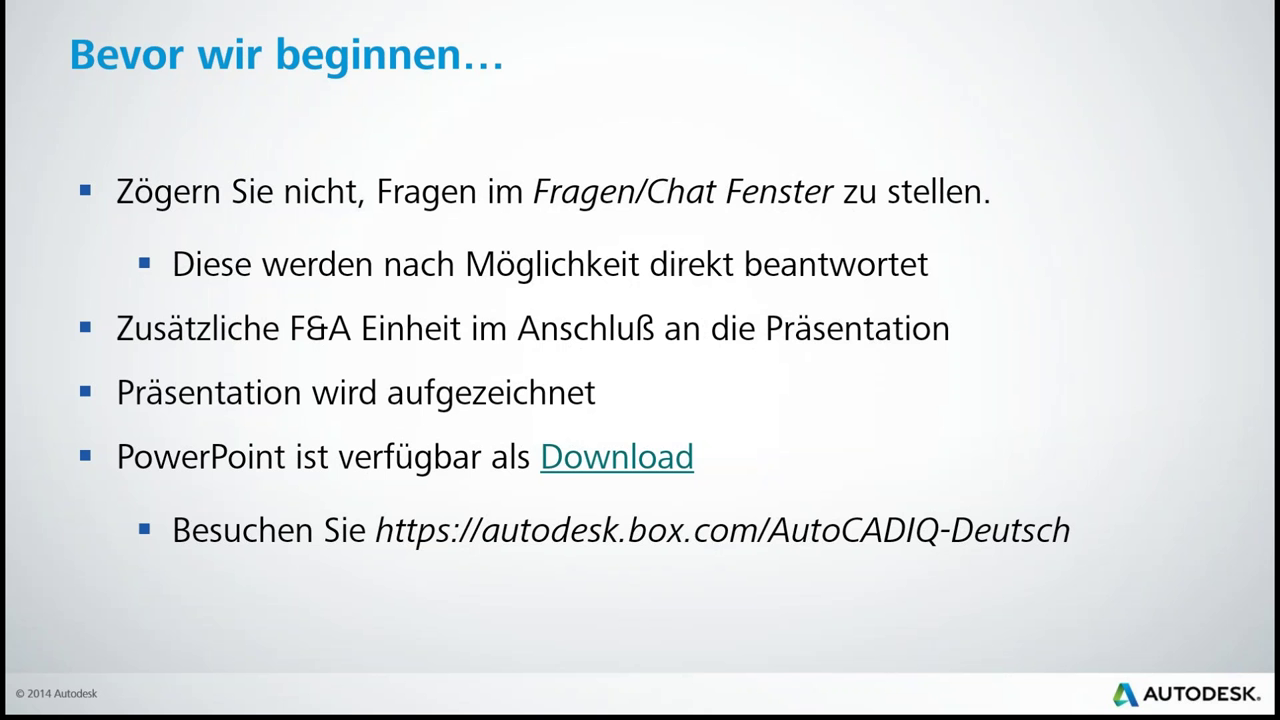
# Advance the slideshow to the slide listing previous AutoCAD IQ webinars 2–12
pyautogui.press('Right')
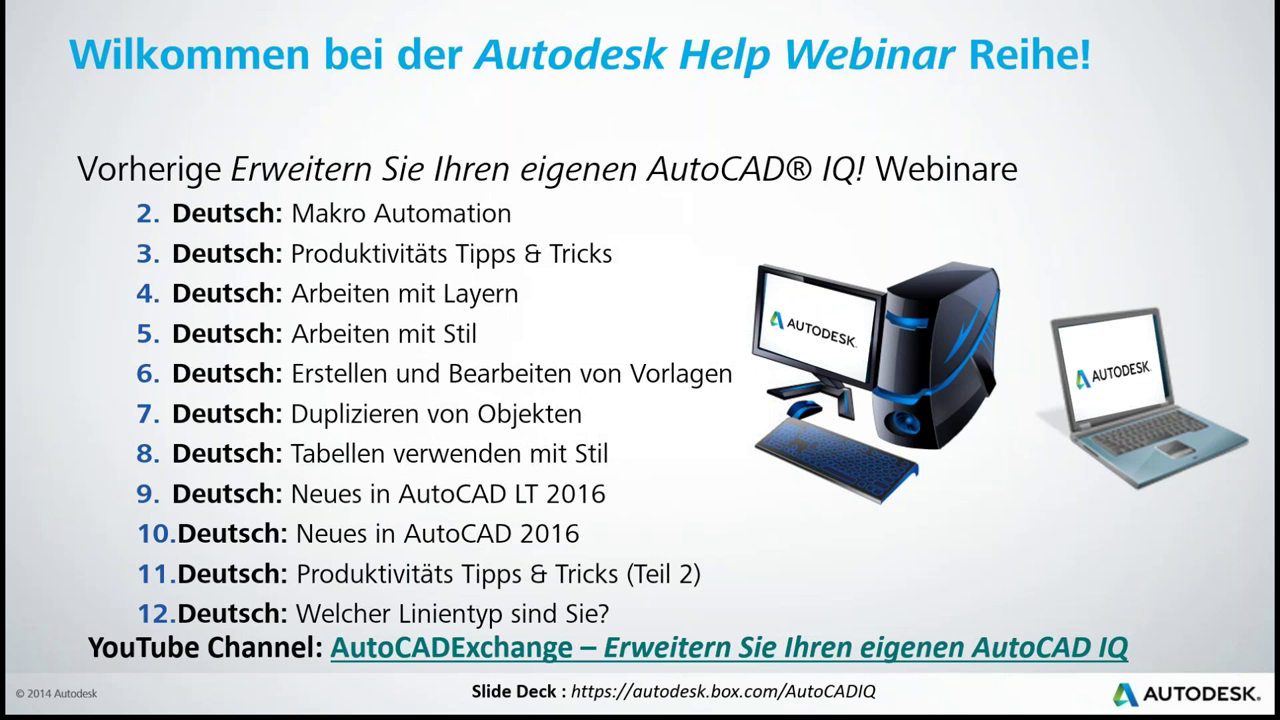
# Advance to the 'Autodesk Knowledge Network Top Ten Artikel' slide
pyautogui.press('Right')
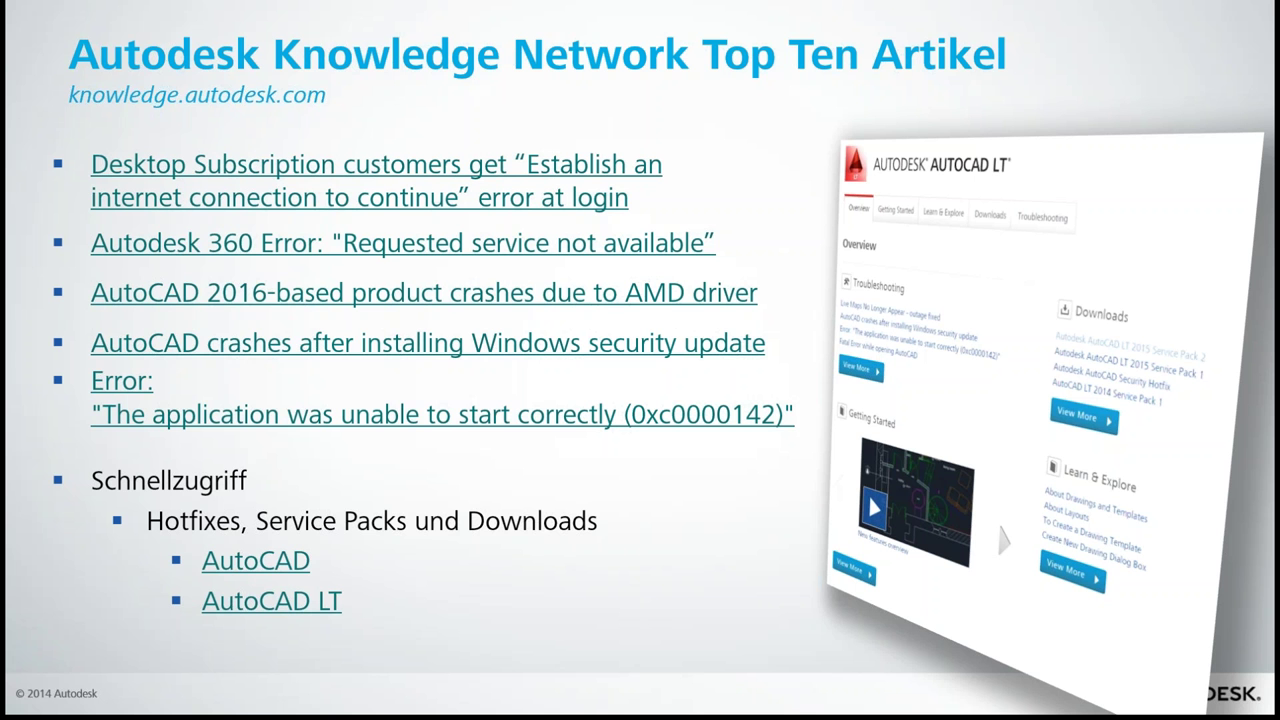
# Advance to the 'Beyond the Basics – Parametrisches Arbeiten in AutoCAD (LT)' title slide
pyautogui.click(876, 290)
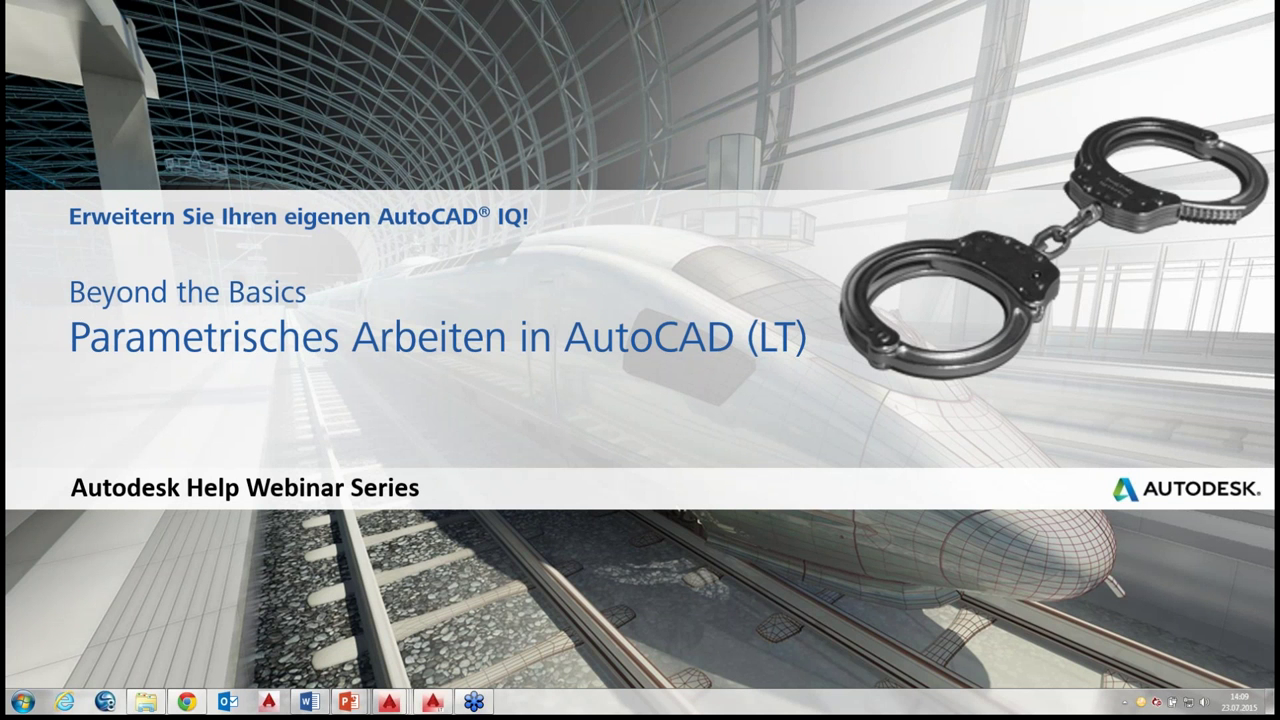
# Advance to the Agenda slide on geometric and dimensional constraints
pyautogui.click(493, 477)
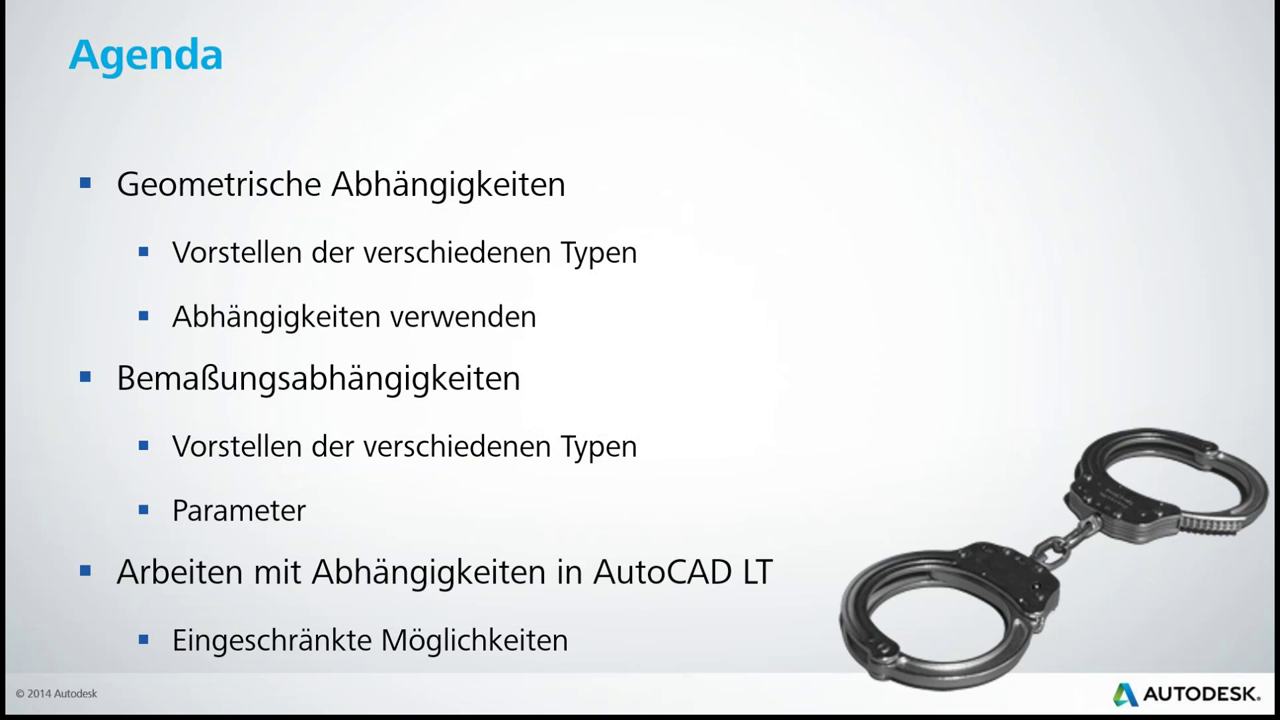
# Advance to the 'Demonstration' slide reading 'Sehen wir, wie es geht…'
pyautogui.click(660, 126)
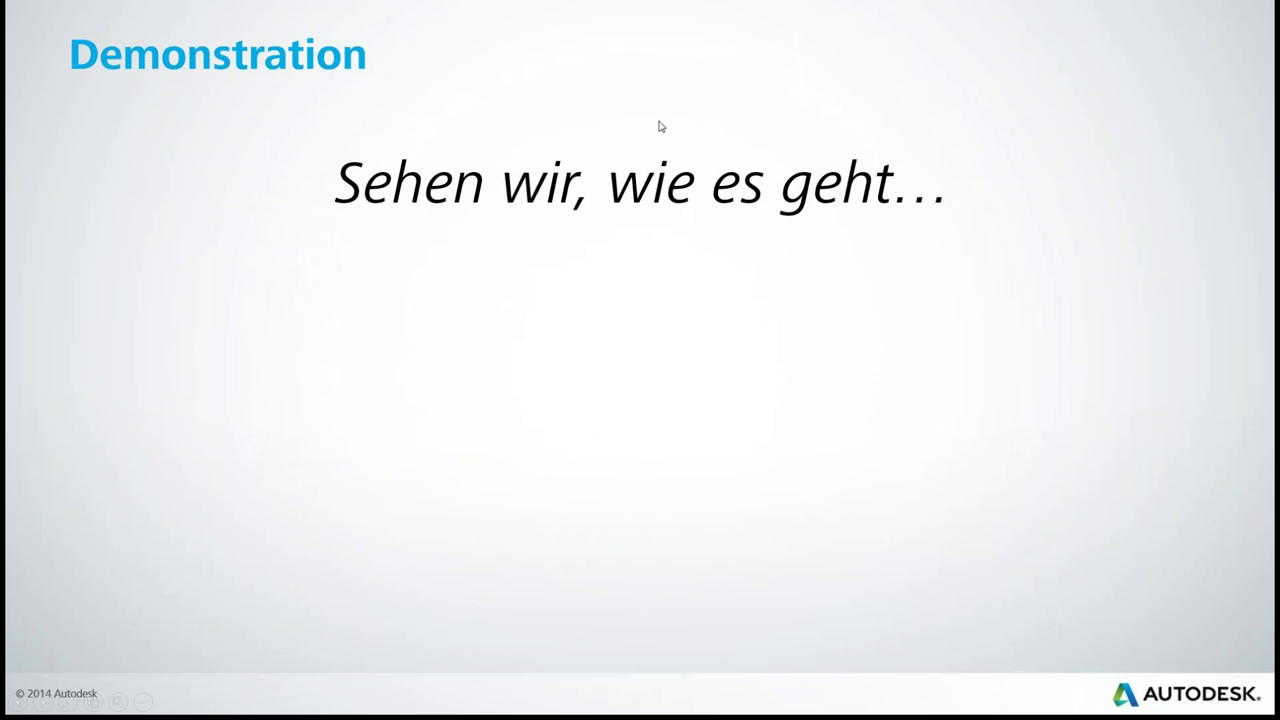
# End the slideshow, bring up Parametric Floorplan.dwg maximized, and centre the floor plan on the Parametrisch tab
pyautogui.press('Escape')
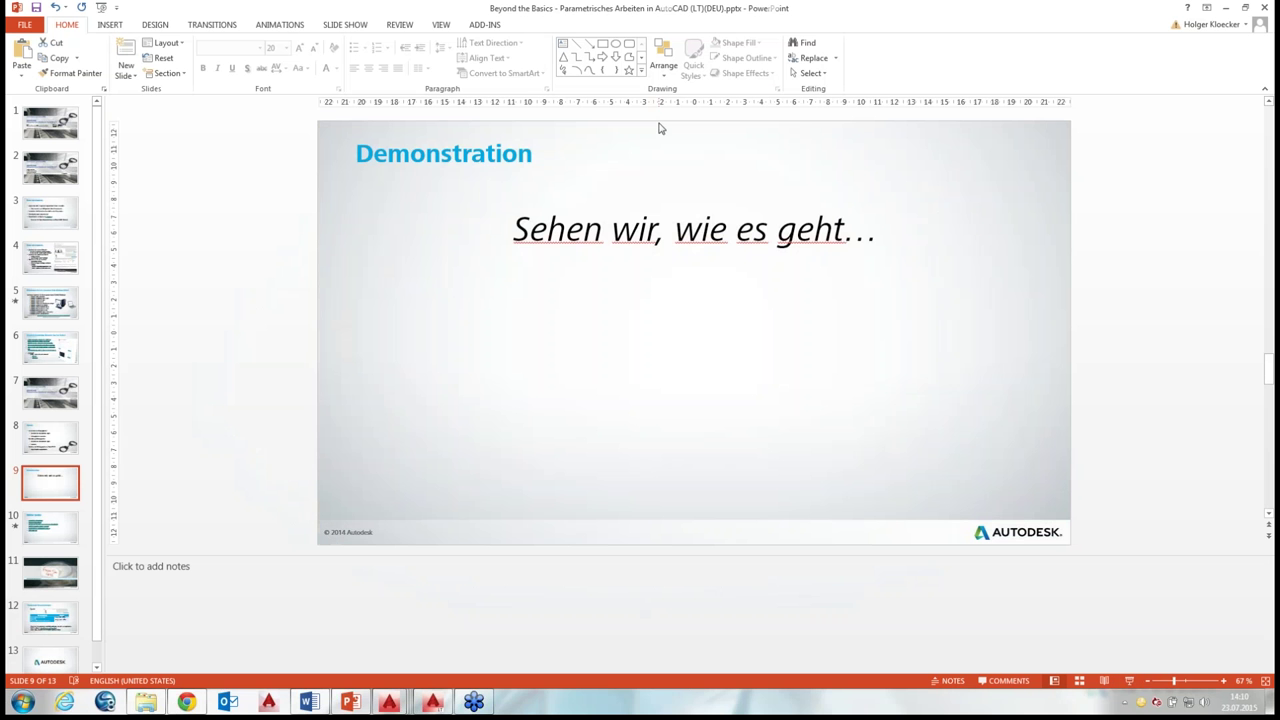
pyautogui.click(399, 703)
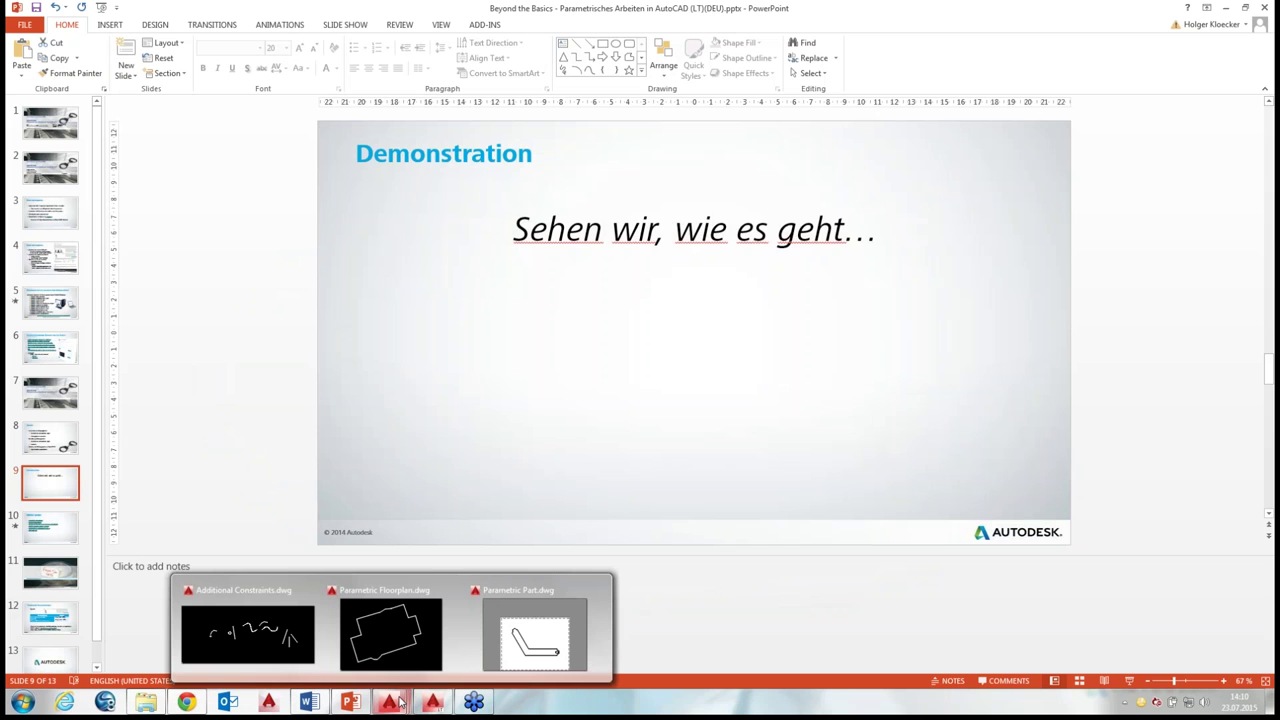
pyautogui.click(390, 632)
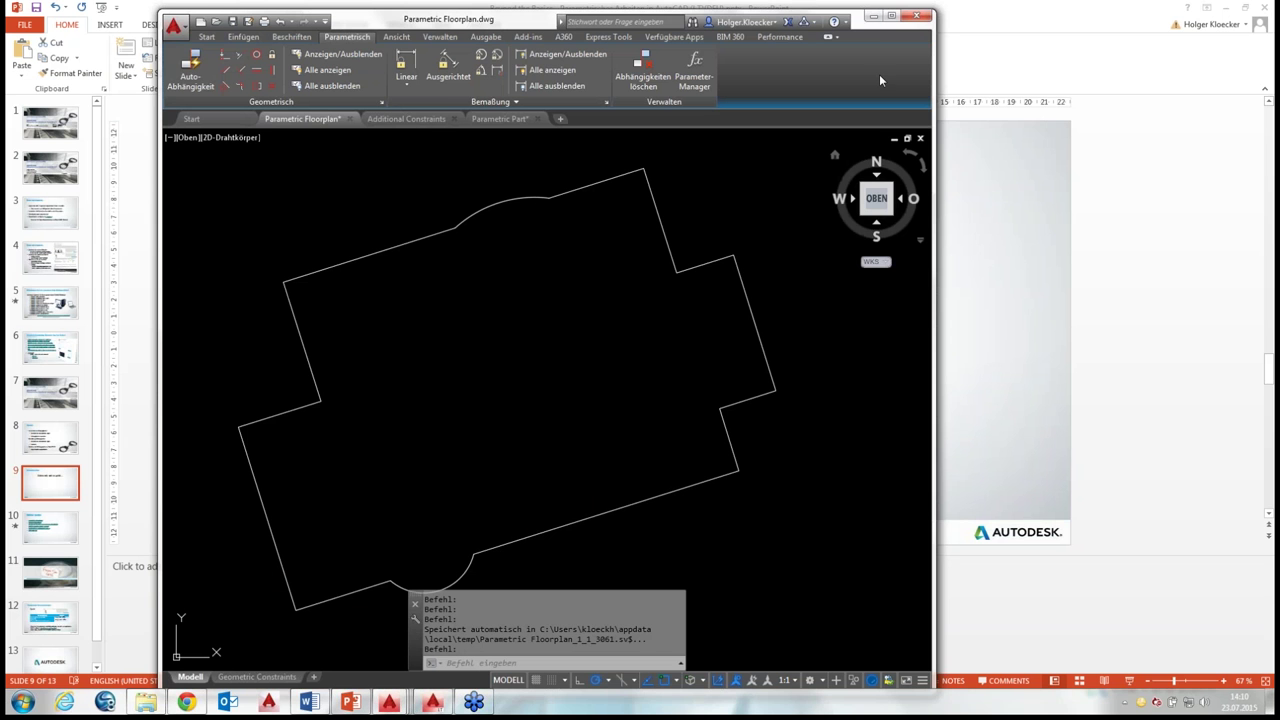
pyautogui.click(891, 15)
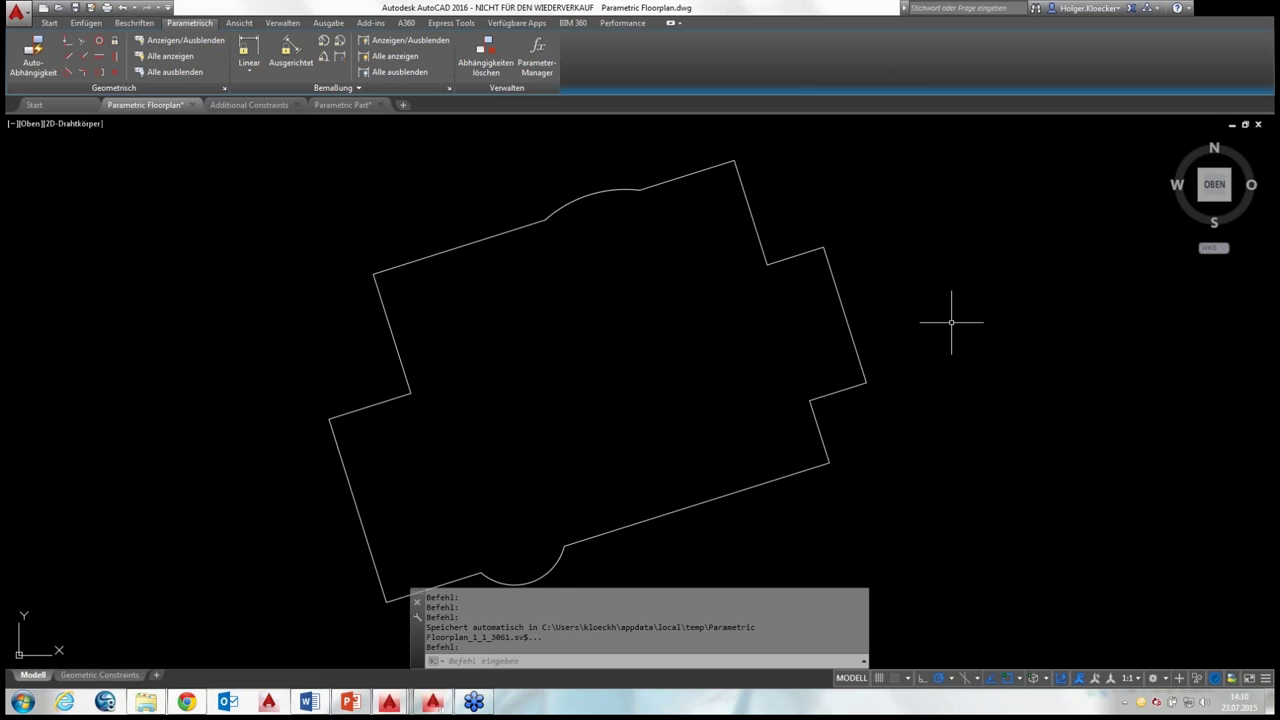
pyautogui.scroll(2, 951, 322)
pyautogui.scroll(-3, 929, 300)
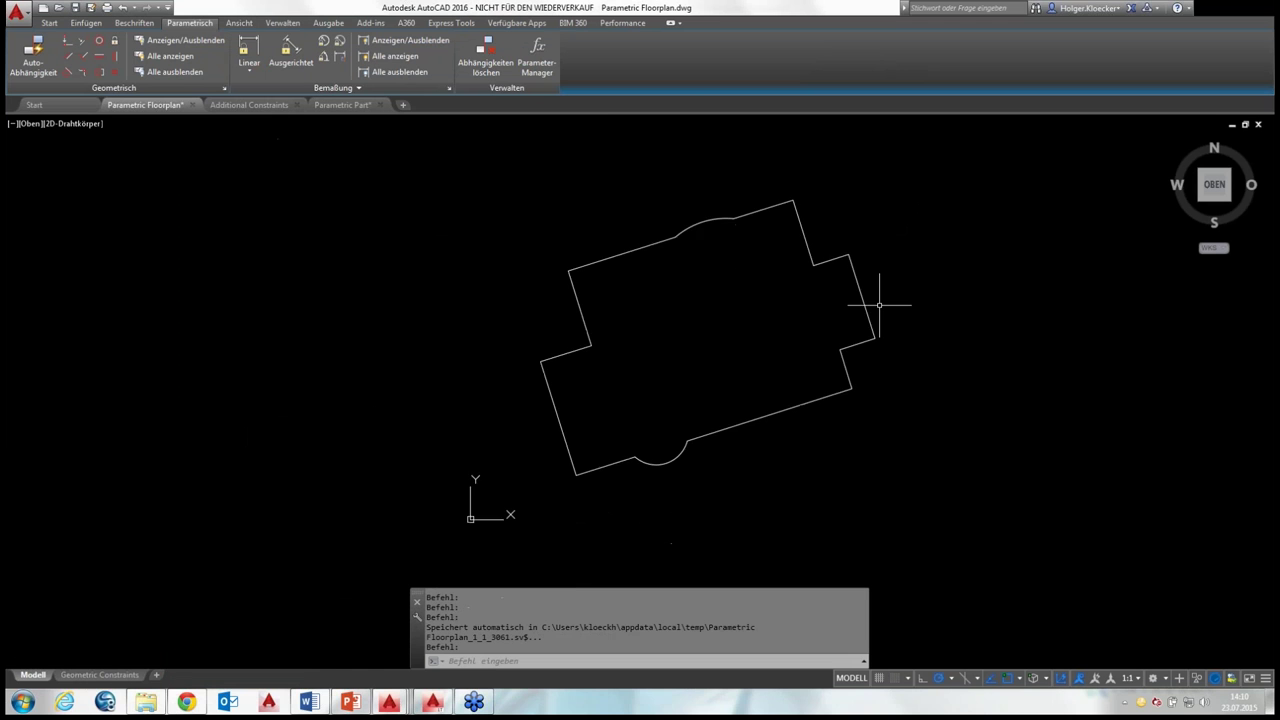
pyautogui.moveTo(880, 306); pyautogui.dragTo(694, 296, button='middle')
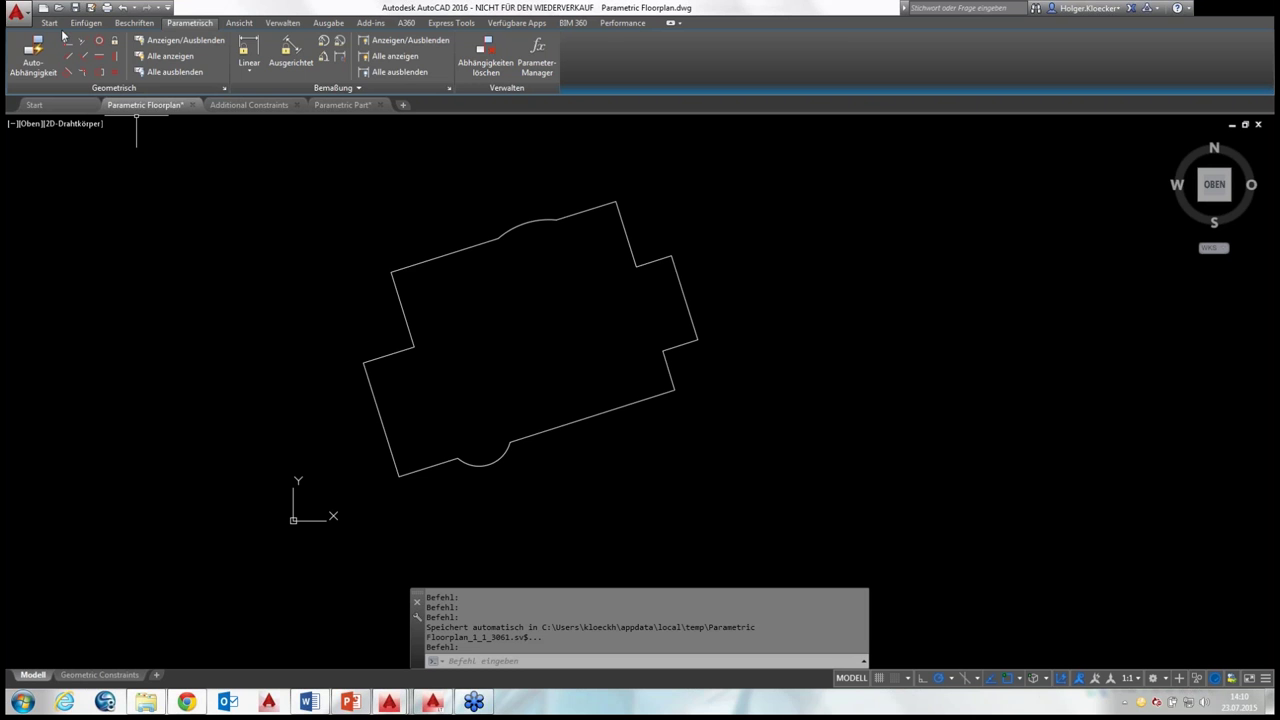
pyautogui.click(50, 23)
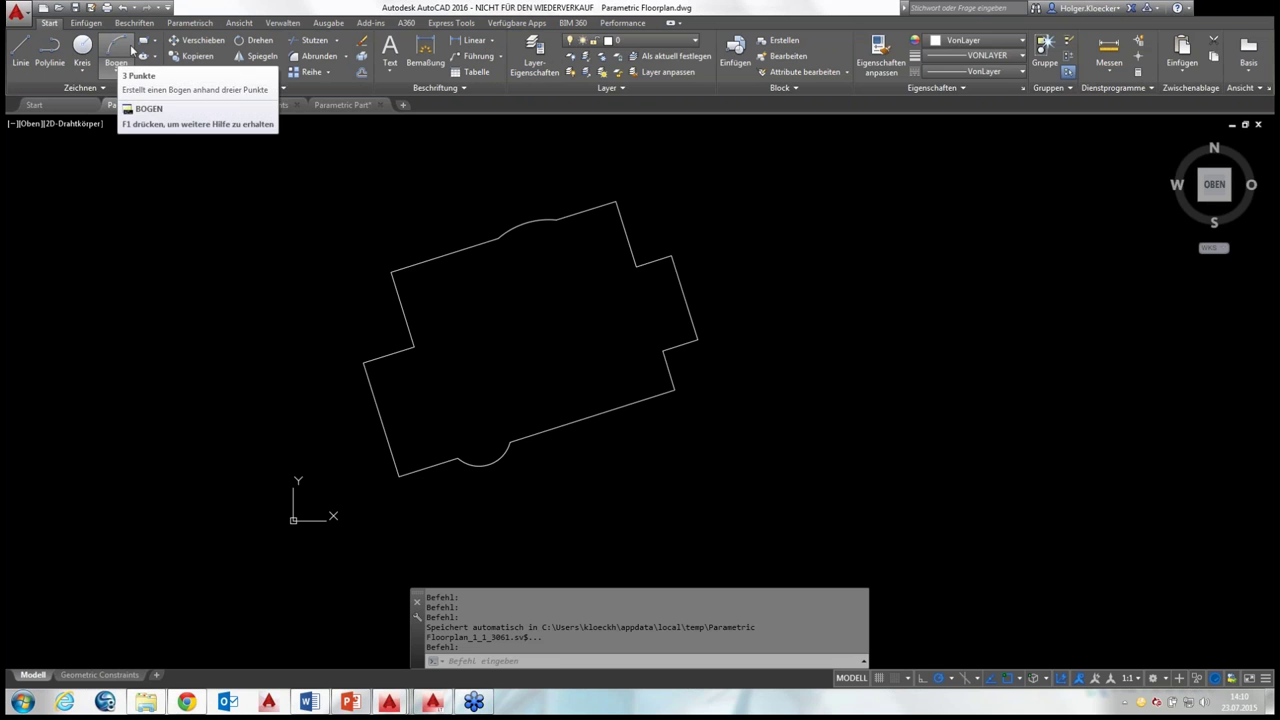
pyautogui.click(190, 23)
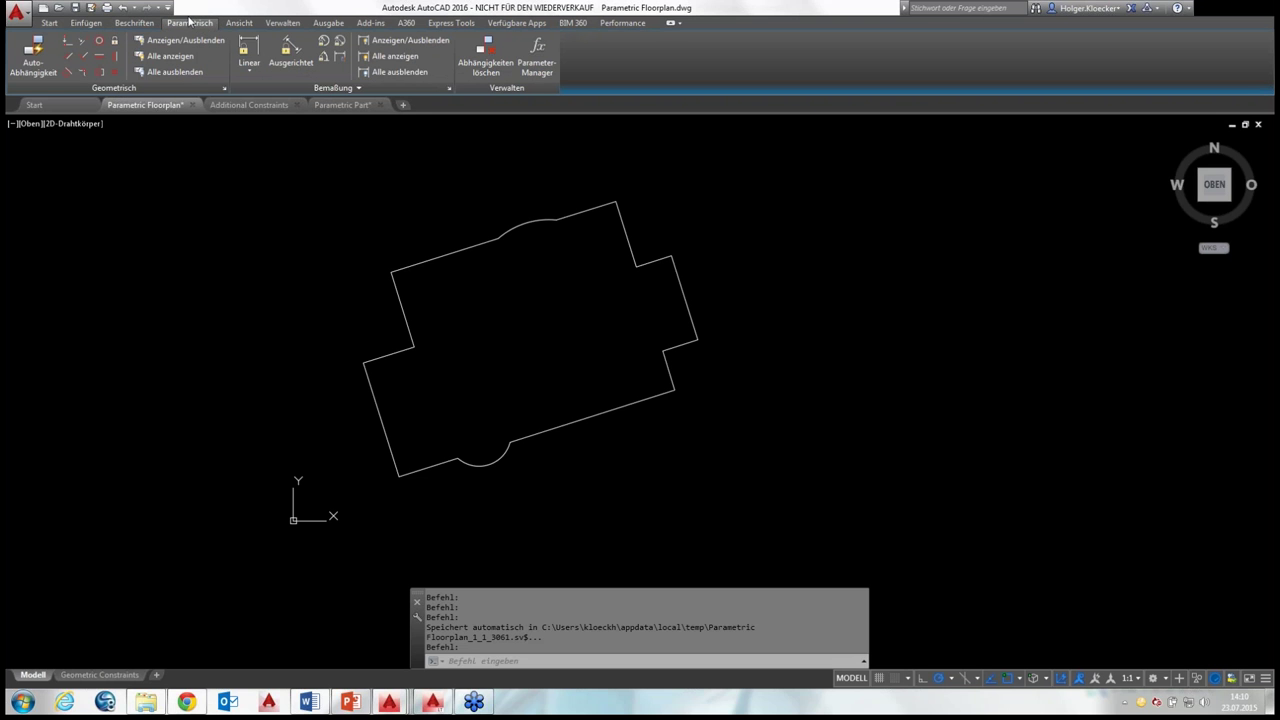
pyautogui.rightClick(608, 67)
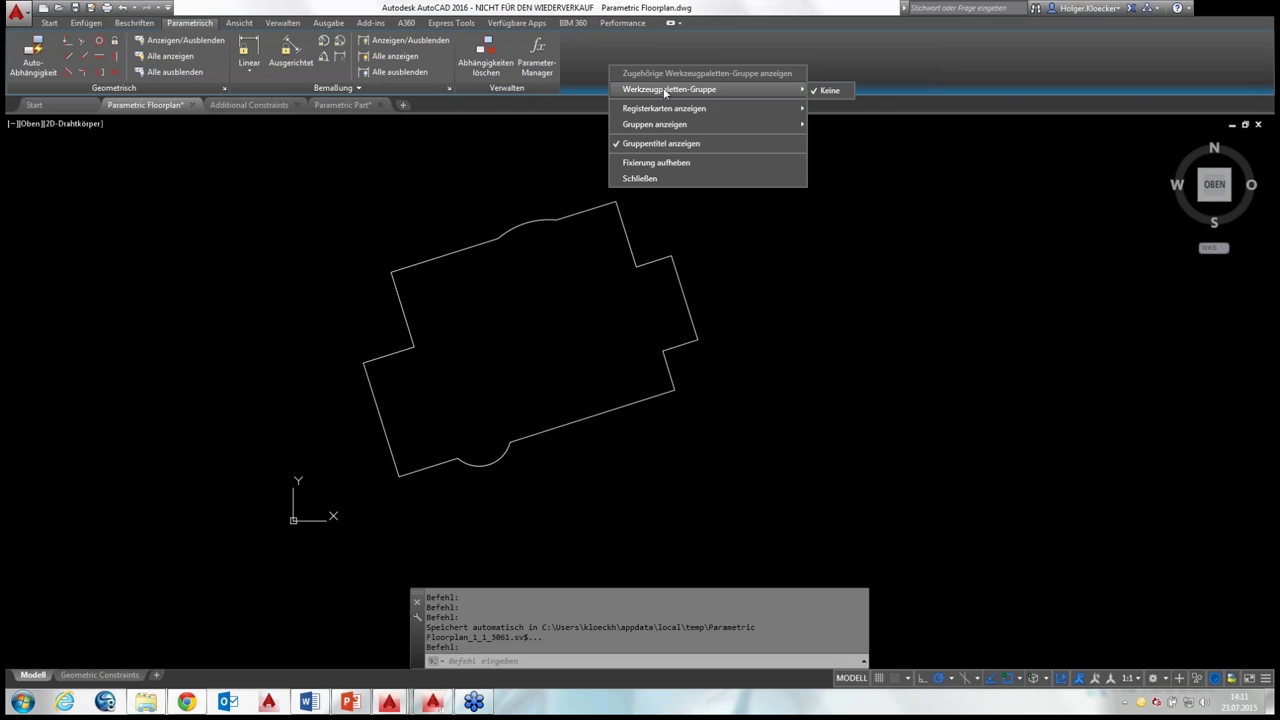
pyautogui.moveTo(664, 108)
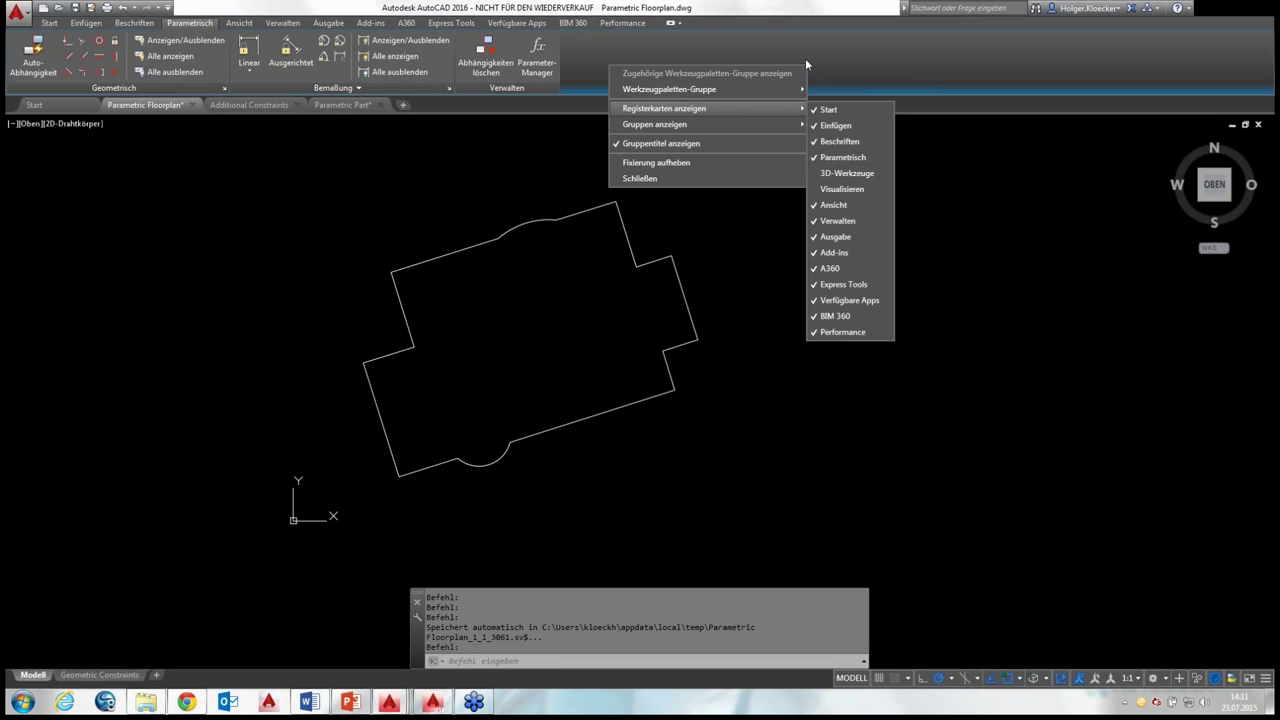
pyautogui.click(614, 103)
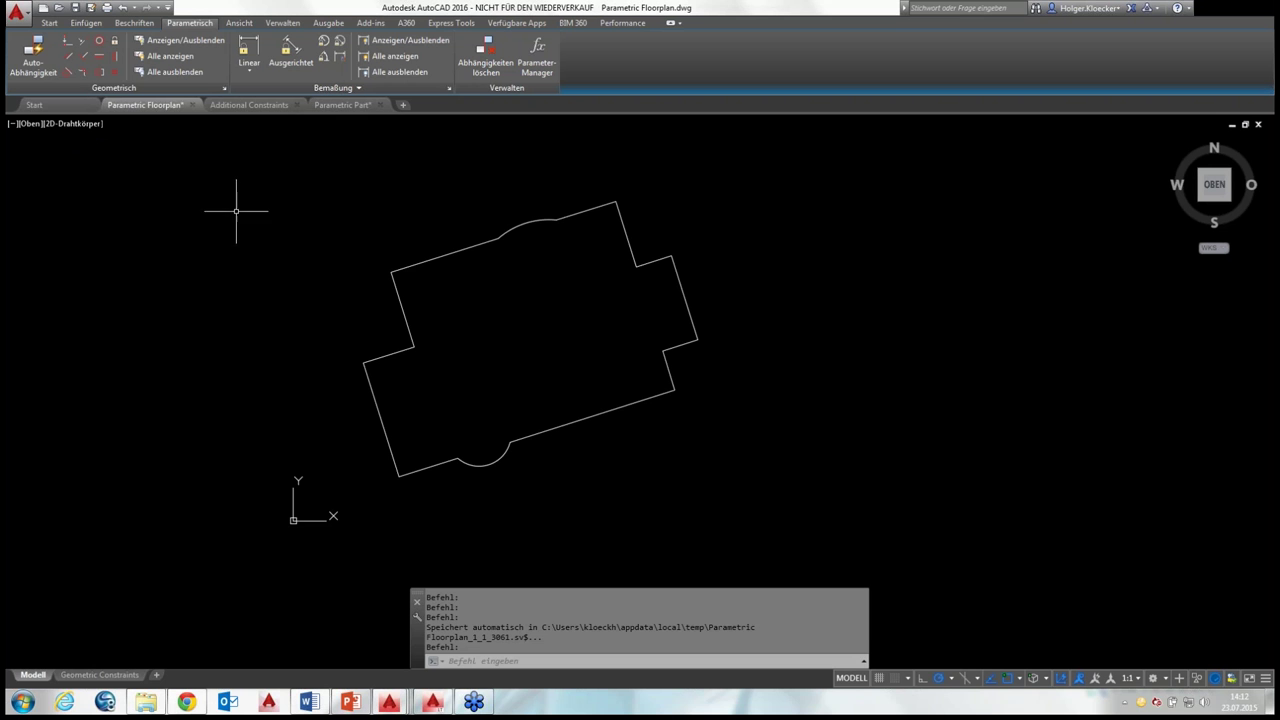
# Draw a first loose line in the empty space right of the floor plan
pyautogui.moveTo(234, 206); pyautogui.dragTo(183, 210, button='middle')
pyautogui.scroll(-1, 550, 245)
pyautogui.scroll(2, 557, 248)
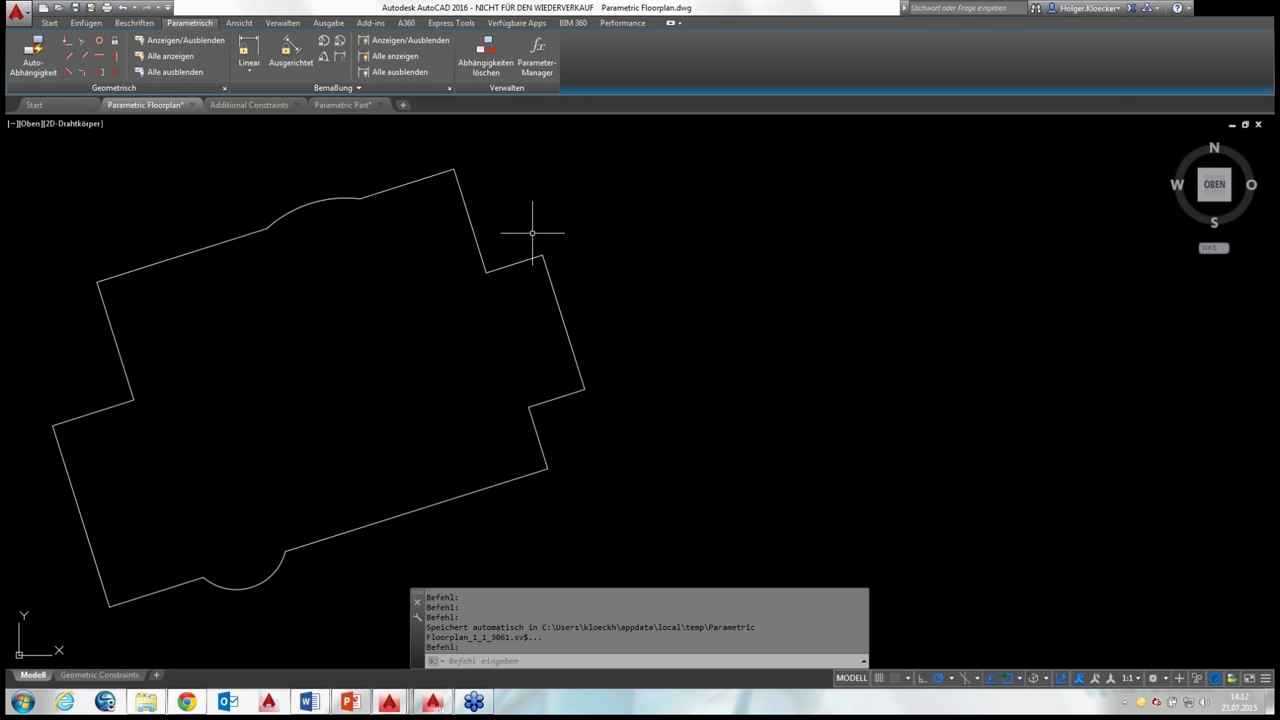
pyautogui.click(50, 24)
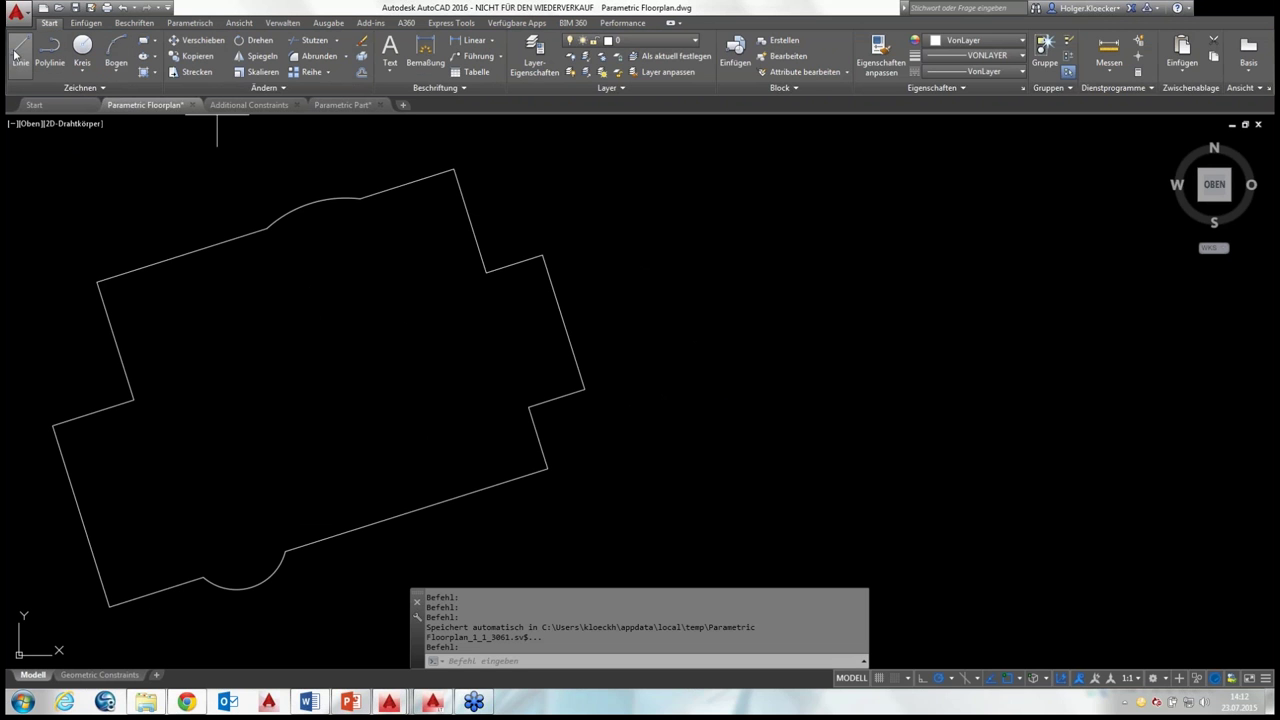
pyautogui.click(15, 55)
pyautogui.click(753, 240)
pyautogui.rightClick(728, 369)
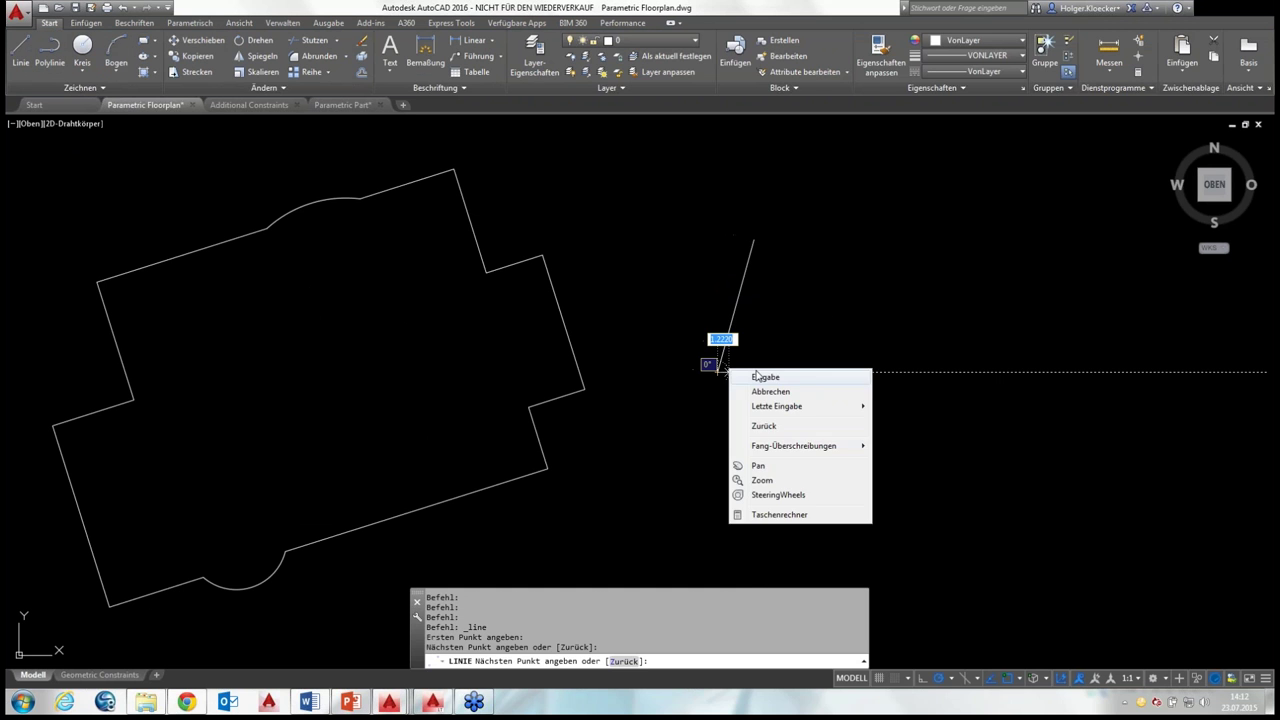
pyautogui.click(757, 376)
# Draw a second separate line beside the first one
pyautogui.rightClick(777, 323)
pyautogui.click(800, 332)
pyautogui.click(809, 209)
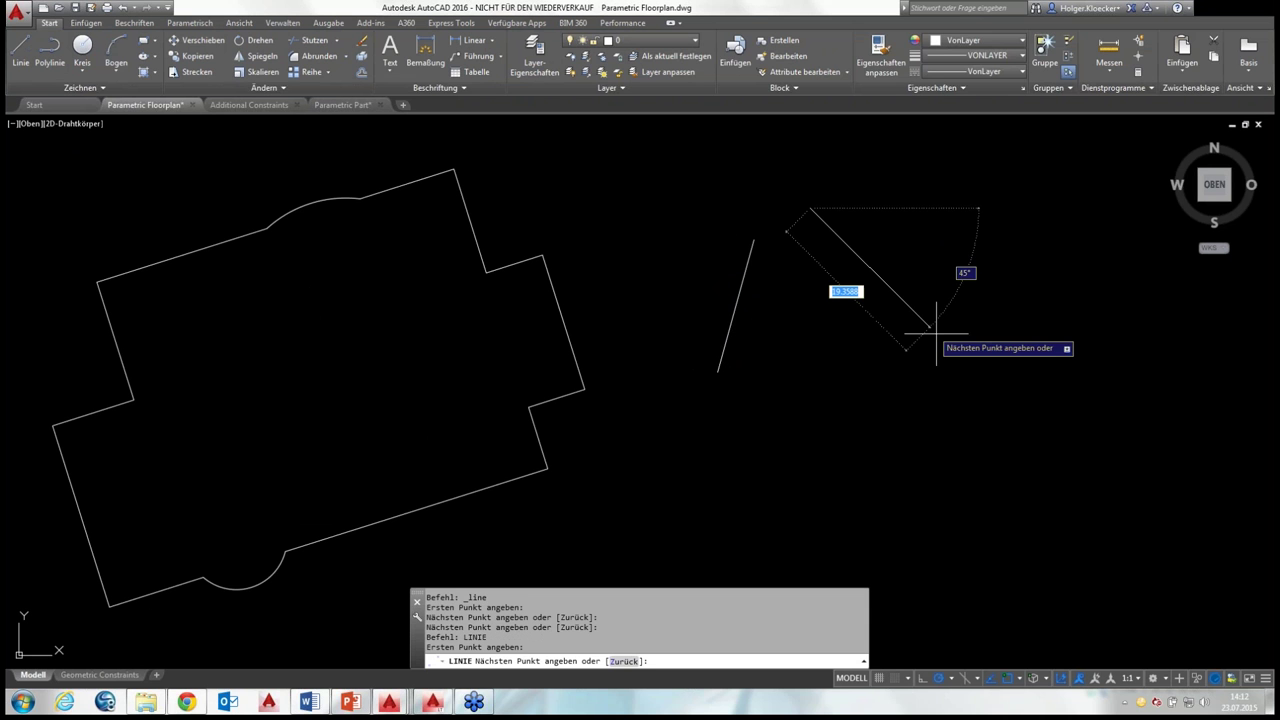
pyautogui.click(940, 338)
pyautogui.press('Return')
pyautogui.scroll(2, 966, 218)
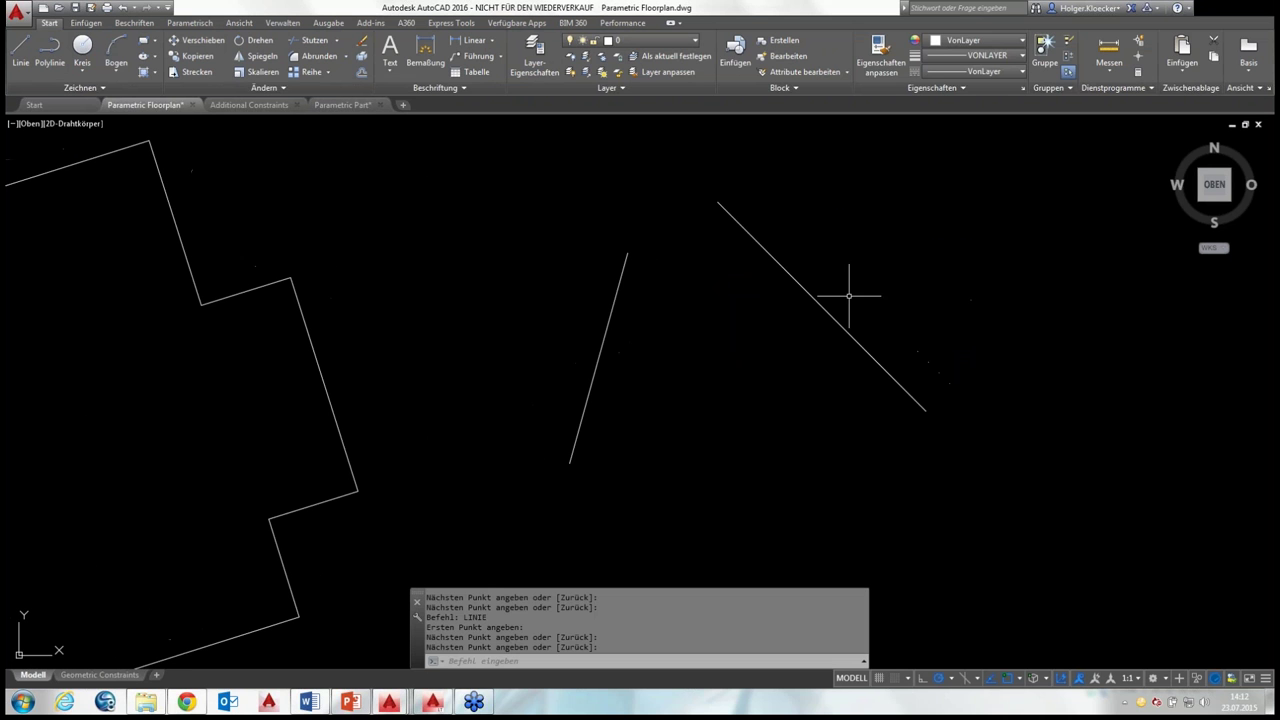
pyautogui.click(200, 24)
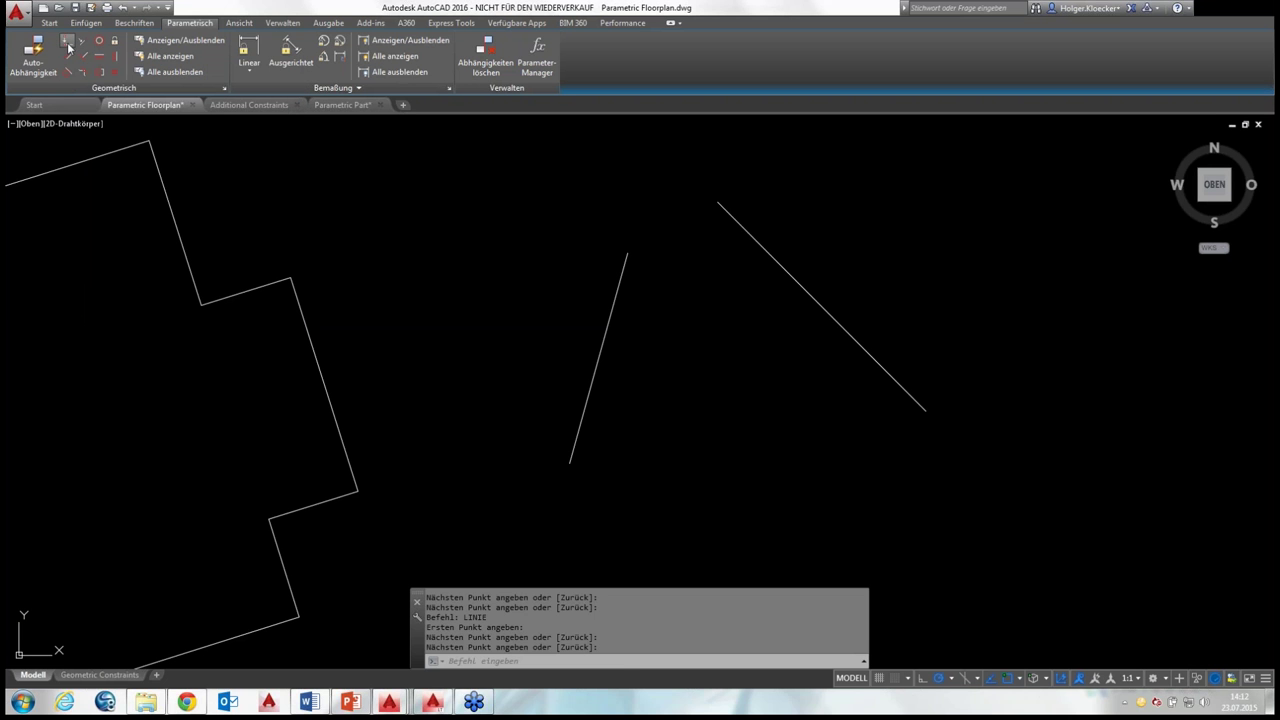
# Apply a Koinzident constraint joining the right line's upper endpoint to the middle line's top
pyautogui.click(67, 40)
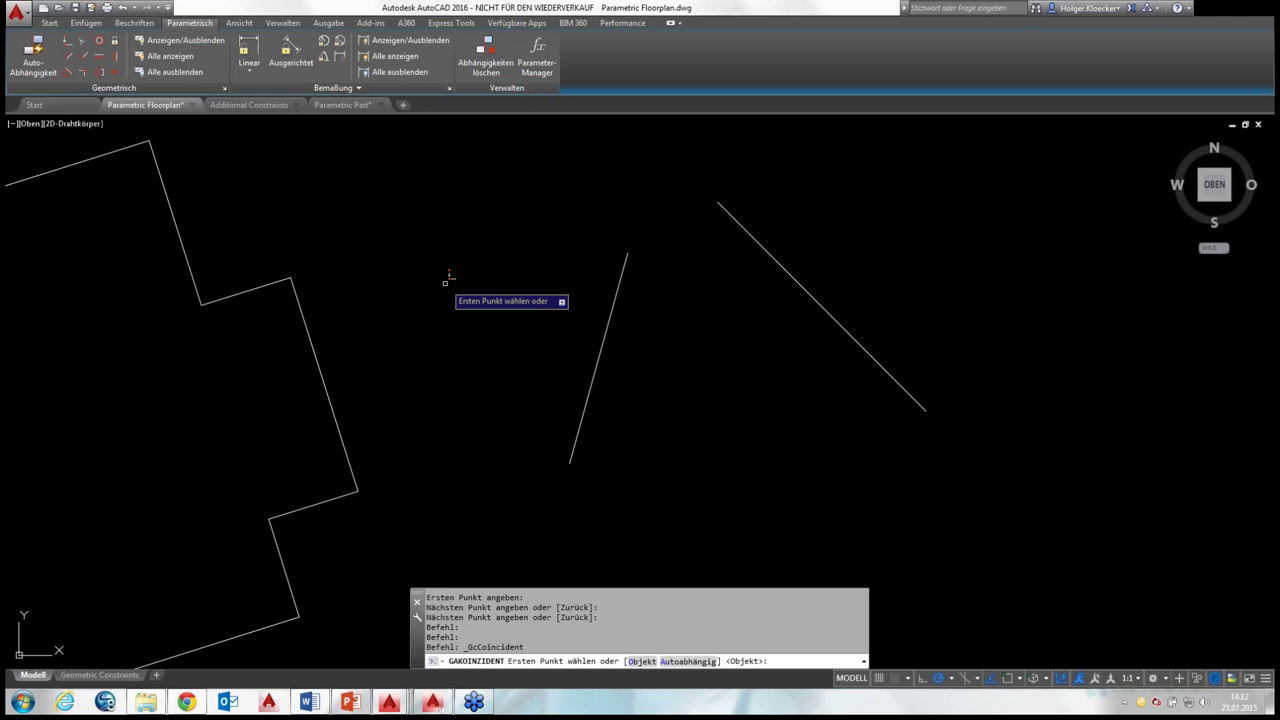
pyautogui.click(627, 256)
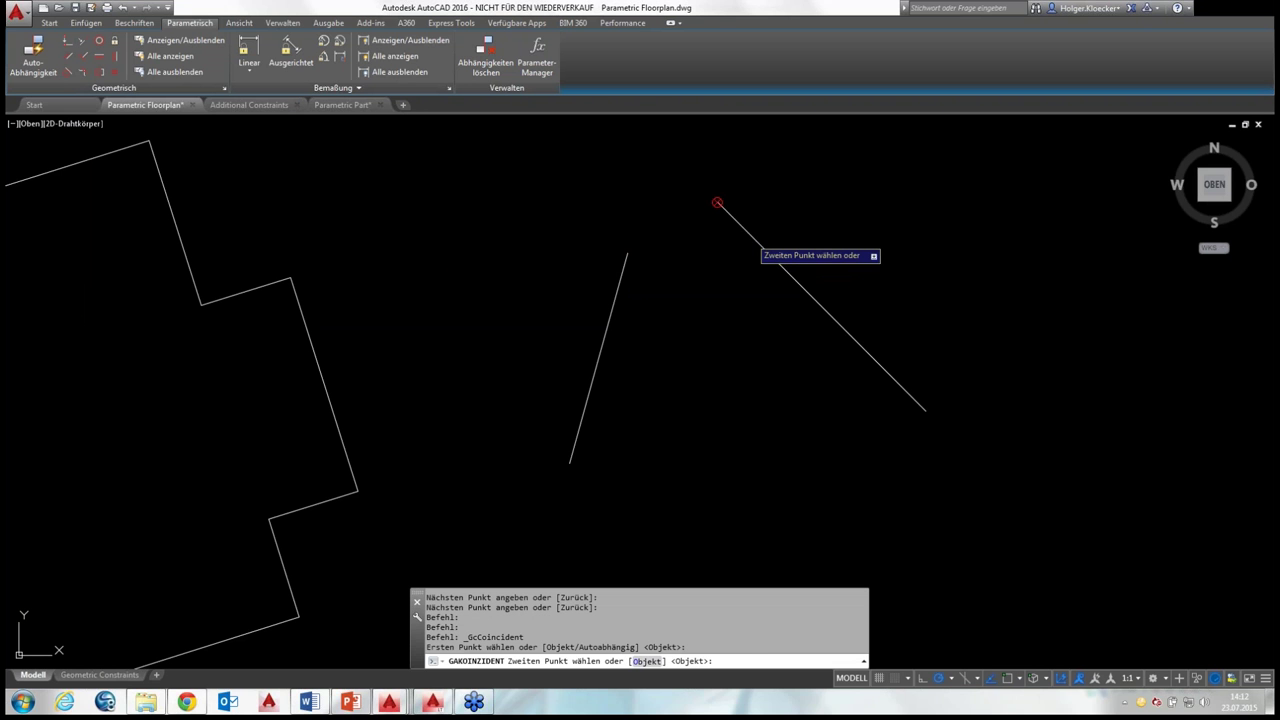
pyautogui.click(718, 203)
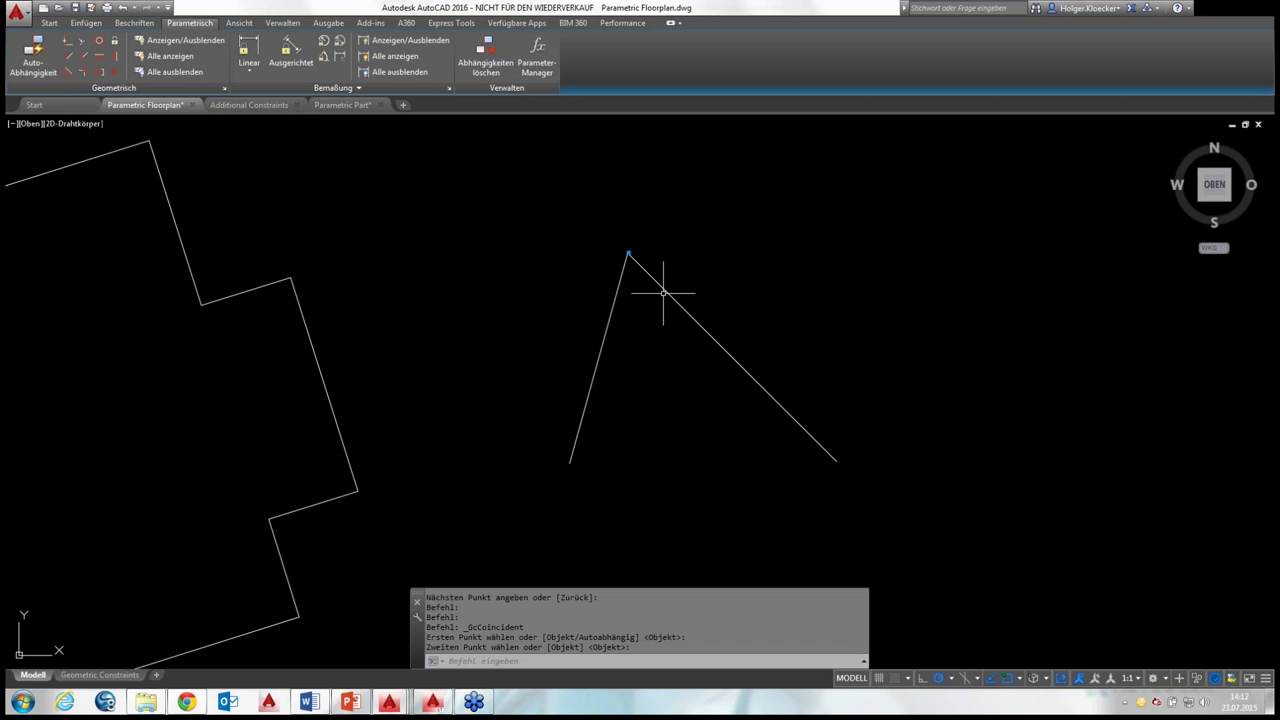
pyautogui.click(677, 302)
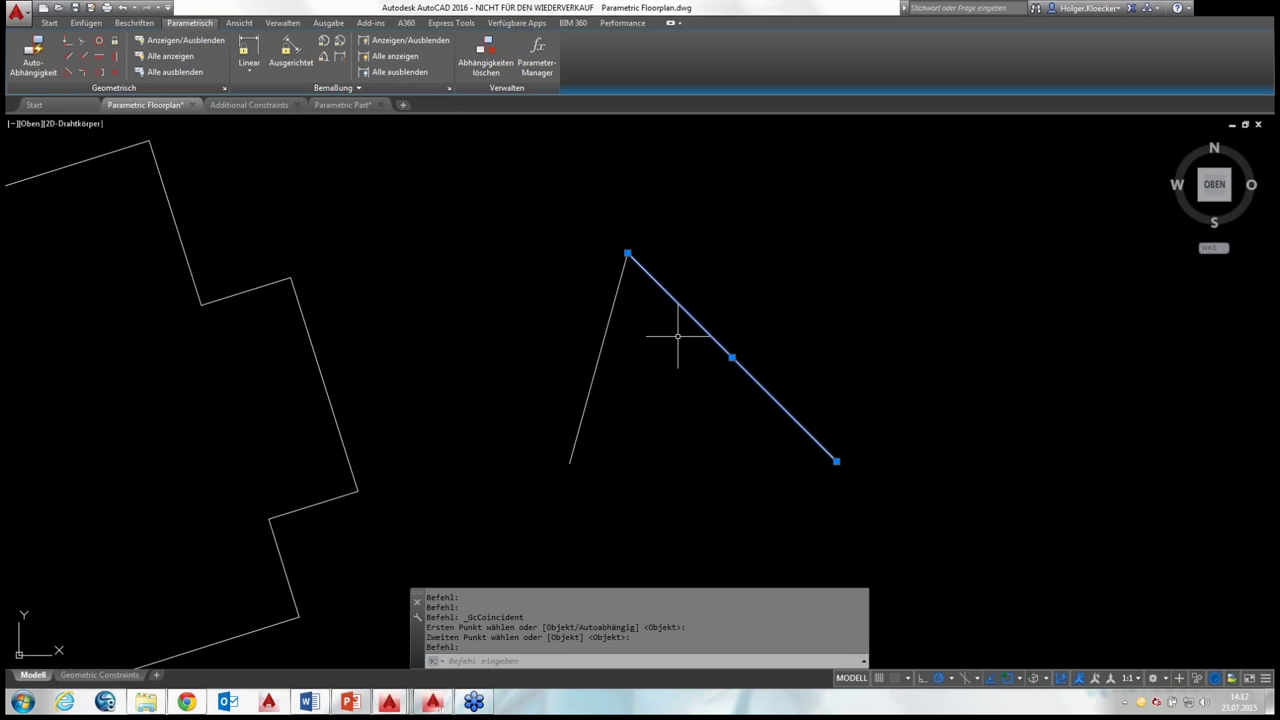
# Stretch the shared apex of the constrained lines to several new positions
pyautogui.click(627, 253)
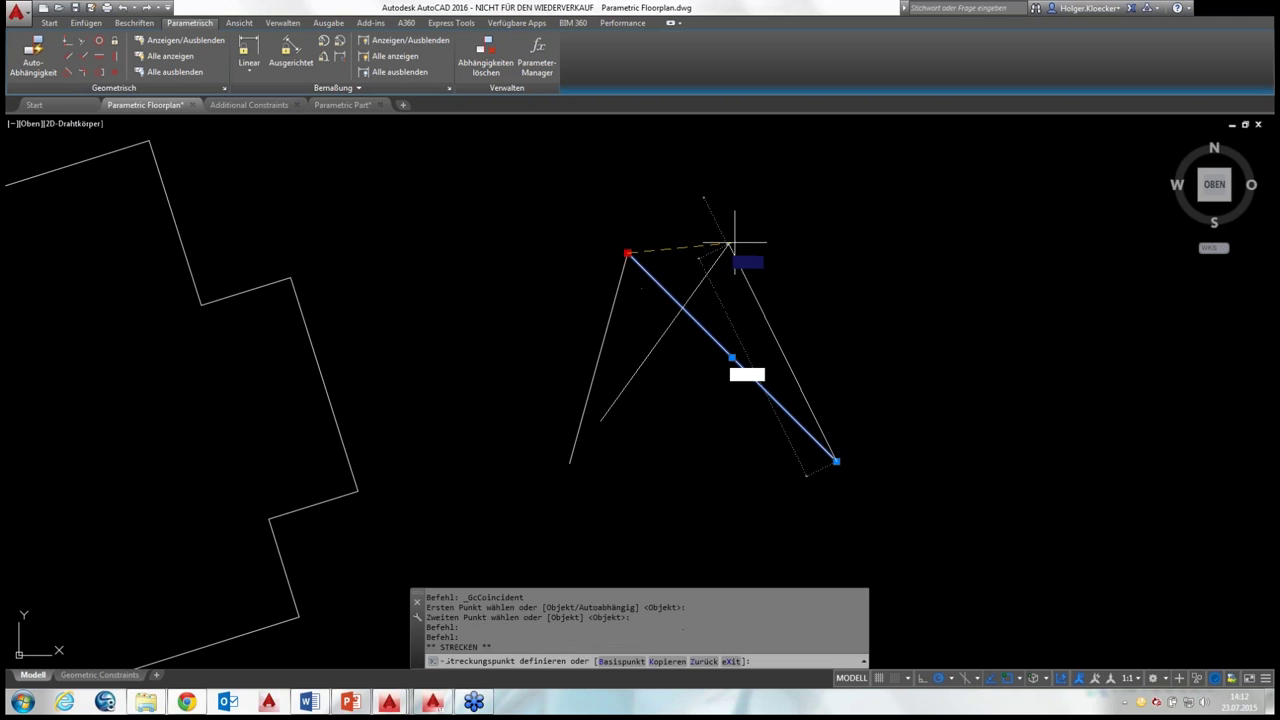
pyautogui.click(780, 217)
pyautogui.click(782, 217)
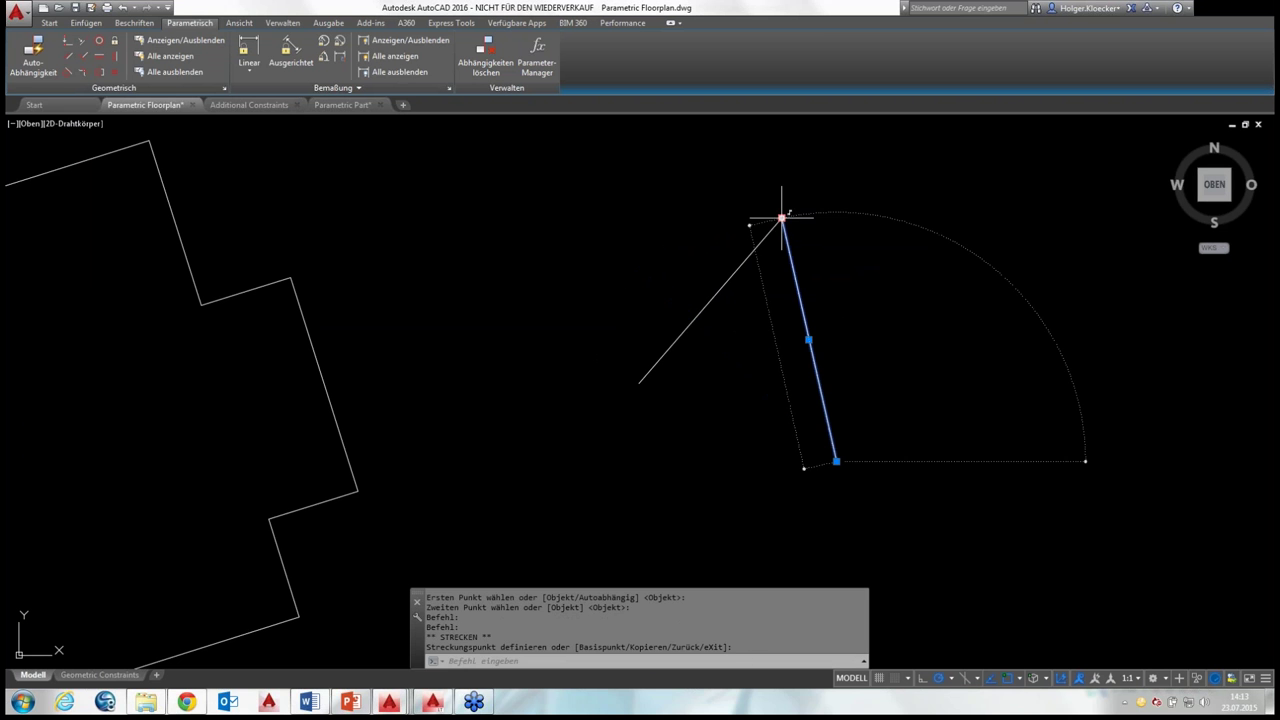
pyautogui.click(665, 214)
pyautogui.click(665, 214)
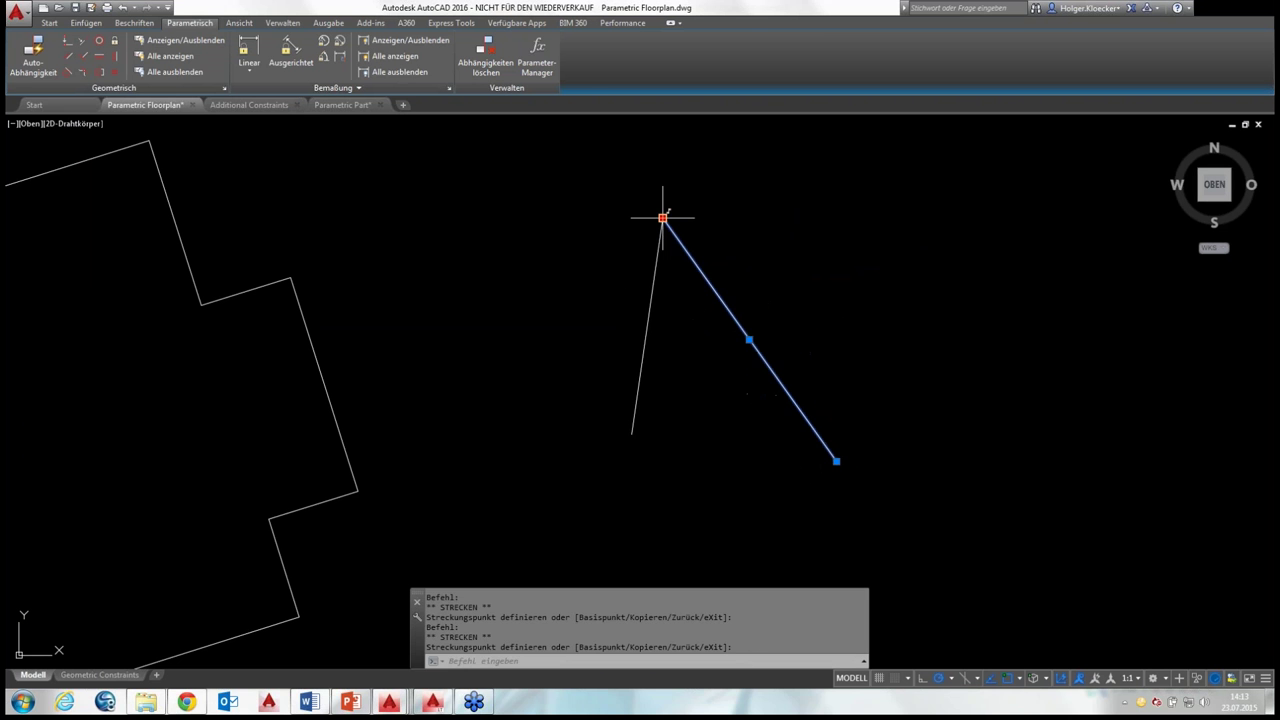
pyautogui.click(536, 212)
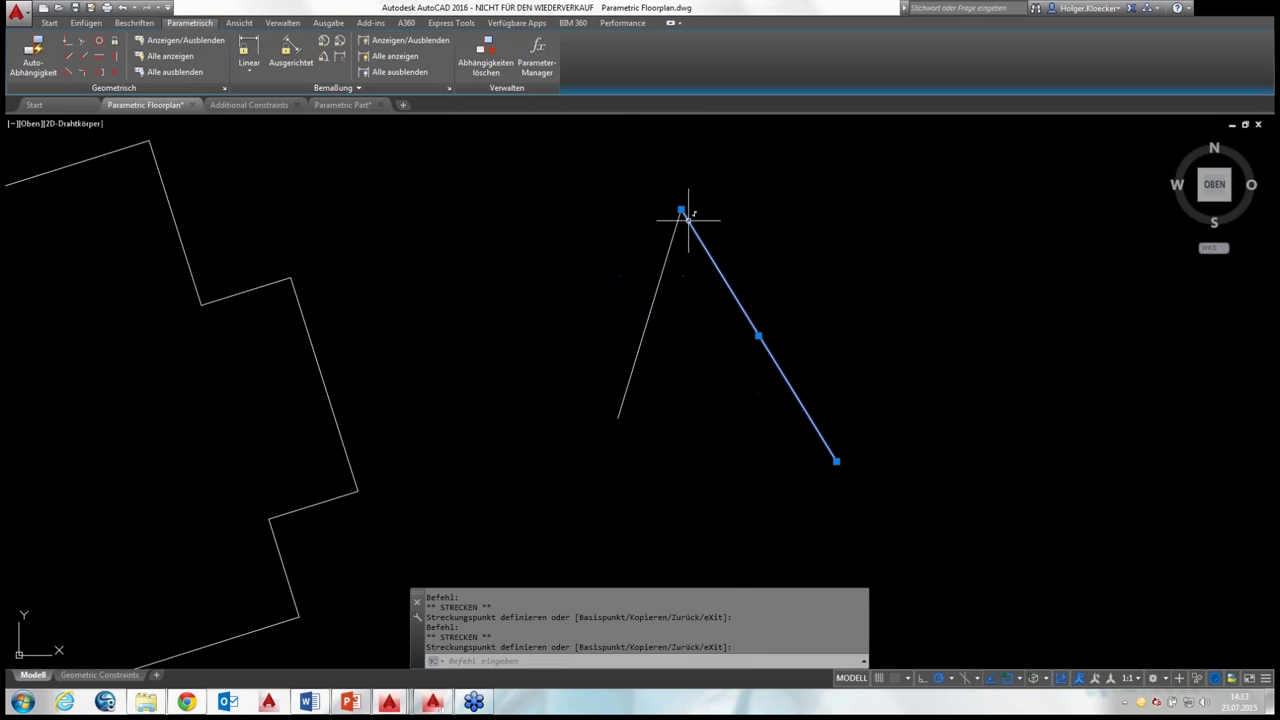
# Move the blue line and drag its top end left, with the joined corner following
pyautogui.click(759, 337)
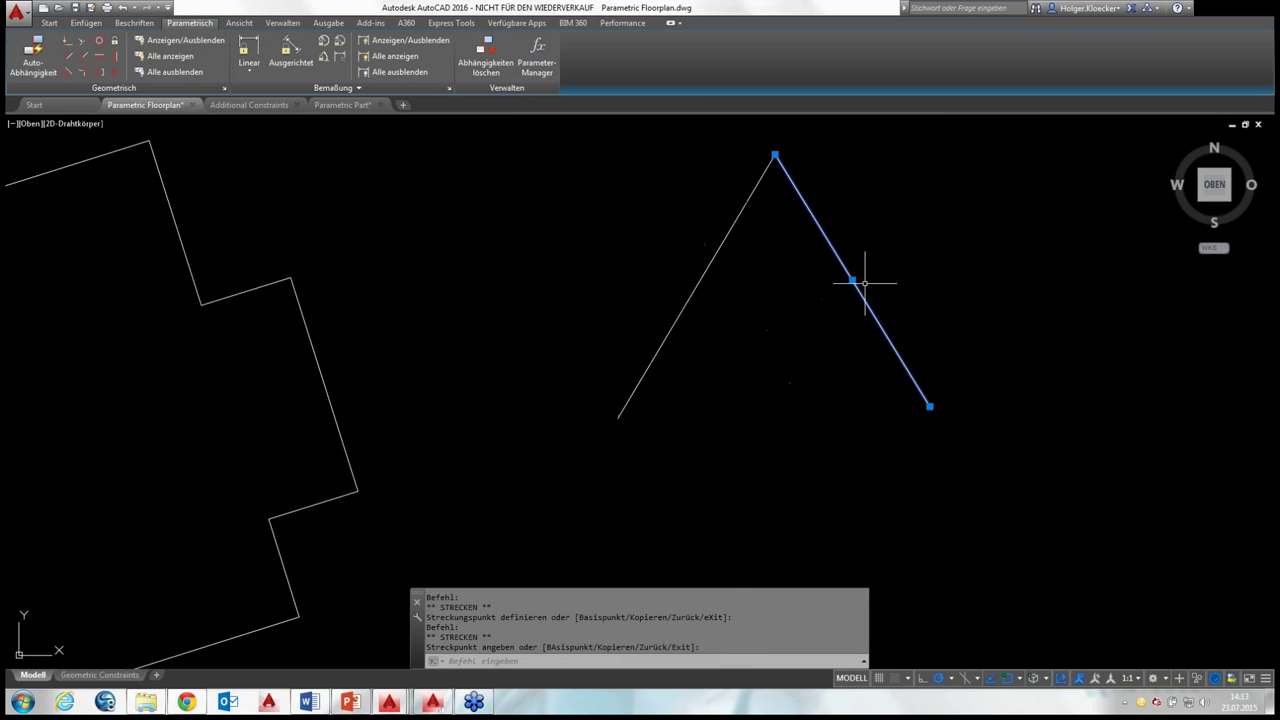
pyautogui.click(846, 428)
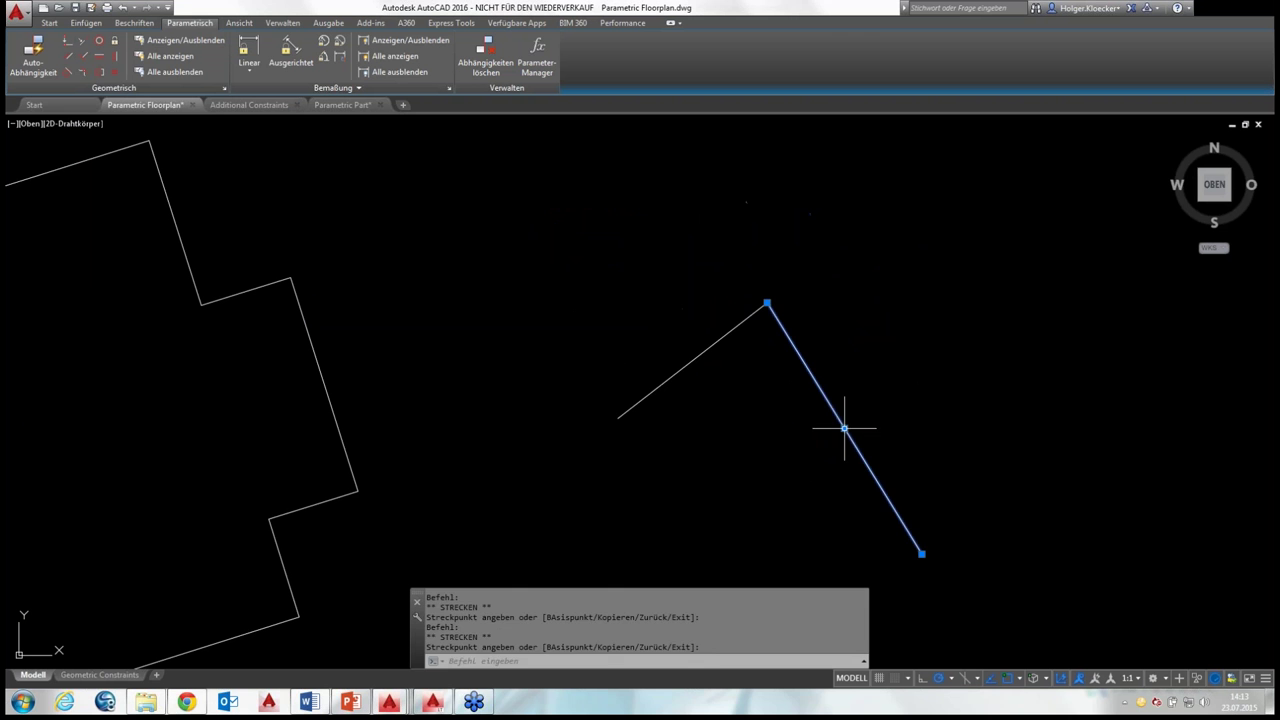
pyautogui.click(845, 428)
pyautogui.click(964, 298)
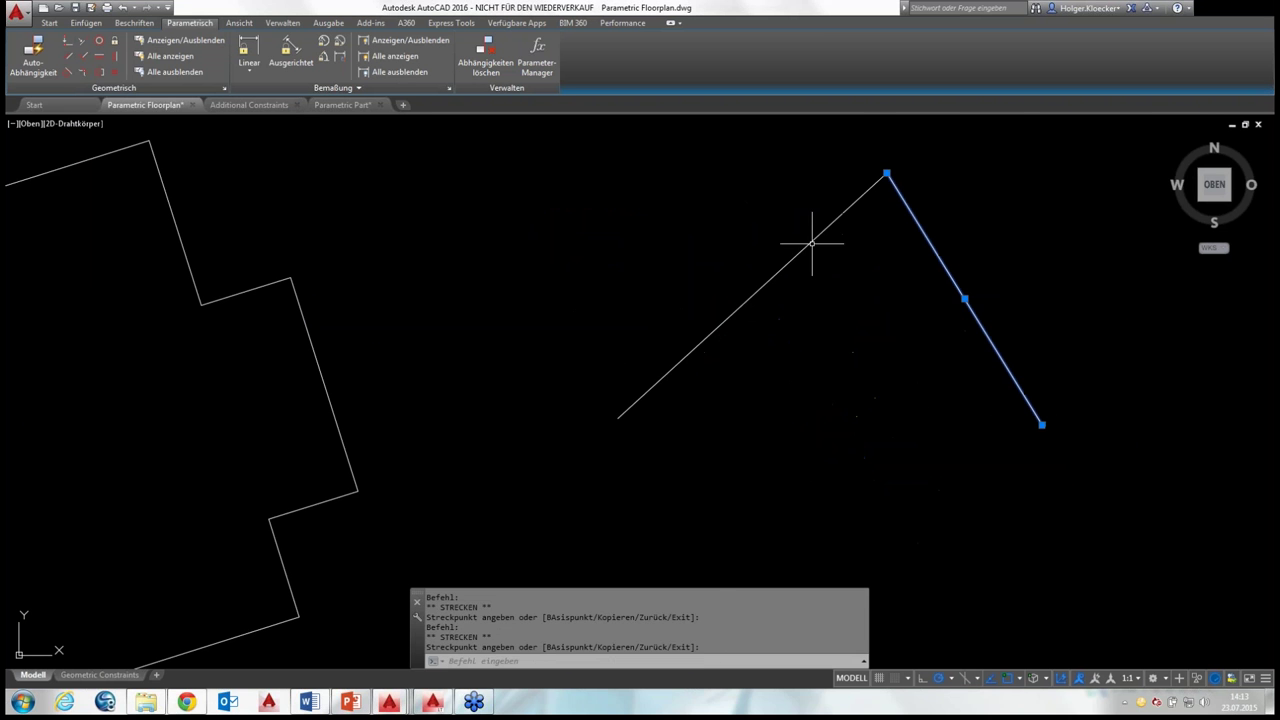
pyautogui.click(889, 173)
pyautogui.click(636, 195)
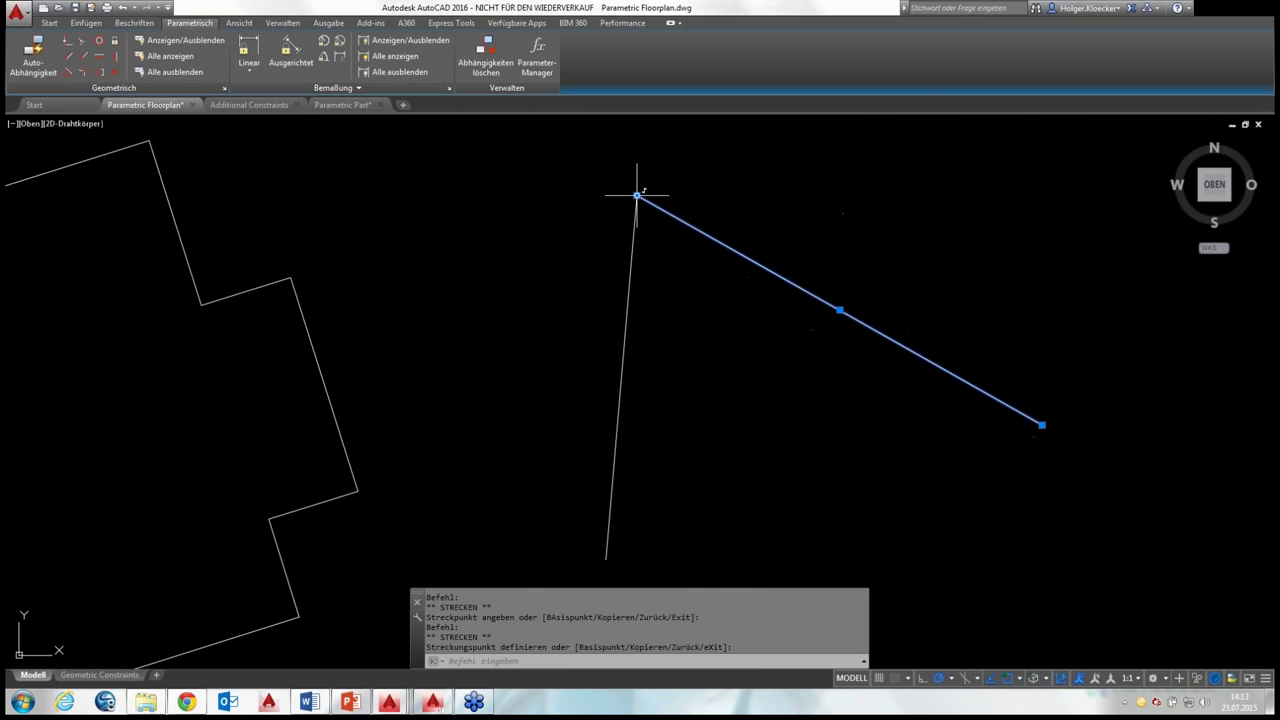
pyautogui.click(636, 195)
pyautogui.click(536, 195)
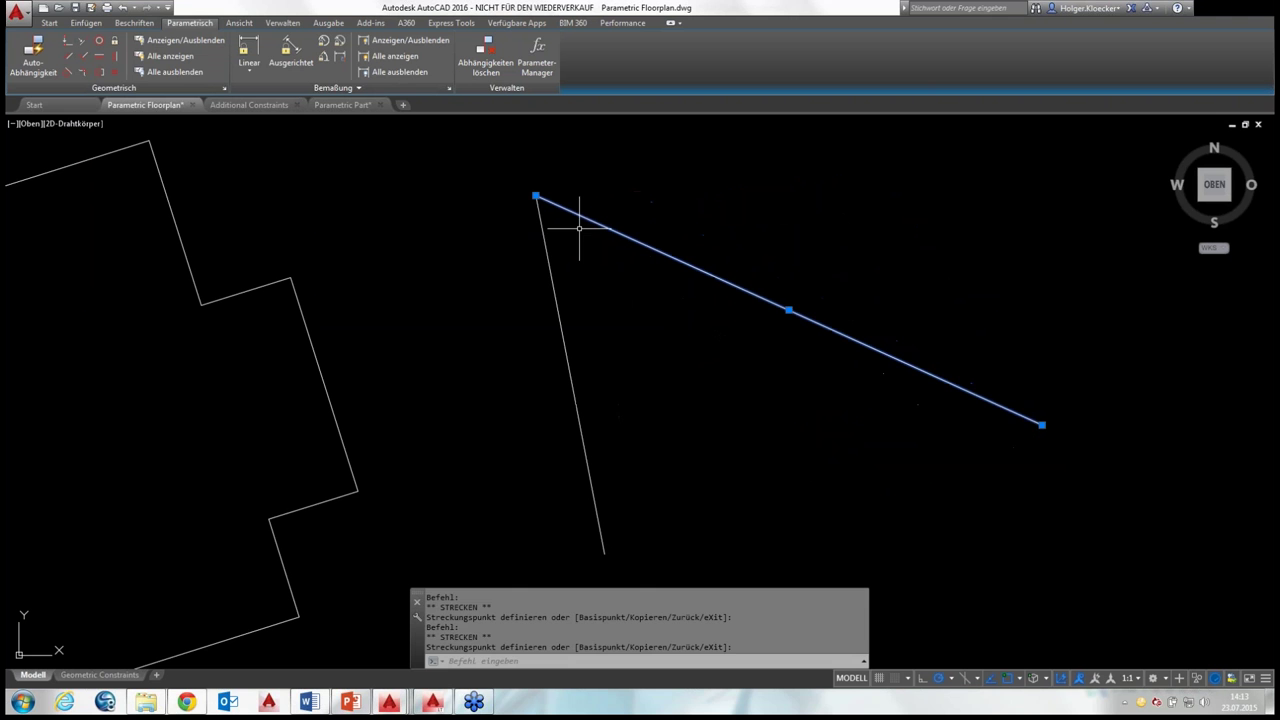
# Move the blue line down-left and stretch its top end up and right
pyautogui.click(789, 310)
pyautogui.click(740, 364)
pyautogui.click(487, 250)
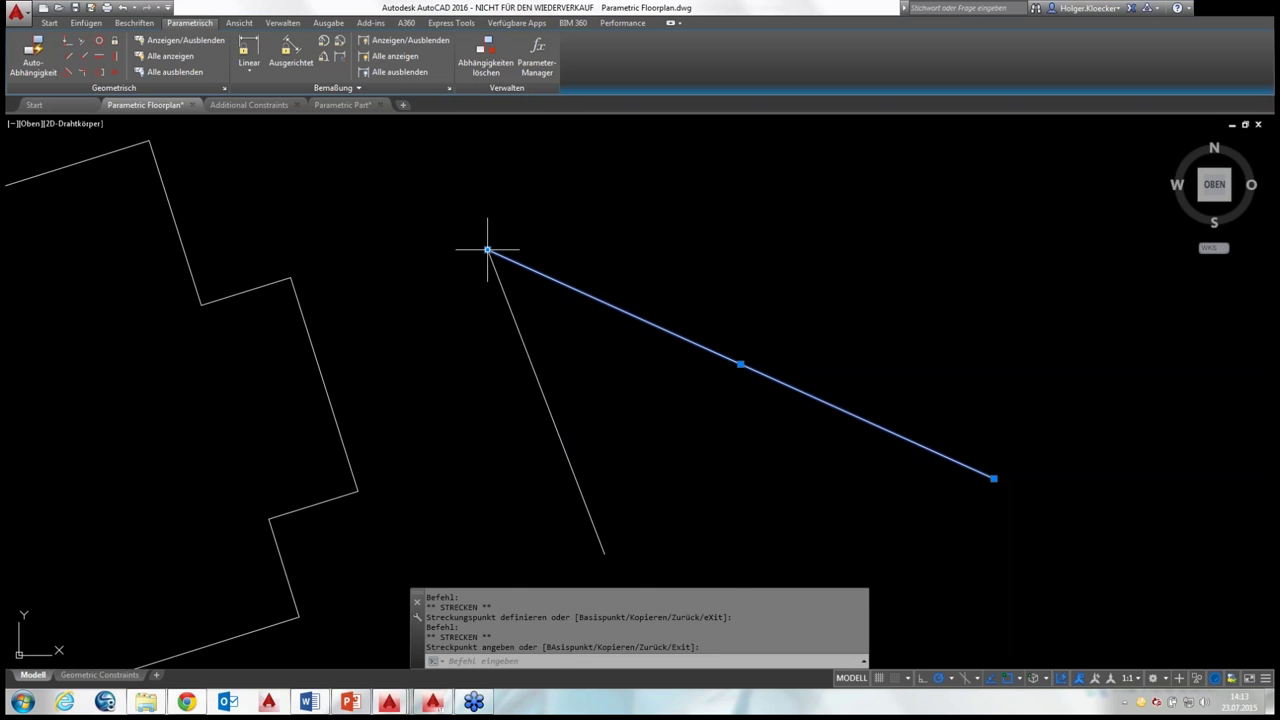
pyautogui.click(694, 229)
pyautogui.moveTo(817, 329); pyautogui.dragTo(483, 354, button='middle')
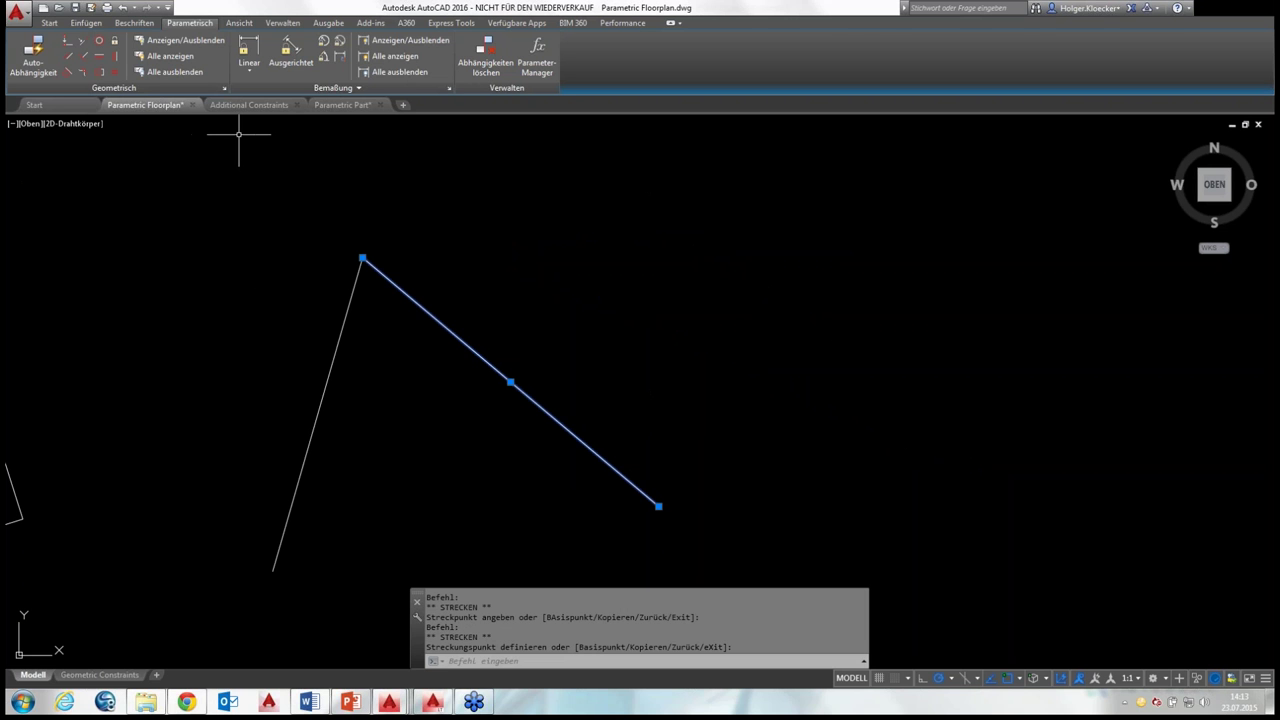
# Draw a new line with Linie to the right of the joined pair
pyautogui.click(50, 23)
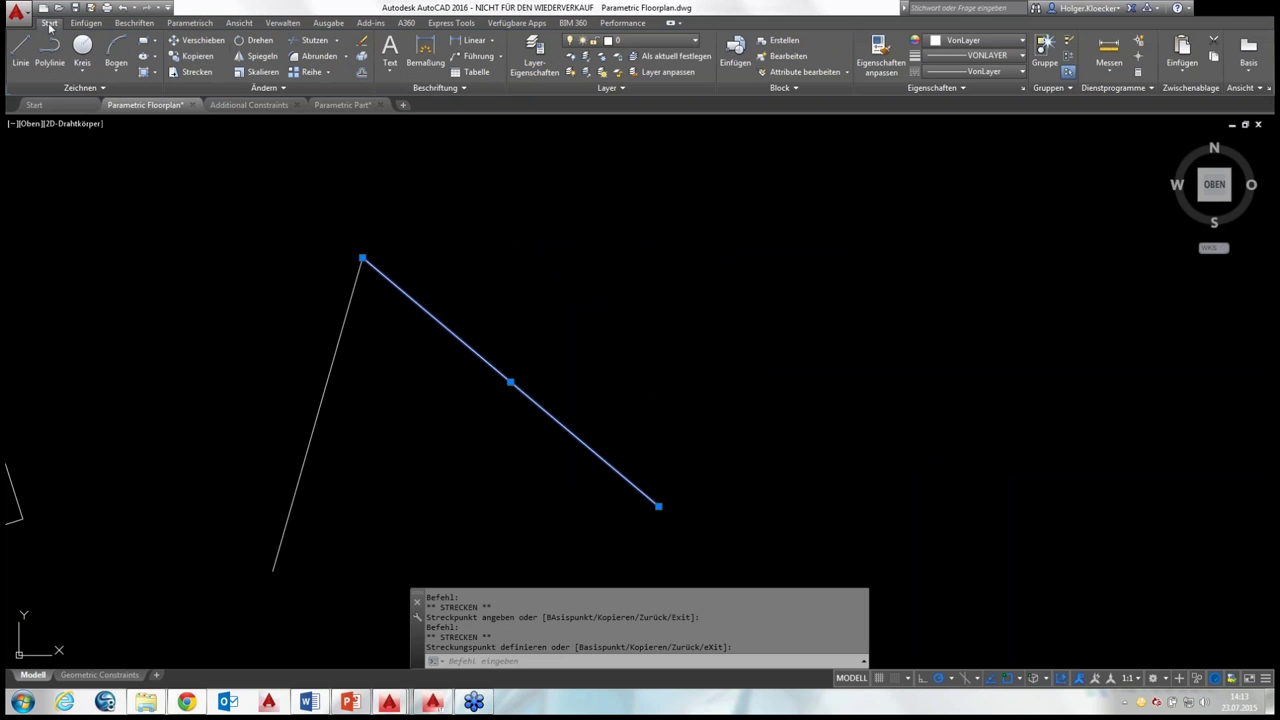
pyautogui.click(21, 50)
pyautogui.click(720, 213)
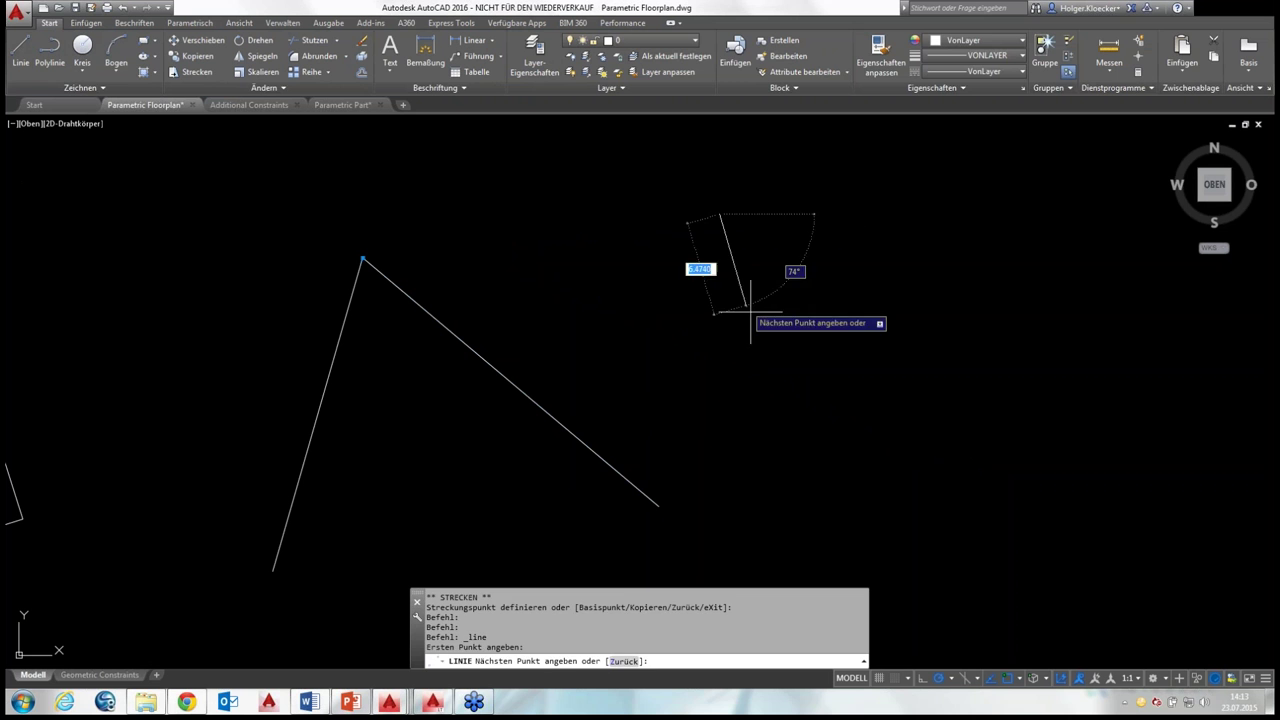
pyautogui.click(793, 384)
pyautogui.rightClick(797, 375)
pyautogui.click(835, 369)
# Draw a second separate line next to the new one
pyautogui.rightClick(830, 355)
pyautogui.click(855, 361)
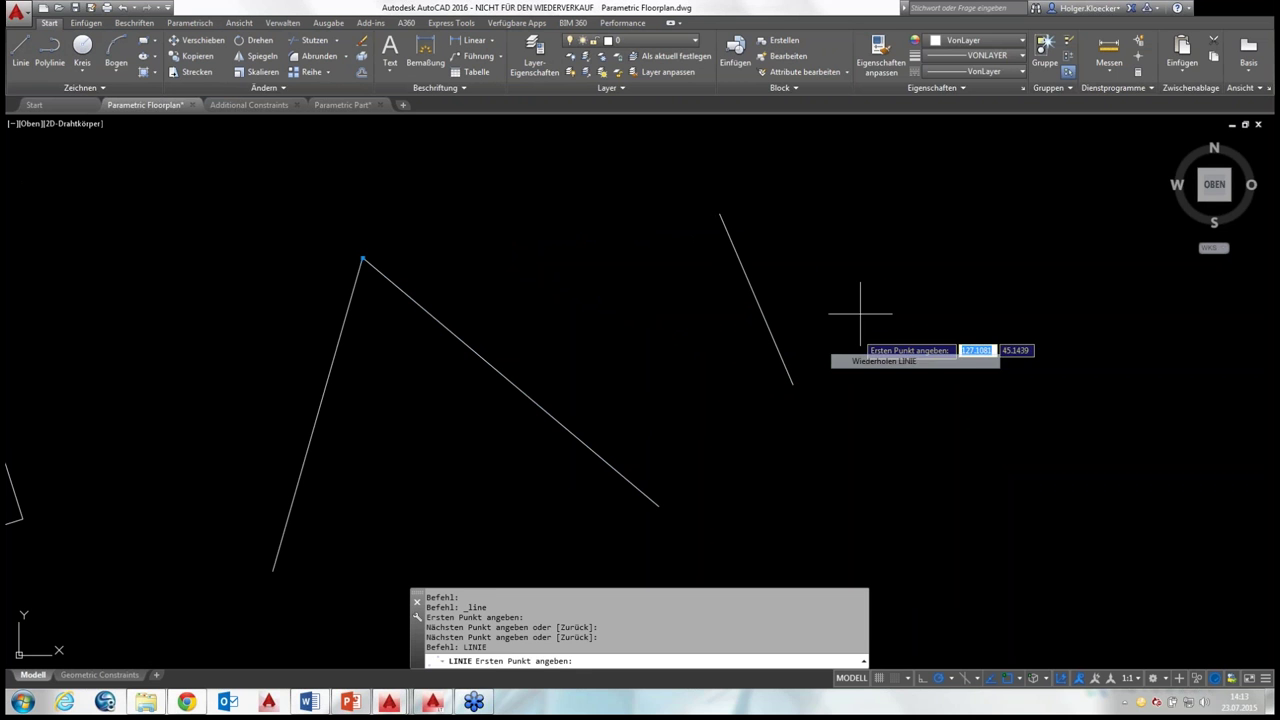
pyautogui.click(827, 260)
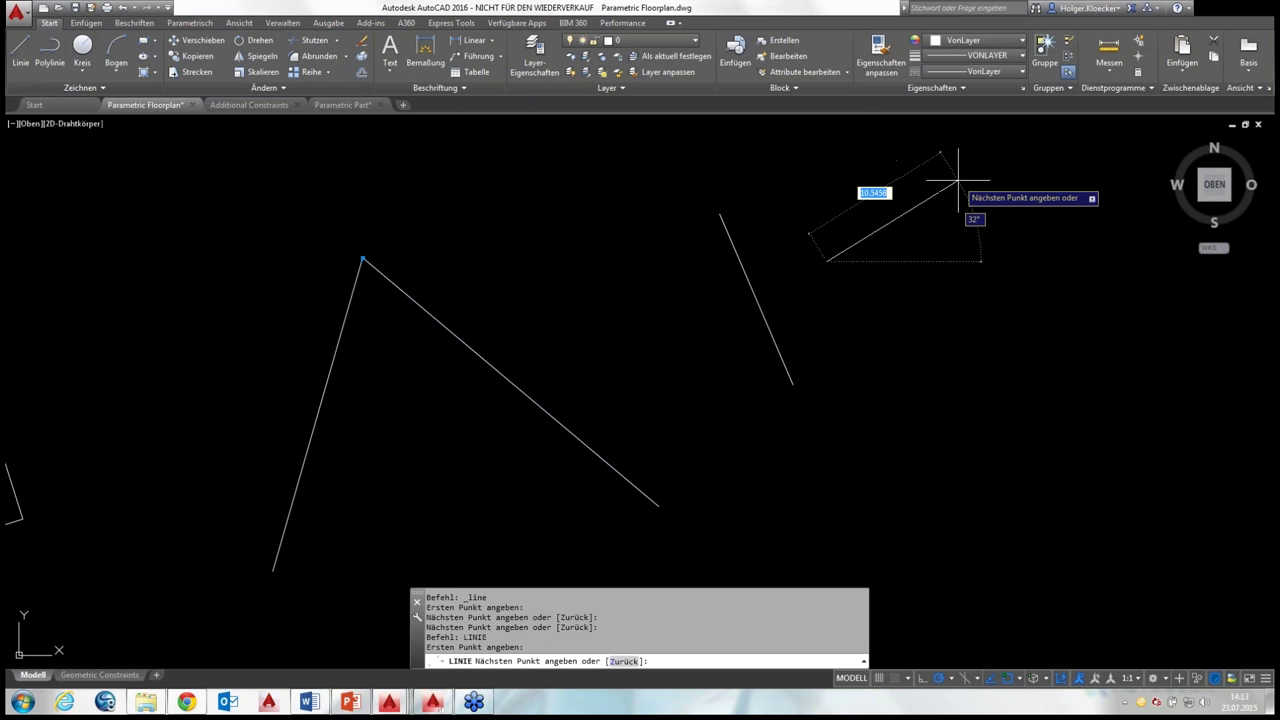
pyautogui.click(958, 180)
pyautogui.press('Return')
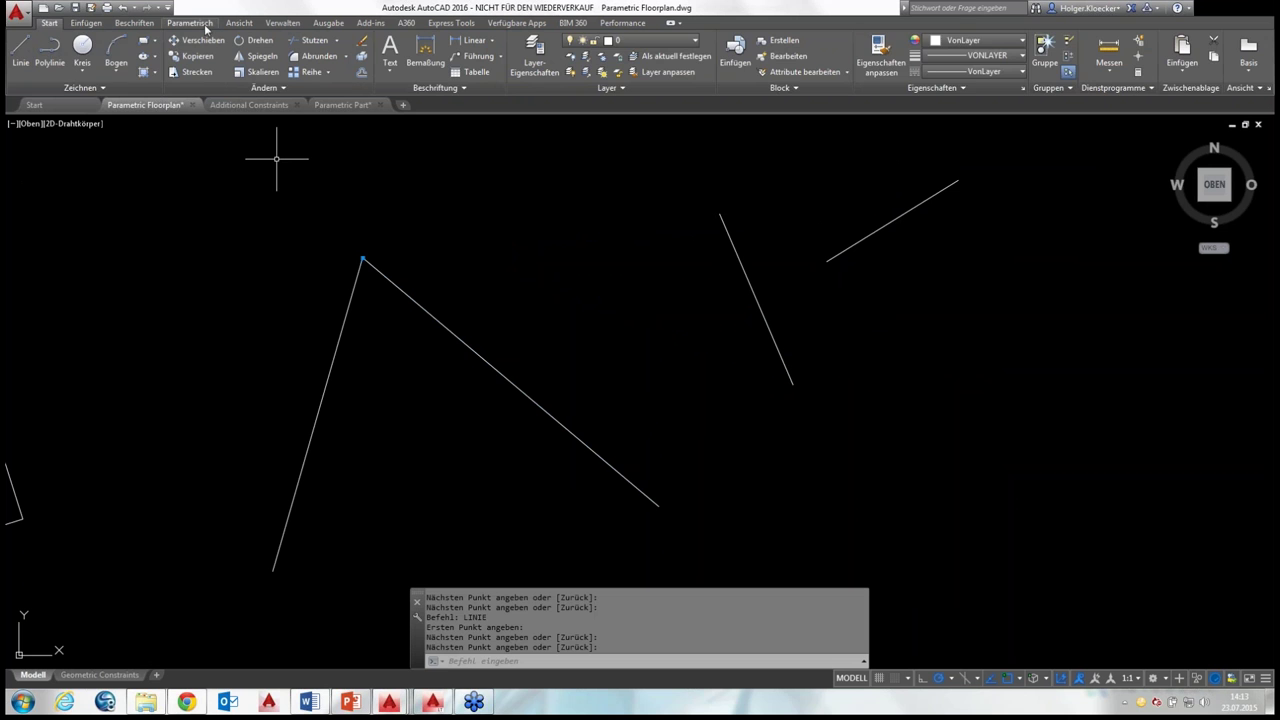
pyautogui.click(190, 23)
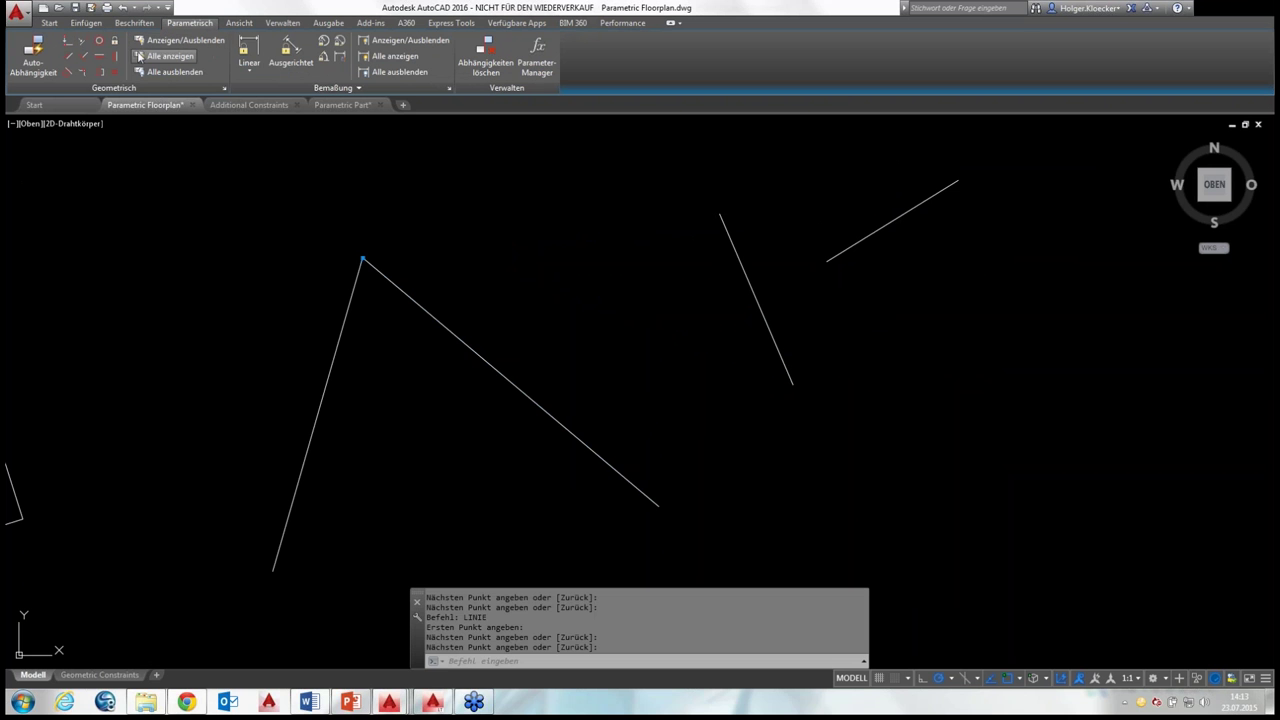
# Apply a Lot (perpendicular) constraint between the two new lines
pyautogui.click(86, 61)
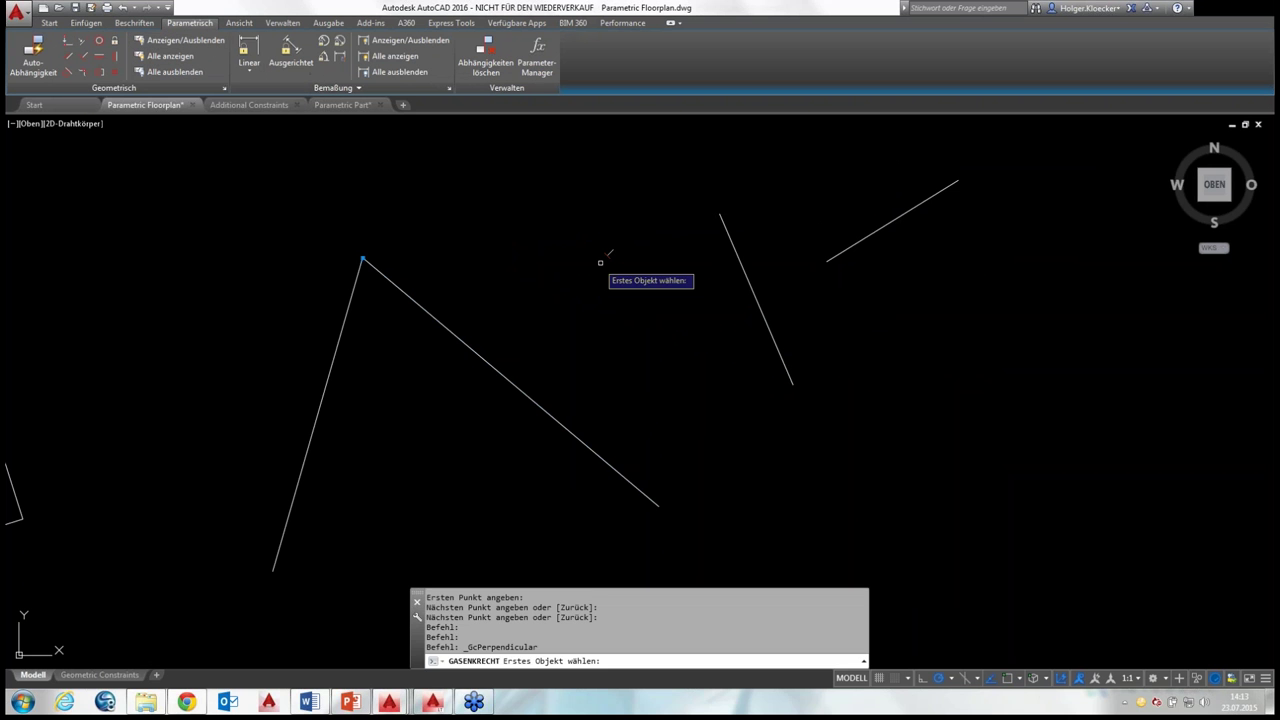
pyautogui.click(735, 250)
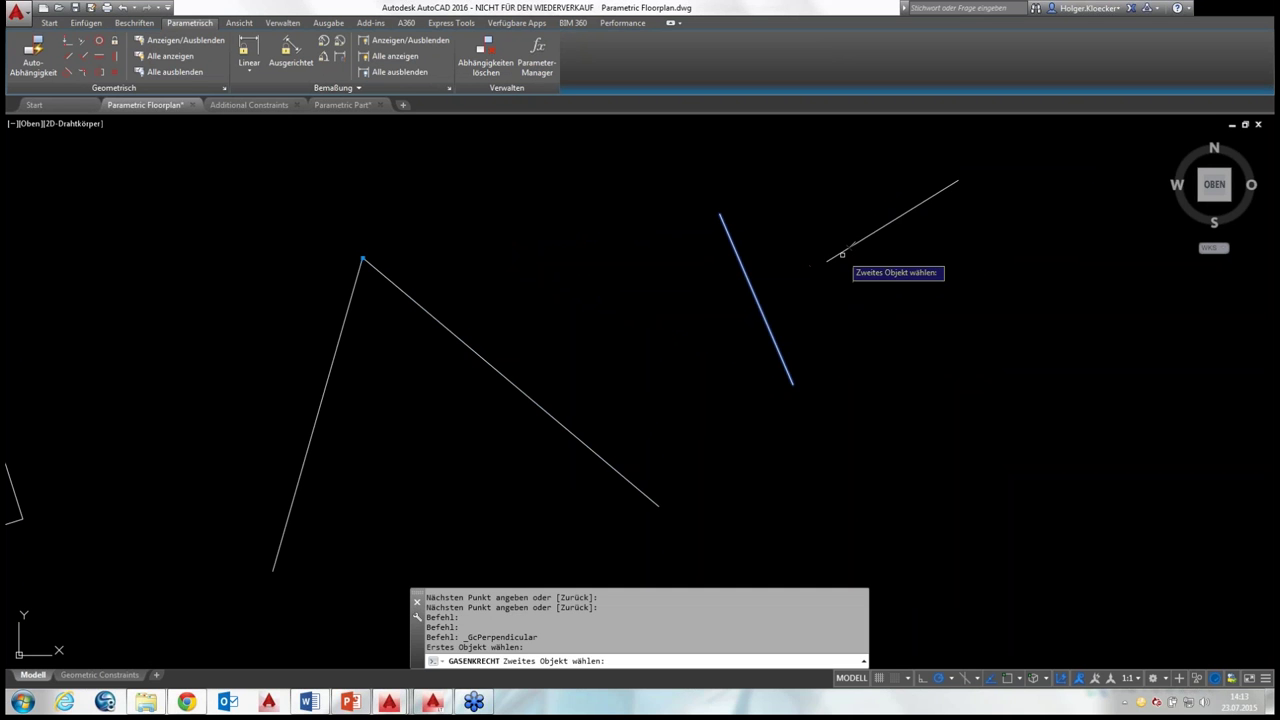
pyautogui.click(838, 254)
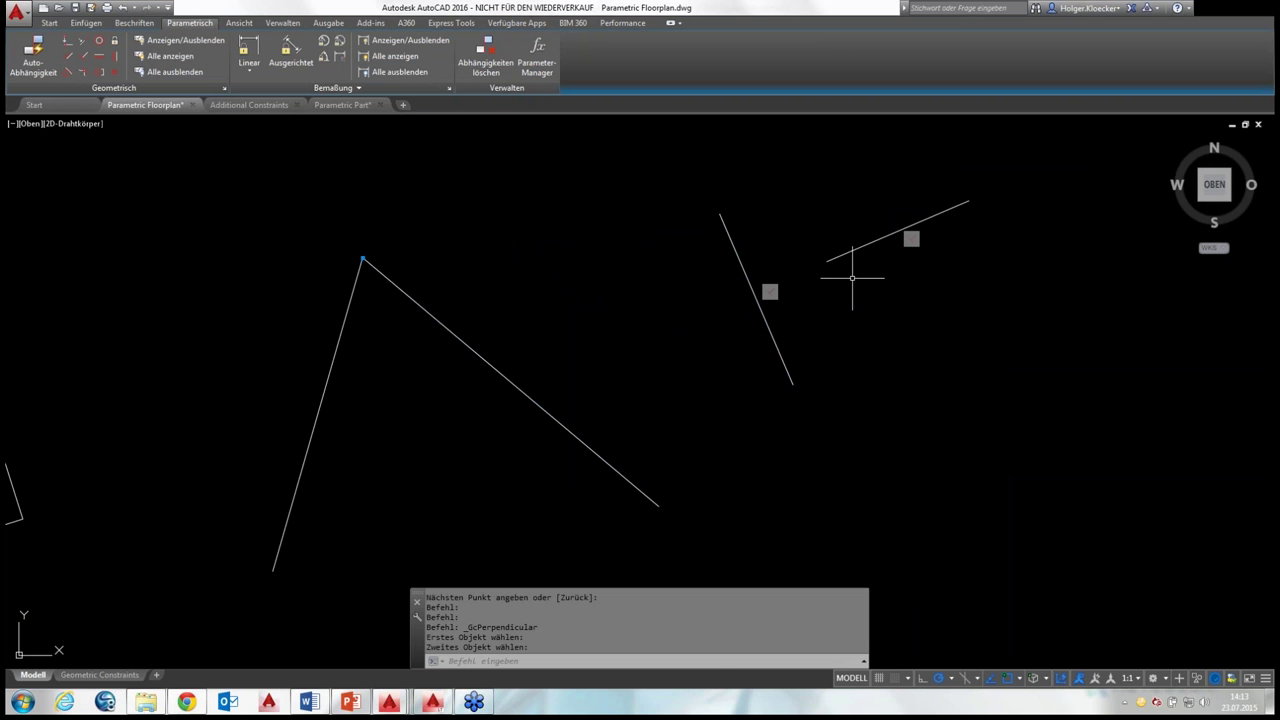
pyautogui.rightClick(852, 278)
pyautogui.click(841, 292)
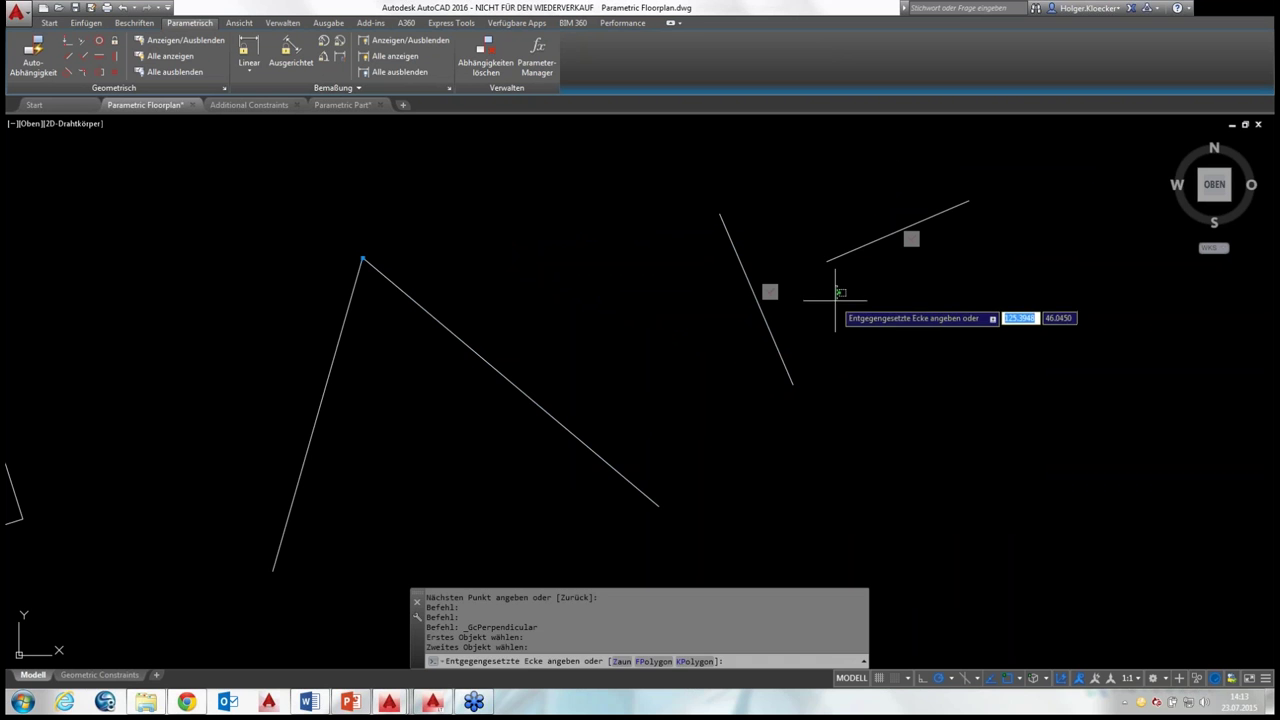
pyautogui.press('Escape')
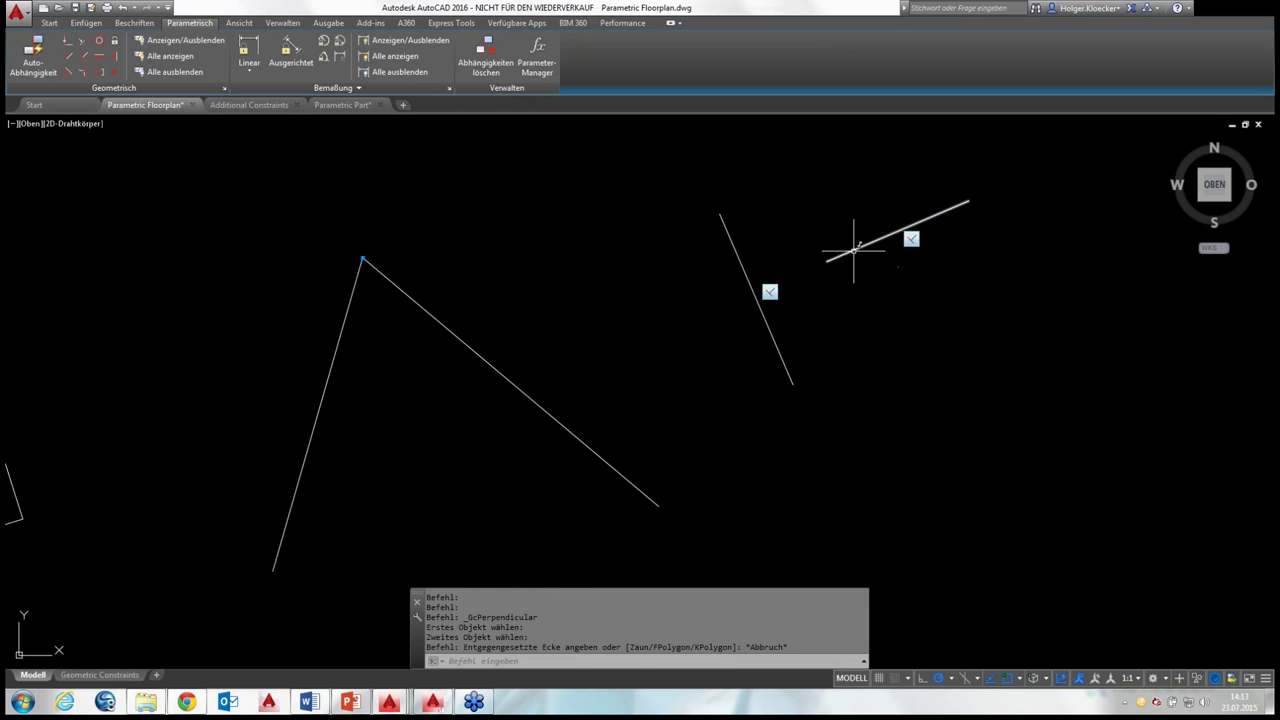
# Stretch the left line's bottom endpoint to confirm the lines stay perpendicular
pyautogui.click(741, 262)
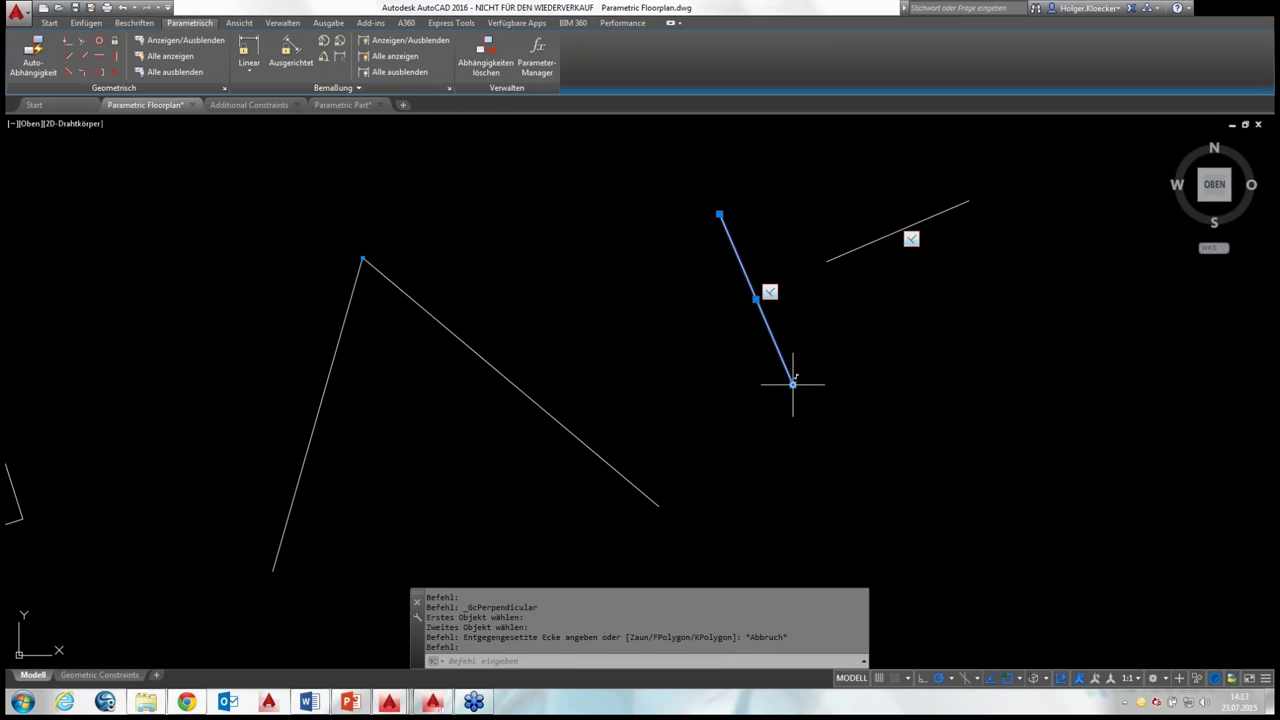
pyautogui.click(792, 384)
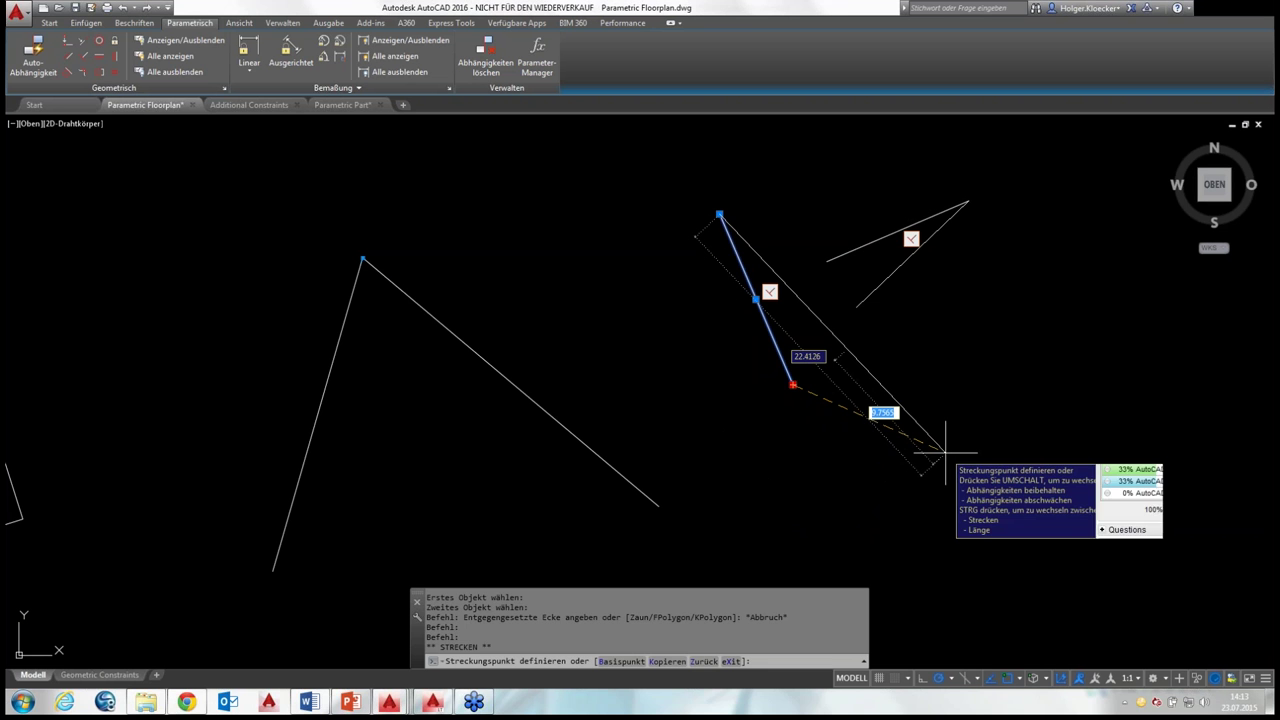
pyautogui.click(886, 499)
pyautogui.click(886, 499)
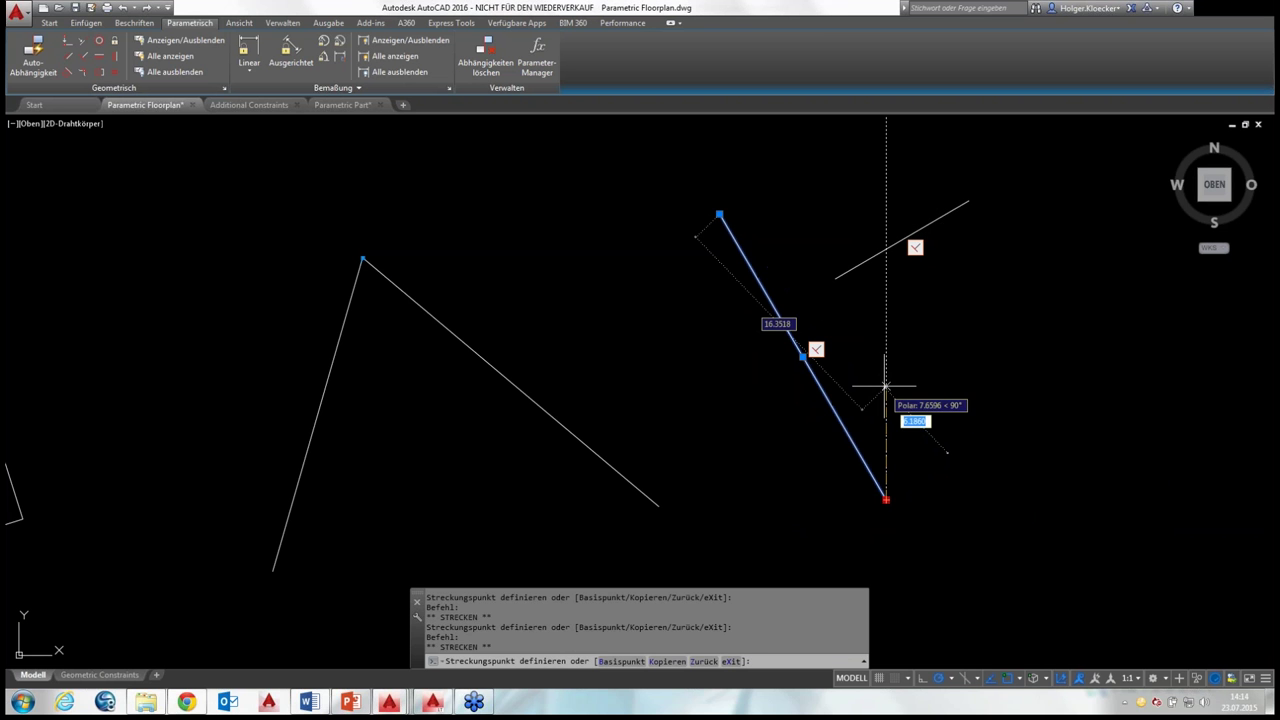
pyautogui.moveTo(900, 400)
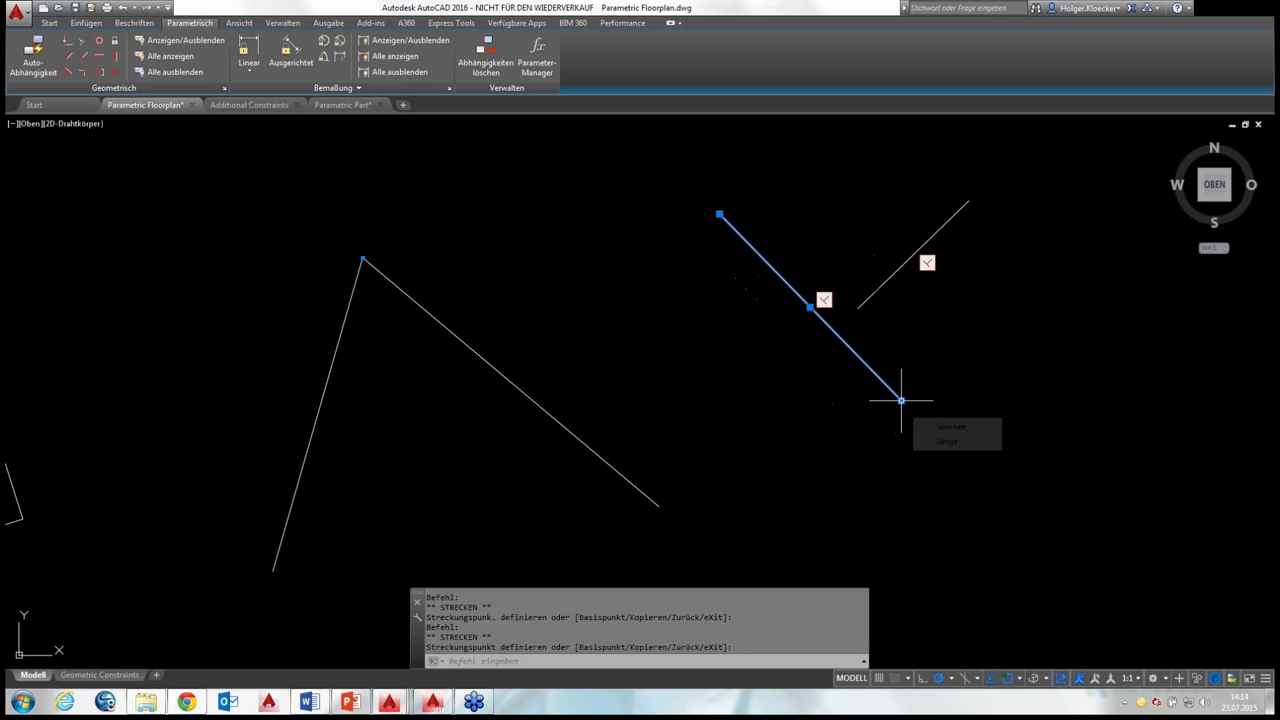
pyautogui.click(886, 481)
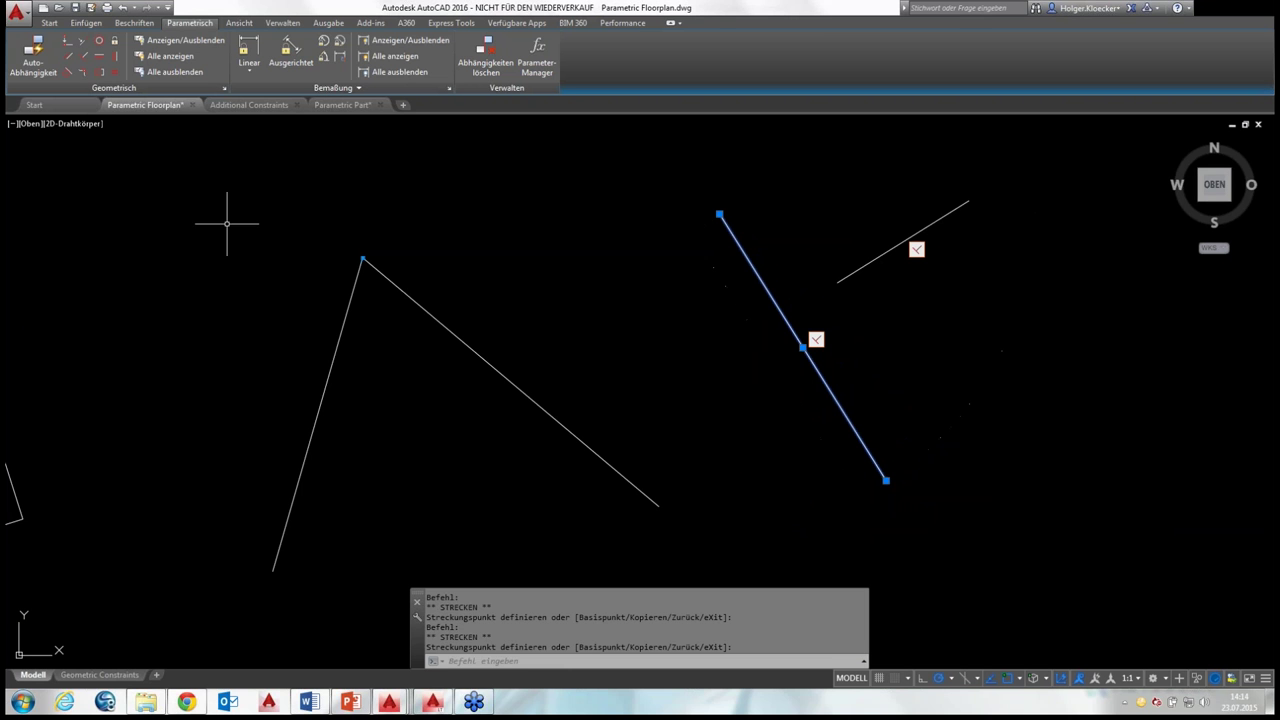
pyautogui.press('Escape')
# Recentre the view and window-select both middle line pairs
pyautogui.moveTo(413, 238)
pyautogui.mouseDown(button='middle')
pyautogui.moveTo(504, 216)
pyautogui.moveTo(463, 246)
pyautogui.mouseUp(button='middle')
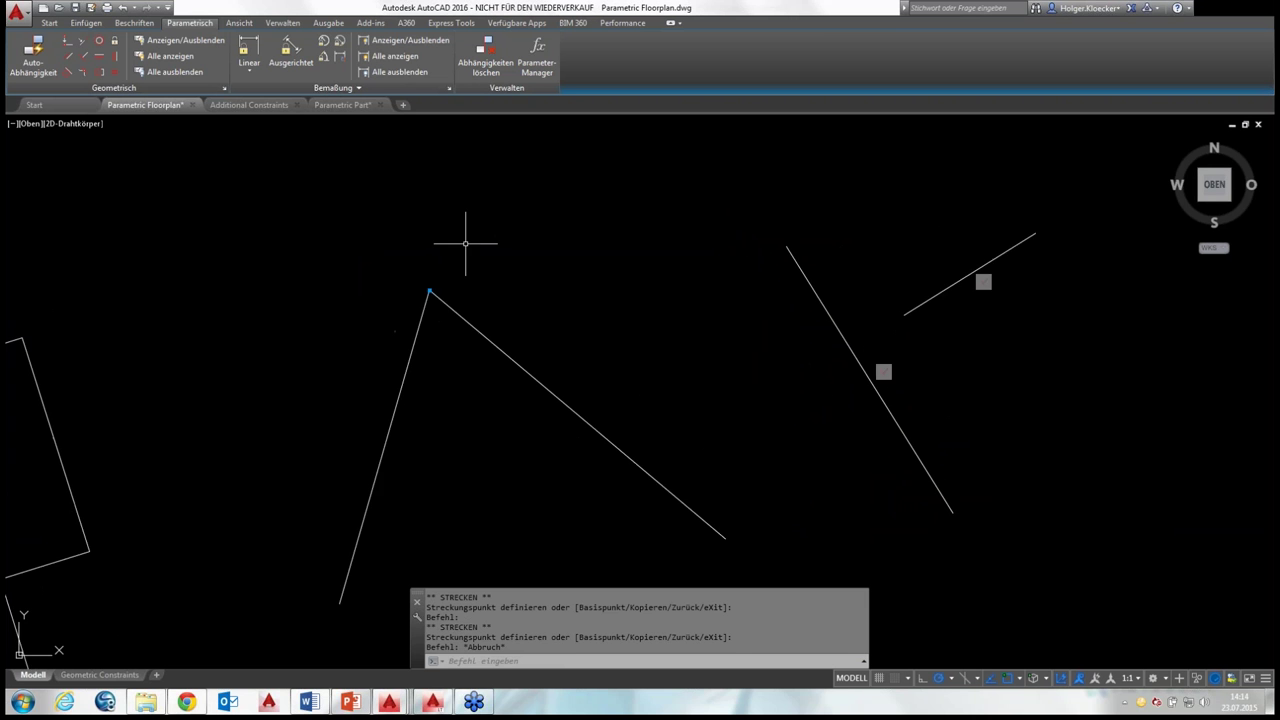
pyautogui.scroll(-2, 465, 248)
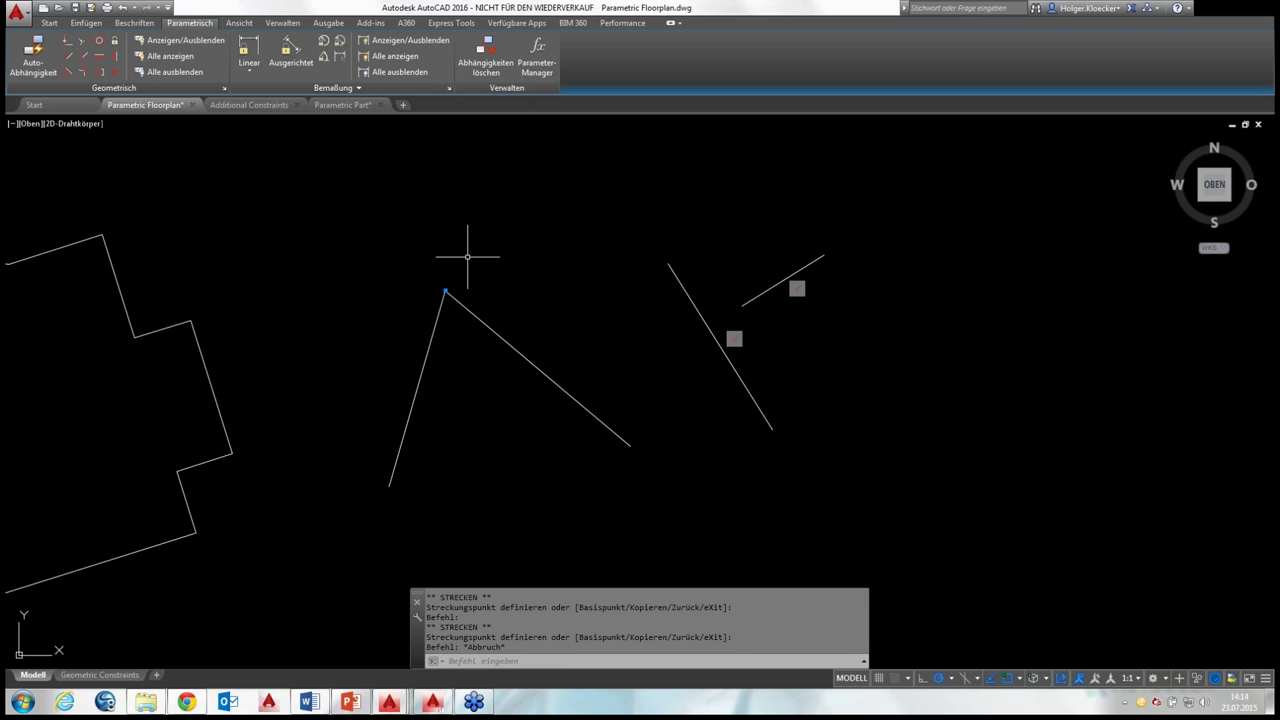
pyautogui.click(885, 494)
pyautogui.click(361, 183)
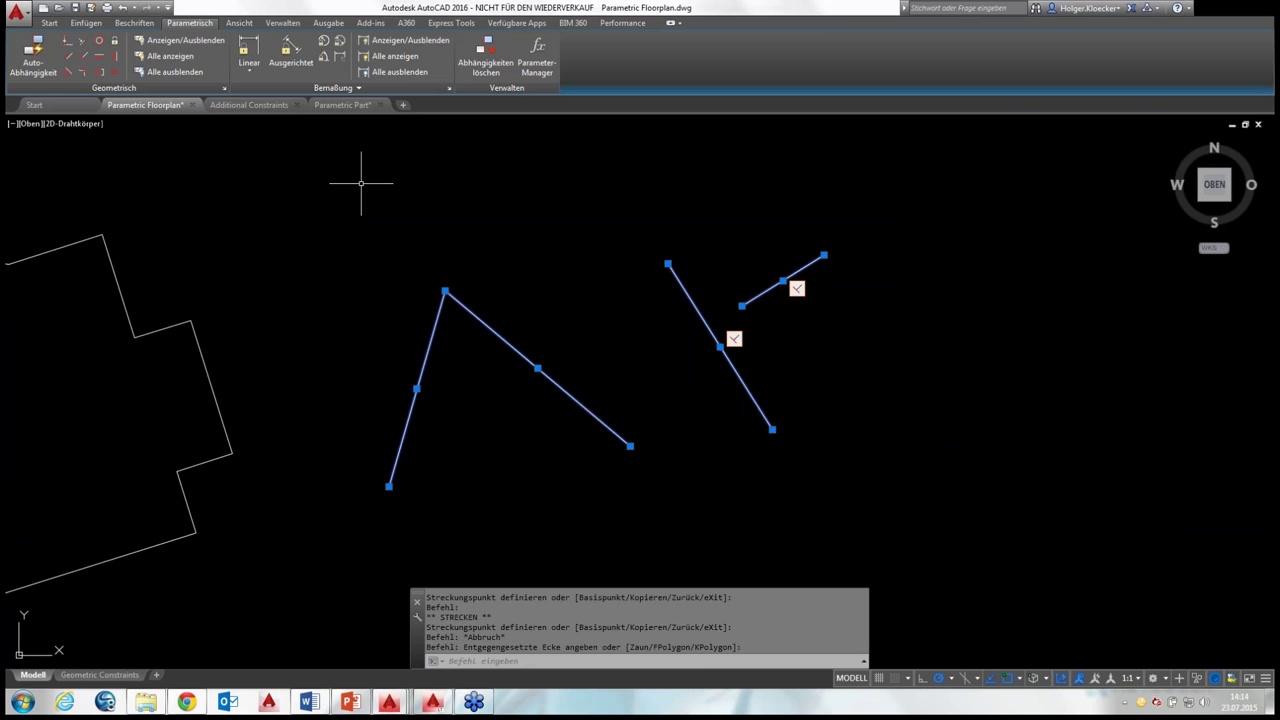
# Erase the four constrained test lines and draw a closed four-corner polyline in their place
pyautogui.press('Delete')
pyautogui.click(49, 22)
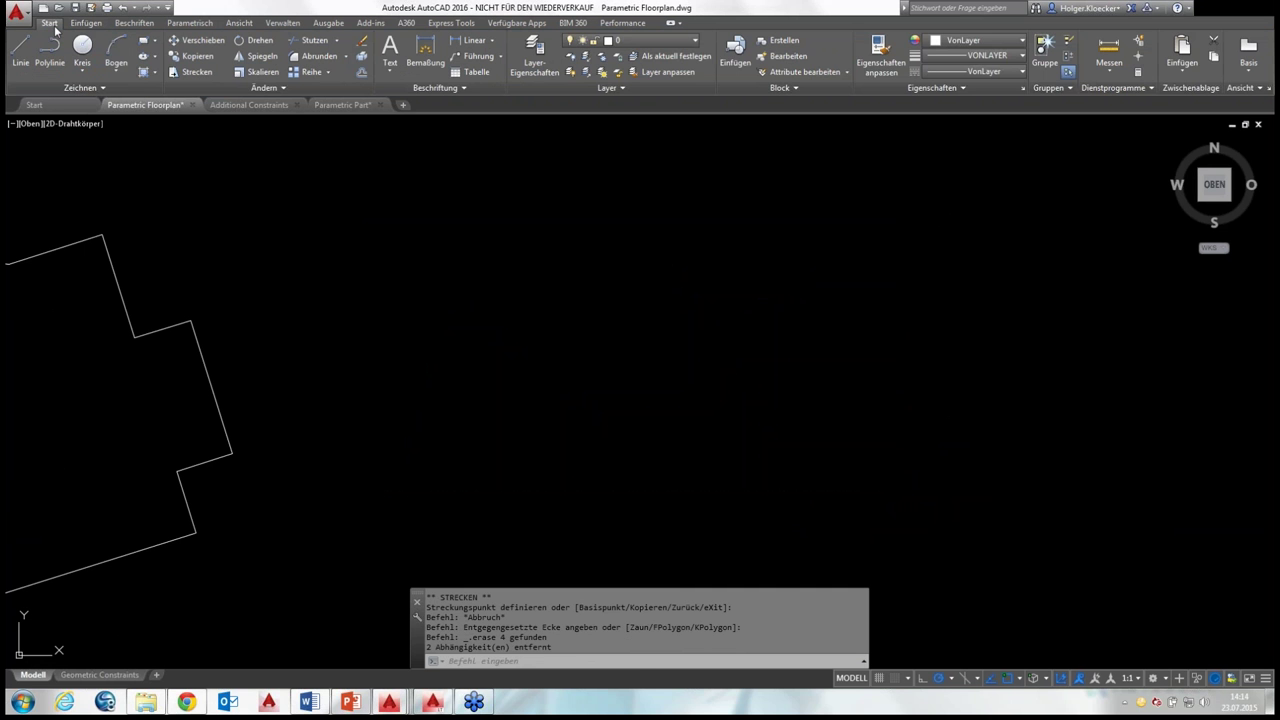
pyautogui.click(50, 45)
pyautogui.click(562, 180)
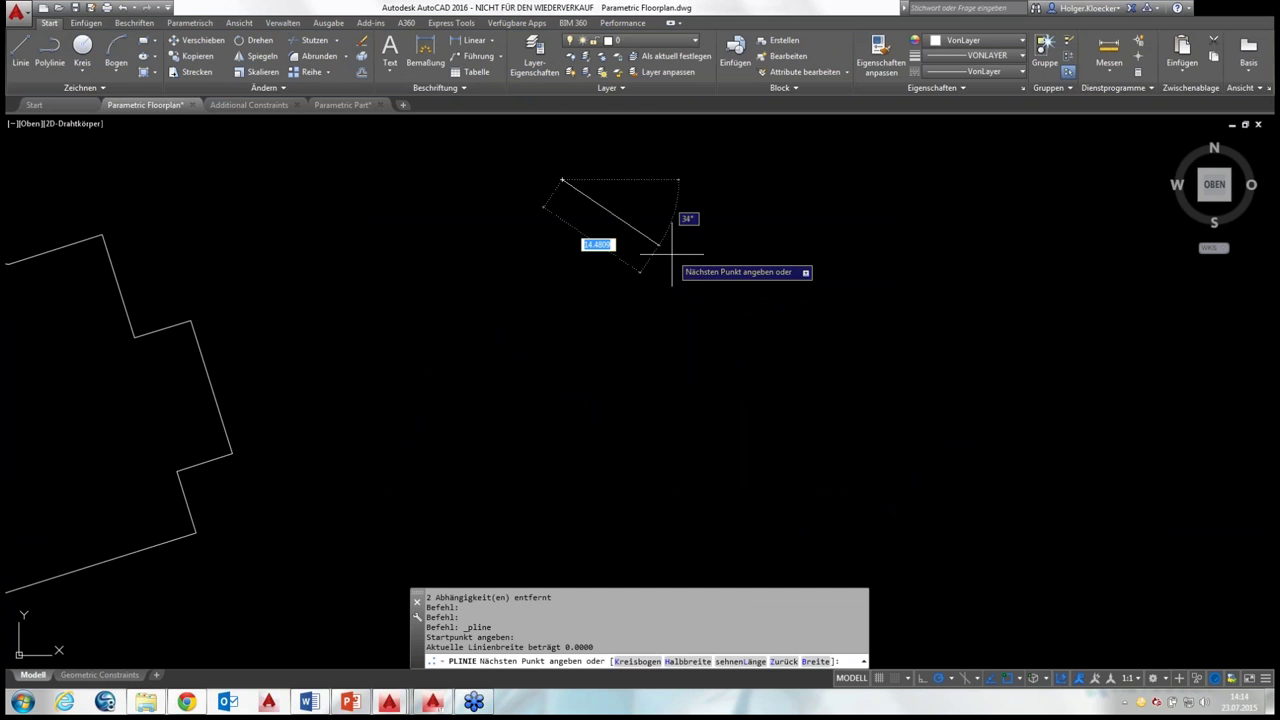
pyautogui.click(866, 451)
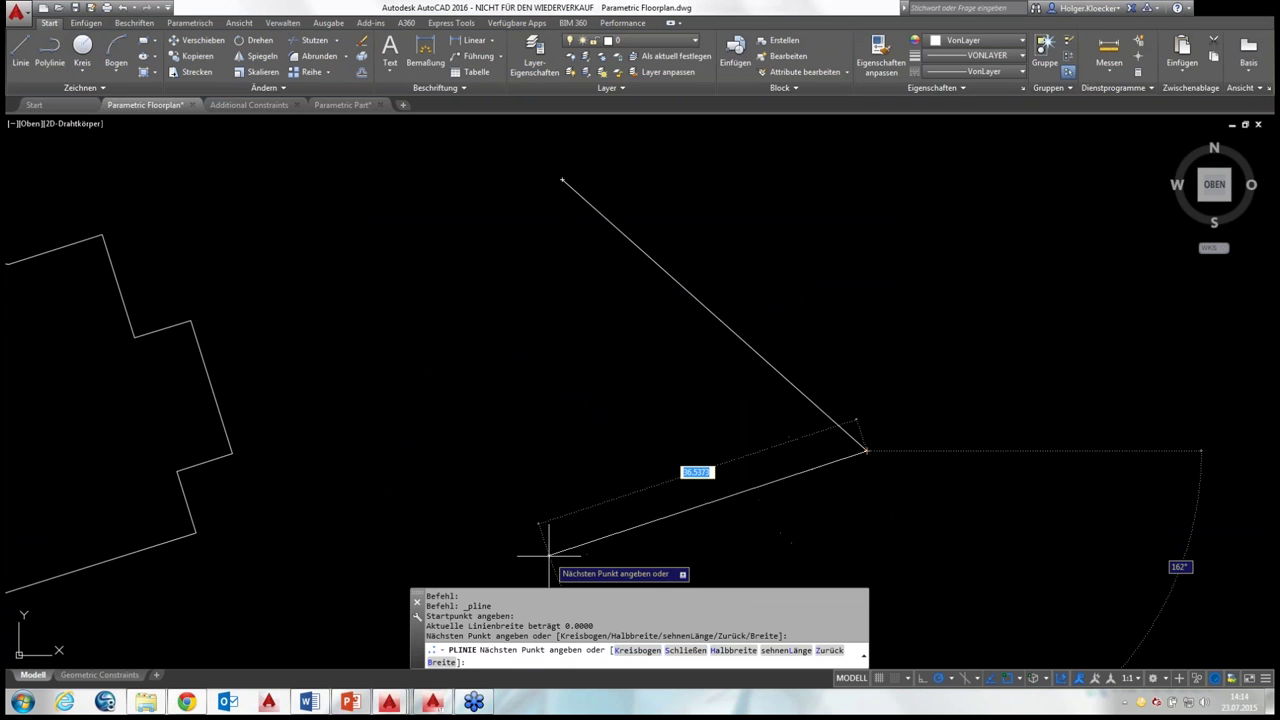
pyautogui.click(548, 555)
pyautogui.click(422, 140)
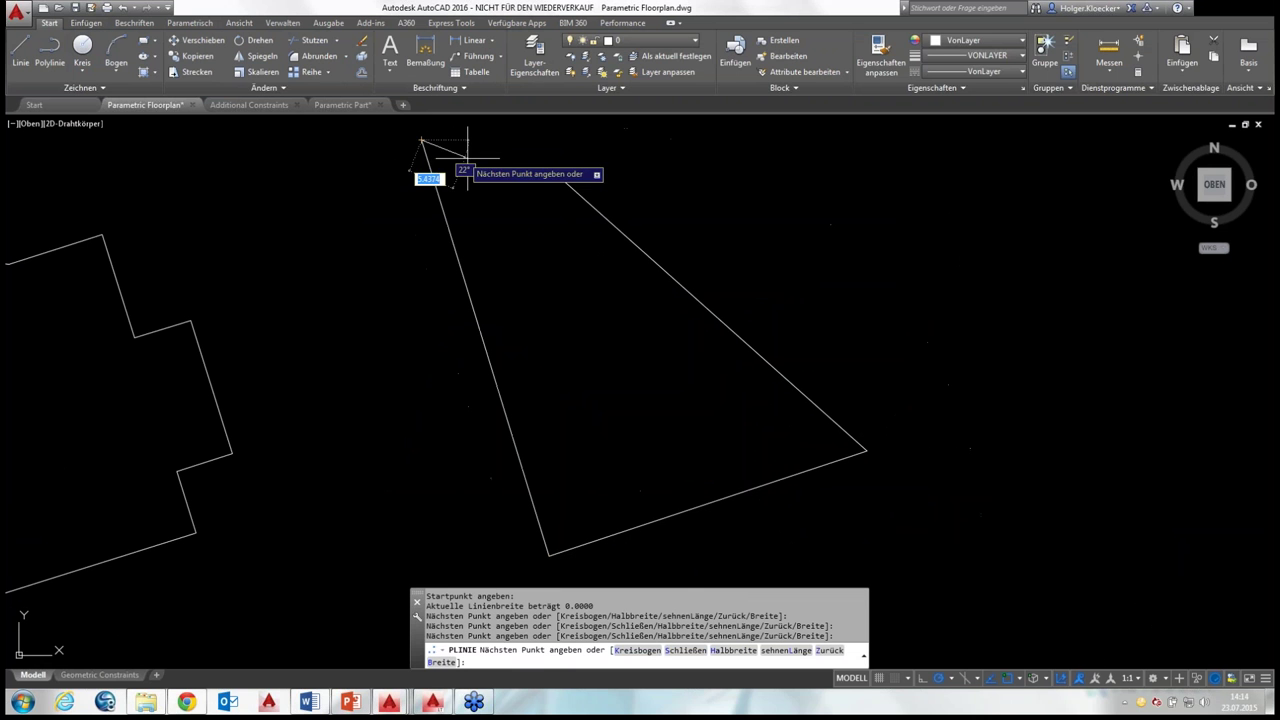
pyautogui.click(562, 180)
pyautogui.rightClick(566, 181)
pyautogui.click(605, 191)
pyautogui.moveTo(777, 251); pyautogui.dragTo(675, 272, button='middle')
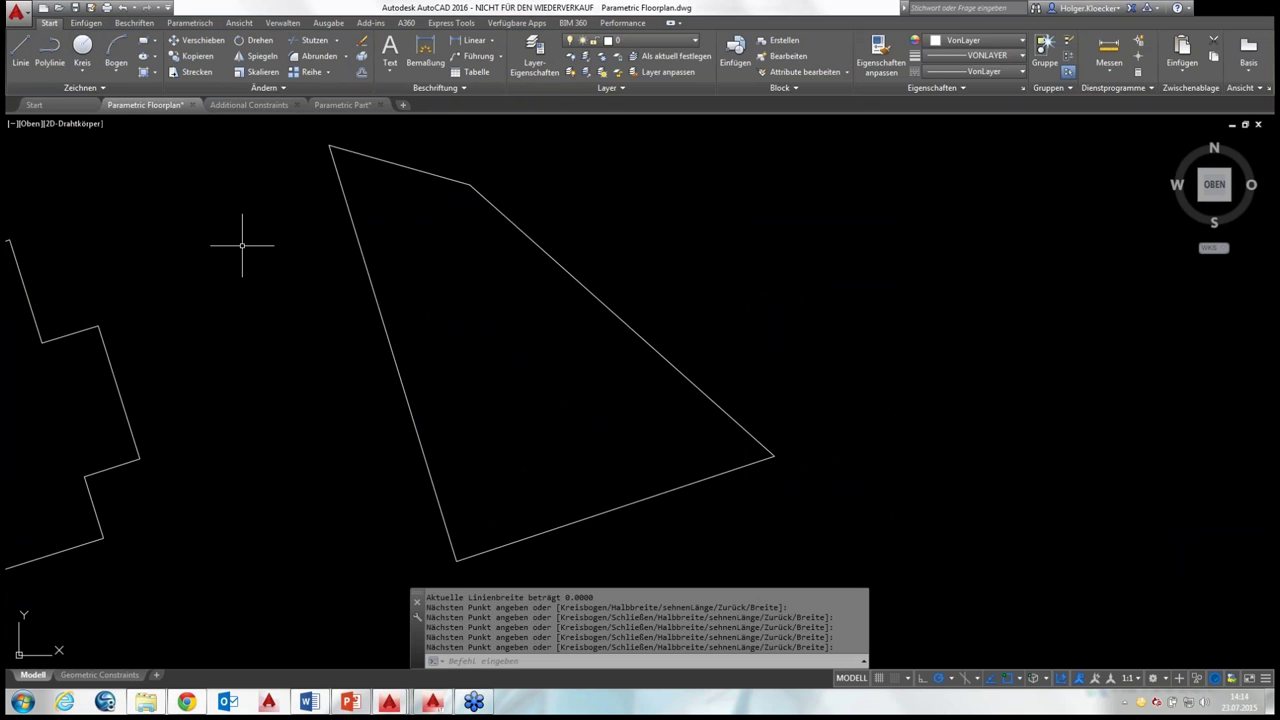
pyautogui.moveTo(248, 248); pyautogui.dragTo(150, 250, button='middle')
pyautogui.click(21, 45)
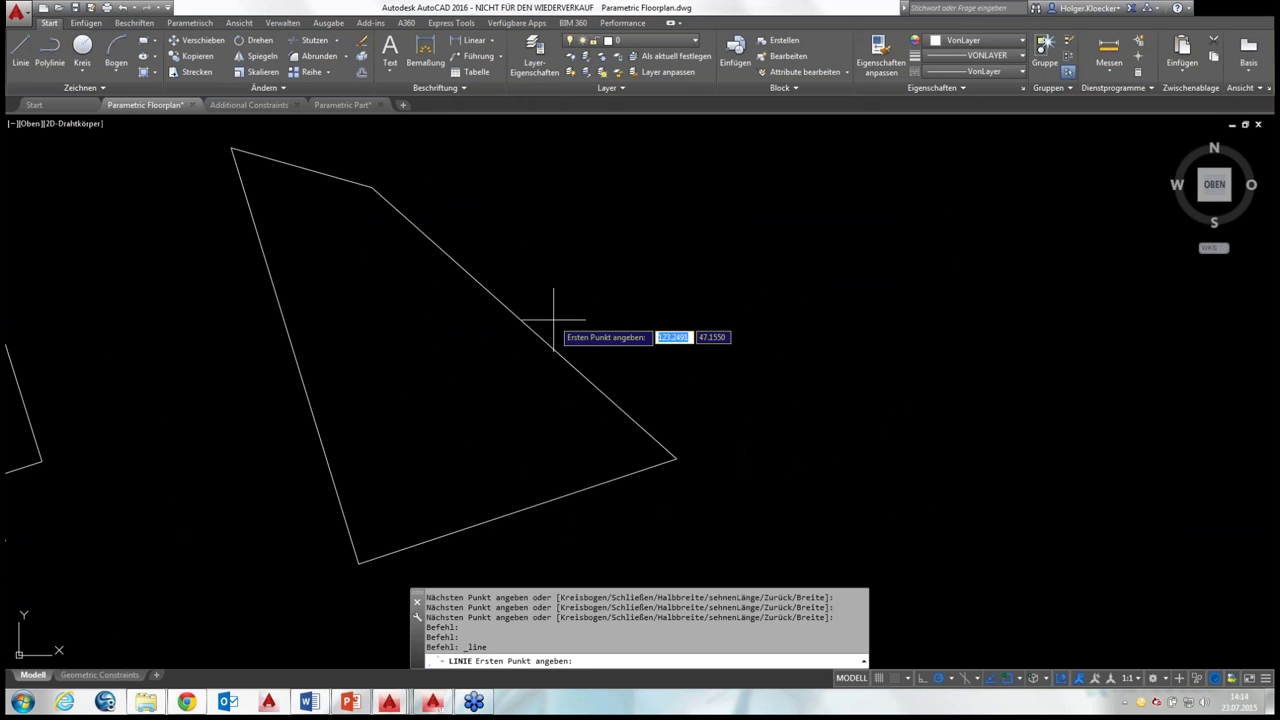
# Draw a near-vertical line to the right of the quadrilateral
pyautogui.click(765, 433)
pyautogui.click(757, 230)
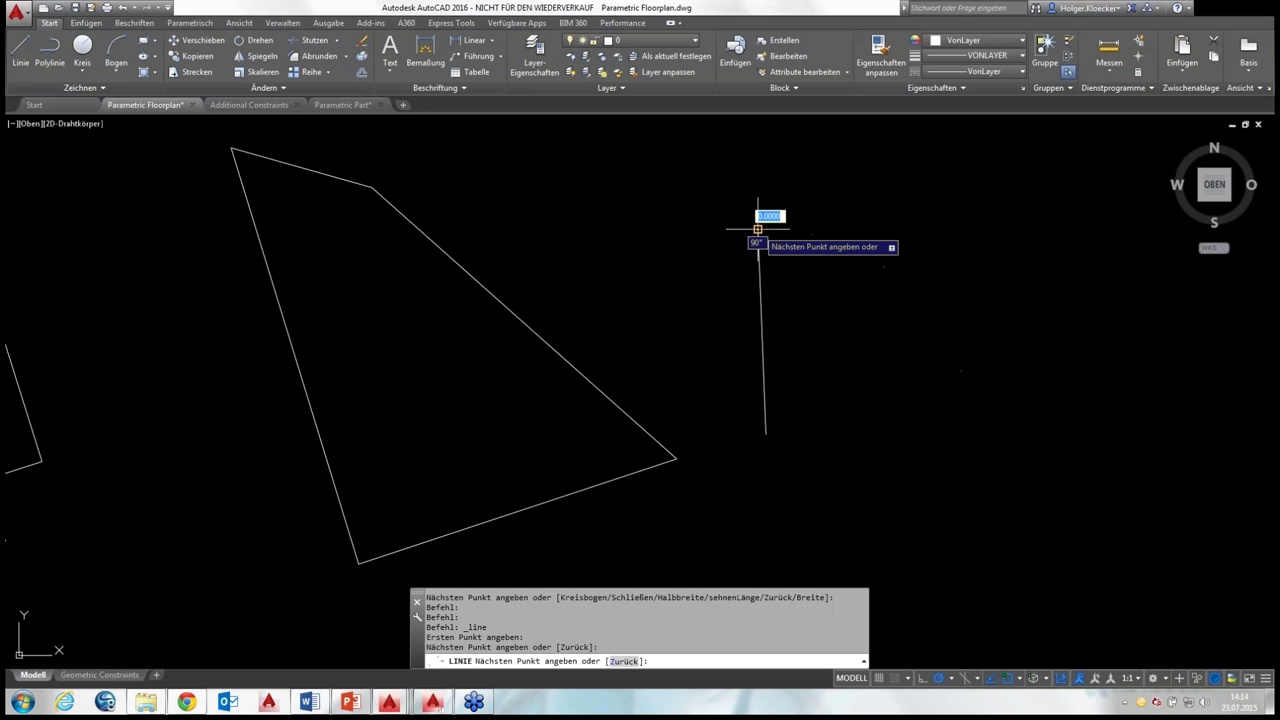
pyautogui.rightClick(806, 237)
pyautogui.click(815, 240)
# Draw a separate diagonal line sloping down to the right beside it
pyautogui.press('Return')
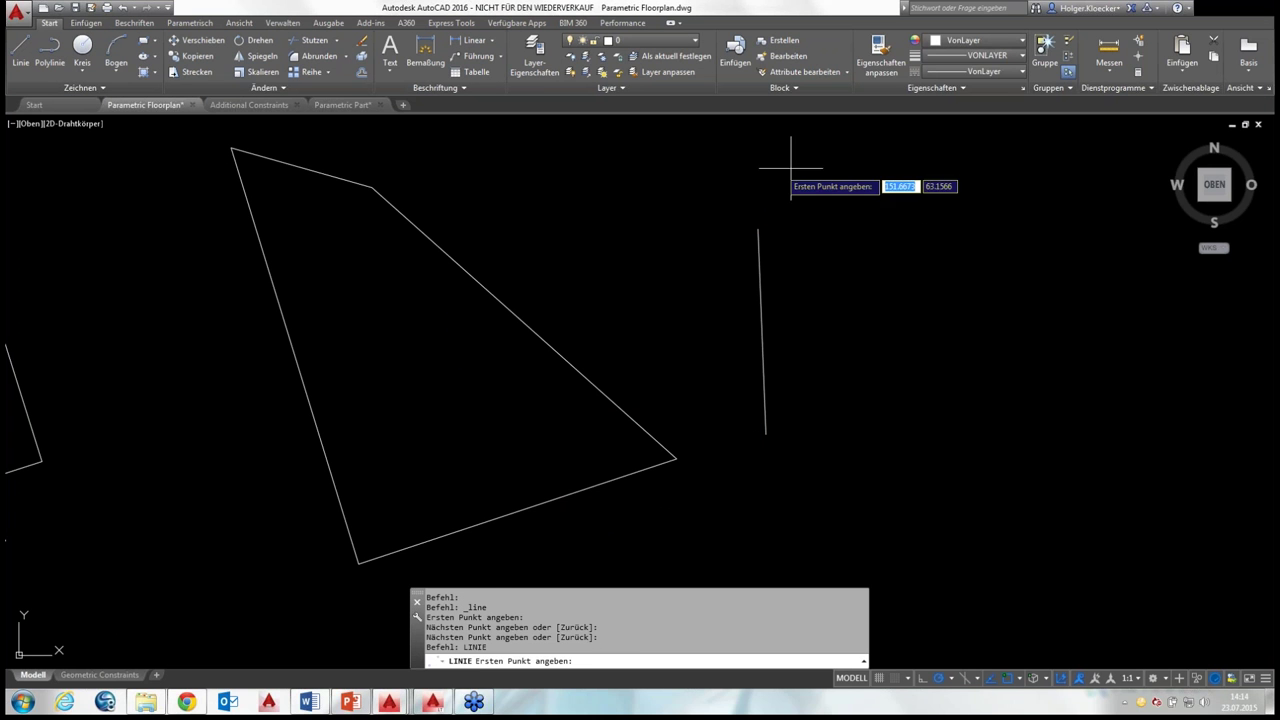
pyautogui.click(830, 200)
pyautogui.click(1007, 355)
pyautogui.press('Return')
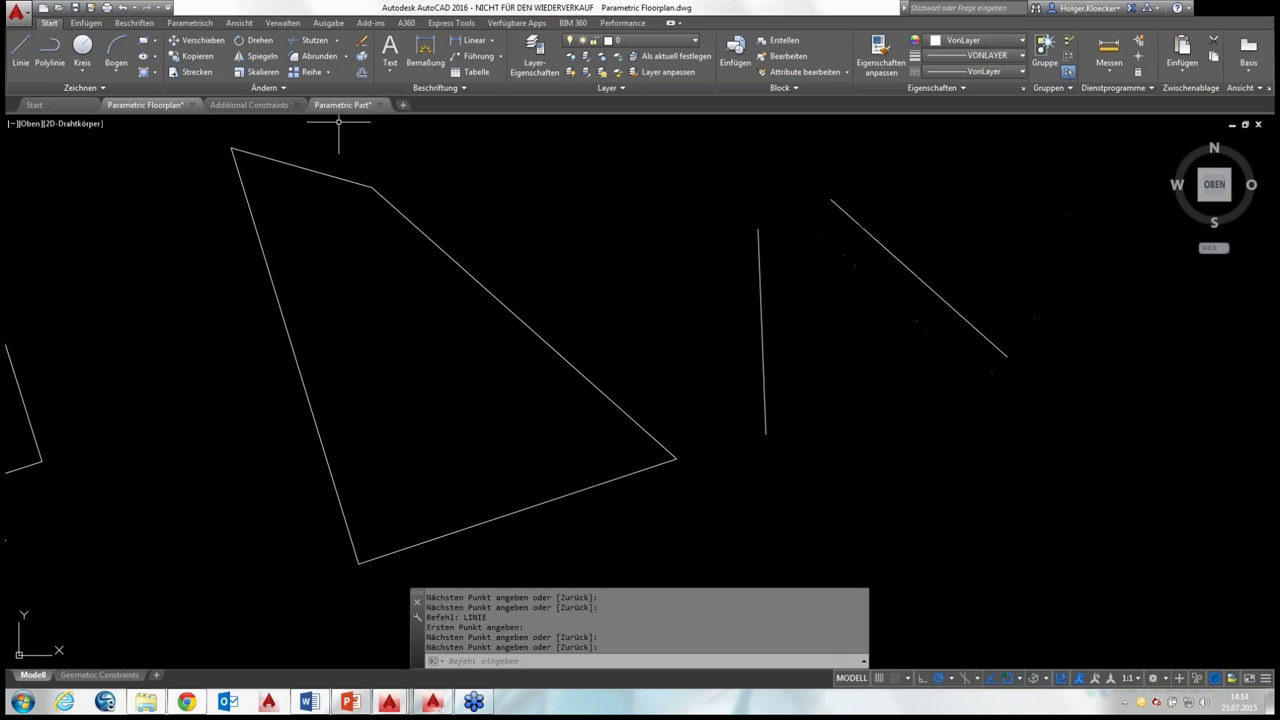
pyautogui.click(190, 23)
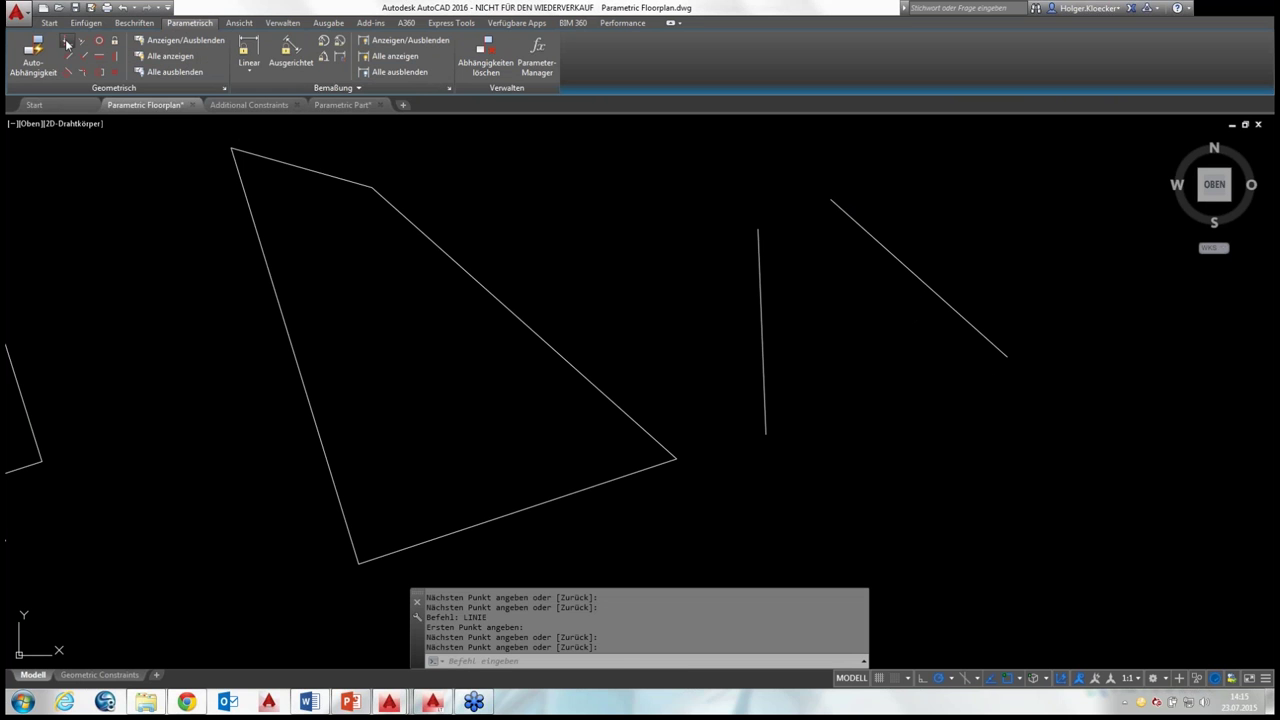
pyautogui.click(66, 46)
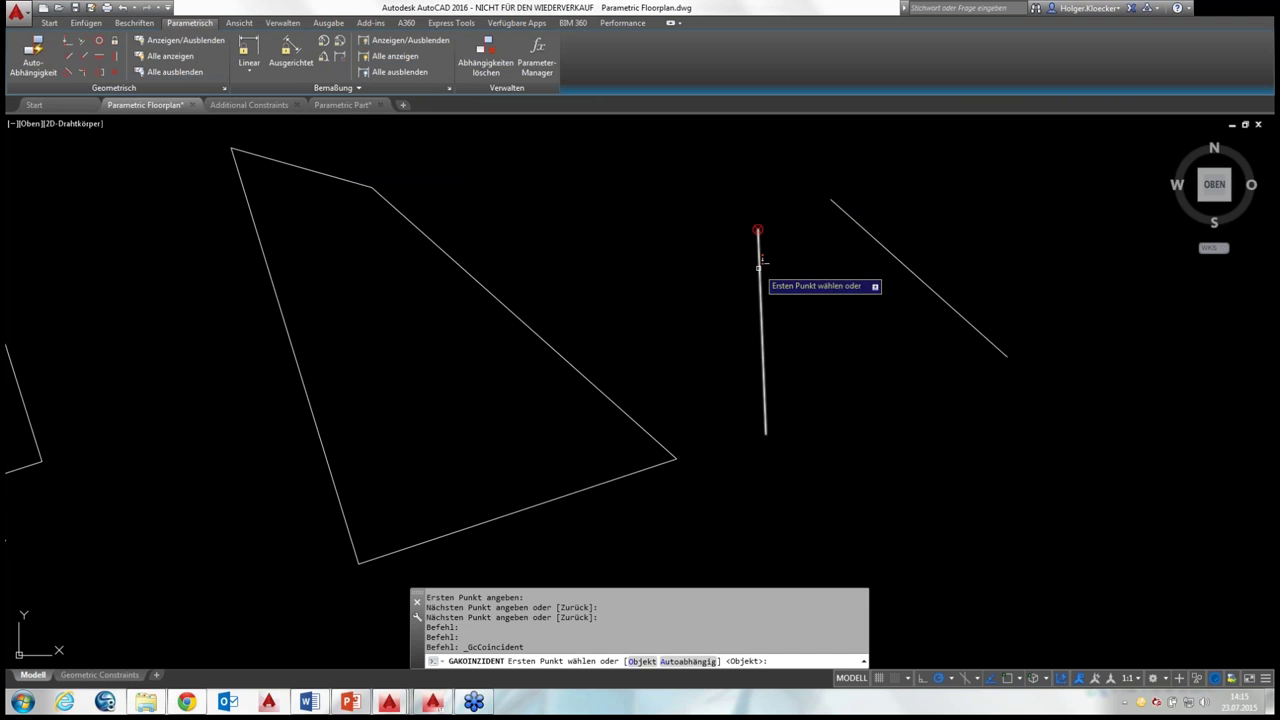
pyautogui.click(766, 318)
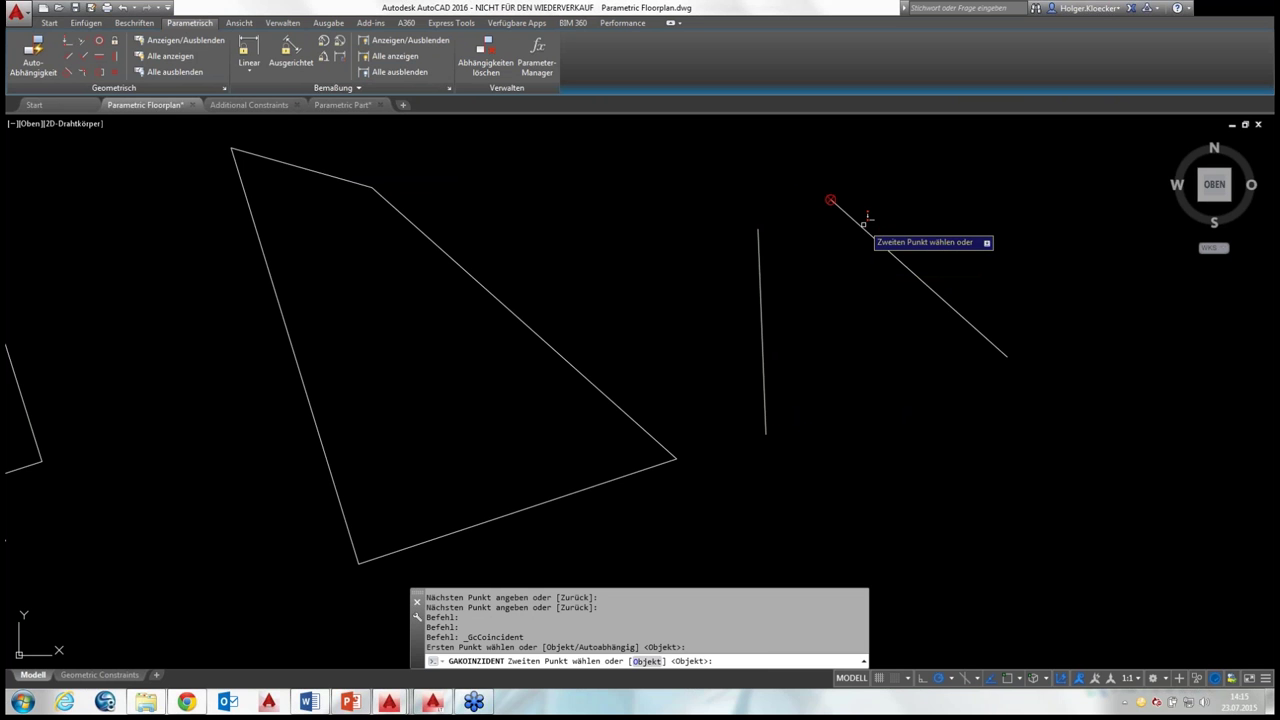
pyautogui.click(864, 222)
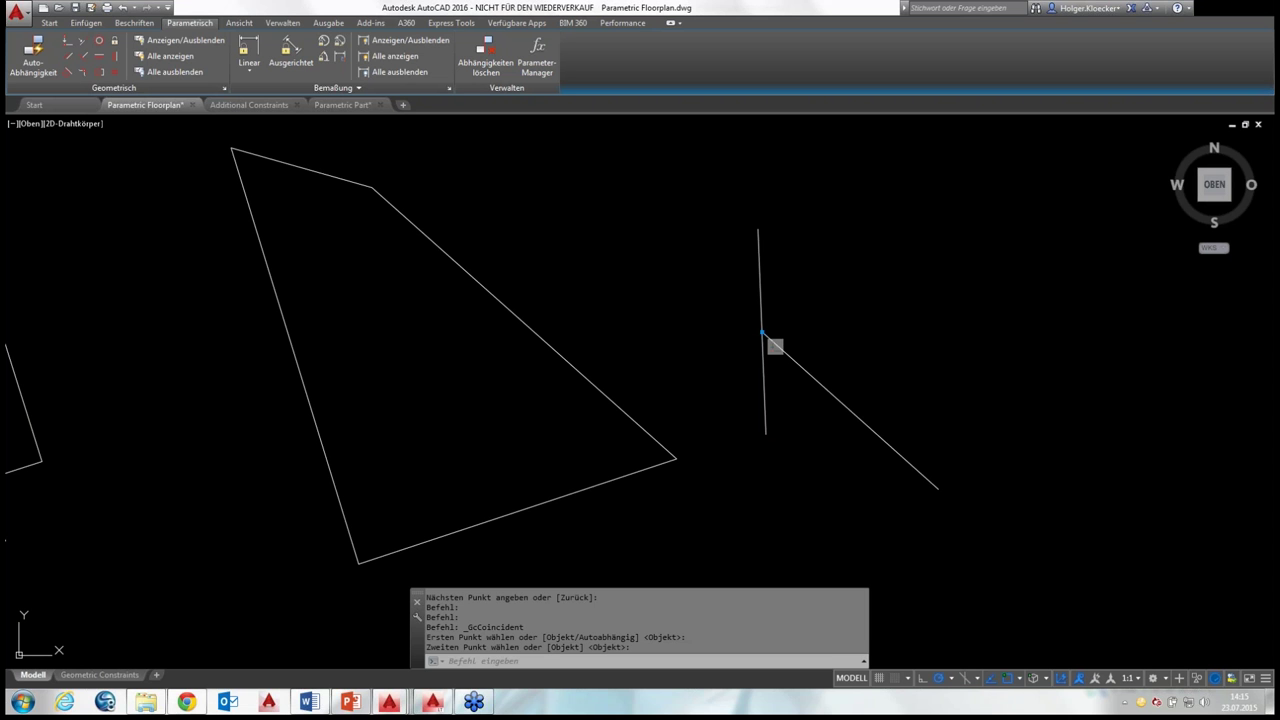
pyautogui.click(122, 9)
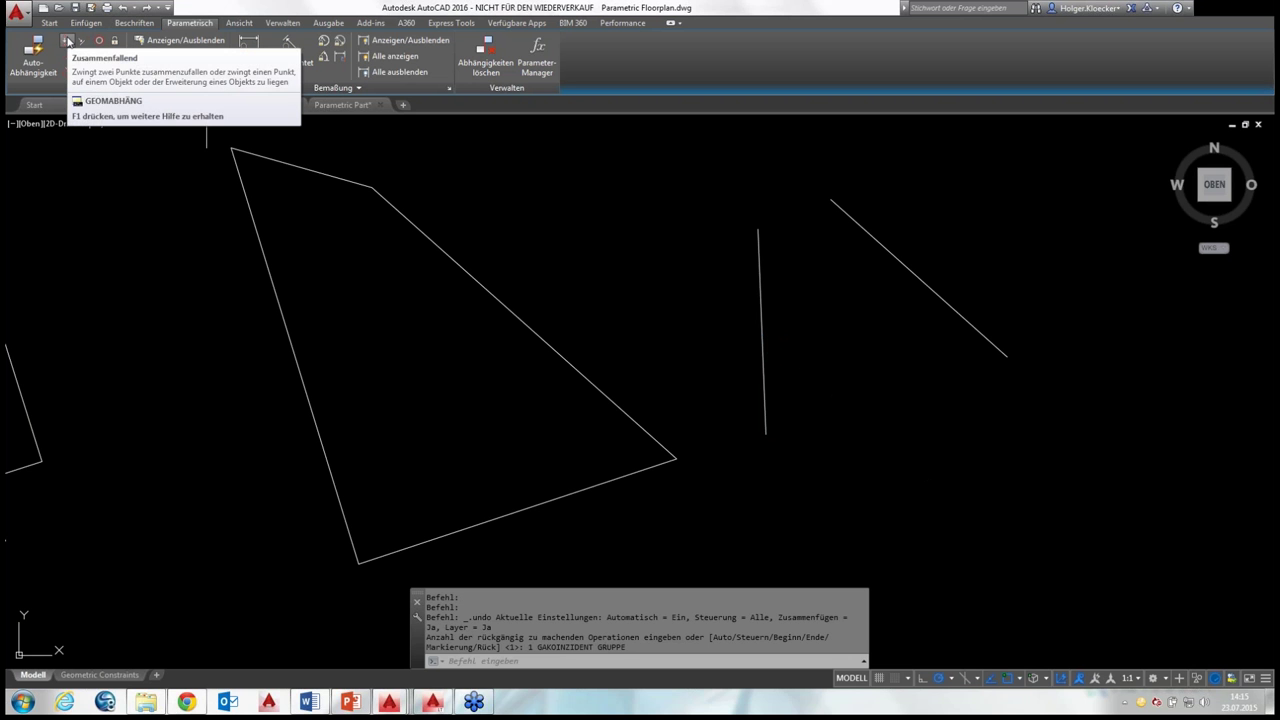
# Apply a coincident constraint joining the diagonal line's top end to the vertical line's top endpoint
pyautogui.click(68, 42)
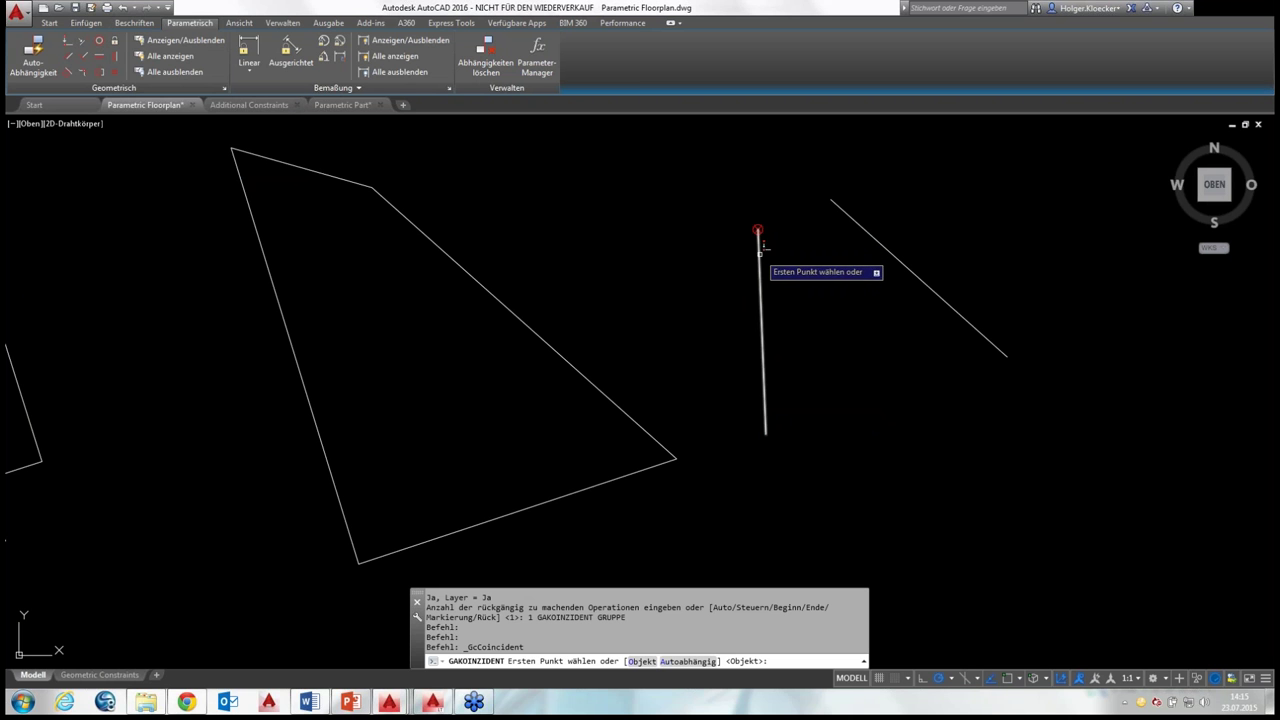
pyautogui.click(759, 236)
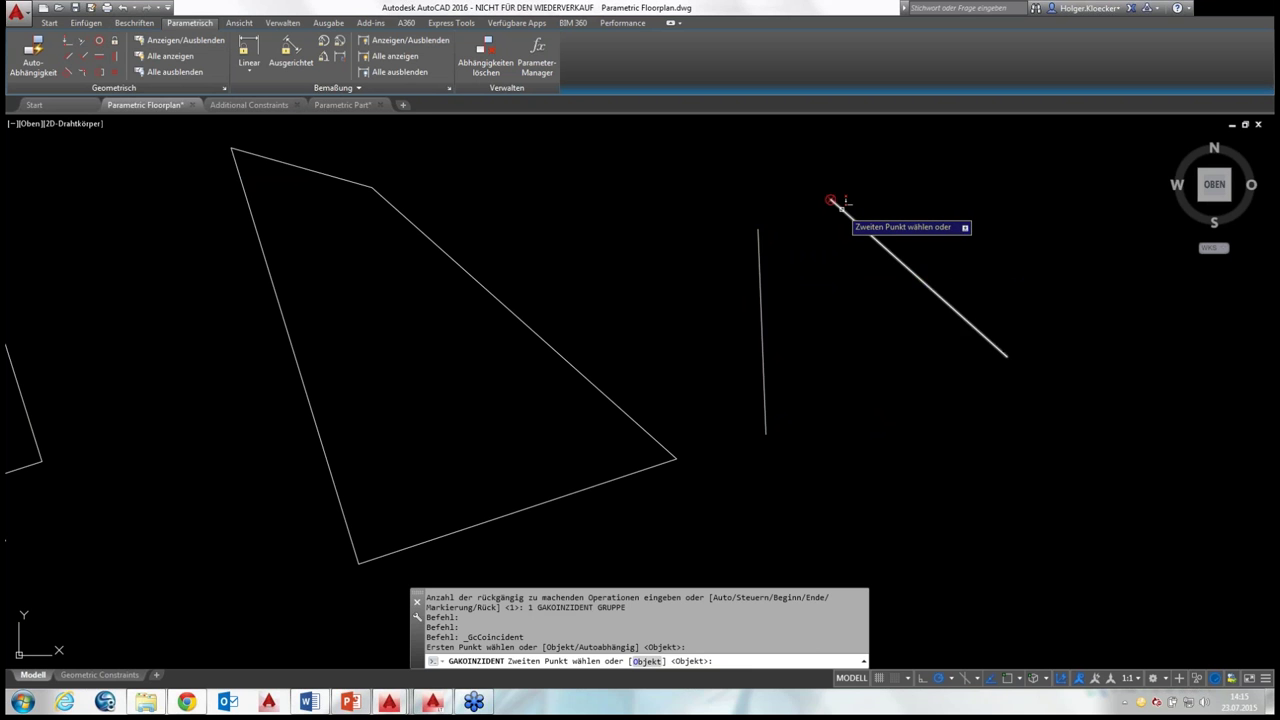
pyautogui.click(830, 200)
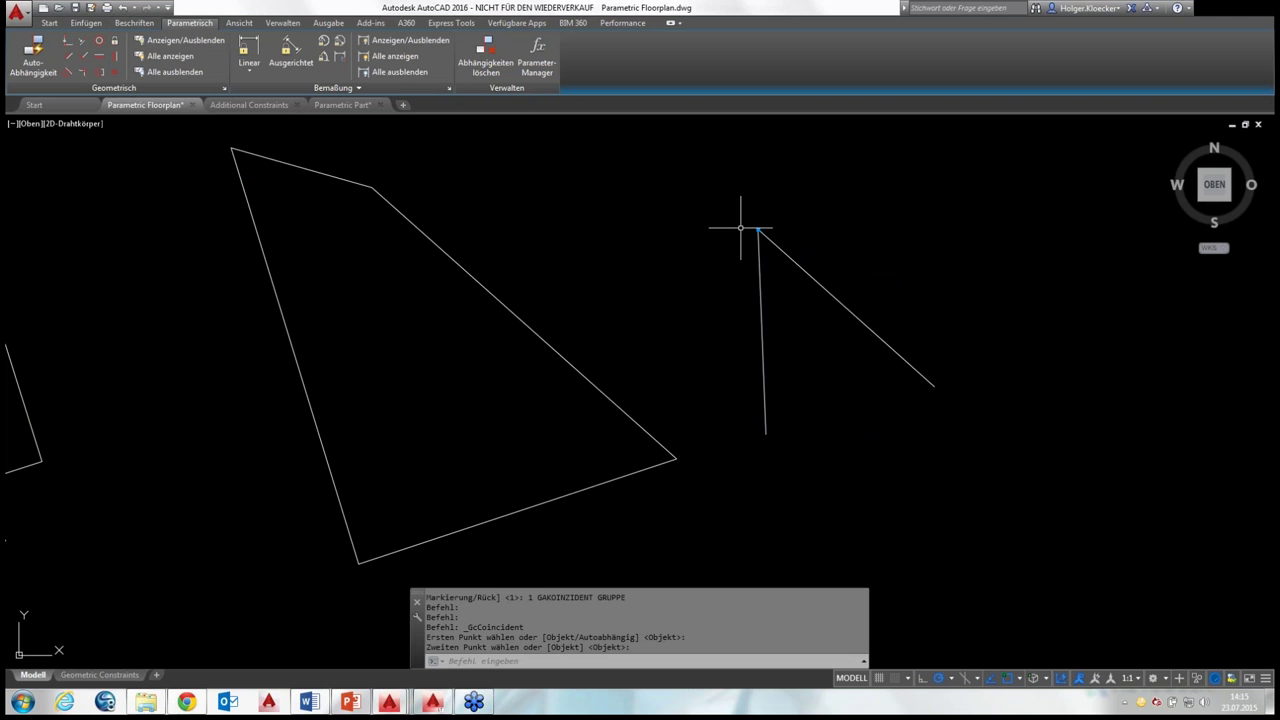
pyautogui.press('Escape')
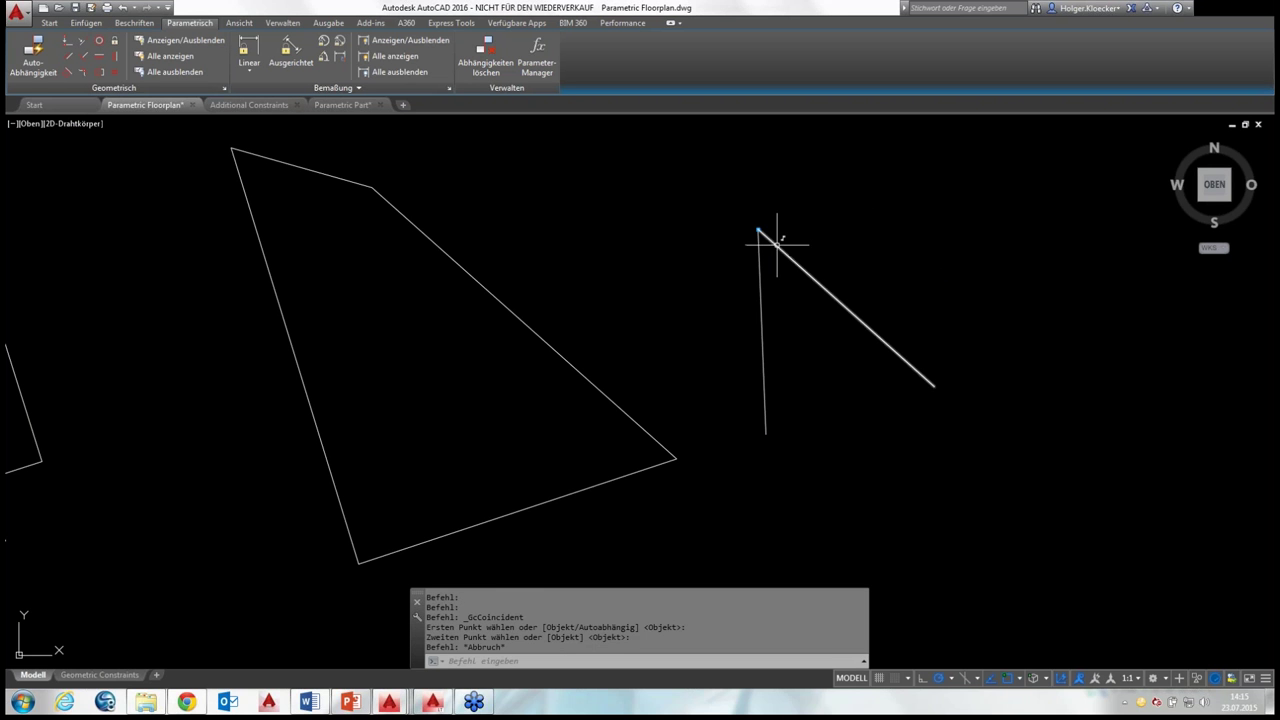
pyautogui.press('Escape')
pyautogui.moveTo(660, 266); pyautogui.dragTo(737, 256, button='middle')
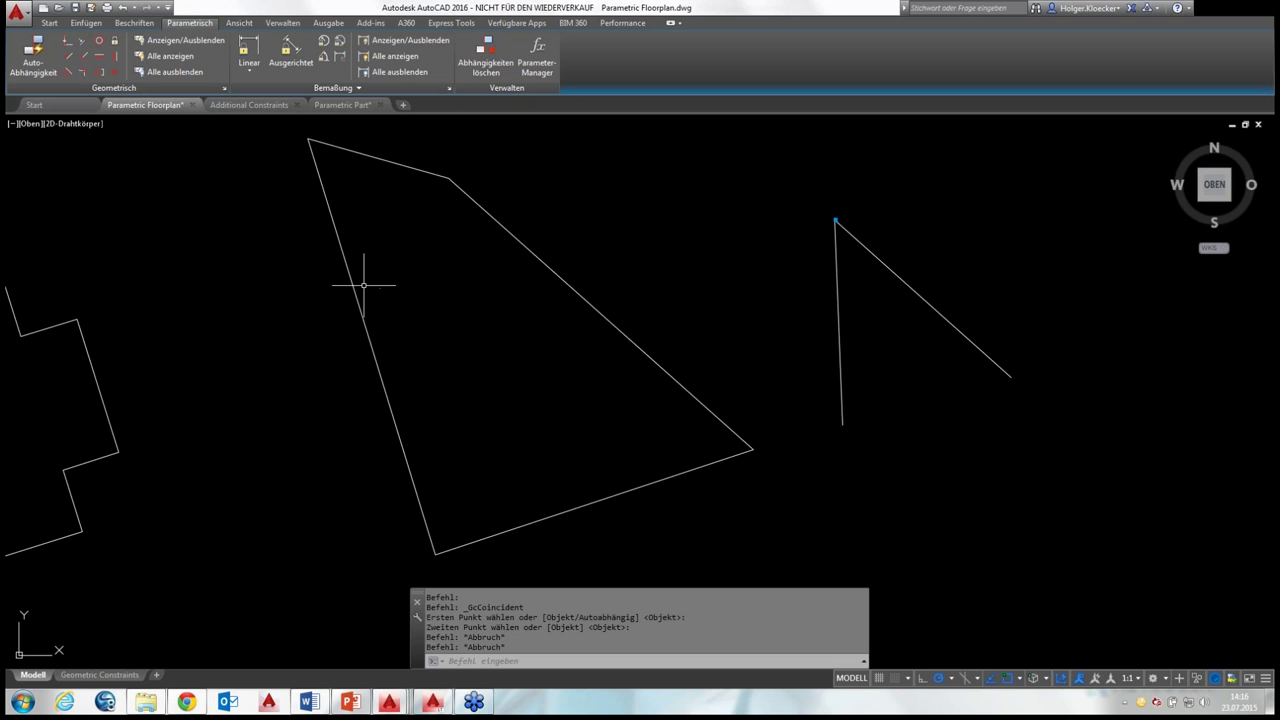
pyautogui.moveTo(363, 285); pyautogui.dragTo(373, 285, button='middle')
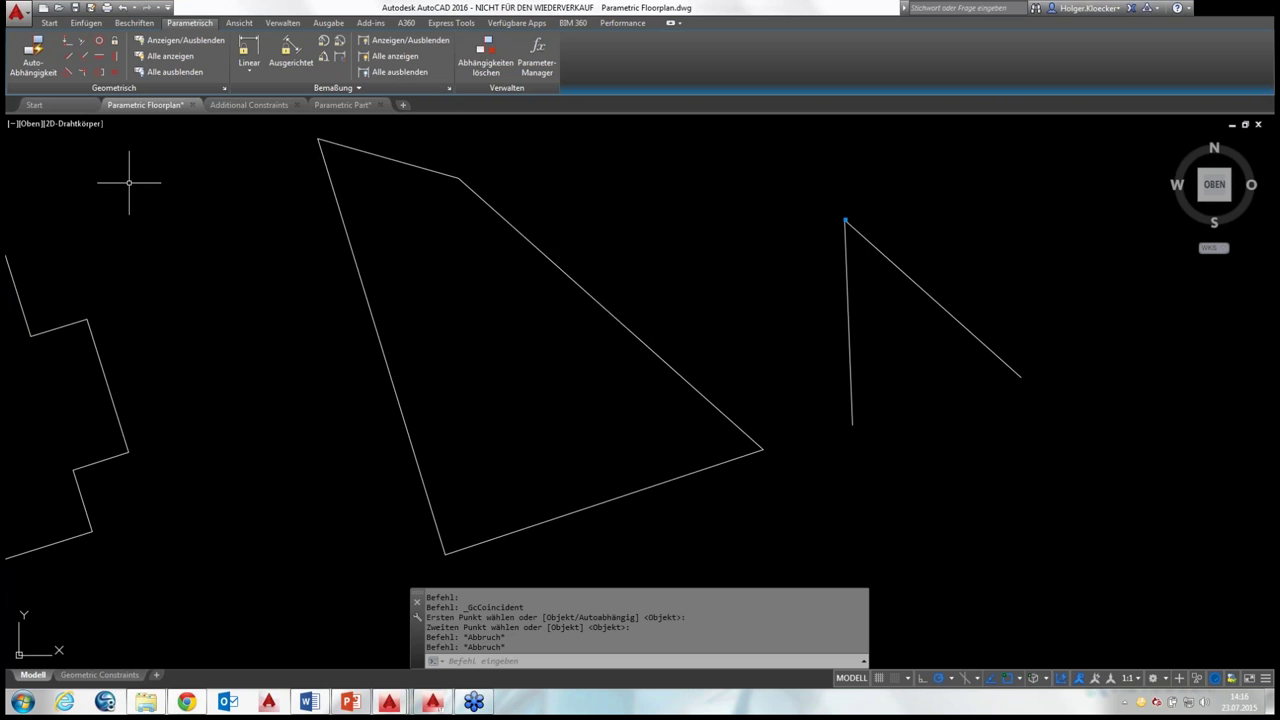
pyautogui.moveTo(403, 227); pyautogui.dragTo(382, 228, button='middle')
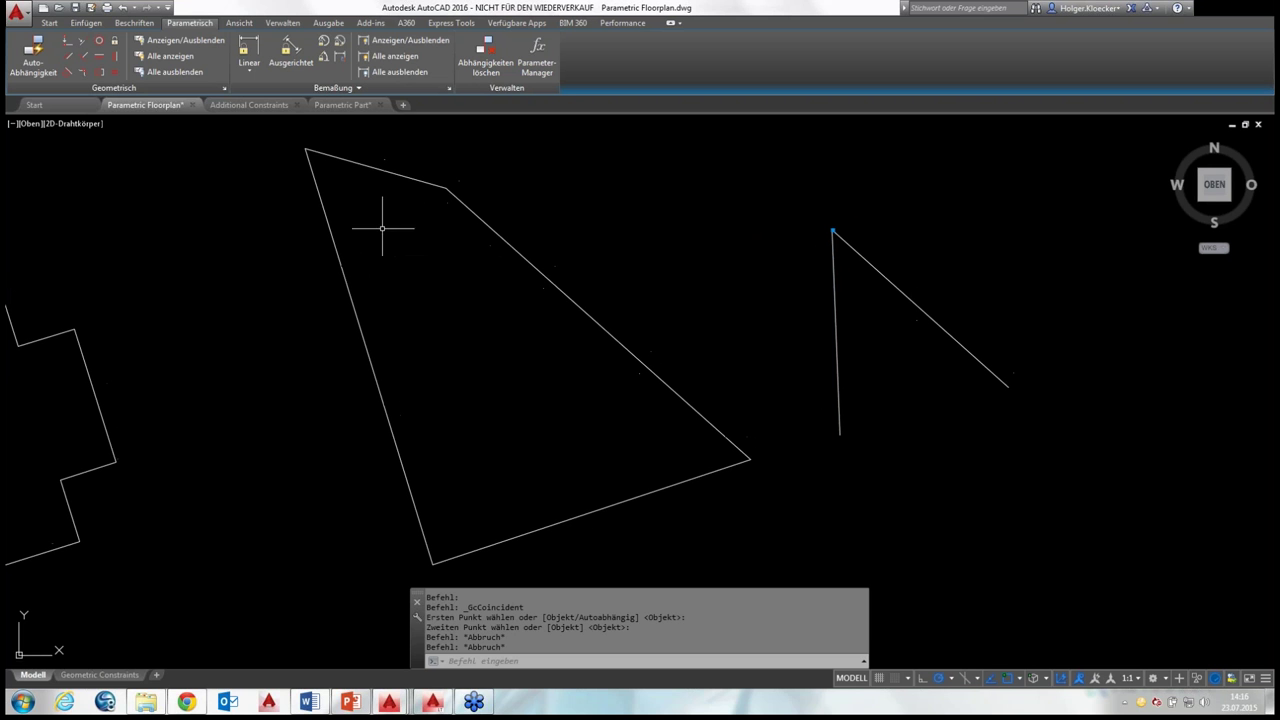
# Make the quadrilateral's right and left edges perpendicular to its bottom edge
pyautogui.click(82, 57)
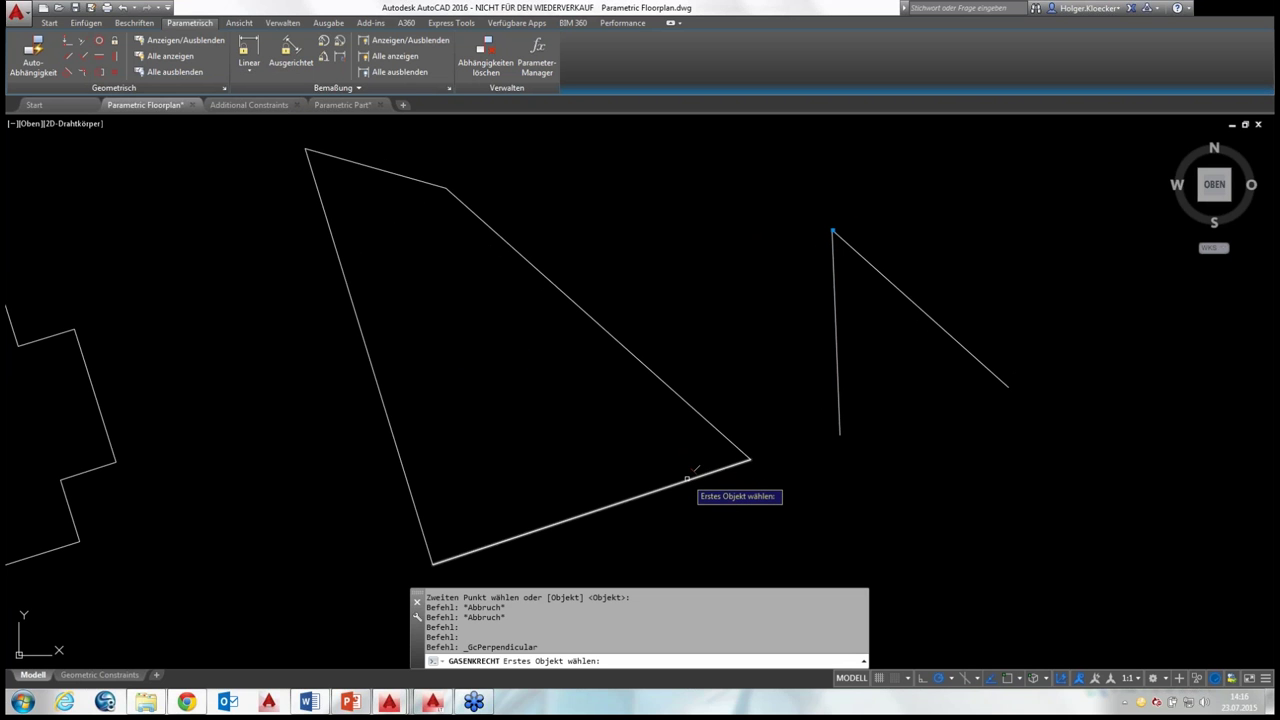
pyautogui.click(688, 478)
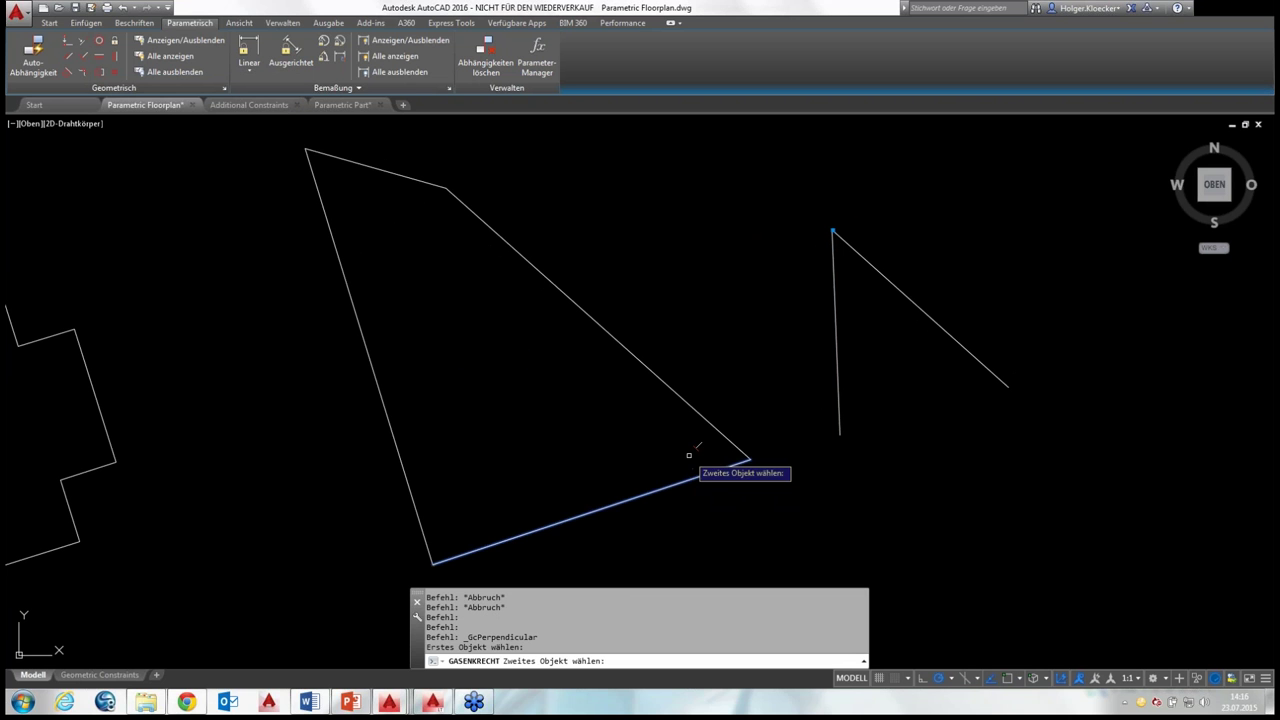
pyautogui.click(701, 415)
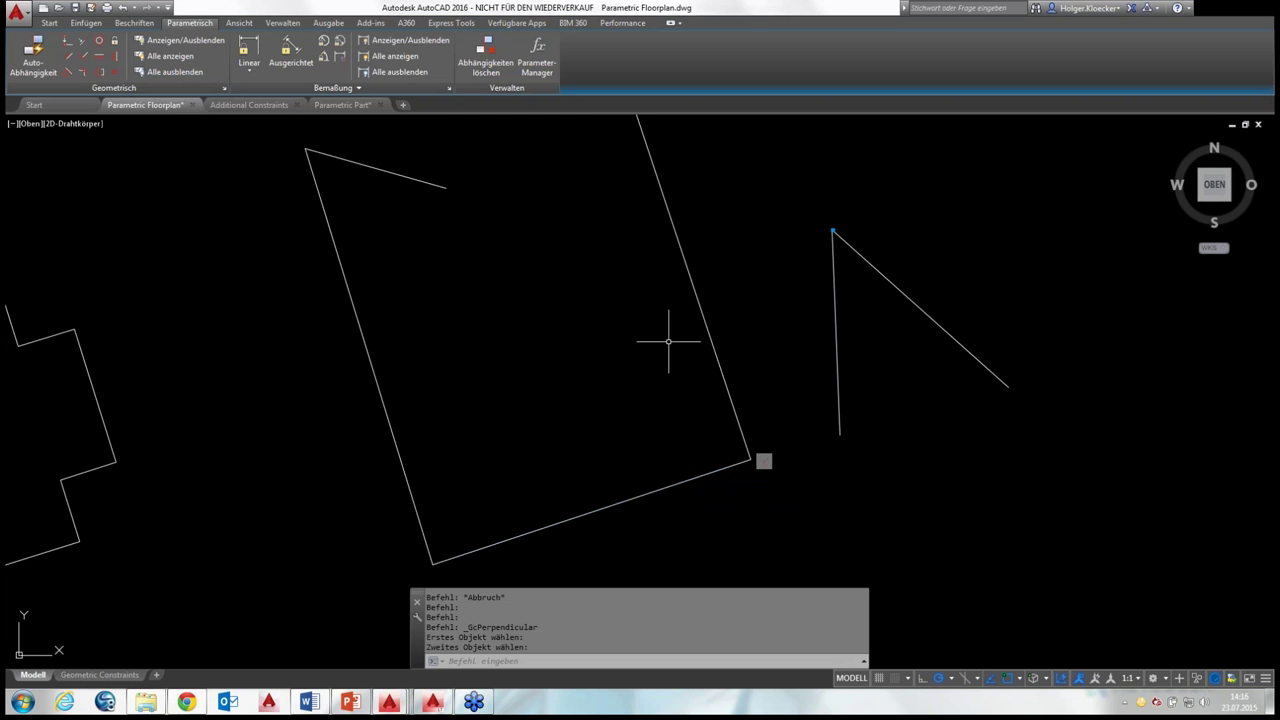
pyautogui.scroll(-1, 670, 355)
pyautogui.scroll(-2, 668, 362)
pyautogui.moveTo(665, 362); pyautogui.dragTo(641, 359, button='middle')
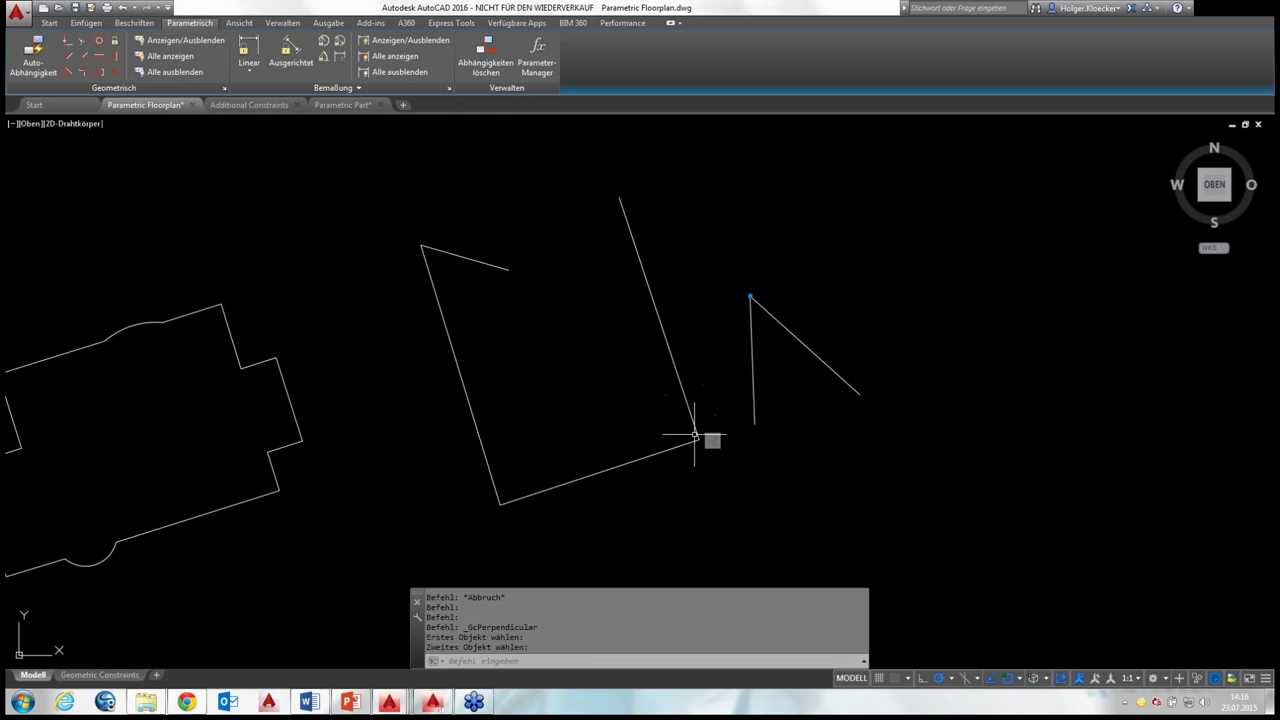
pyautogui.rightClick(525, 383)
pyautogui.click(535, 385)
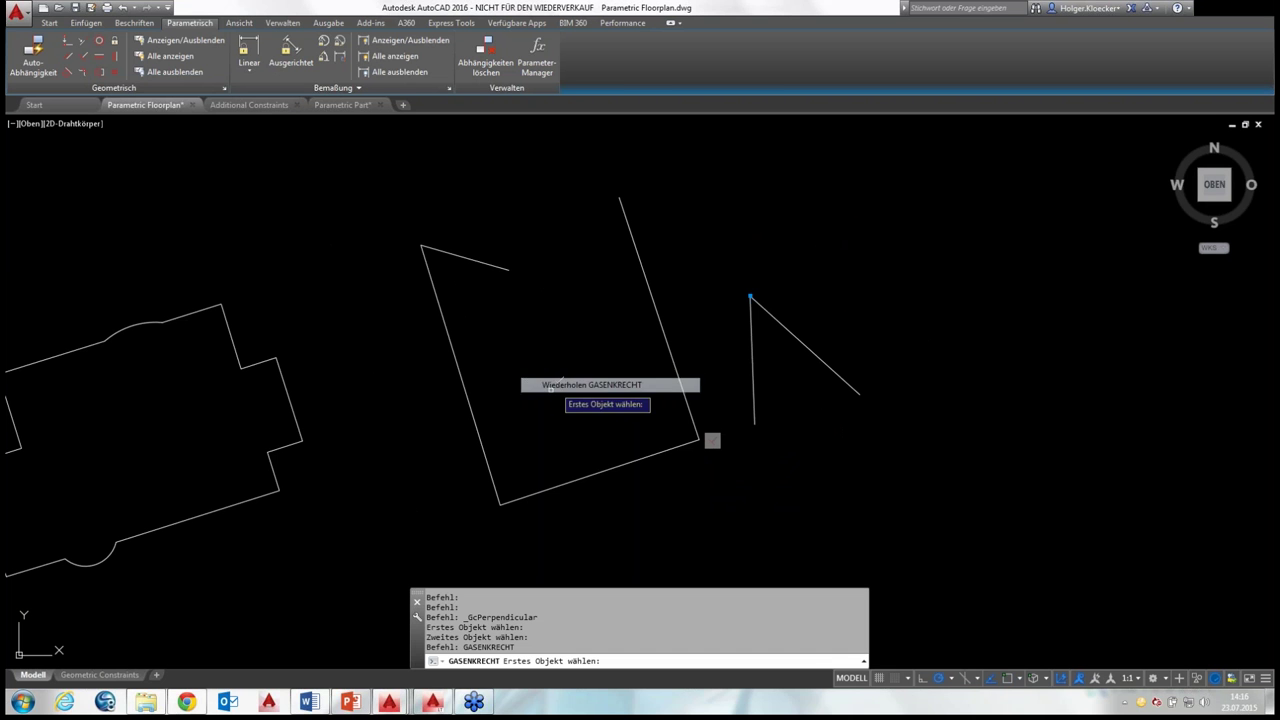
pyautogui.click(481, 441)
pyautogui.click(540, 490)
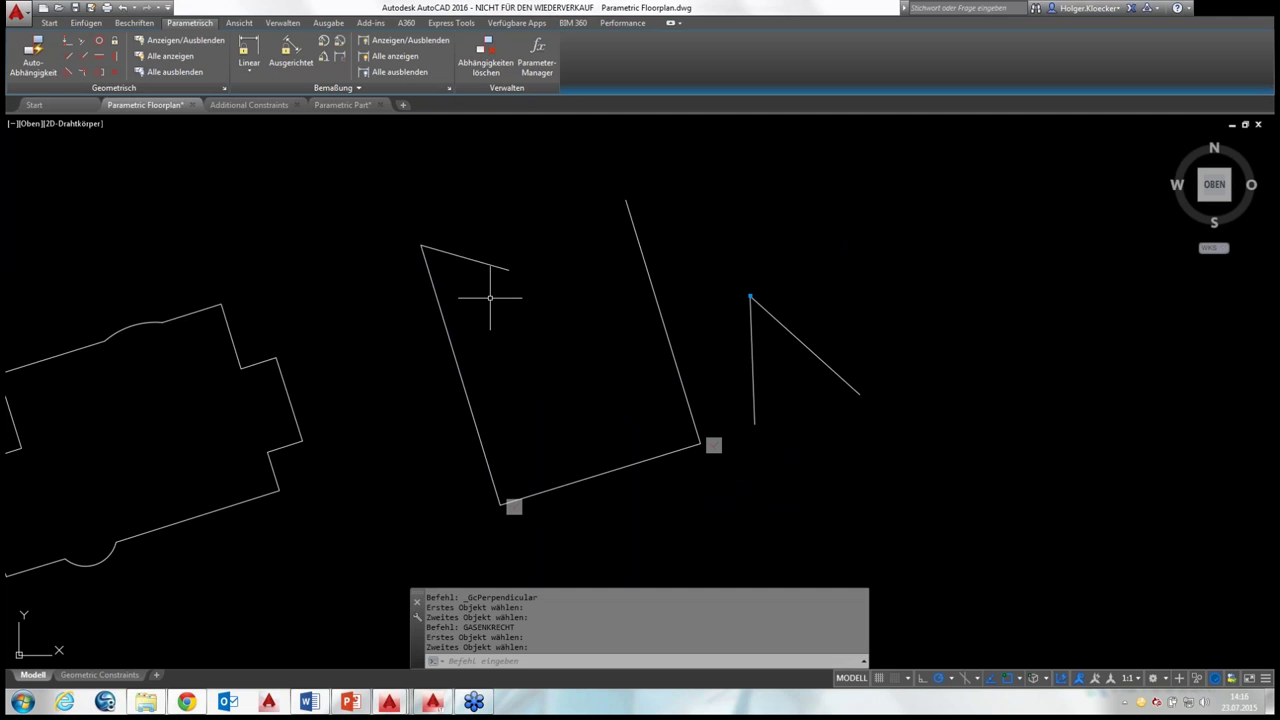
# Make the short top segment perpendicular to the left side
pyautogui.click(83, 54)
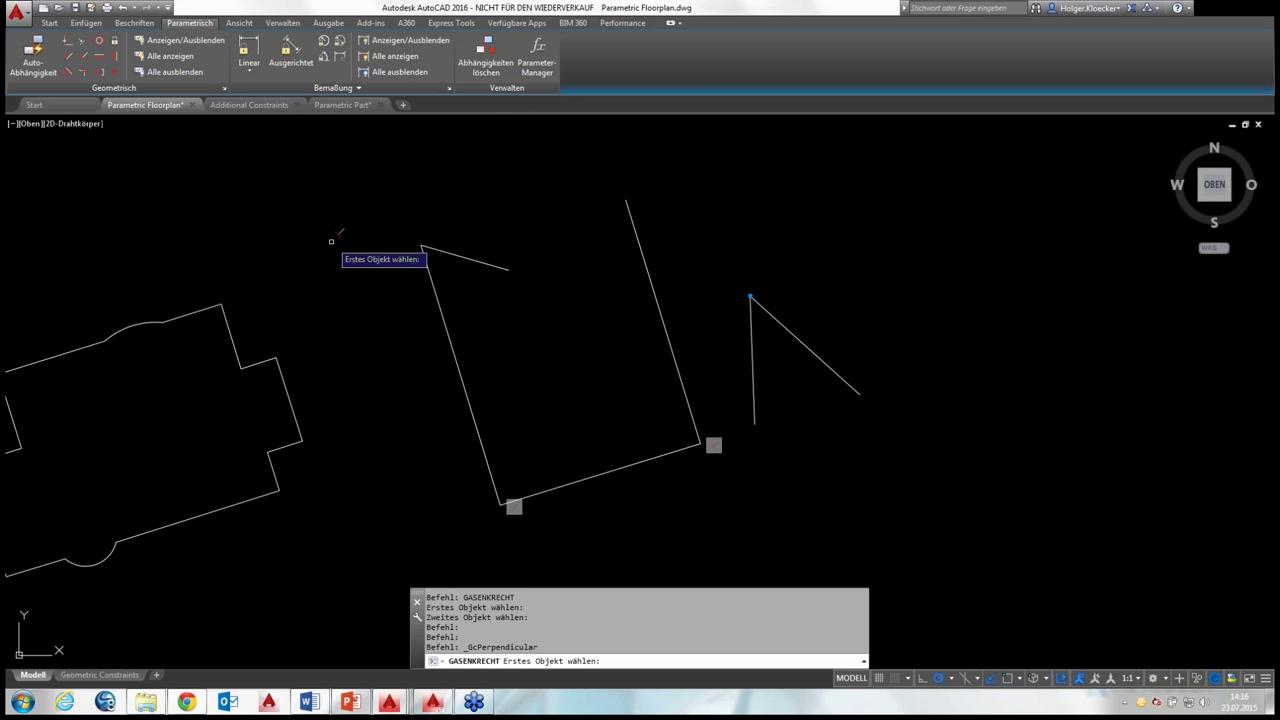
pyautogui.click(435, 290)
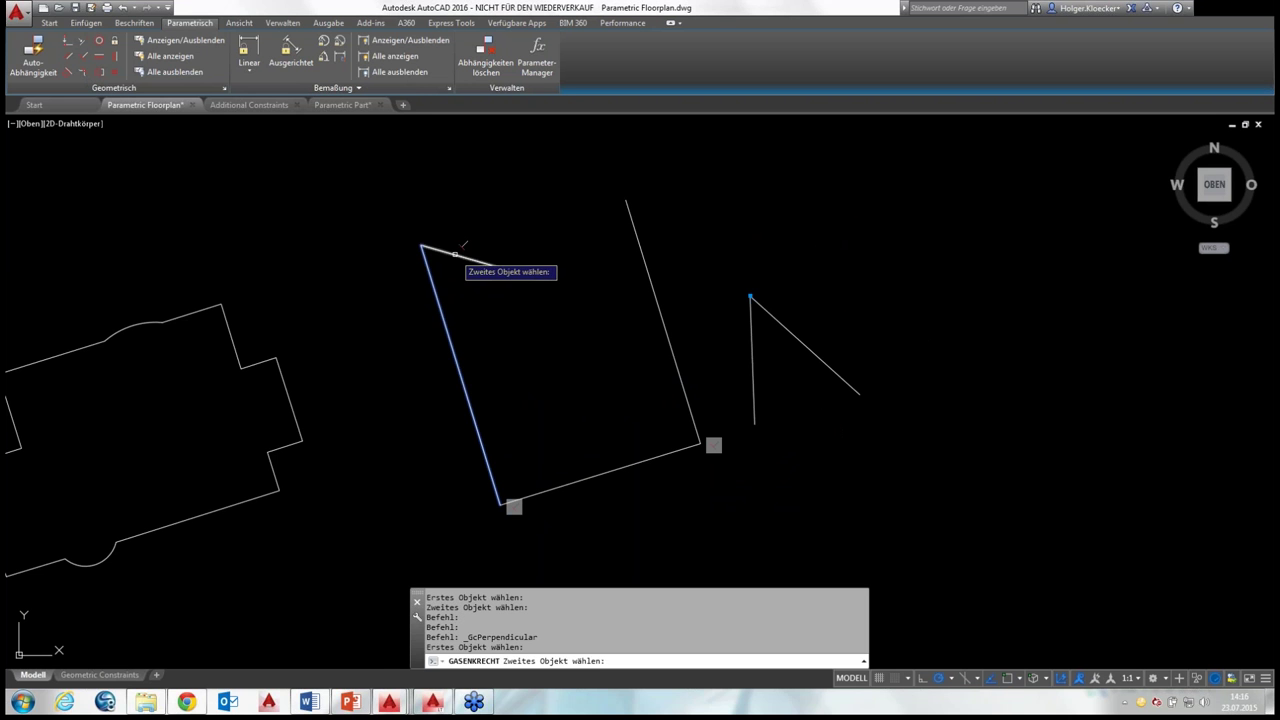
pyautogui.click(460, 256)
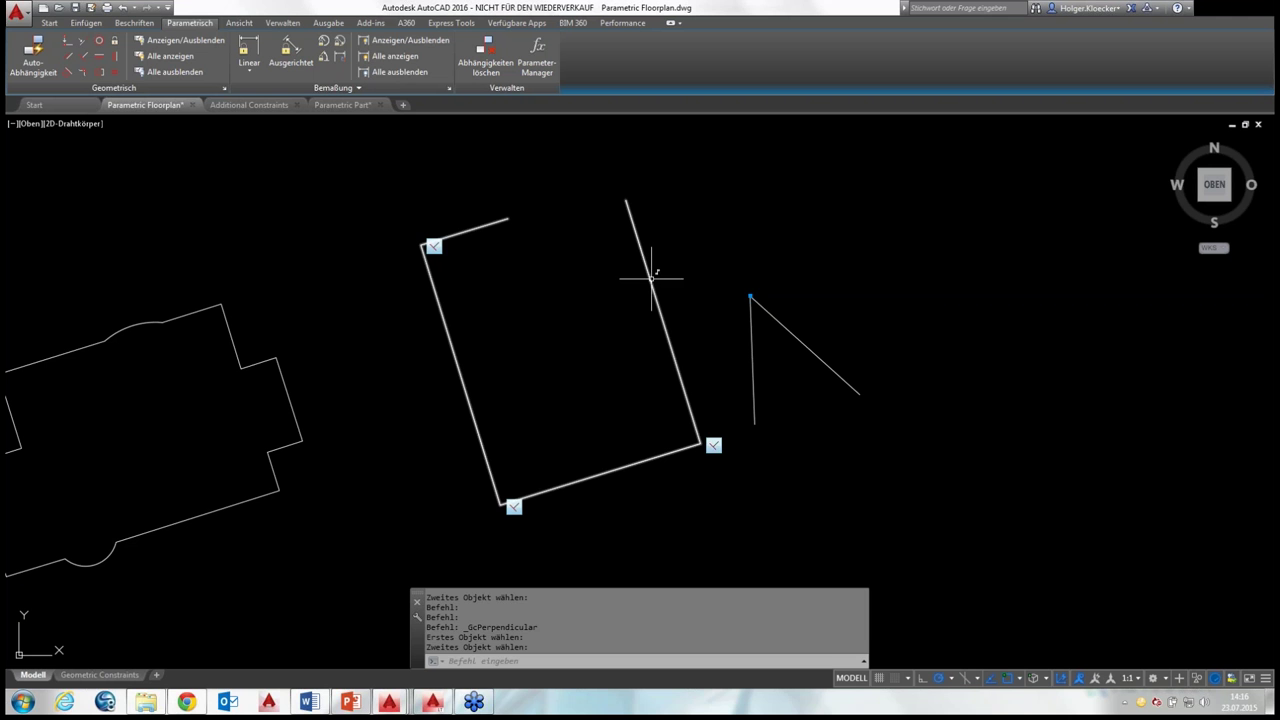
# Select the open outline and drag its top corner grip to three successive new positions
pyautogui.press('Escape')
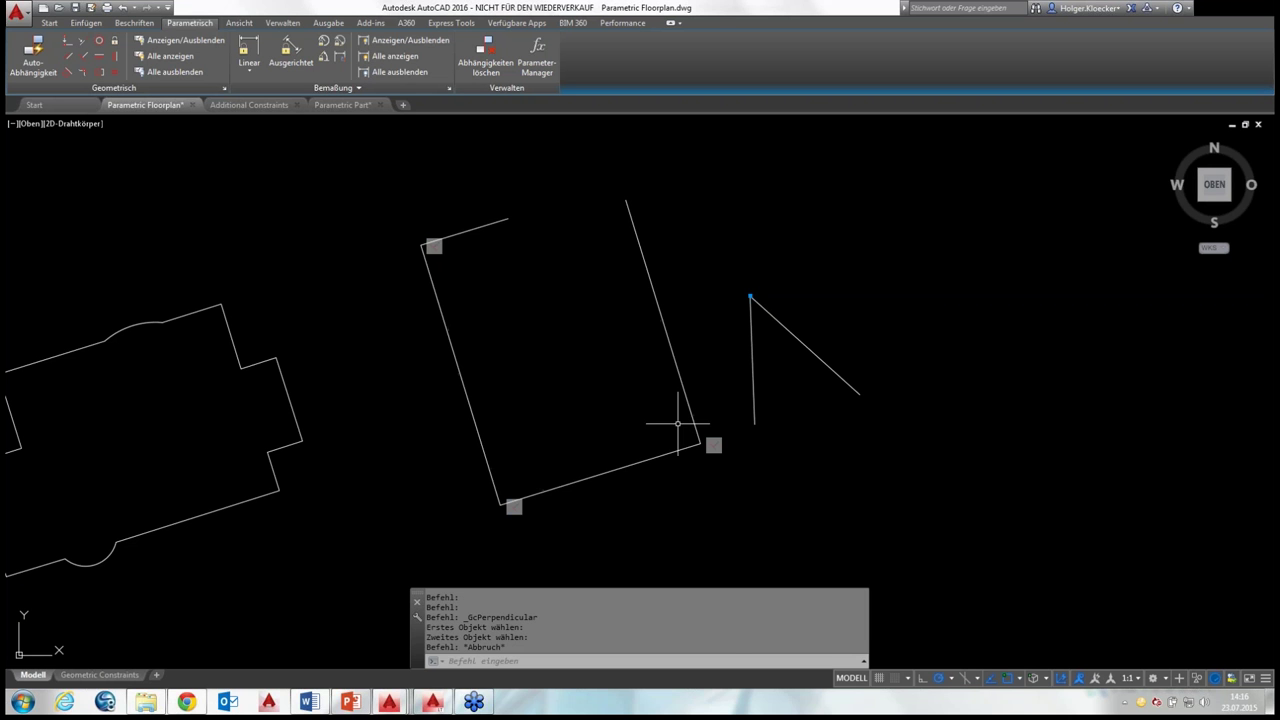
pyautogui.click(655, 283)
pyautogui.click(656, 285)
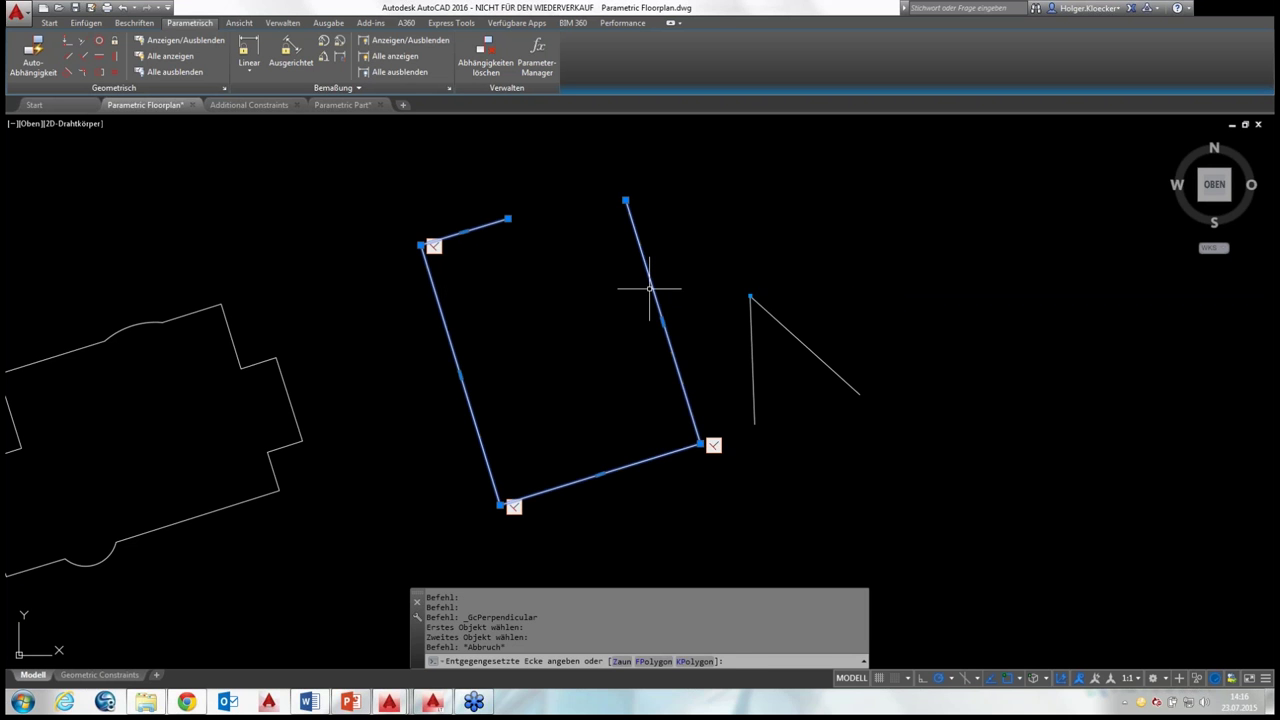
pyautogui.click(624, 201)
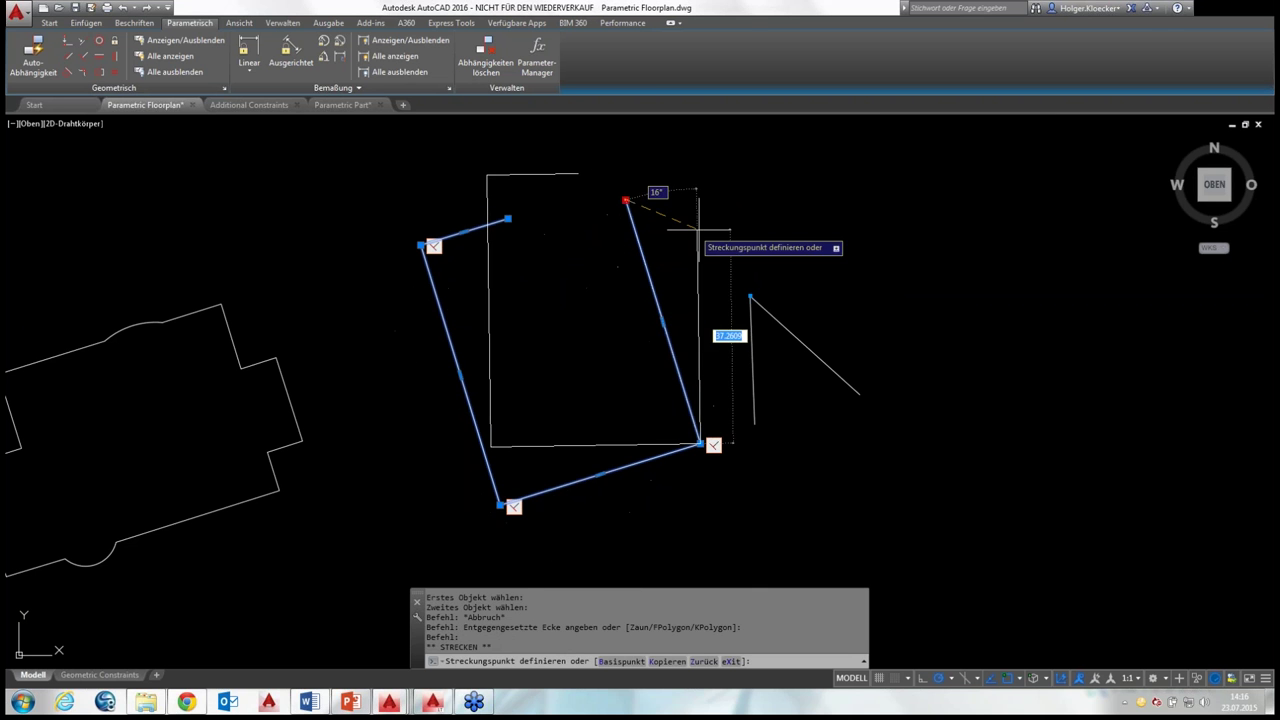
pyautogui.click(549, 235)
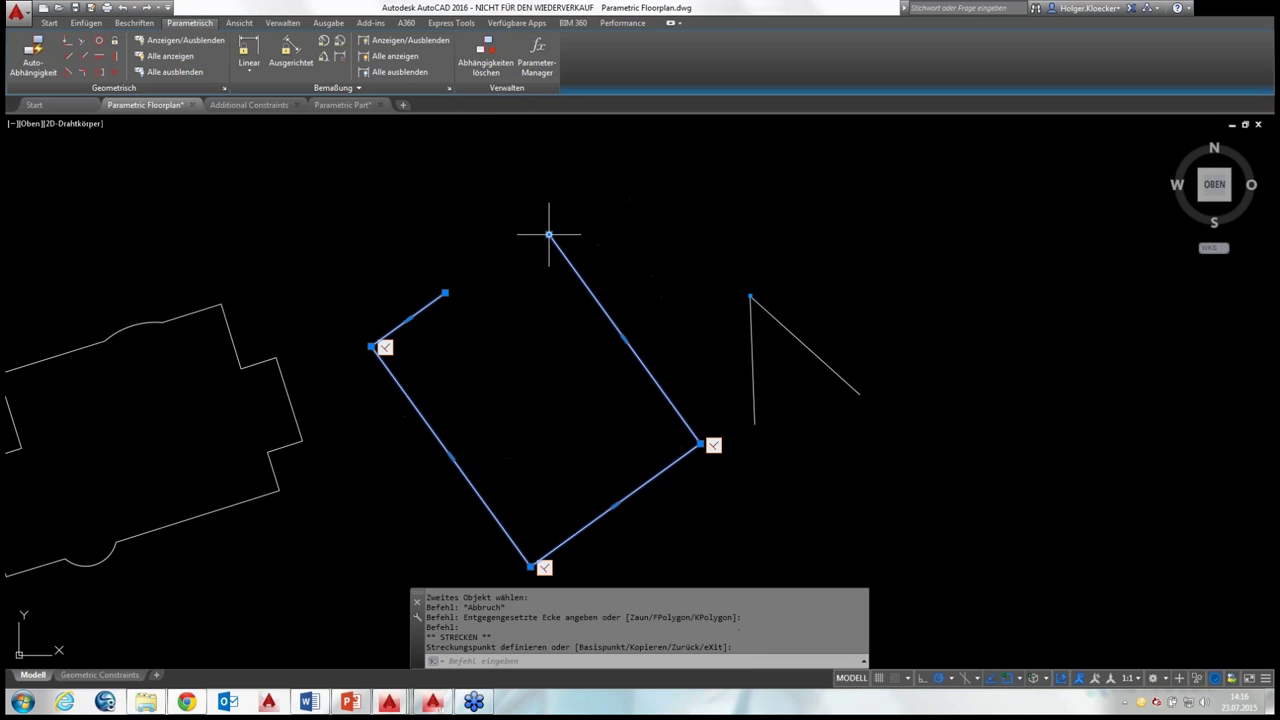
pyautogui.click(549, 235)
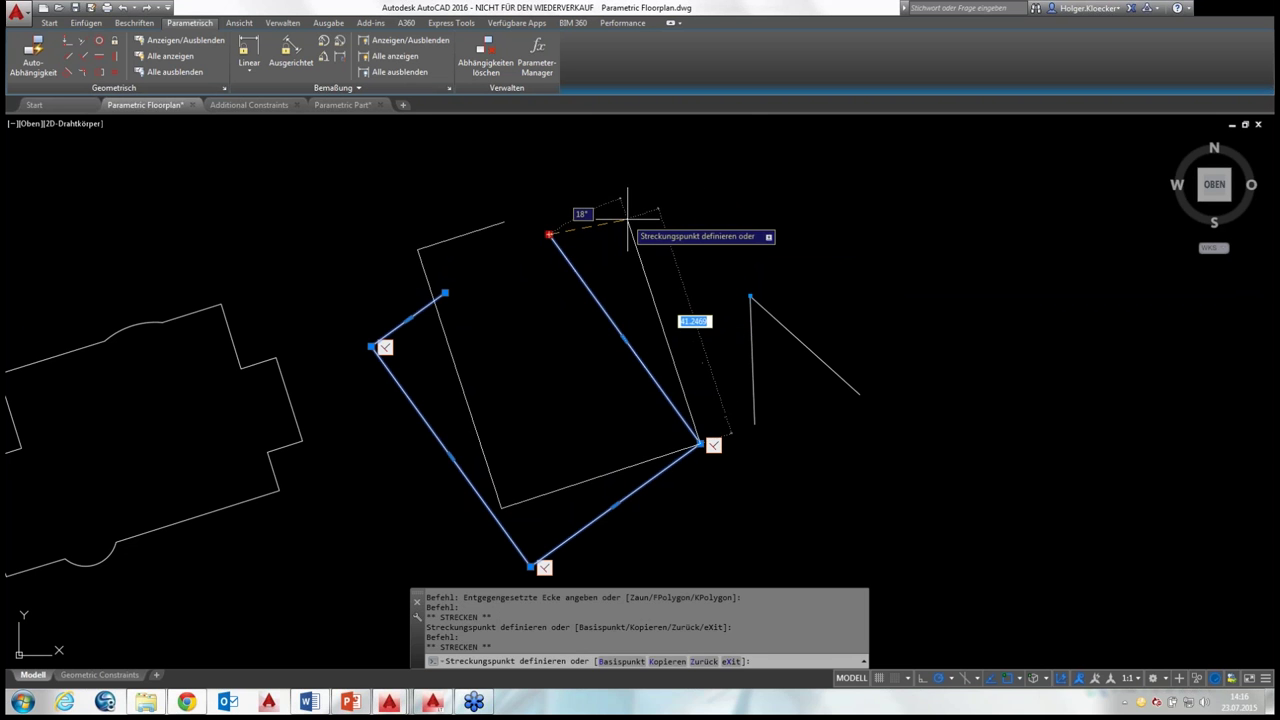
pyautogui.click(632, 224)
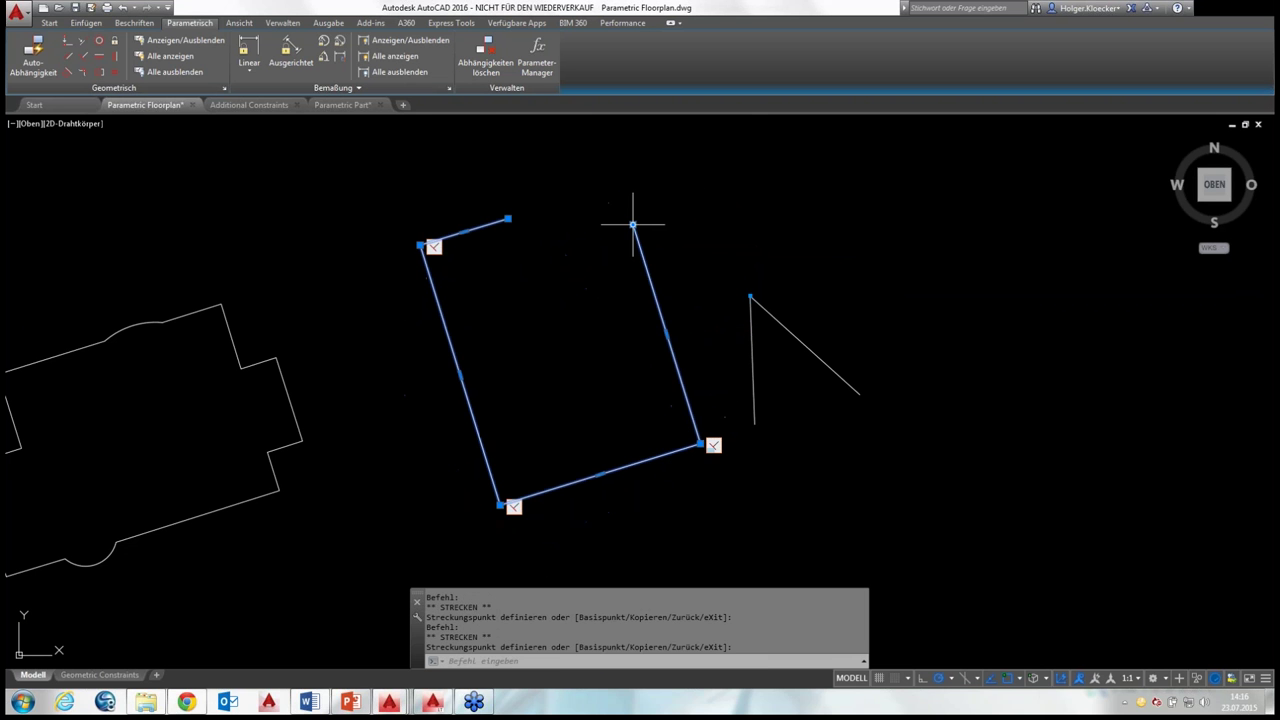
pyautogui.click(572, 266)
pyautogui.click(678, 224)
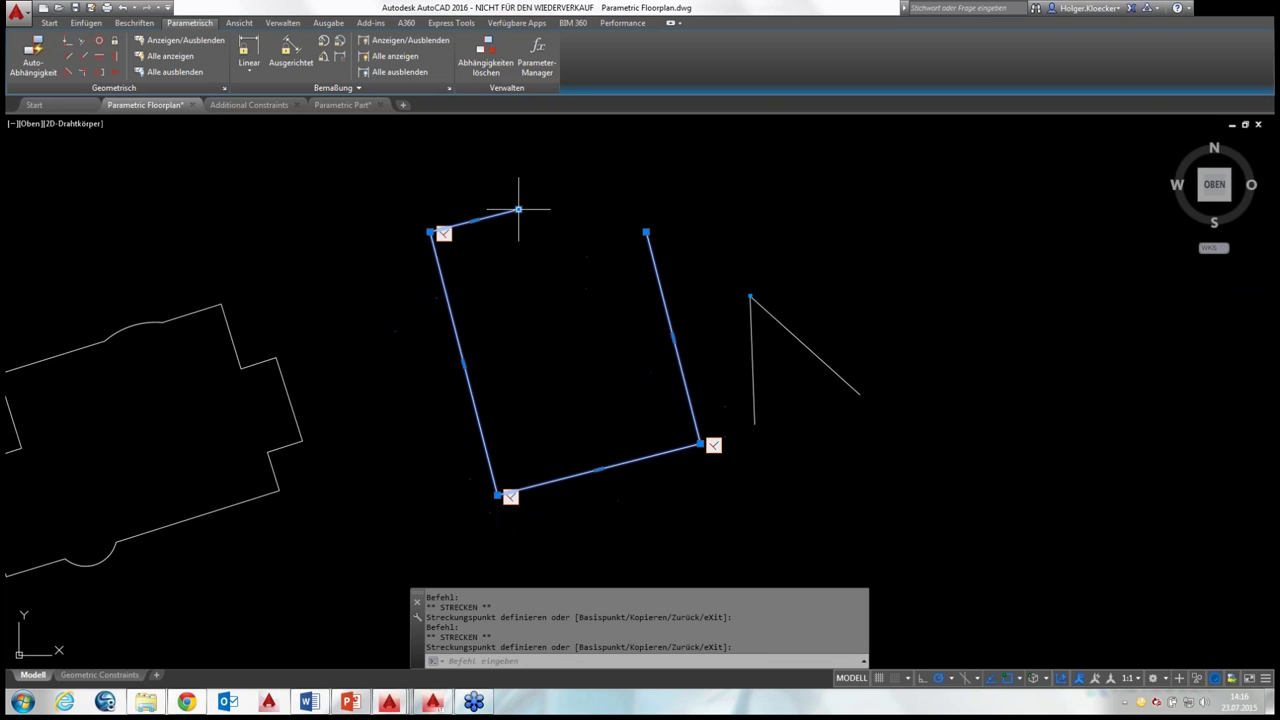
# Move the right side's top end to a new spot, checking the right angles hold
pyautogui.click(518, 210)
pyautogui.click(522, 237)
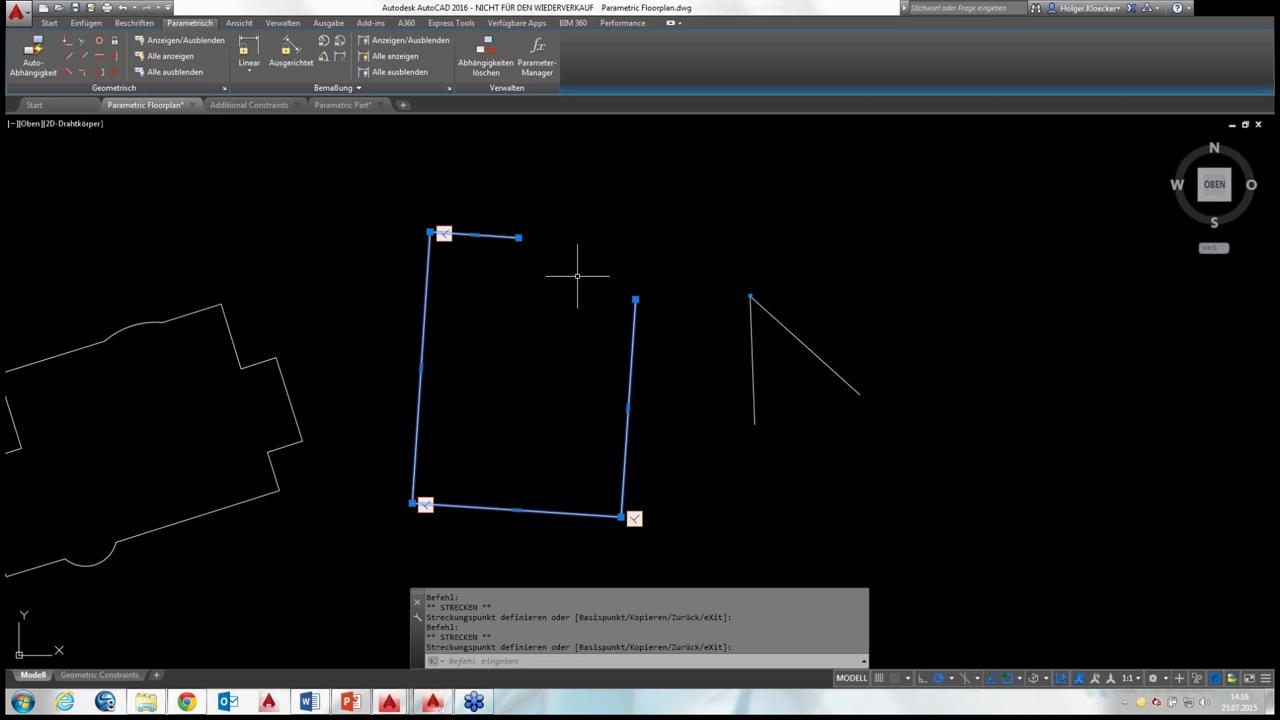
pyautogui.moveTo(577, 276); pyautogui.dragTo(602, 252, button='middle')
pyautogui.moveTo(533, 284)
pyautogui.mouseDown(button='middle')
pyautogui.moveTo(726, 286)
pyautogui.moveTo(614, 263)
pyautogui.mouseUp(button='middle')
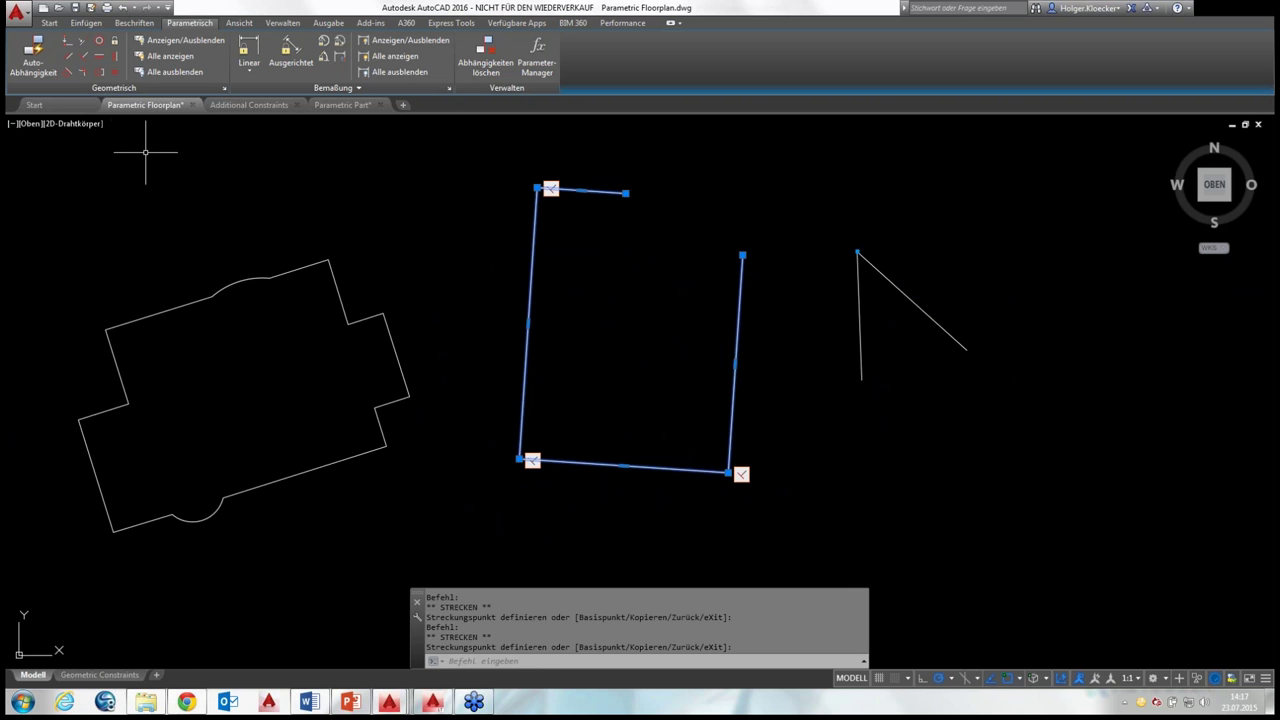
pyautogui.moveTo(277, 211); pyautogui.dragTo(306, 223, button='middle')
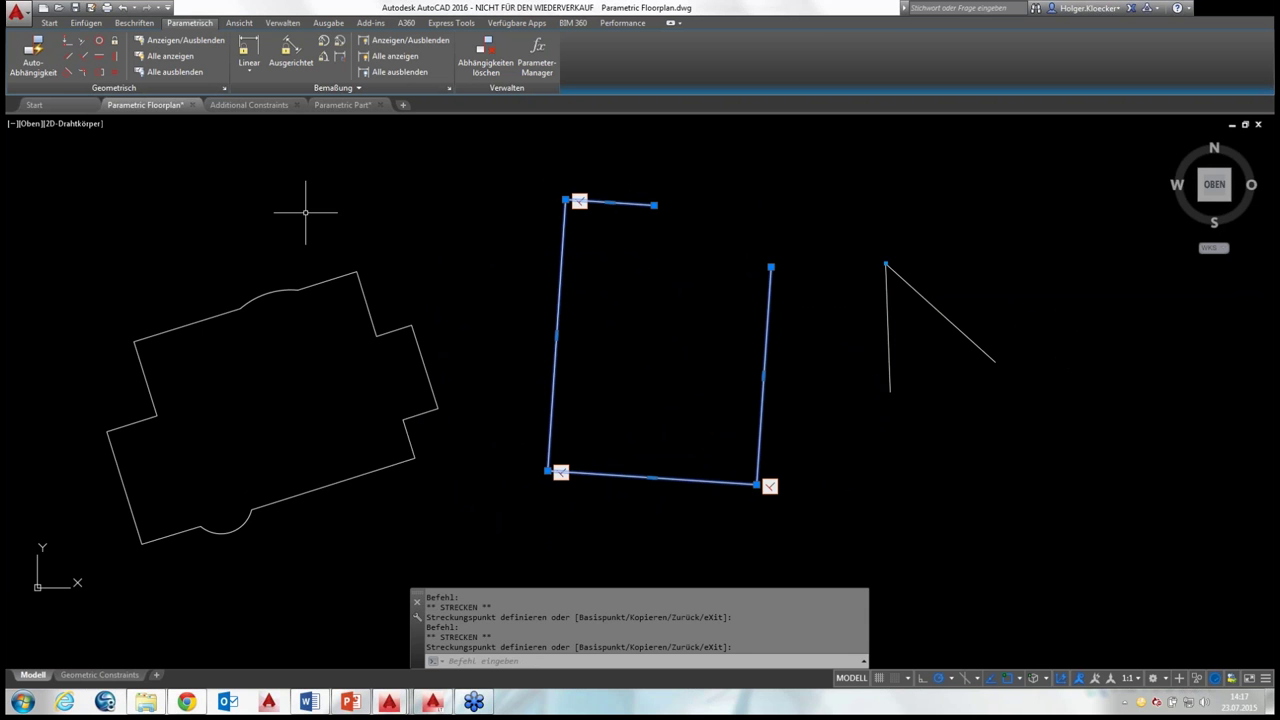
pyautogui.moveTo(343, 277)
pyautogui.mouseDown(button='middle')
pyautogui.moveTo(380, 251)
pyautogui.moveTo(434, 283)
pyautogui.moveTo(457, 267)
pyautogui.mouseUp(button='middle')
pyautogui.scroll(2, 366, 306)
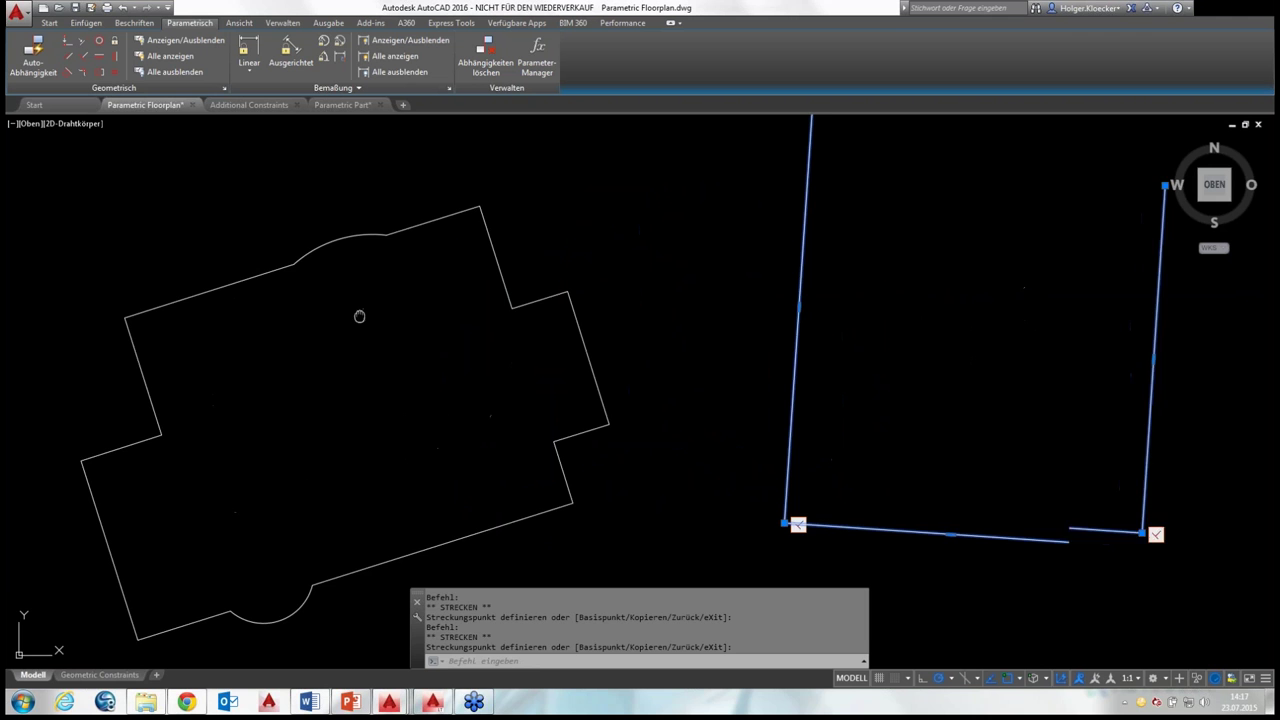
pyautogui.moveTo(357, 314); pyautogui.dragTo(454, 258, button='middle')
pyautogui.scroll(-2, 454, 258)
# Deselect the constrained outline
pyautogui.press('Escape')
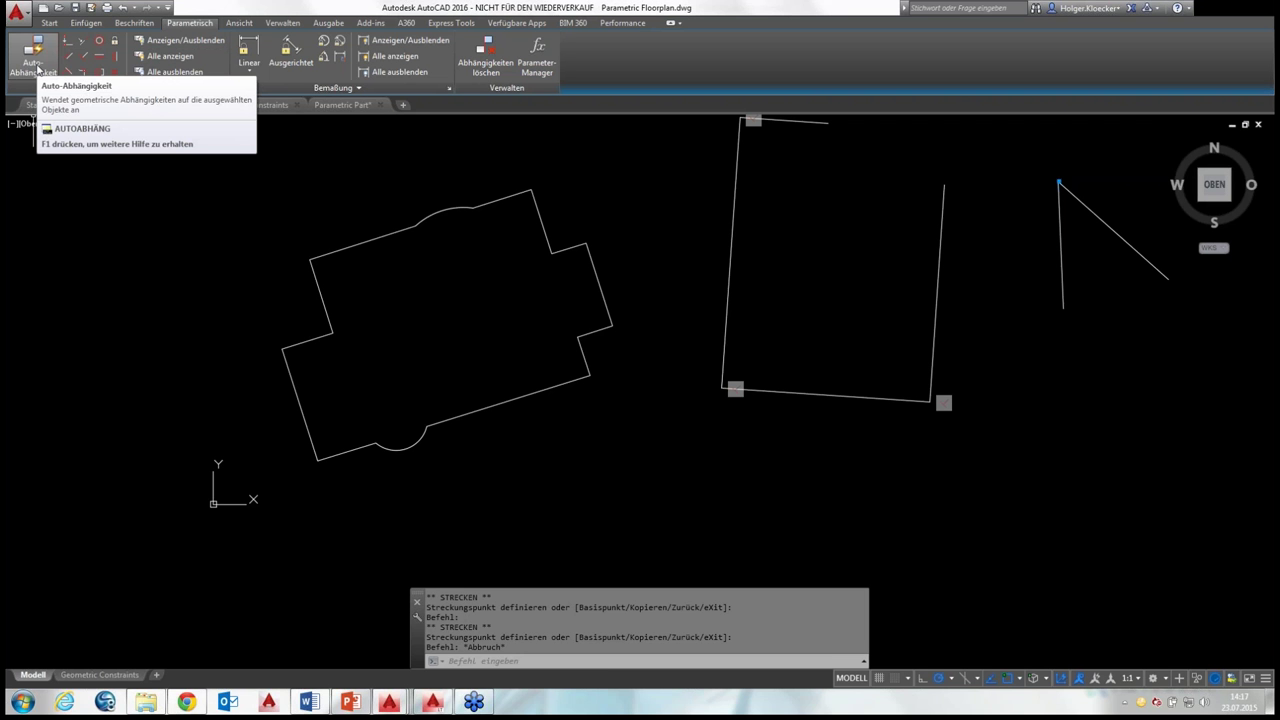
# Start Auto Constrain, reset its constraint priority list to the defaults in Settings, and confirm
pyautogui.click(37, 69)
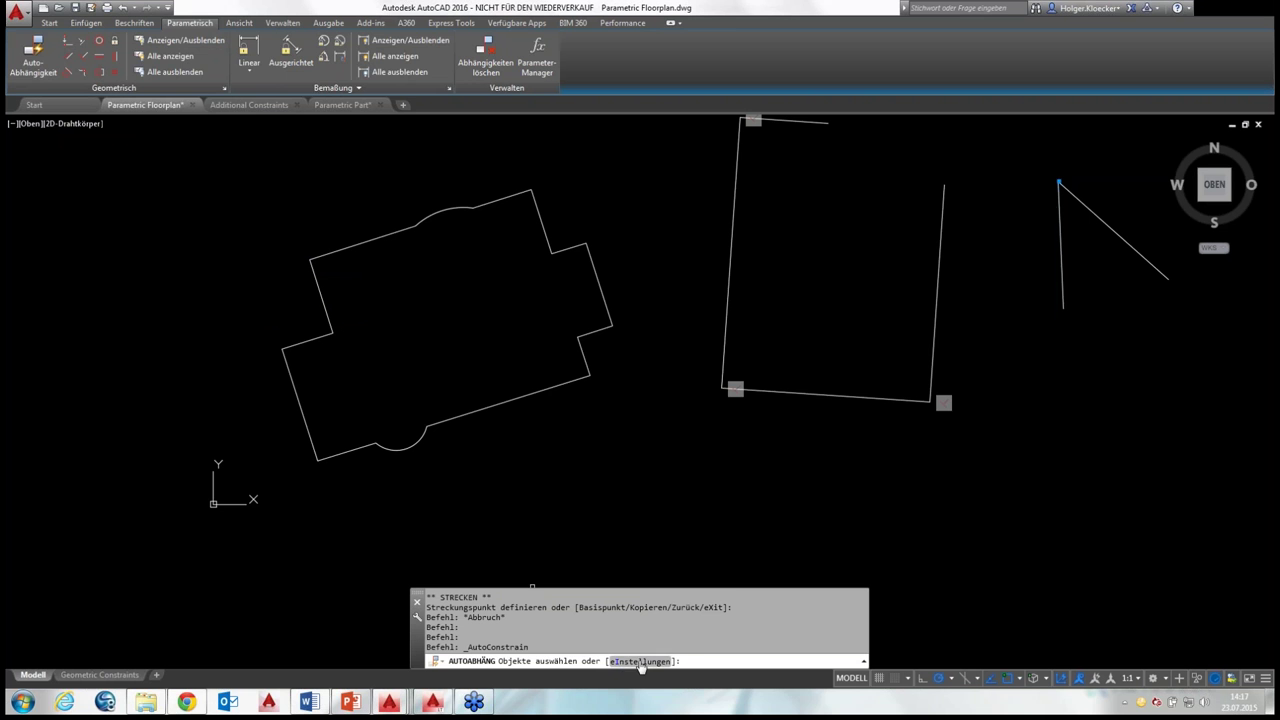
pyautogui.click(640, 661)
pyautogui.moveTo(833, 216); pyautogui.dragTo(543, 159)
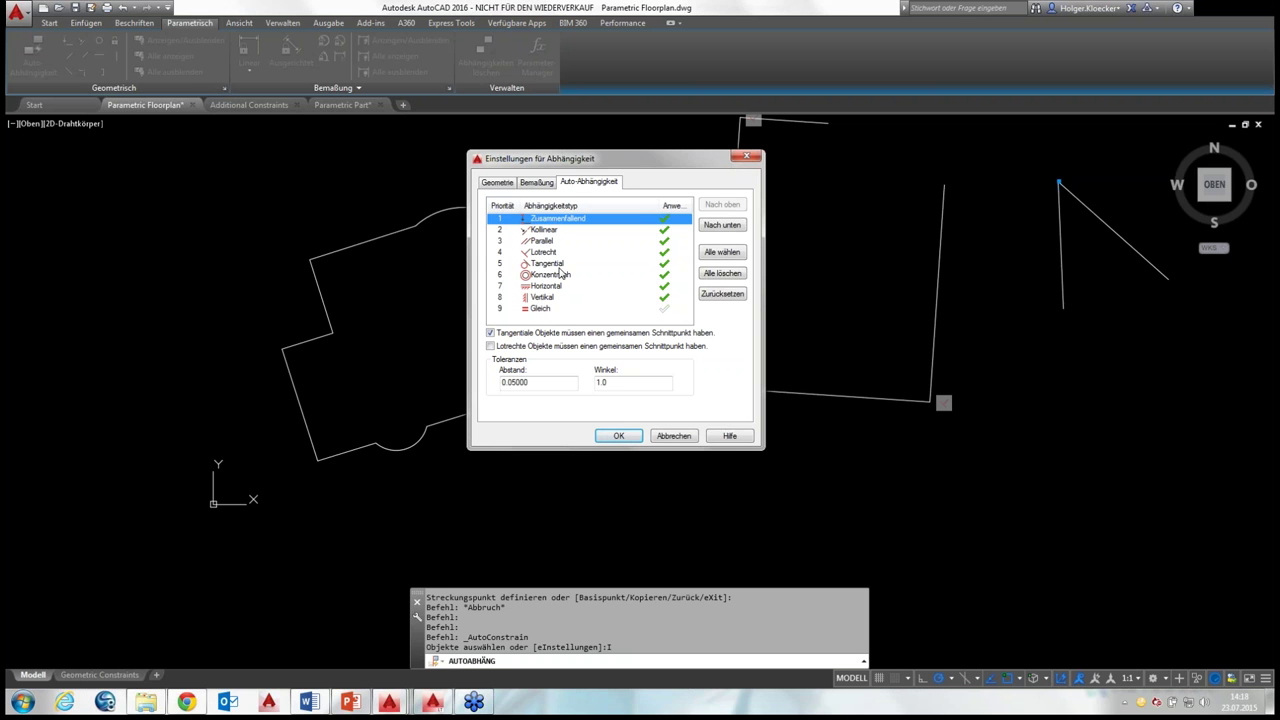
pyautogui.click(548, 251)
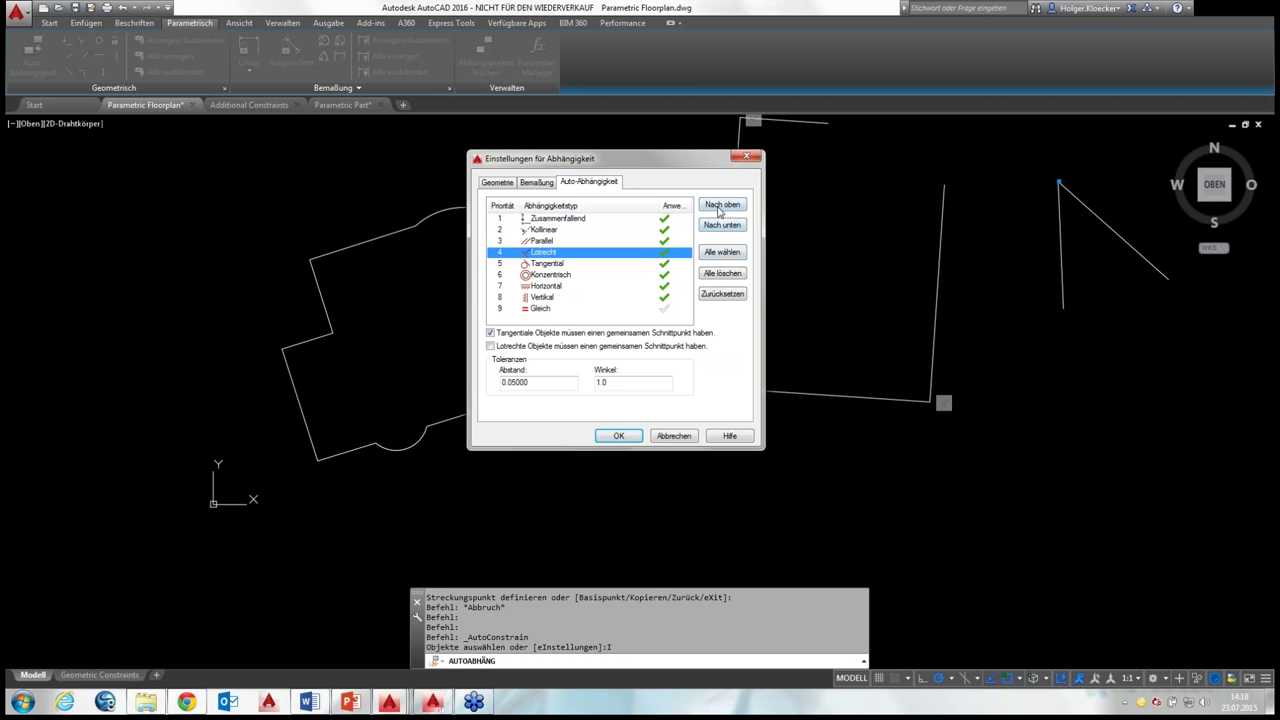
pyautogui.click(719, 206)
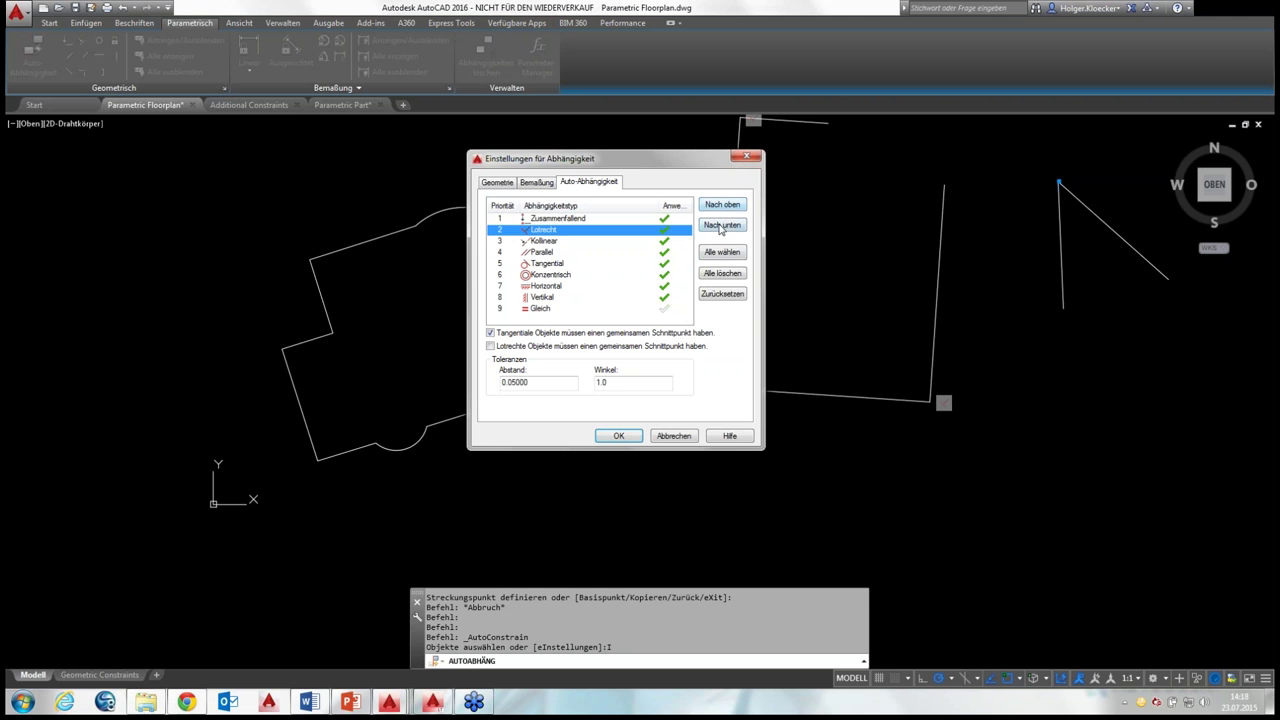
pyautogui.click(721, 230)
pyautogui.click(719, 297)
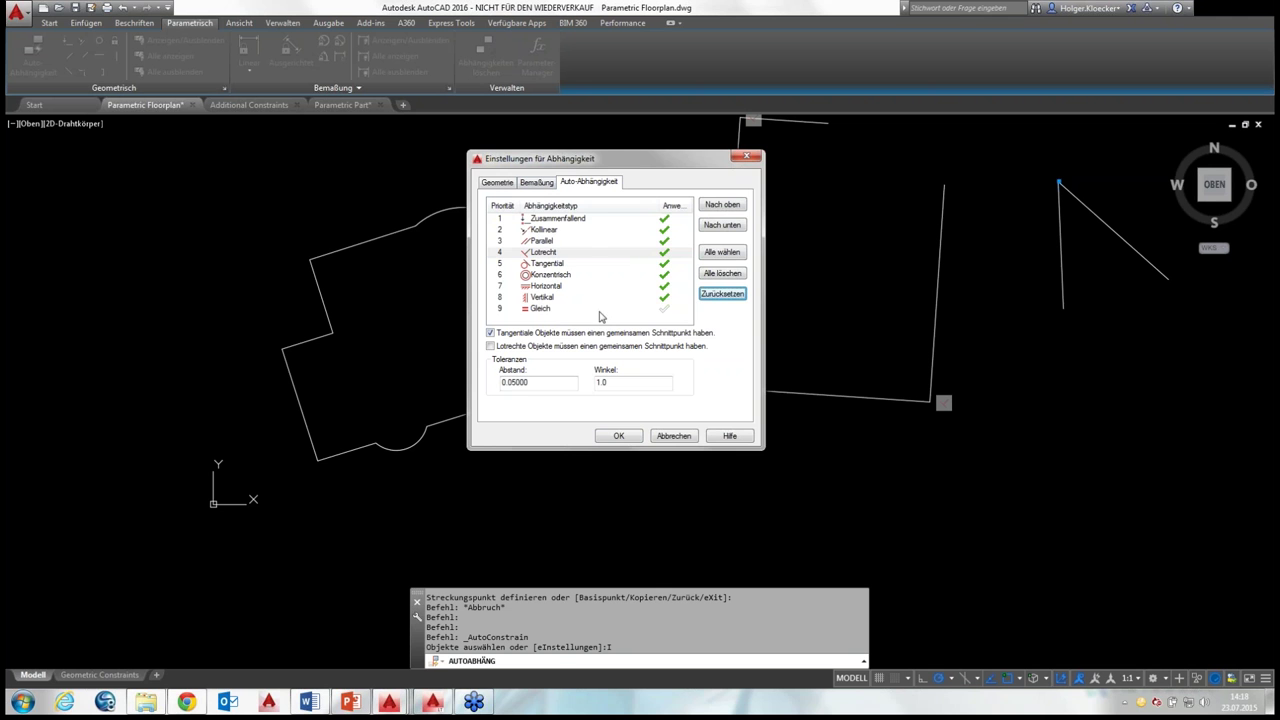
pyautogui.click(620, 436)
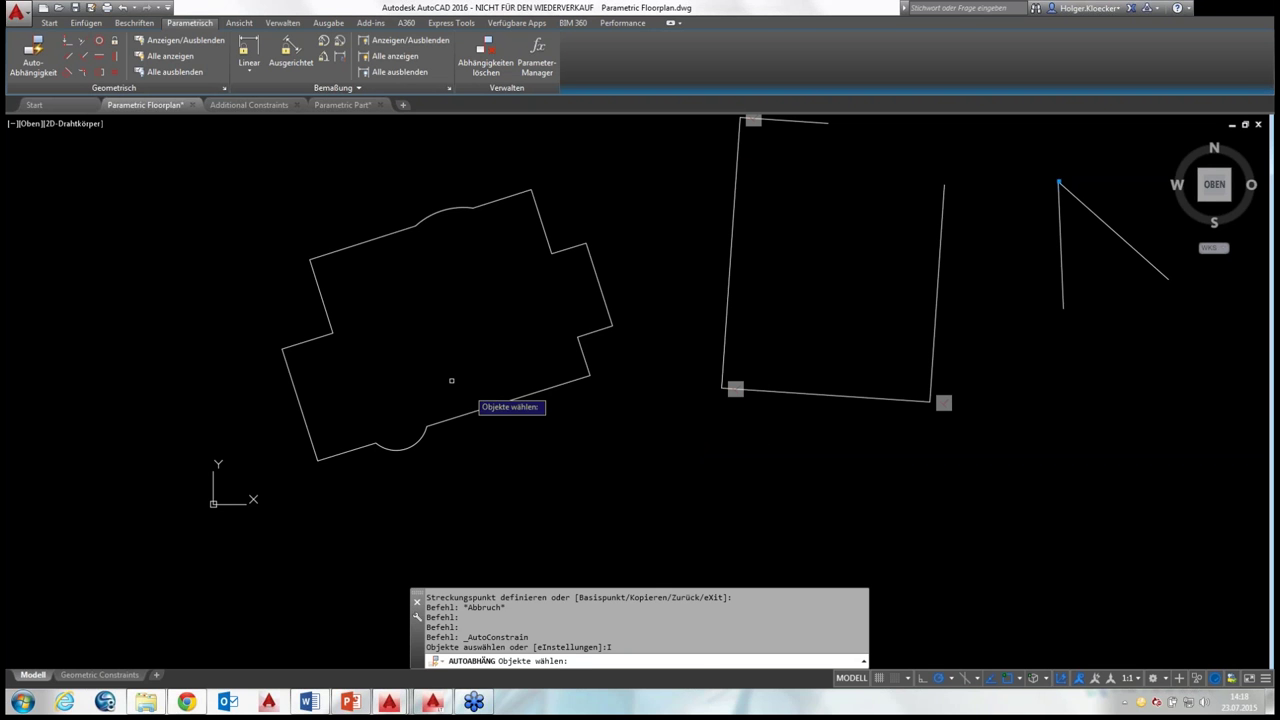
# Window-select the whole floorplan outline and auto-constrain it, adding 25 constraints to 14 objects
pyautogui.click(658, 507)
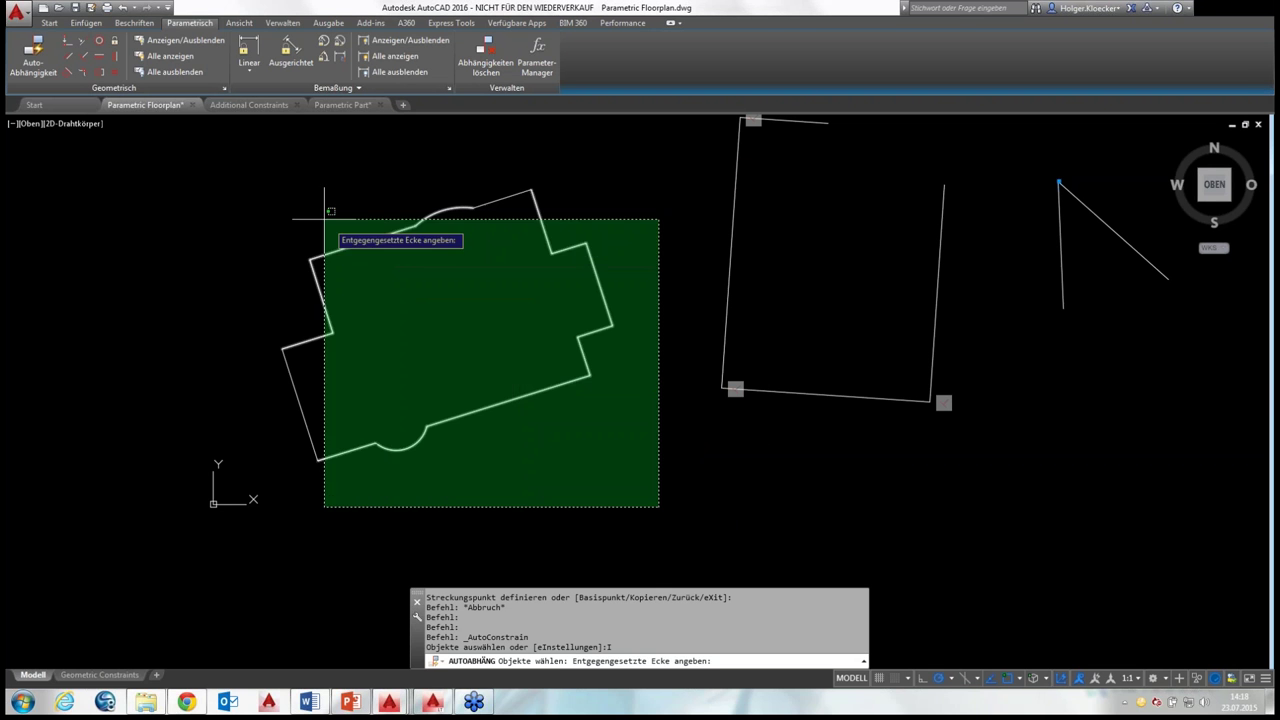
pyautogui.click(241, 158)
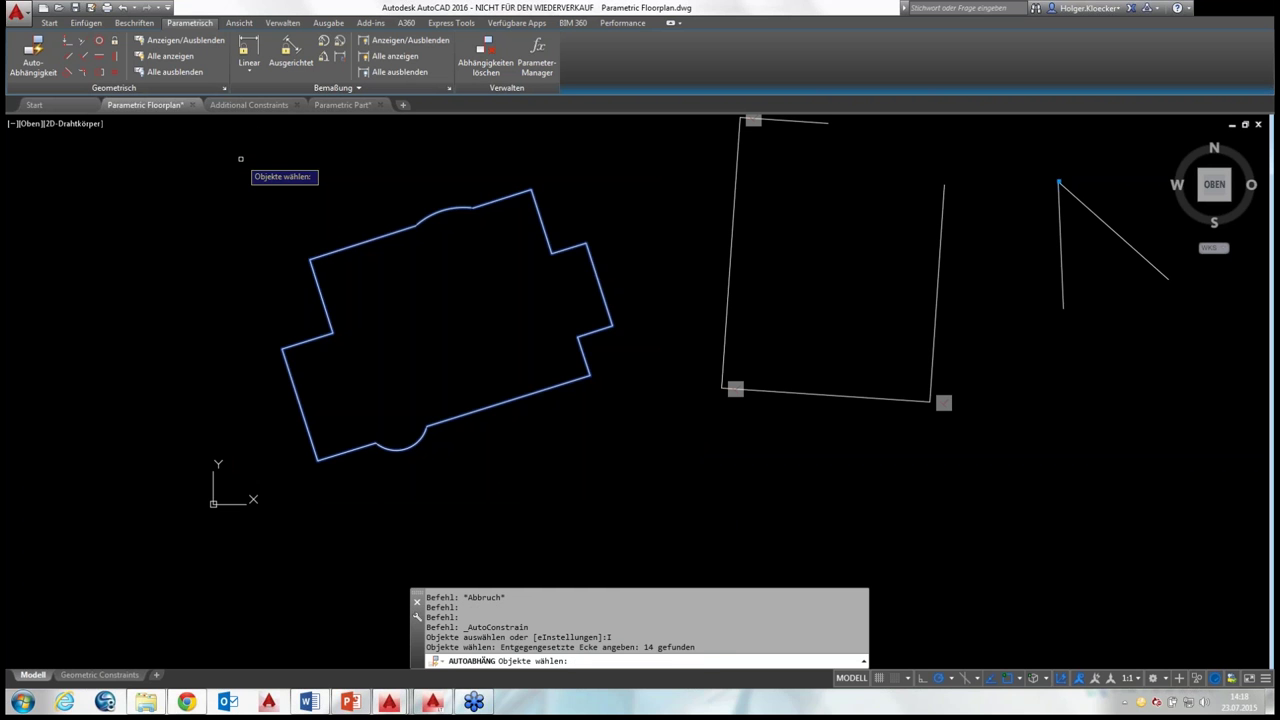
pyautogui.press('Return')
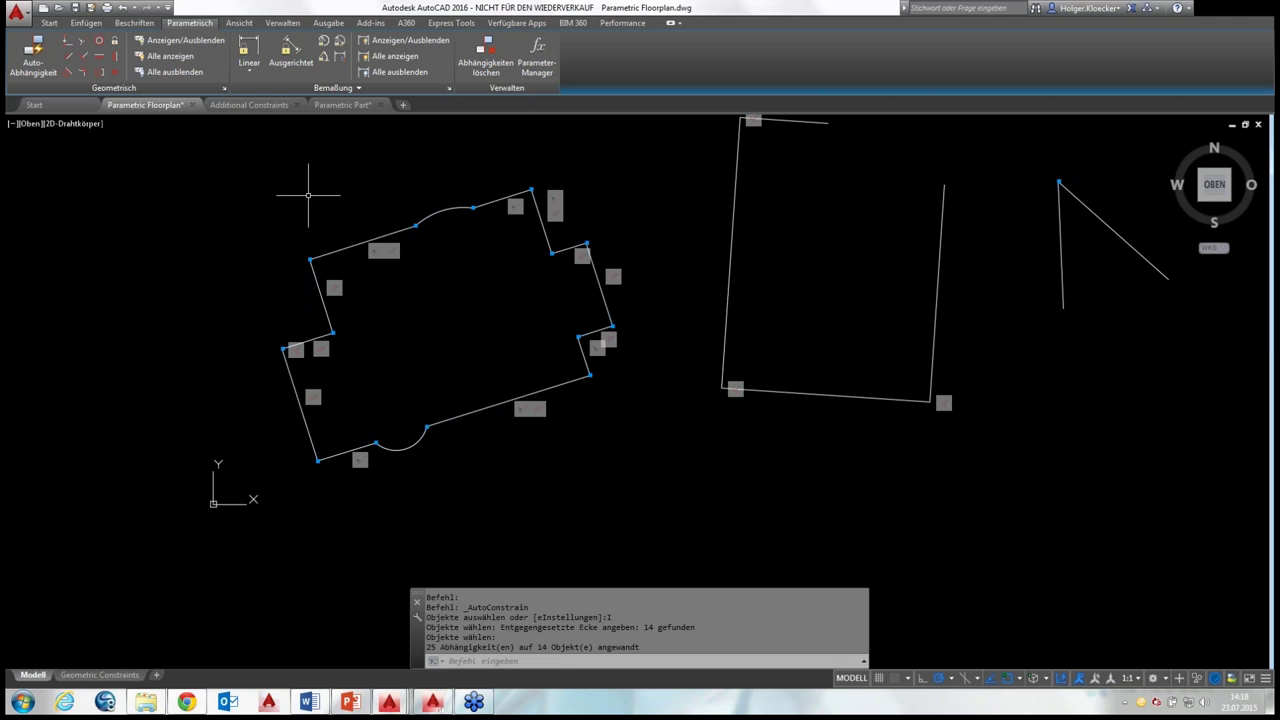
pyautogui.scroll(2, 384, 207)
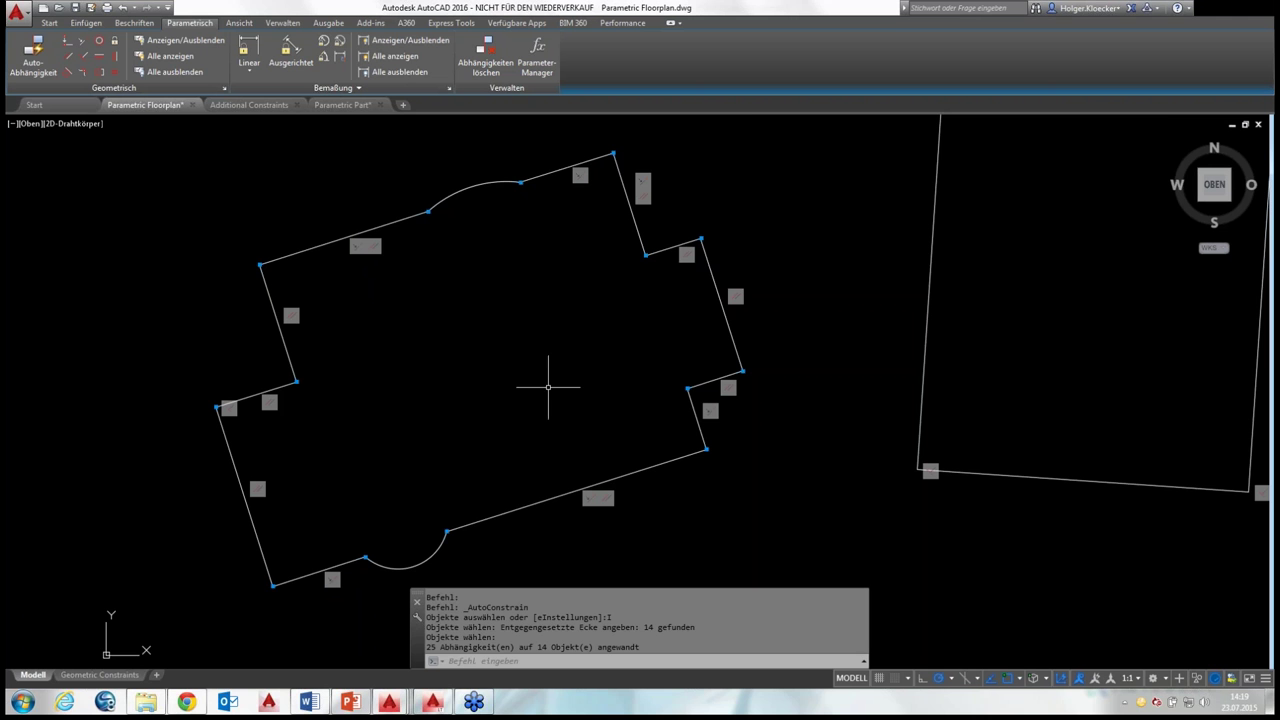
# Select the short notch wall and stretch it up, down and up again from its midpoint grip
pyautogui.moveTo(528, 355); pyautogui.dragTo(509, 354, button='middle')
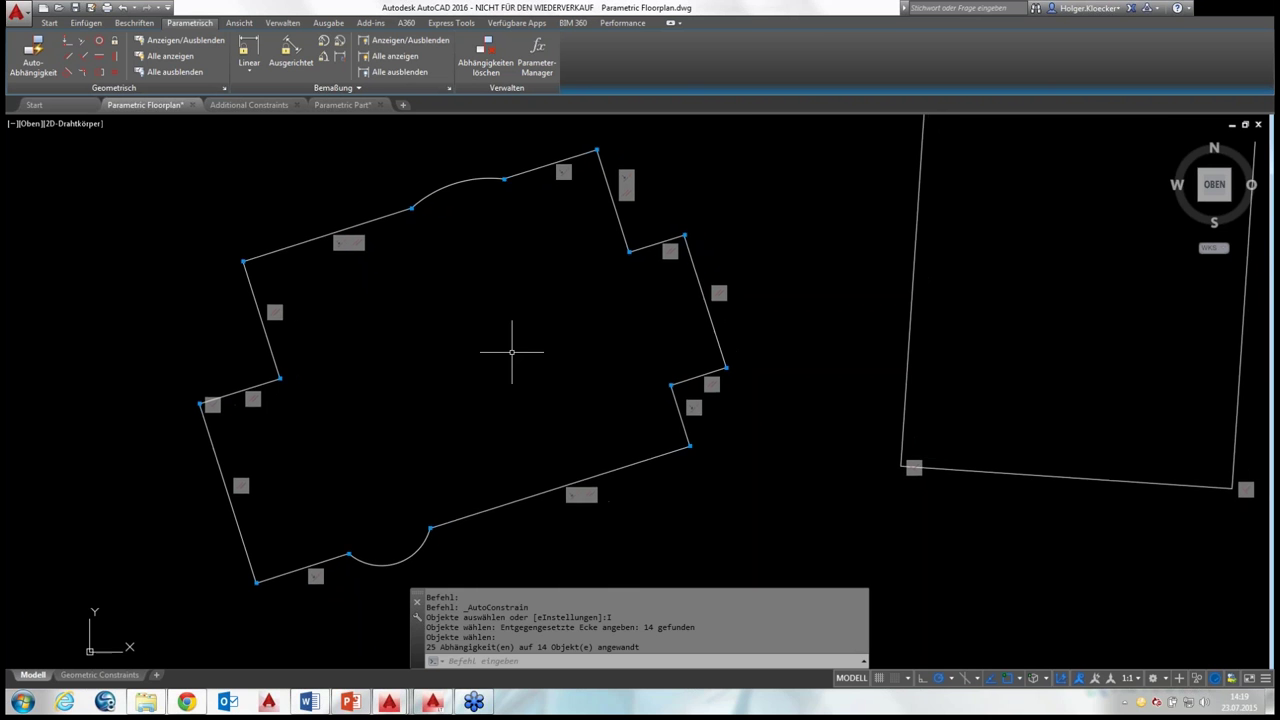
pyautogui.scroll(-1, 509, 354)
pyautogui.scroll(-1, 509, 354)
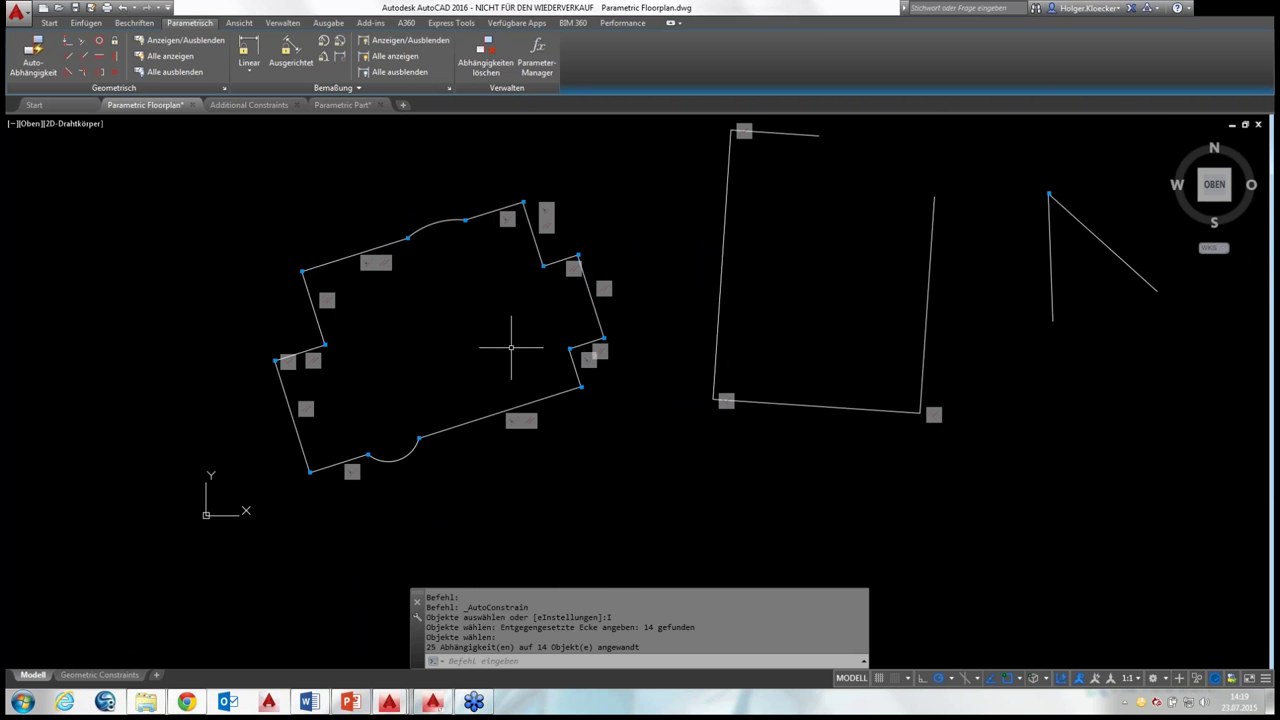
pyautogui.scroll(2, 503, 312)
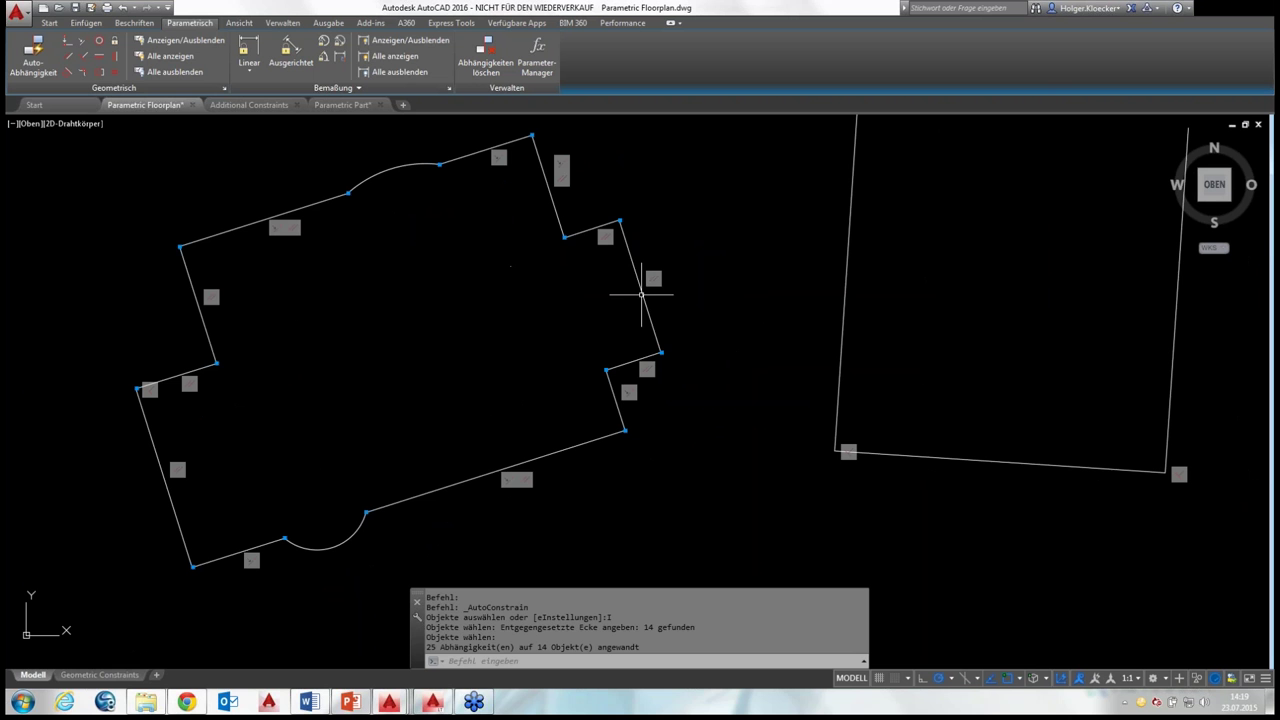
pyautogui.click(589, 233)
pyautogui.click(591, 231)
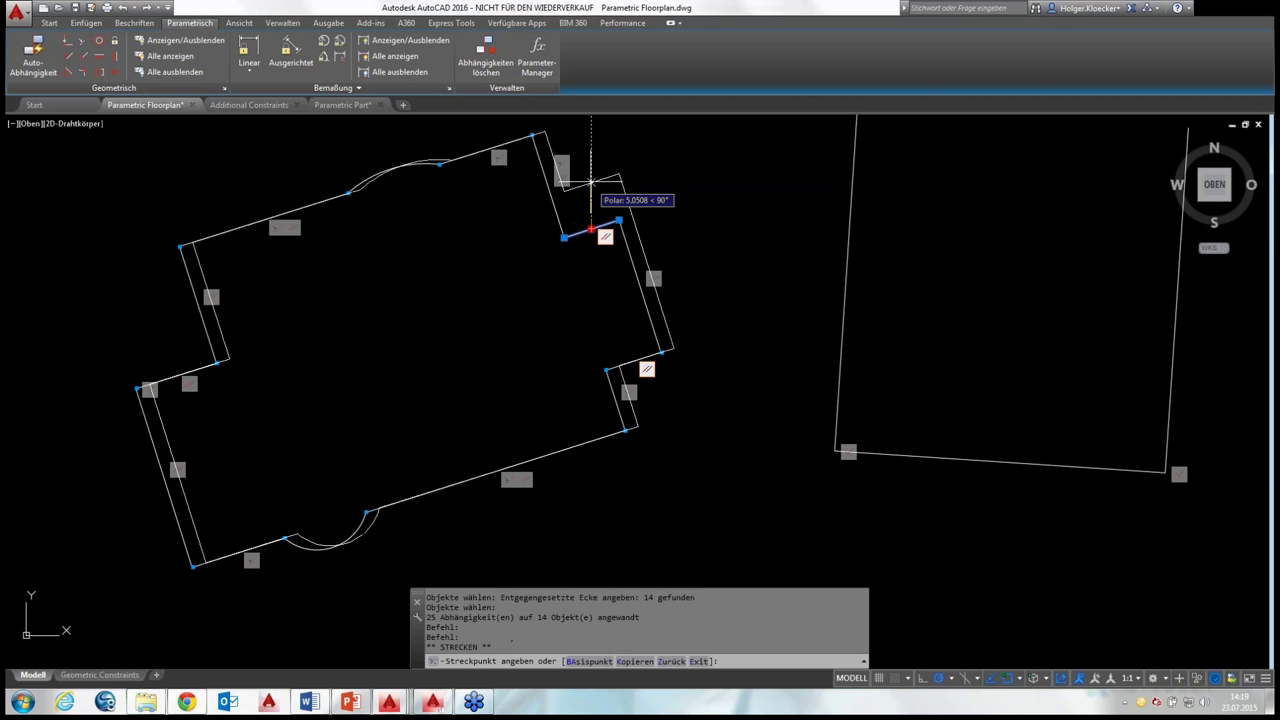
pyautogui.click(638, 170)
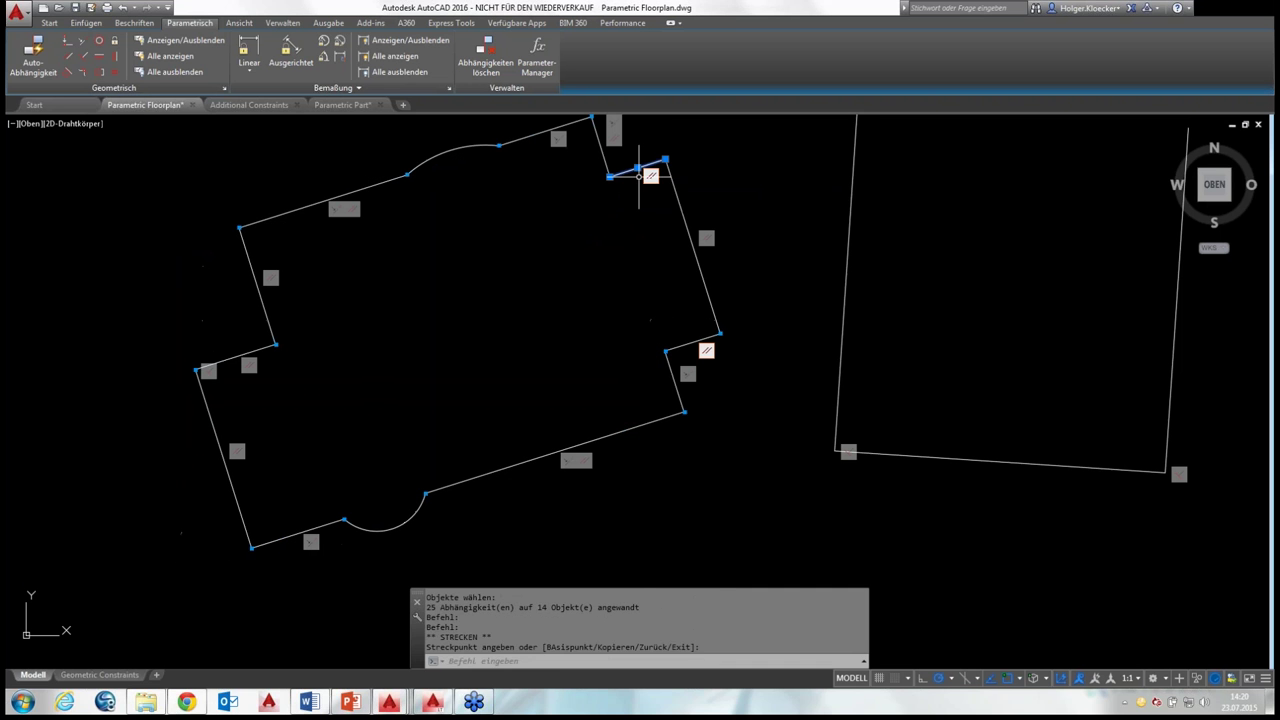
pyautogui.click(637, 169)
pyautogui.click(638, 243)
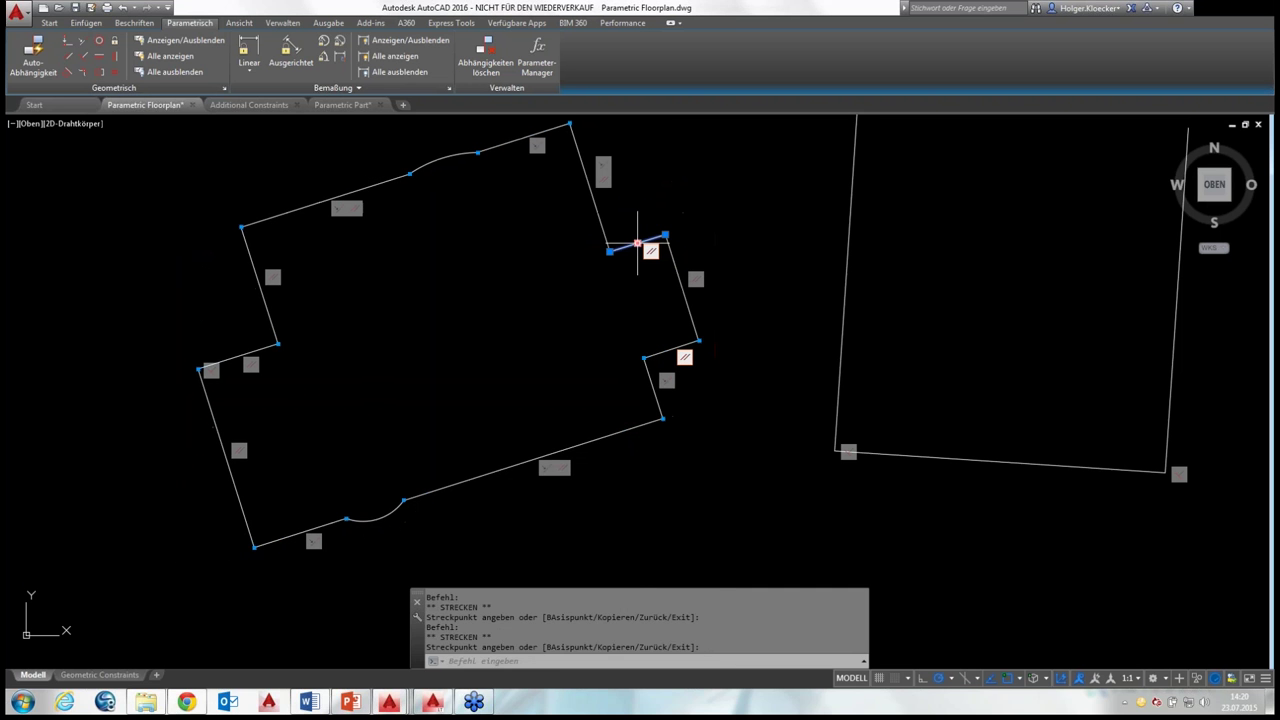
pyautogui.click(638, 243)
pyautogui.click(638, 178)
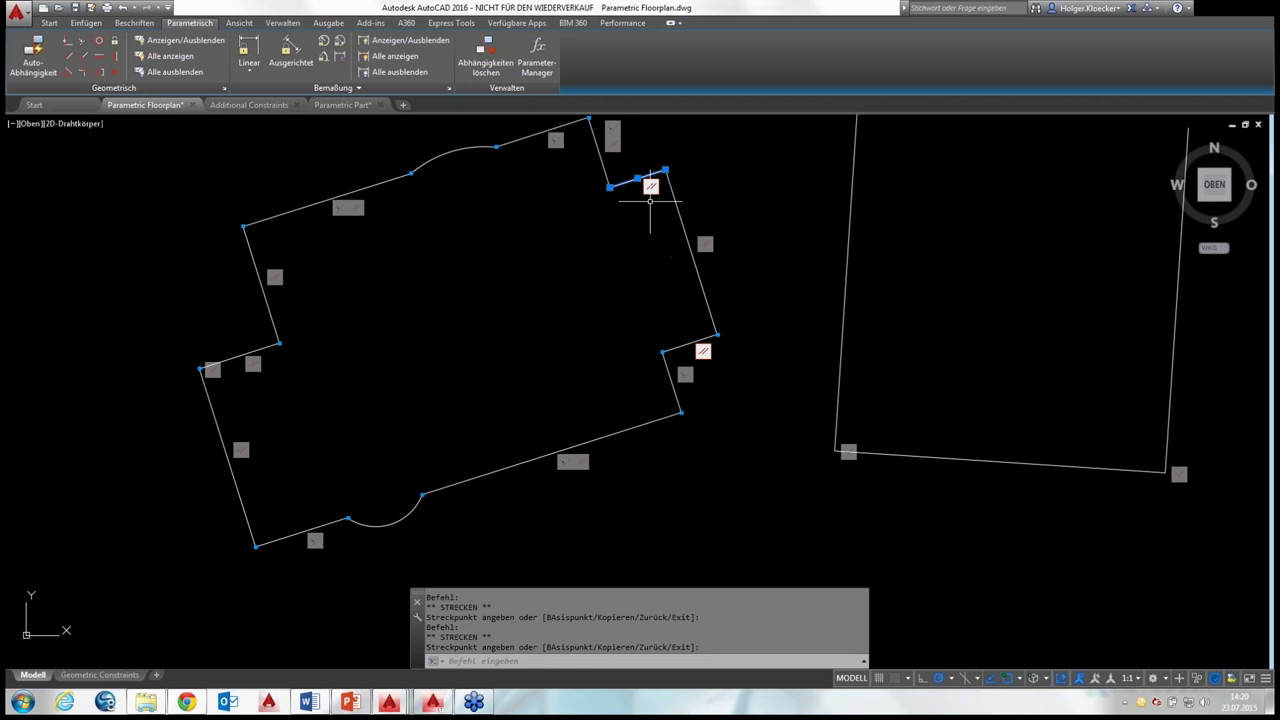
# Stretch the notch wall to further higher and lower positions, letting the outline re-solve
pyautogui.click(638, 178)
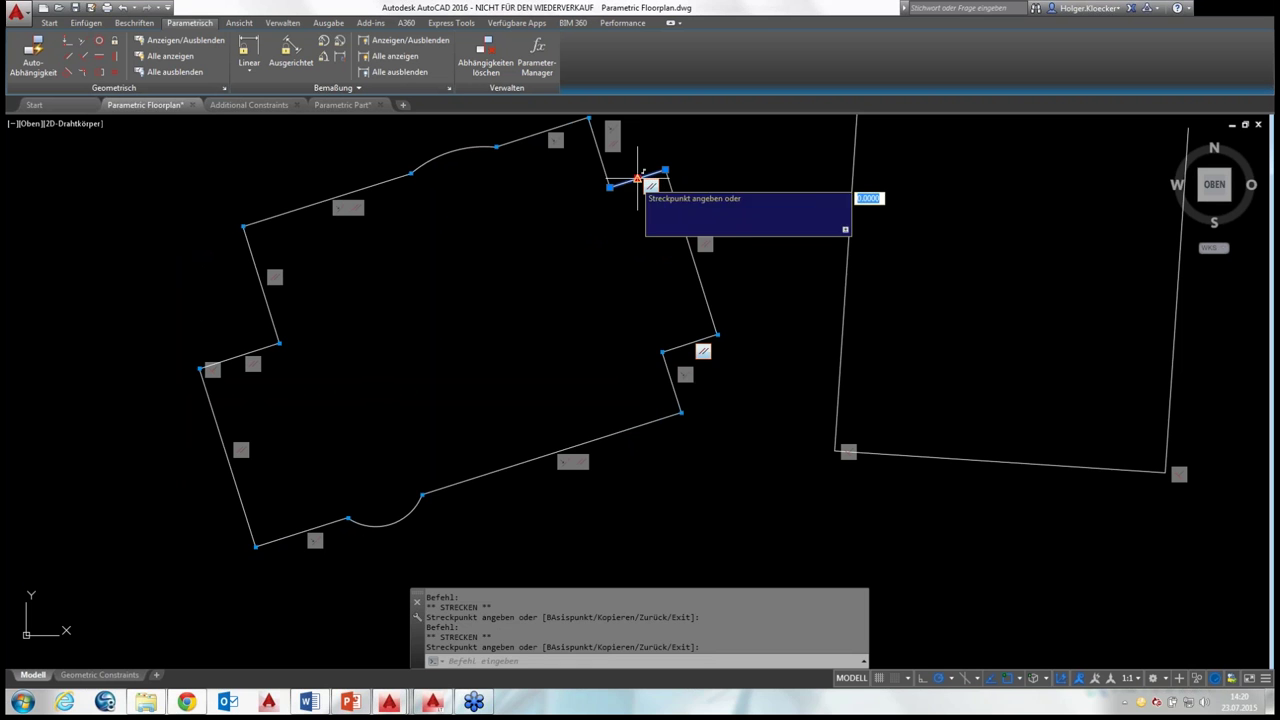
pyautogui.click(530, 245)
pyautogui.click(510, 251)
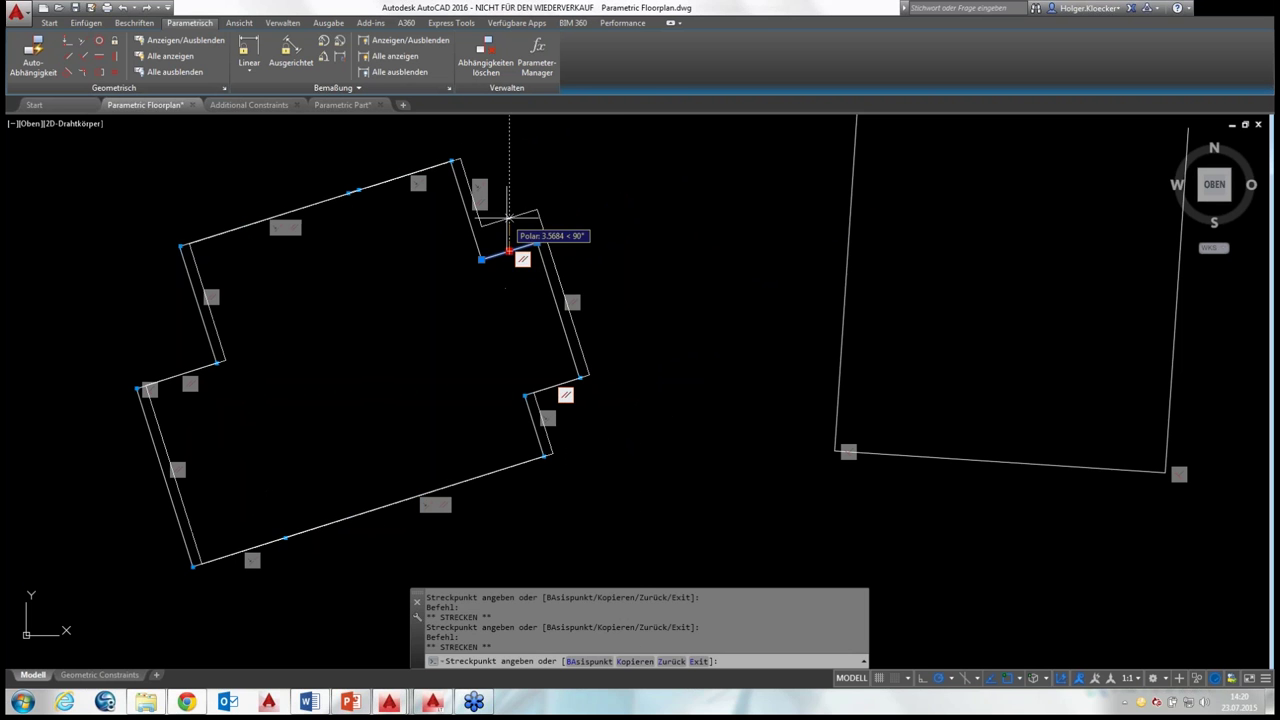
pyautogui.click(510, 217)
pyautogui.moveTo(491, 337); pyautogui.dragTo(550, 350, button='middle')
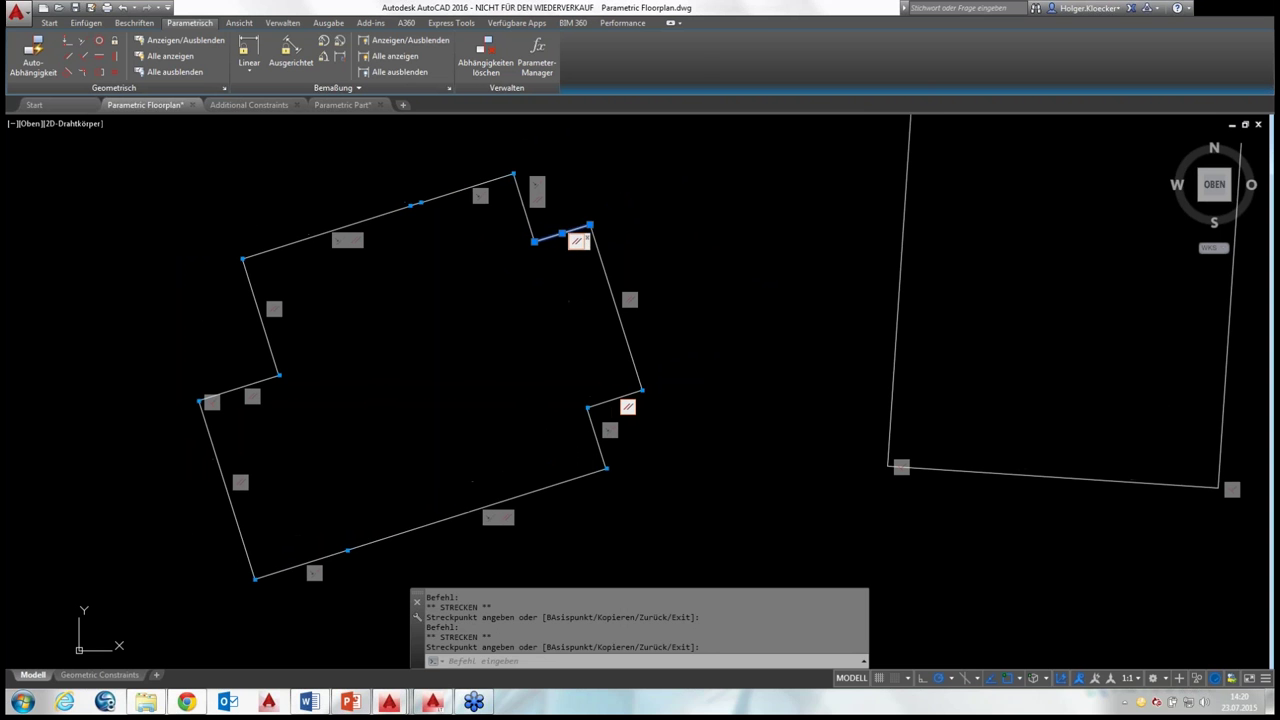
pyautogui.click(562, 233)
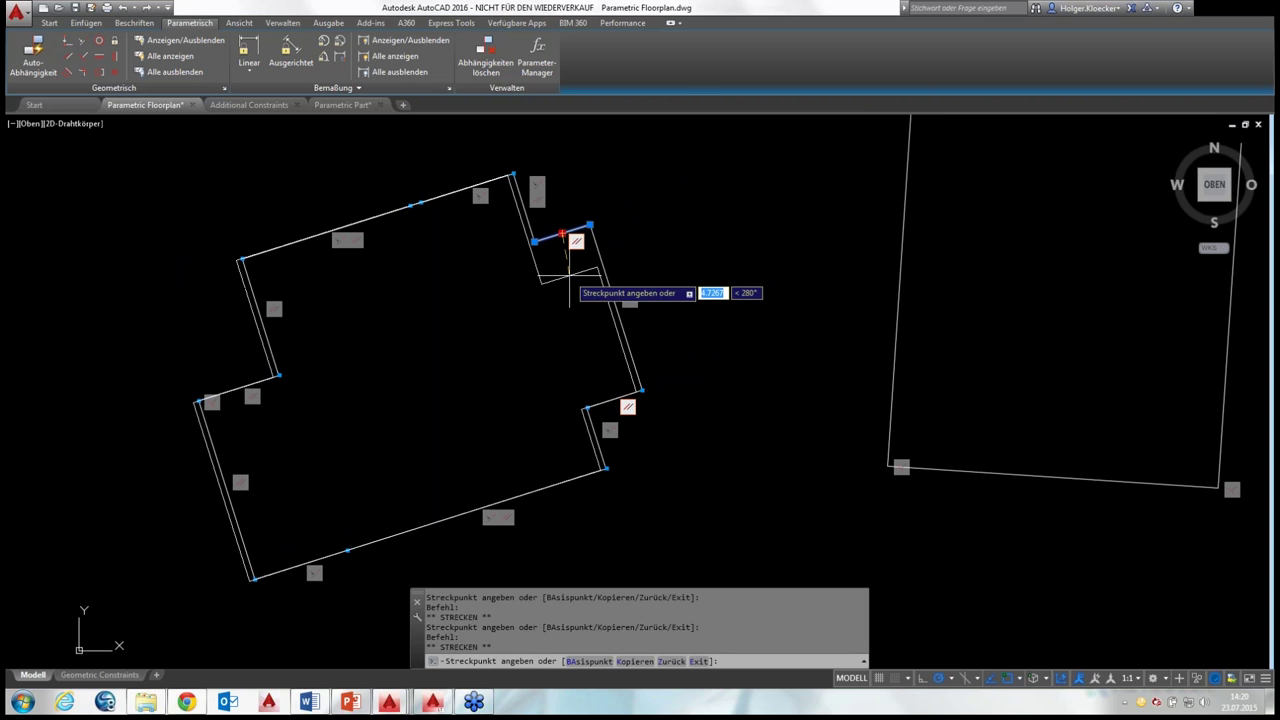
pyautogui.click(569, 280)
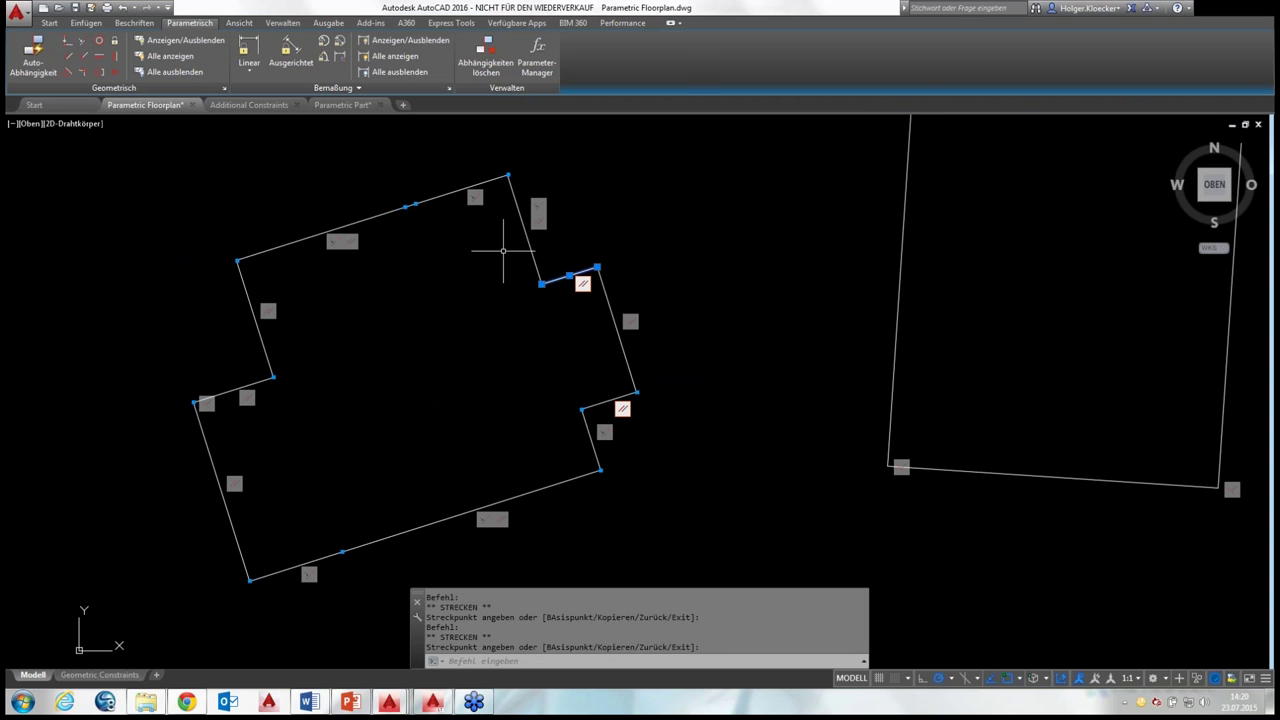
pyautogui.moveTo(115, 72)
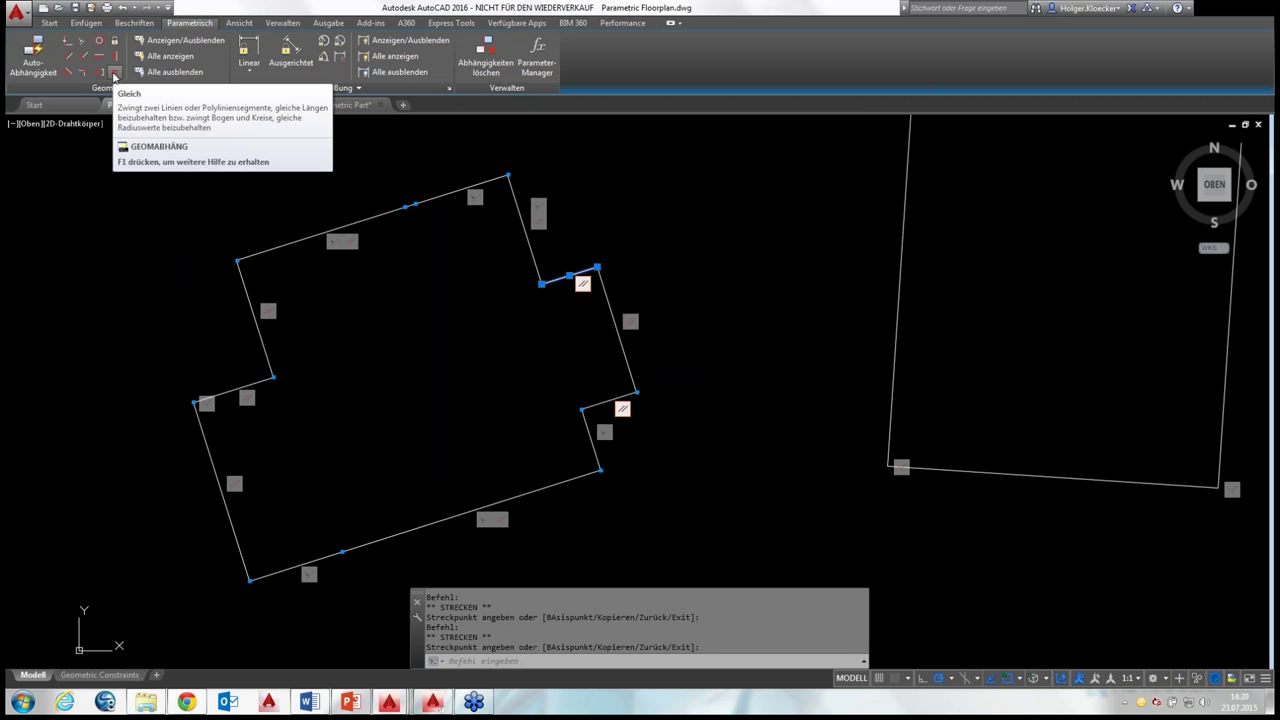
# Make the slanted upper-right wall and the lower short right-side wall equal in length
pyautogui.click(115, 76)
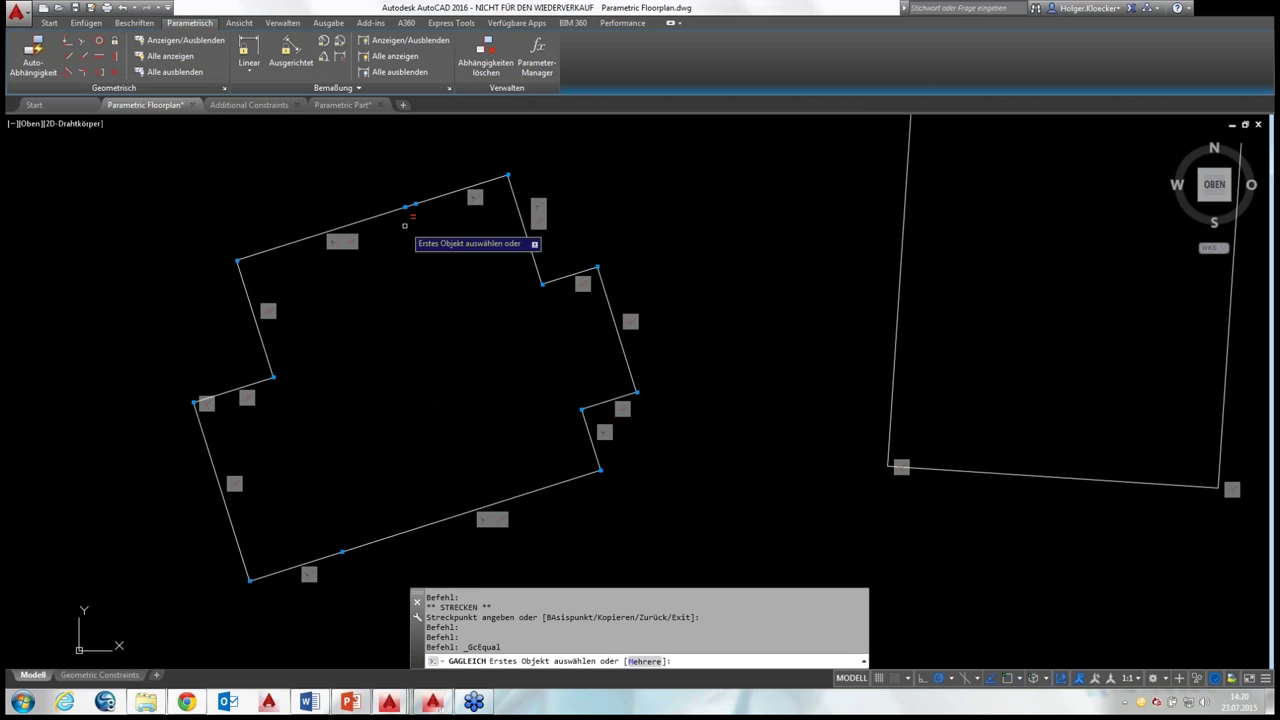
pyautogui.click(512, 190)
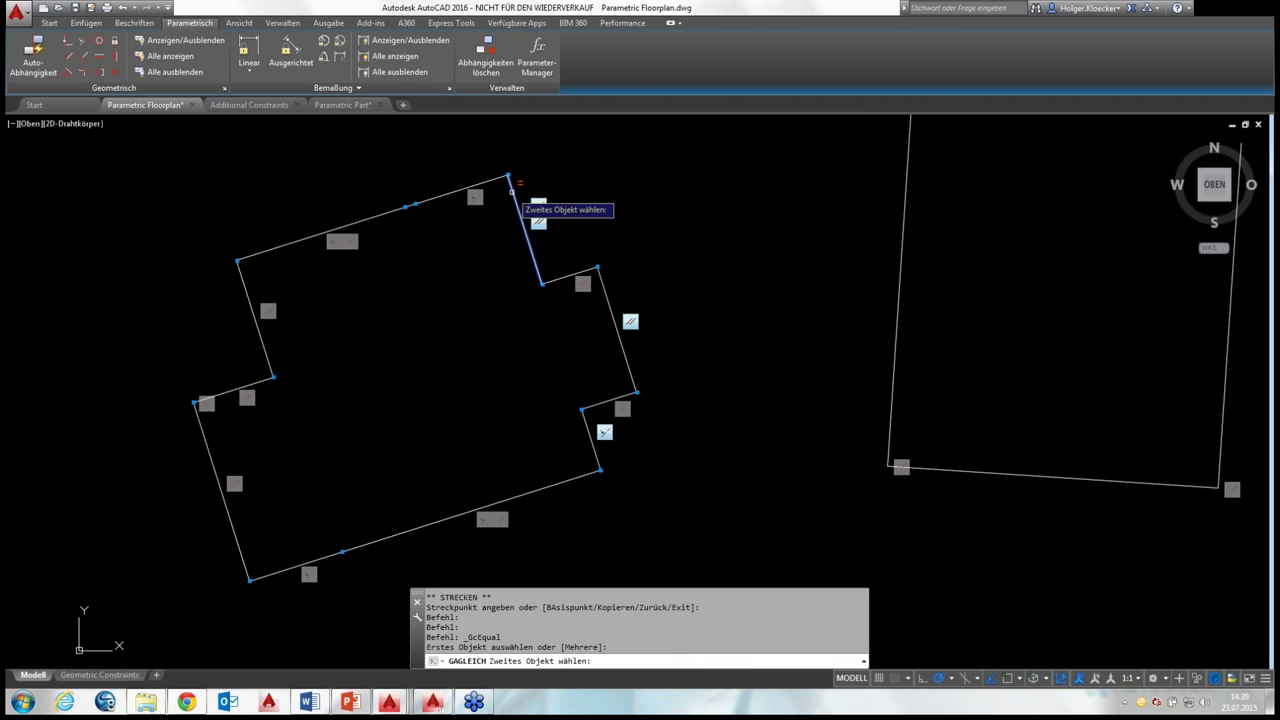
pyautogui.click(585, 427)
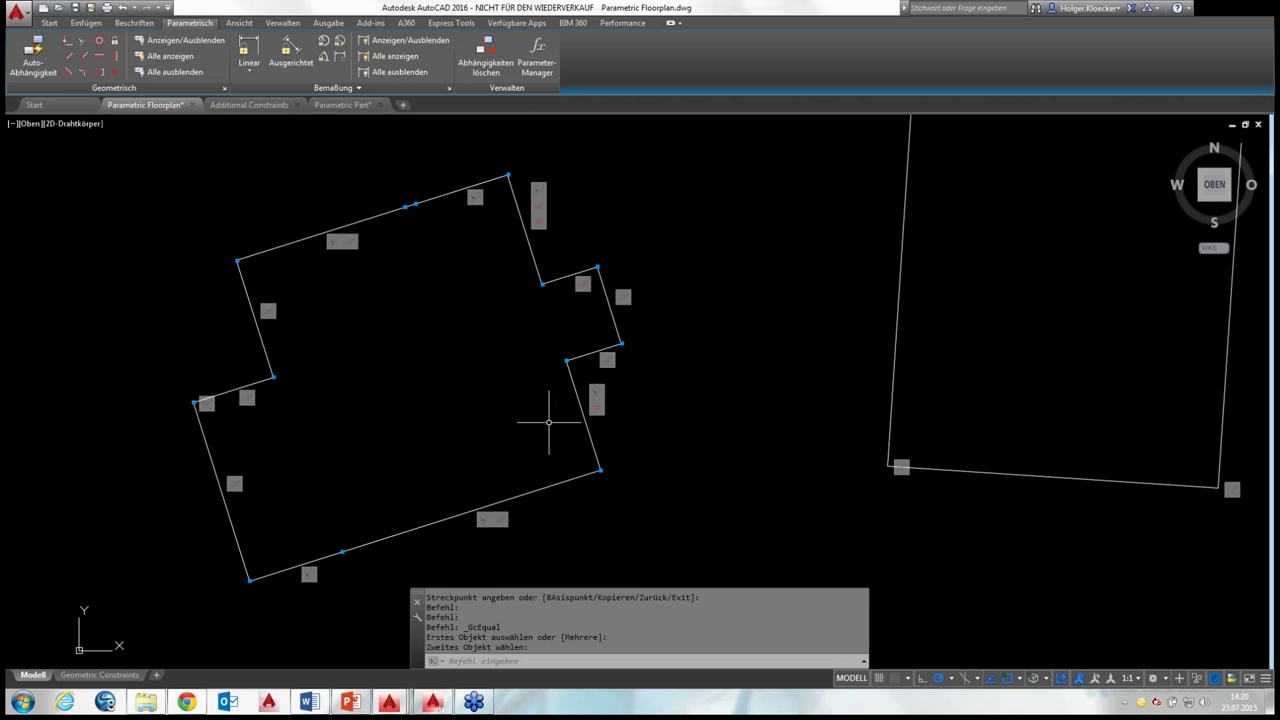
# Test the equal constraint by stretching the short right-side wall twice, then the upper notch wall
pyautogui.click(585, 356)
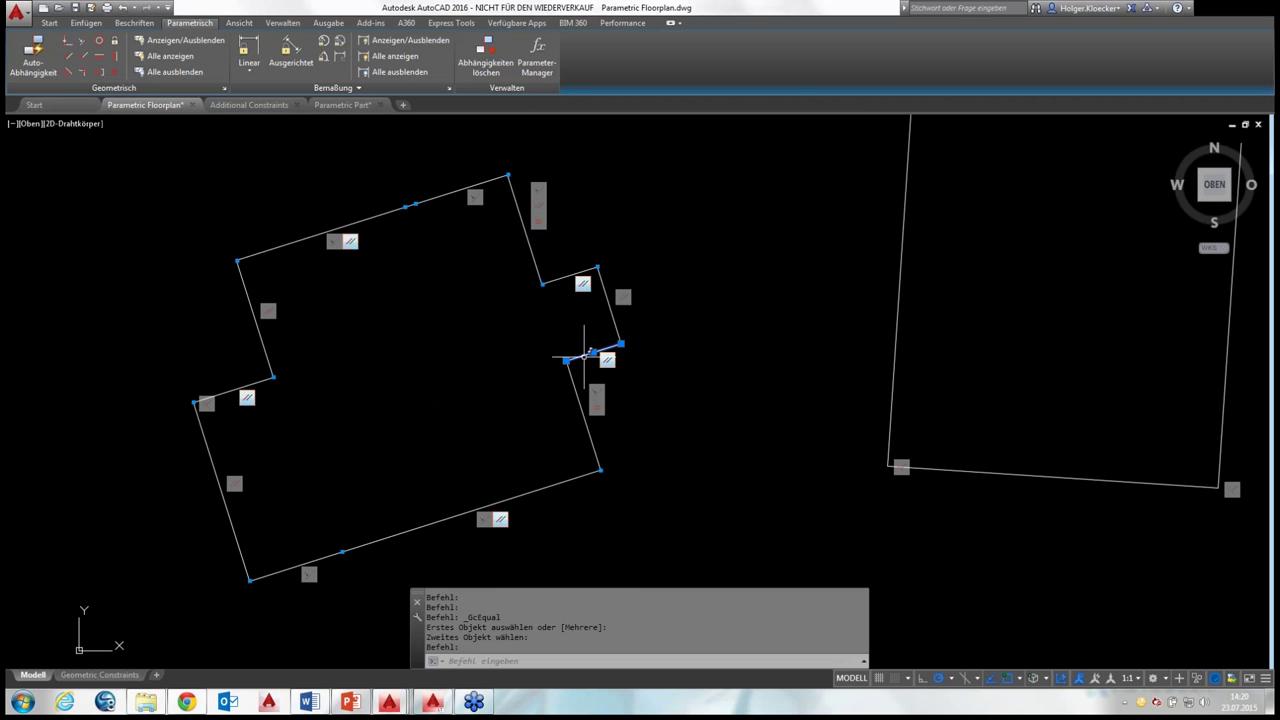
pyautogui.click(591, 352)
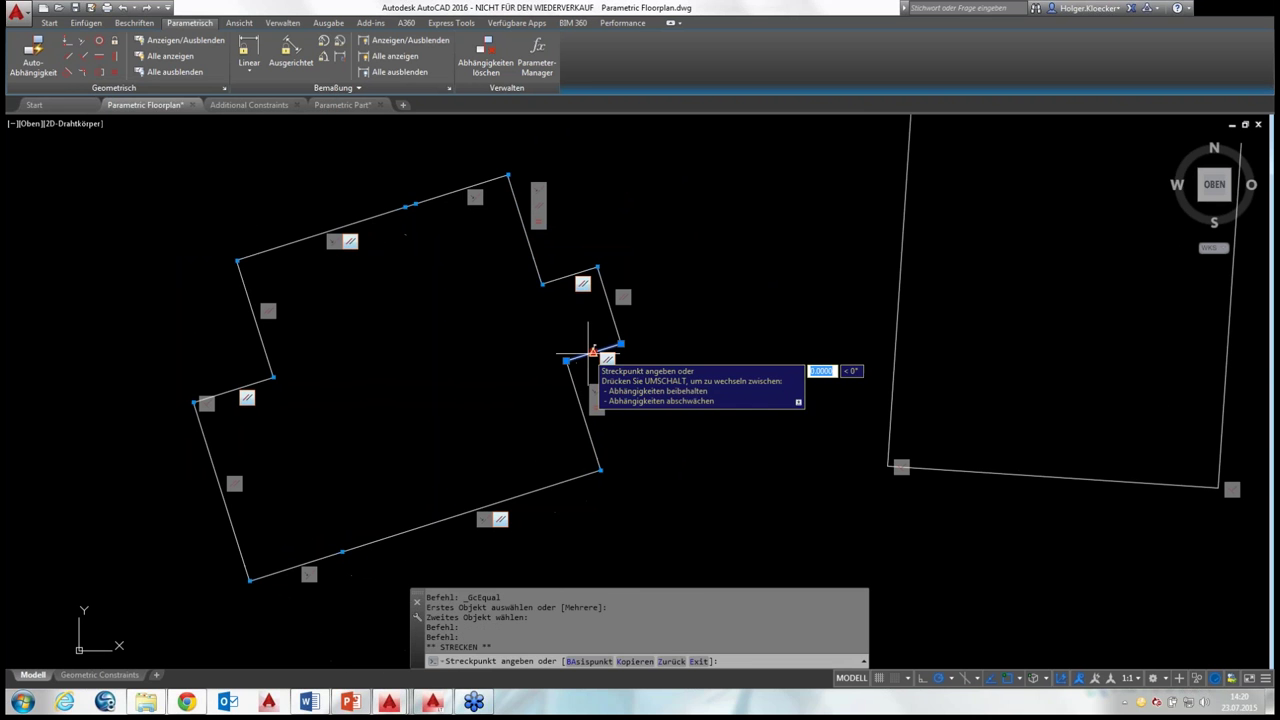
pyautogui.click(591, 352)
pyautogui.click(600, 357)
pyautogui.click(578, 325)
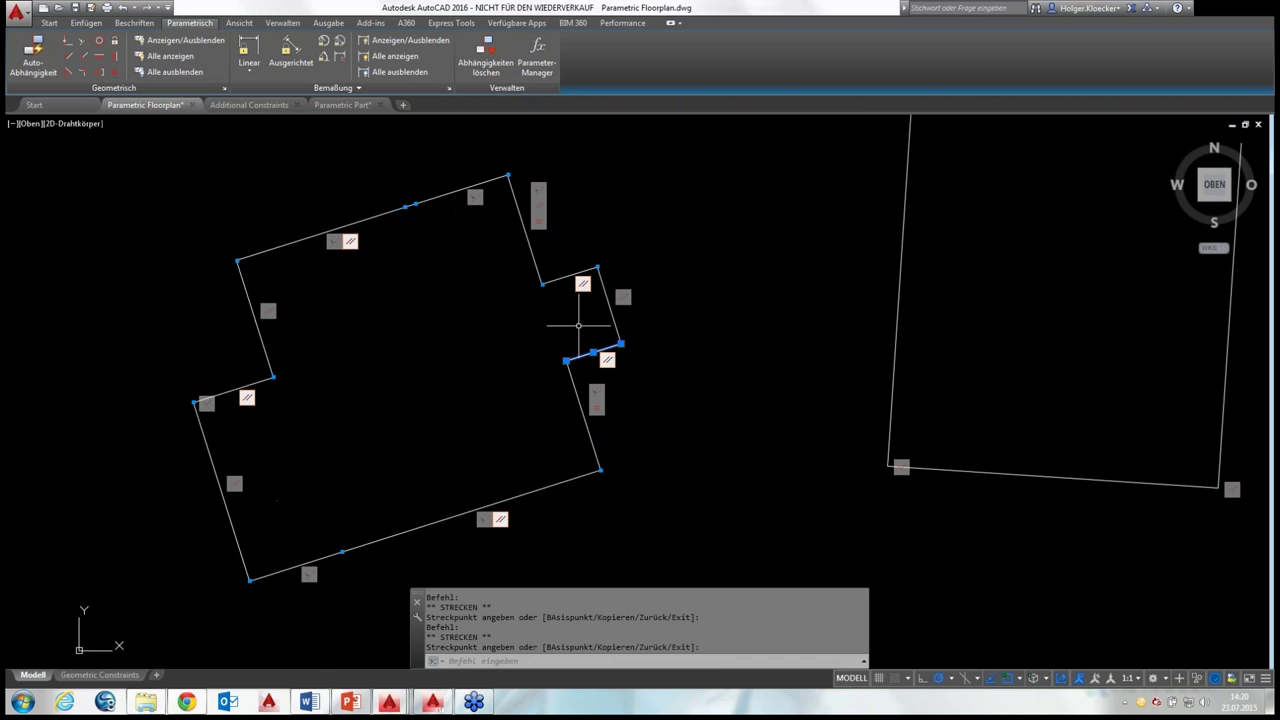
pyautogui.click(569, 276)
pyautogui.click(559, 263)
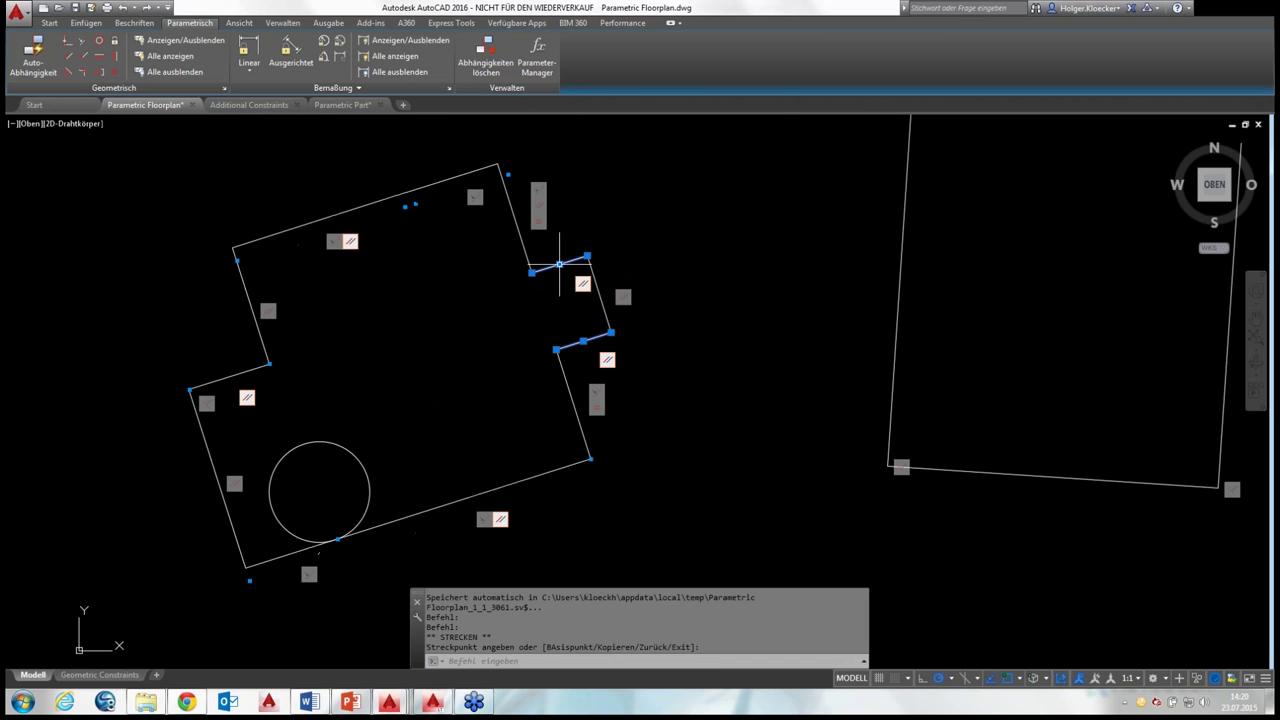
# Grip-stretch the notch wall while toggling constraint behaviour, so the whole constrained shape shifts
pyautogui.scroll(4, 559, 263)
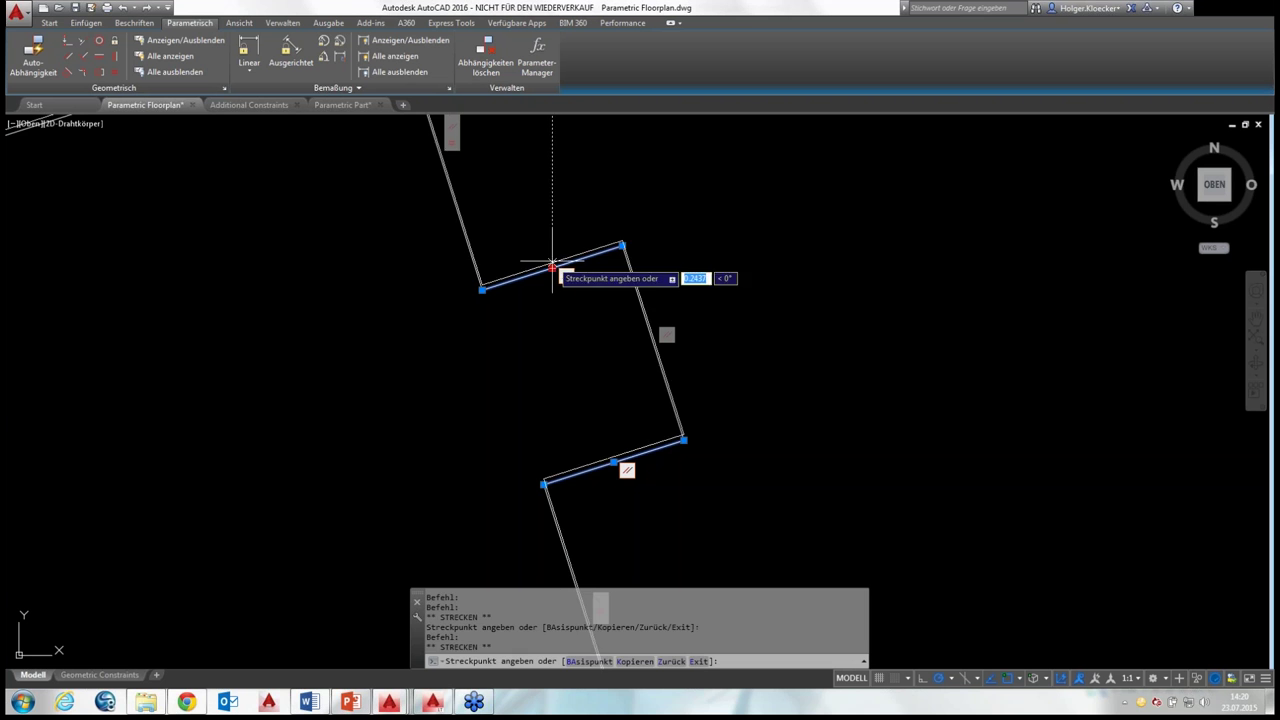
pyautogui.click(552, 268)
pyautogui.scroll(-3, 548, 245)
pyautogui.click(547, 243)
pyautogui.press('Down')
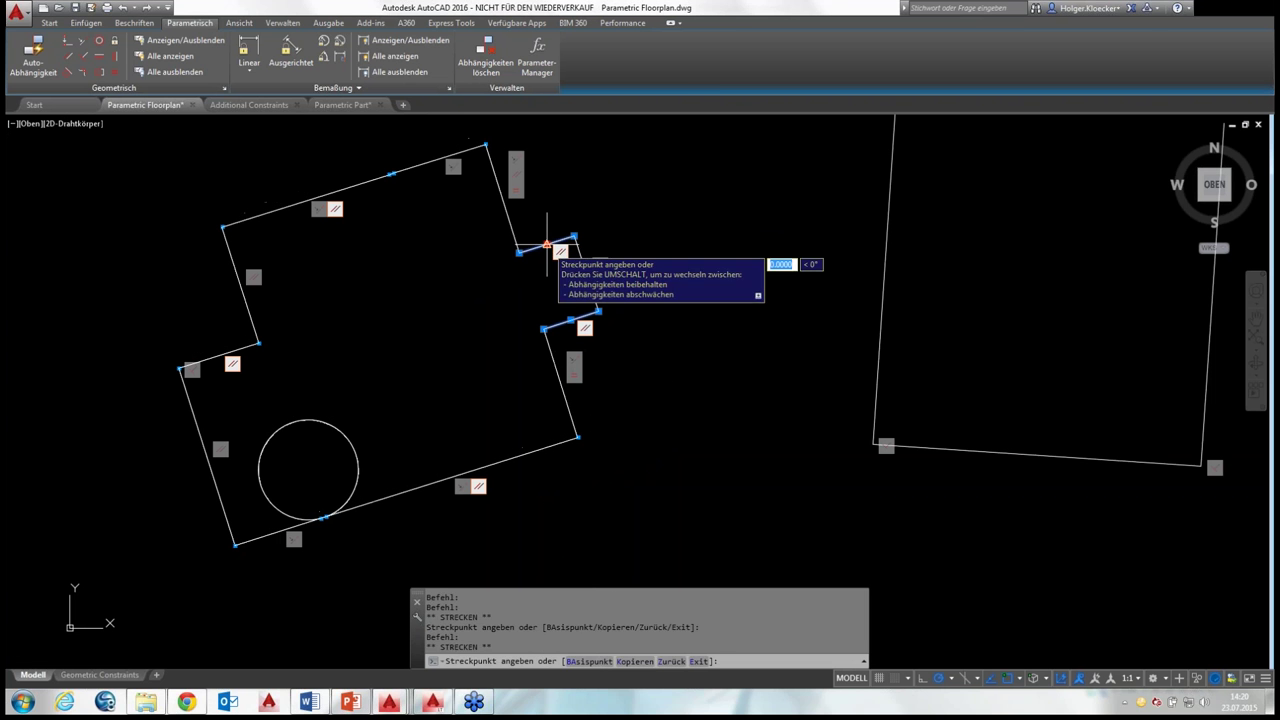
pyautogui.press('Escape')
pyautogui.click(547, 243)
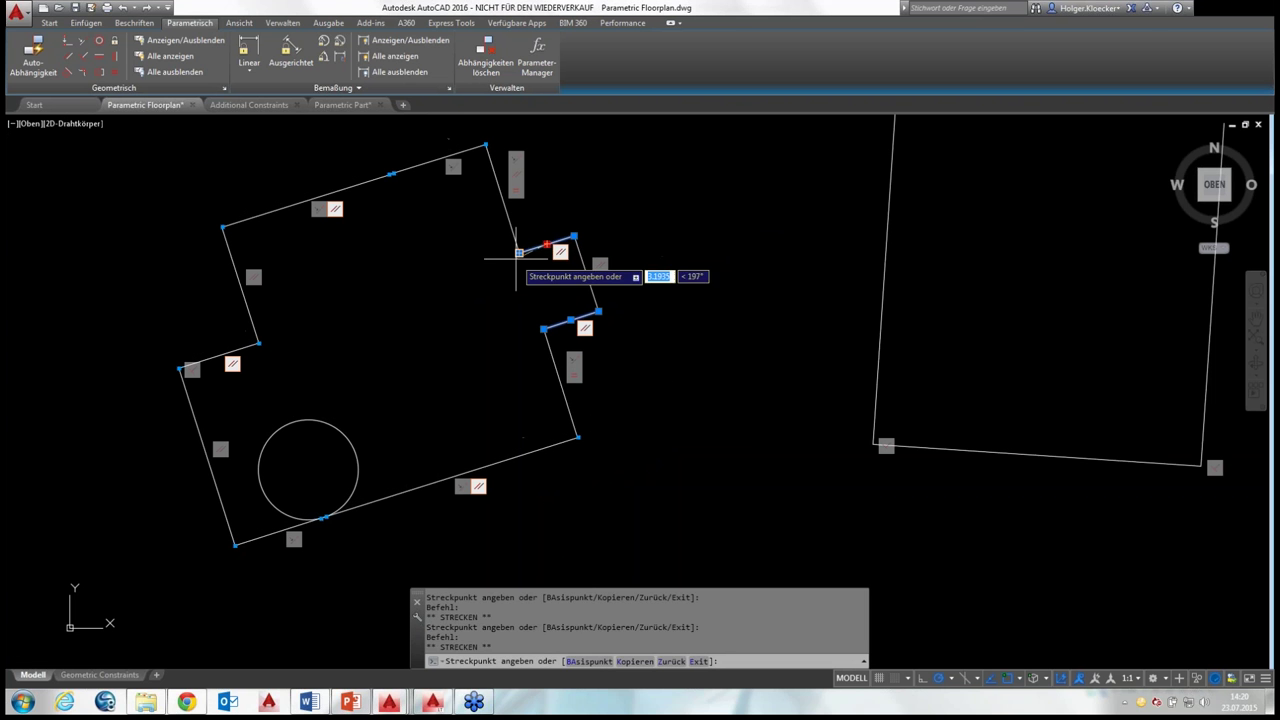
pyautogui.click(523, 250)
pyautogui.click(532, 248)
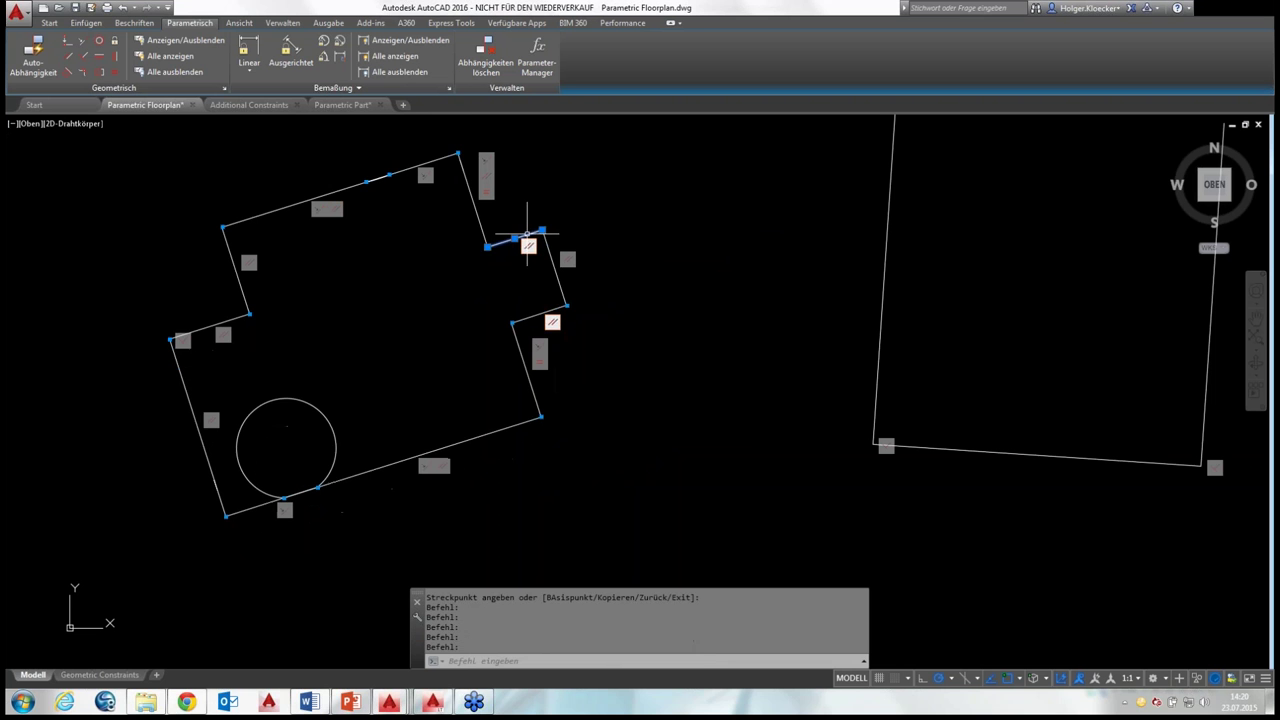
pyautogui.press('Escape')
pyautogui.press('Escape')
# Stretch the notch corner and the short notch wall again, shifting the outline left
pyautogui.click(484, 232)
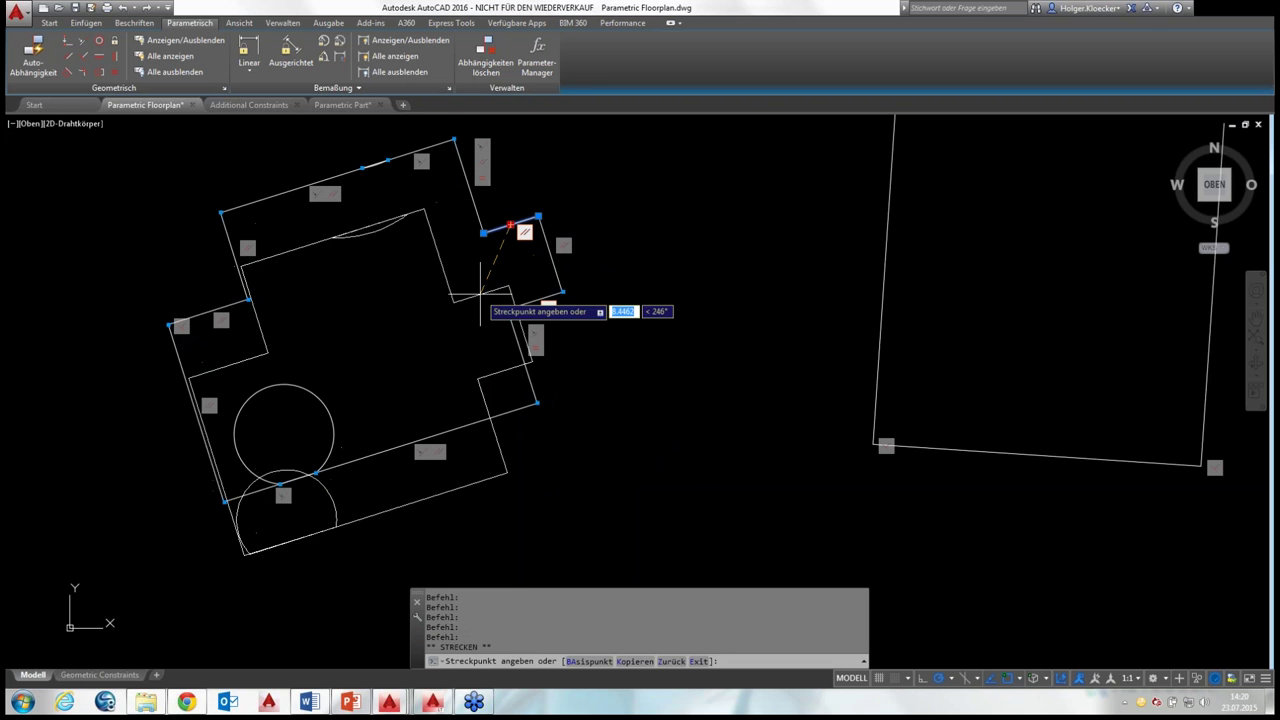
pyautogui.click(590, 268)
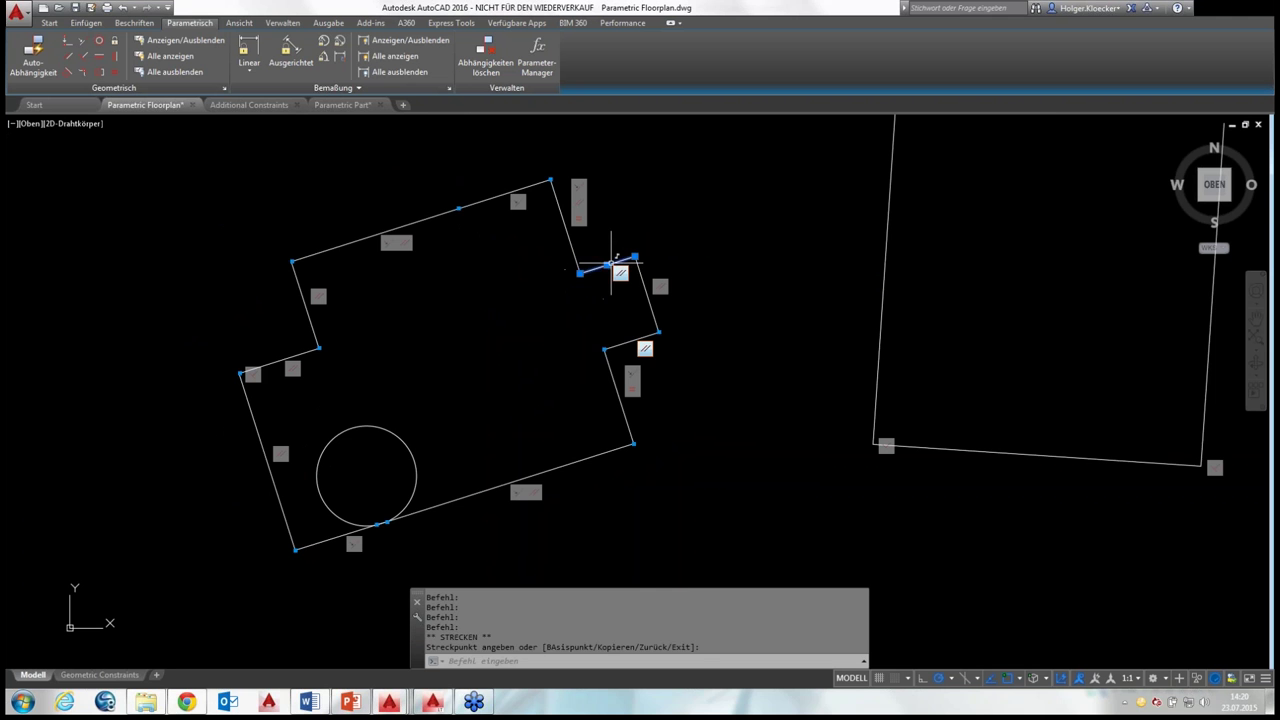
pyautogui.press('Escape')
pyautogui.click(600, 267)
pyautogui.click(607, 265)
pyautogui.scroll(2, 608, 264)
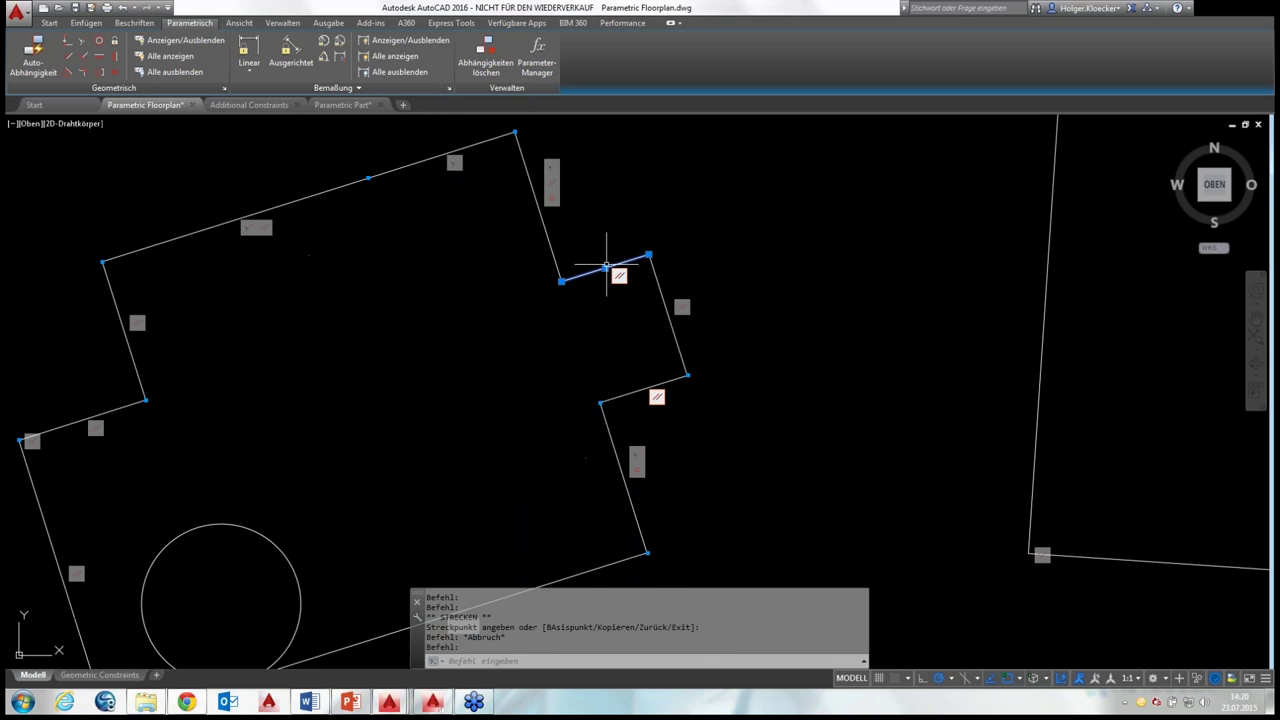
pyautogui.click(581, 260)
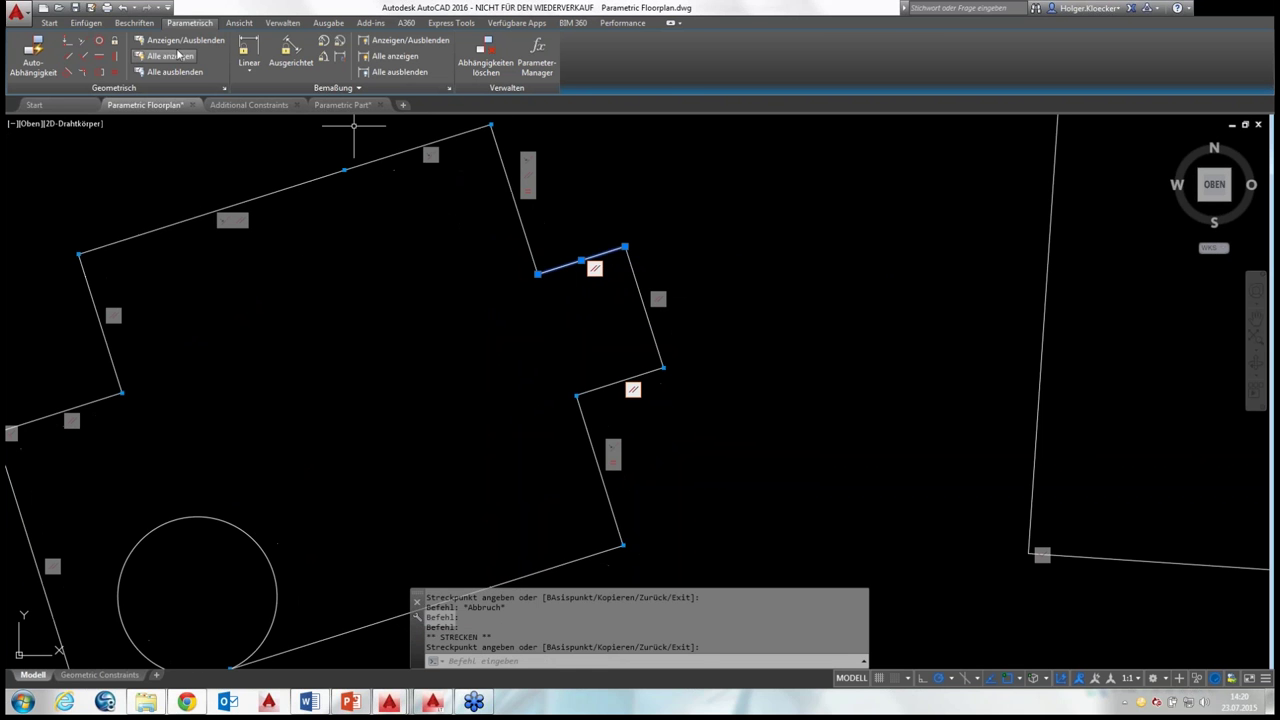
pyautogui.click(53, 27)
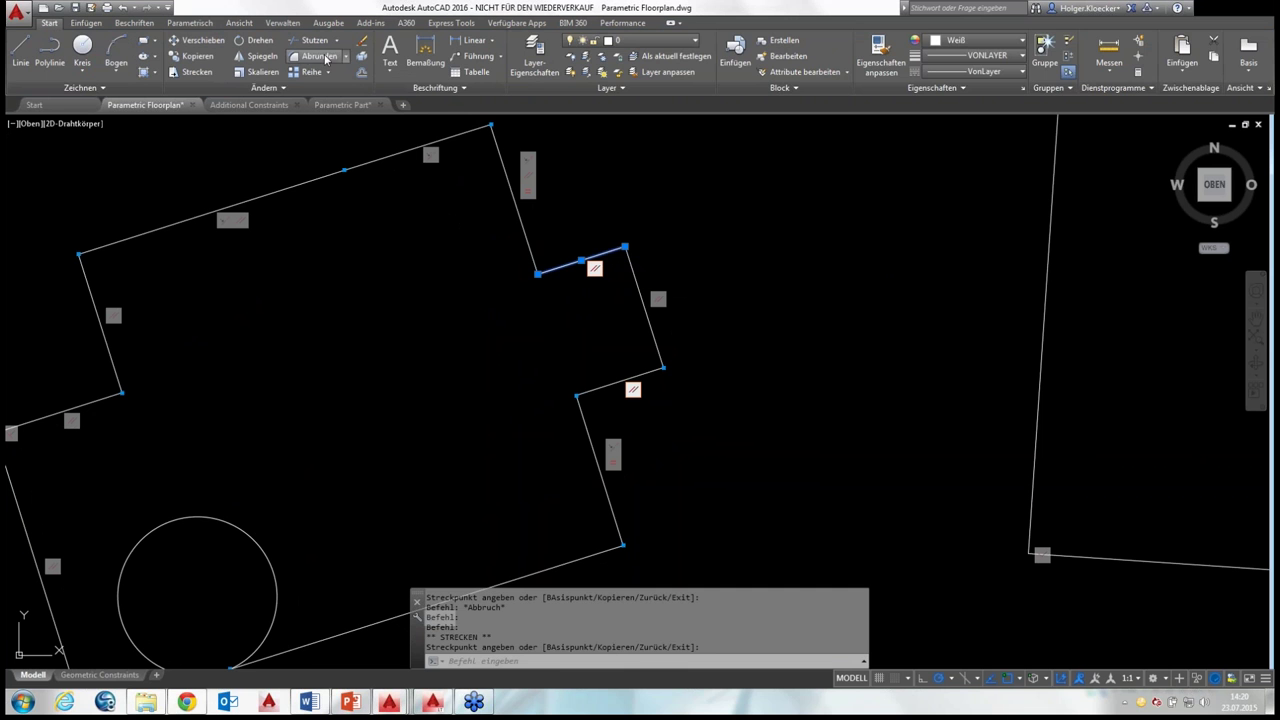
pyautogui.click(204, 41)
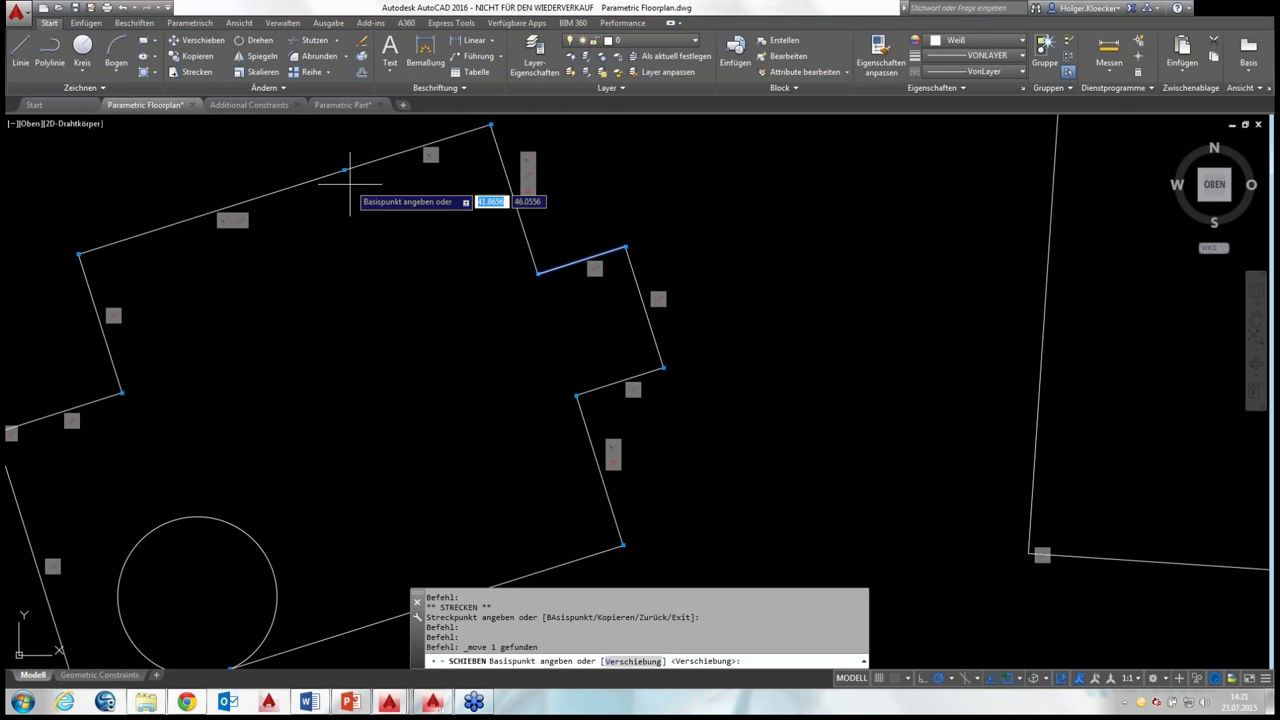
pyautogui.click(538, 273)
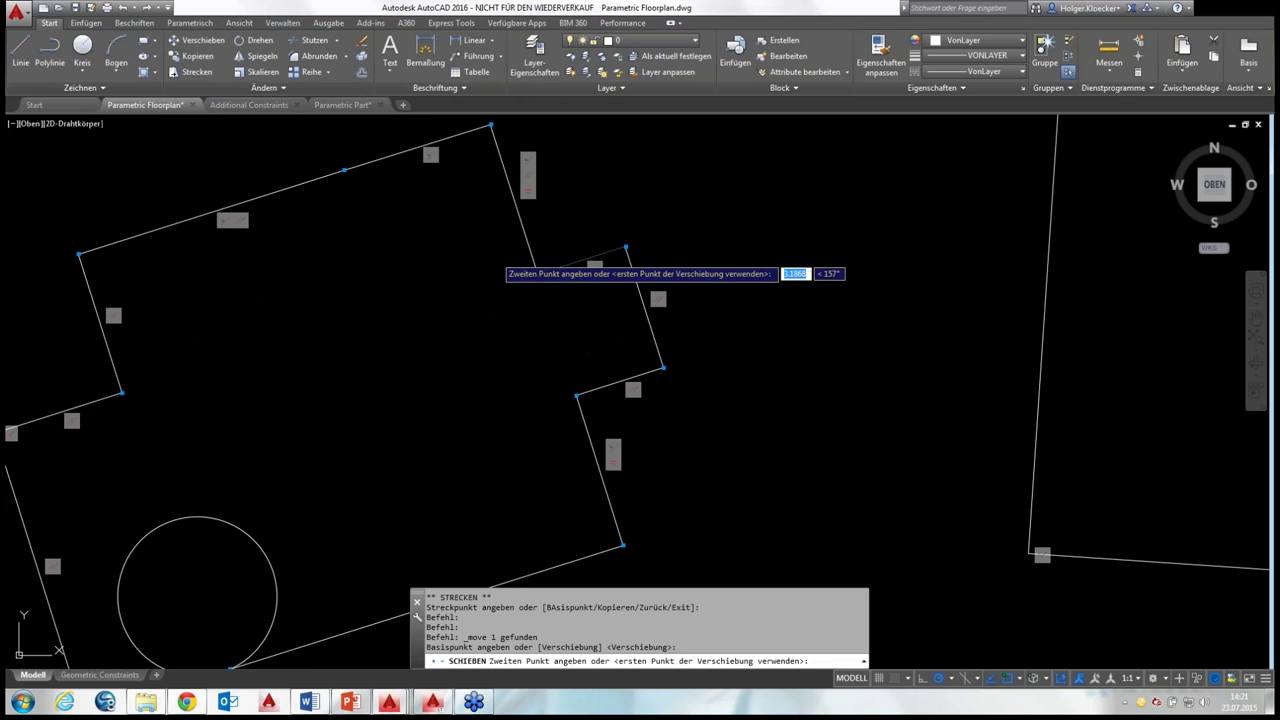
pyautogui.press('Escape')
pyautogui.press('Escape')
pyautogui.moveTo(491, 200); pyautogui.dragTo(533, 224, button='middle')
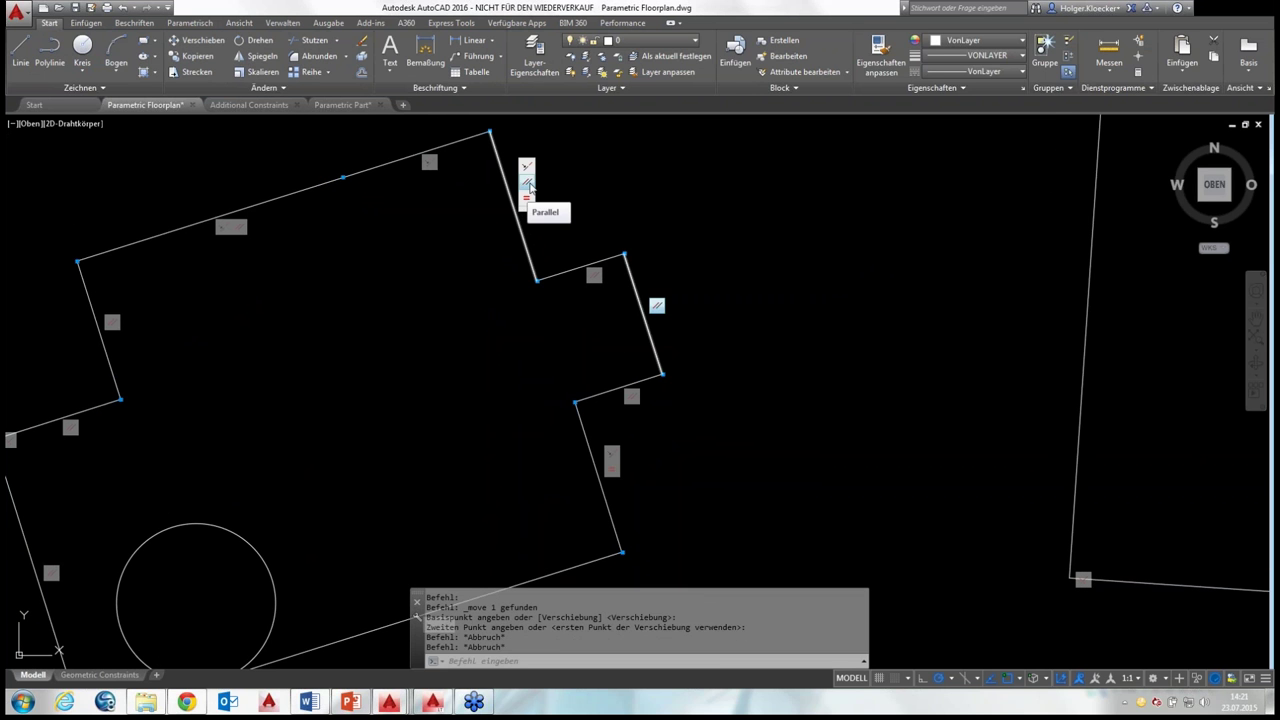
pyautogui.scroll(-3, 606, 209)
pyautogui.moveTo(500, 405); pyautogui.dragTo(543, 414, button='middle')
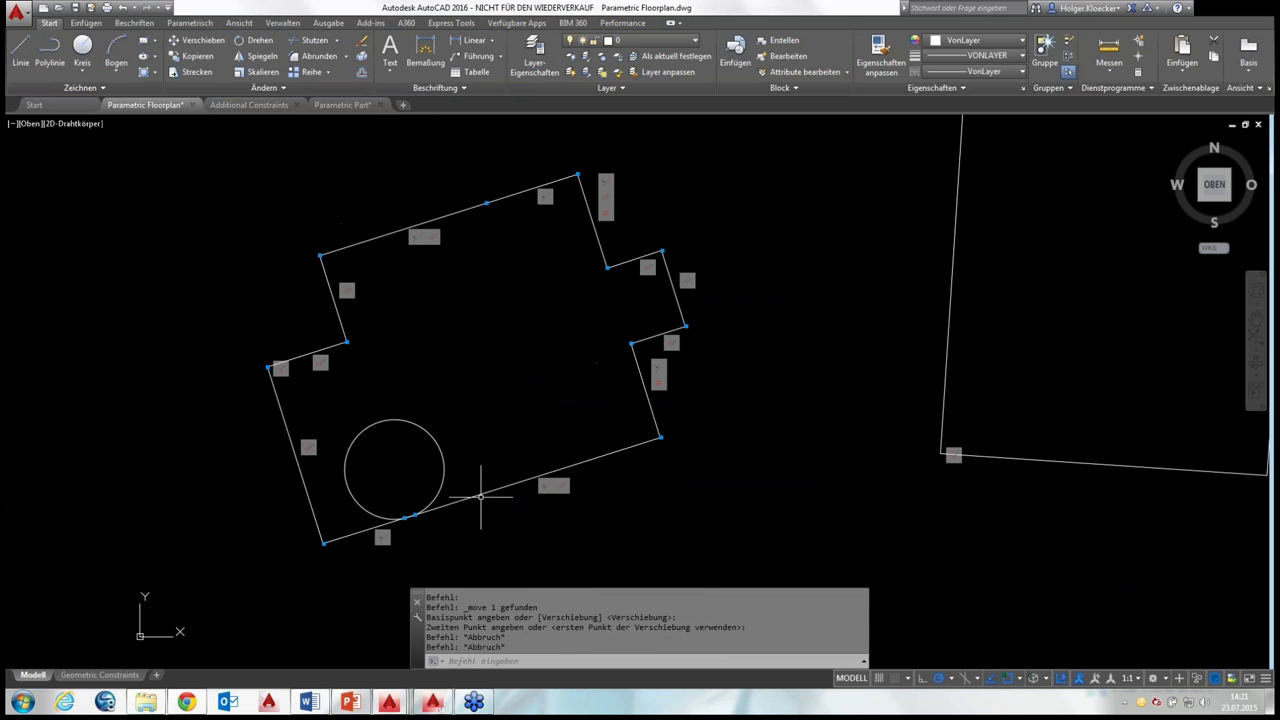
# Switch to the Parametrisch ribbon tab and recentre the floor plan in the view
pyautogui.moveTo(439, 397); pyautogui.dragTo(435, 409, button='middle')
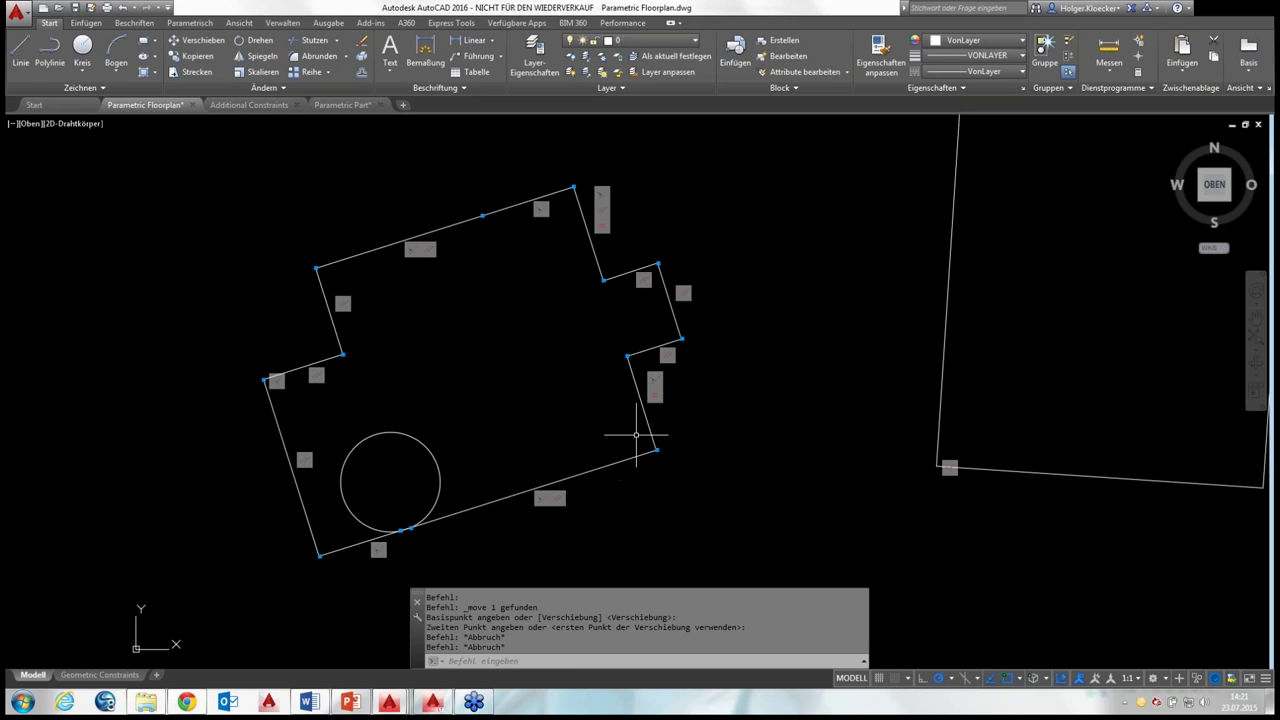
pyautogui.click(199, 24)
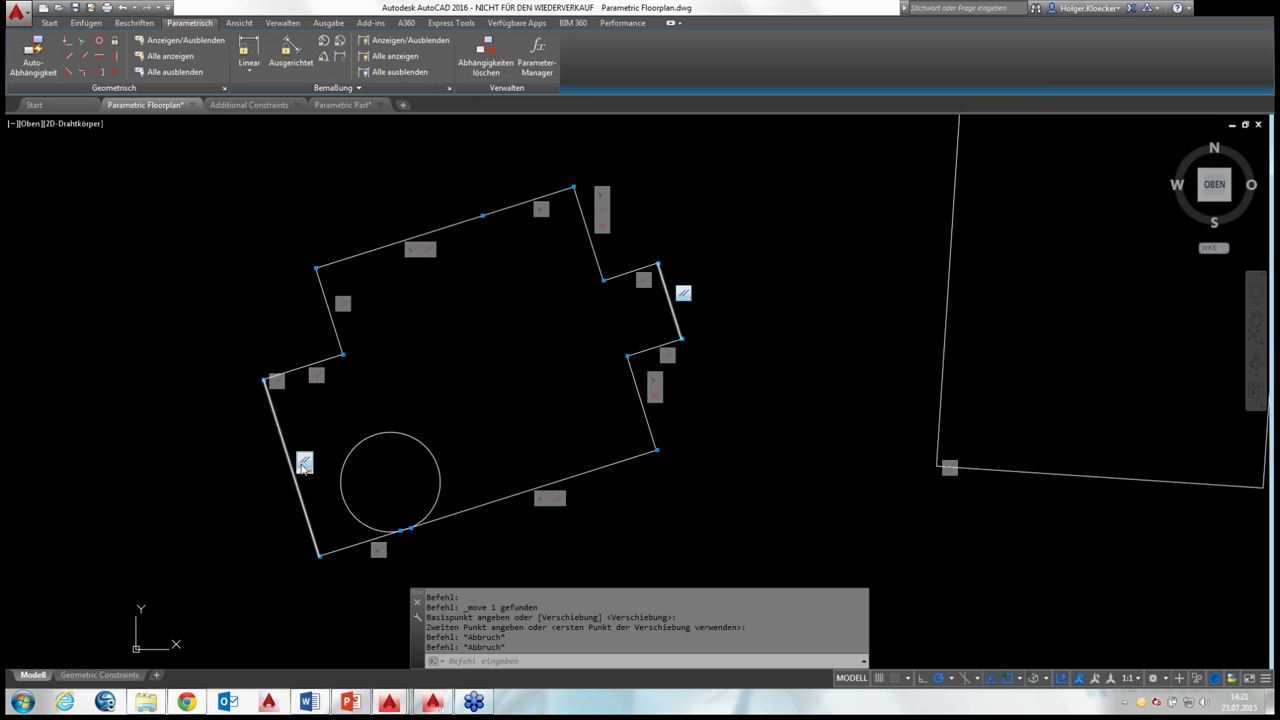
pyautogui.scroll(-2, 398, 378)
pyautogui.moveTo(426, 364); pyautogui.dragTo(376, 356, button='middle')
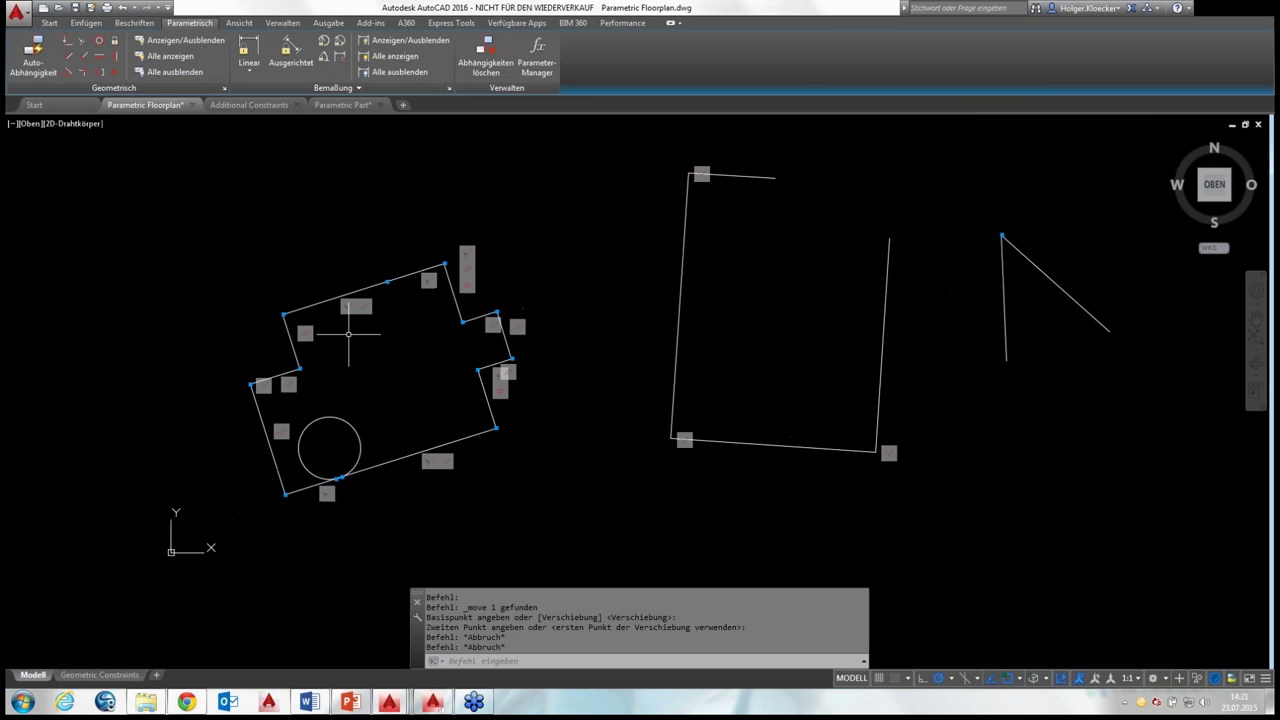
pyautogui.scroll(2, 348, 333)
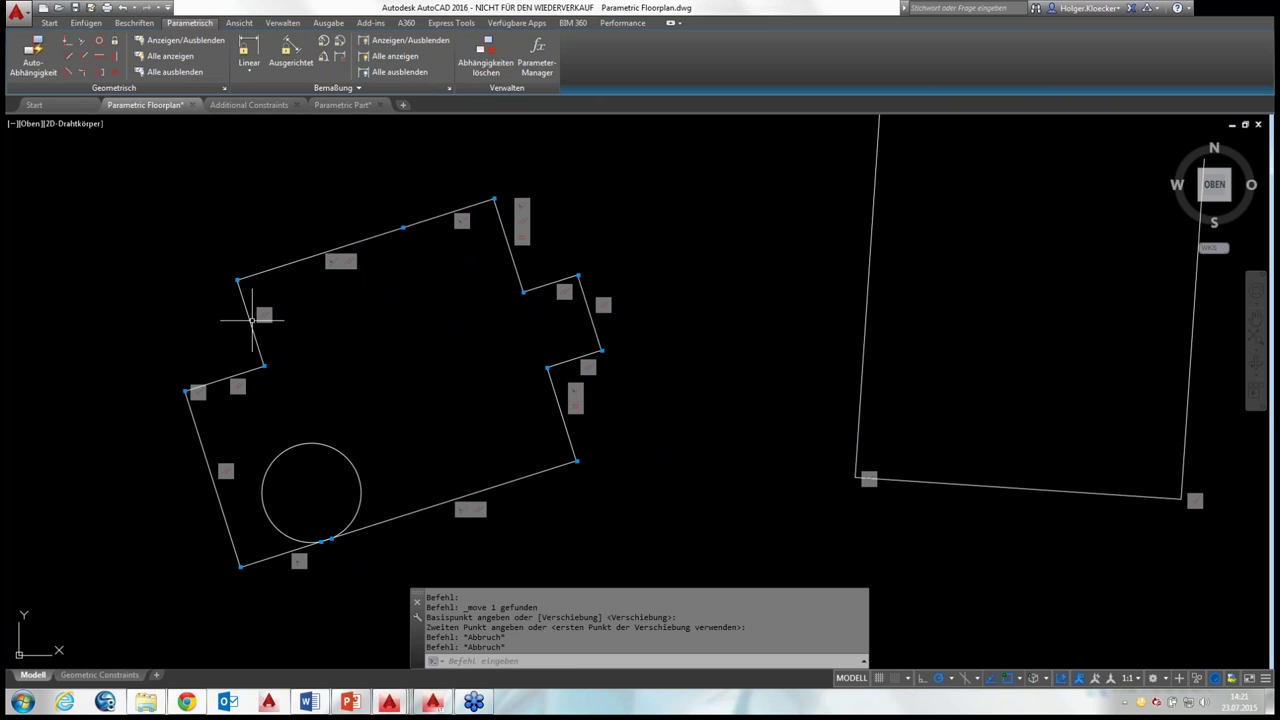
# Hide every geometric constraint icon with Alle ausblenden, leaving the plain outline and circle
pyautogui.rightClick(266, 319)
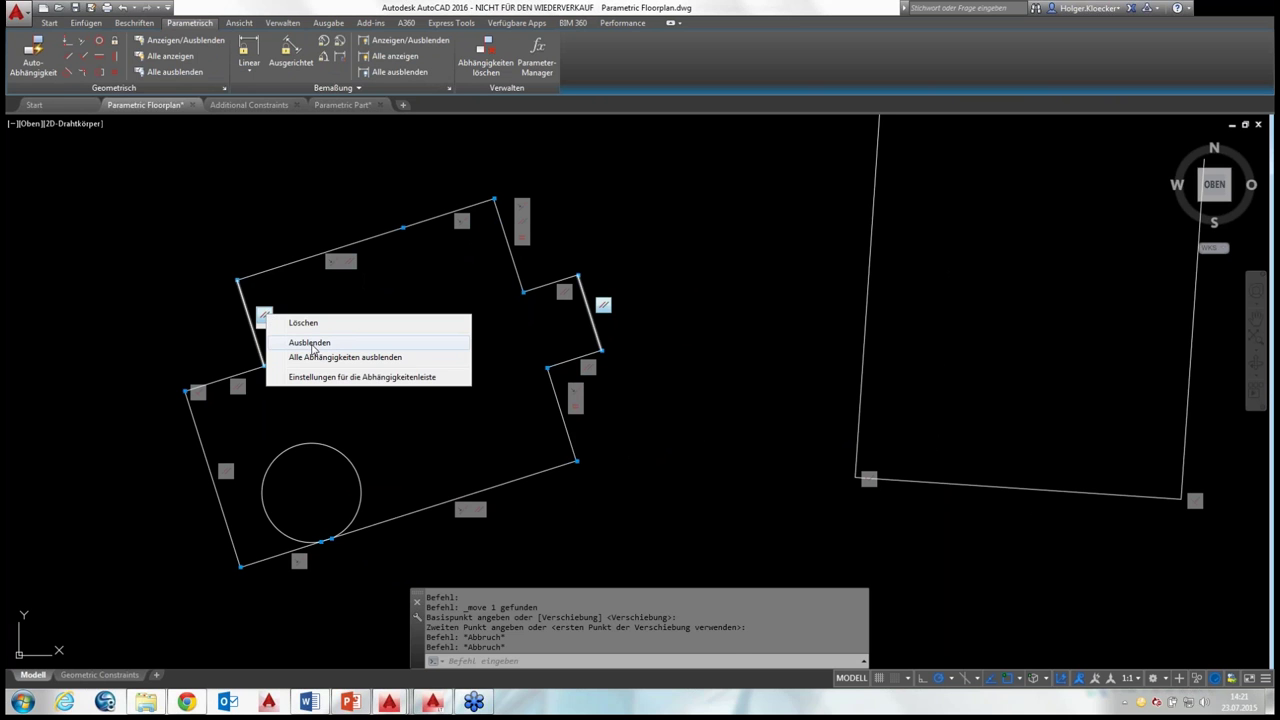
pyautogui.click(194, 306)
pyautogui.click(207, 312)
pyautogui.click(183, 258)
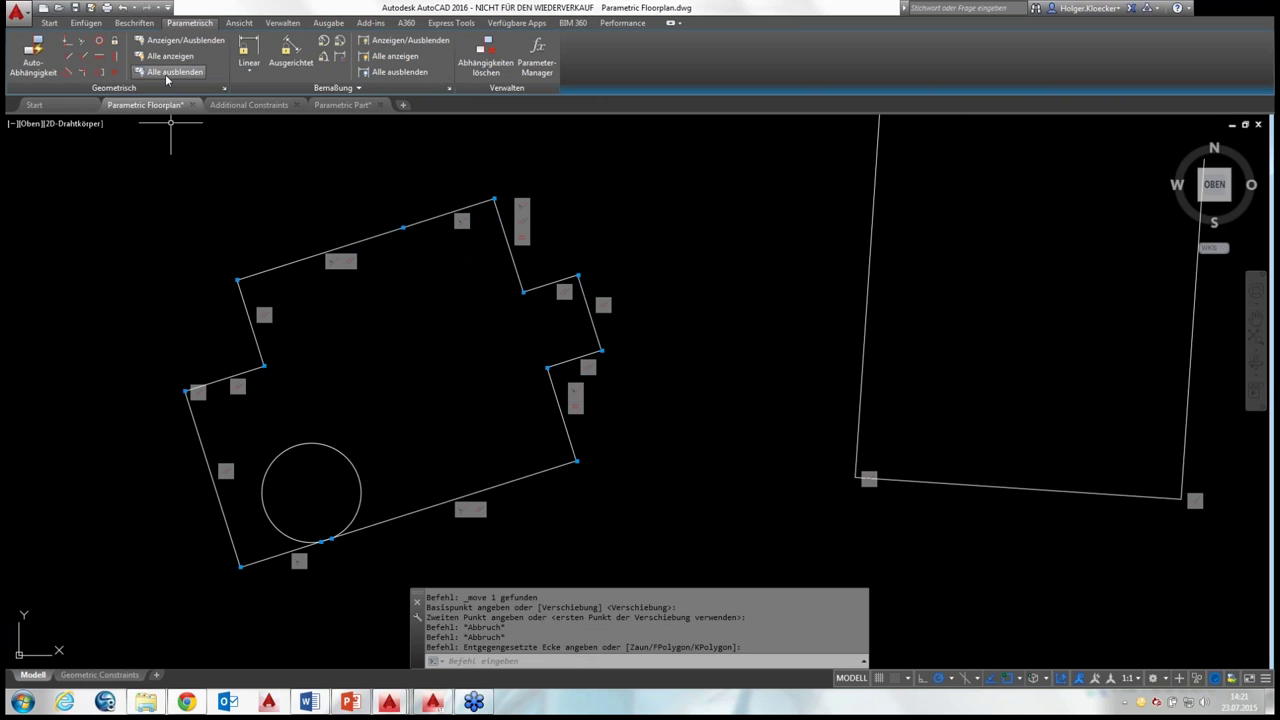
pyautogui.click(165, 74)
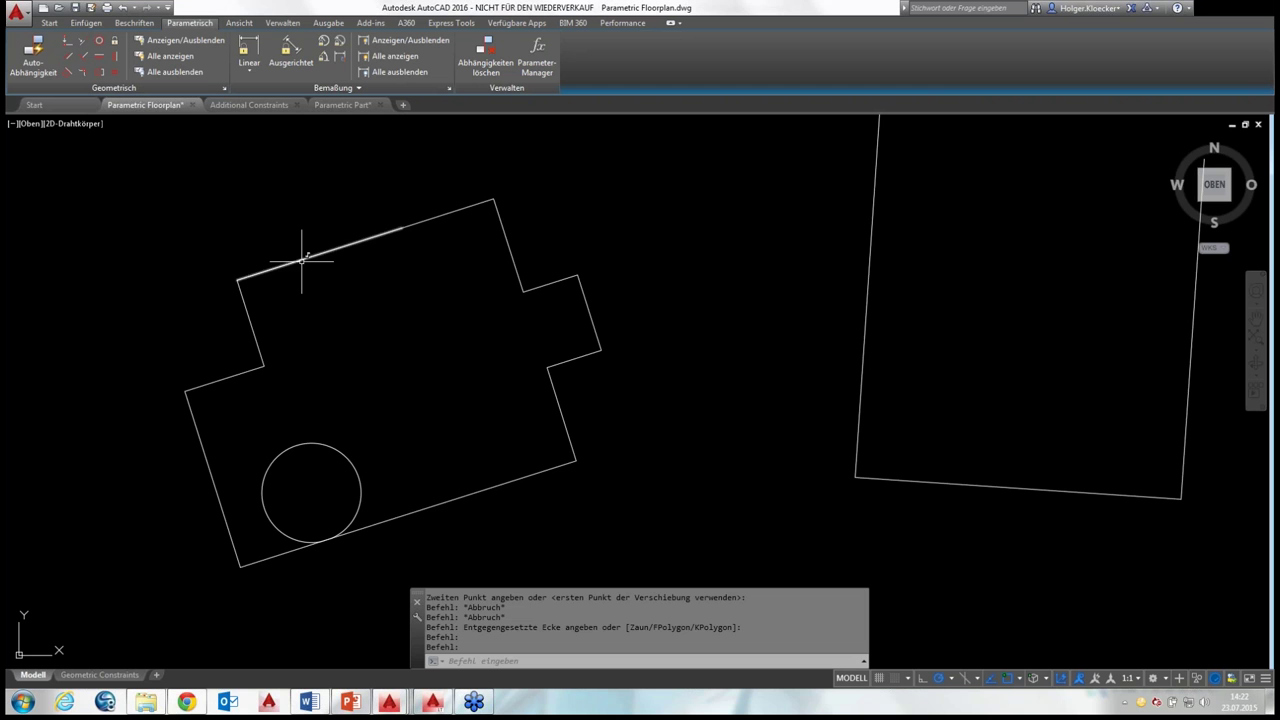
# Try stretching the upper-left edge's right endpoint, then cancel that stretch
pyautogui.click(300, 260)
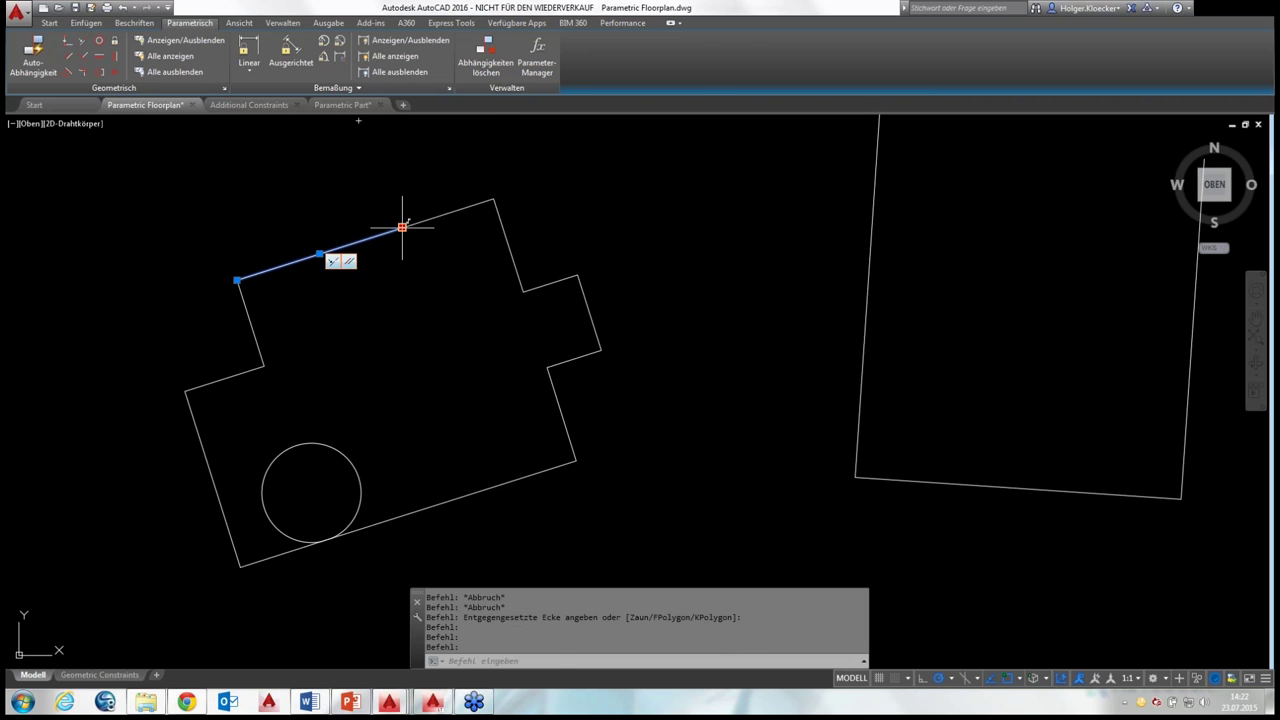
pyautogui.click(402, 227)
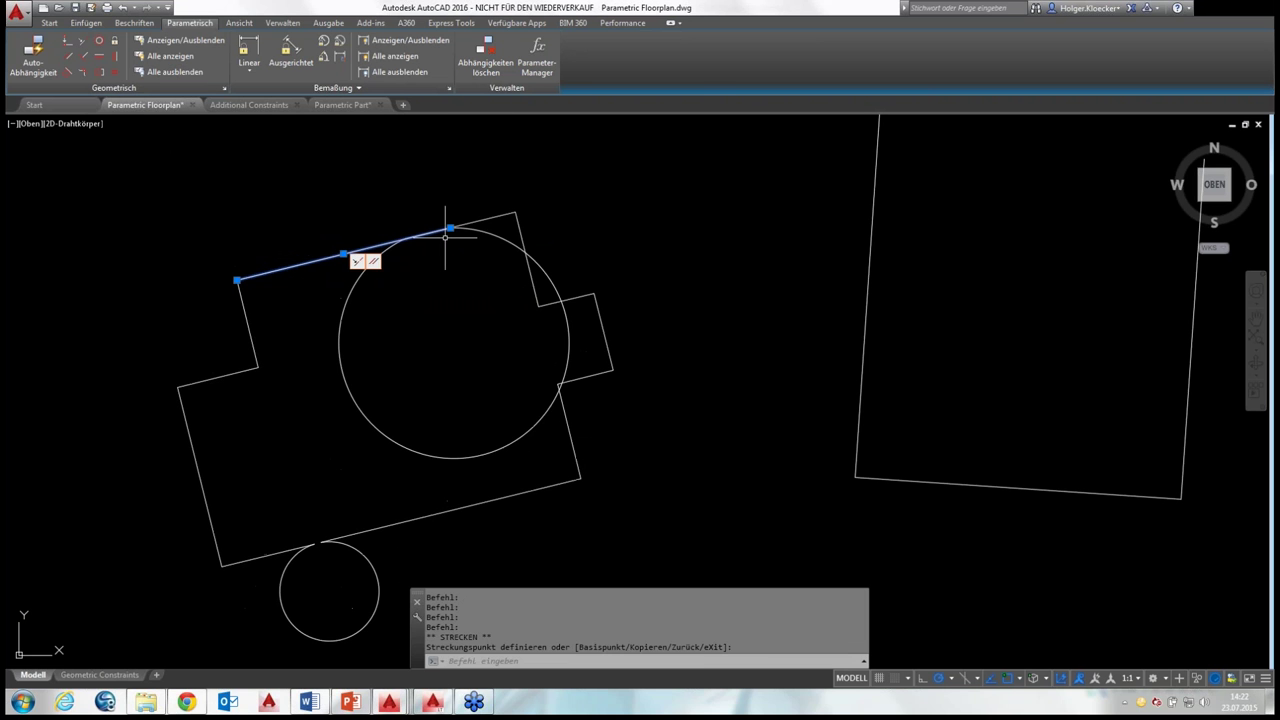
pyautogui.click(445, 233)
pyautogui.click(428, 230)
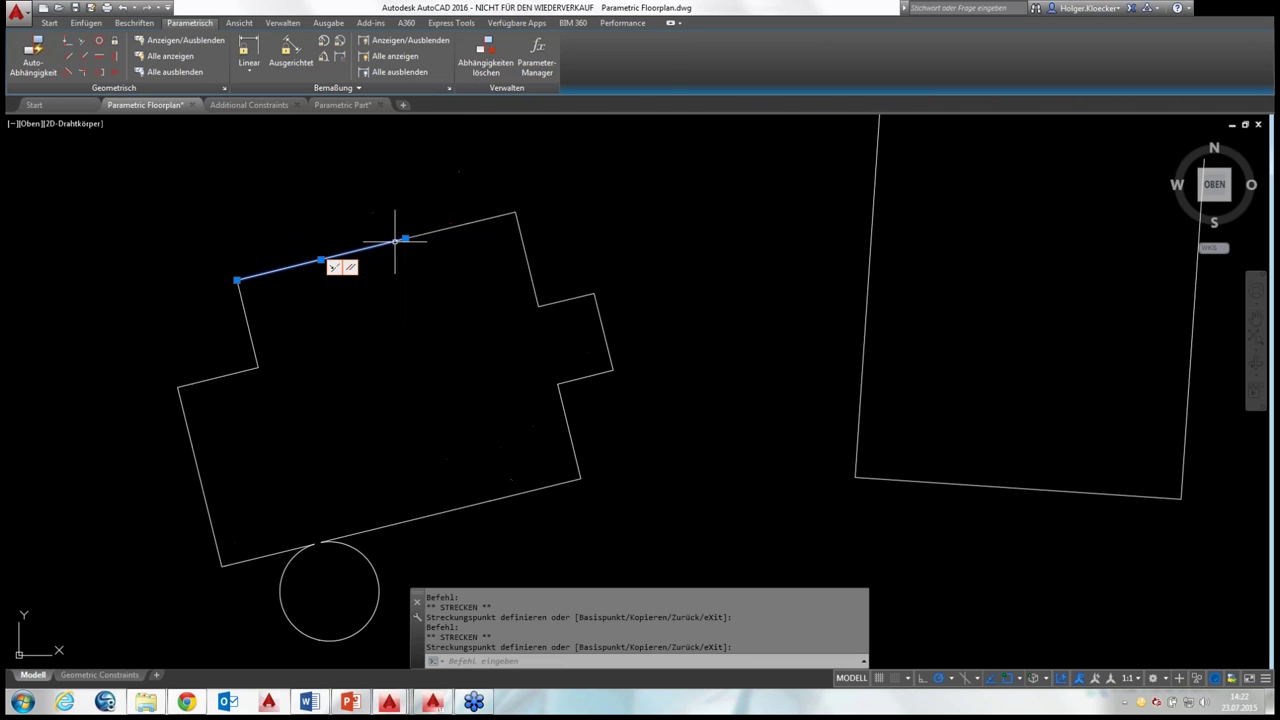
pyautogui.press('Escape')
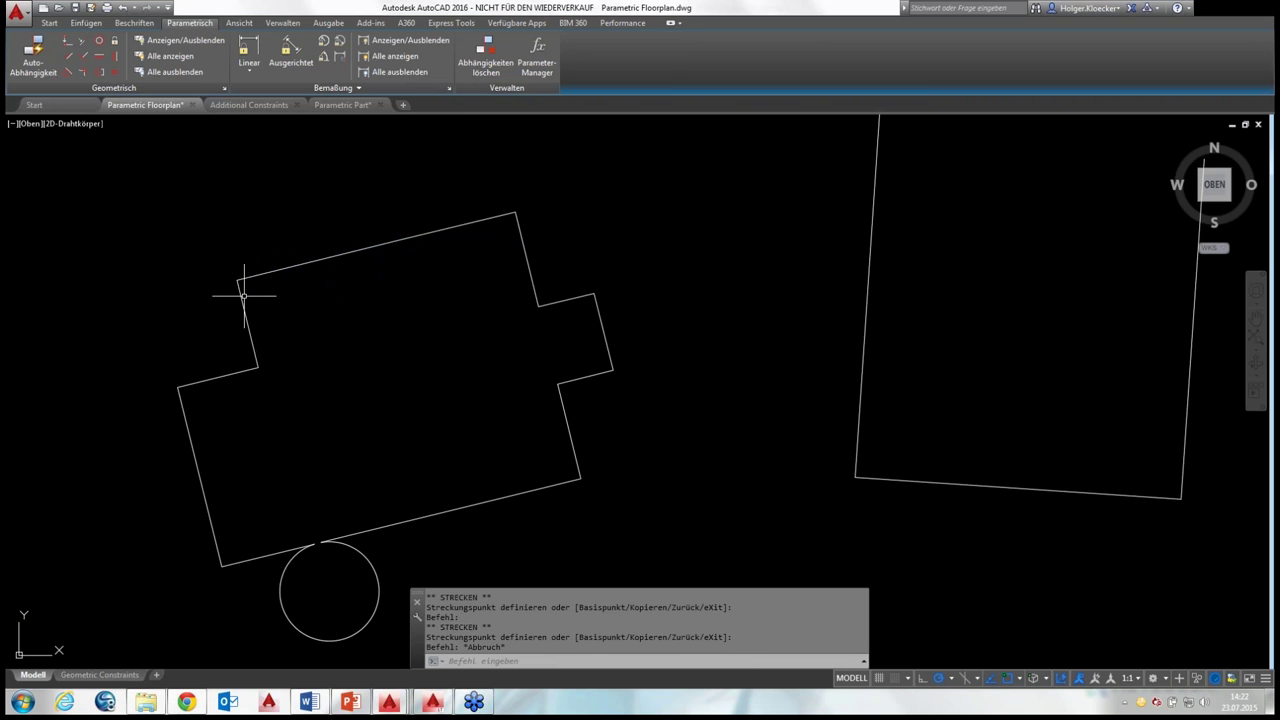
# Stretch the top corner of the short left edge leftward to reshape the outline
pyautogui.click(243, 290)
pyautogui.click(237, 280)
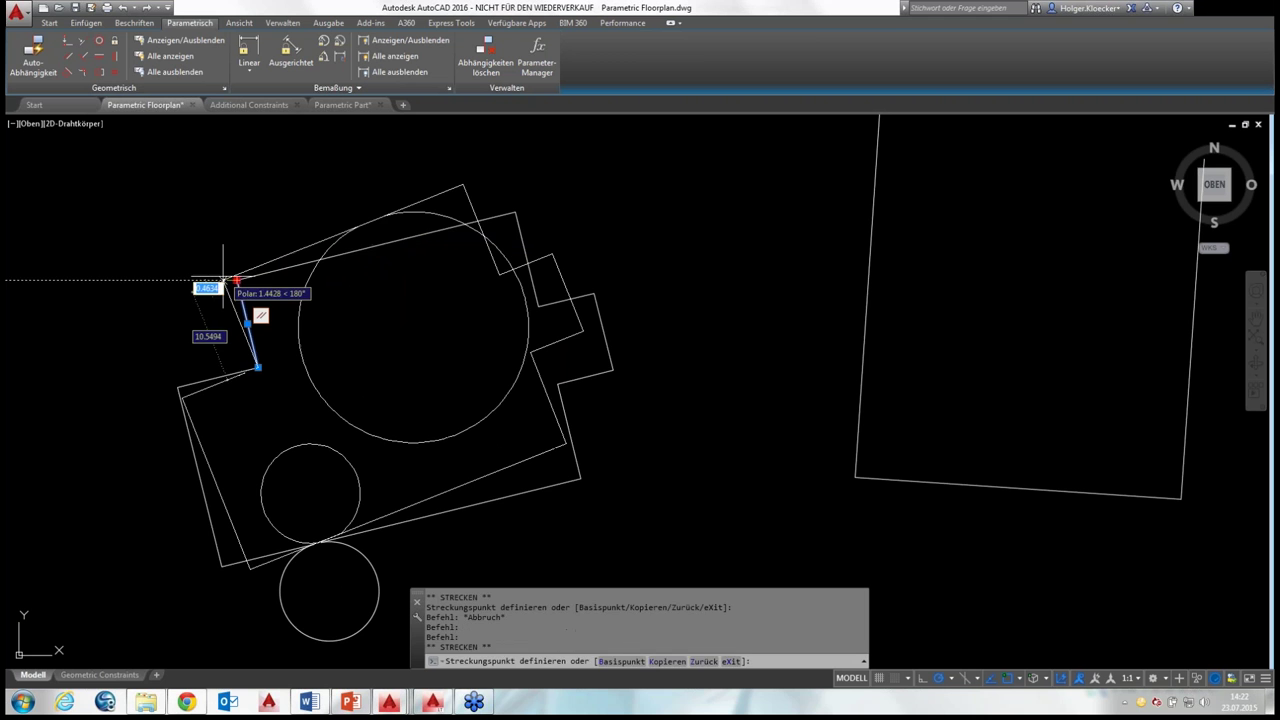
pyautogui.click(223, 280)
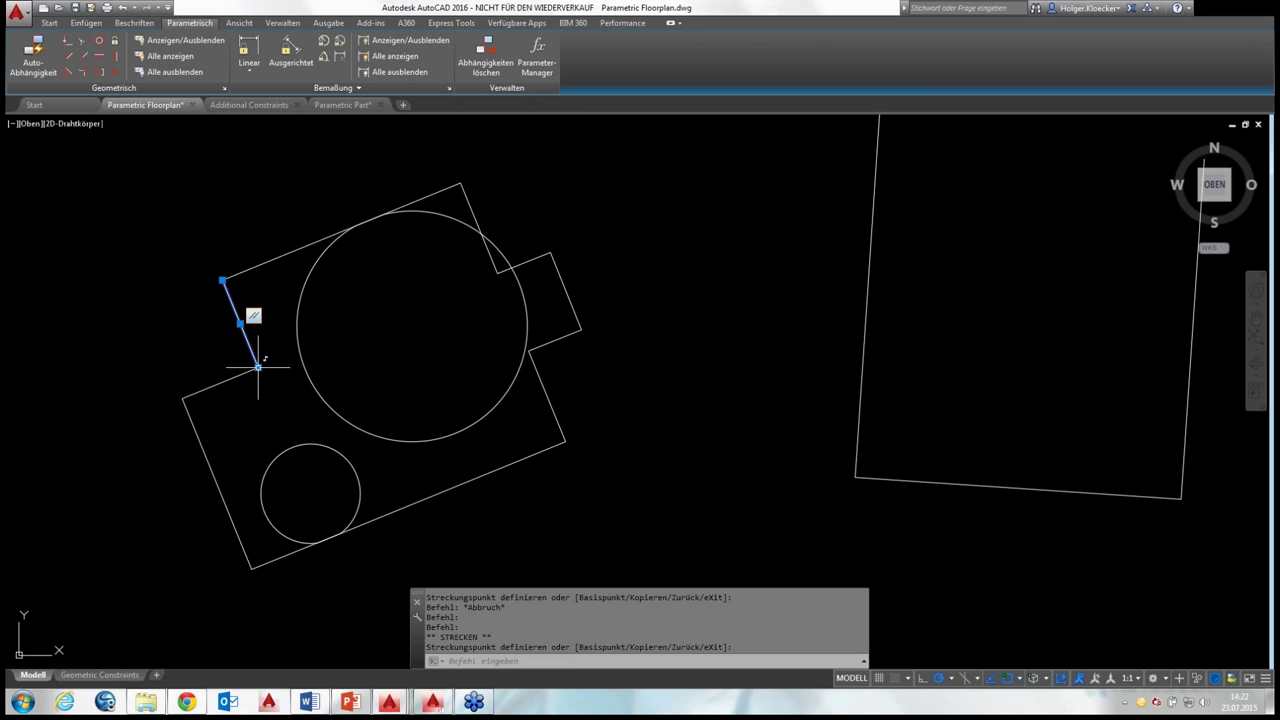
pyautogui.press('Escape')
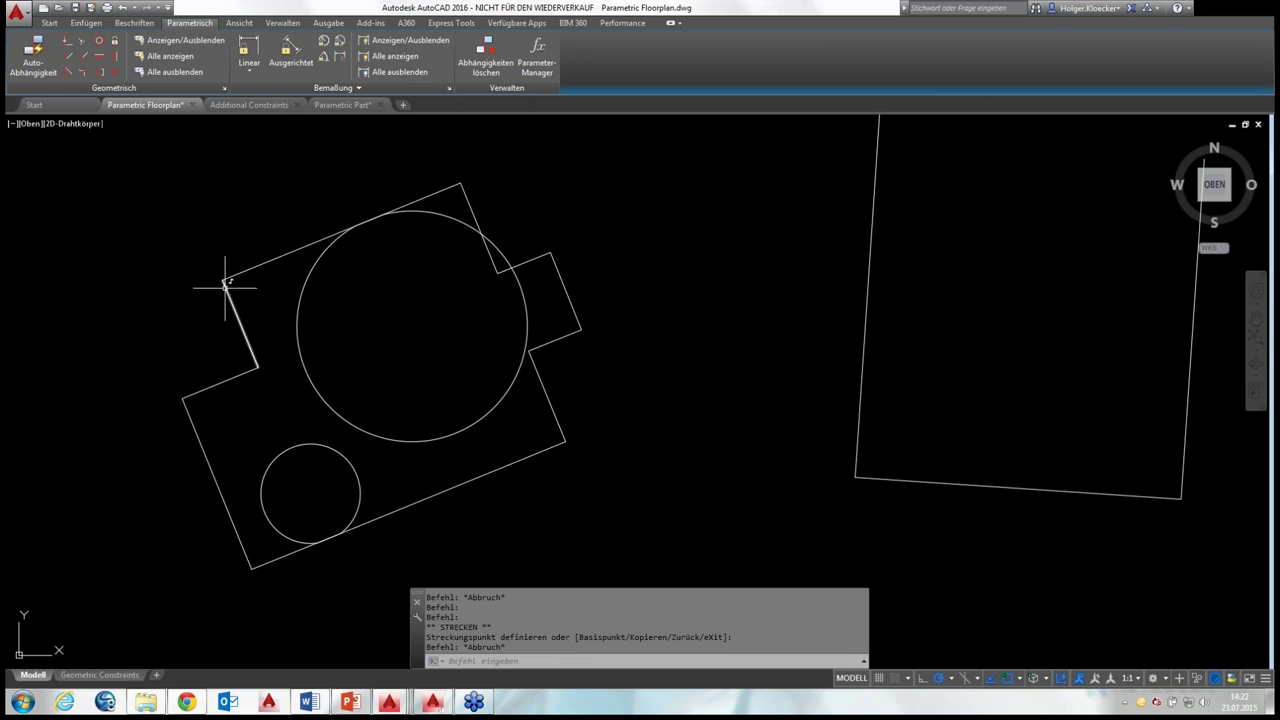
pyautogui.moveTo(300, 250)
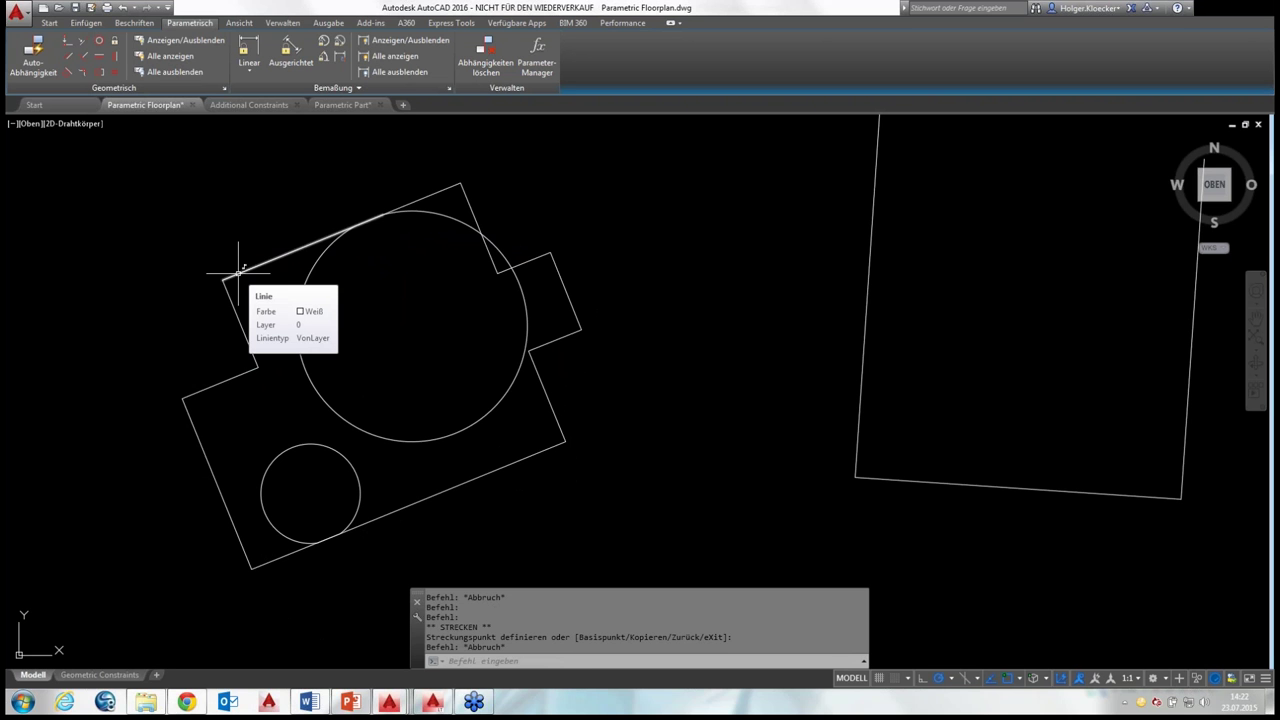
pyautogui.press('Escape')
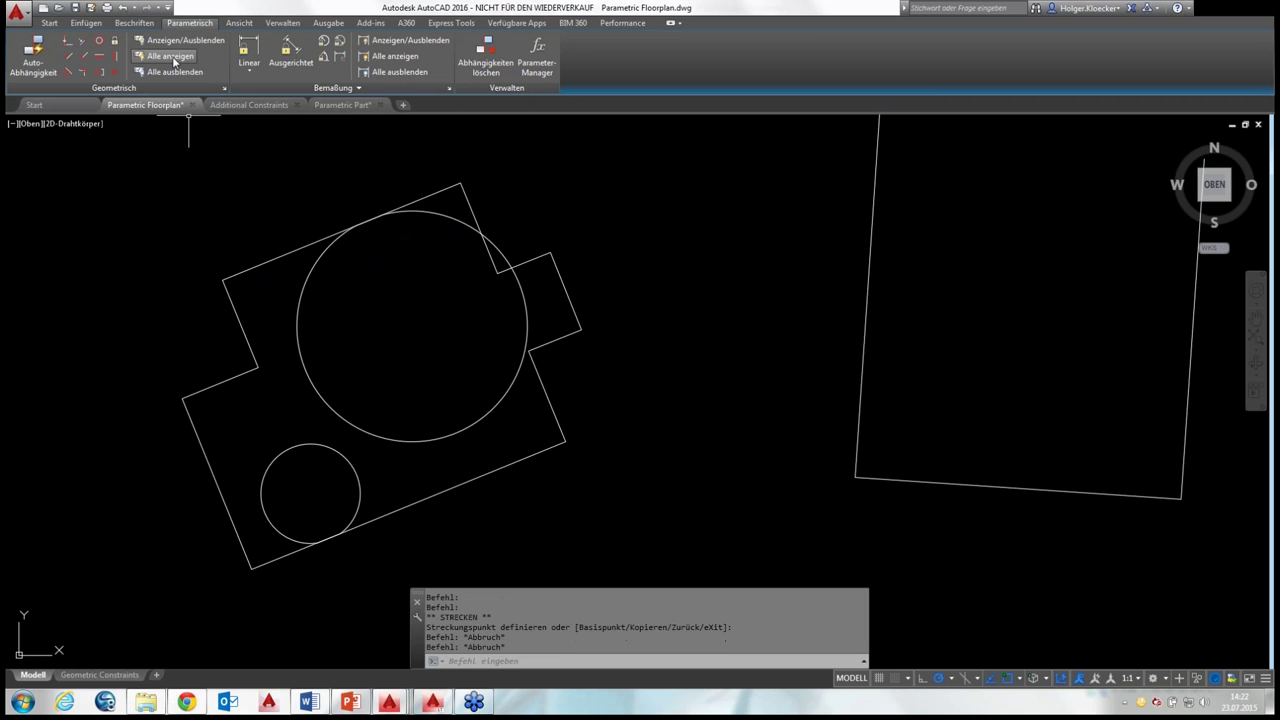
# Show all geometric constraint icons again with Alle anzeigen and pan the drawing
pyautogui.click(173, 57)
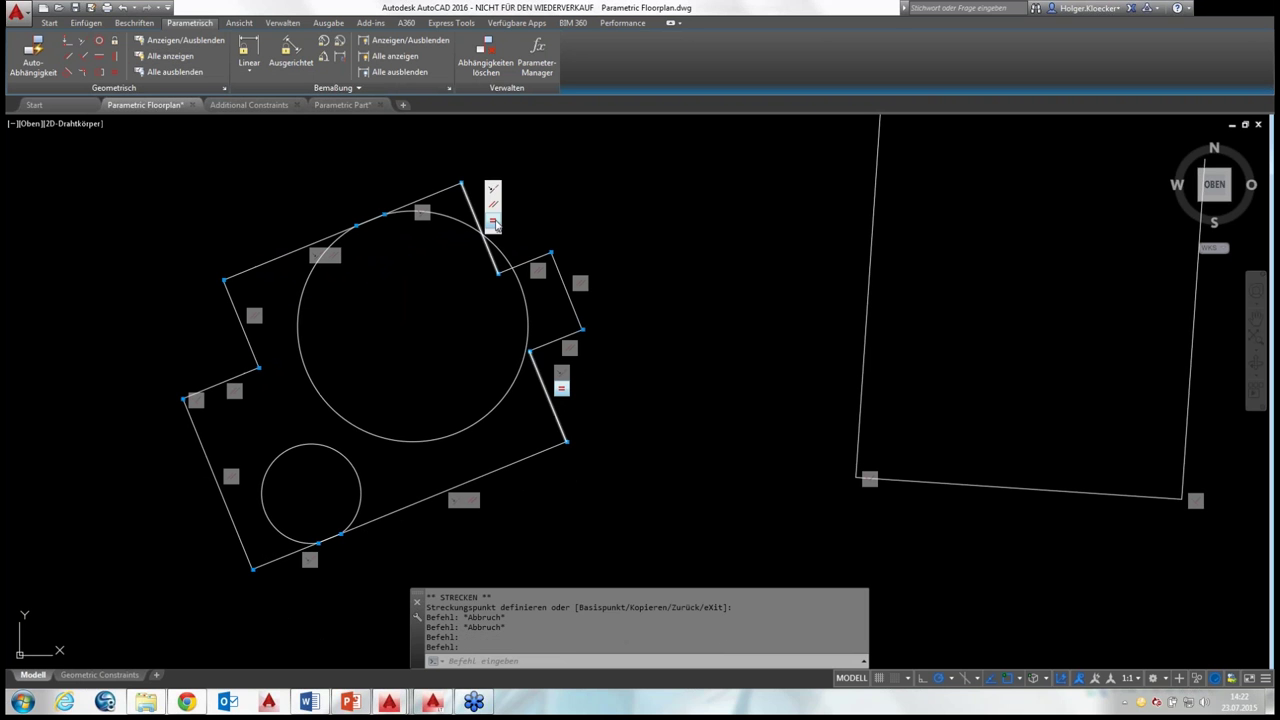
pyautogui.moveTo(486, 231); pyautogui.dragTo(539, 200, button='middle')
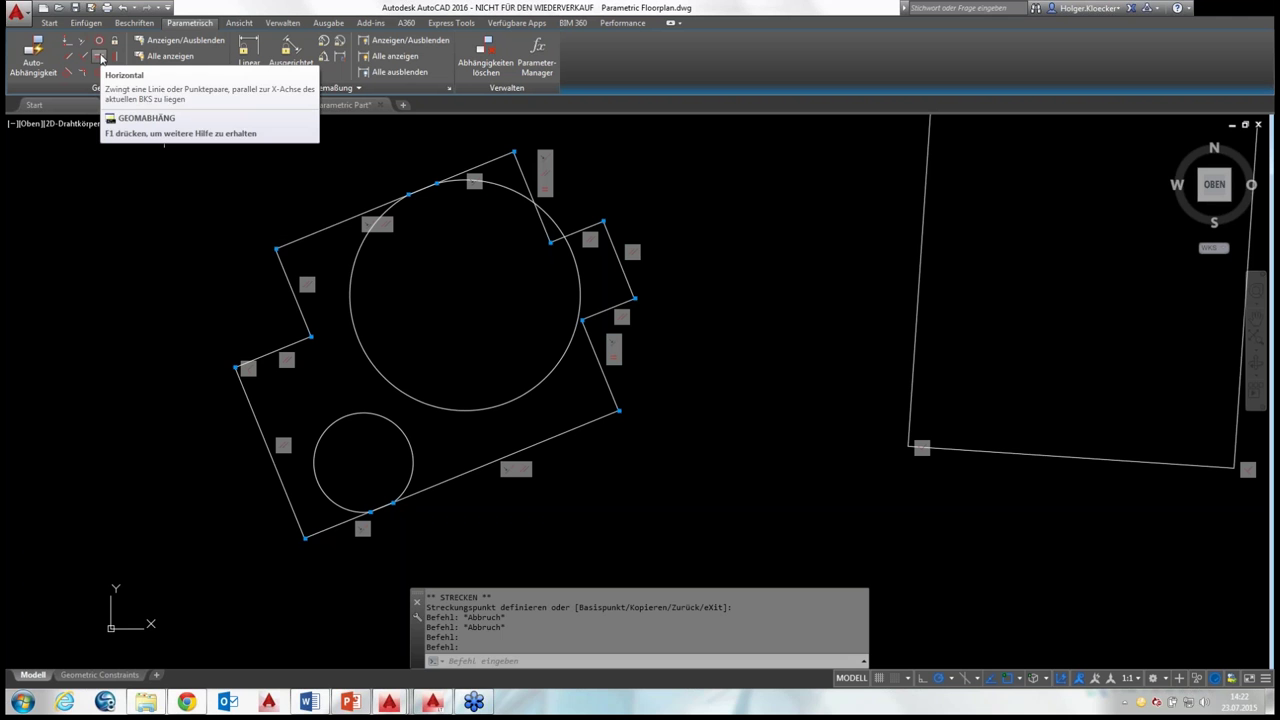
# Make the bottom edge horizontal and stretch the right vertical wall outward
pyautogui.click(101, 58)
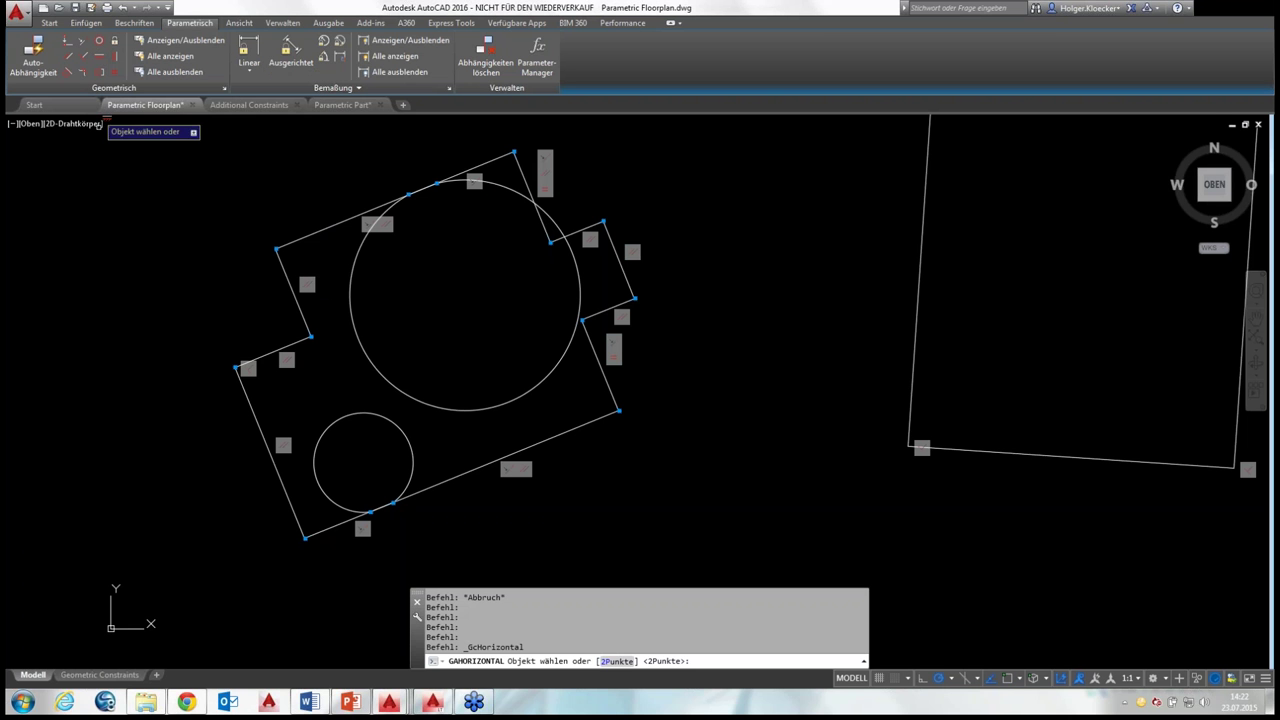
pyautogui.click(327, 528)
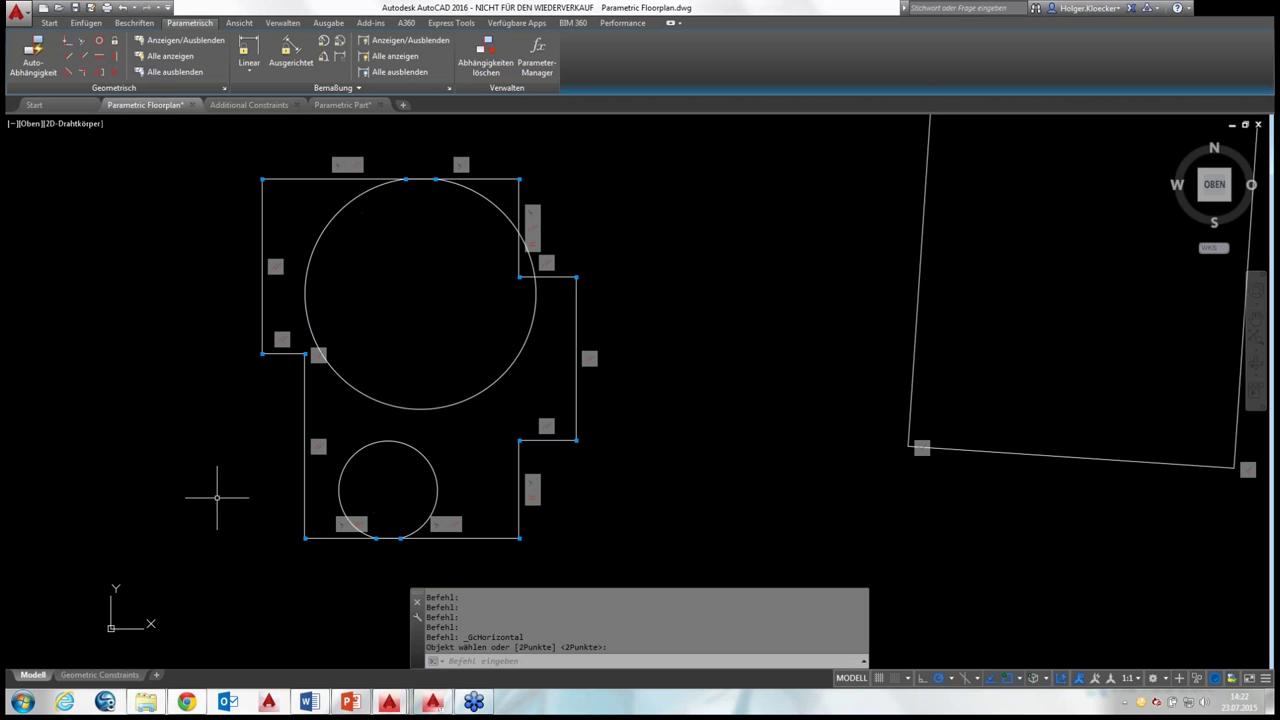
pyautogui.click(575, 380)
pyautogui.click(576, 358)
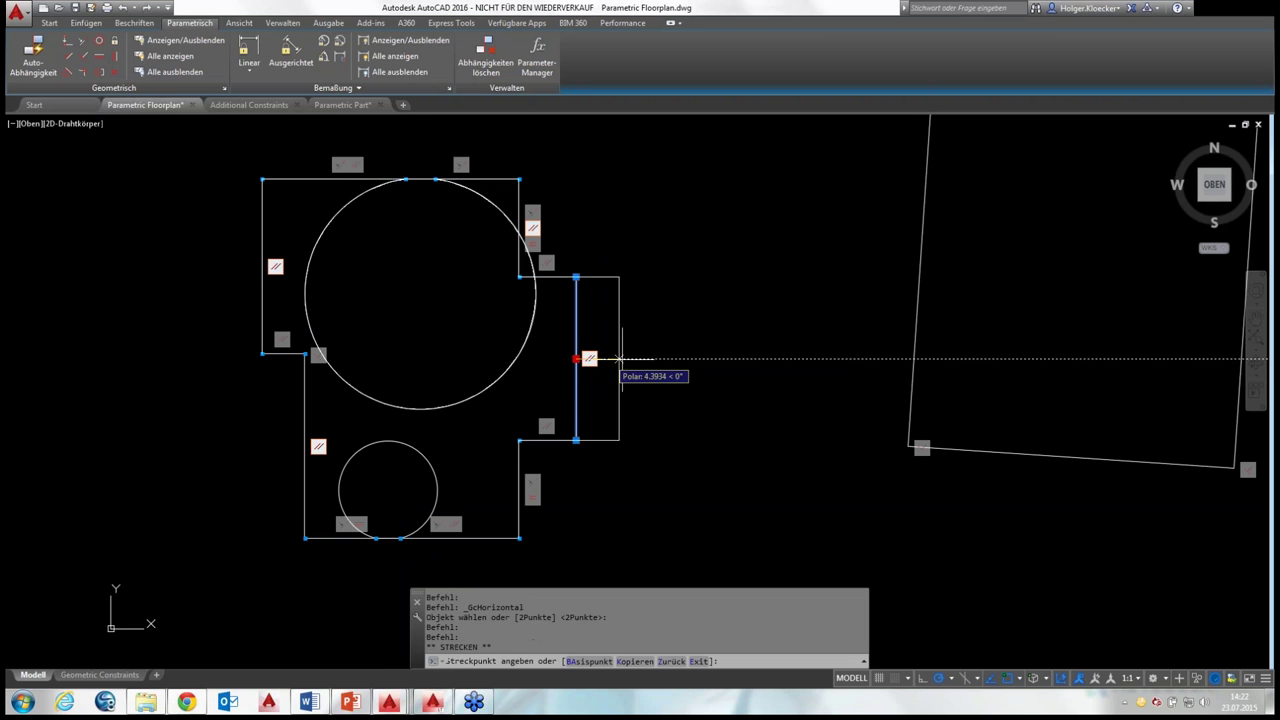
pyautogui.click(715, 358)
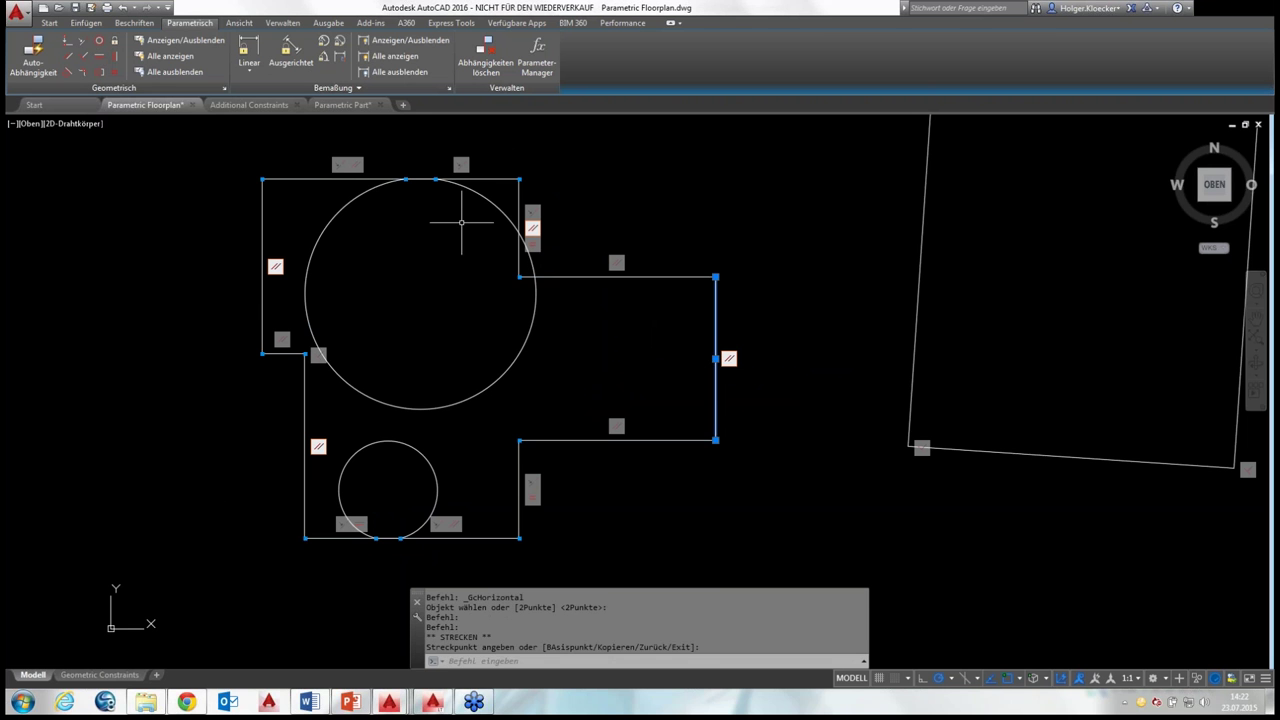
# Stretch the left vertical edge and the lower-left wall further to the left
pyautogui.click(261, 270)
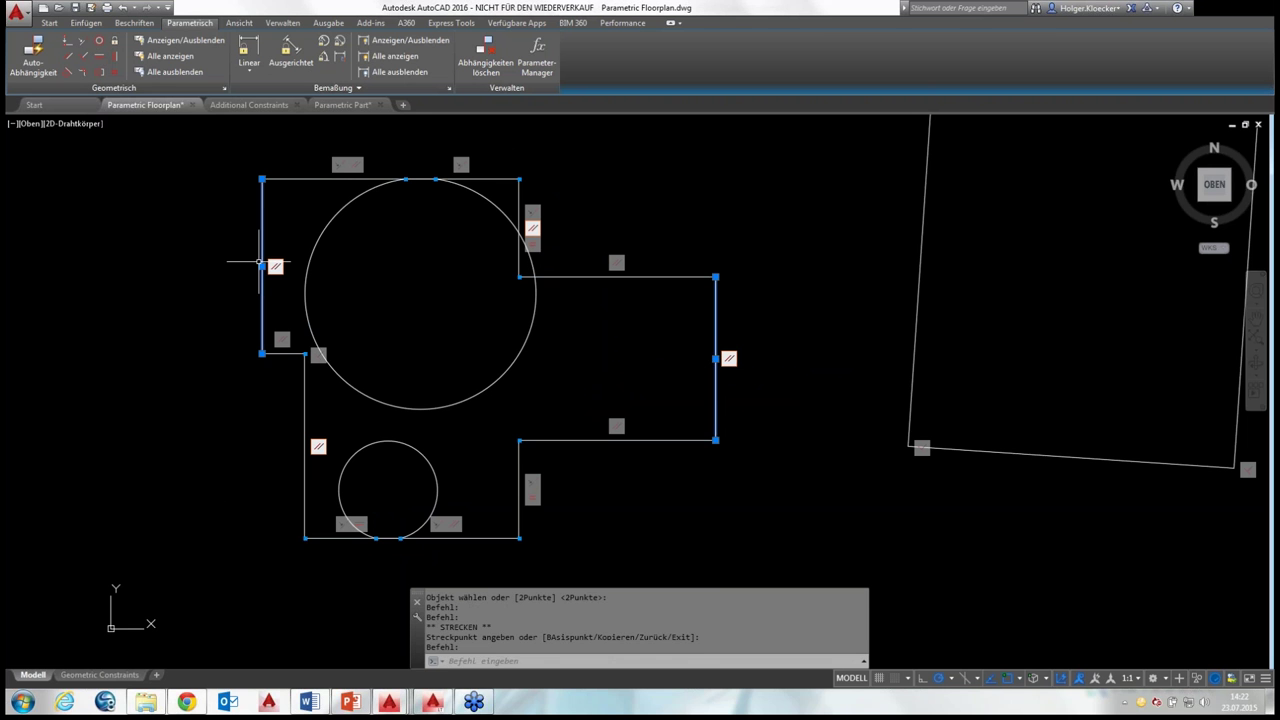
pyautogui.click(261, 266)
pyautogui.click(163, 266)
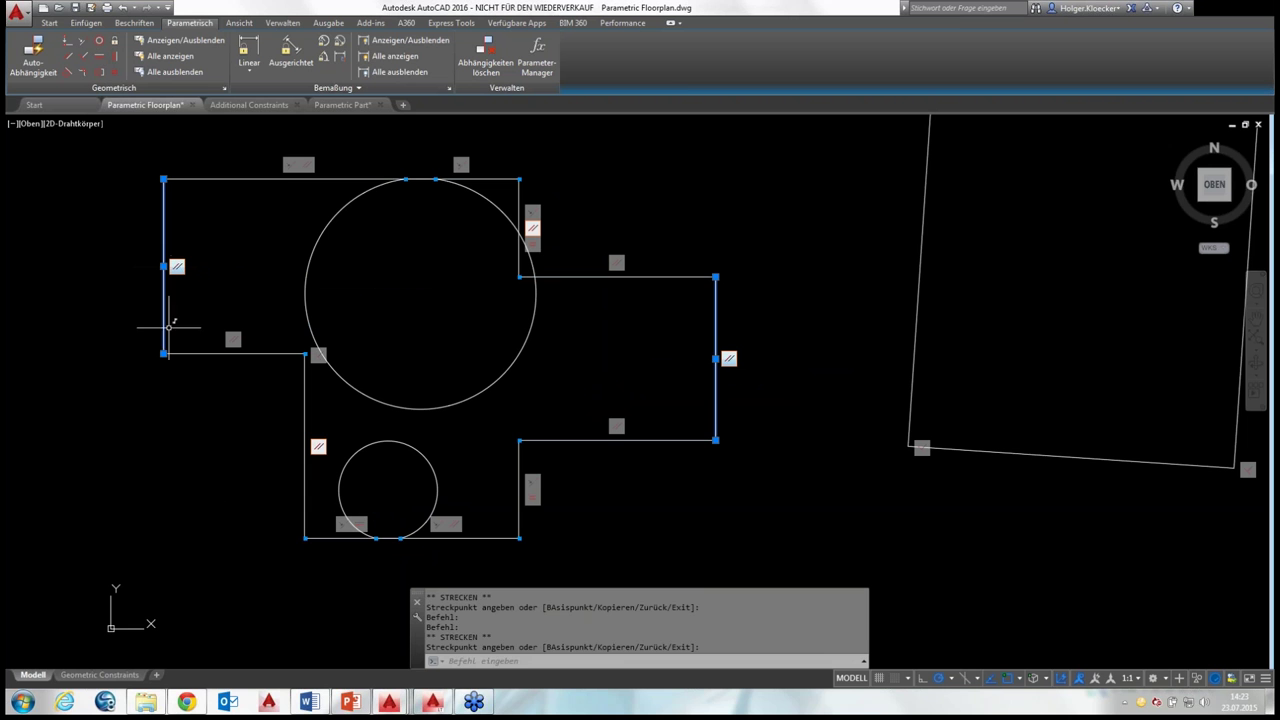
pyautogui.click(305, 446)
pyautogui.click(305, 446)
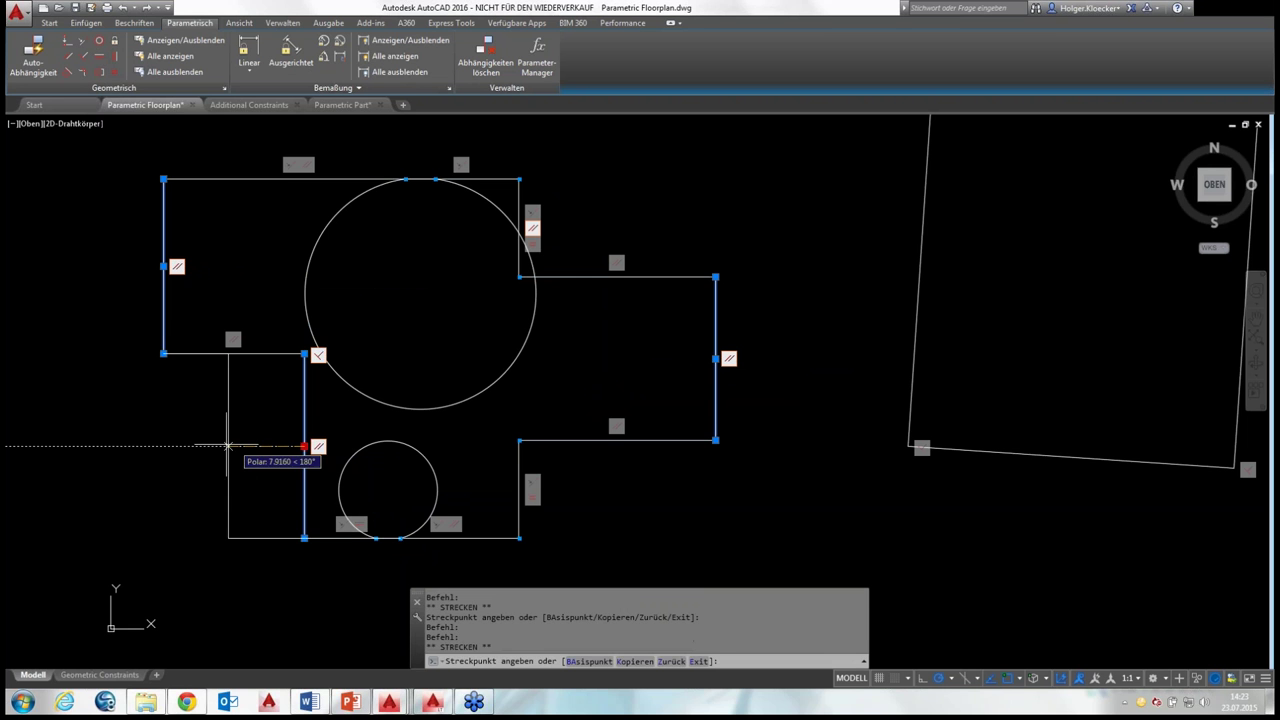
pyautogui.click(201, 446)
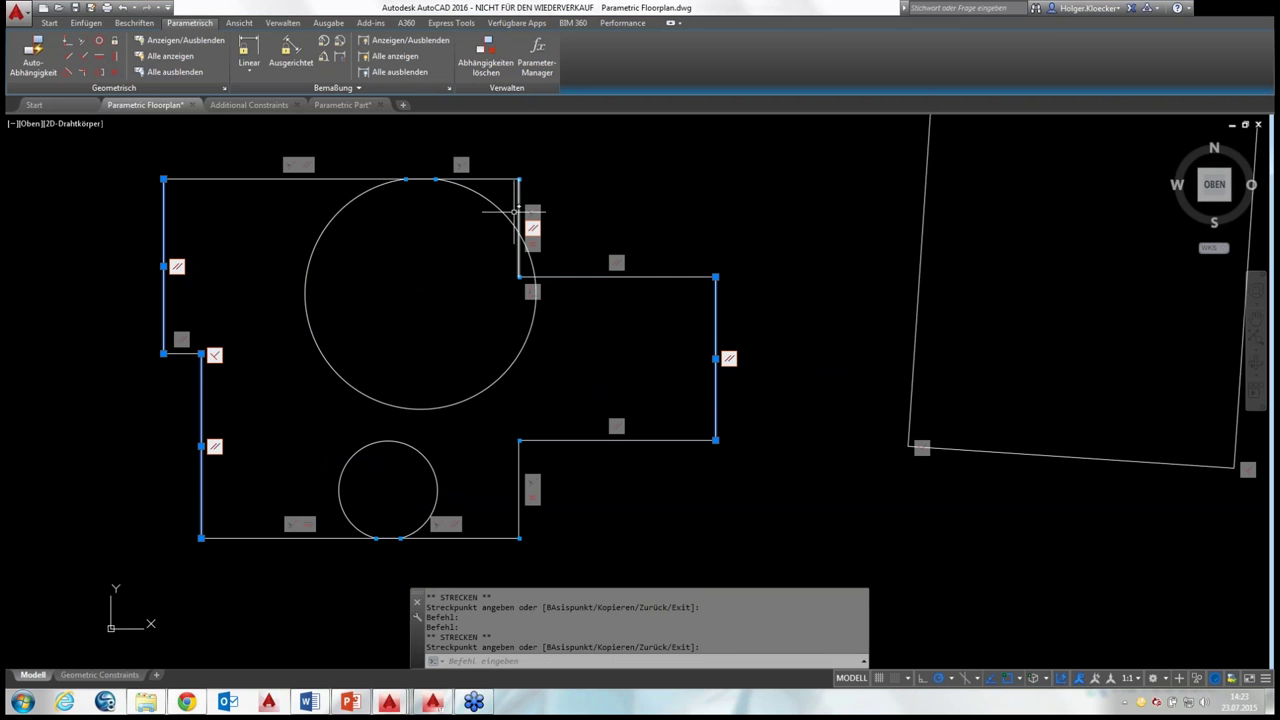
# Drag the large circle's top and bottom grips to reshape it into a shallow arc
pyautogui.click(406, 181)
pyautogui.click(405, 179)
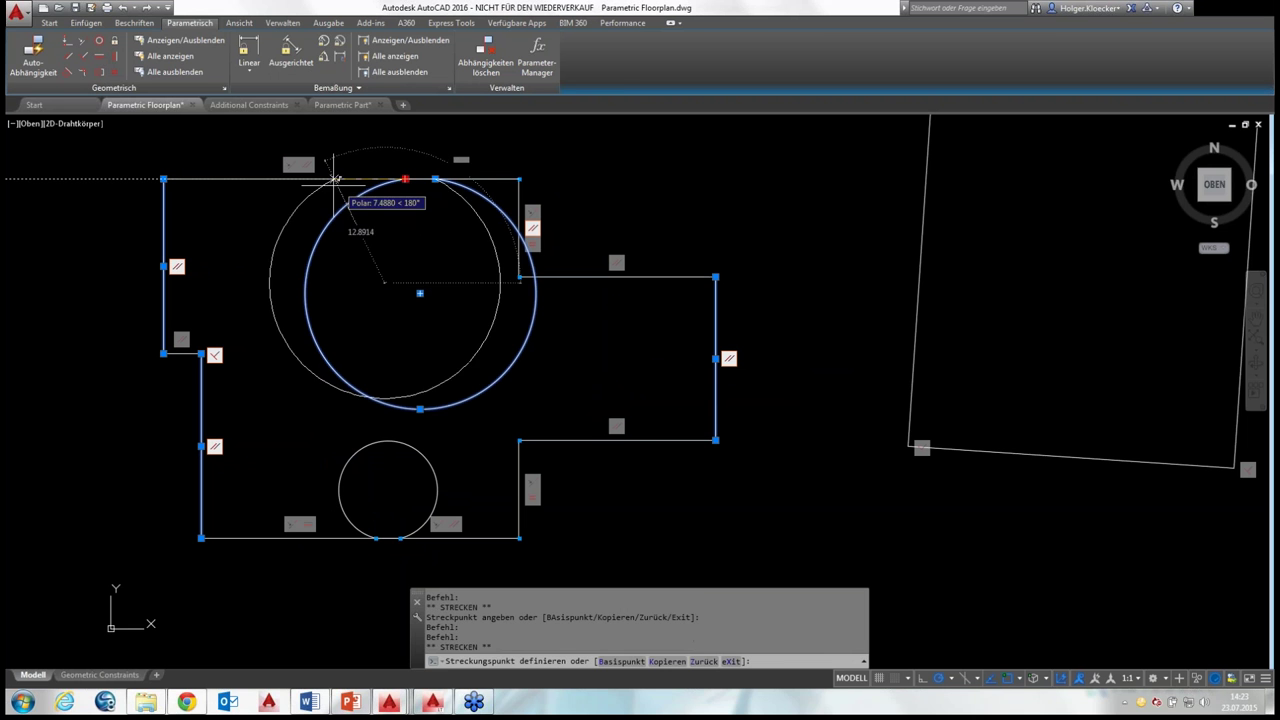
pyautogui.click(268, 185)
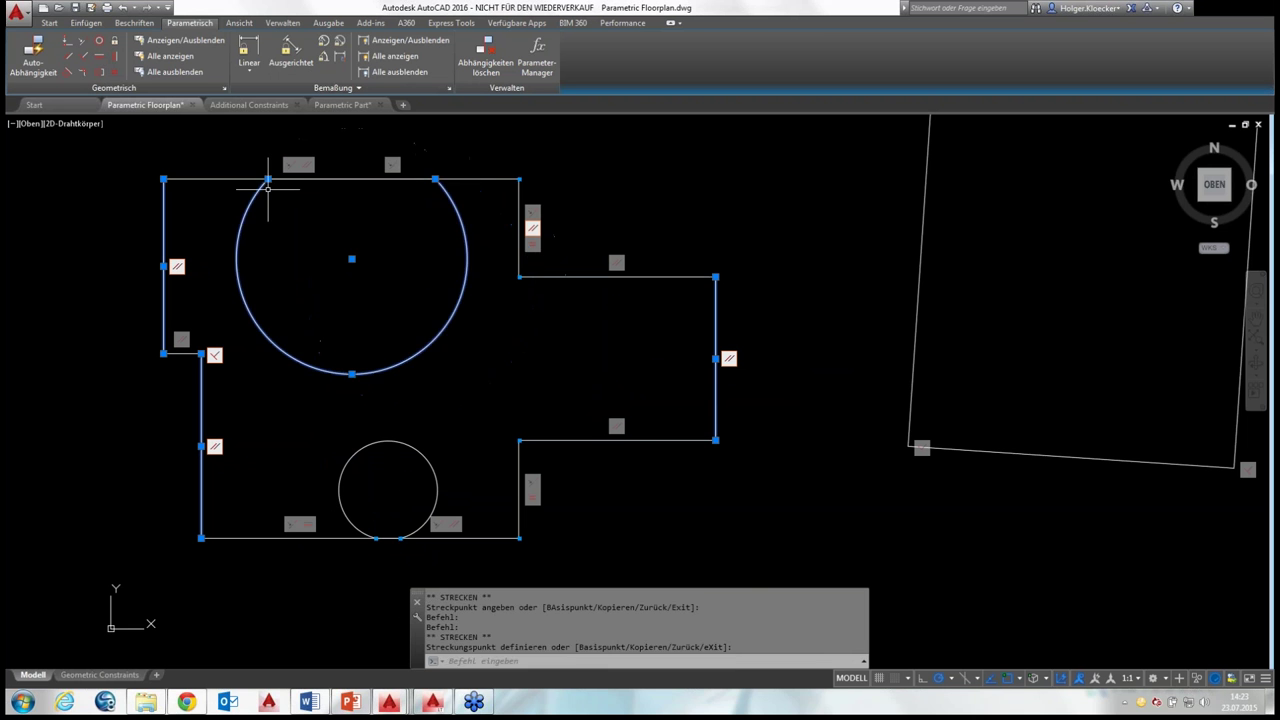
pyautogui.click(351, 373)
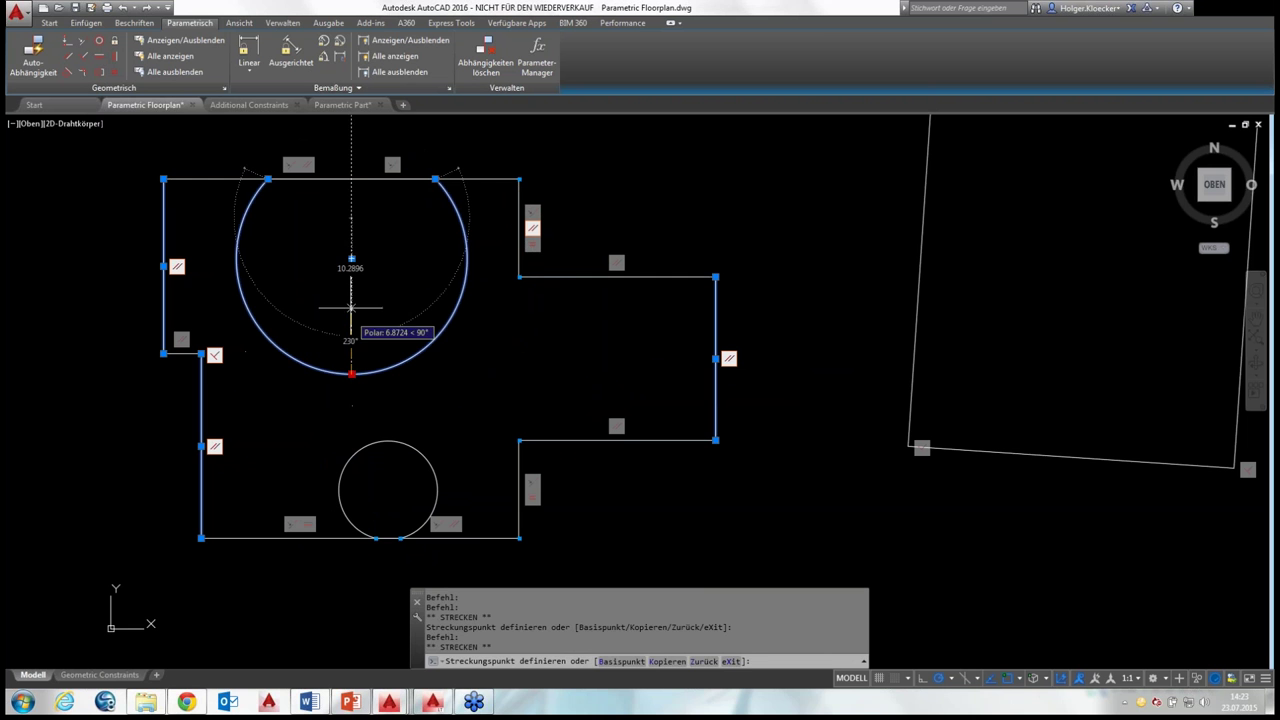
pyautogui.click(351, 215)
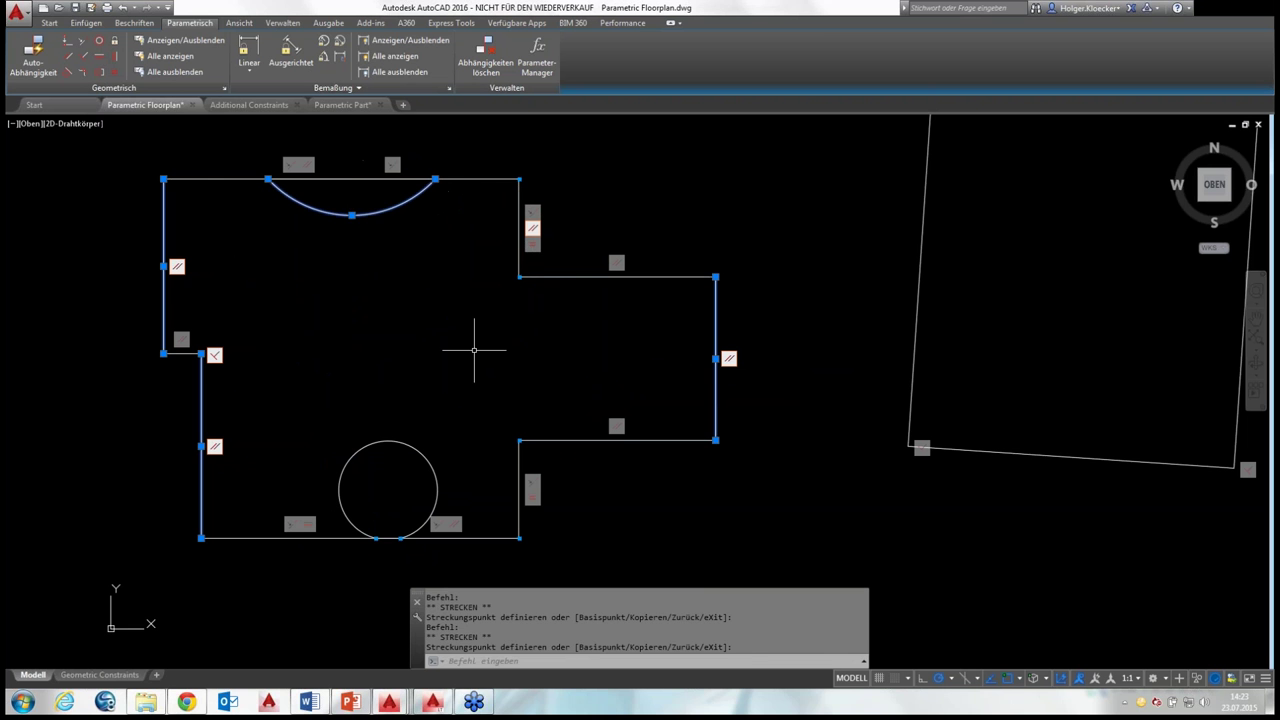
pyautogui.press('Escape')
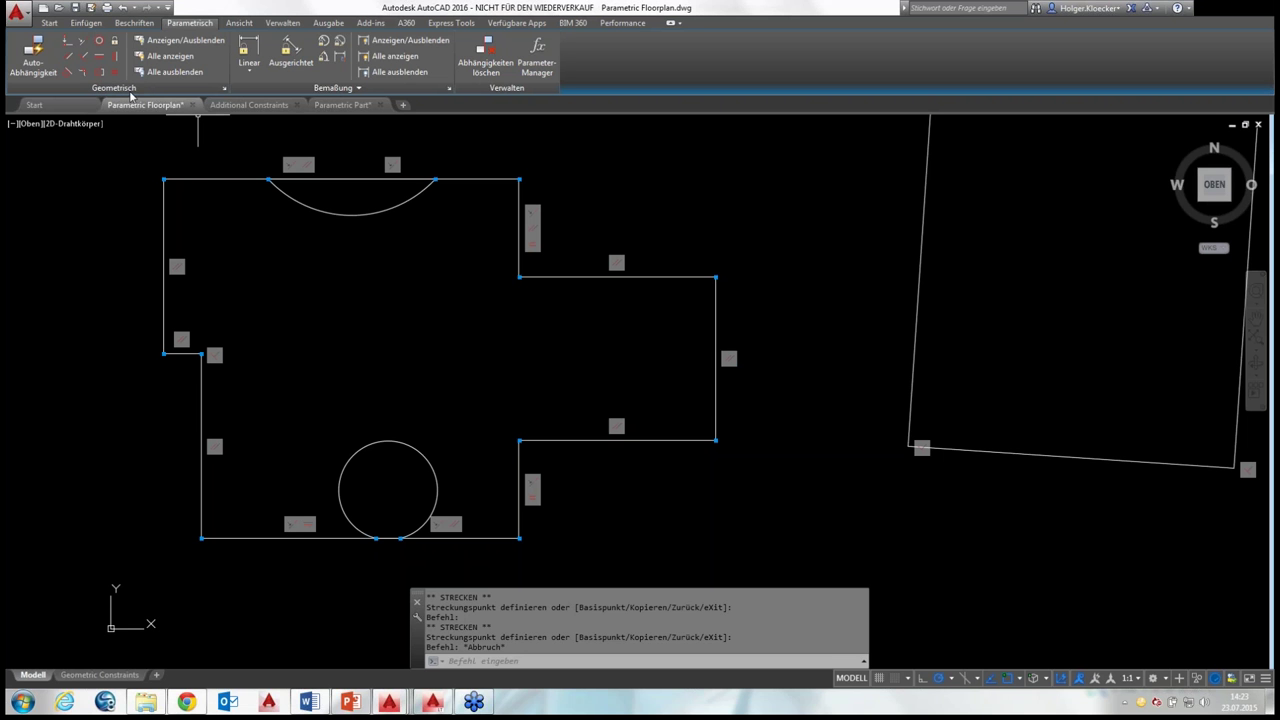
# In Constraint Settings, turn off constraint bars after applying constraints and on object selection
pyautogui.click(225, 88)
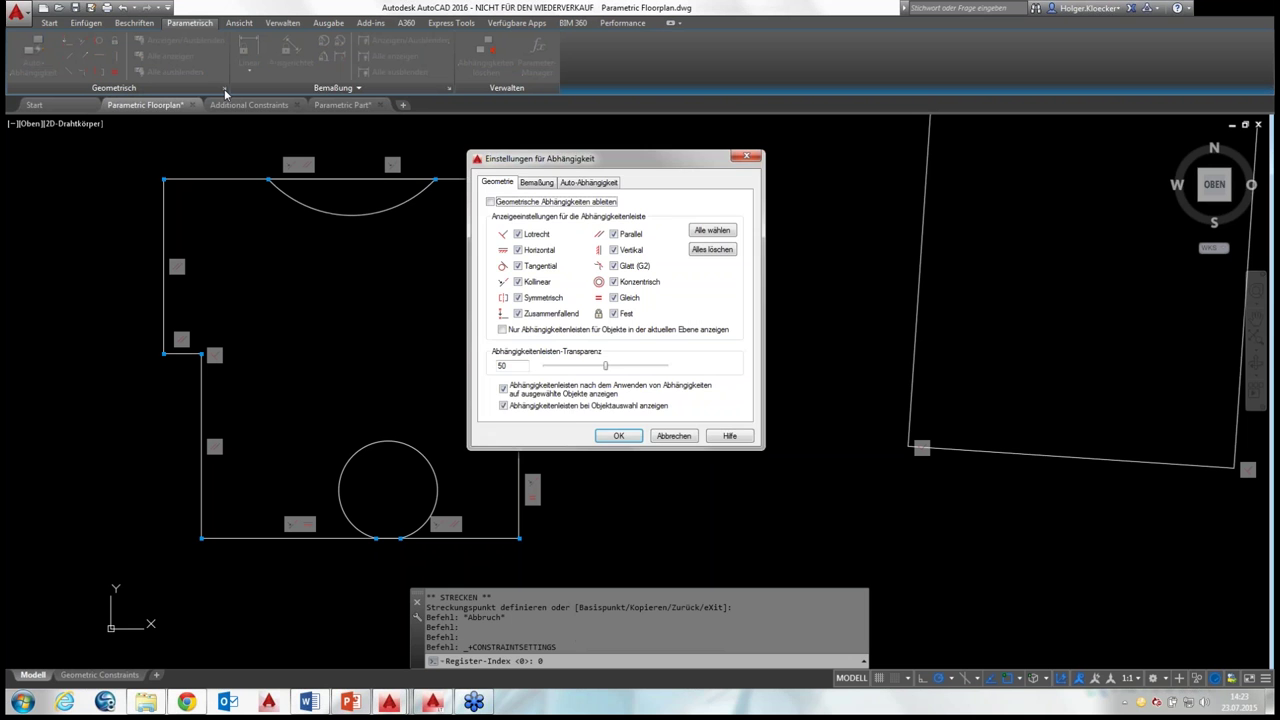
pyautogui.moveTo(549, 168); pyautogui.dragTo(667, 168)
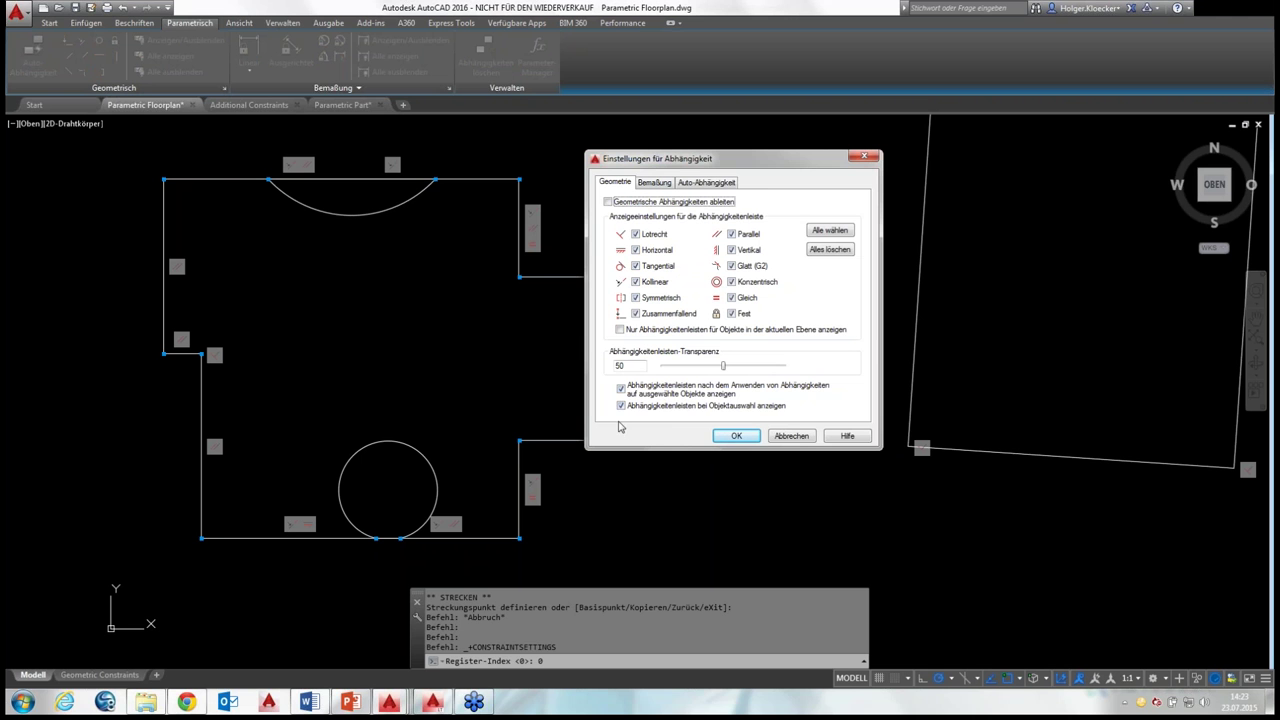
pyautogui.click(621, 389)
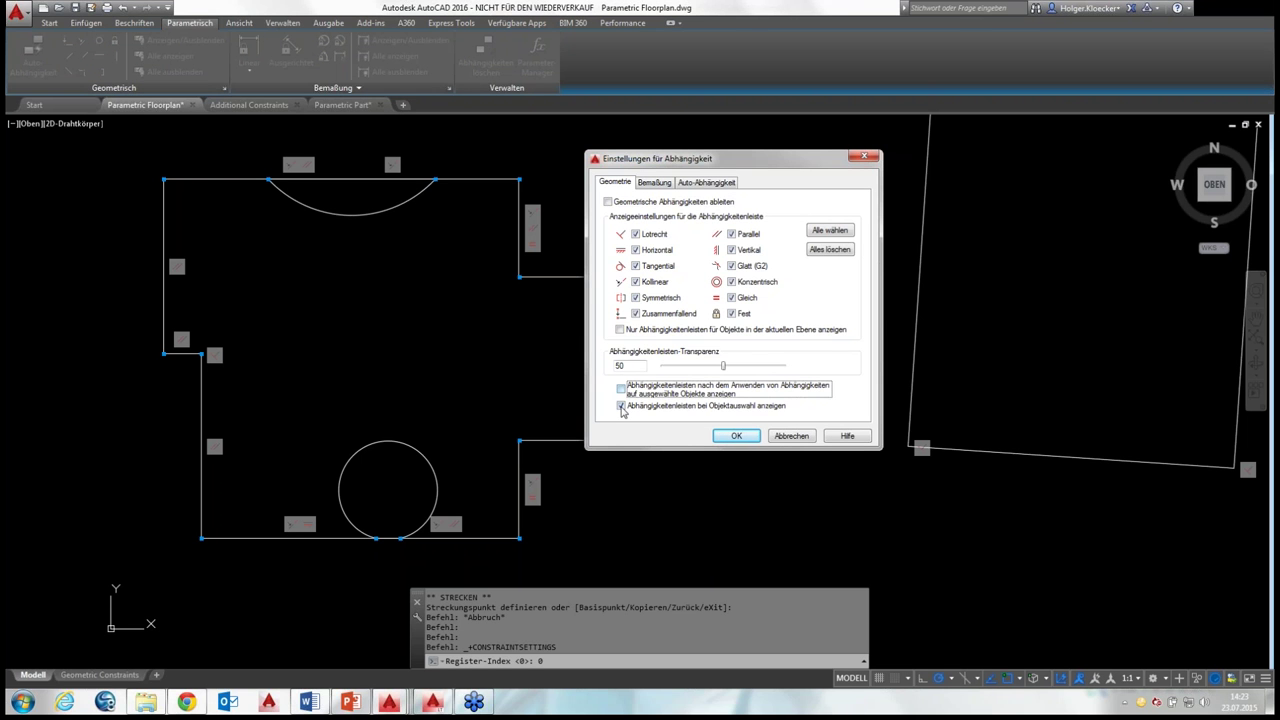
pyautogui.click(621, 406)
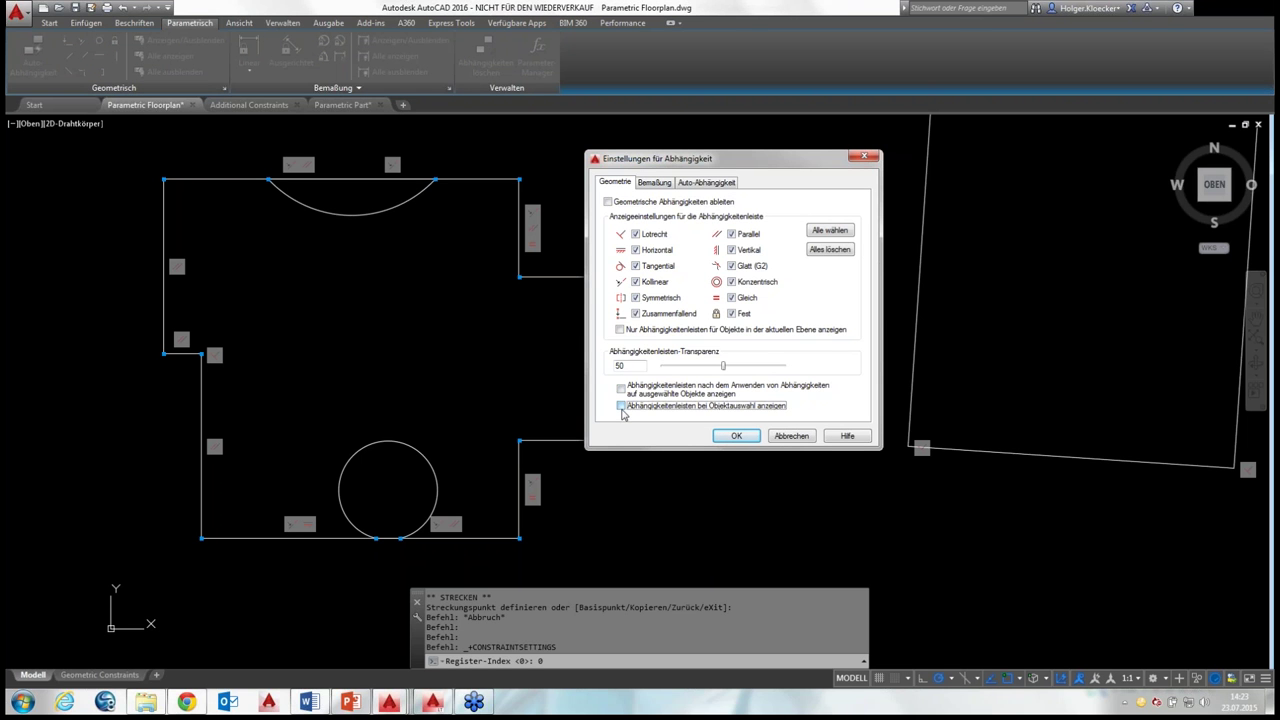
pyautogui.click(736, 436)
pyautogui.moveTo(255, 257); pyautogui.dragTo(311, 277, button='middle')
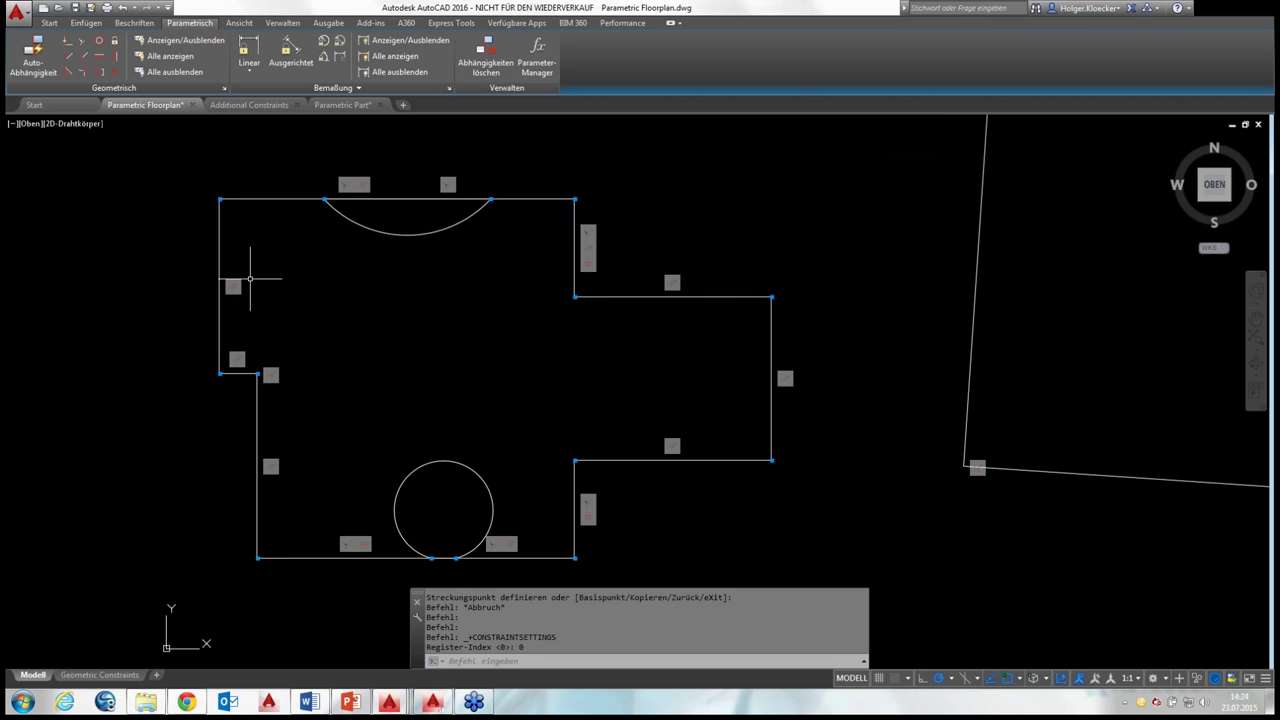
pyautogui.moveTo(533, 295); pyautogui.dragTo(243, 306, button='middle')
# Draw a zigzag polyline to the right of the existing sketches
pyautogui.scroll(-5, 277, 297)
pyautogui.moveTo(452, 323); pyautogui.dragTo(414, 329, button='middle')
pyautogui.scroll(2, 416, 335)
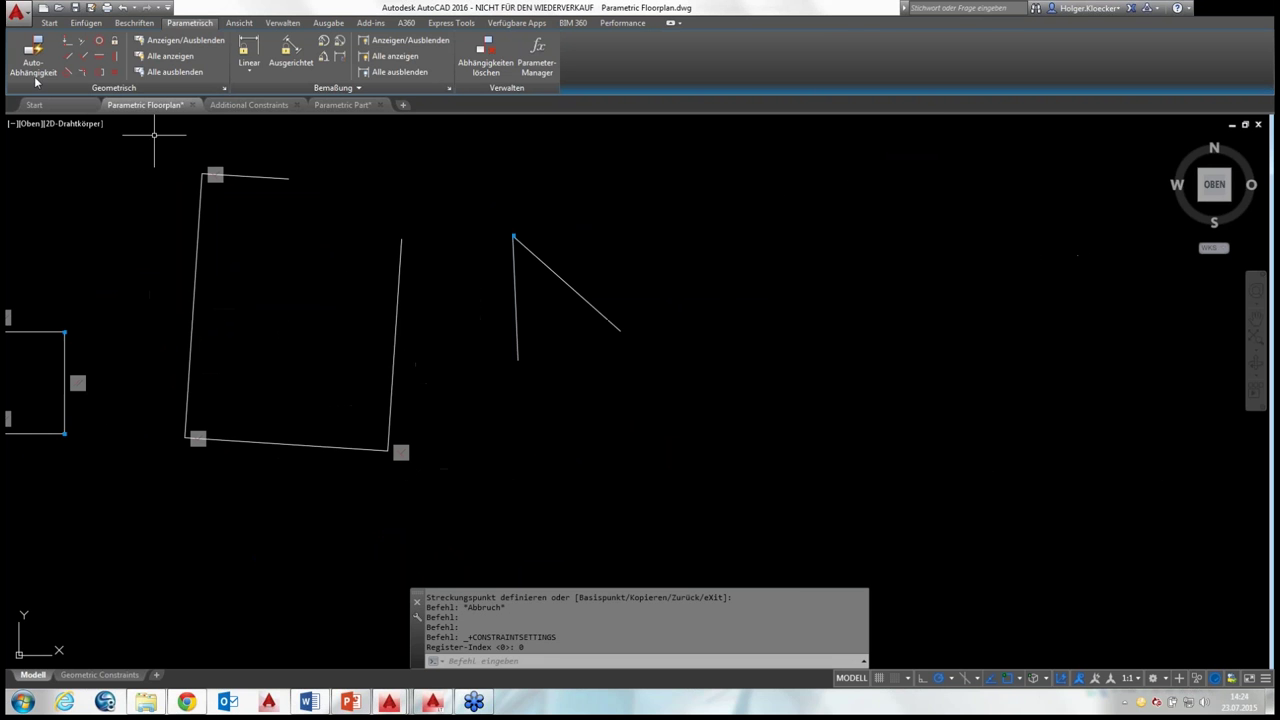
pyautogui.click(49, 22)
pyautogui.click(20, 52)
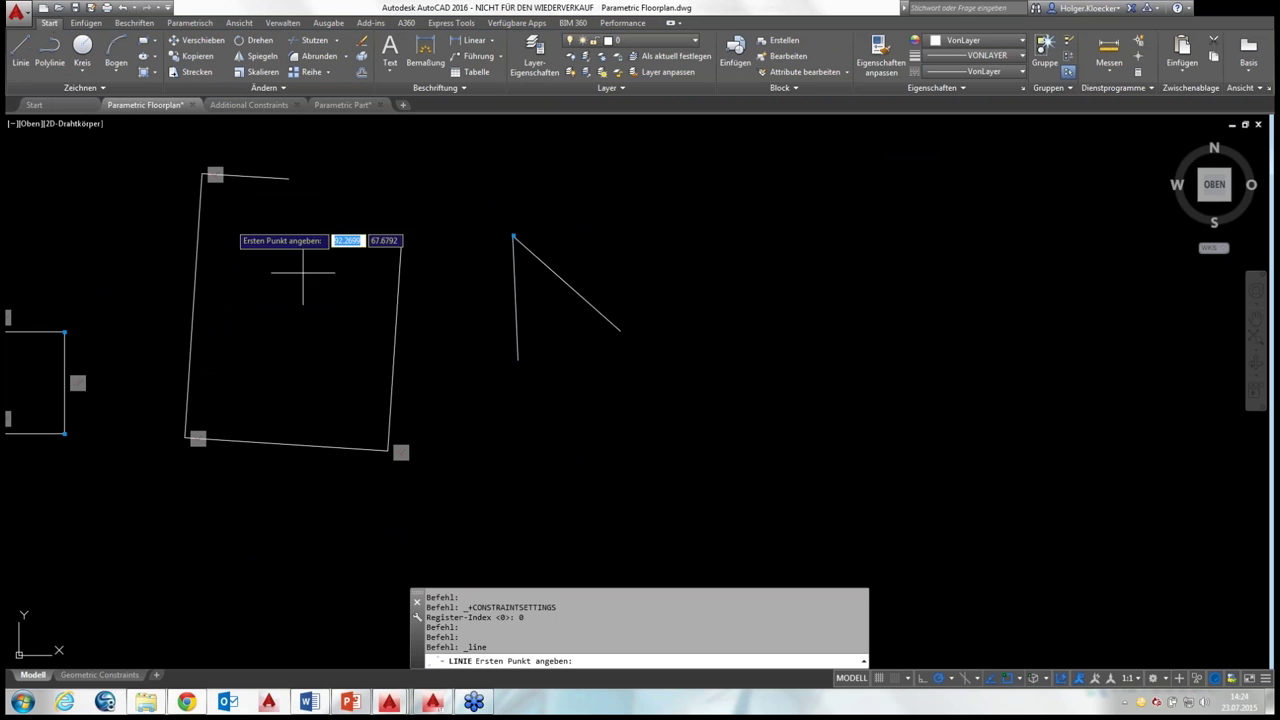
pyautogui.click(50, 52)
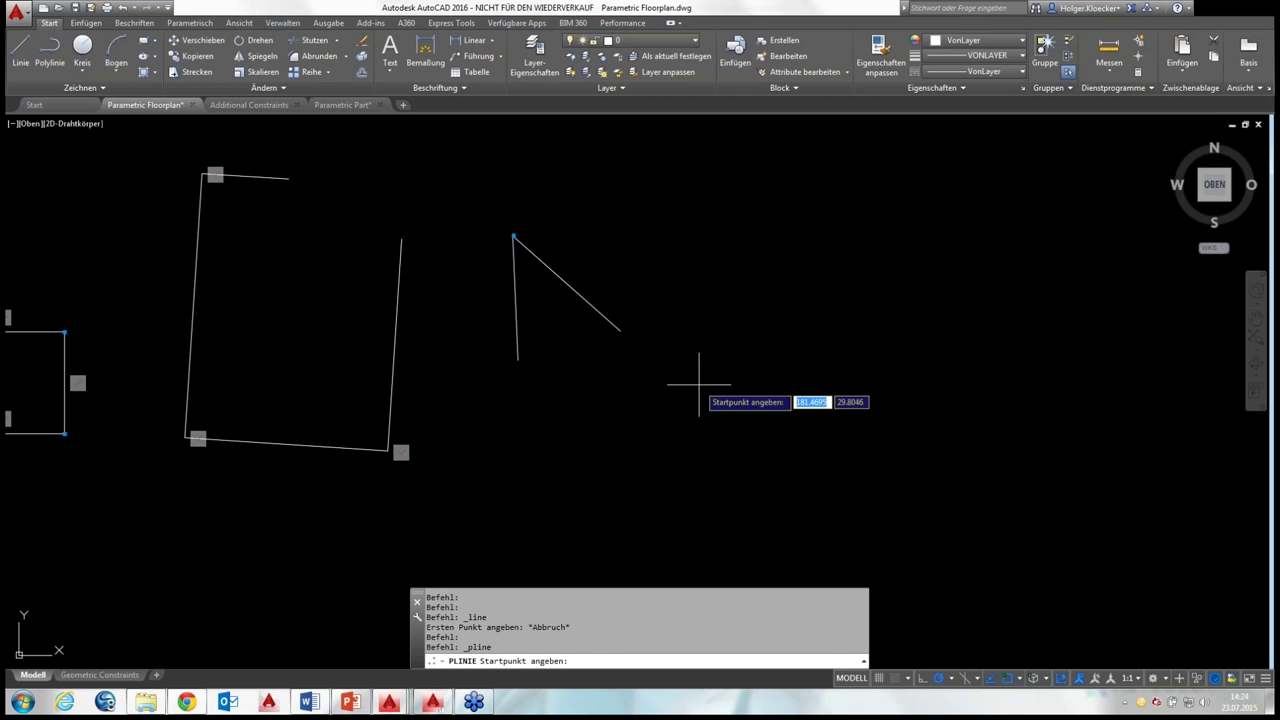
pyautogui.click(681, 430)
pyautogui.click(780, 287)
pyautogui.click(877, 425)
pyautogui.rightClick(966, 290)
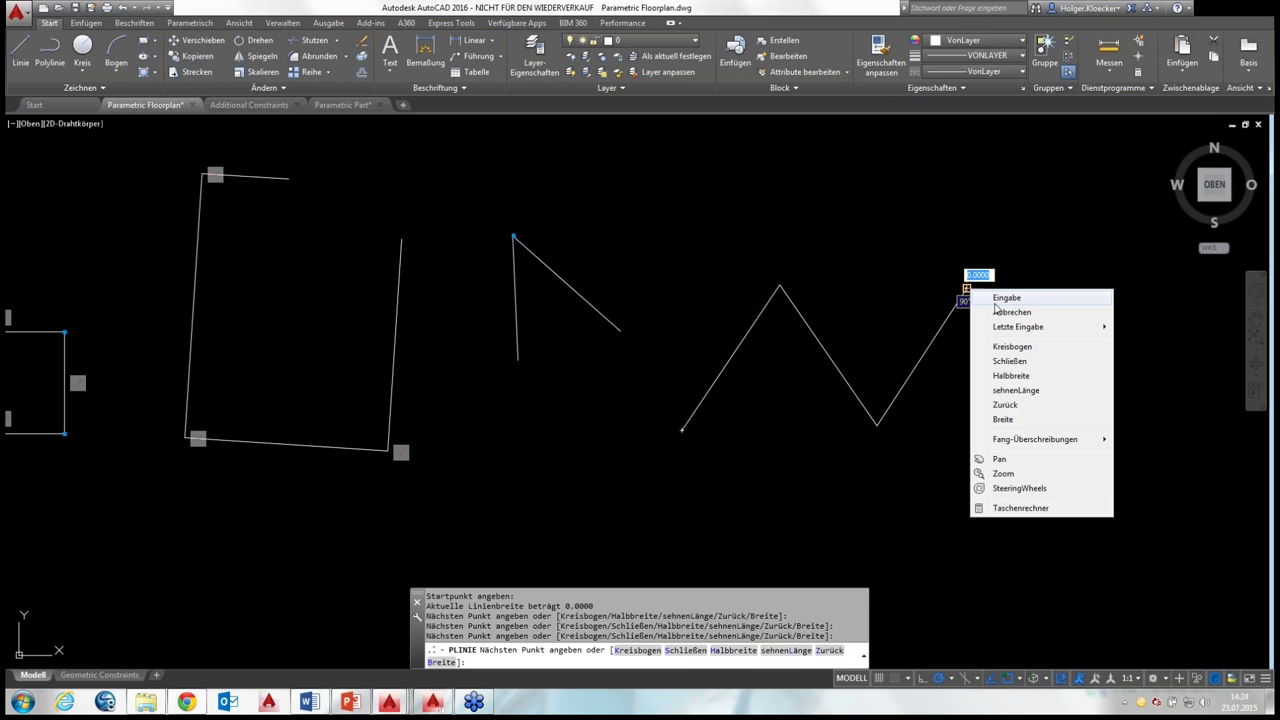
pyautogui.click(1006, 298)
# Make the zigzag's first two segments perpendicular and reopen the Constraint Settings
pyautogui.click(189, 22)
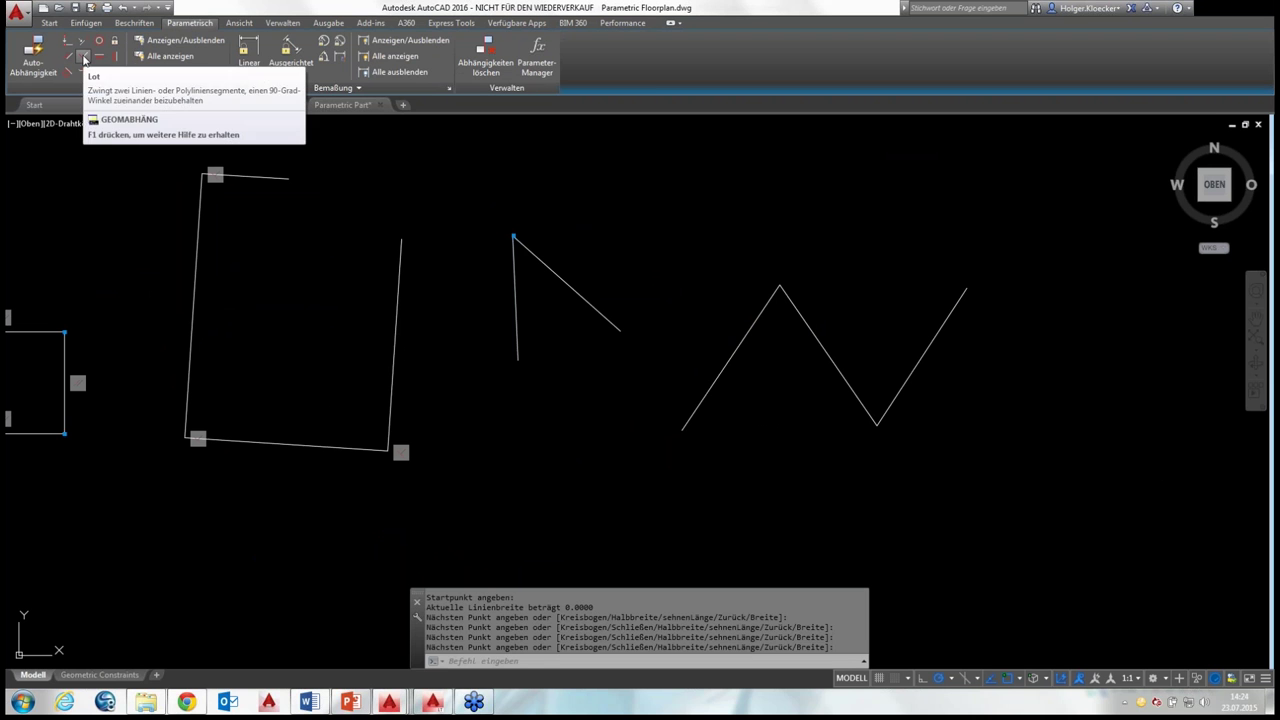
pyautogui.click(82, 54)
pyautogui.click(740, 345)
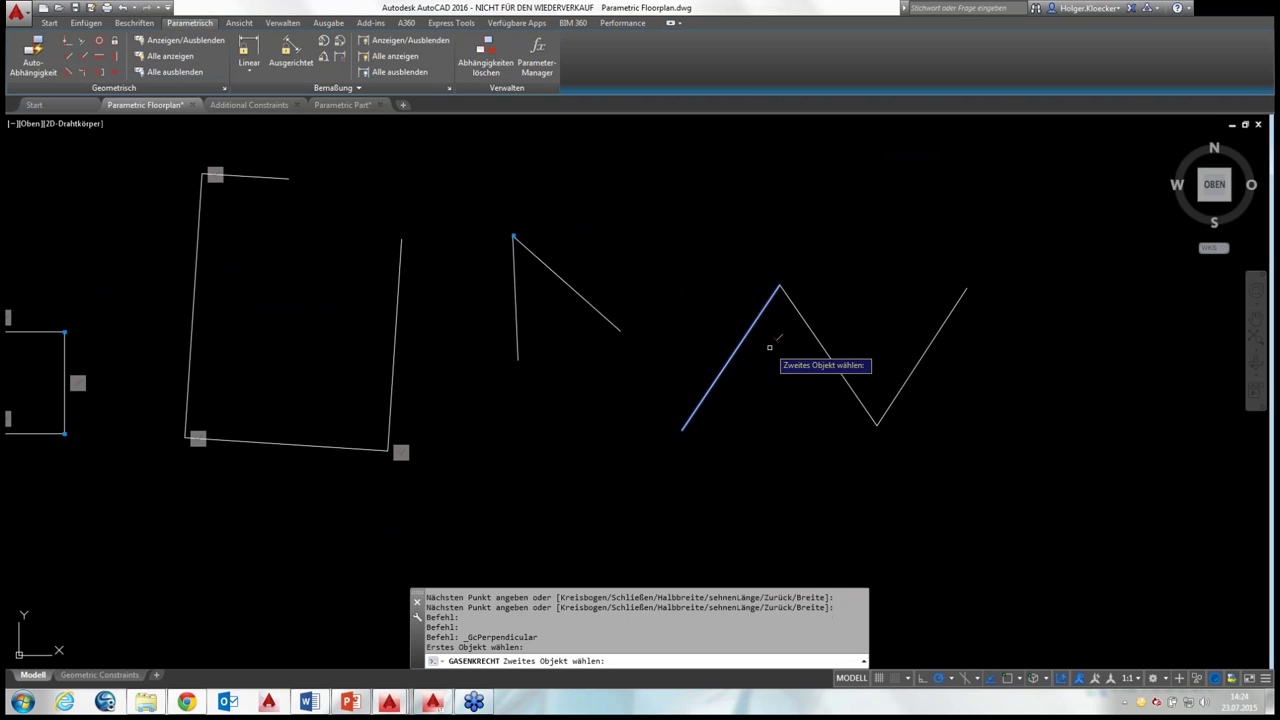
pyautogui.click(822, 334)
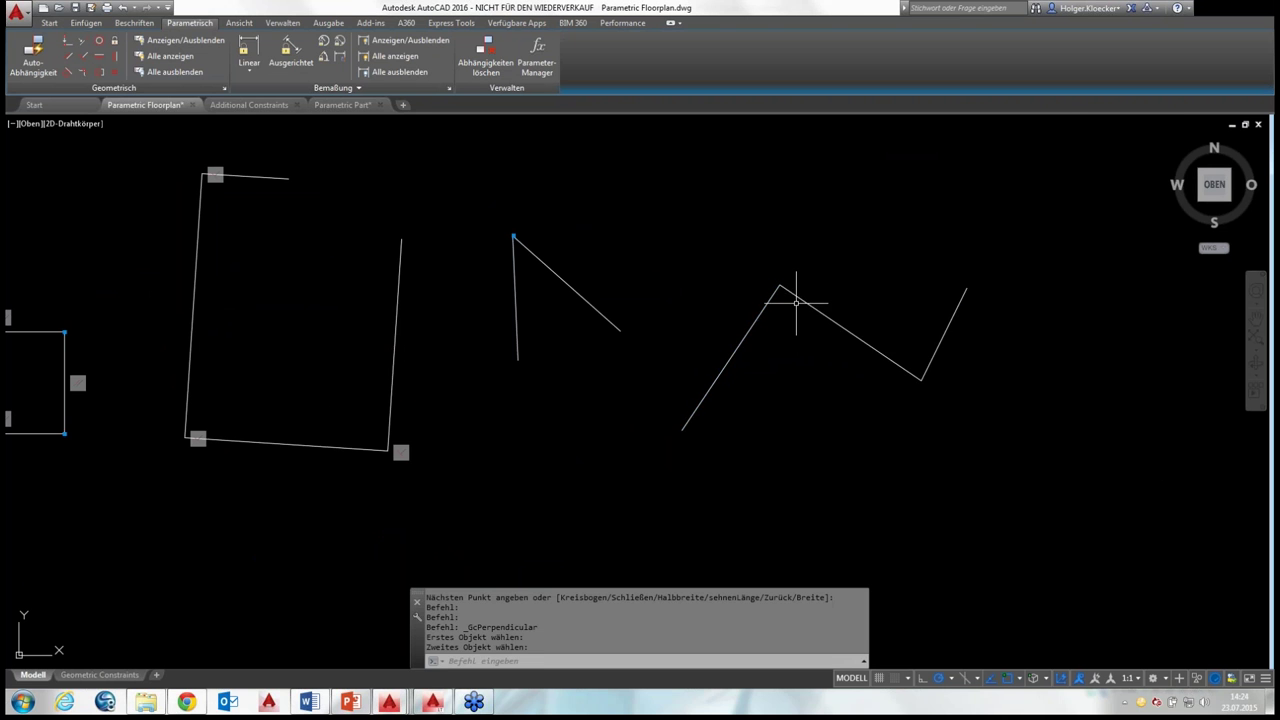
pyautogui.scroll(4, 798, 292)
pyautogui.moveTo(794, 294); pyautogui.dragTo(512, 279, button='middle')
pyautogui.scroll(-2, 512, 279)
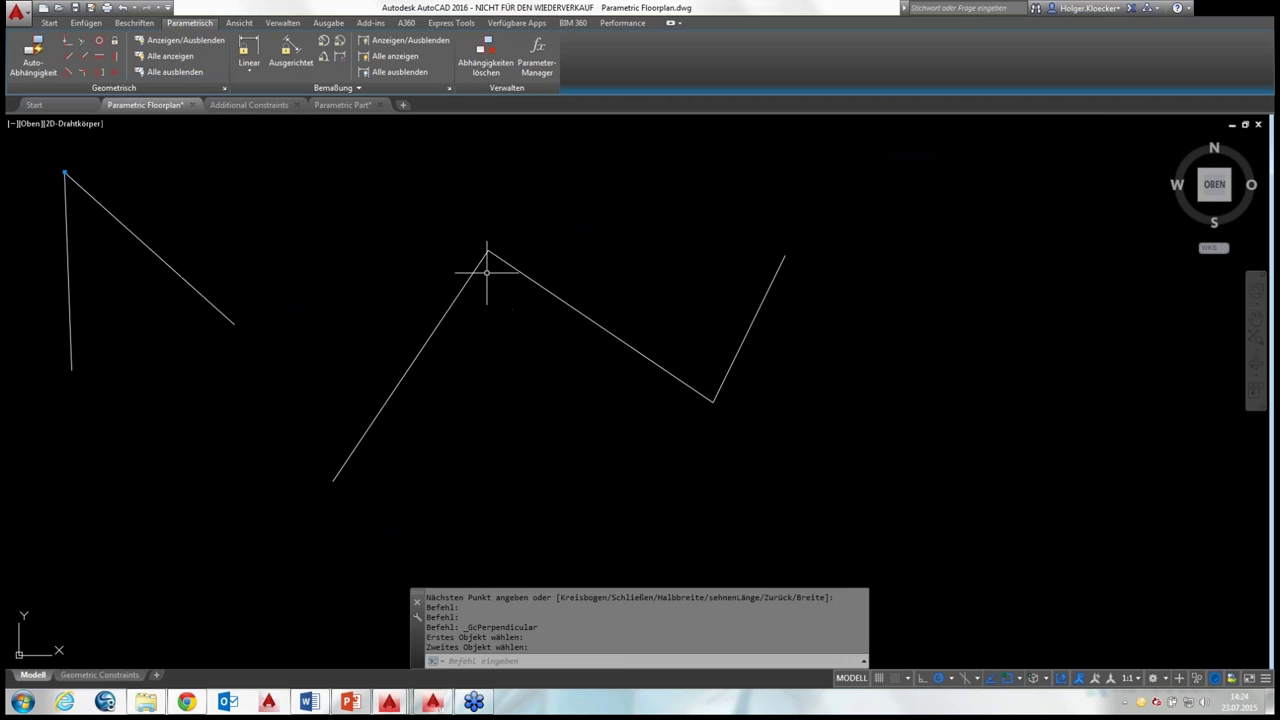
pyautogui.click(225, 87)
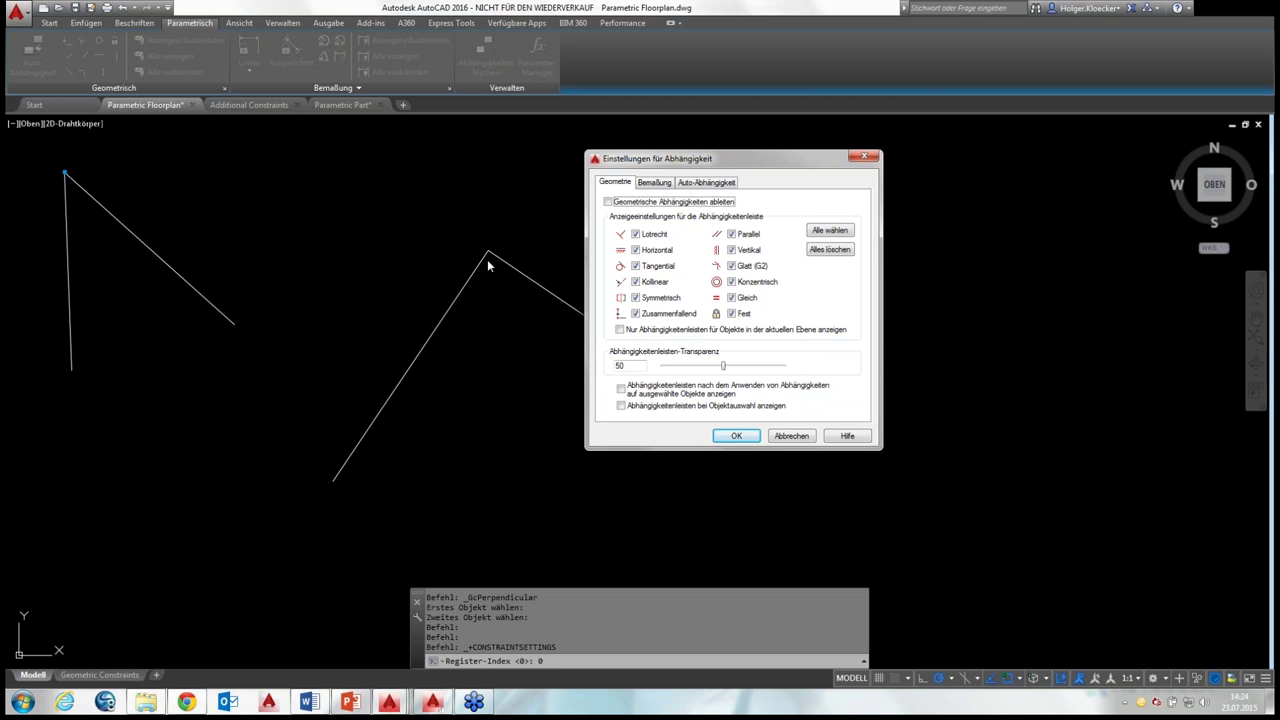
# Re-enable constraint bars on object selection and check the result on the zigzag
pyautogui.click(621, 406)
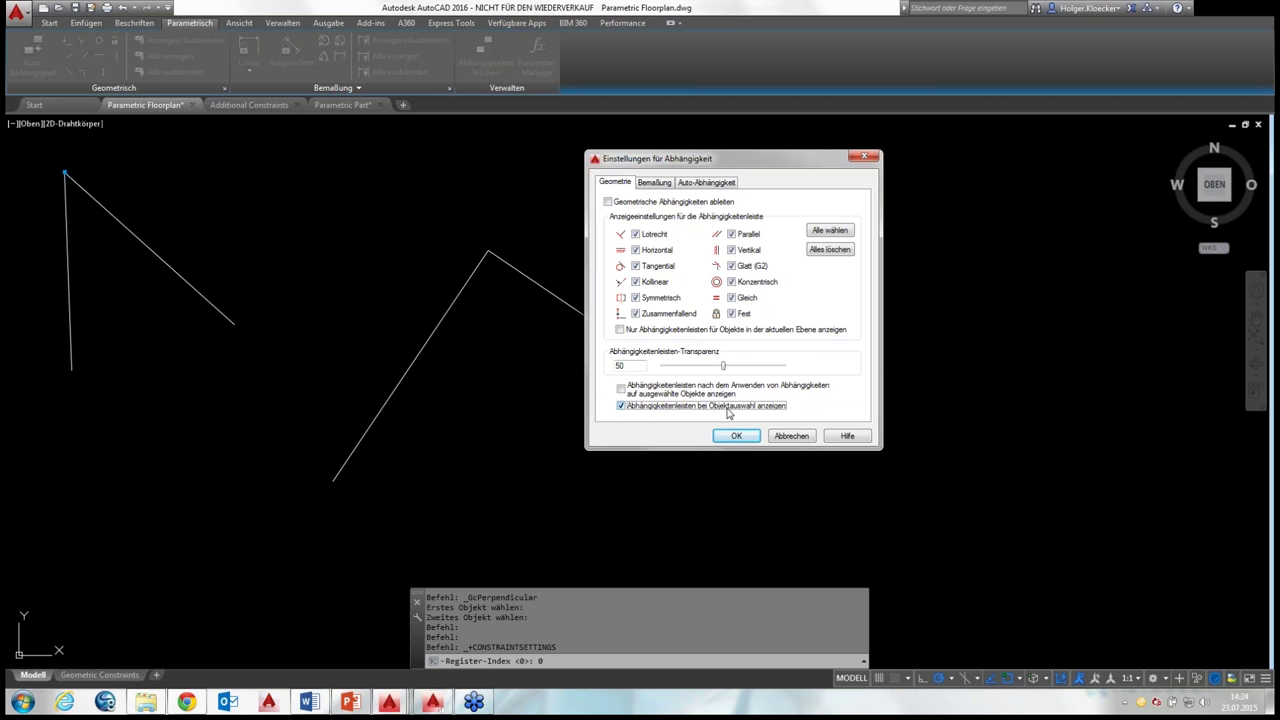
pyautogui.click(736, 436)
pyautogui.click(566, 304)
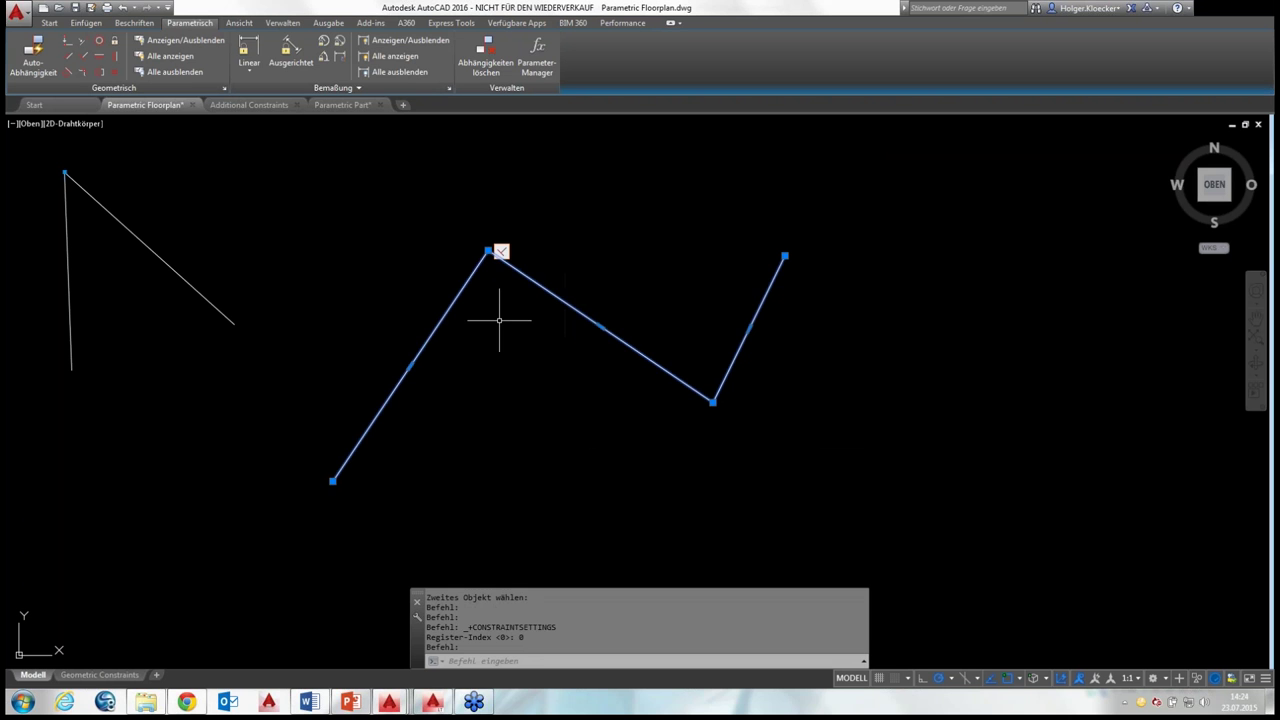
pyautogui.press('Escape')
# Reselect the zigzag to inspect its constraint bar, then show all geometric constraints
pyautogui.click(480, 263)
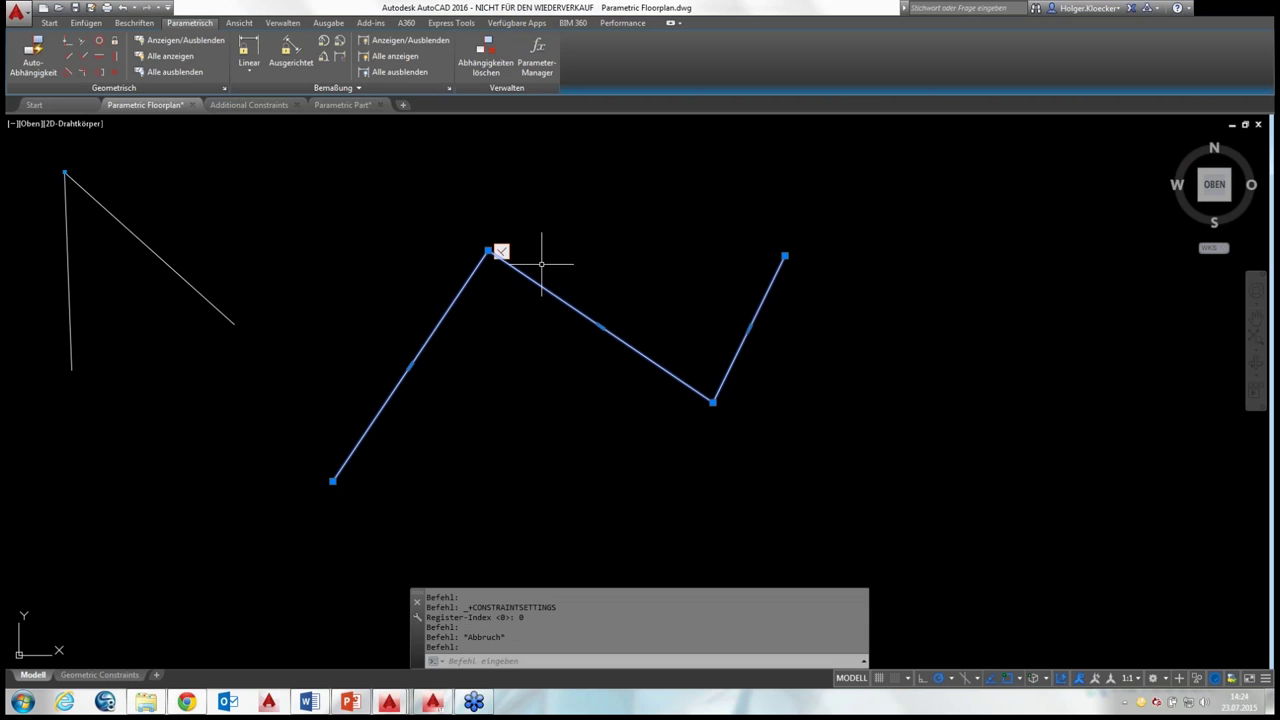
pyautogui.press('Escape')
pyautogui.click(535, 280)
pyautogui.press('Escape')
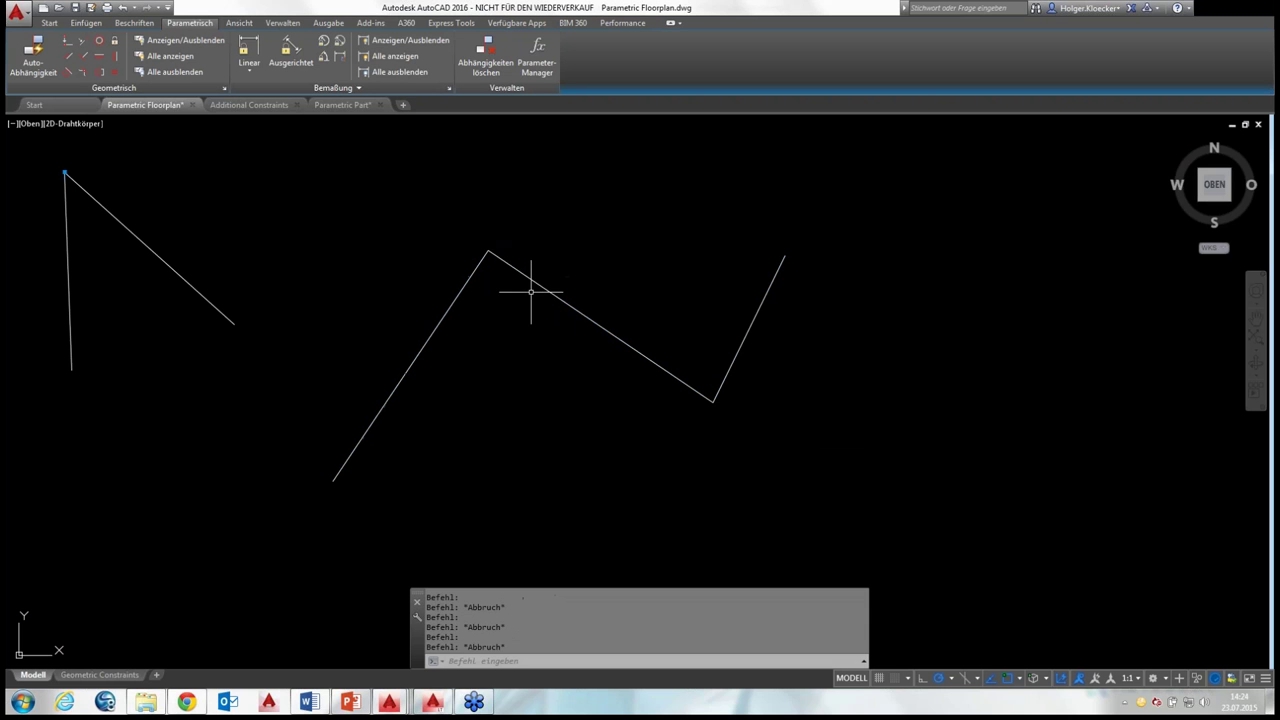
pyautogui.click(168, 58)
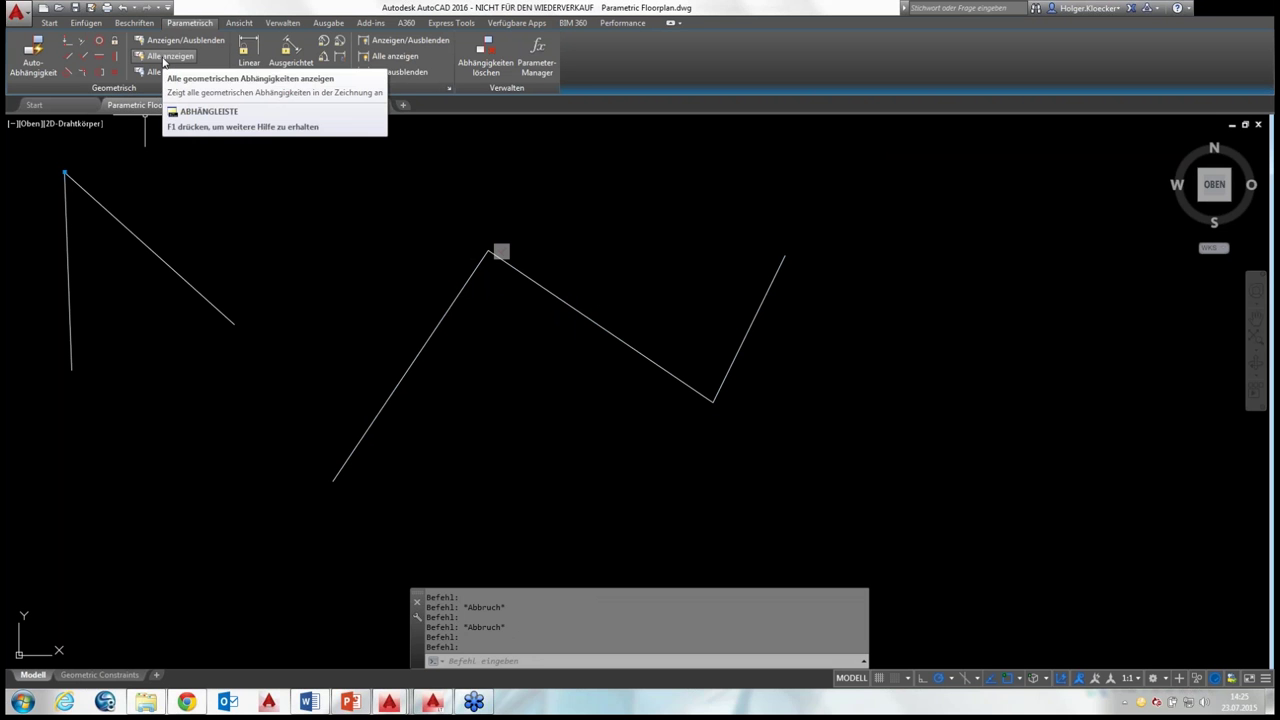
# Pan across the floorplan drawing to view the constraints on the other sketches
pyautogui.scroll(-4, 500, 310)
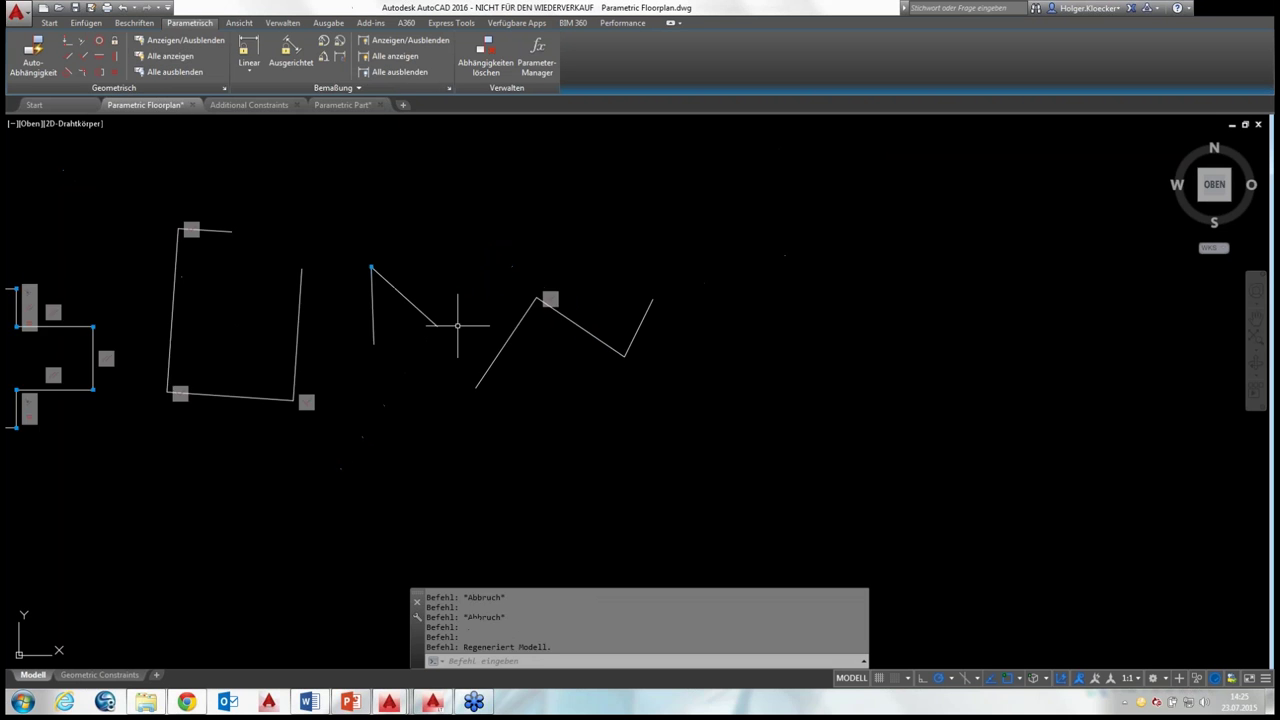
pyautogui.moveTo(457, 323); pyautogui.dragTo(701, 325, button='middle')
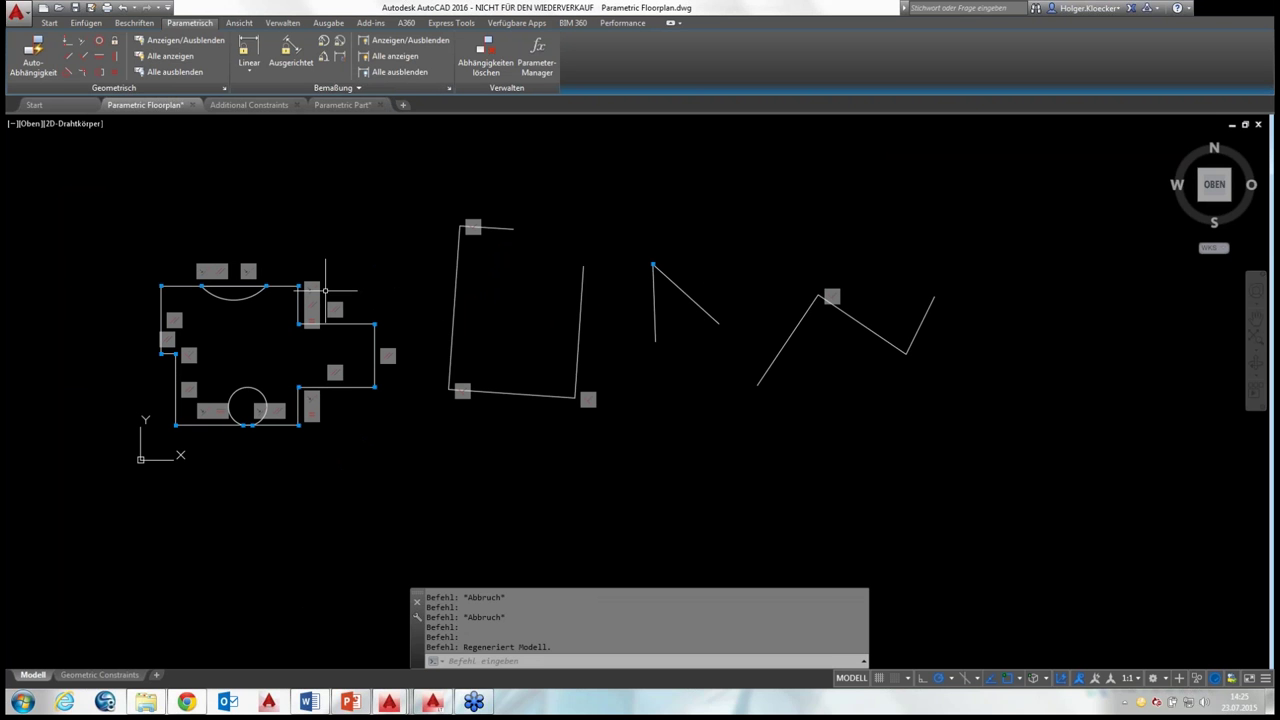
pyautogui.moveTo(688, 286)
pyautogui.mouseDown(button='middle')
pyautogui.moveTo(497, 306)
pyautogui.moveTo(500, 320)
pyautogui.moveTo(551, 318)
pyautogui.mouseUp(button='middle')
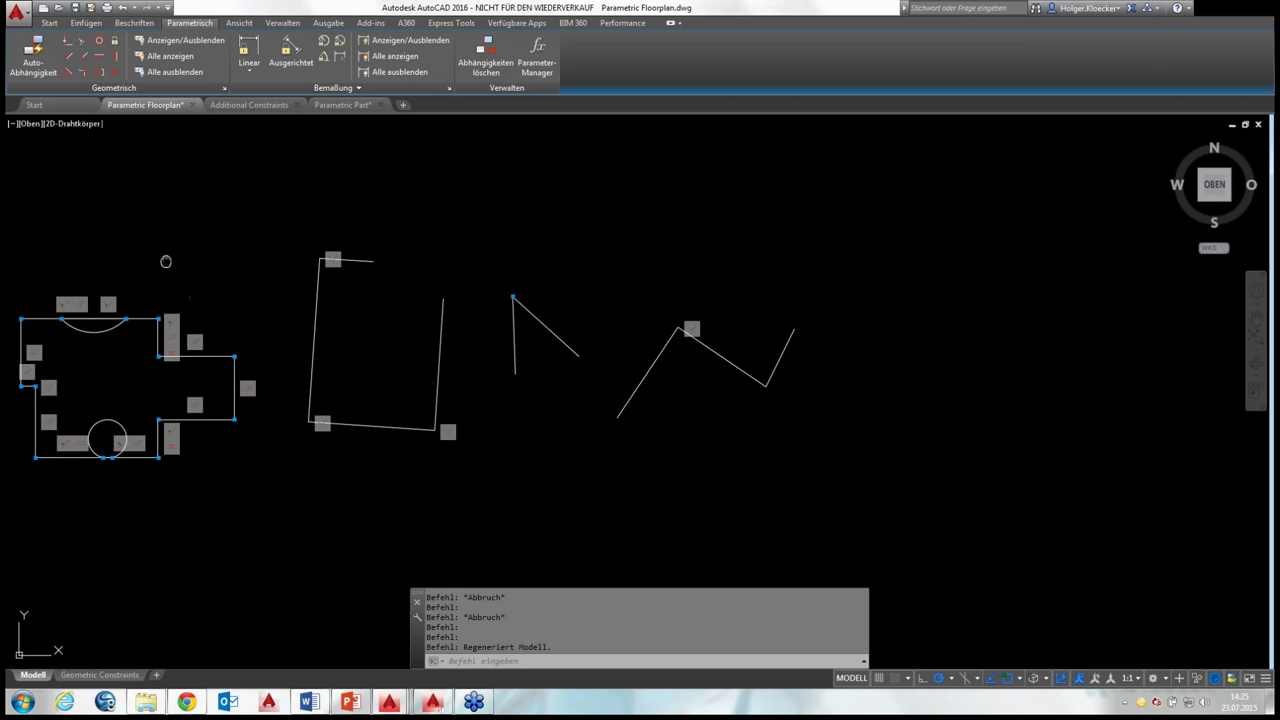
pyautogui.moveTo(166, 260); pyautogui.dragTo(192, 250, button='middle')
# In the Additional Constraints drawing, make the upper-left arc concentric with the small circle
pyautogui.click(248, 108)
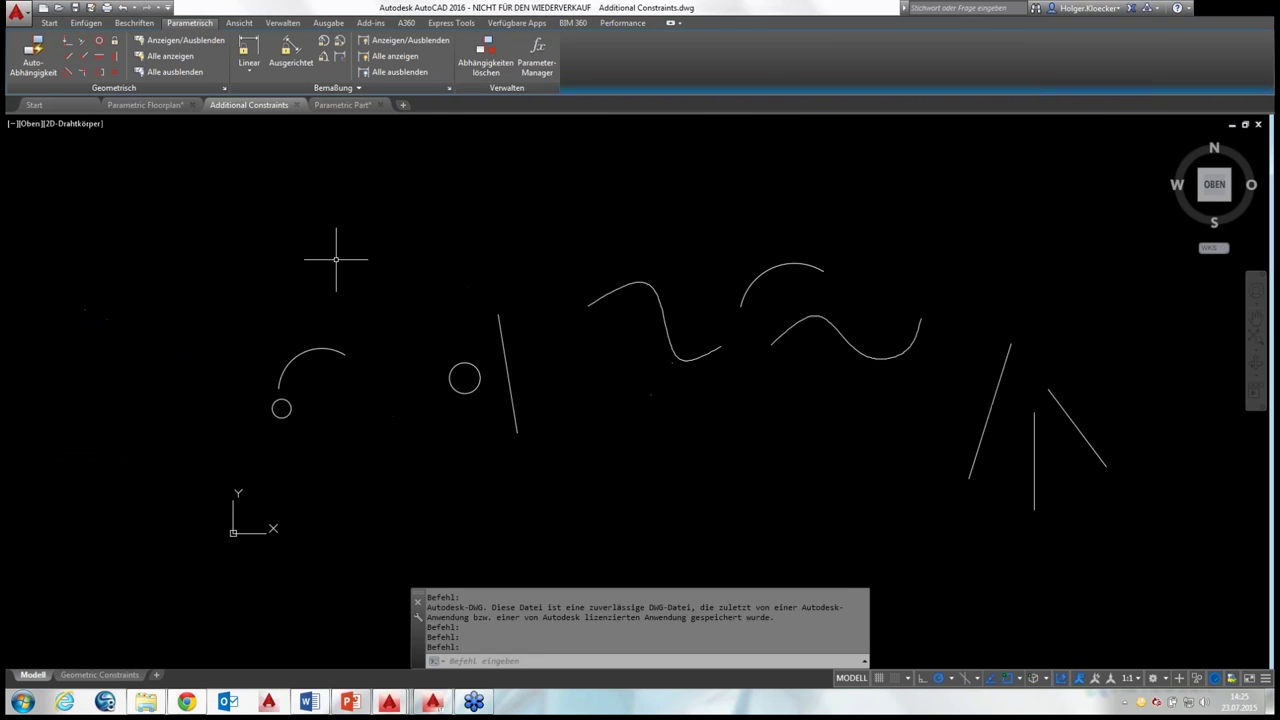
pyautogui.moveTo(337, 257)
pyautogui.mouseDown(button='middle')
pyautogui.moveTo(109, 257)
pyautogui.moveTo(351, 220)
pyautogui.moveTo(253, 228)
pyautogui.mouseUp(button='middle')
pyautogui.scroll(2, 178, 285)
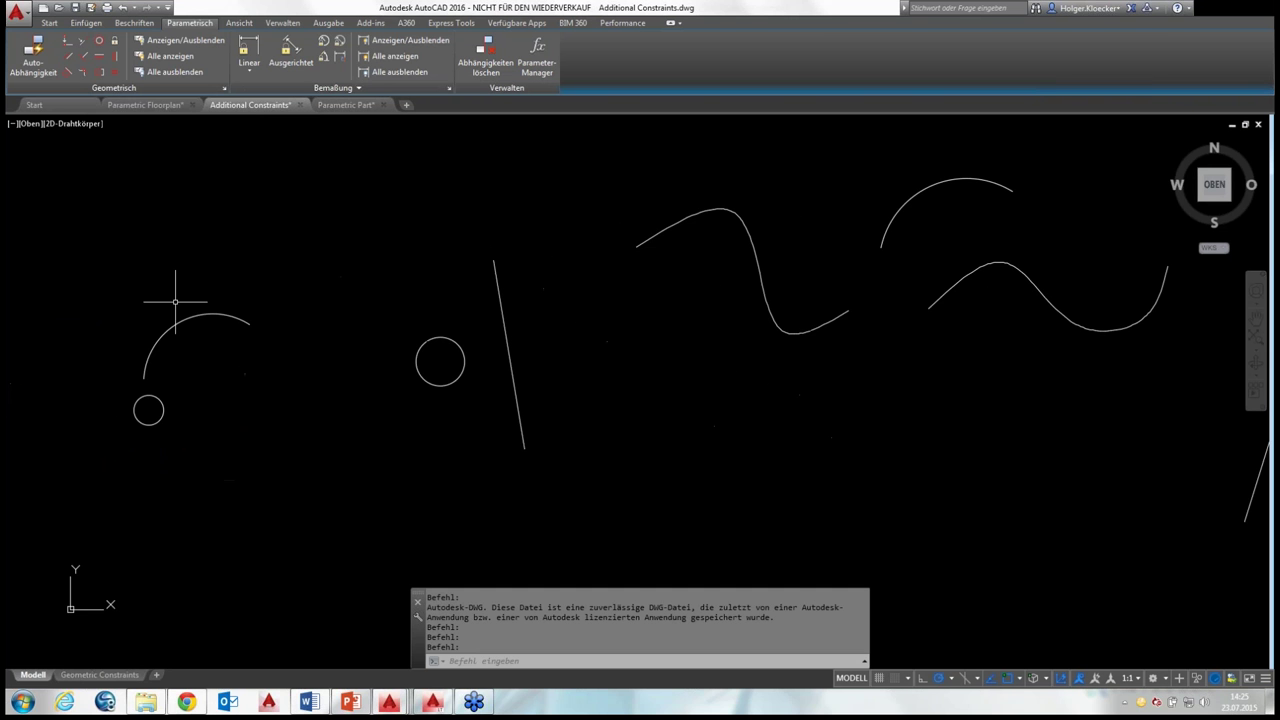
pyautogui.moveTo(182, 307); pyautogui.dragTo(223, 270, button='middle')
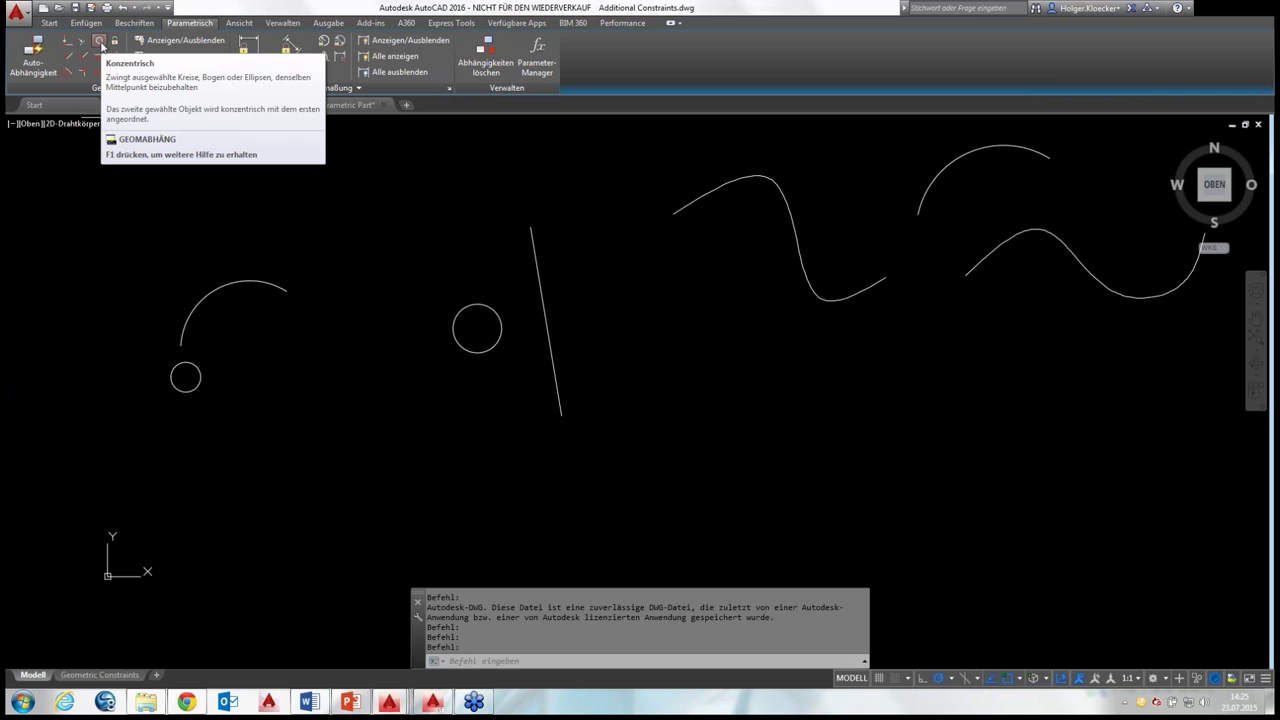
pyautogui.click(100, 42)
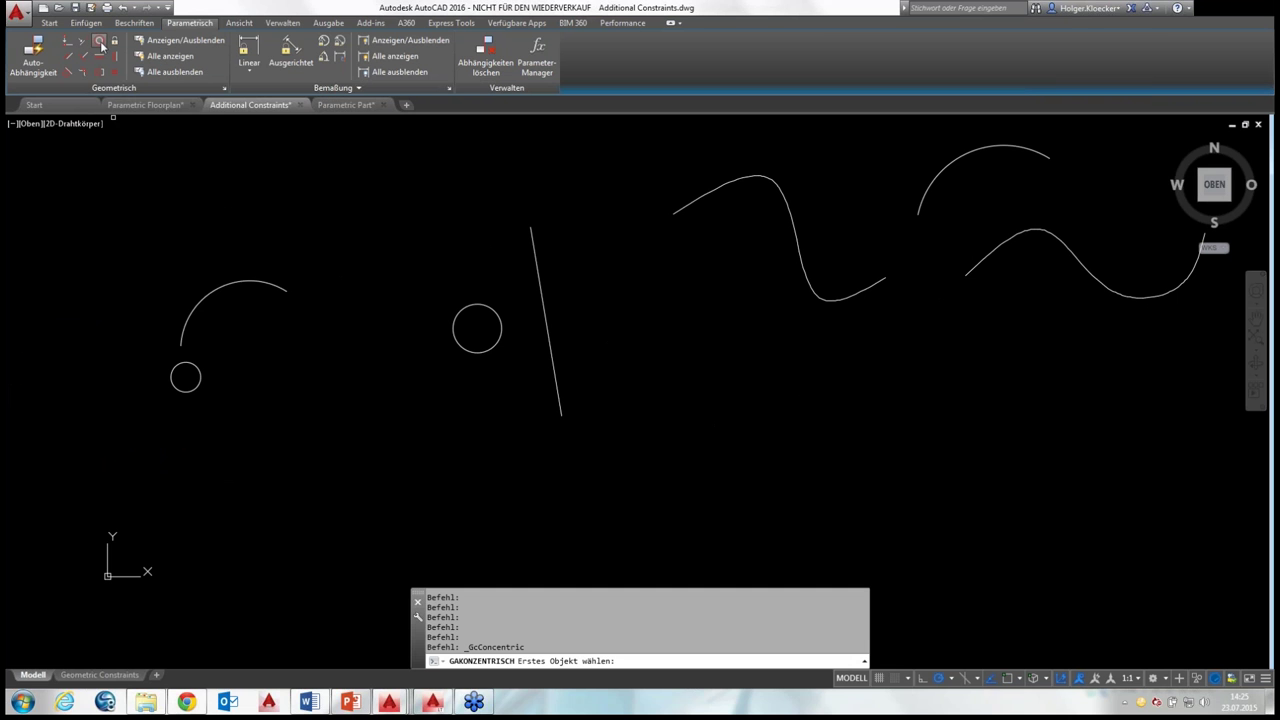
pyautogui.click(174, 364)
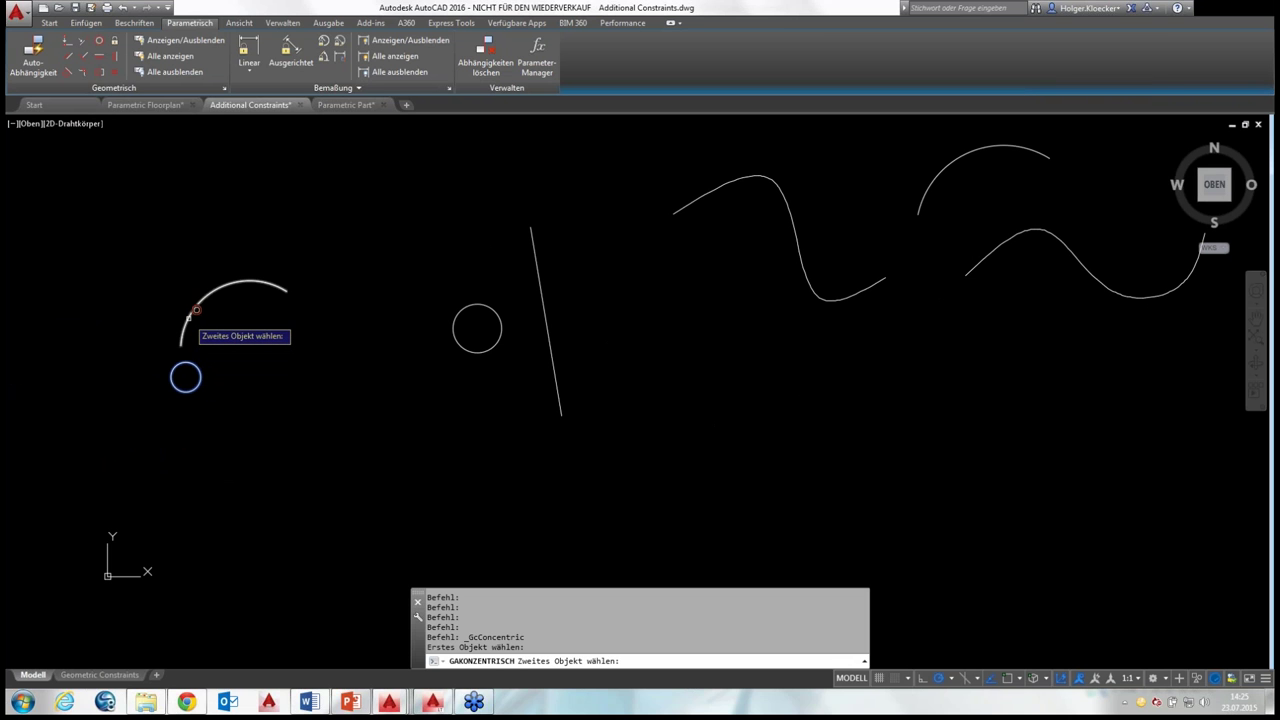
pyautogui.click(196, 310)
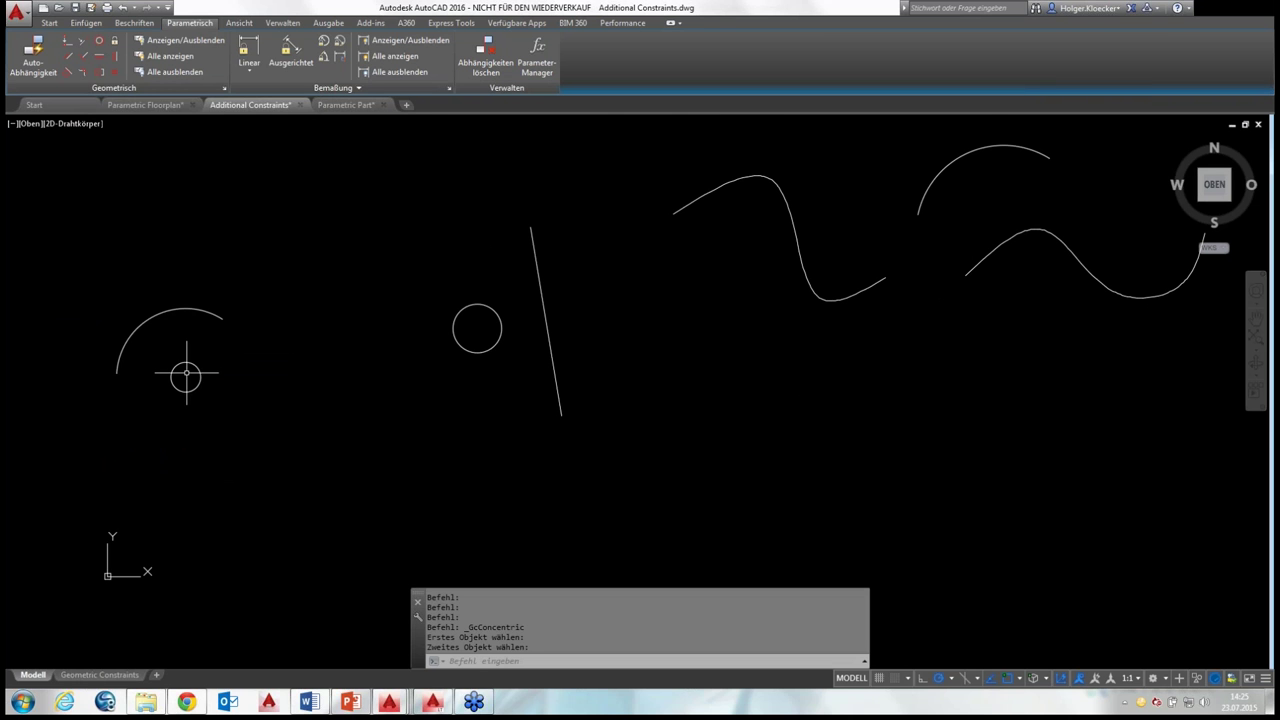
# Stretch the arc twice by its grips to confirm it stays centred on the circle
pyautogui.scroll(2, 166, 352)
pyautogui.moveTo(163, 350); pyautogui.dragTo(175, 267, button='middle')
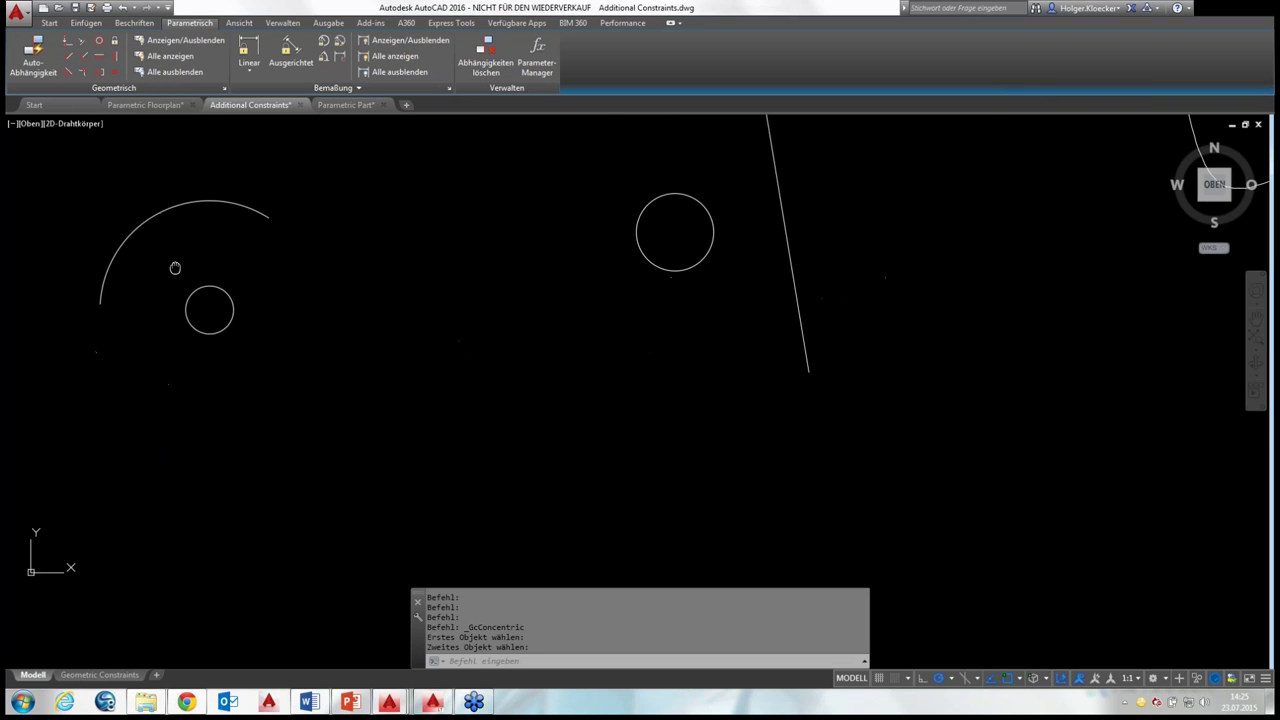
pyautogui.click(160, 212)
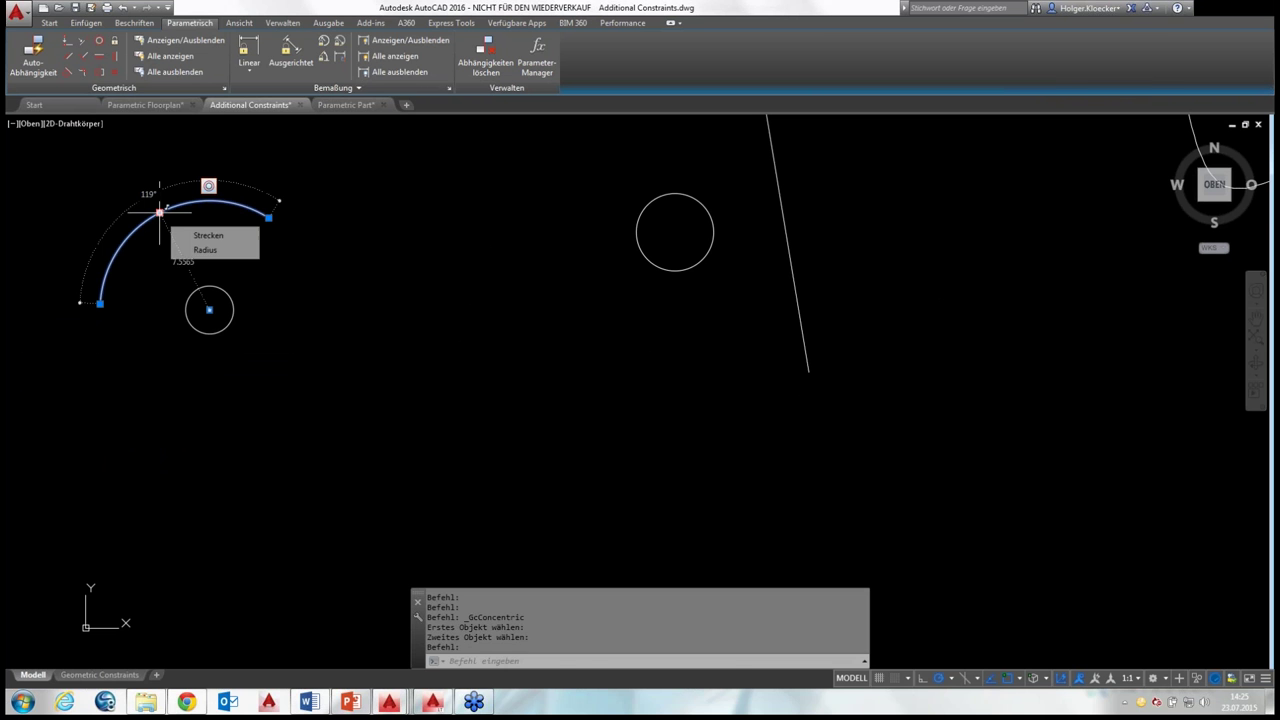
pyautogui.click(160, 212)
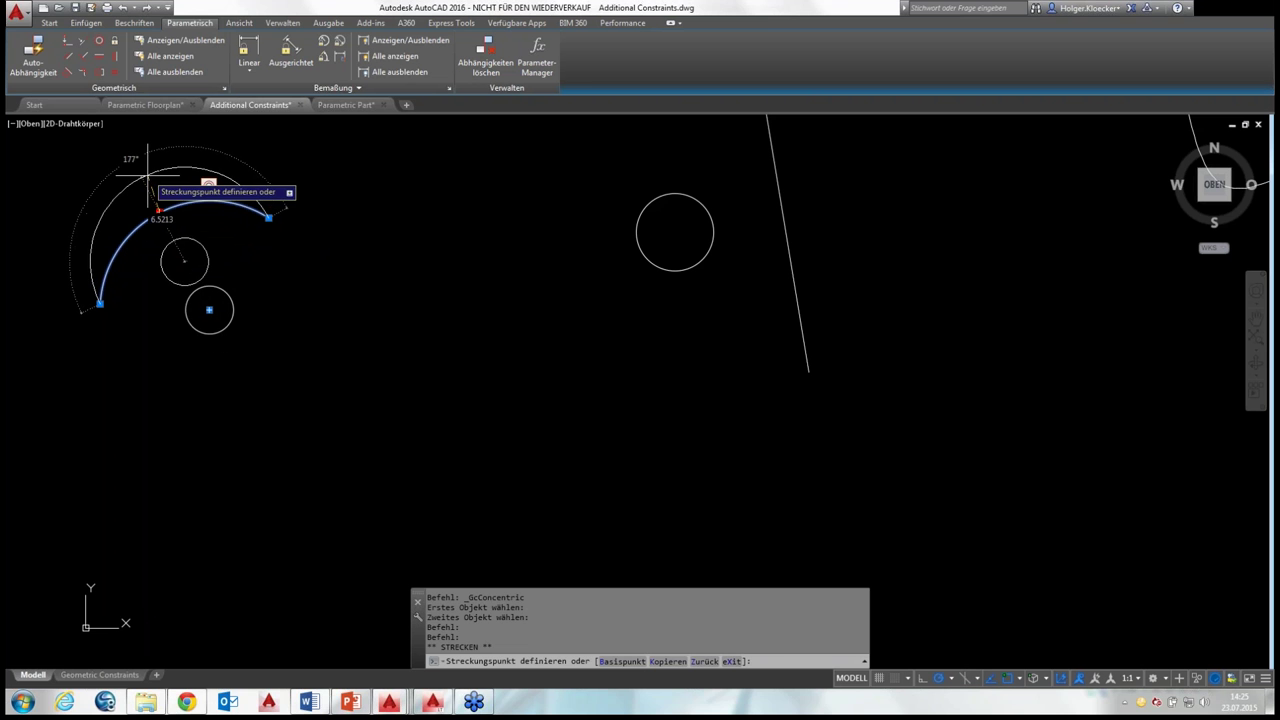
pyautogui.click(172, 236)
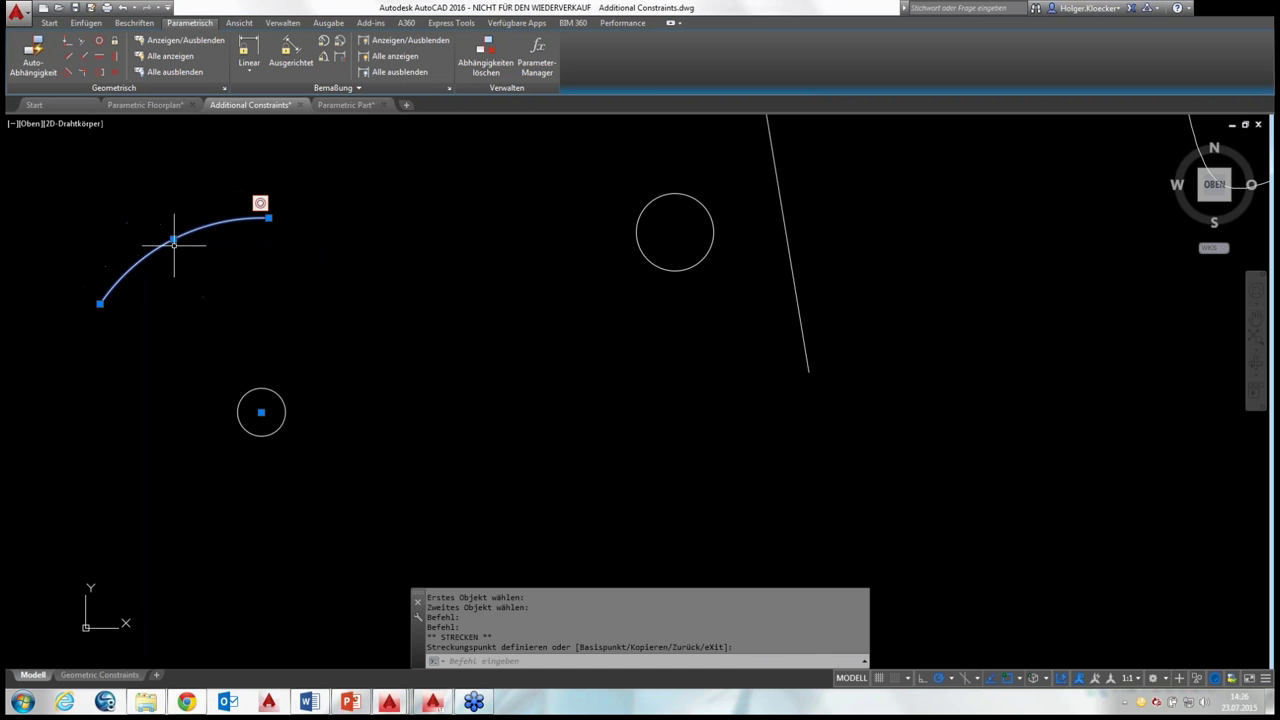
pyautogui.click(172, 236)
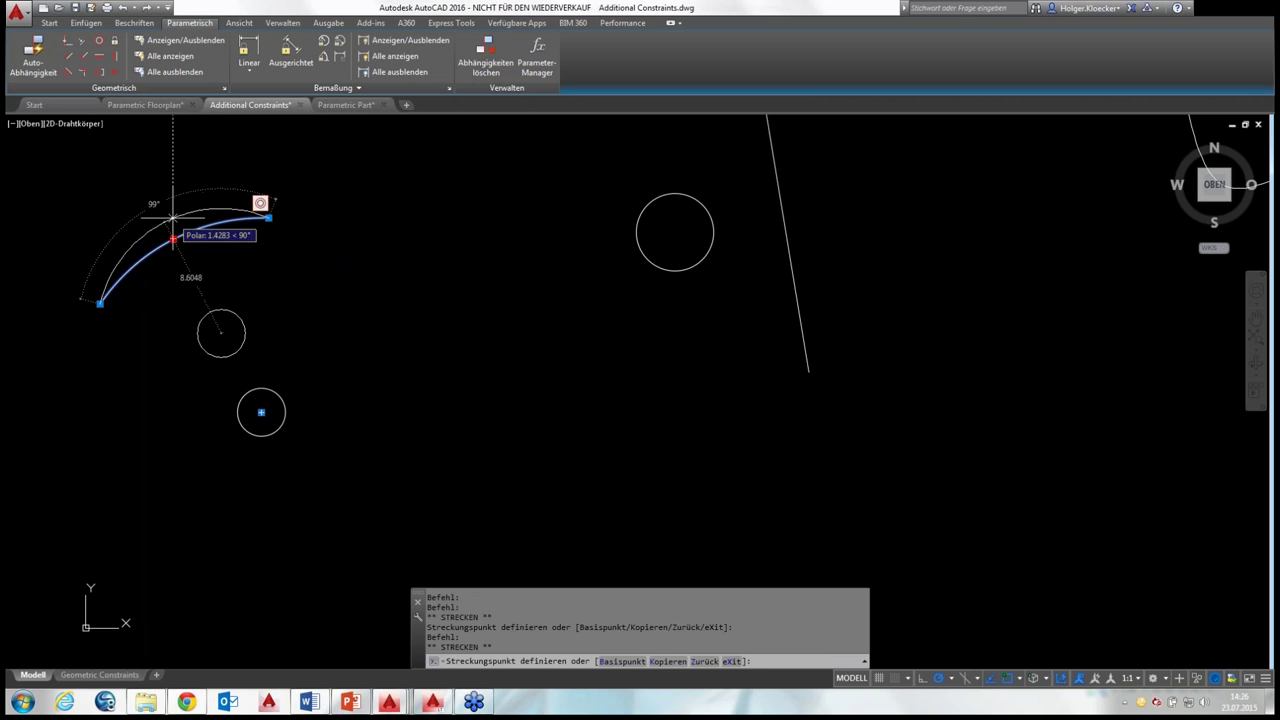
pyautogui.click(173, 217)
pyautogui.scroll(-2, 195, 255)
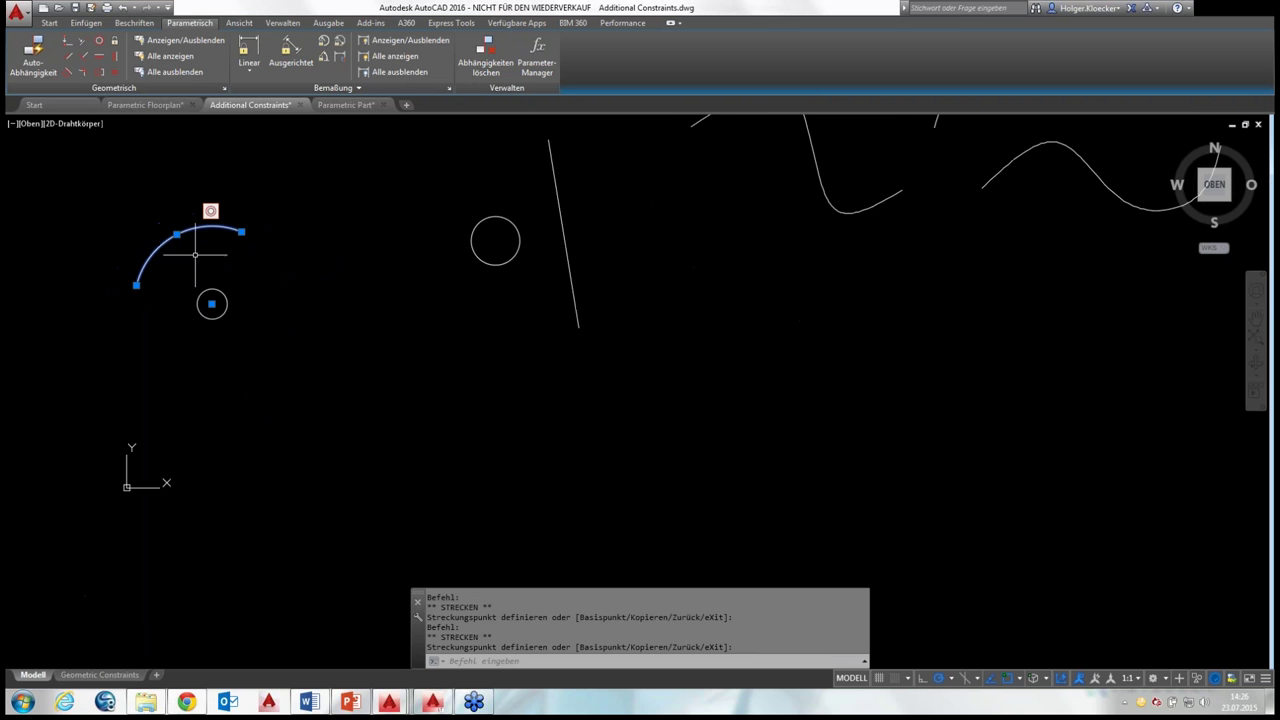
pyautogui.moveTo(195, 253); pyautogui.dragTo(131, 287, button='middle')
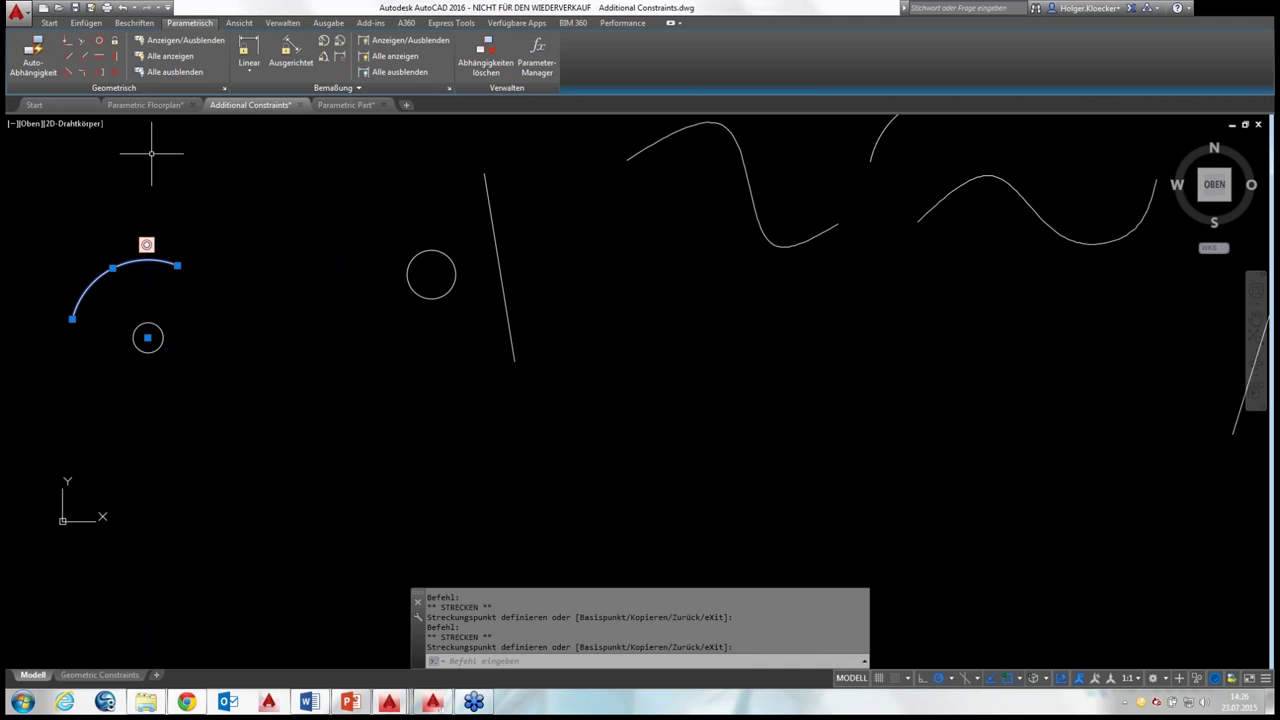
pyautogui.press('Escape')
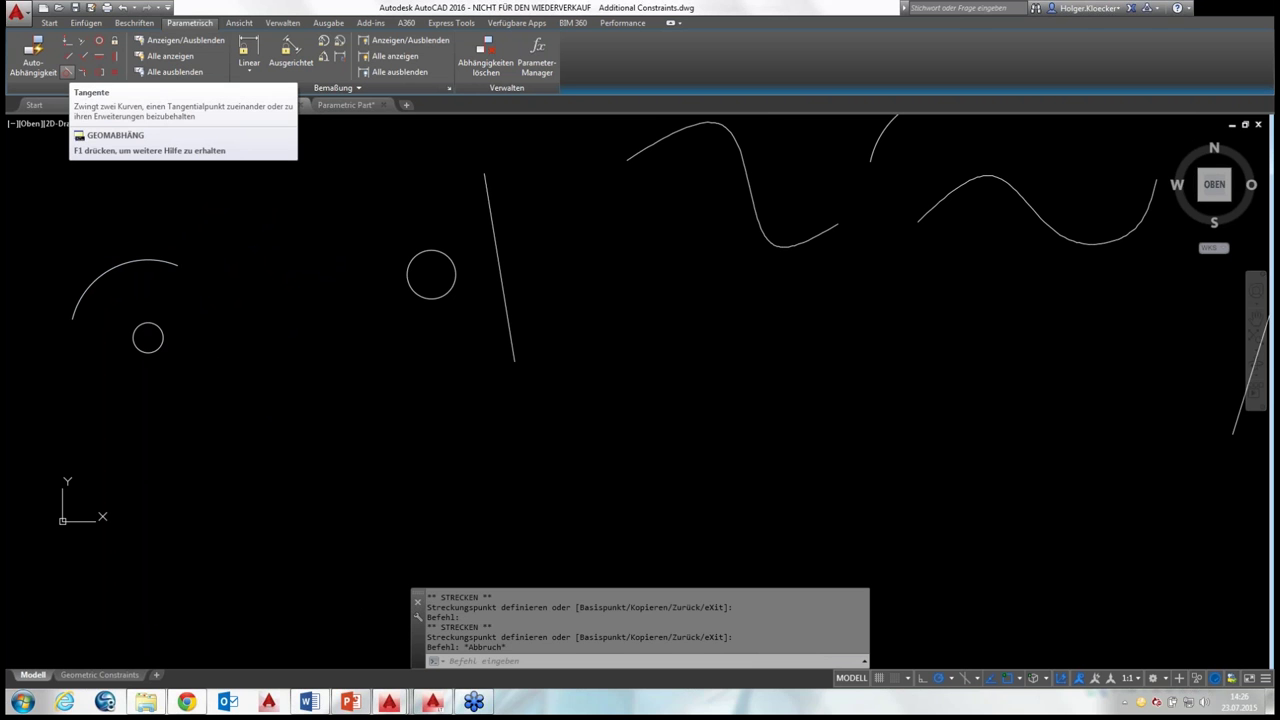
pyautogui.moveTo(67, 72)
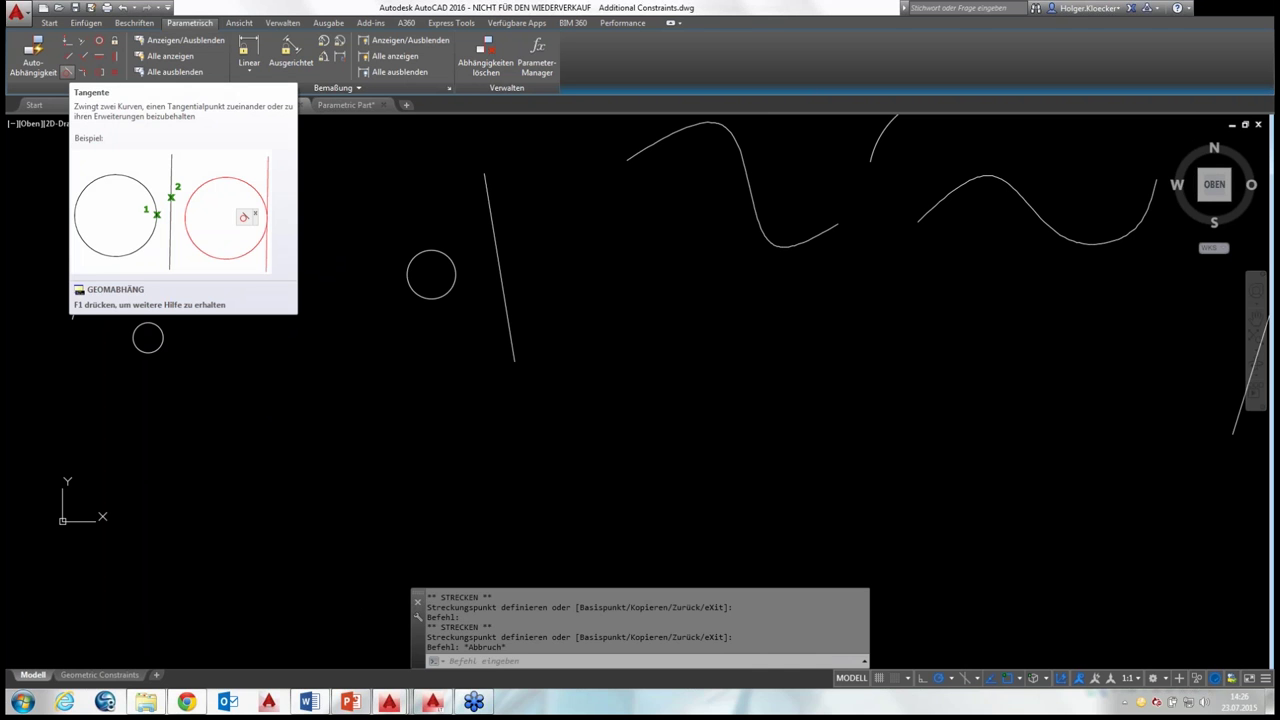
# Constrain the slanted line to be tangent to the circle beside it
pyautogui.click(67, 72)
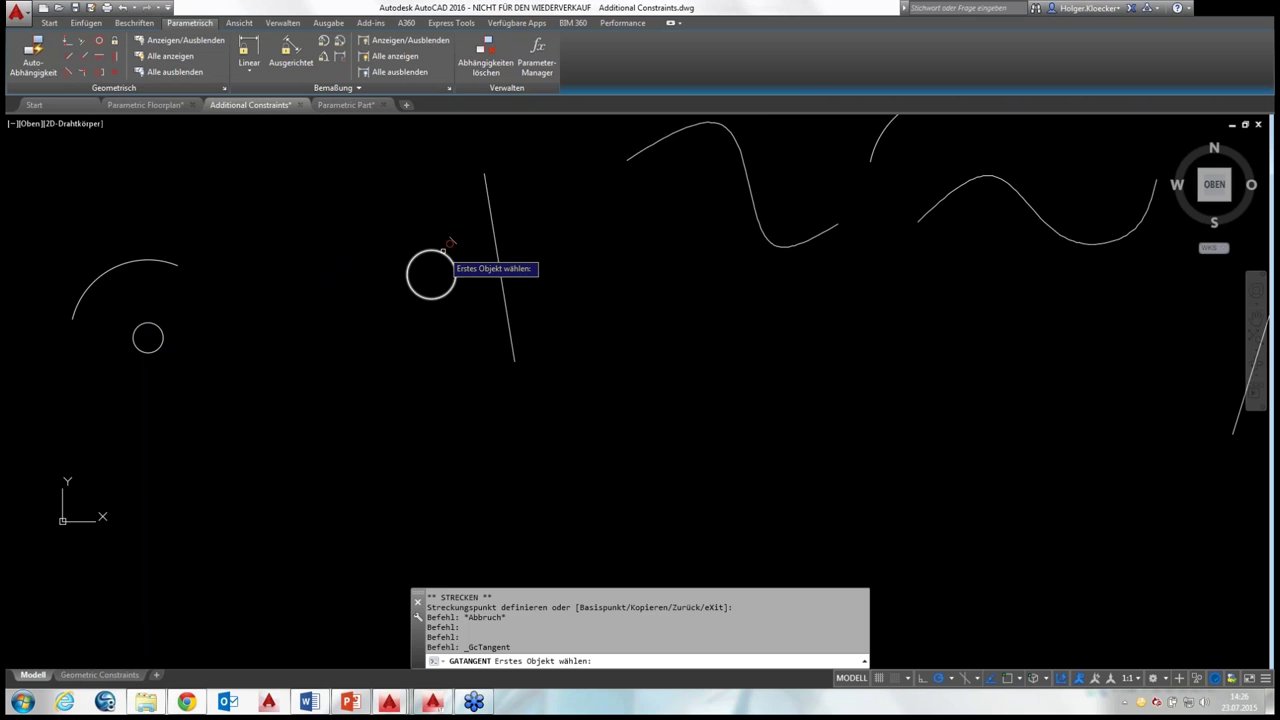
pyautogui.click(443, 250)
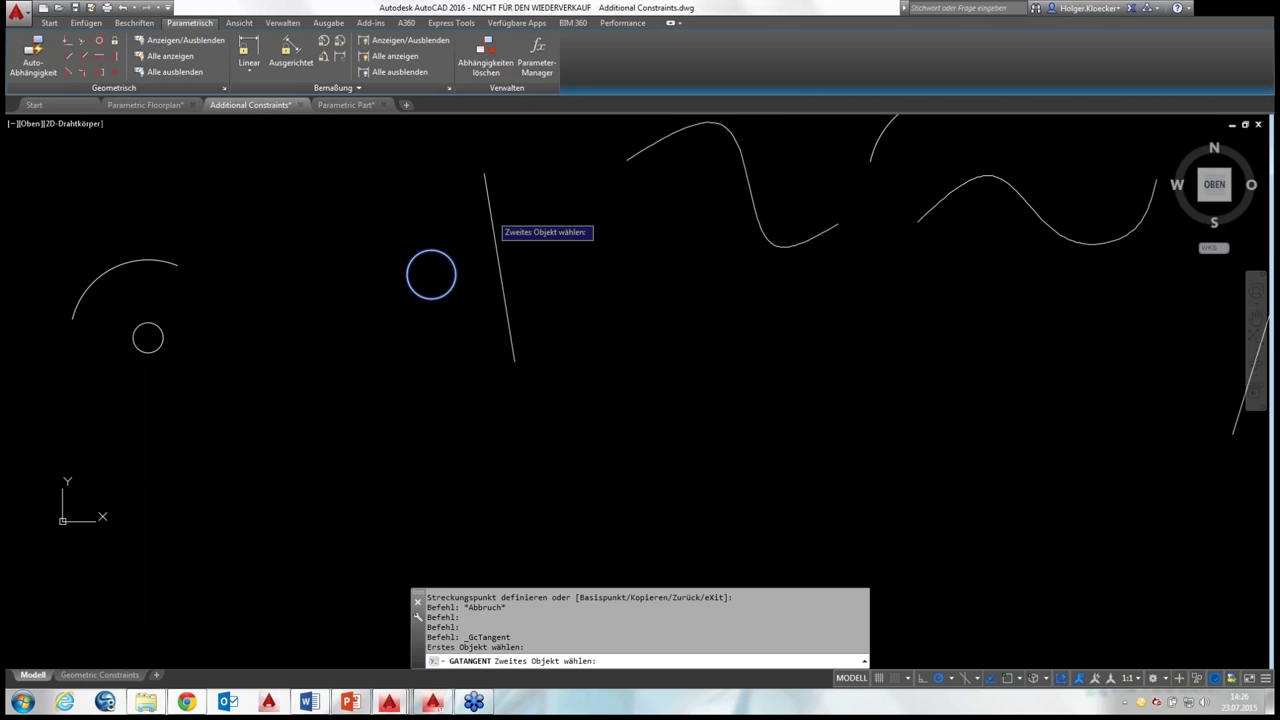
pyautogui.click(492, 222)
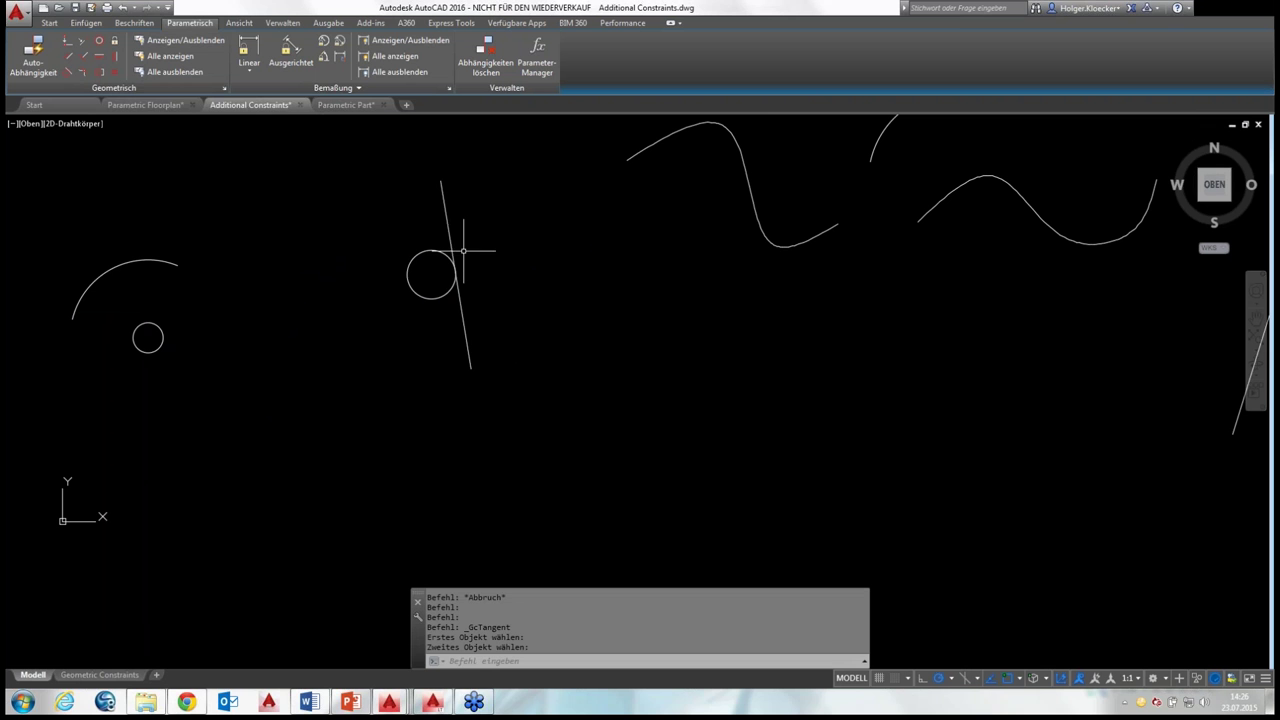
# Stretch the line's top endpoint to a new spot to check it stays tangent
pyautogui.click(444, 205)
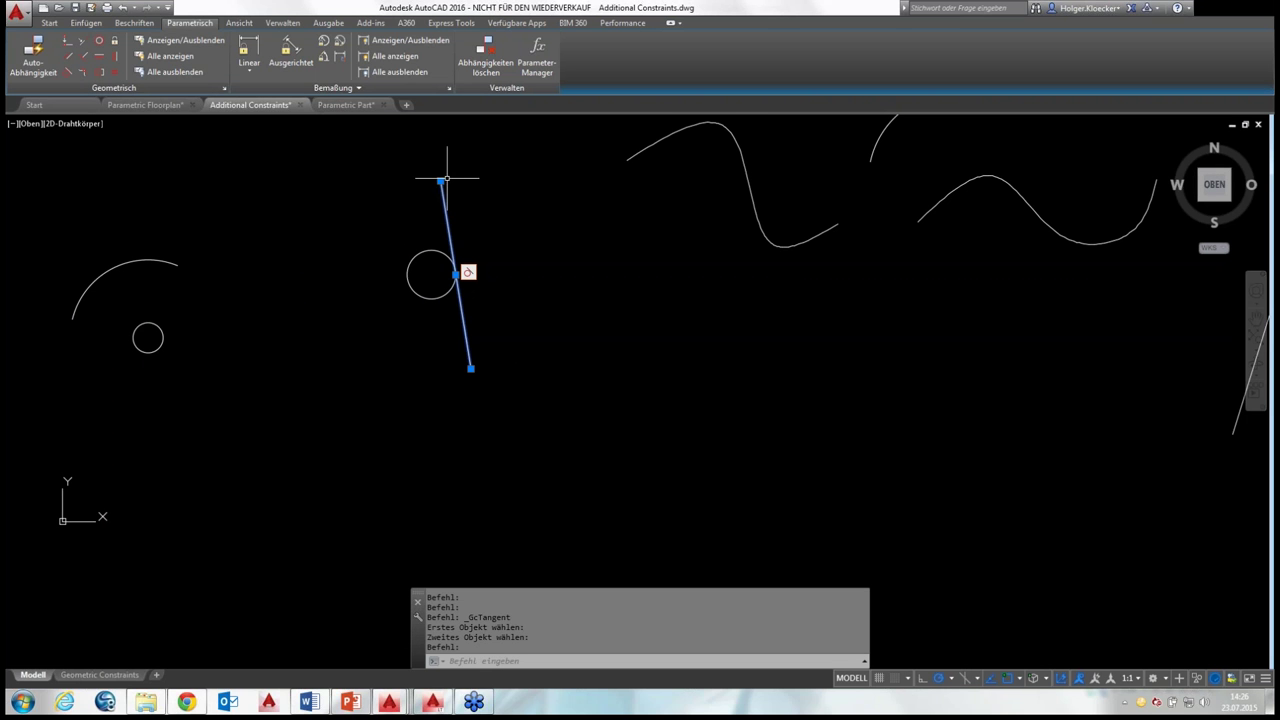
pyautogui.click(441, 180)
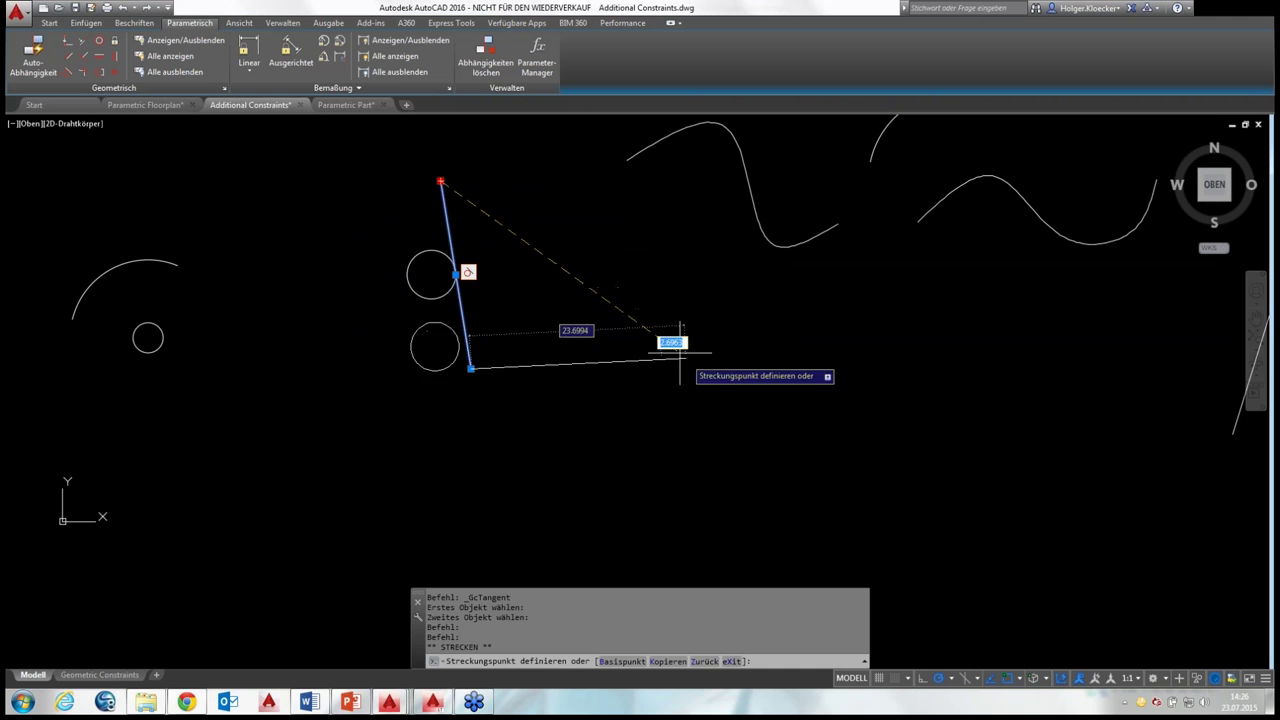
pyautogui.click(350, 172)
pyautogui.moveTo(359, 199)
pyautogui.mouseDown(button='middle')
pyautogui.moveTo(255, 305)
pyautogui.moveTo(246, 270)
pyautogui.mouseUp(button='middle')
pyautogui.press('Escape')
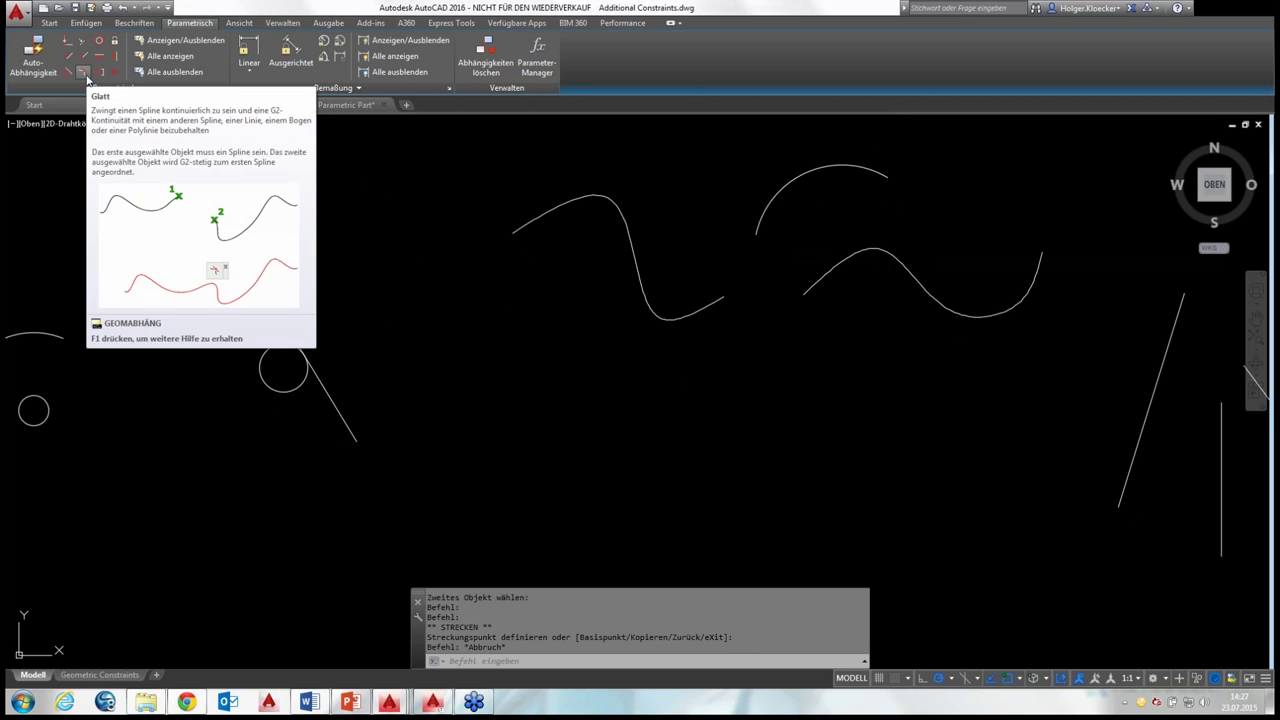
# Apply a smooth constraint joining the left spline to the right spline
pyautogui.moveTo(491, 237); pyautogui.dragTo(138, 270, button='middle')
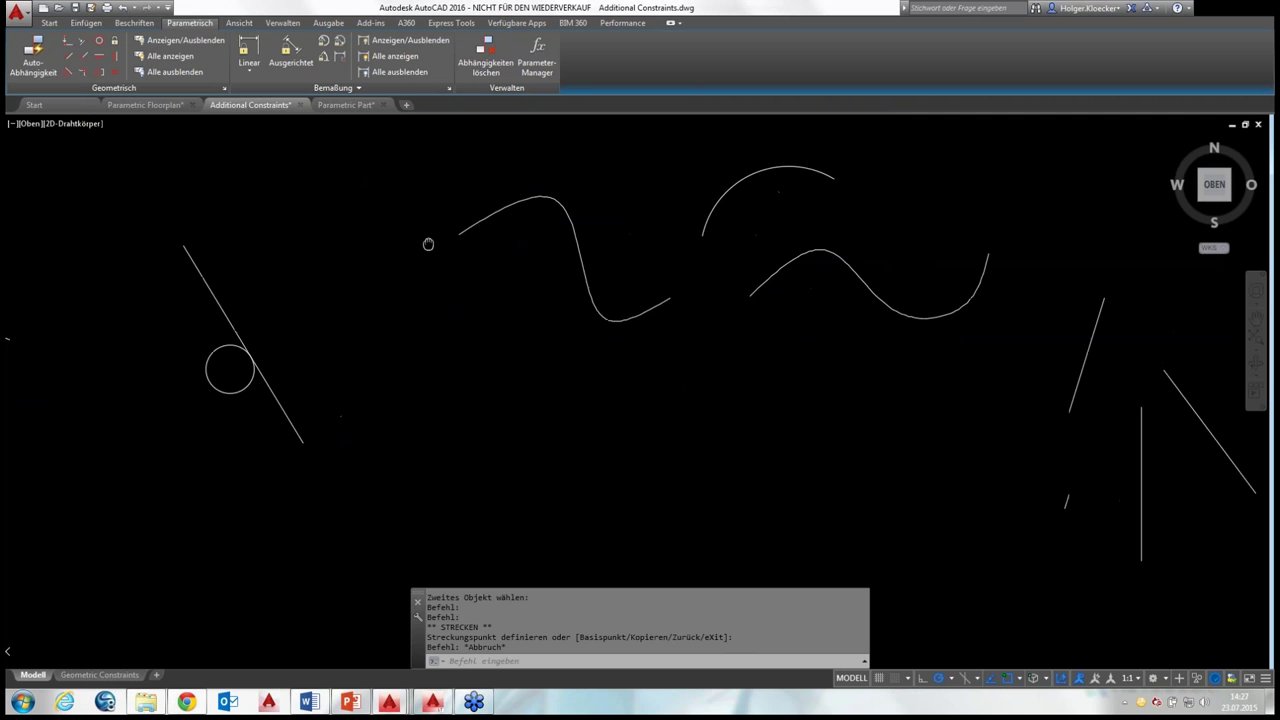
pyautogui.click(85, 74)
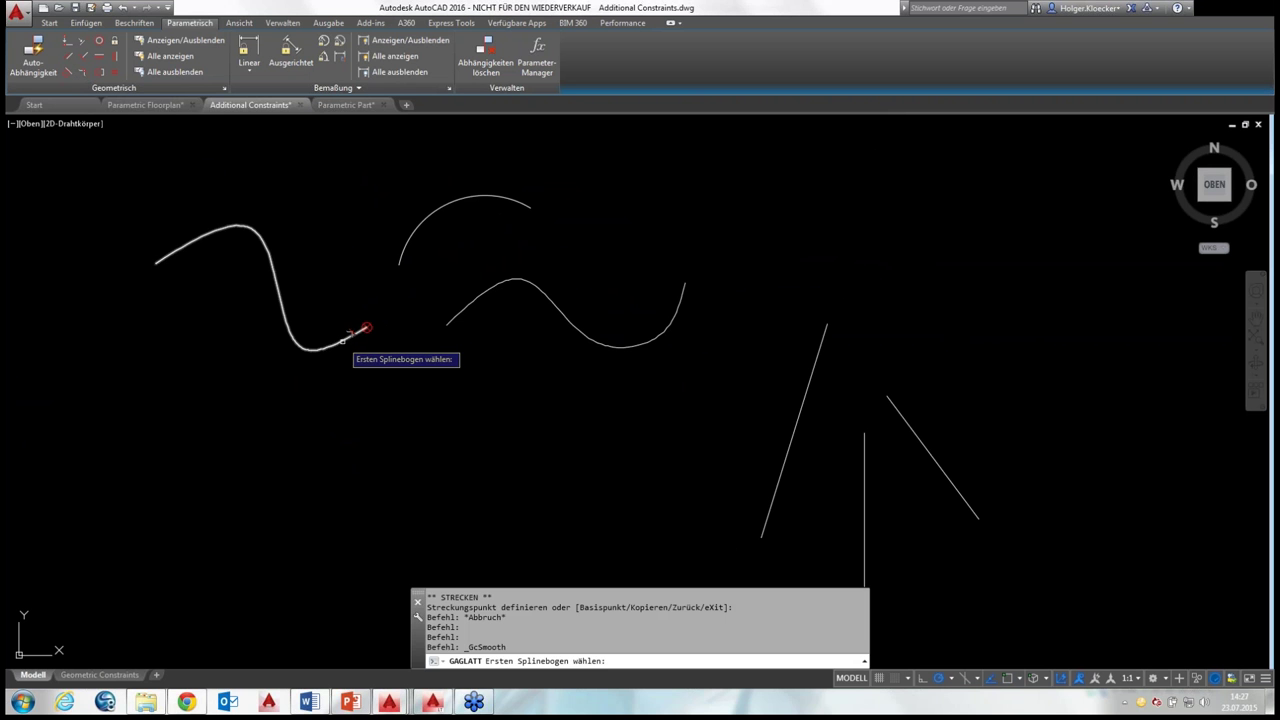
pyautogui.click(351, 333)
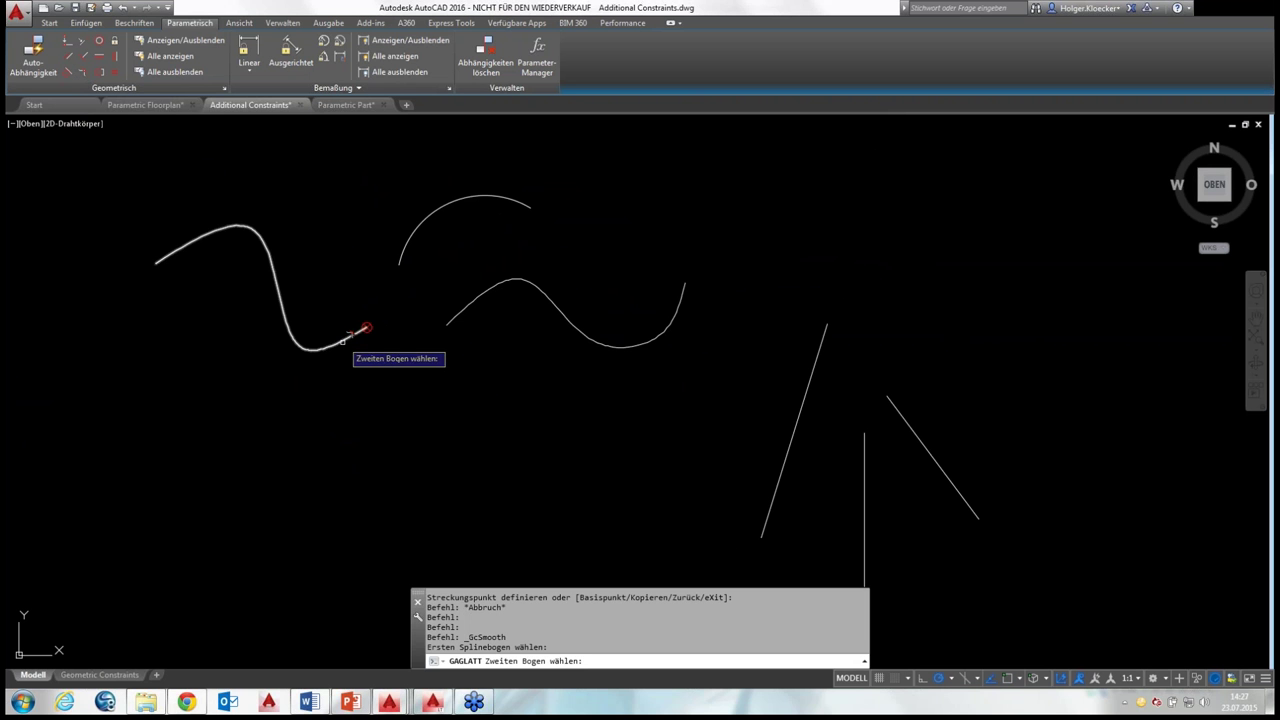
pyautogui.click(455, 317)
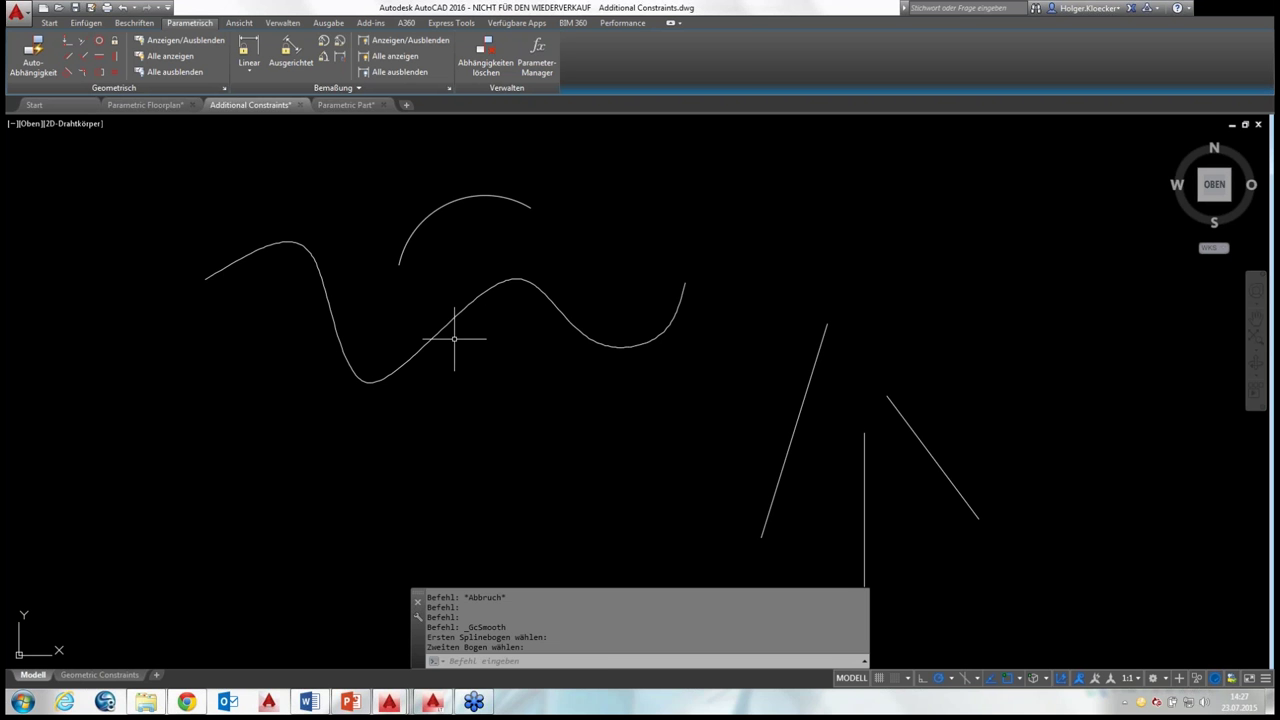
# Cancel the command and test-select the two splines, then clear the selection
pyautogui.press('Escape')
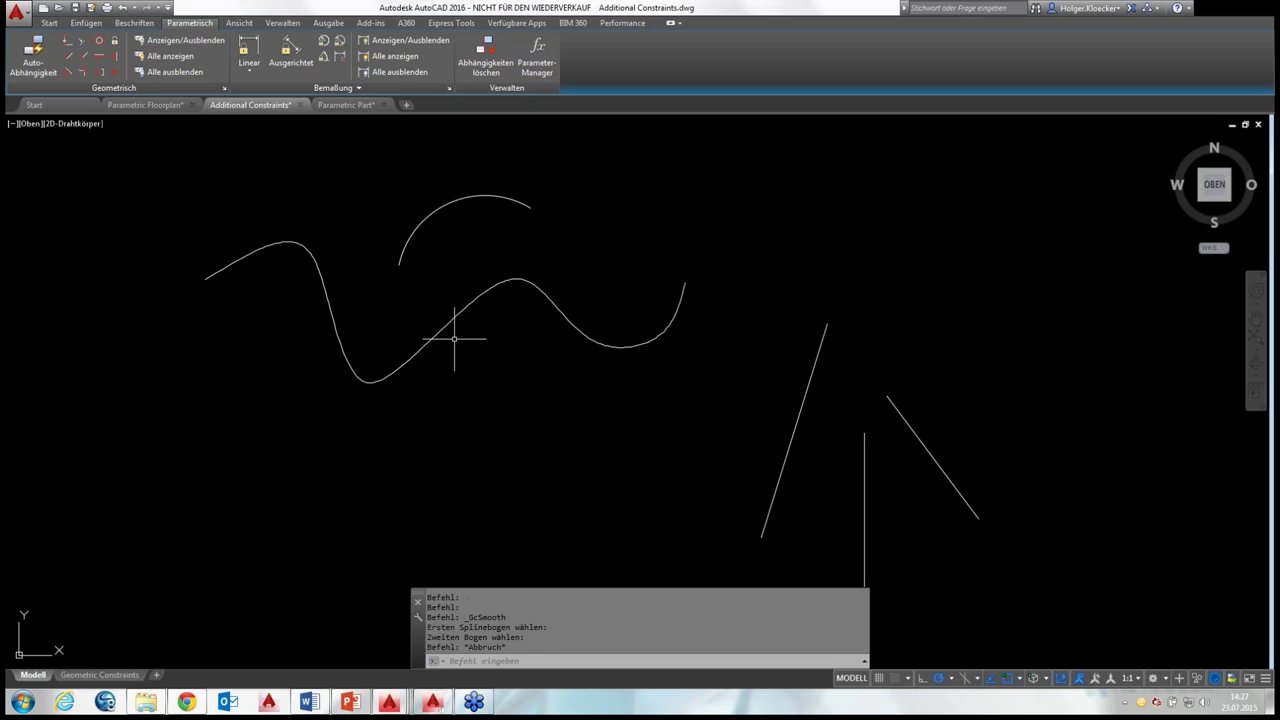
pyautogui.click(420, 347)
pyautogui.click(479, 296)
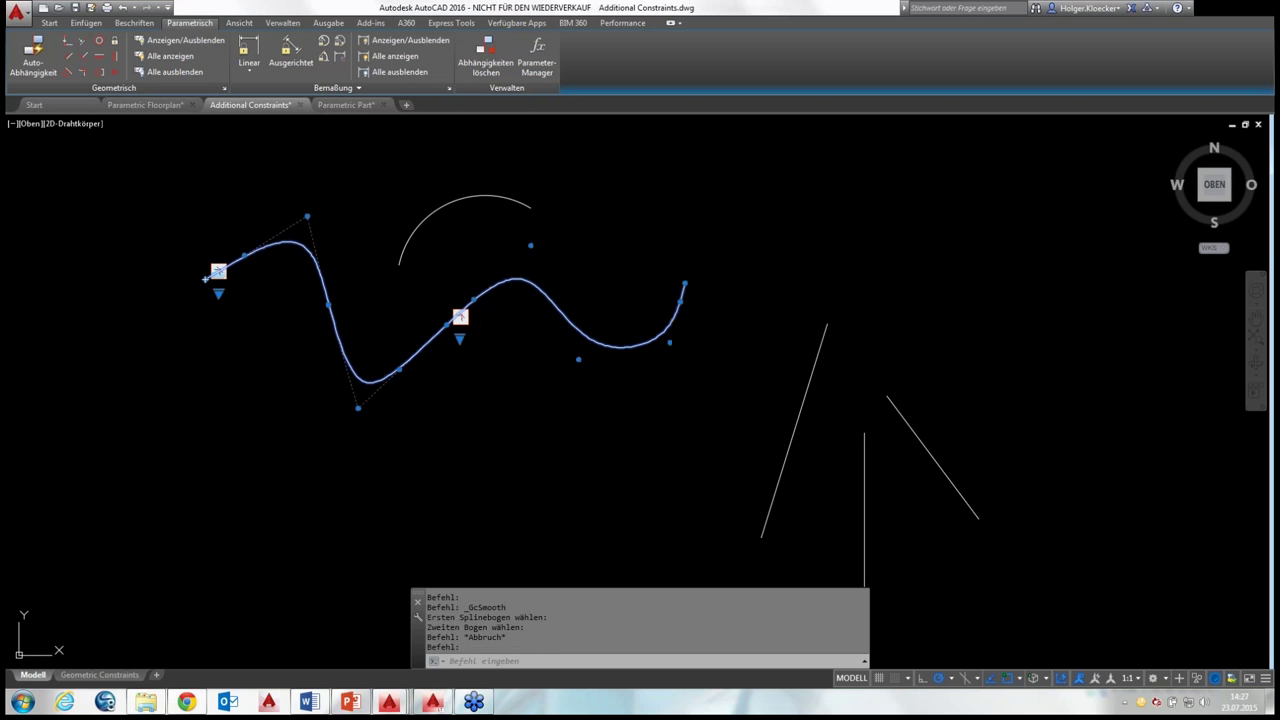
pyautogui.press('Escape')
pyautogui.click(430, 342)
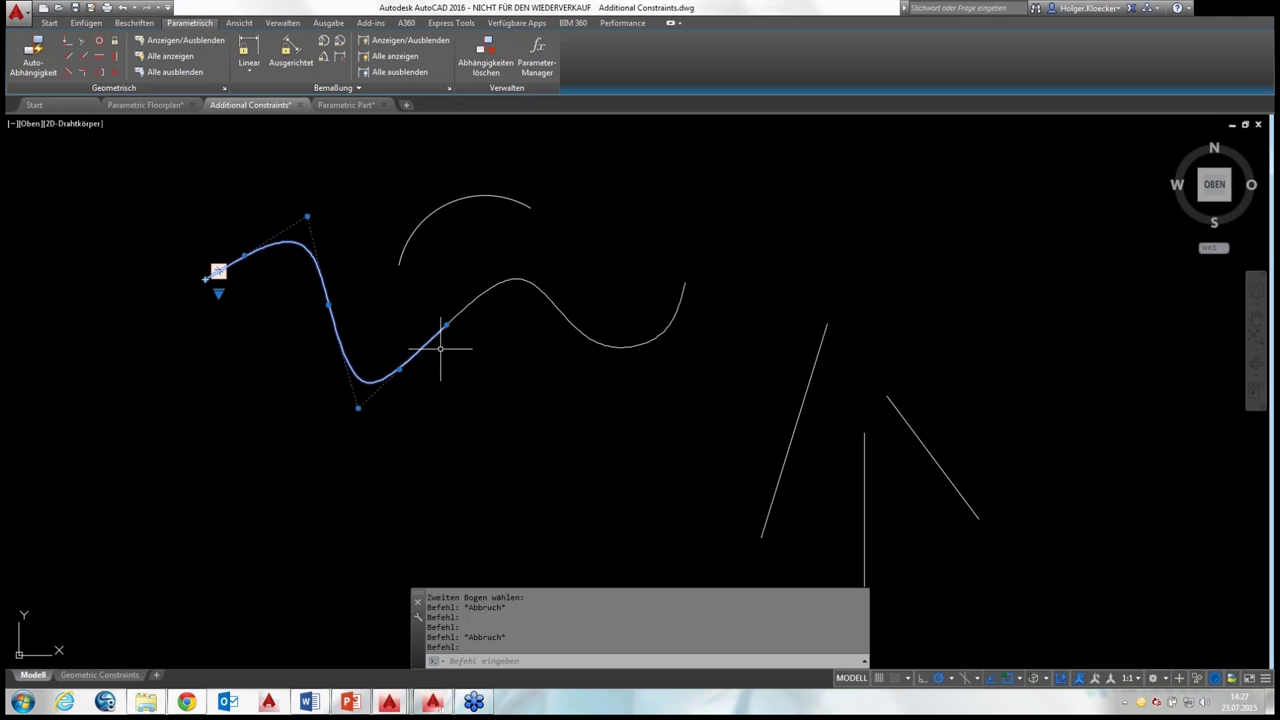
pyautogui.click(466, 300)
pyautogui.press('Escape')
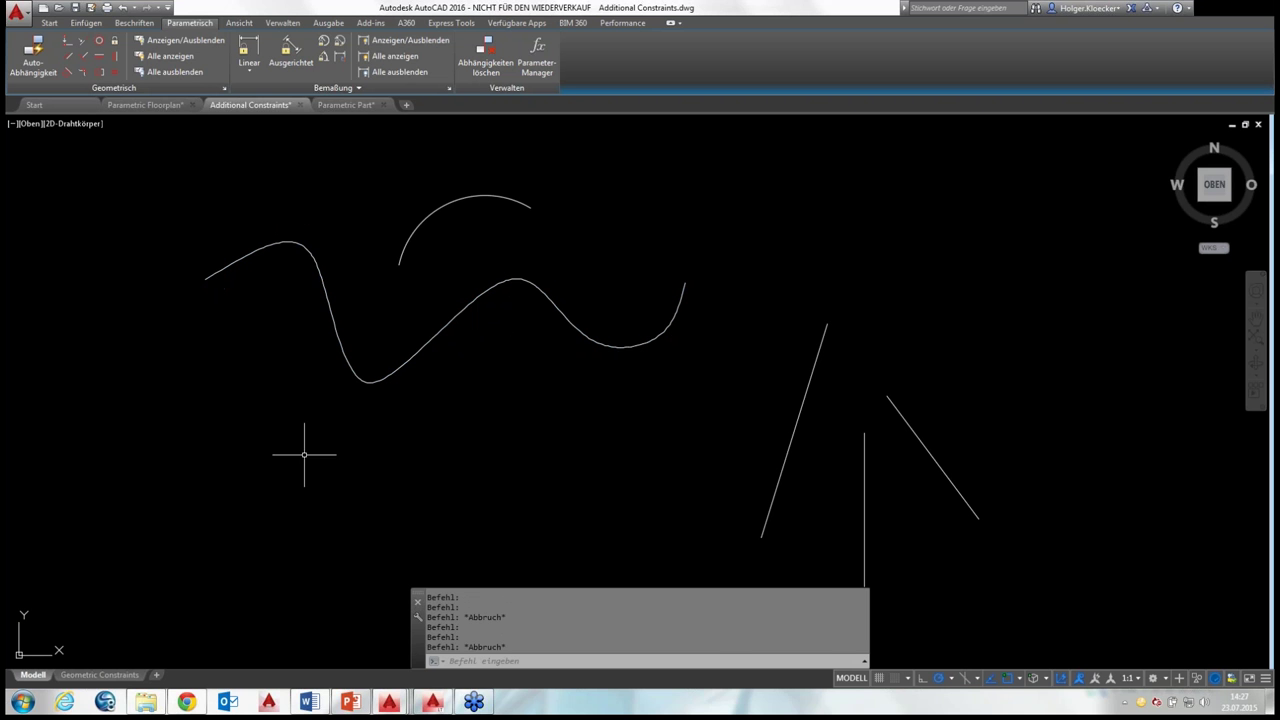
# Undo that smooth constraint and instead join the left spline's end smoothly to the upper arc
pyautogui.click(124, 8)
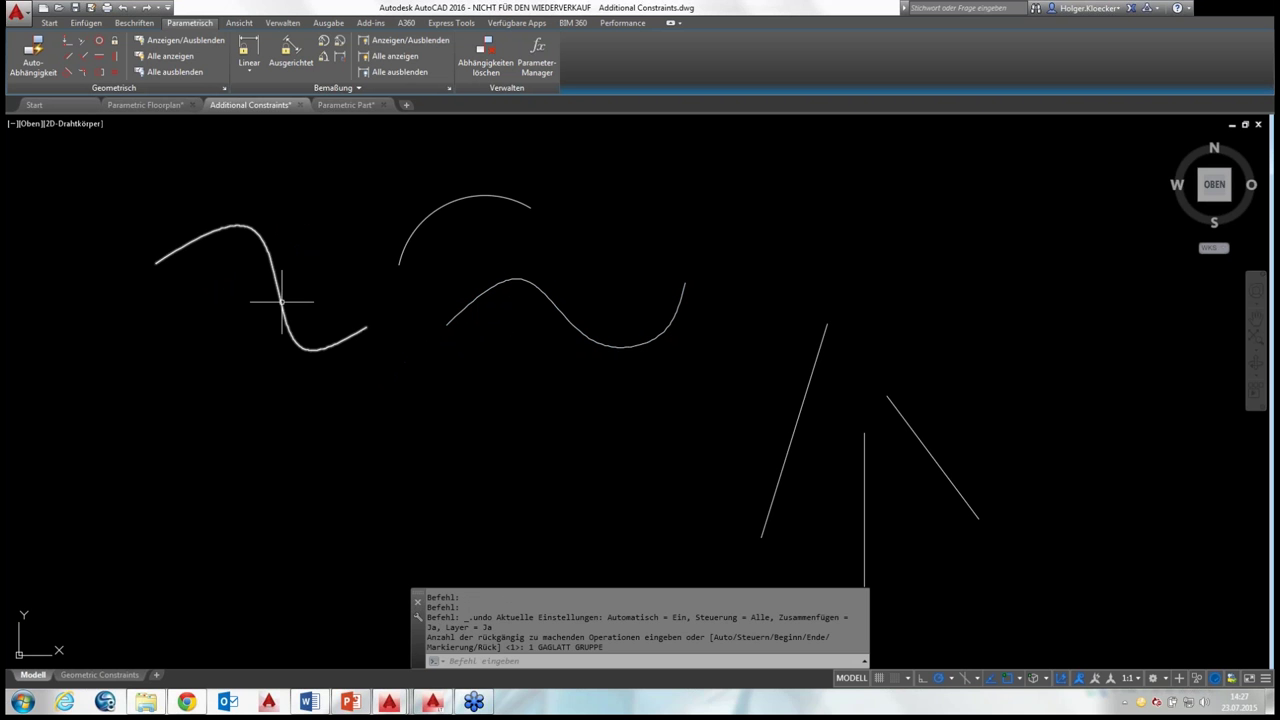
pyautogui.click(85, 70)
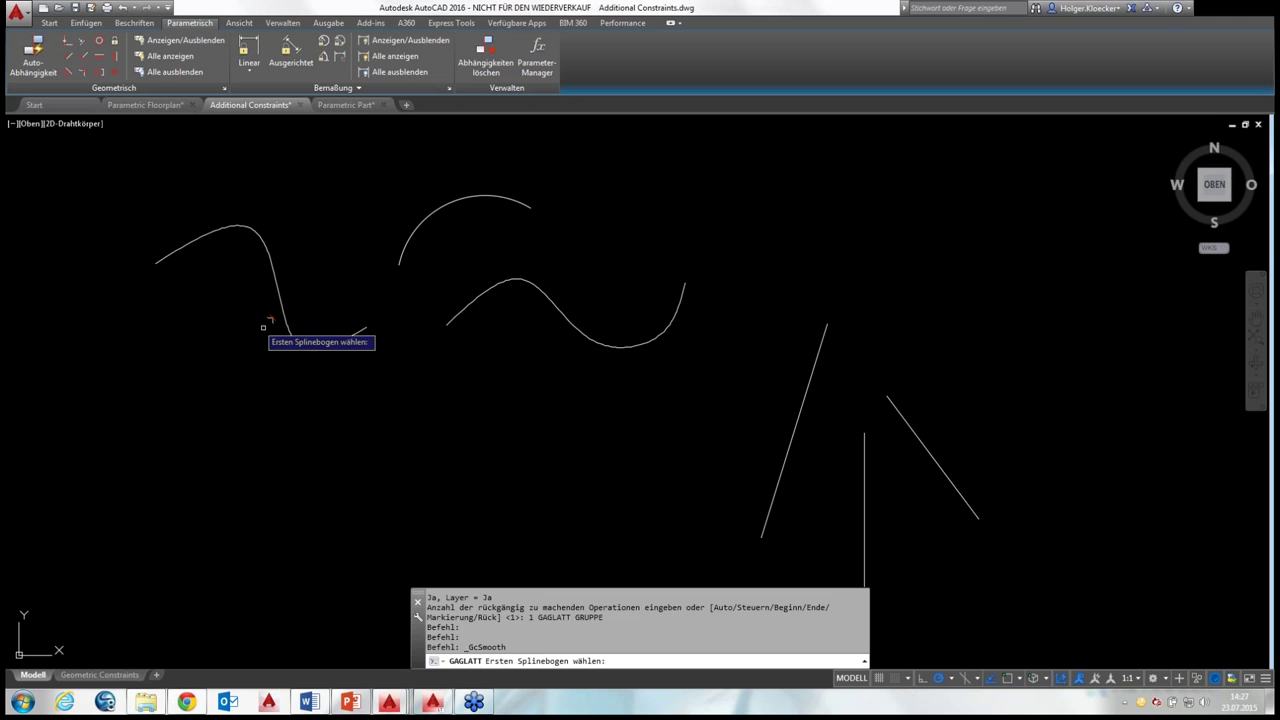
pyautogui.click(344, 334)
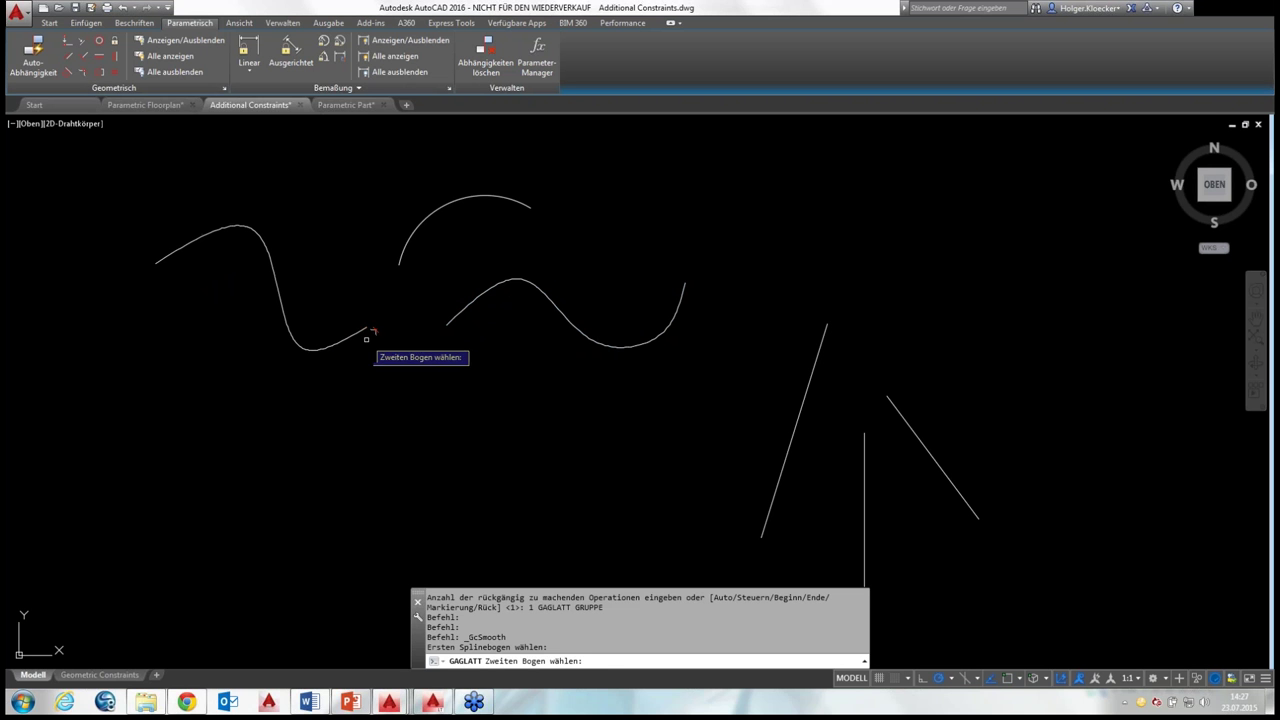
pyautogui.click(401, 262)
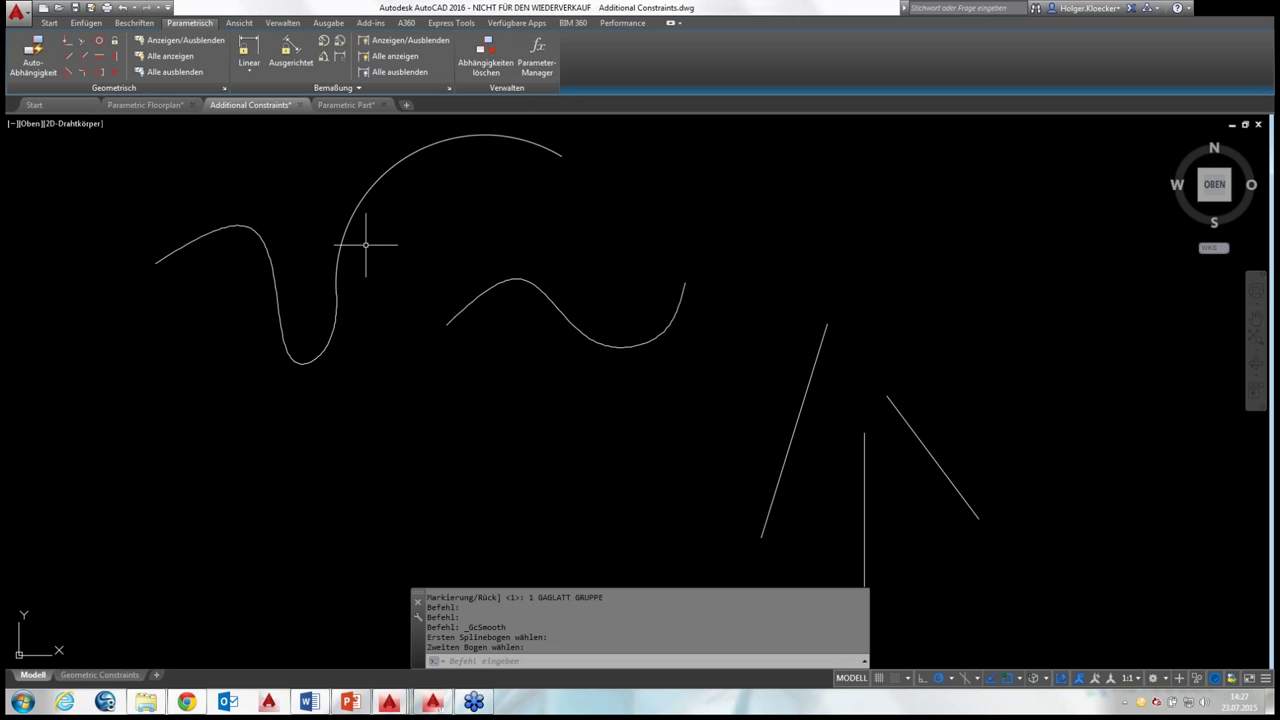
pyautogui.moveTo(471, 243); pyautogui.dragTo(266, 229, button='middle')
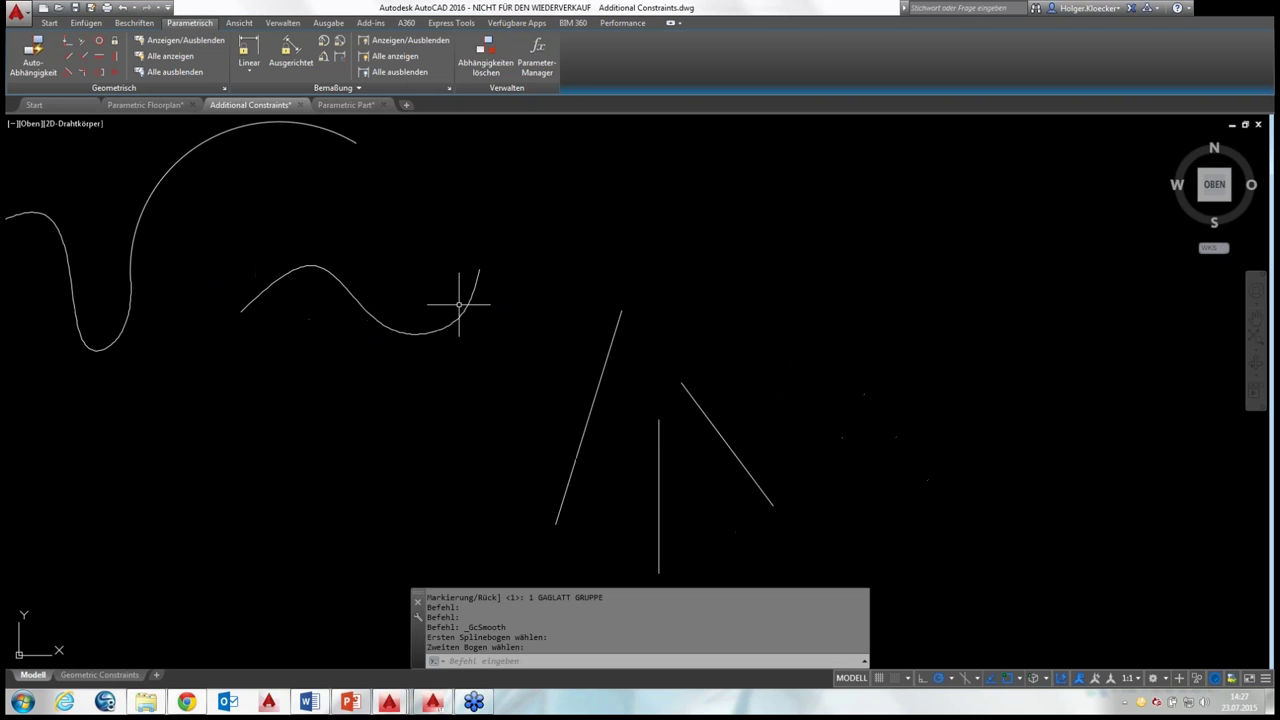
pyautogui.moveTo(459, 304); pyautogui.dragTo(484, 228, button='middle')
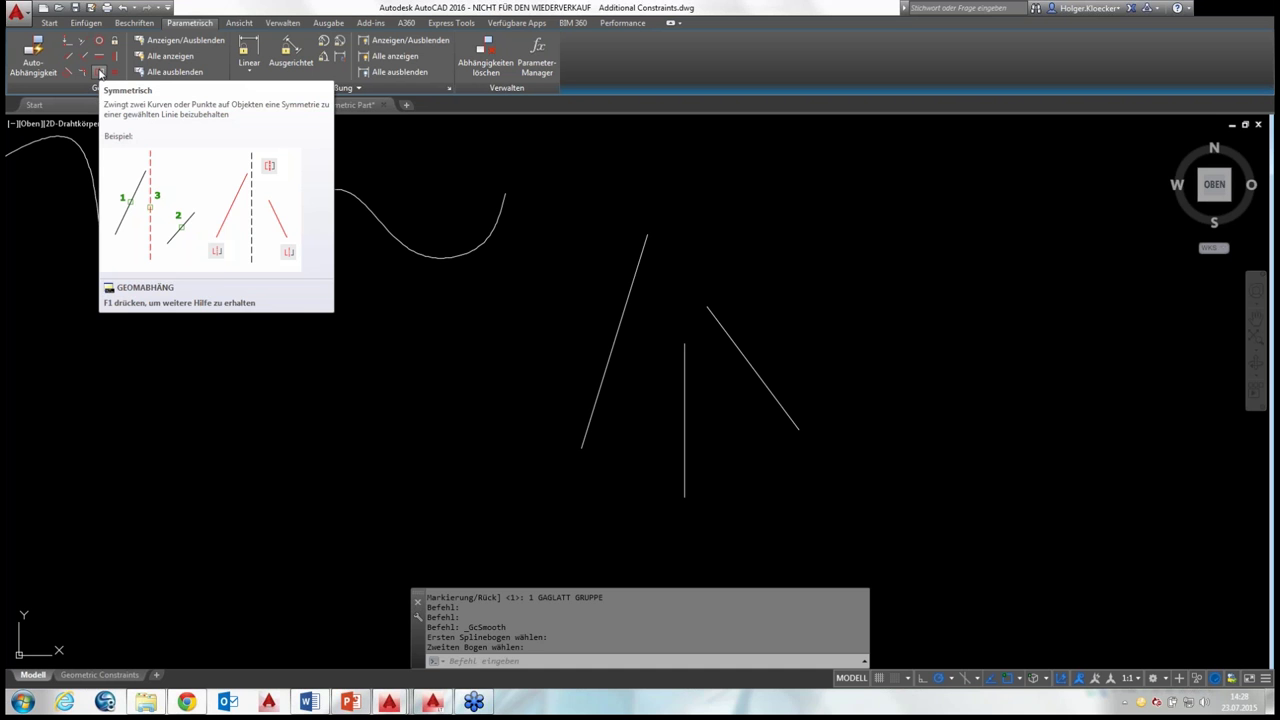
# Make the left and right slanted lines symmetric about the vertical line
pyautogui.click(100, 73)
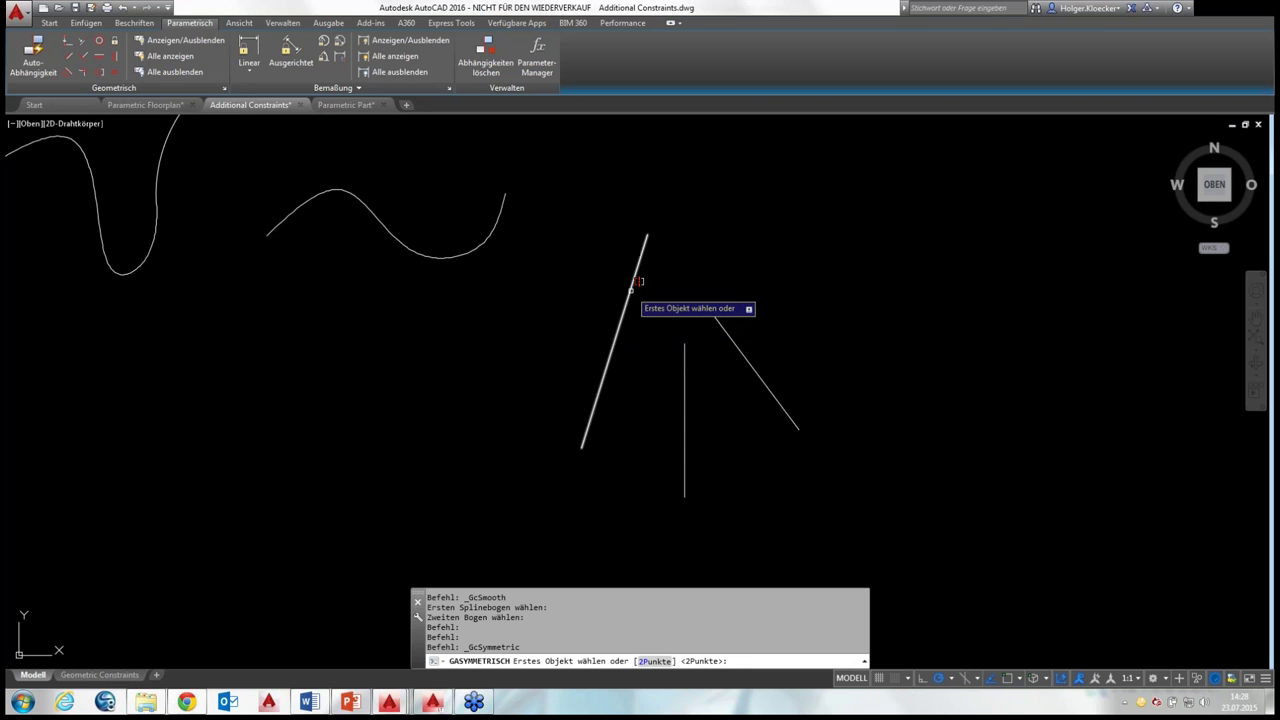
pyautogui.click(627, 296)
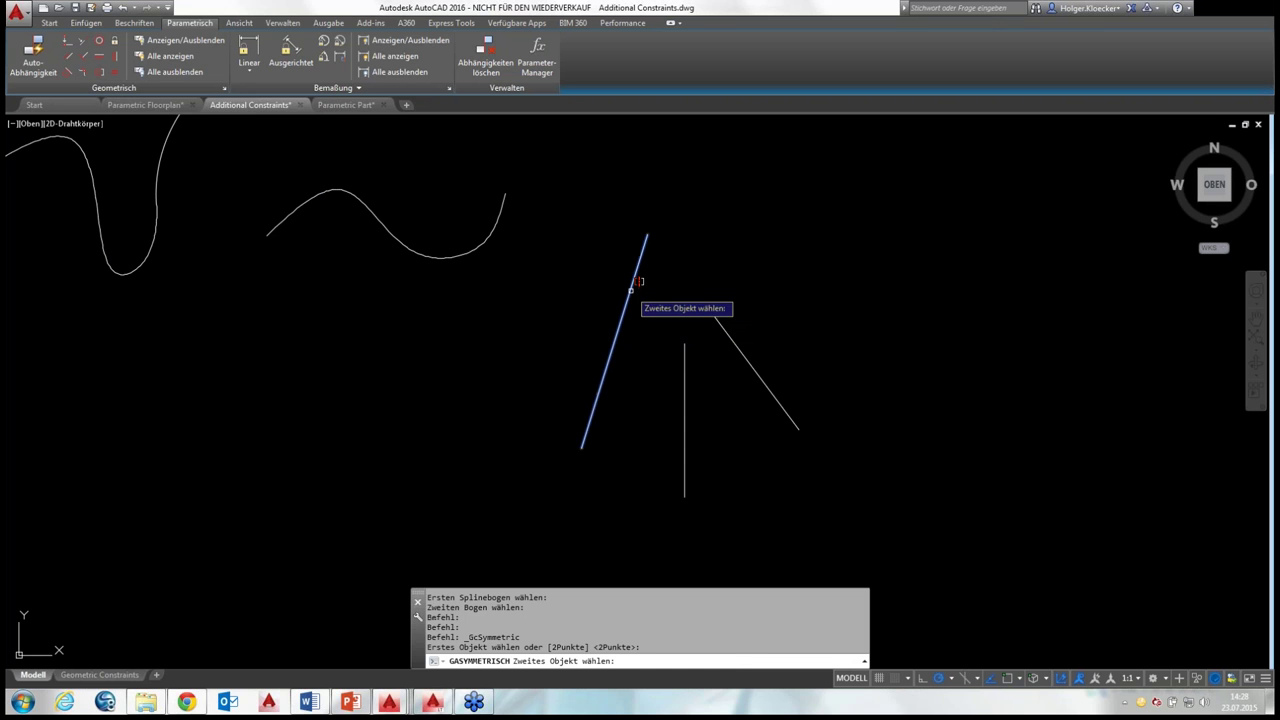
pyautogui.click(727, 333)
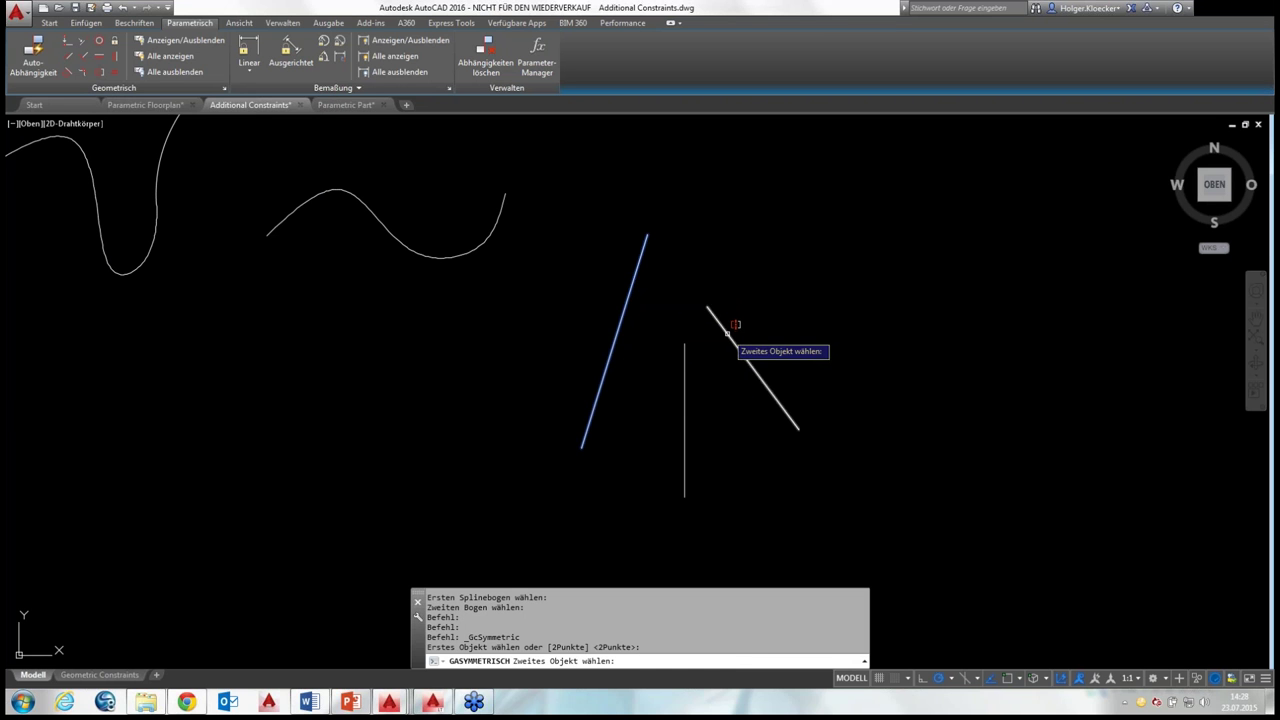
pyautogui.click(686, 372)
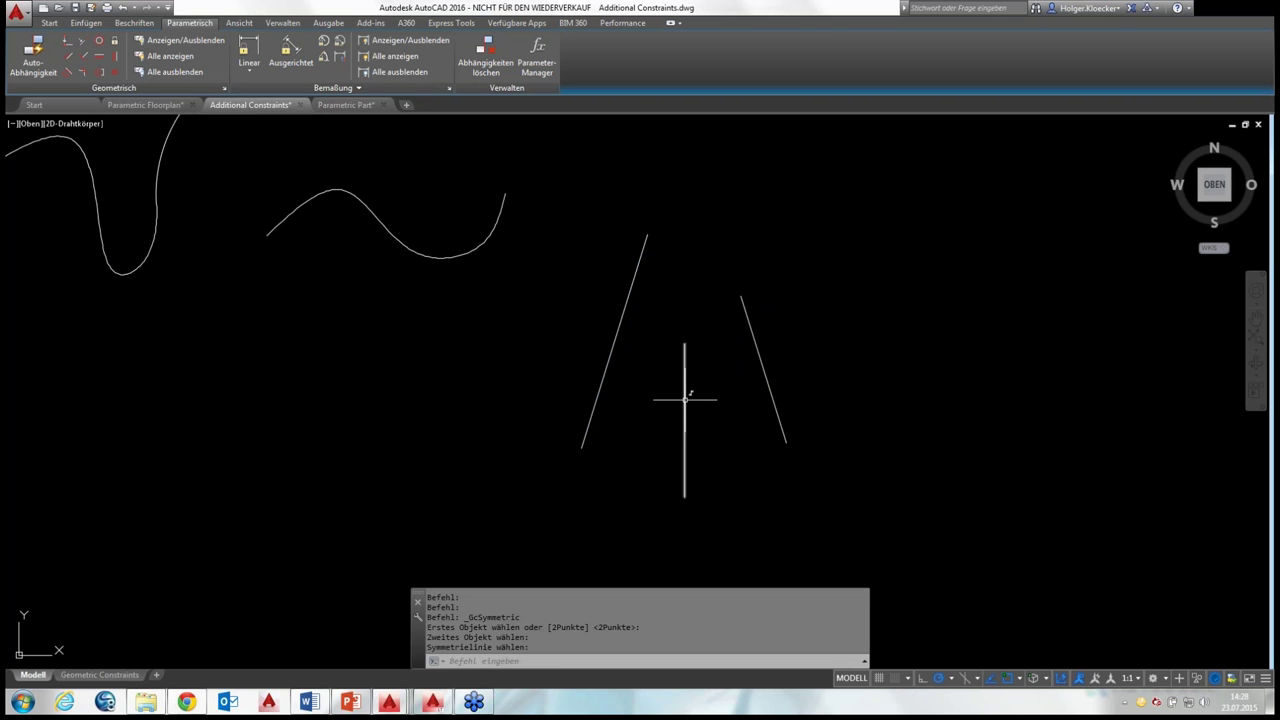
pyautogui.moveTo(685, 399)
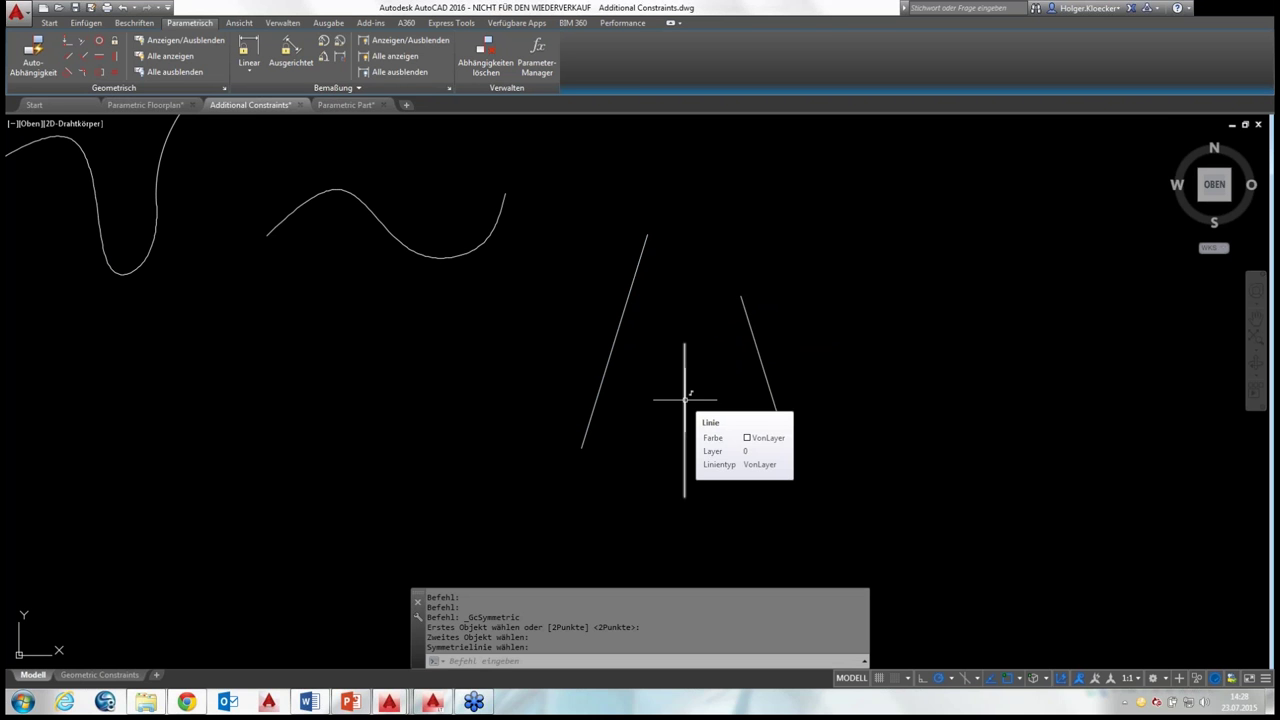
# Stretch the vertical line's bottom endpoint out and back to near-vertical to test the symmetry
pyautogui.click(685, 399)
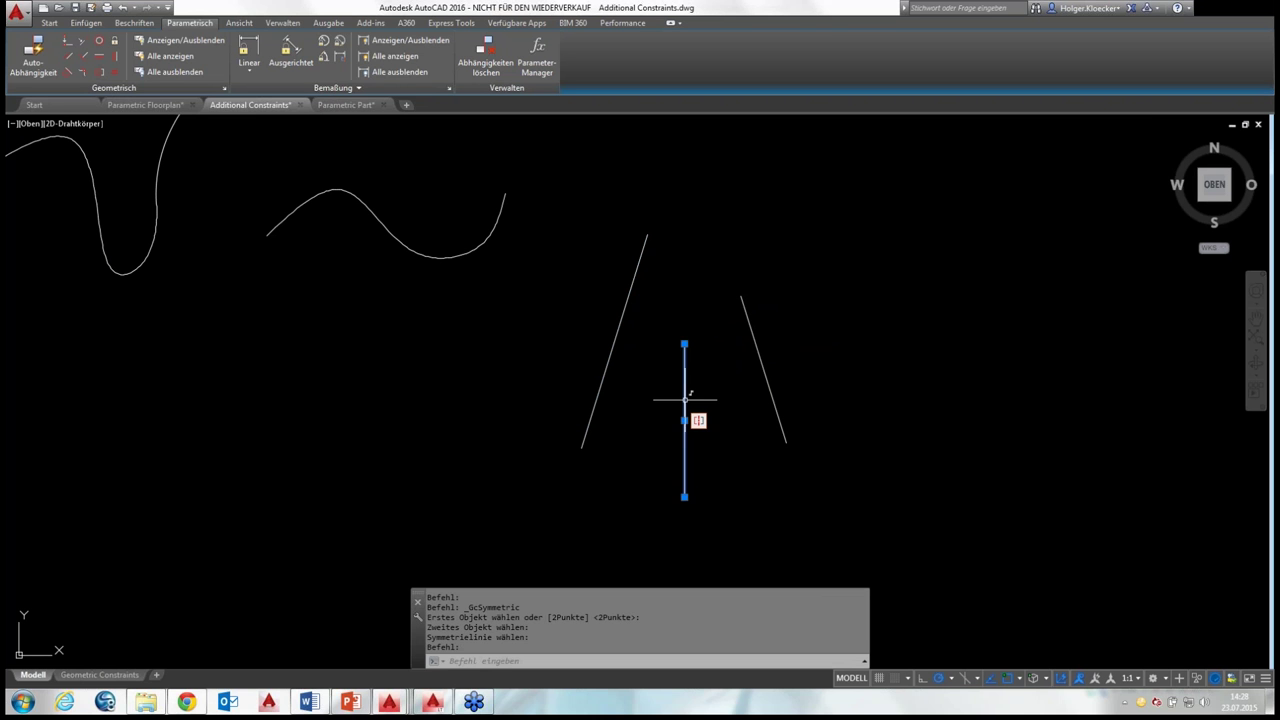
pyautogui.click(684, 496)
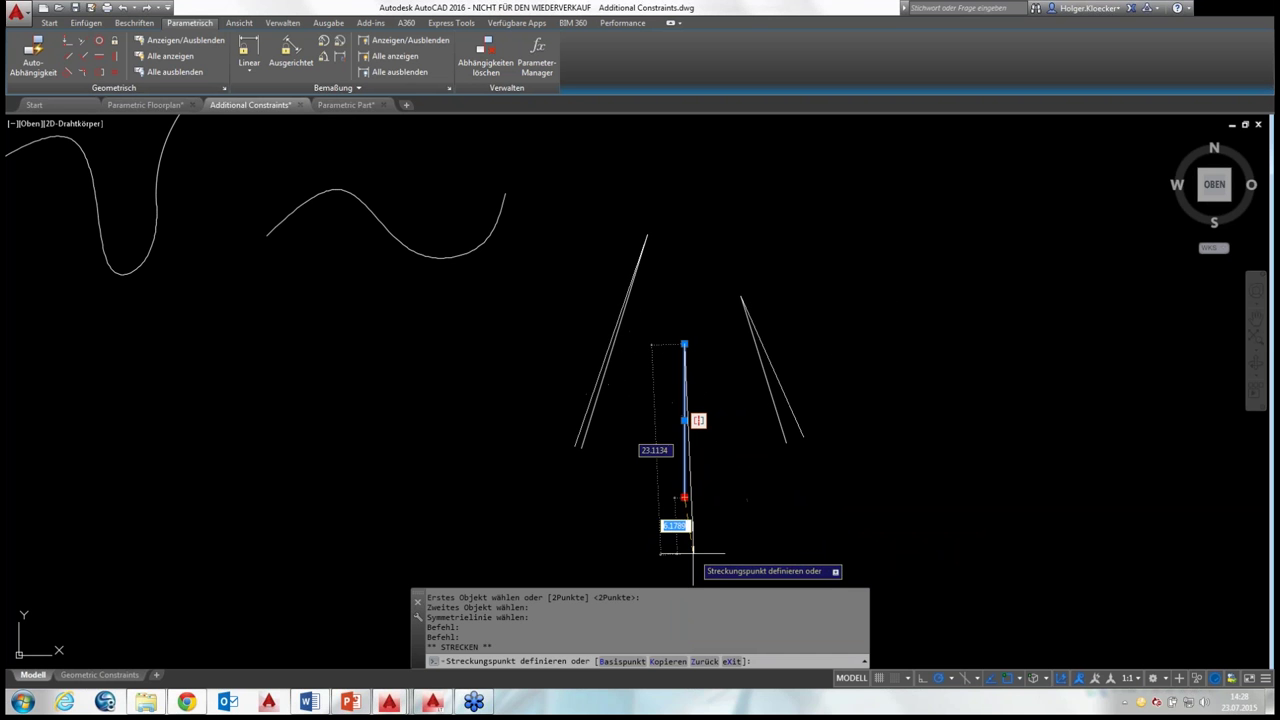
pyautogui.click(834, 540)
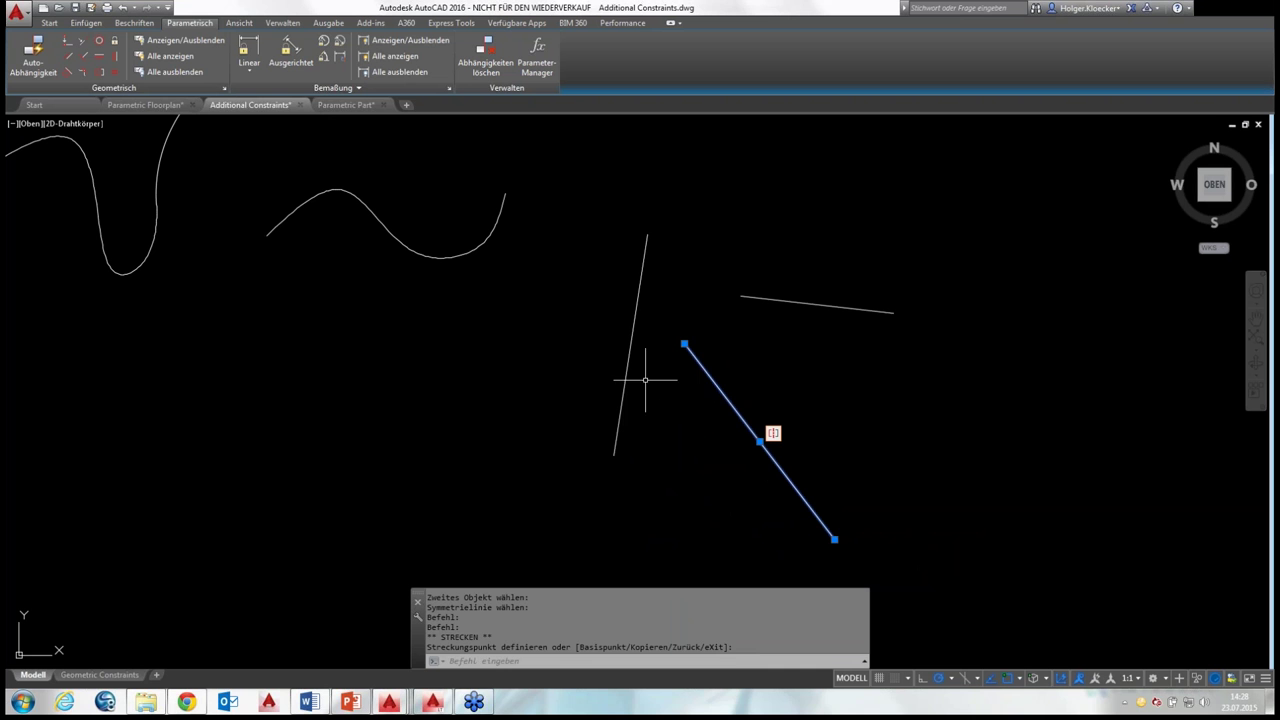
pyautogui.click(834, 539)
pyautogui.click(693, 515)
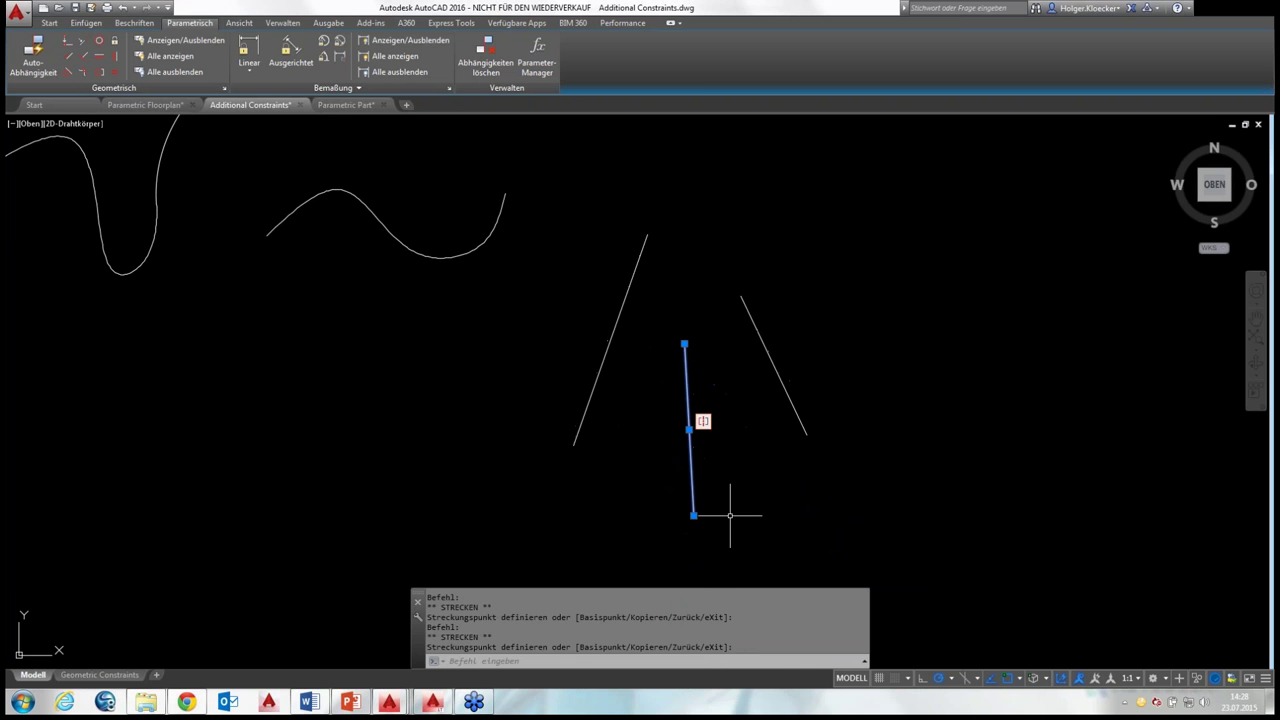
pyautogui.press('Escape')
pyautogui.scroll(-2, 685, 333)
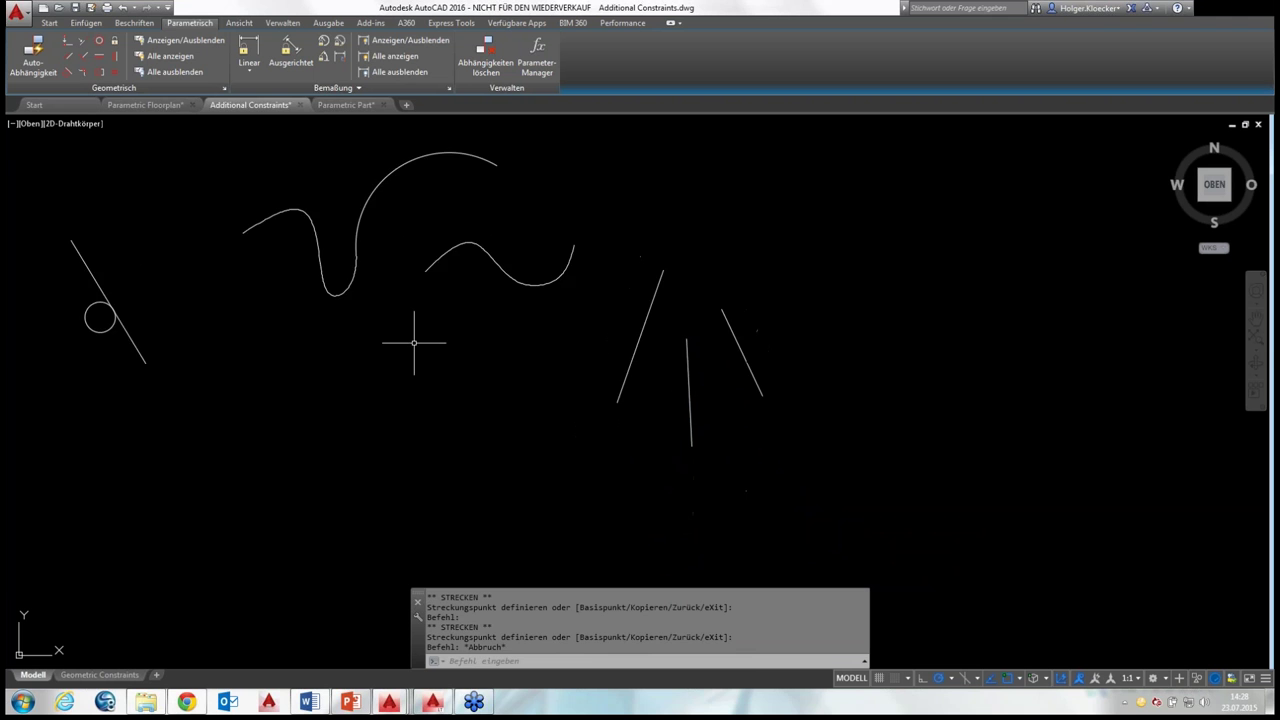
pyautogui.moveTo(417, 346); pyautogui.dragTo(493, 342, button='middle')
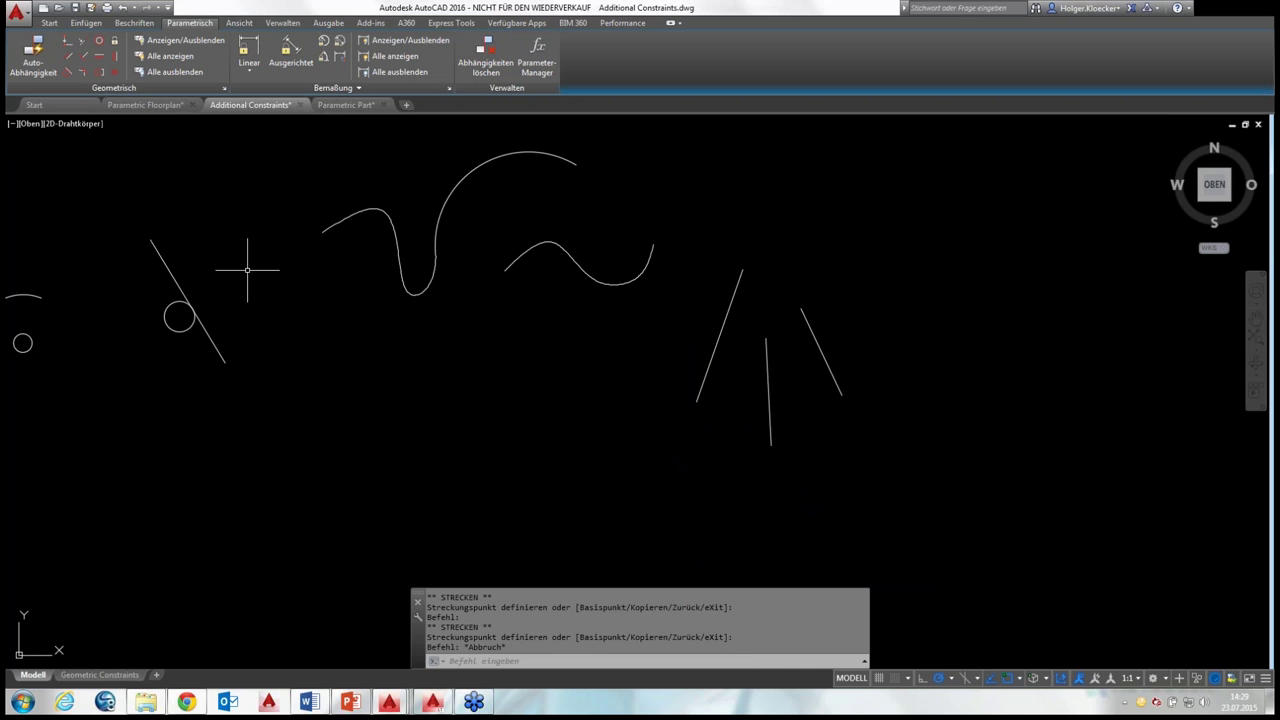
pyautogui.moveTo(205, 239); pyautogui.dragTo(292, 251, button='middle')
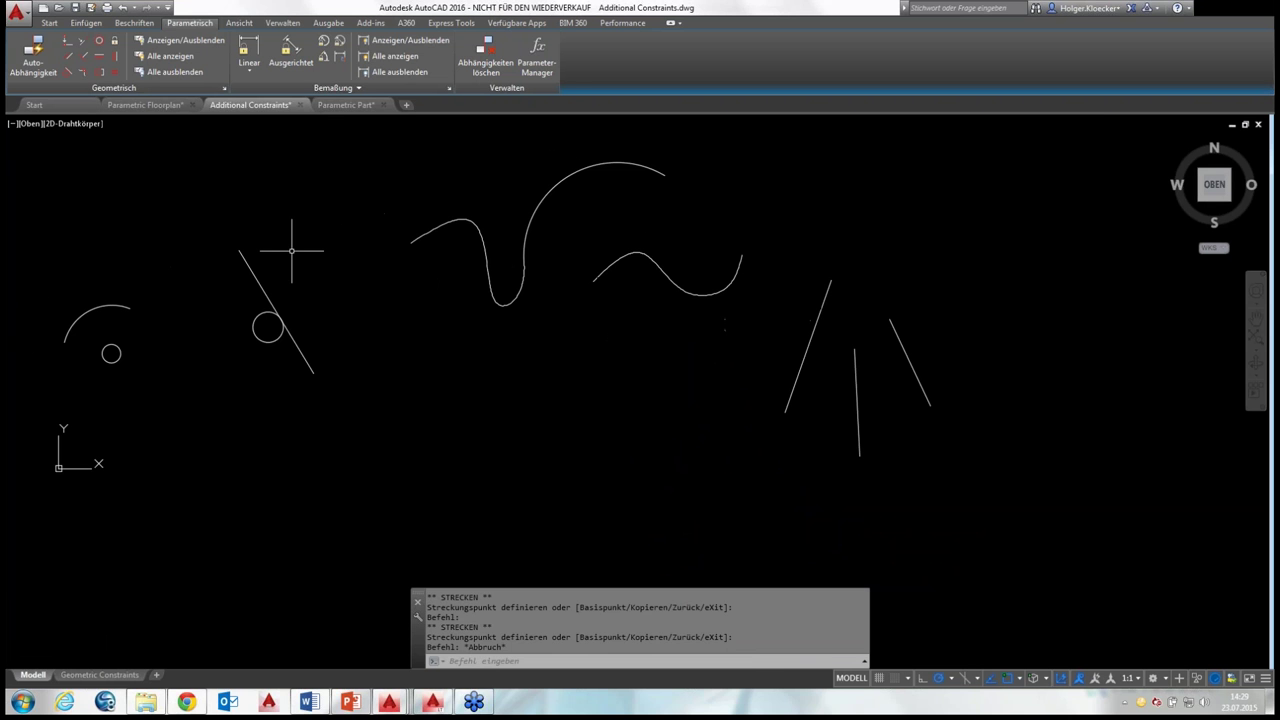
pyautogui.moveTo(354, 209)
pyautogui.mouseDown(button='middle')
pyautogui.moveTo(434, 206)
pyautogui.moveTo(440, 245)
pyautogui.mouseUp(button='middle')
pyautogui.scroll(-2, 418, 213)
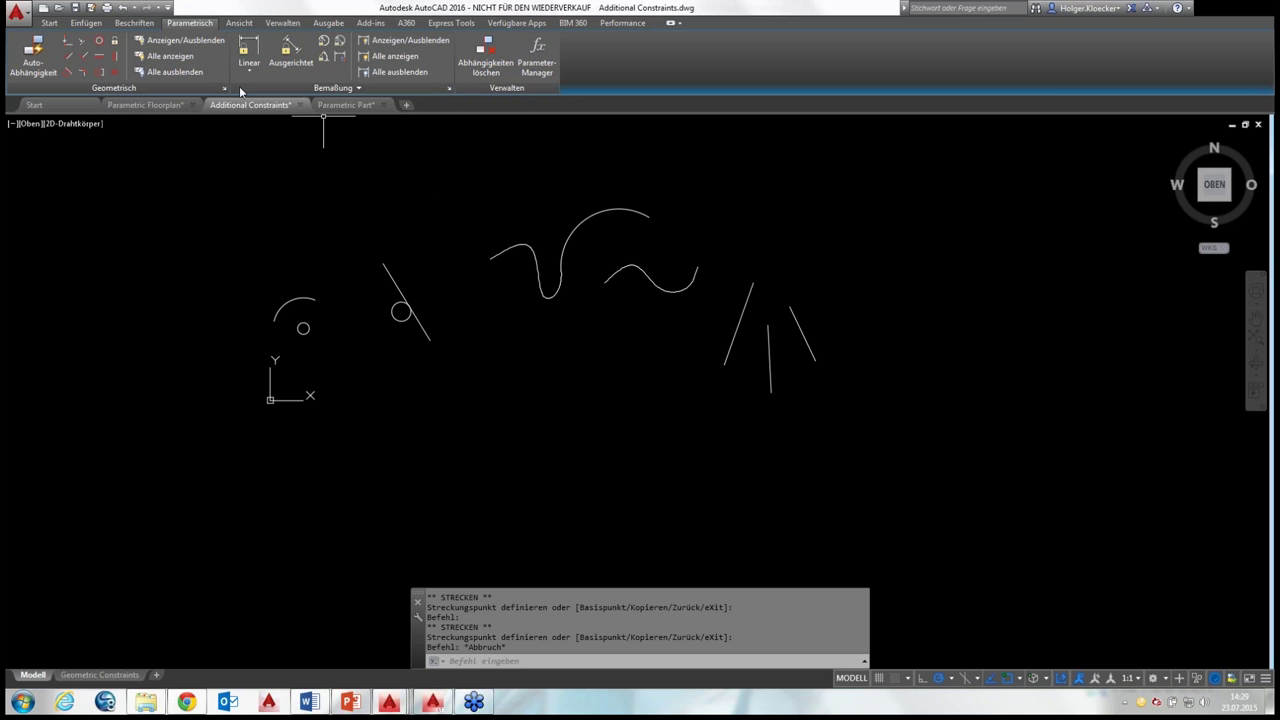
# Open the Parametric Part drawing and display the bent slotted bracket in model space
pyautogui.click(345, 104)
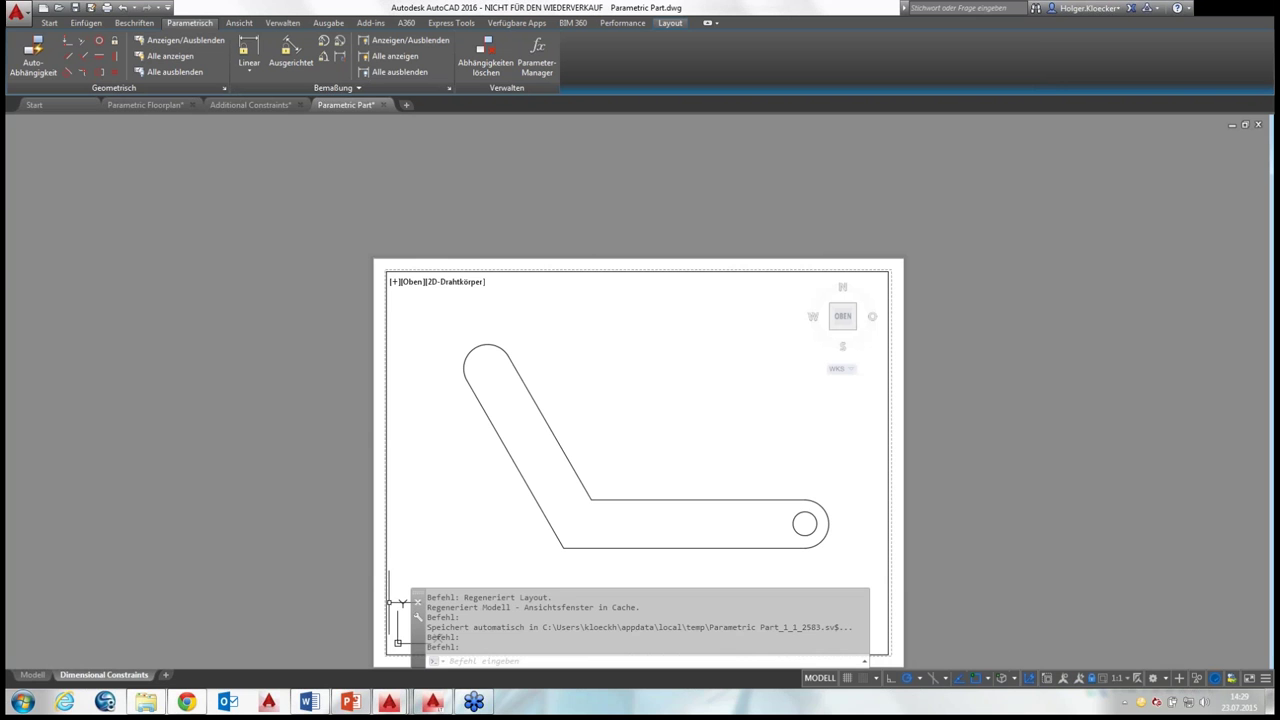
pyautogui.moveTo(345, 104)
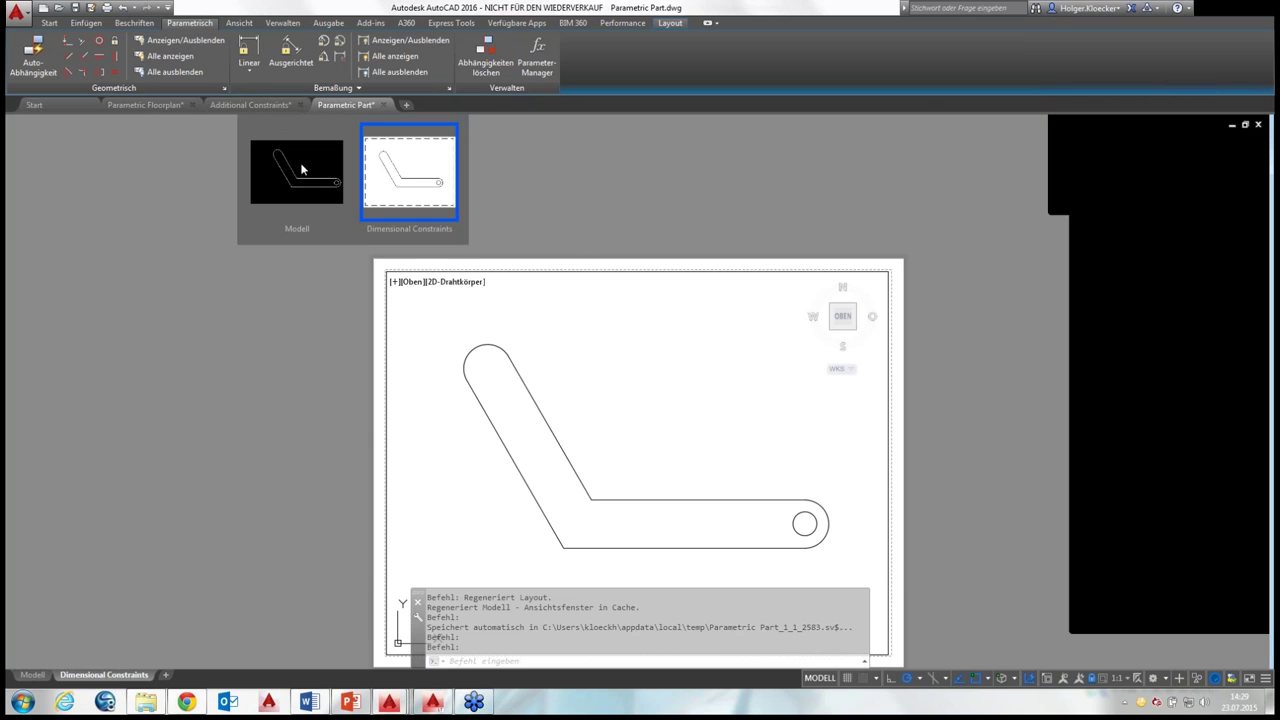
pyautogui.click(300, 172)
pyautogui.moveTo(498, 368); pyautogui.dragTo(508, 347, button='middle')
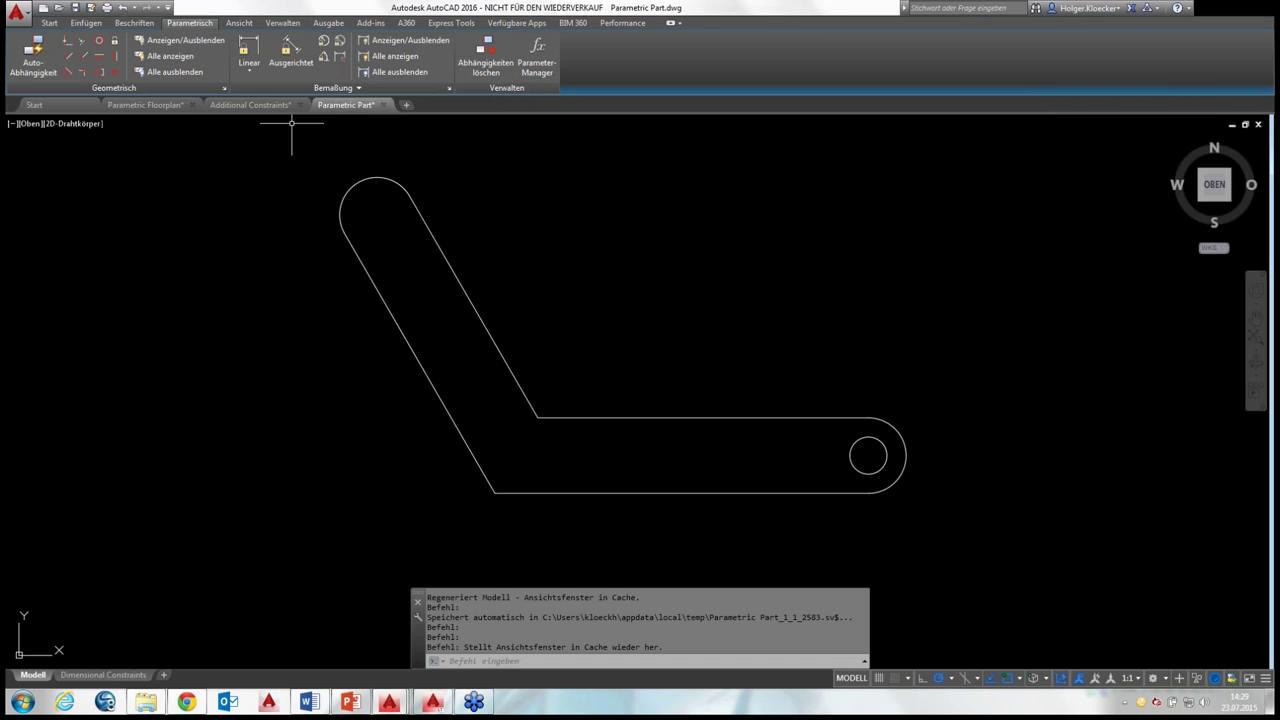
# Add aligned constraint d1=4.00 across the slanted arm's outer edge, placed left of the arm
pyautogui.click(290, 50)
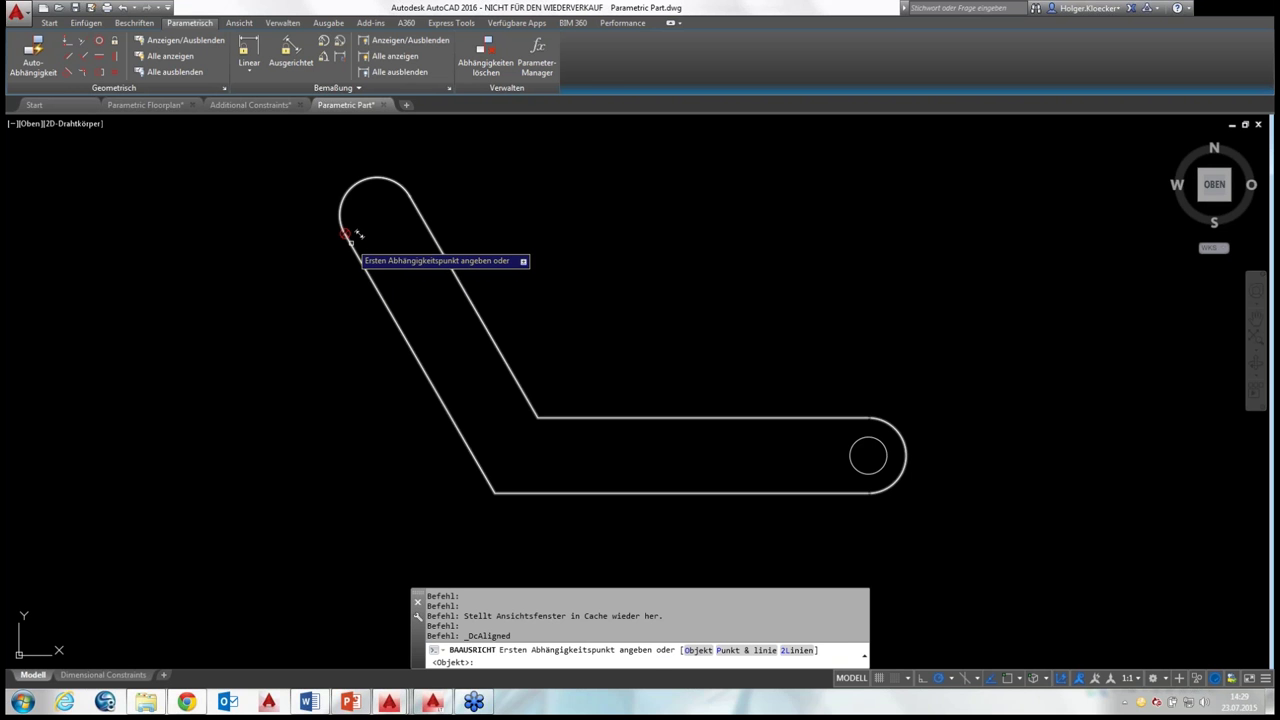
pyautogui.click(345, 234)
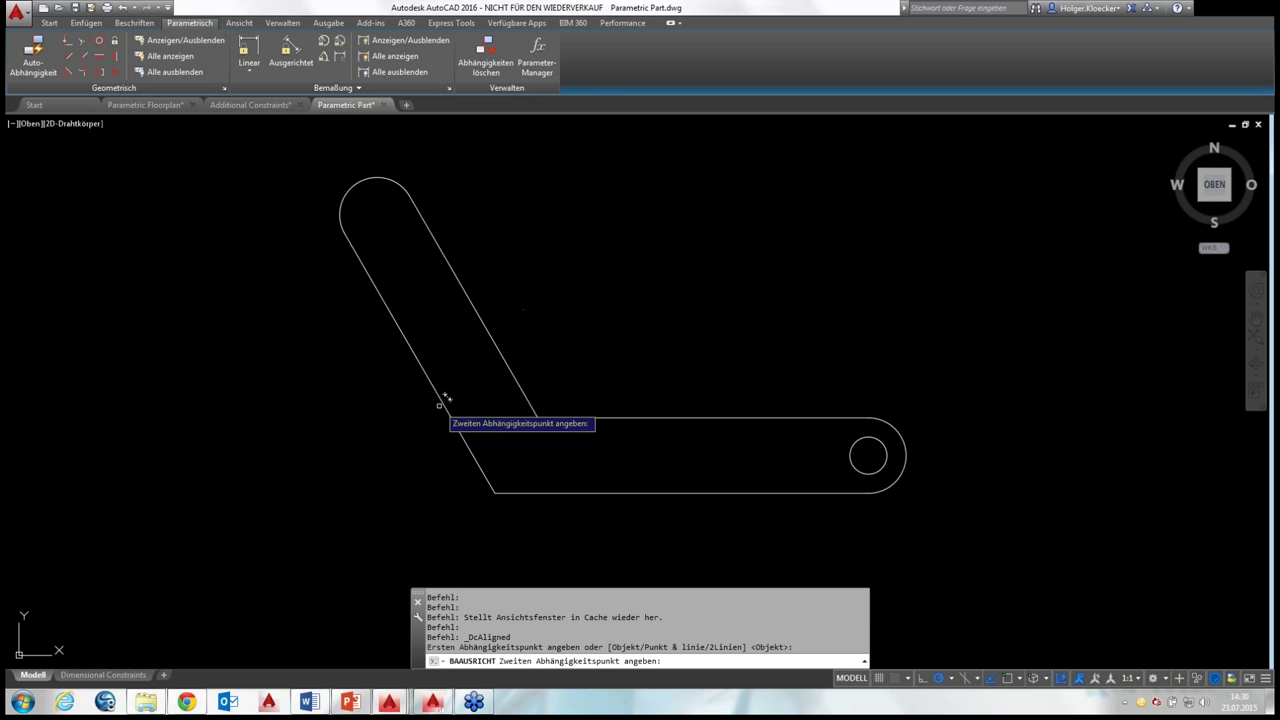
pyautogui.click(494, 491)
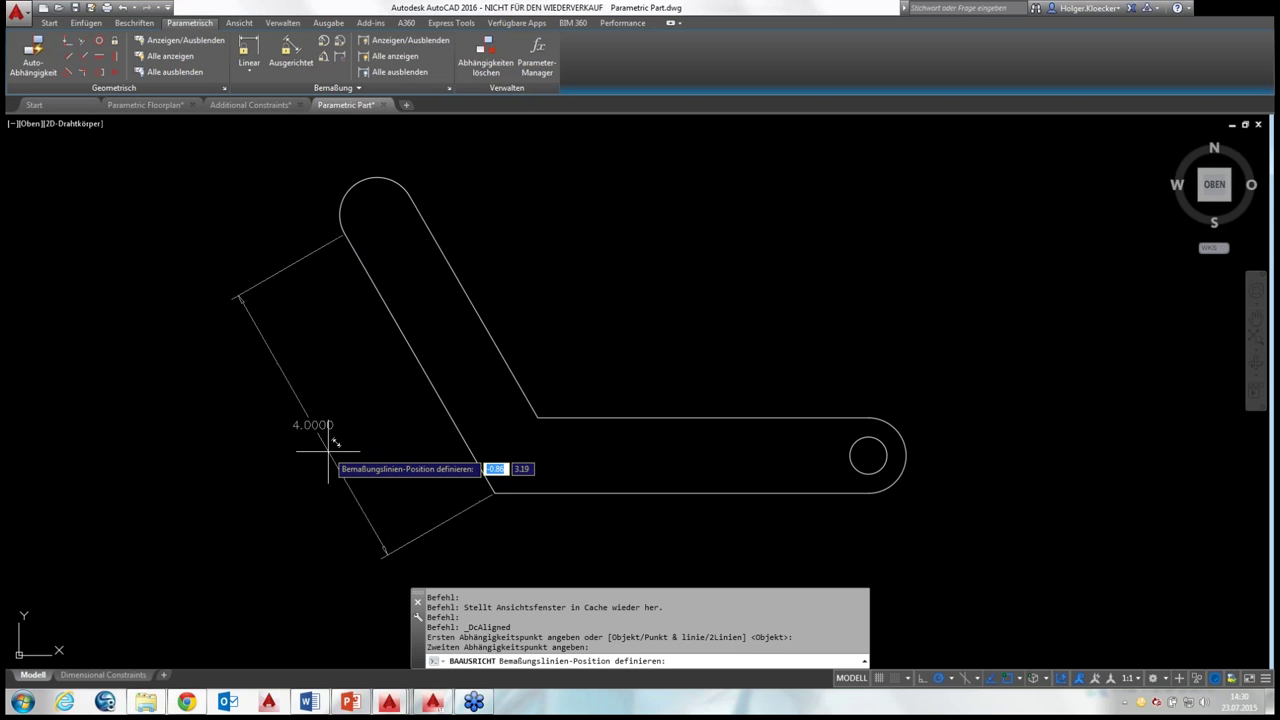
pyautogui.click(328, 452)
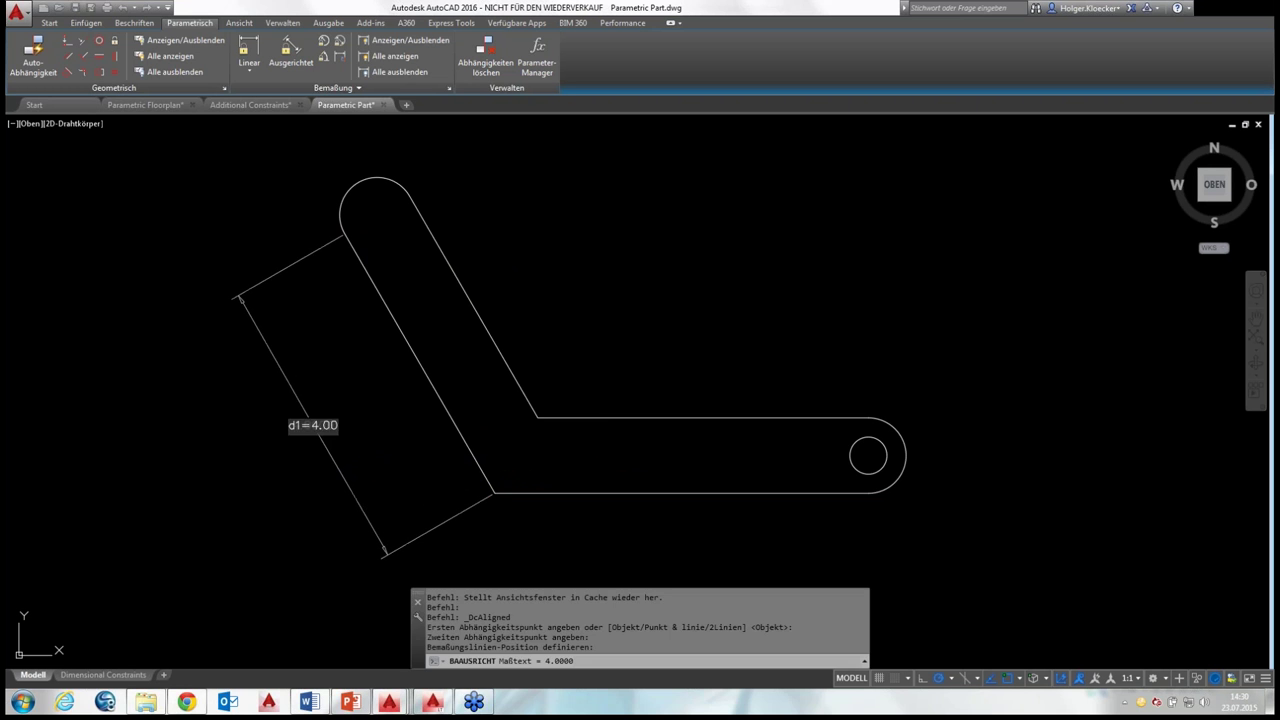
pyautogui.press('Return')
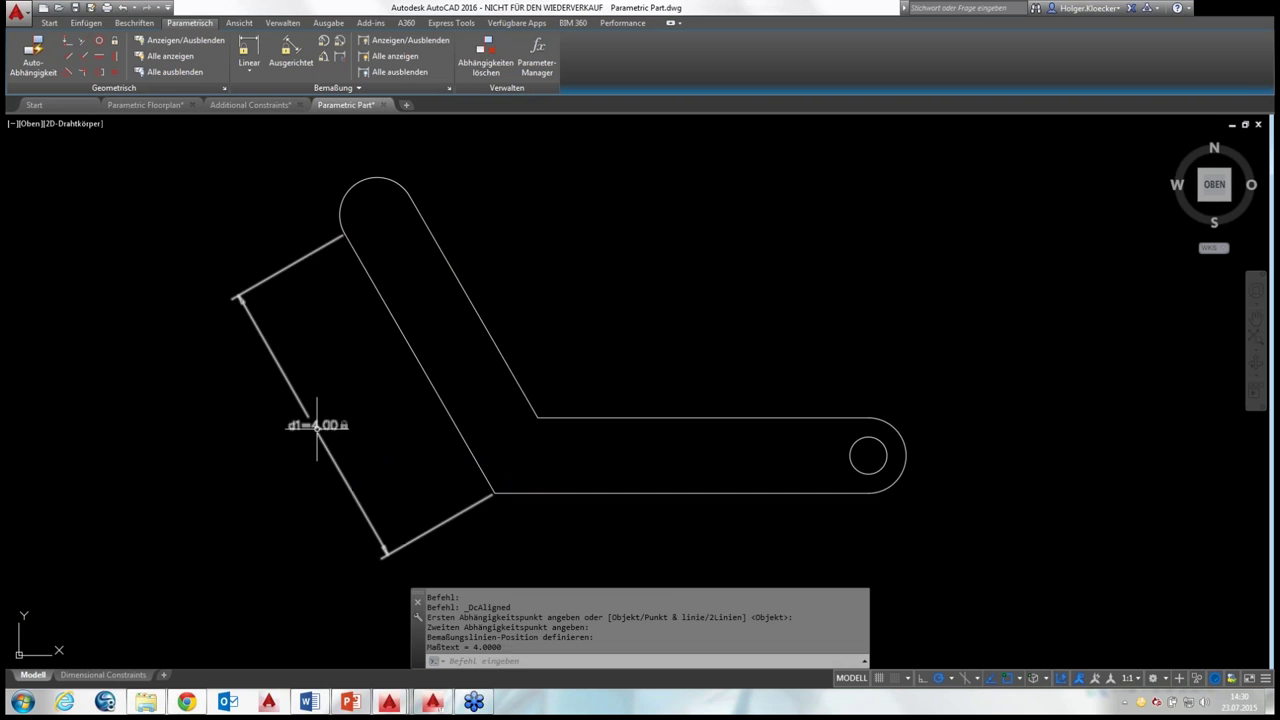
pyautogui.moveTo(317, 425); pyautogui.dragTo(313, 406, button='middle')
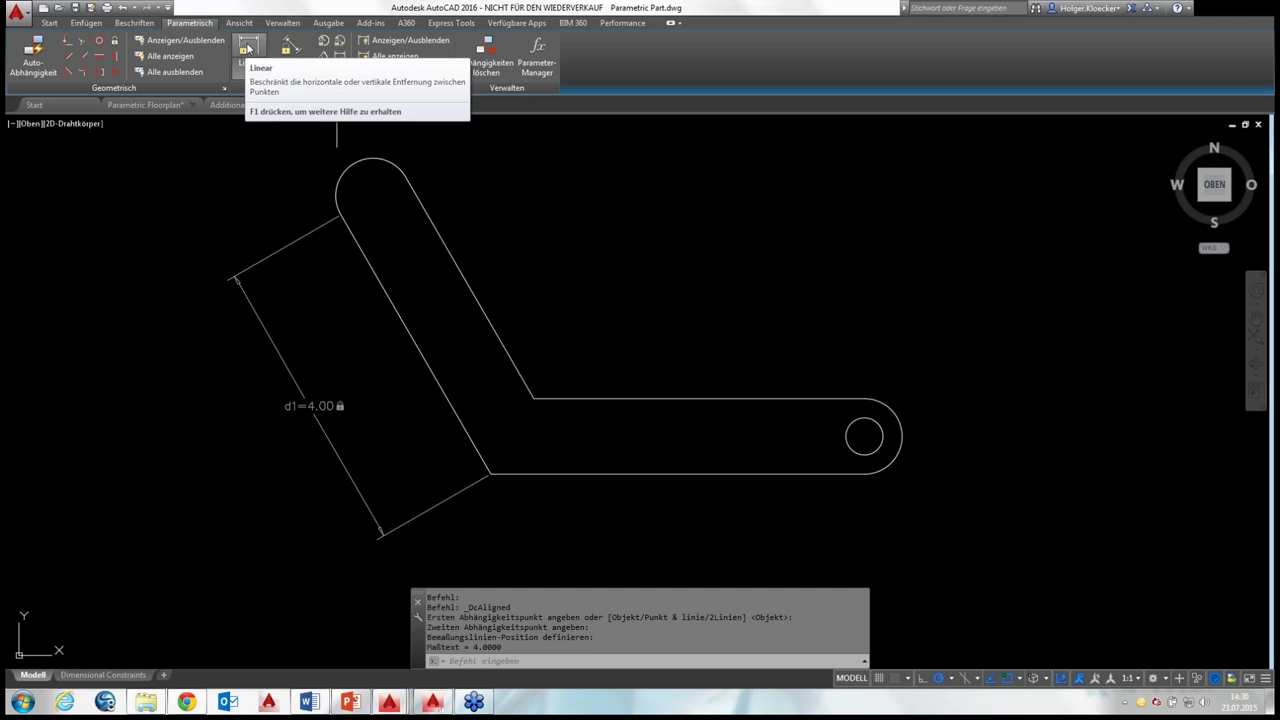
# Add linear constraint d2=5.00 from the lower-left corner to the bottom edge's right end
pyautogui.click(248, 47)
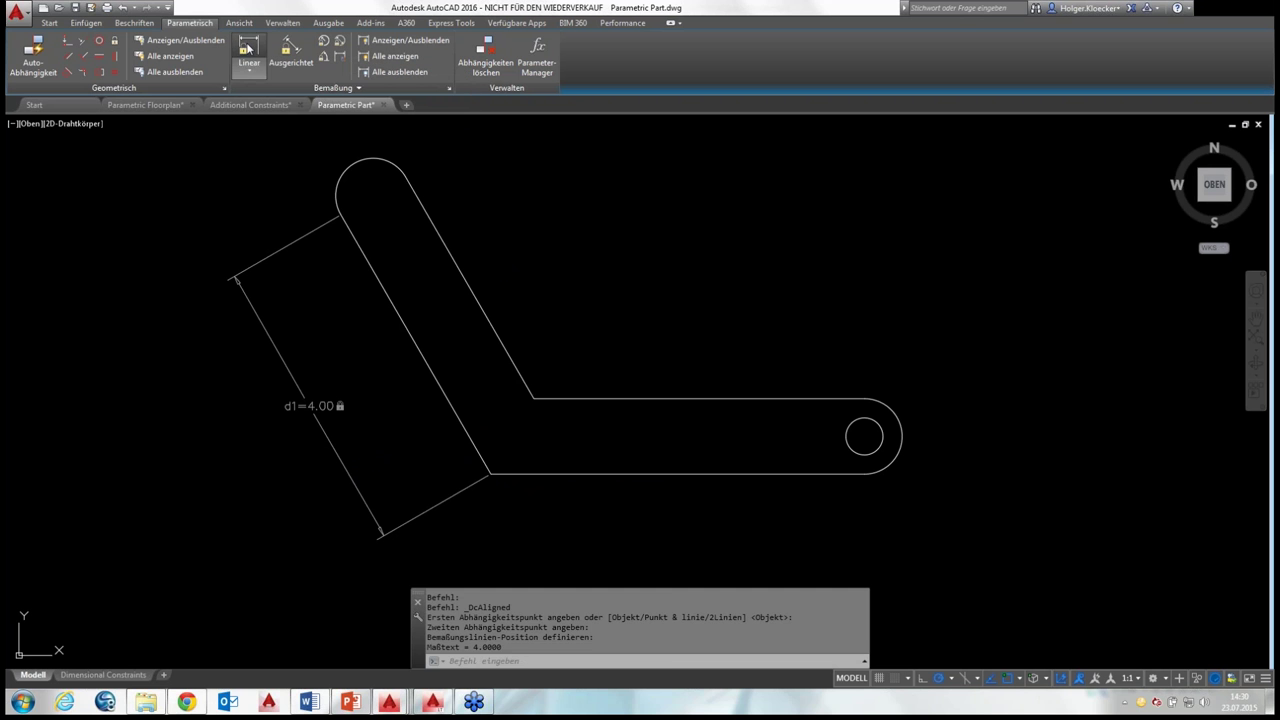
pyautogui.click(490, 472)
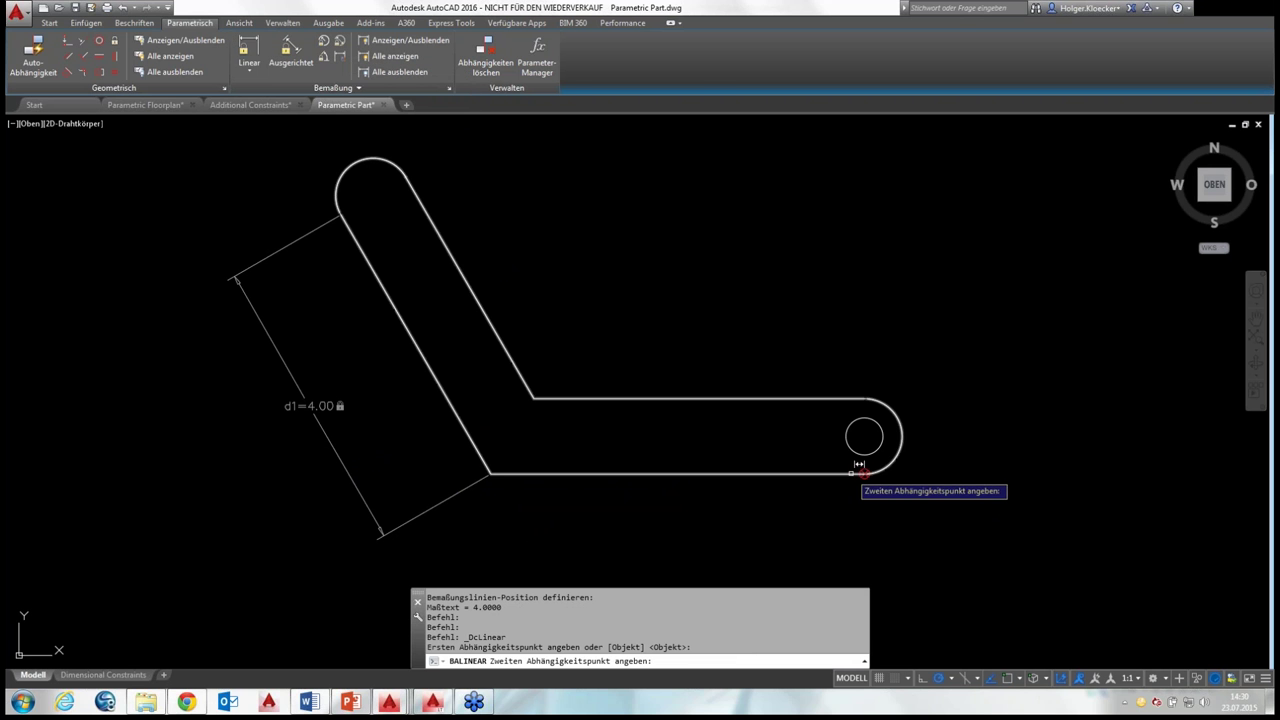
pyautogui.click(859, 465)
pyautogui.moveTo(831, 548); pyautogui.dragTo(829, 514, button='middle')
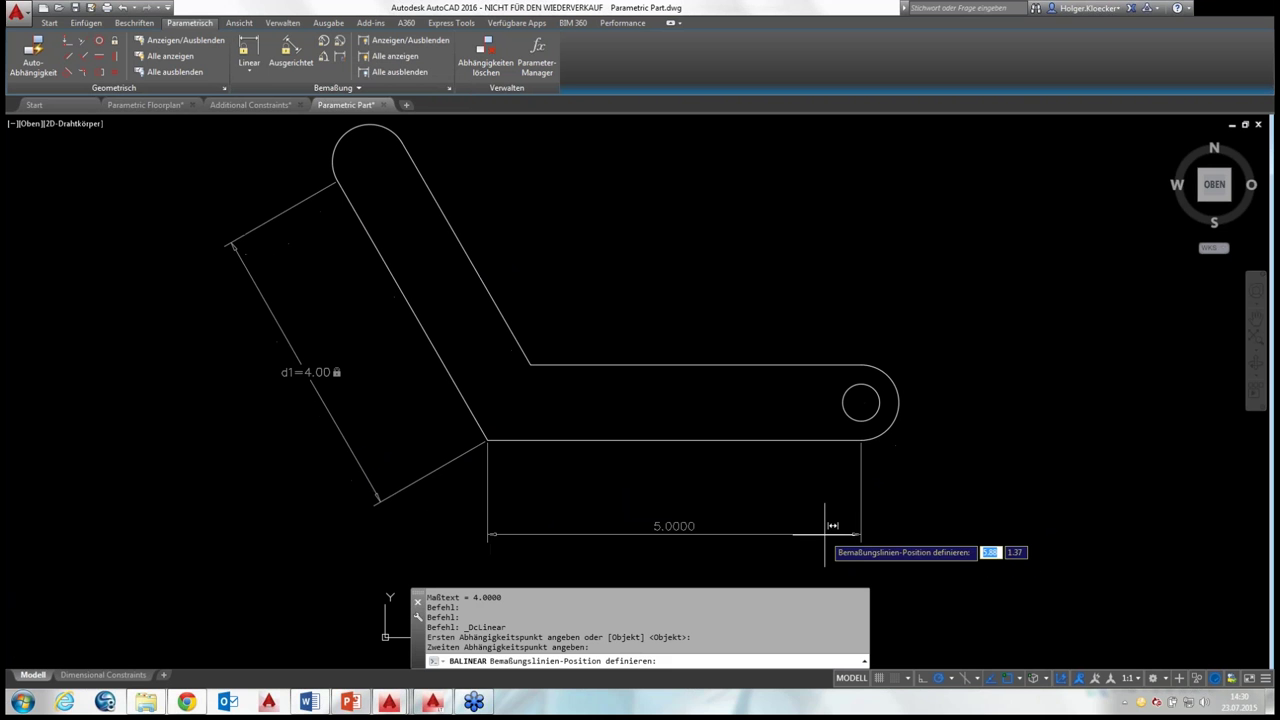
pyautogui.click(826, 535)
pyautogui.press('Return')
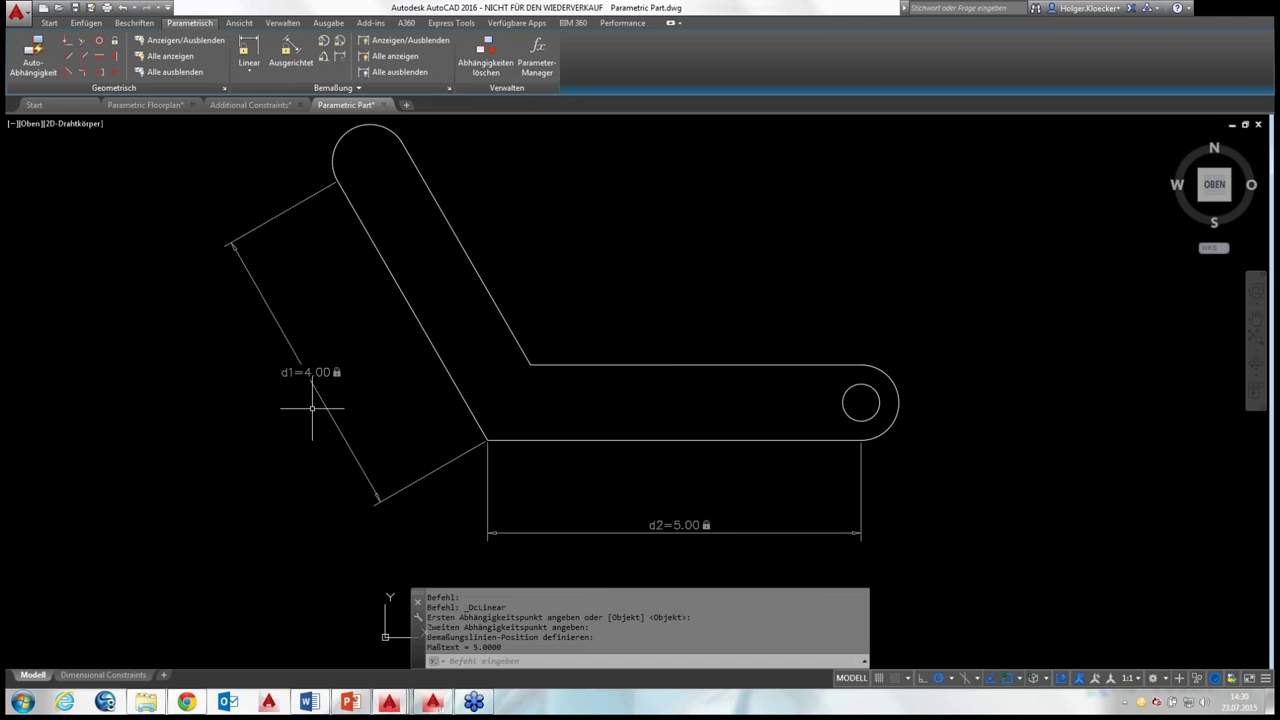
pyautogui.scroll(2, 310, 400)
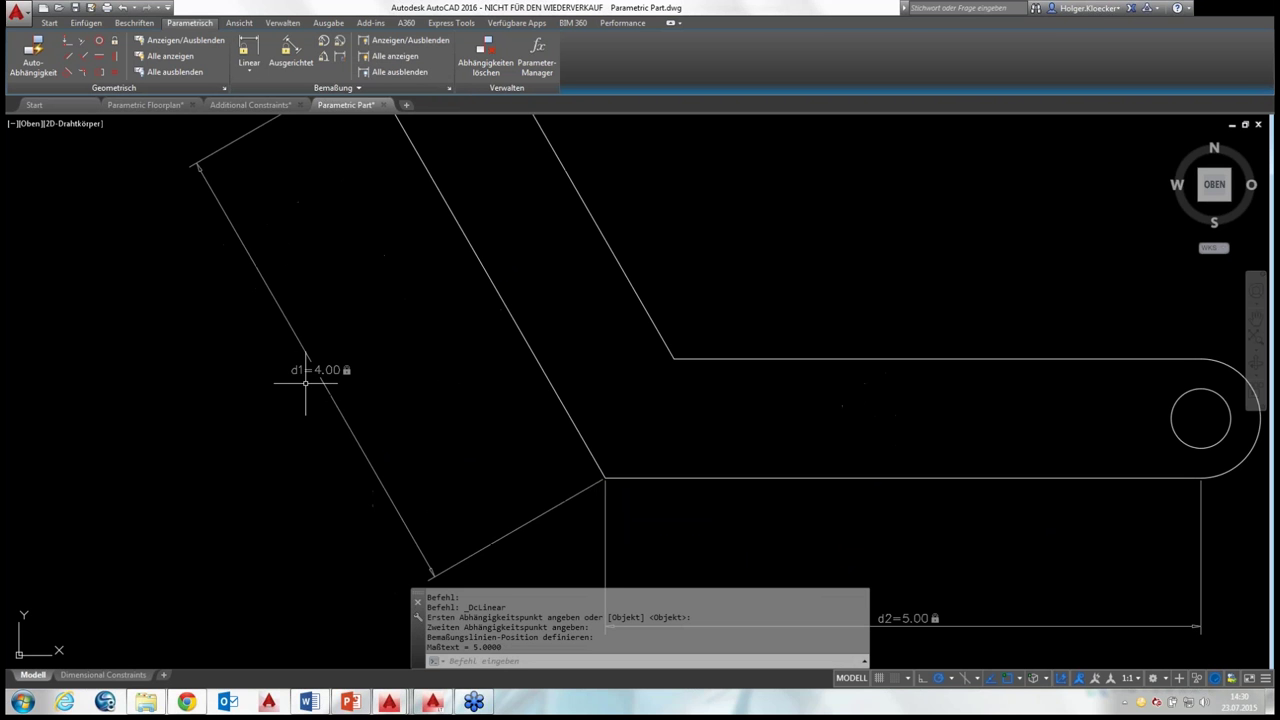
pyautogui.scroll(-2, 313, 385)
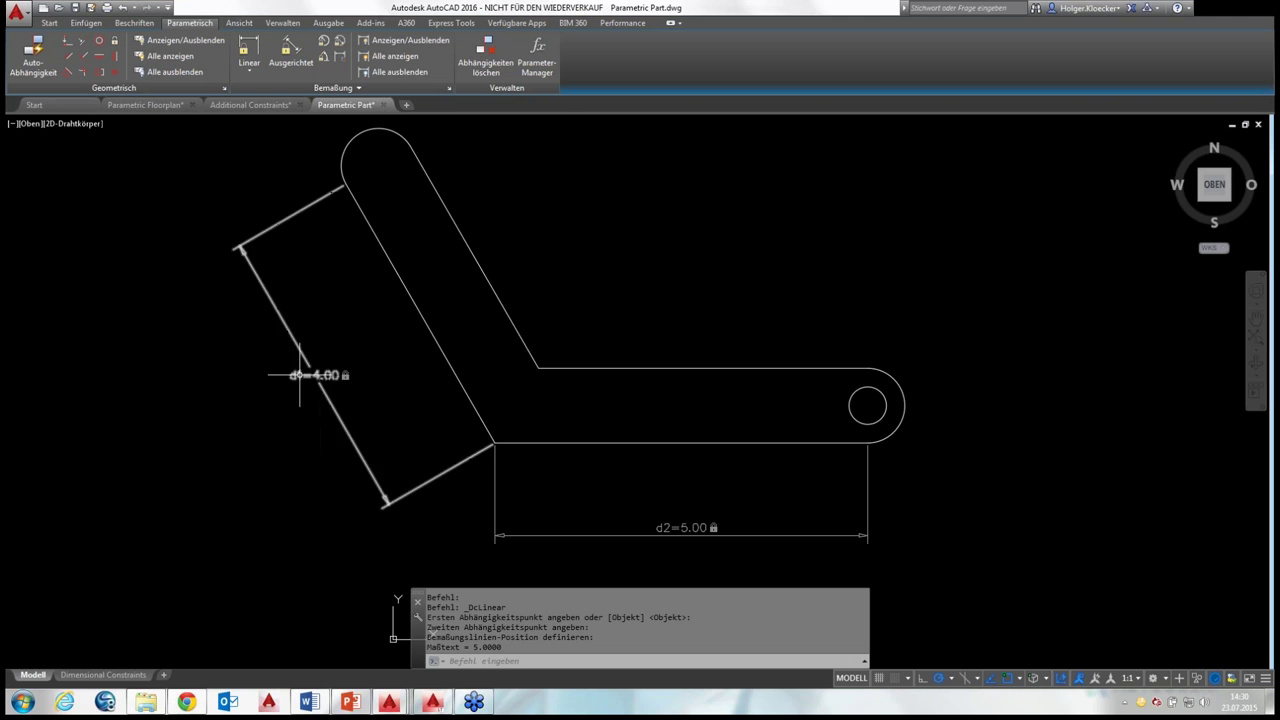
# Rename the slanted arm's d1 constraint to Schenkel1
pyautogui.doubleClick(300, 376)
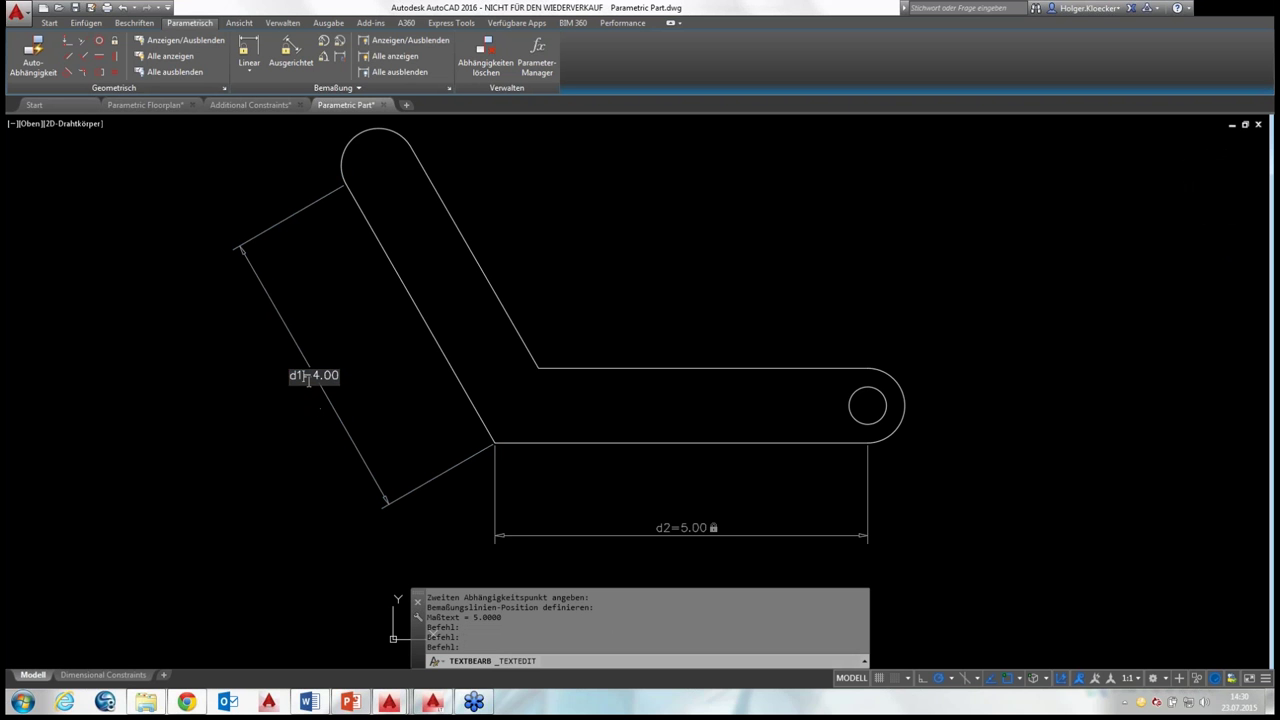
pyautogui.press('Left')
pyautogui.press('Delete')
pyautogui.write('Schenkel')
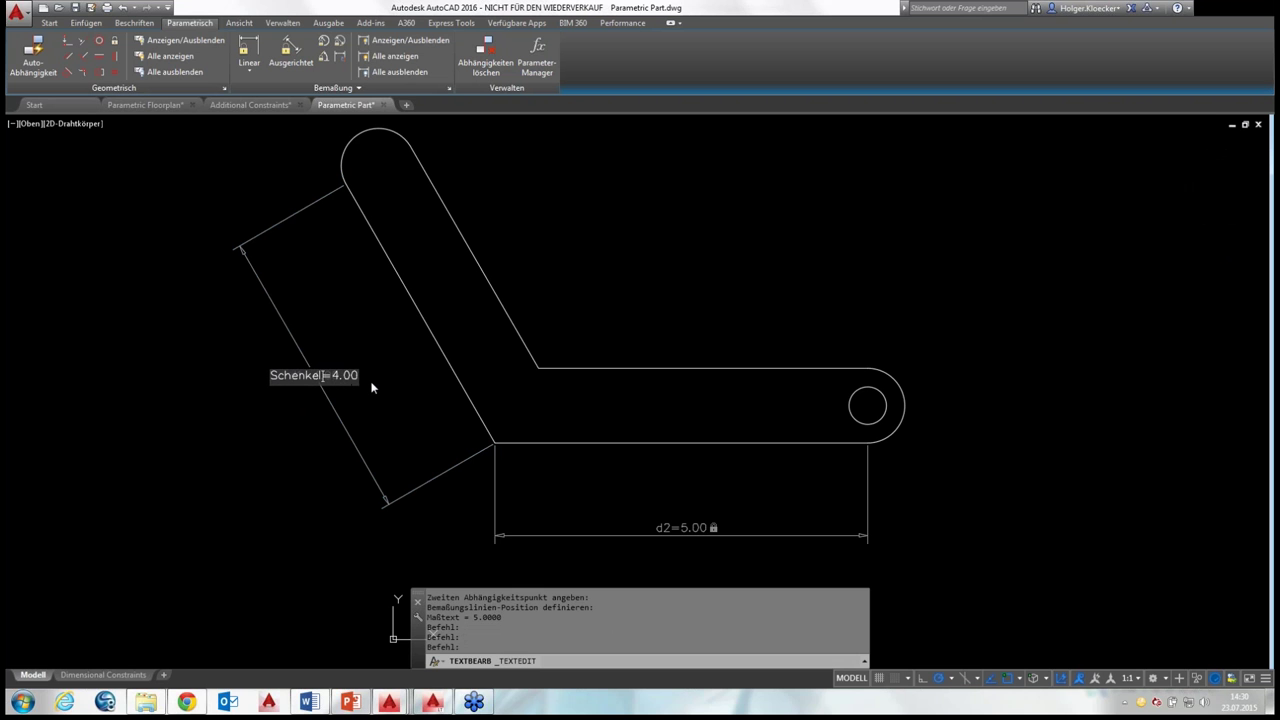
pyautogui.write('1')
pyautogui.press('Return')
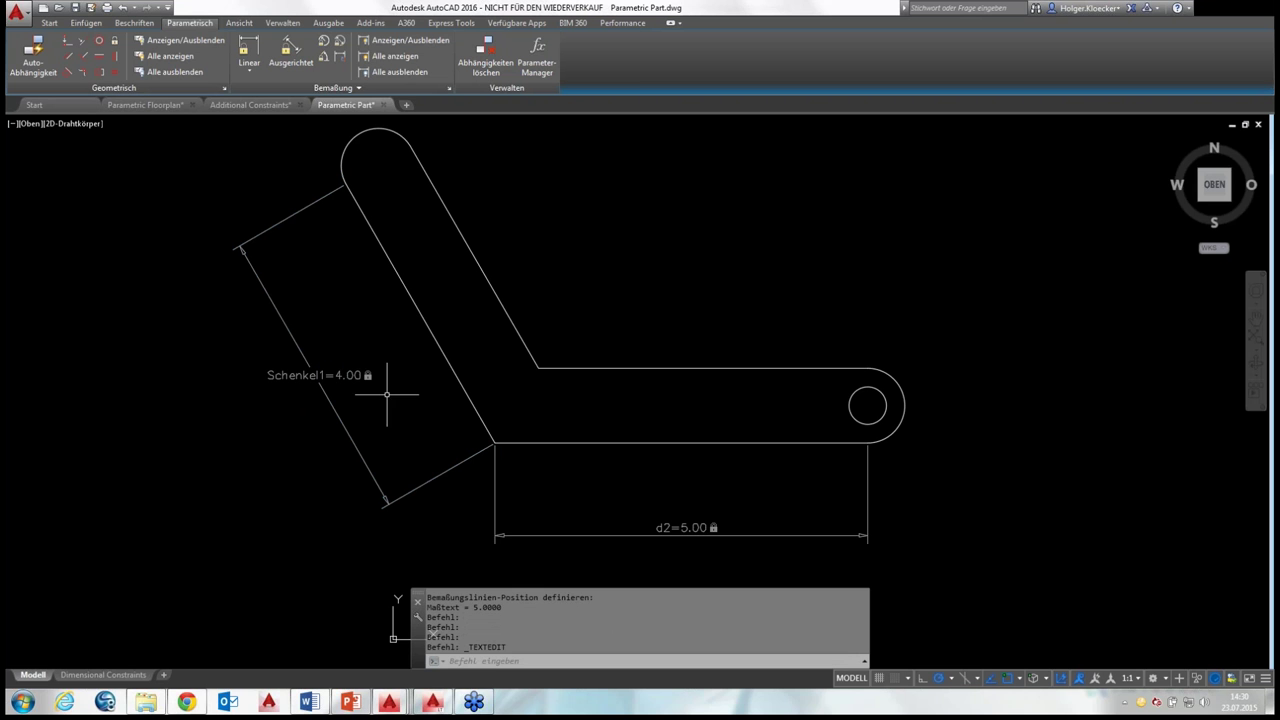
# Rename the bottom edge's d2 constraint to Schenkel2
pyautogui.click(664, 527)
pyautogui.doubleClick(664, 527)
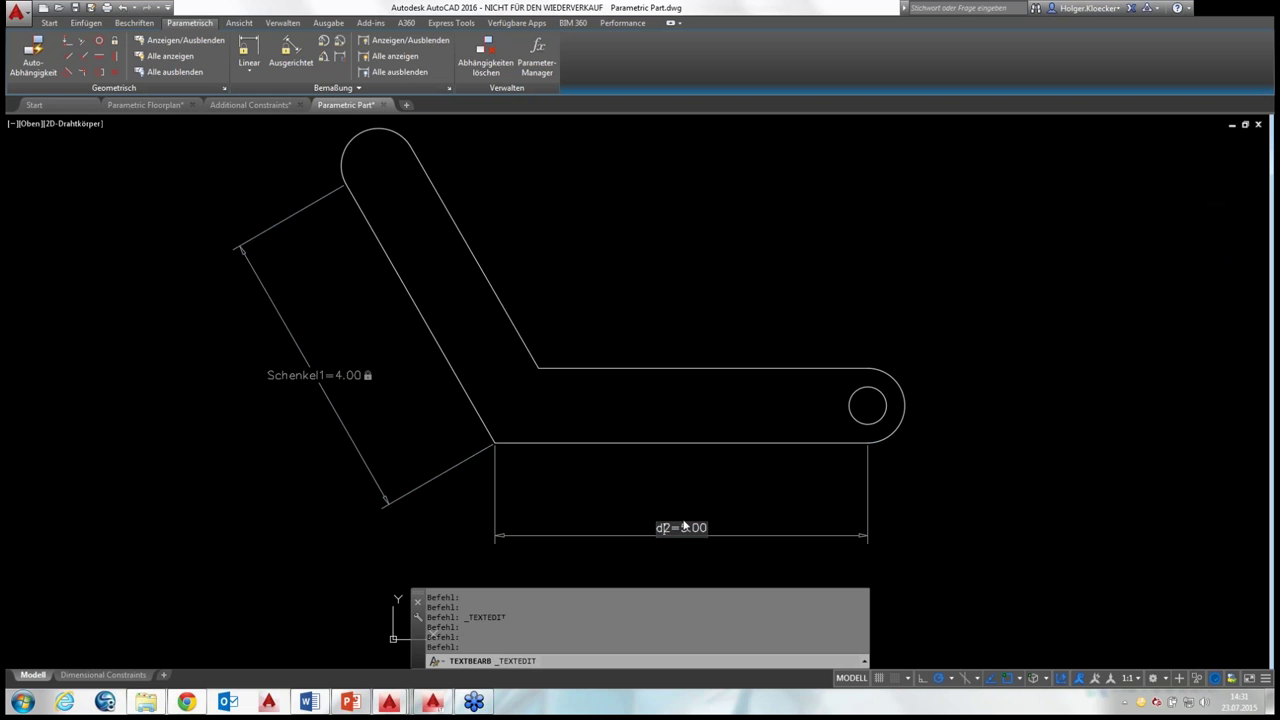
pyautogui.write('Schenke')
pyautogui.write('l2')
pyautogui.press('Return')
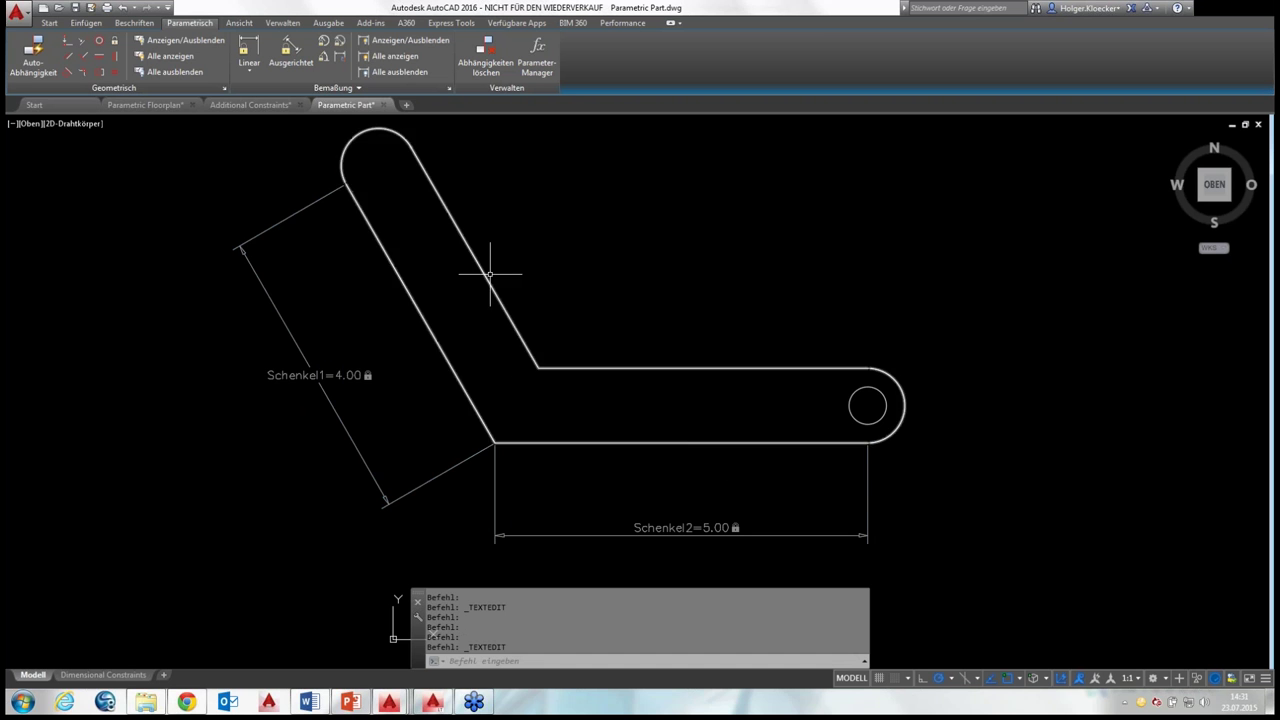
pyautogui.moveTo(608, 297)
pyautogui.mouseDown(button='middle')
pyautogui.moveTo(573, 308)
pyautogui.moveTo(583, 320)
pyautogui.mouseUp(button='middle')
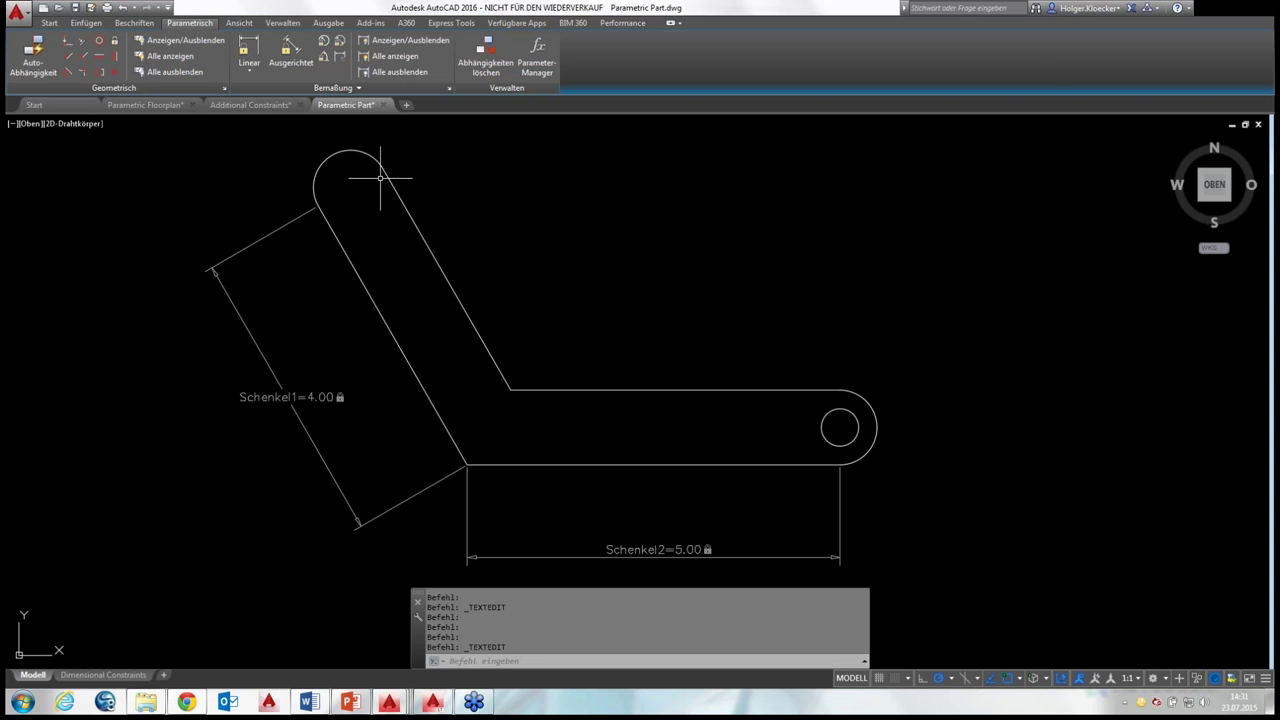
# Add a 120 angular constraint between the slanted and horizontal arms
pyautogui.click(323, 55)
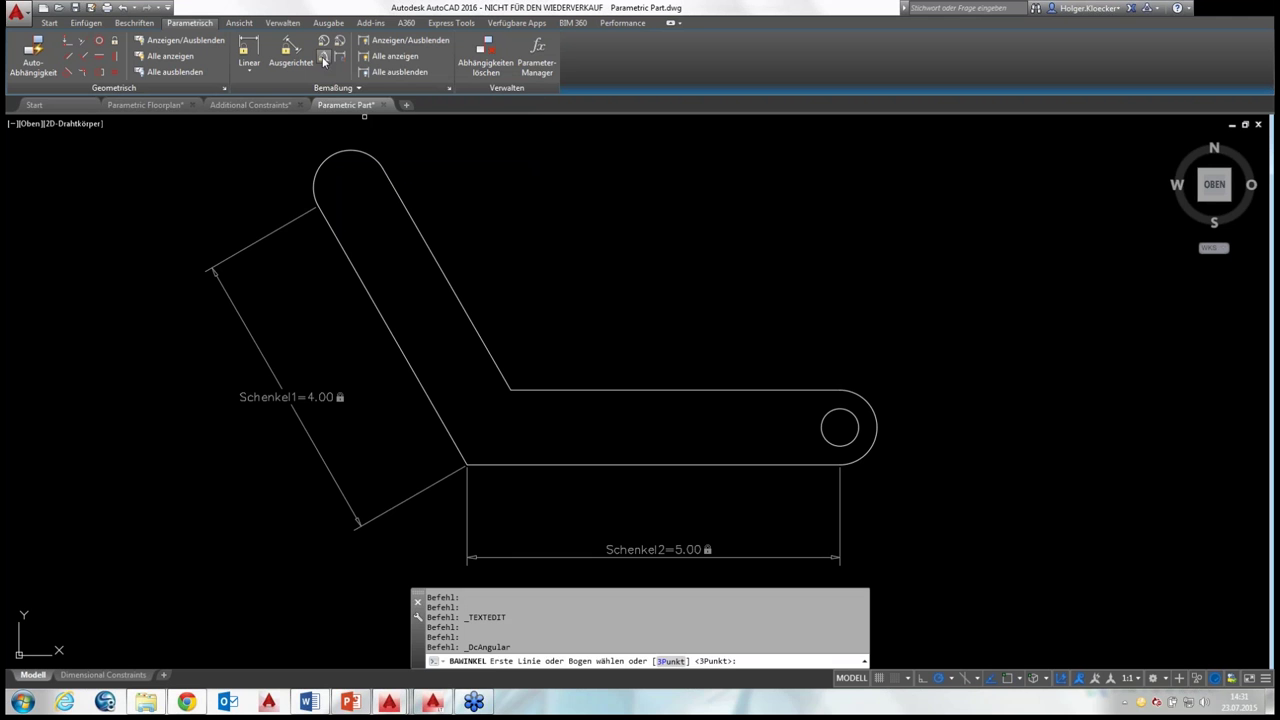
pyautogui.click(489, 349)
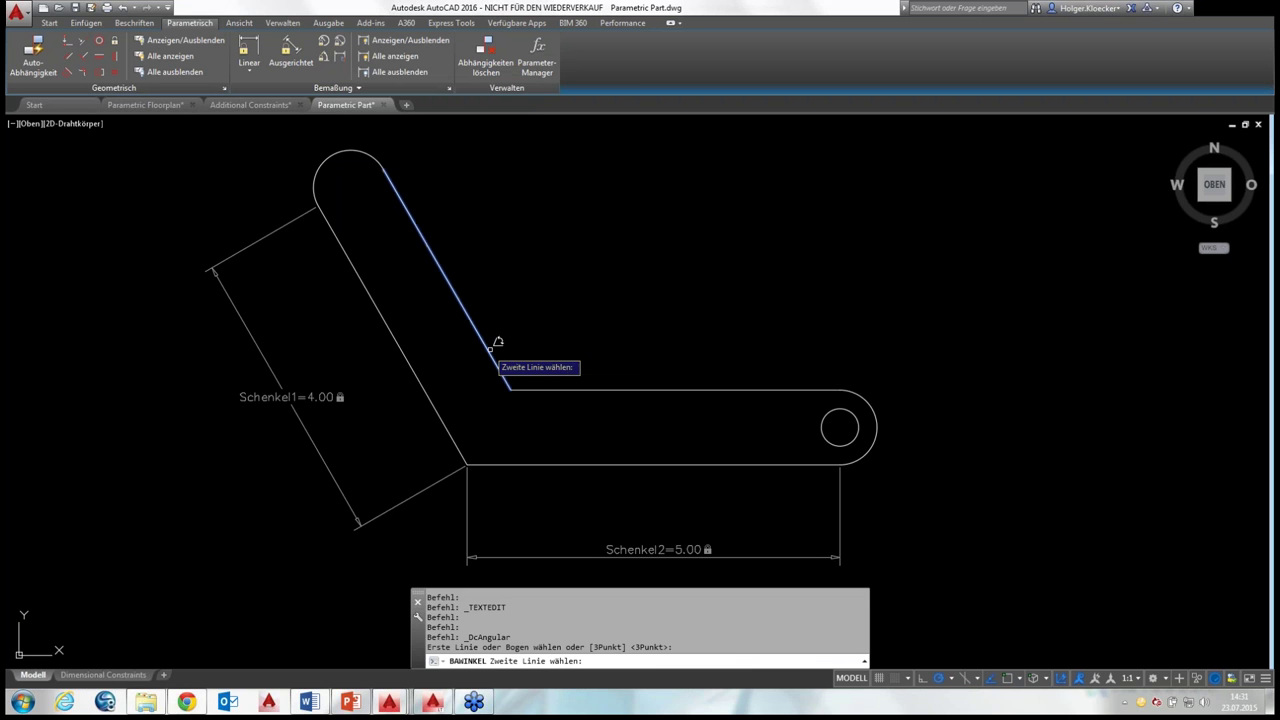
pyautogui.click(544, 389)
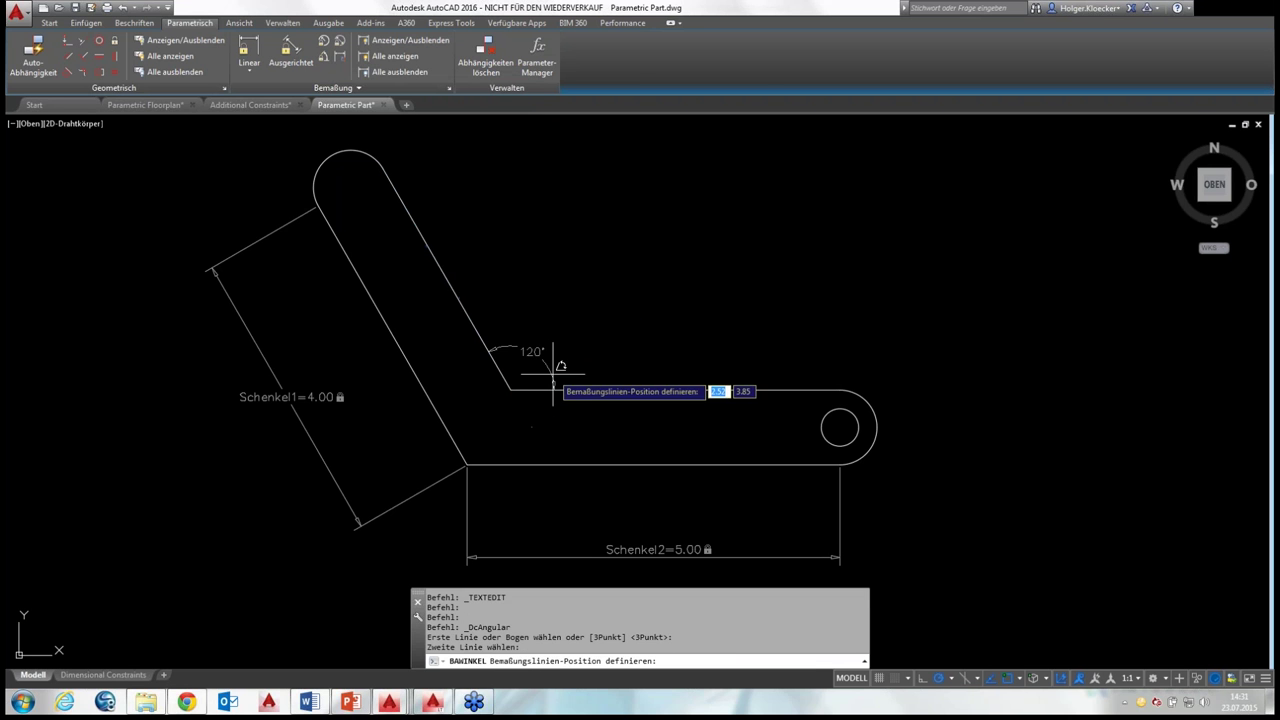
pyautogui.click(590, 321)
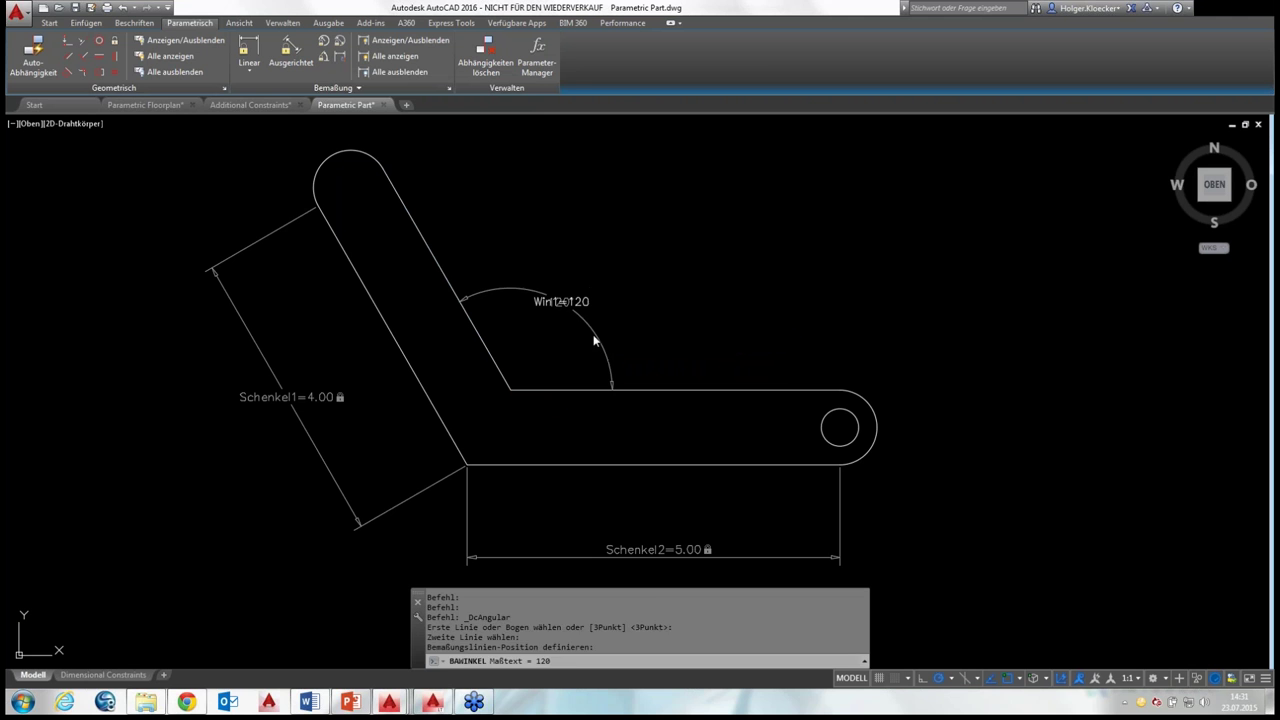
pyautogui.press('Return')
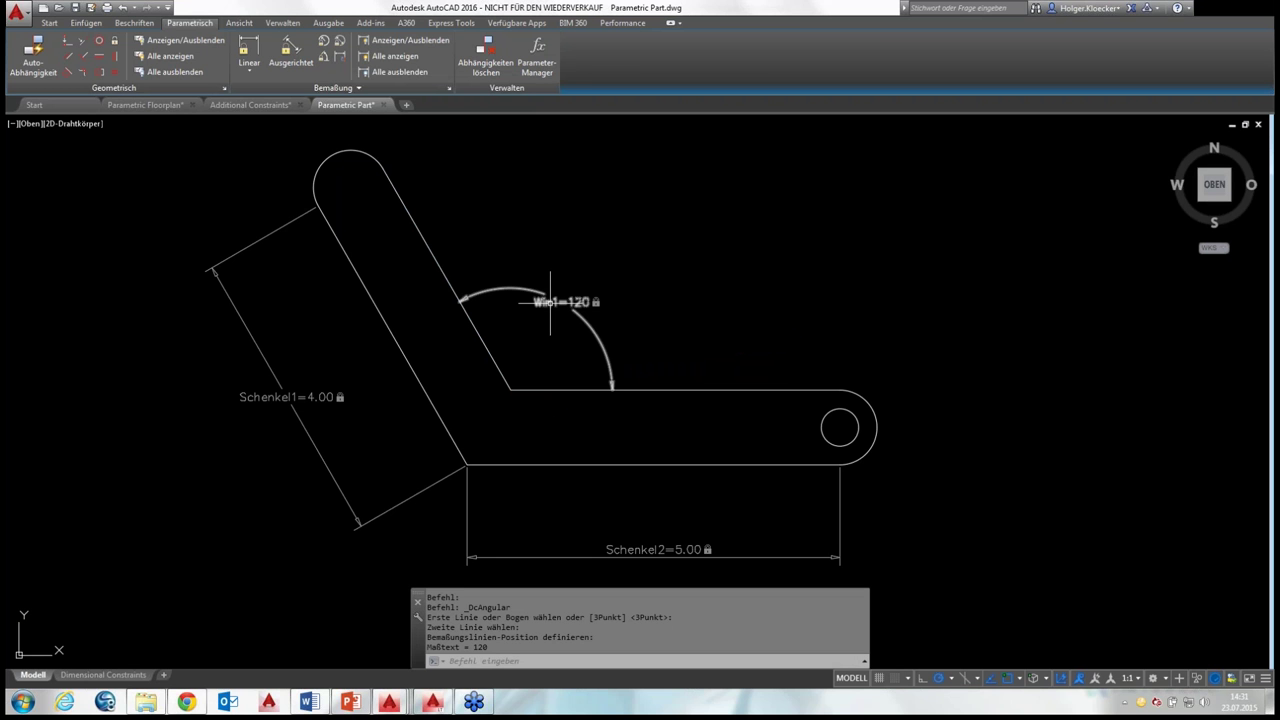
# Rename the angular constraint to Winkel
pyautogui.doubleClick(553, 308)
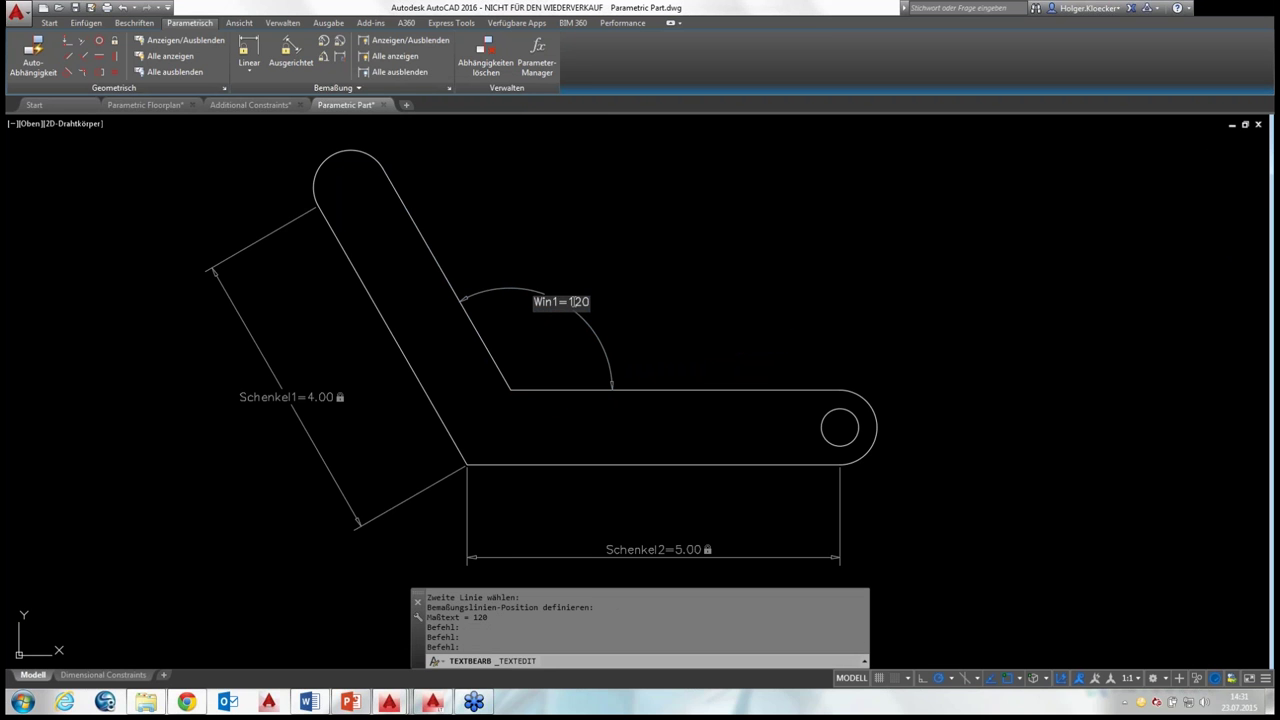
pyautogui.write('kel')
pyautogui.press('Delete')
pyautogui.press('Return')
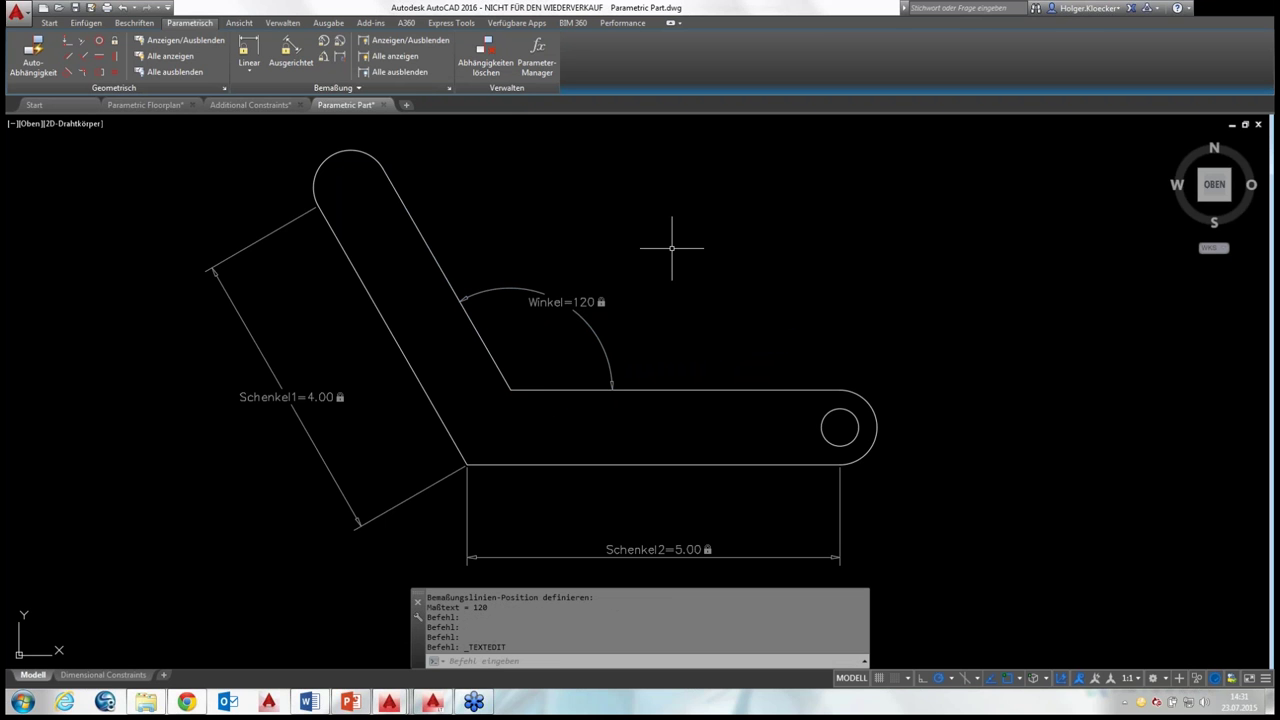
pyautogui.moveTo(686, 249); pyautogui.dragTo(610, 239, button='middle')
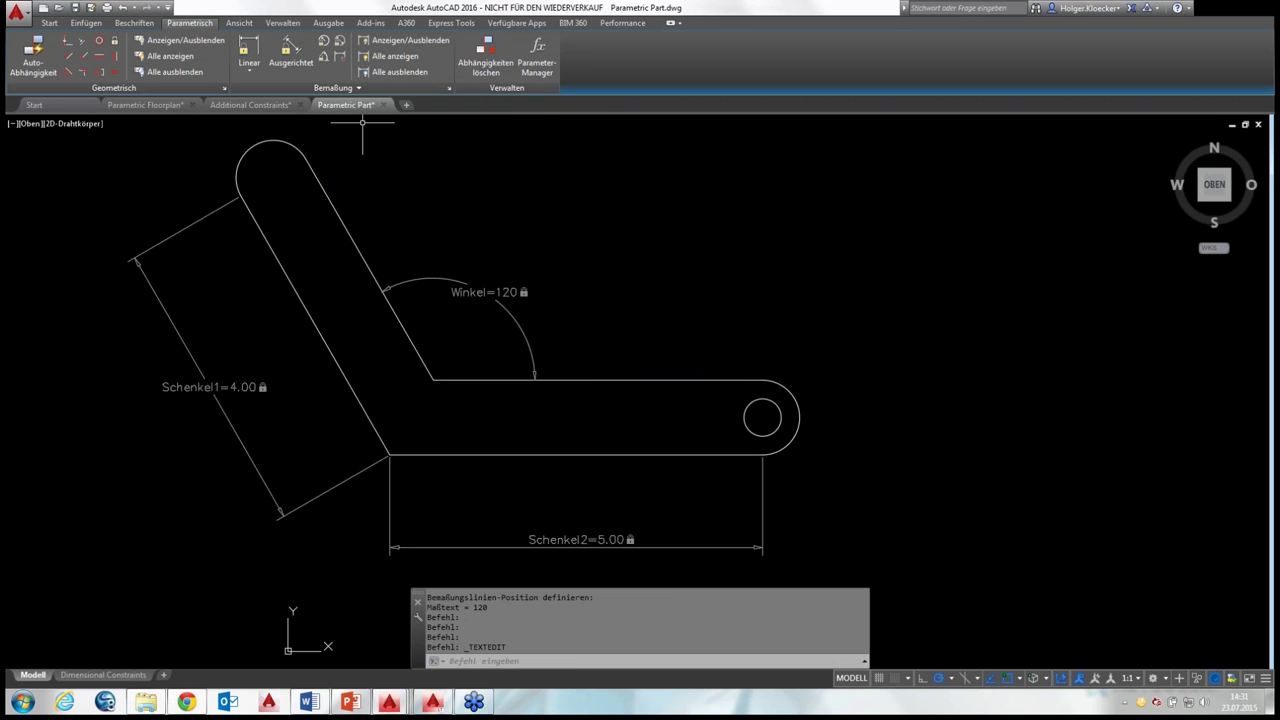
pyautogui.click(341, 42)
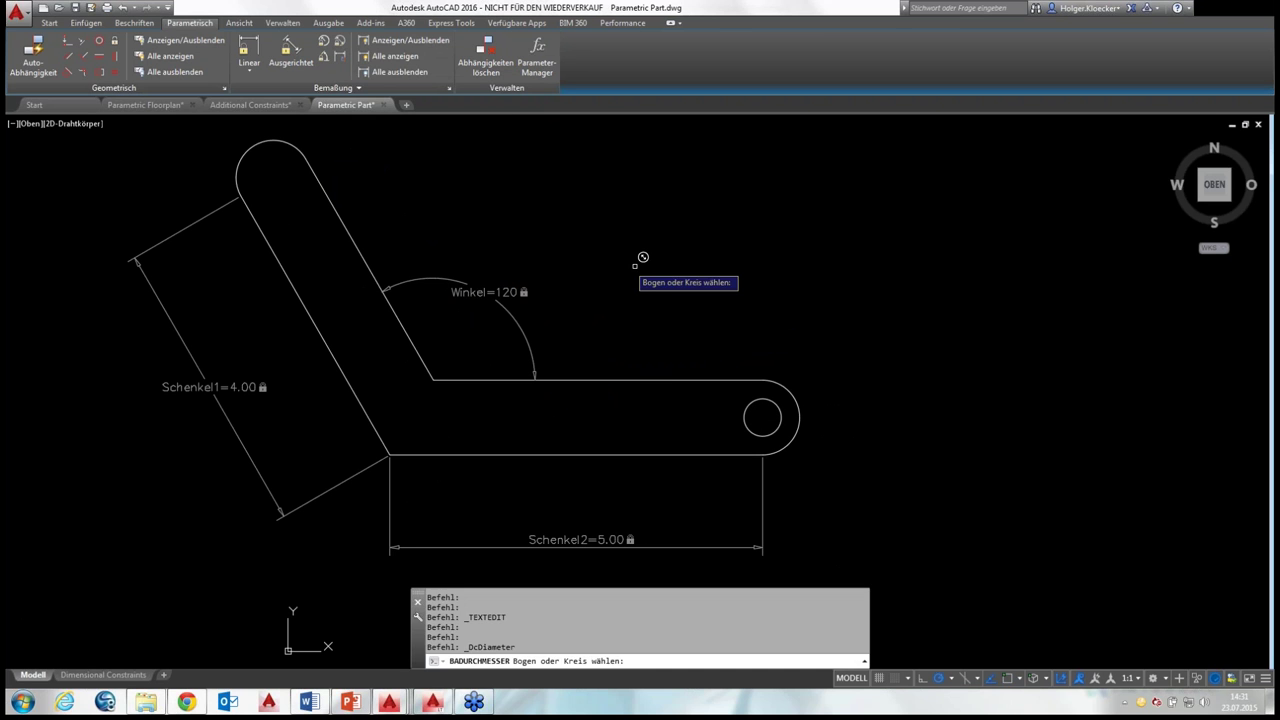
# Place a 0.50 diameter constraint beside the small hole and rename Durchm1 to Bohrung
pyautogui.click(776, 405)
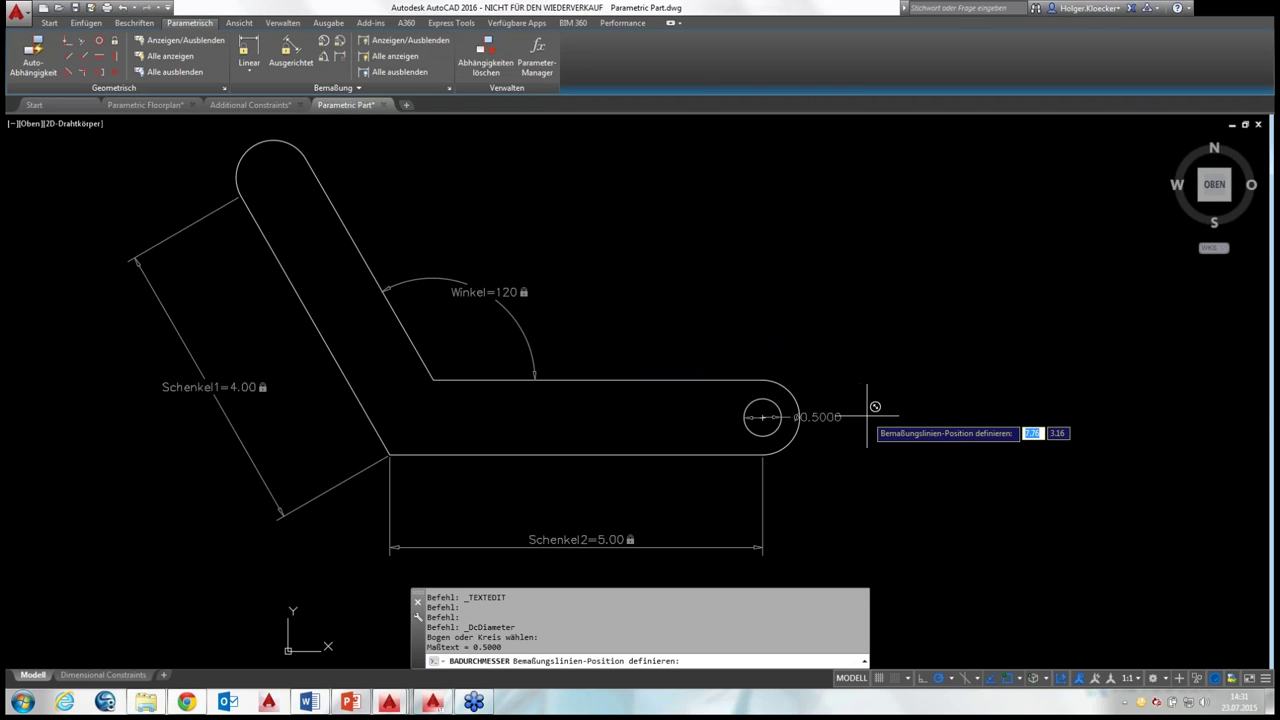
pyautogui.click(843, 420)
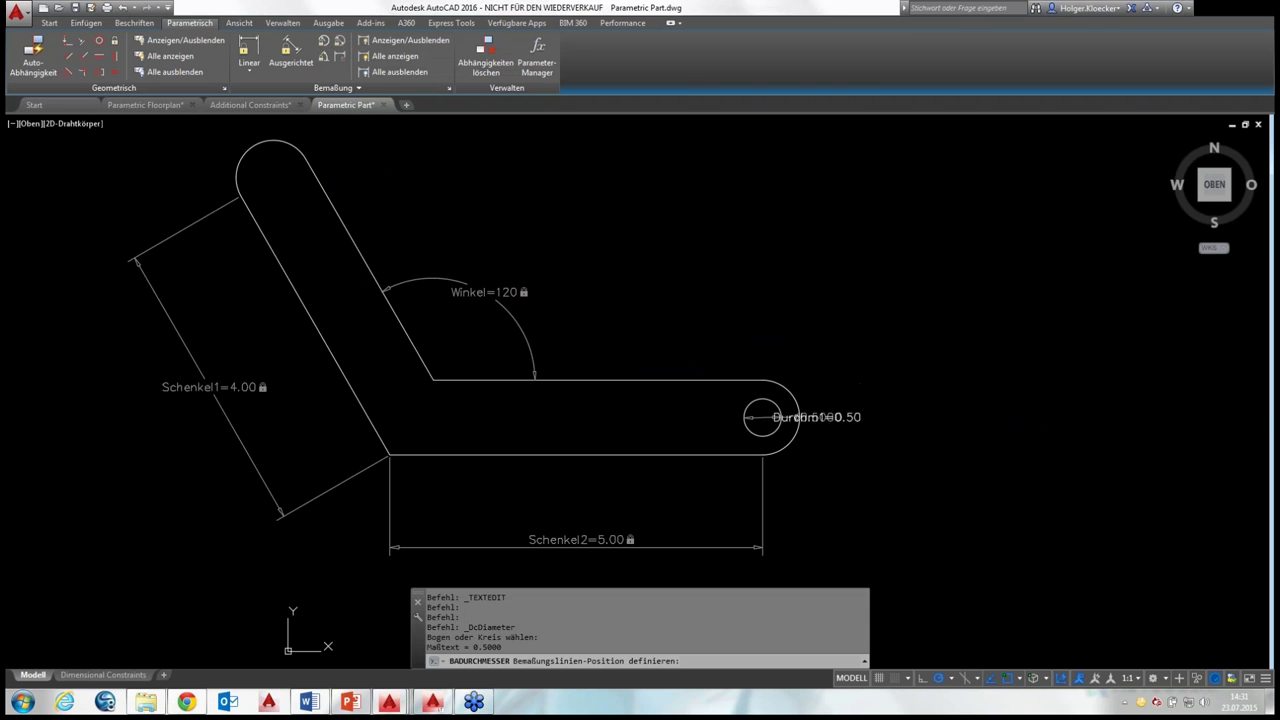
pyautogui.doubleClick(812, 417)
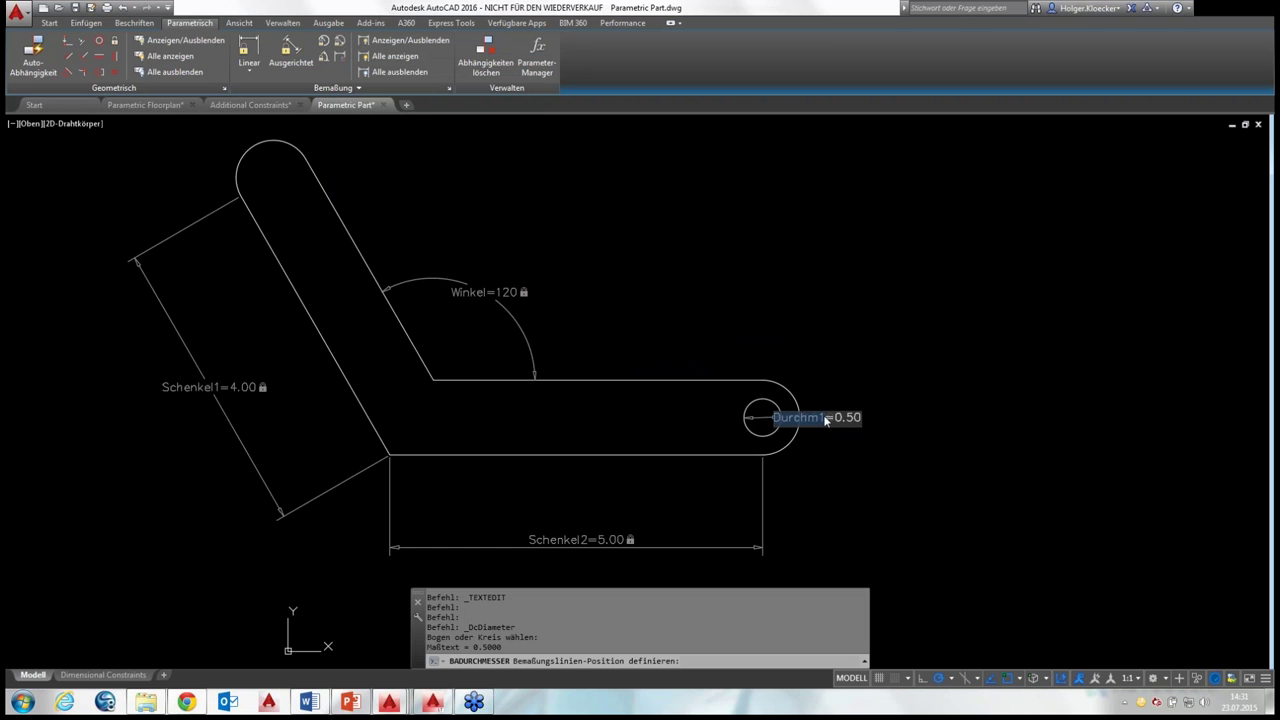
pyautogui.write('Bohrung')
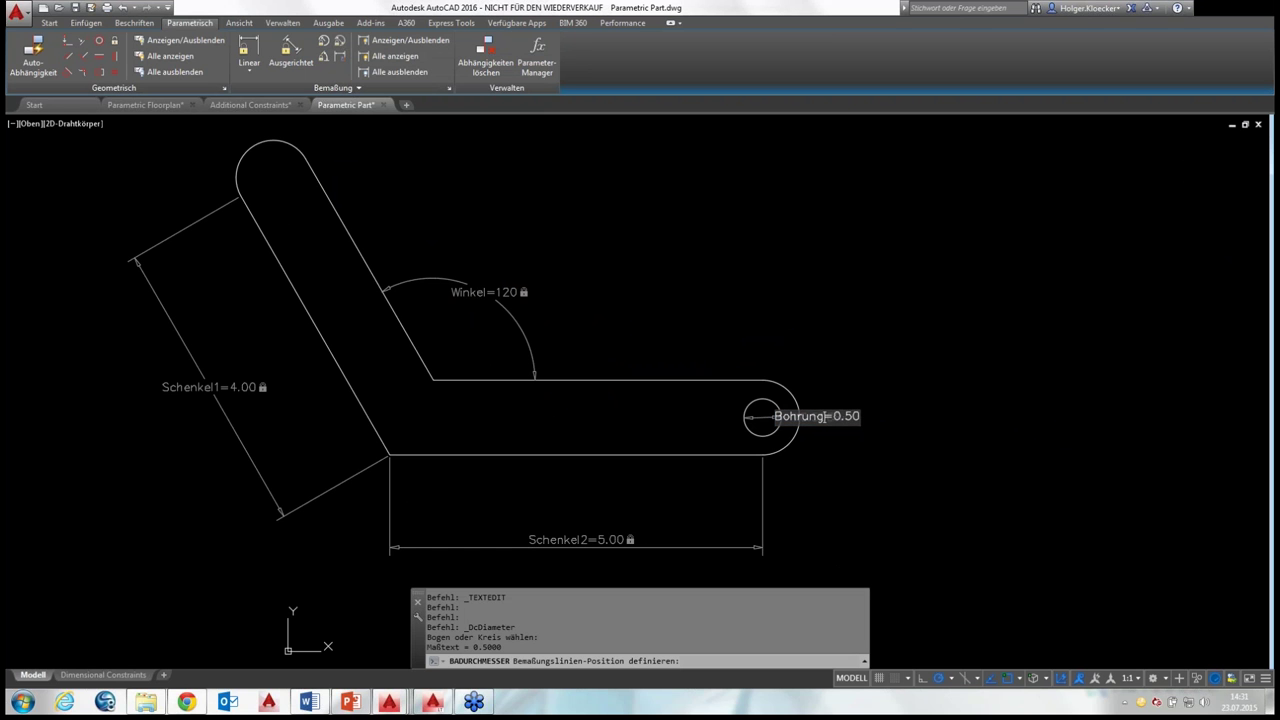
pyautogui.press('Return')
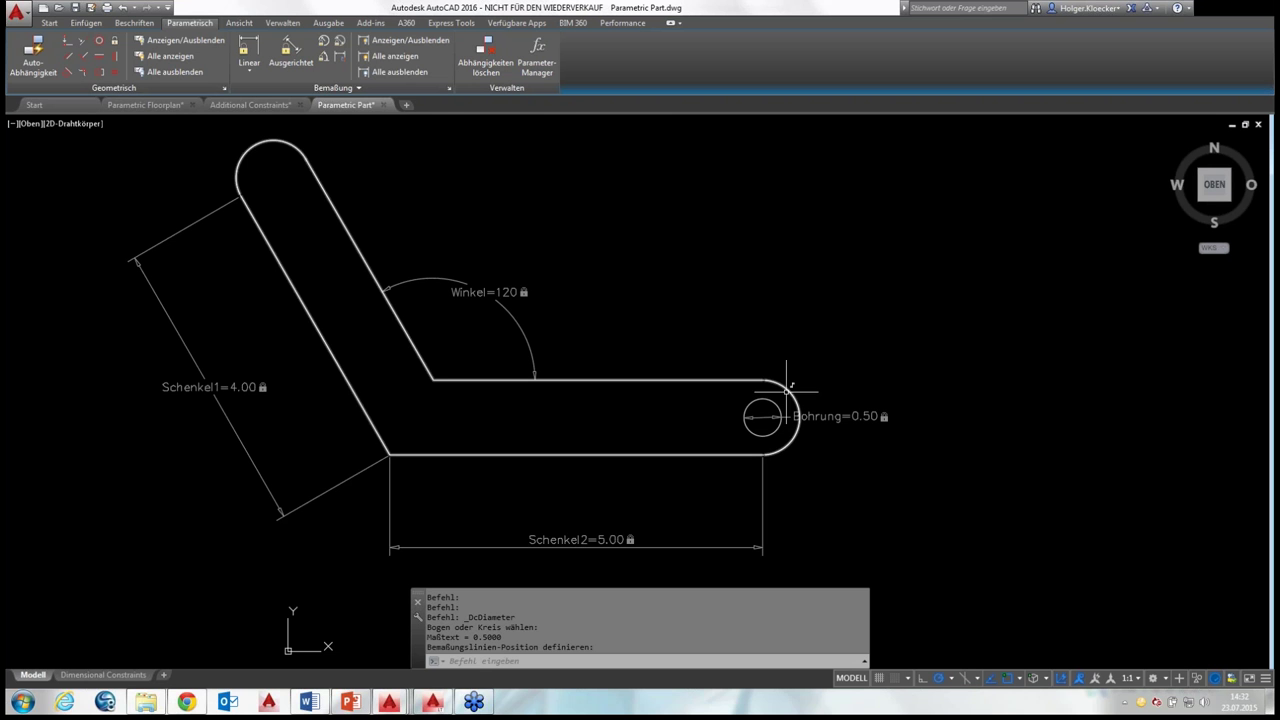
# Put a 0.50 radius constraint above the bracket's rounded right end and name it Dicke
pyautogui.click(323, 41)
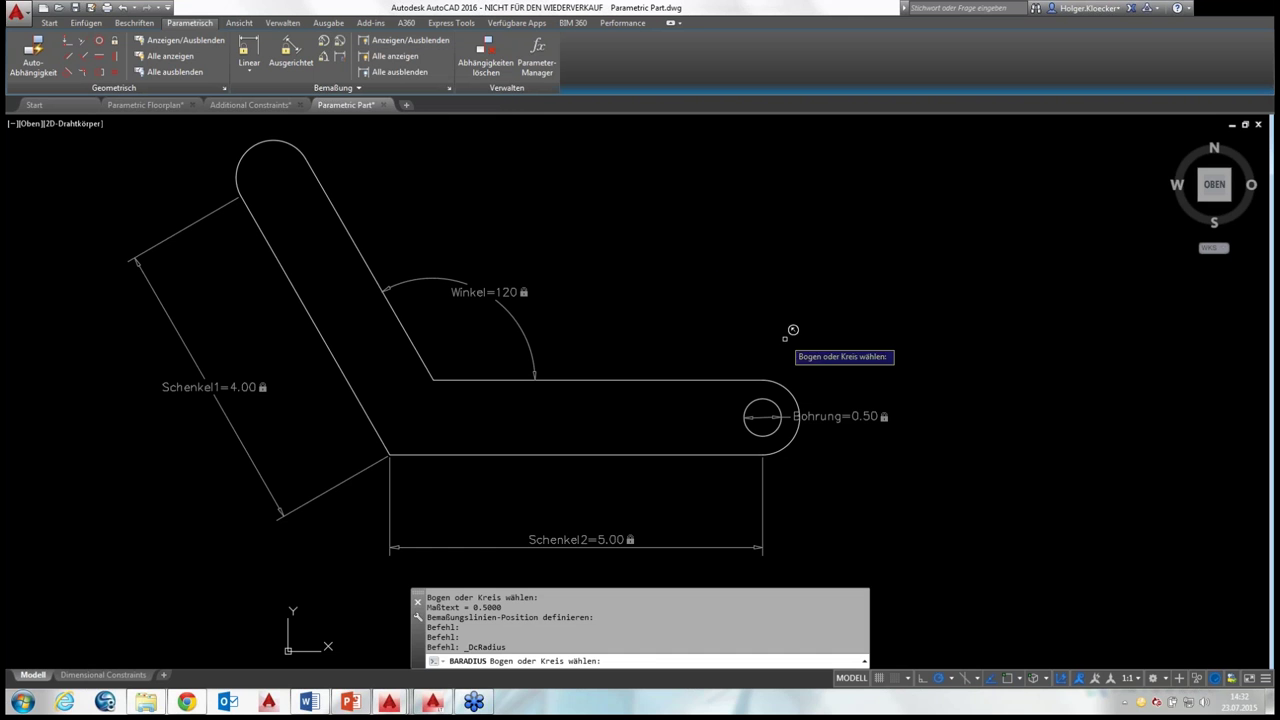
pyautogui.click(787, 388)
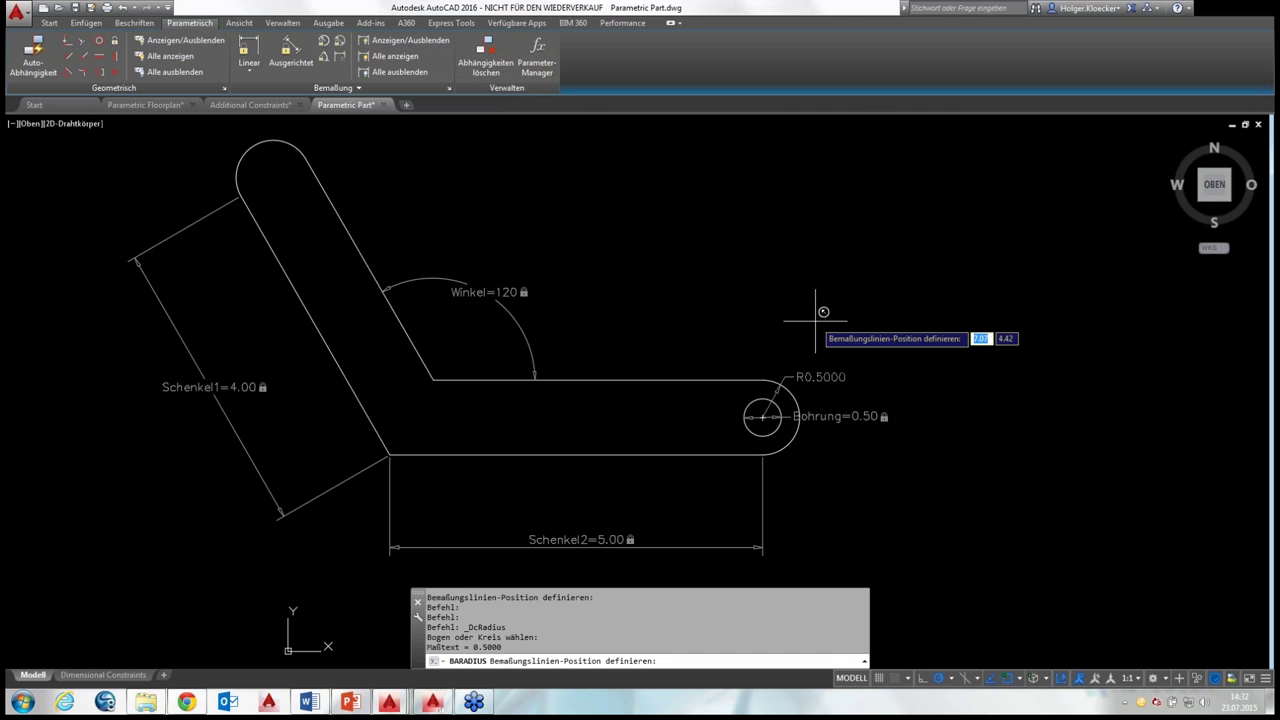
pyautogui.click(828, 316)
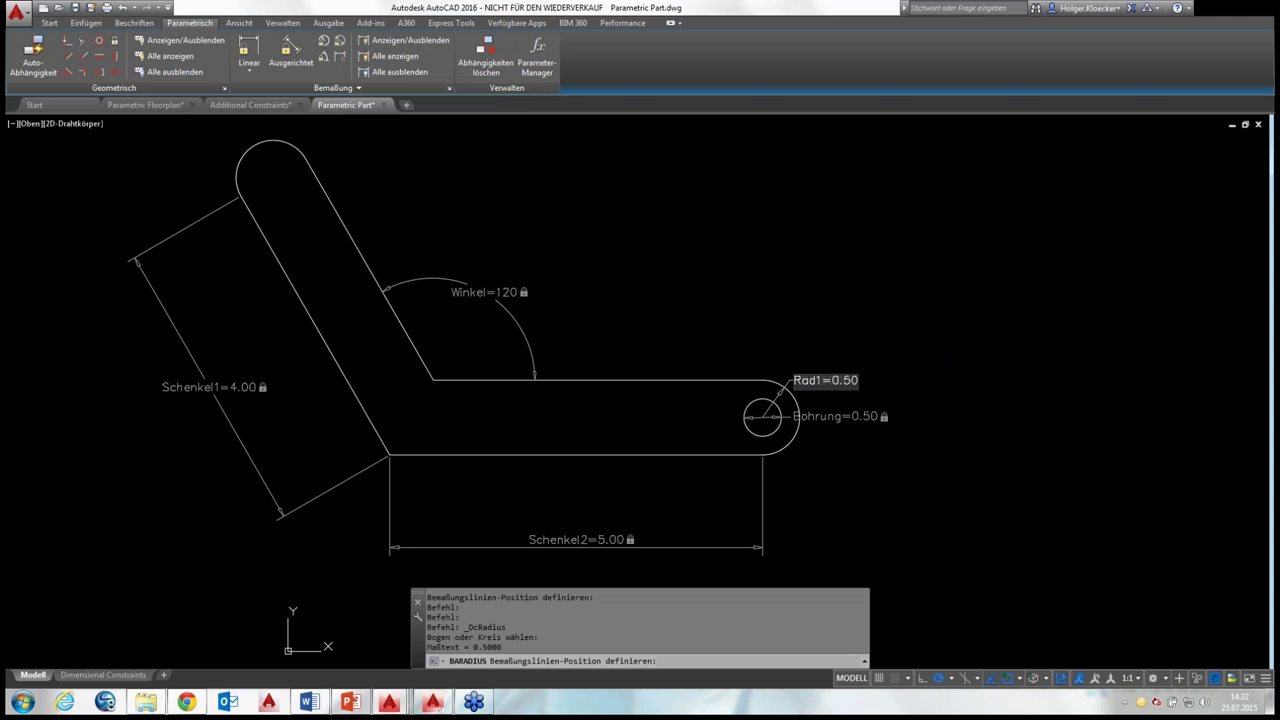
pyautogui.press('BackSpace')
pyautogui.press('BackSpace')
pyautogui.press('BackSpace')
pyautogui.press('BackSpace')
pyautogui.write('Dicke')
pyautogui.press('Return')
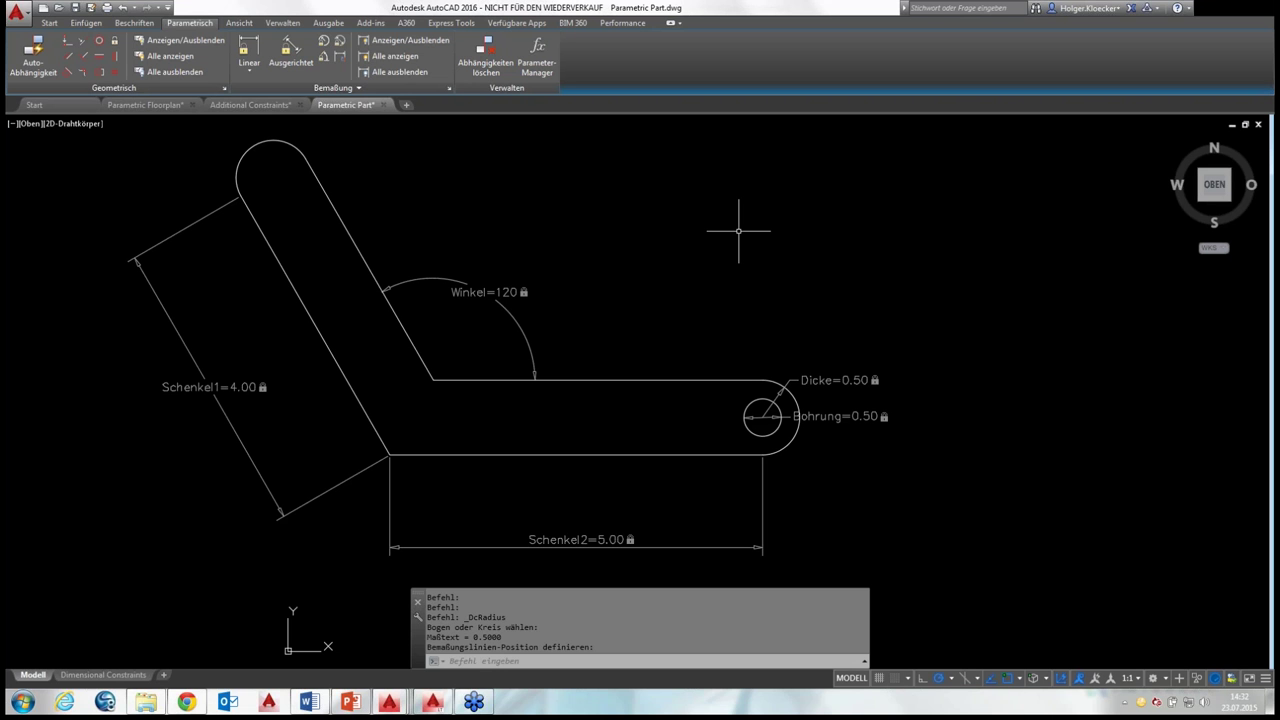
# Try Winkel at 150 degrees, then at 90 degrees
pyautogui.doubleClick(510, 294)
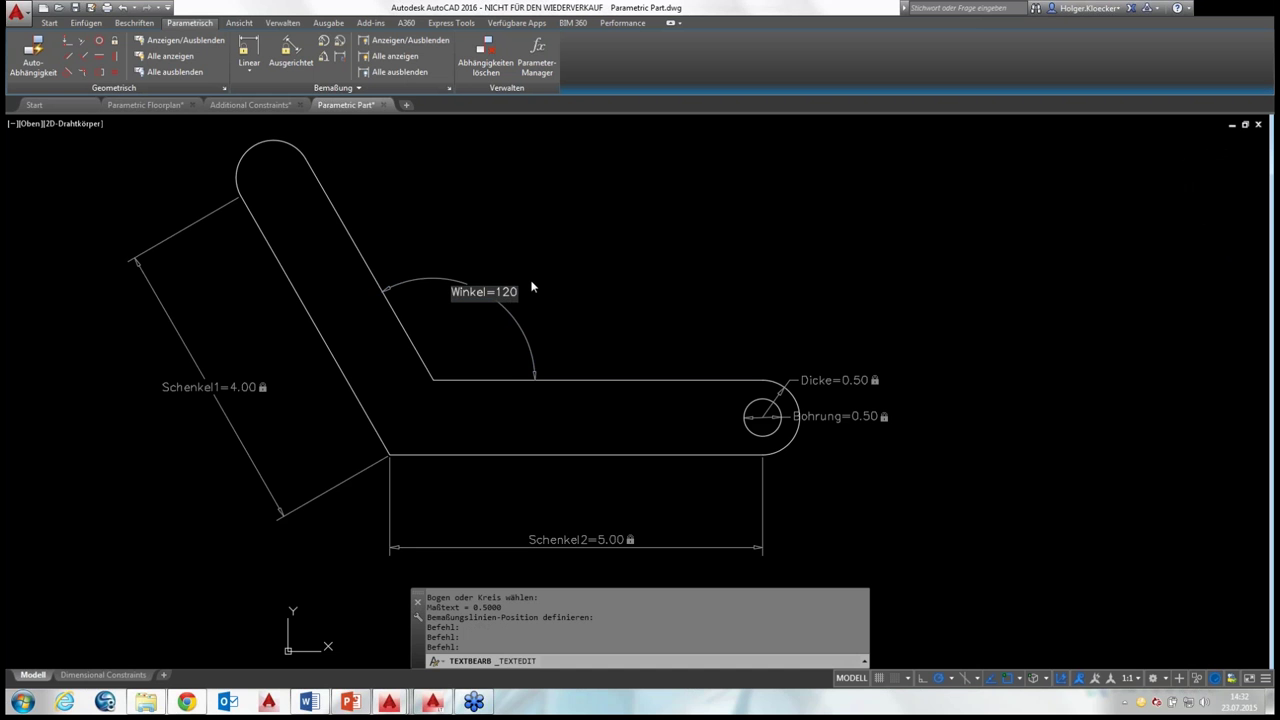
pyautogui.write('150')
pyautogui.press('Return')
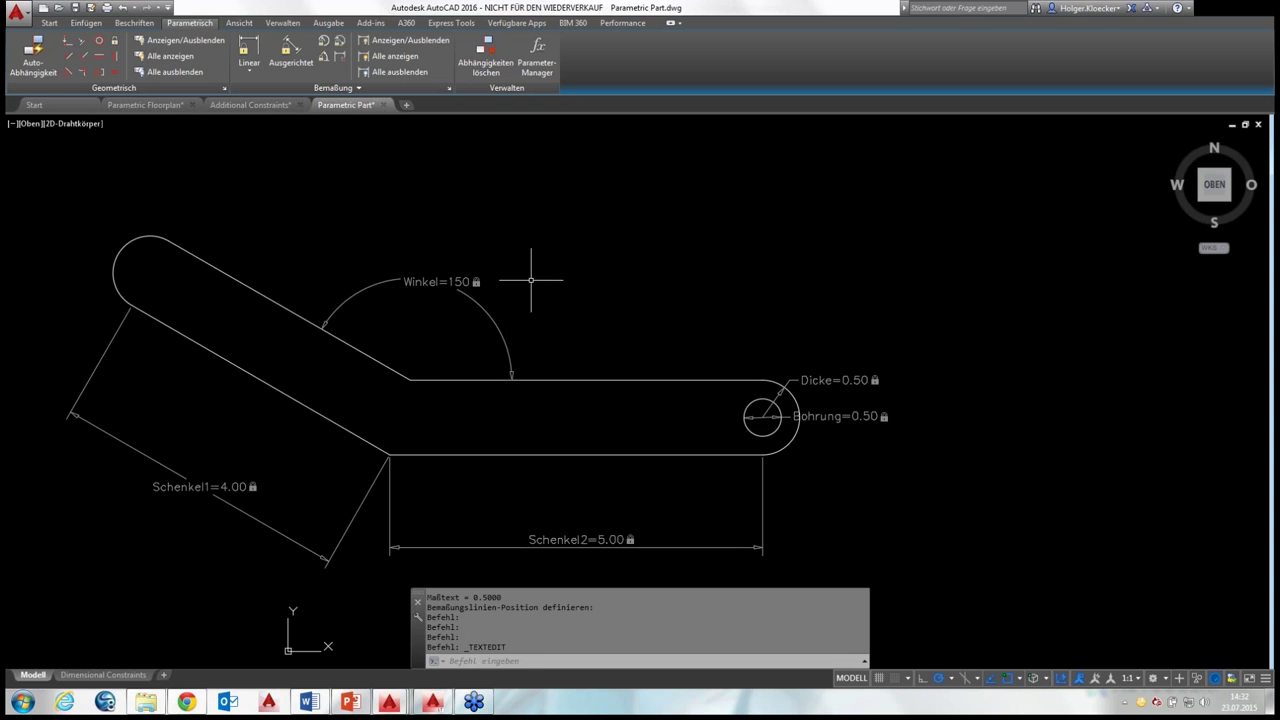
pyautogui.doubleClick(461, 282)
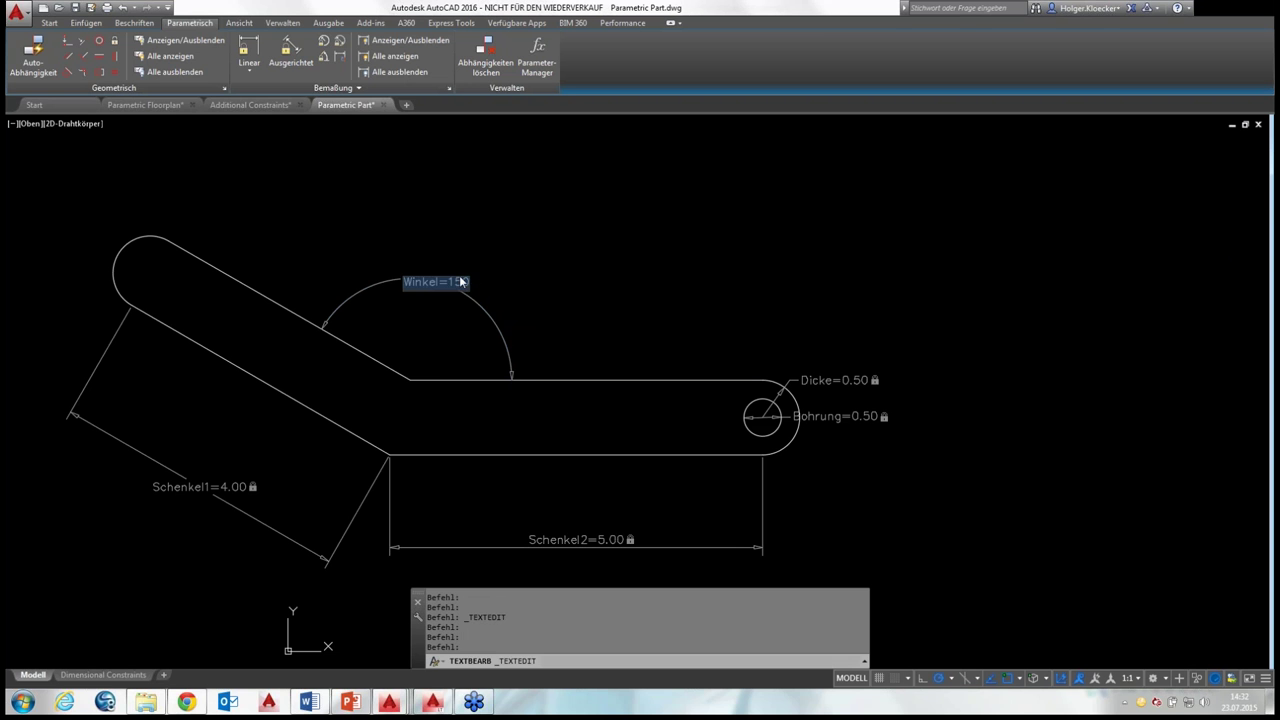
pyautogui.press('Return')
pyautogui.doubleClick(465, 284)
pyautogui.moveTo(454, 284); pyautogui.dragTo(467, 284)
pyautogui.write('0')
pyautogui.write('9')
pyautogui.press('Return')
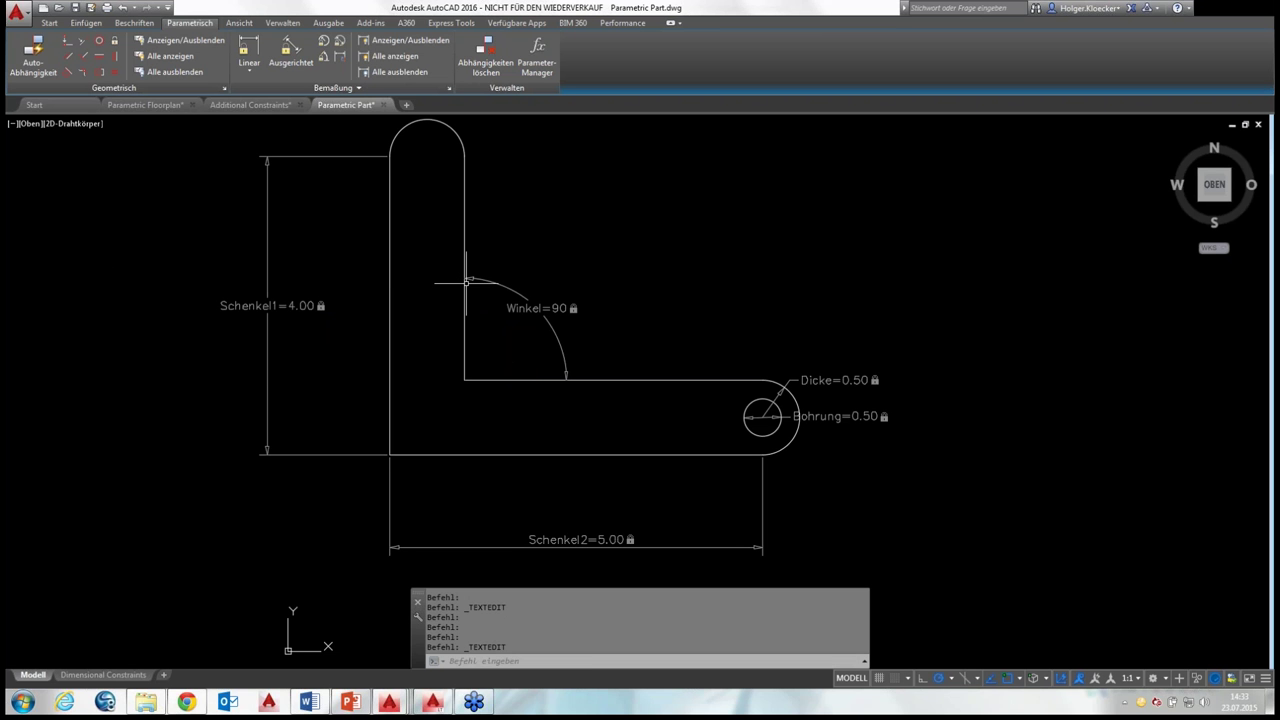
# Shorten Schenkel1 from 4.00 to 3.00
pyautogui.moveTo(429, 251); pyautogui.dragTo(403, 266, button='middle')
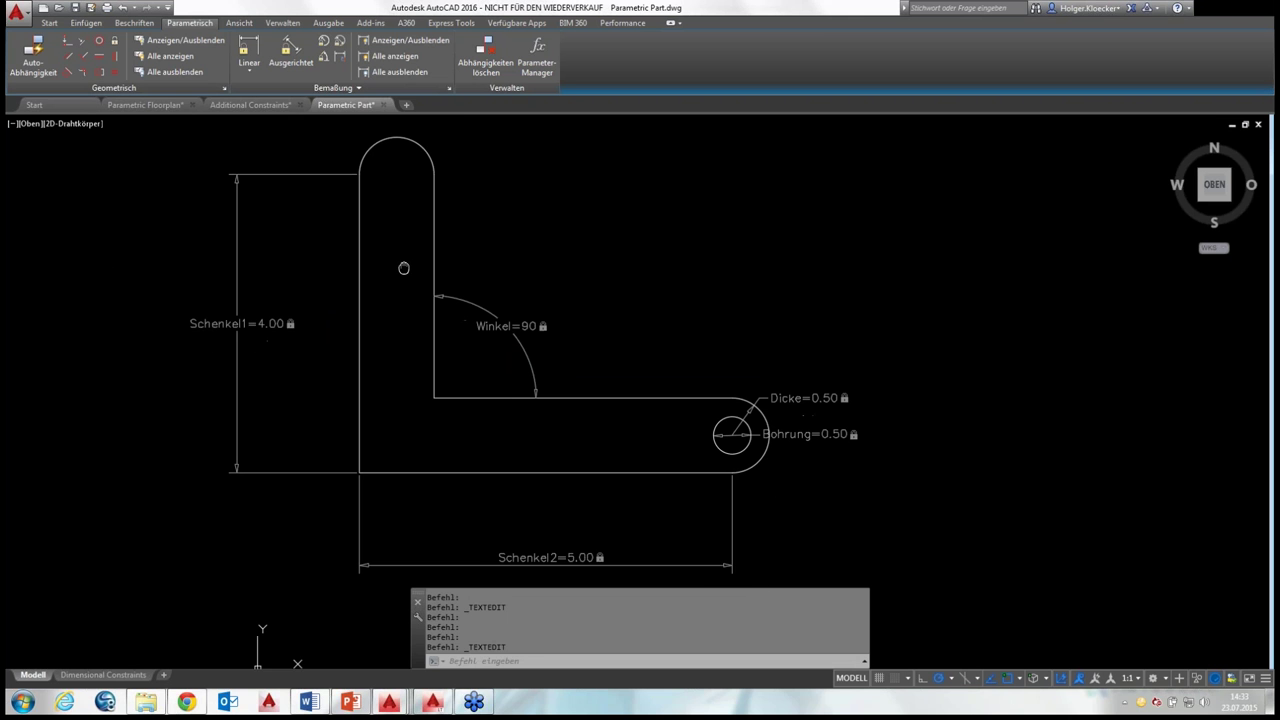
pyautogui.click(265, 319)
pyautogui.doubleClick(265, 319)
pyautogui.press('Return')
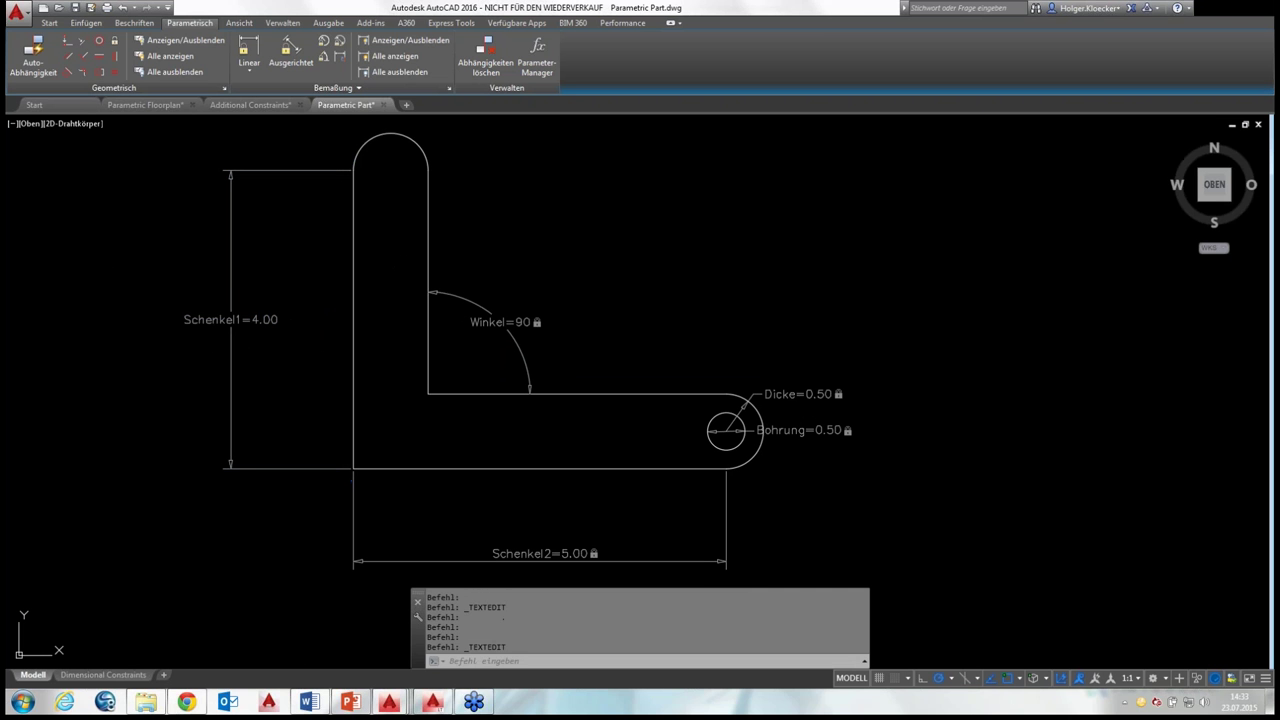
pyautogui.doubleClick(265, 319)
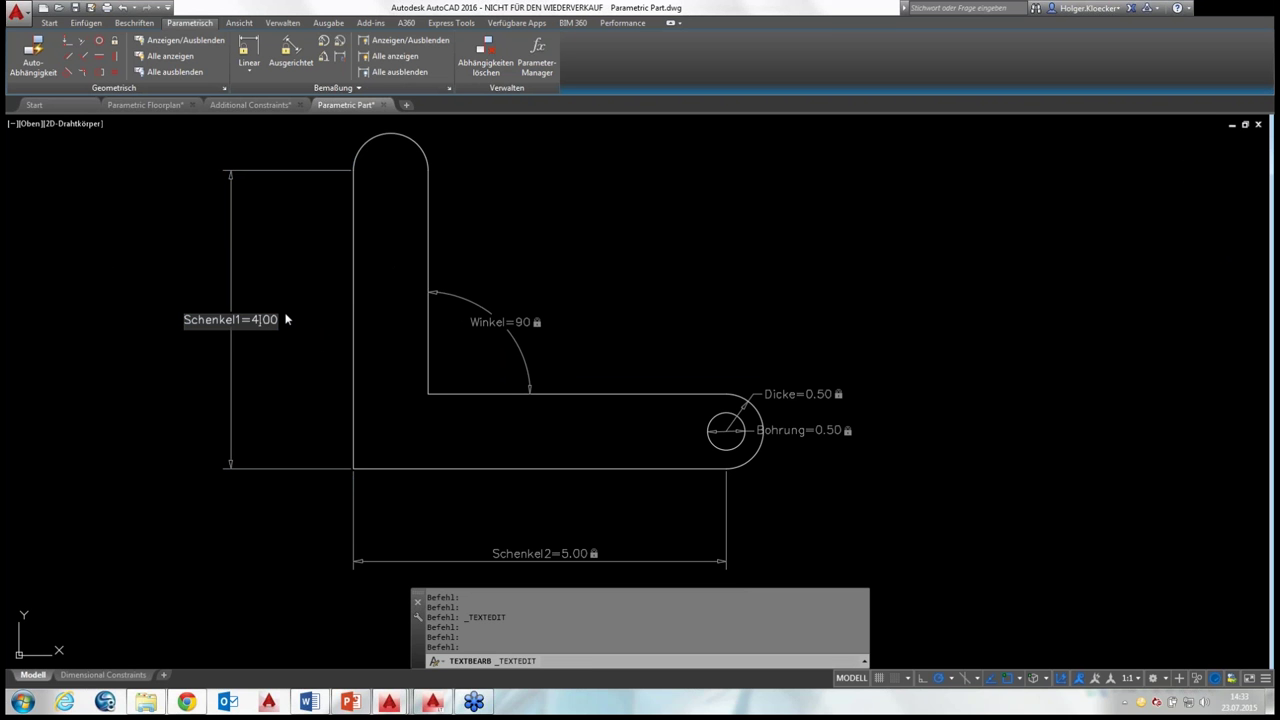
pyautogui.press('Left')
pyautogui.press('Left')
pyautogui.press('BackSpace')
pyautogui.write('3')
pyautogui.press('Return')
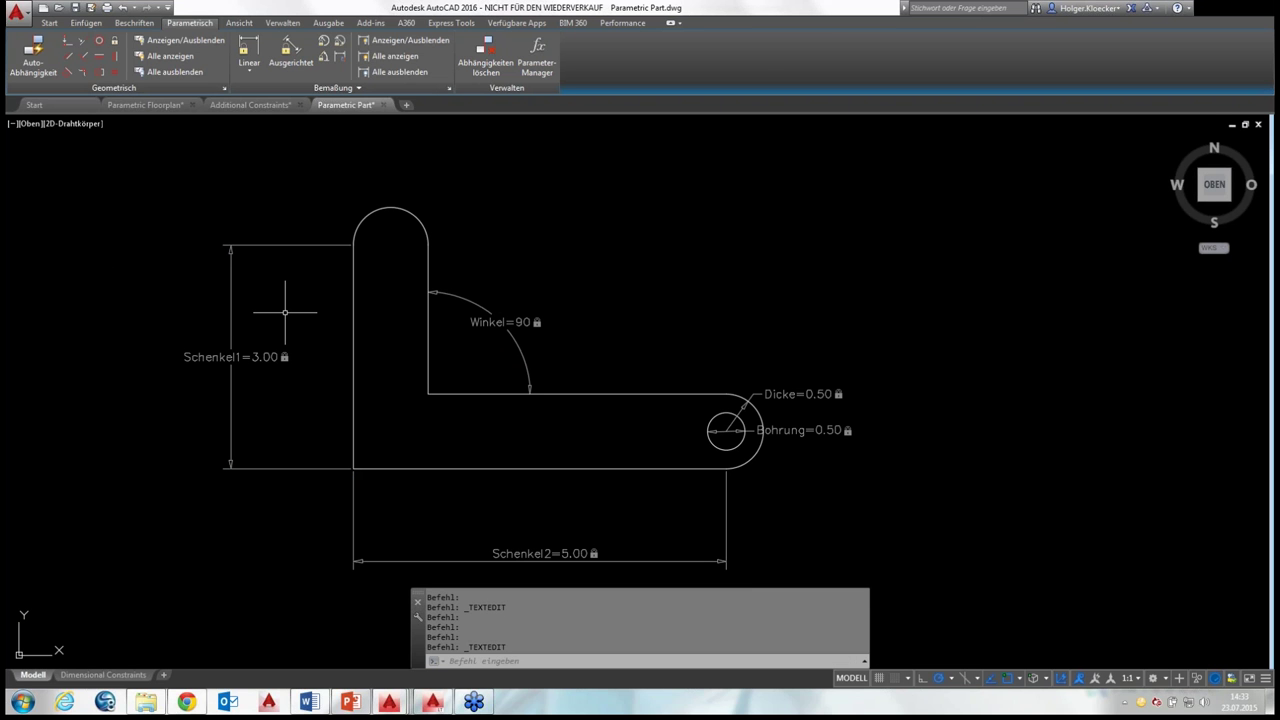
# Set Winkel back to 120 degrees
pyautogui.doubleClick(539, 325)
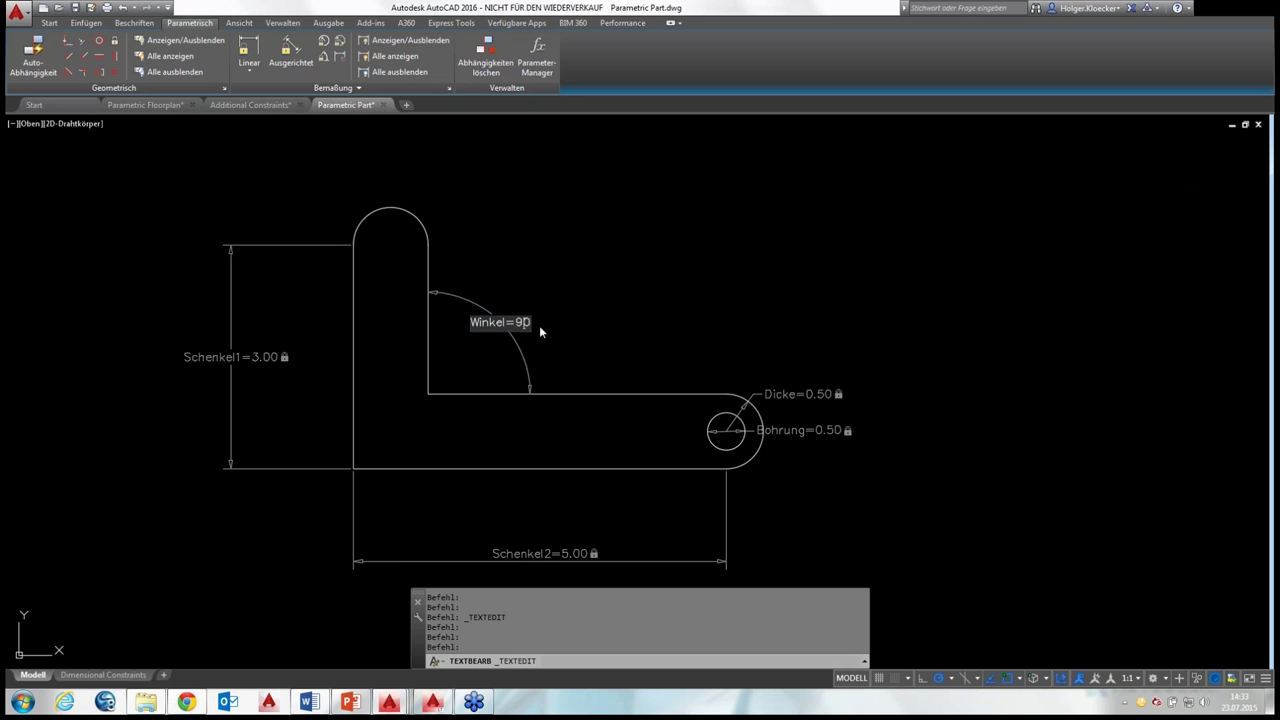
pyautogui.write('Winkel')
pyautogui.write('_D')
pyautogui.press('BackSpace')
pyautogui.press('BackSpace')
pyautogui.write('=120')
pyautogui.press('Return')
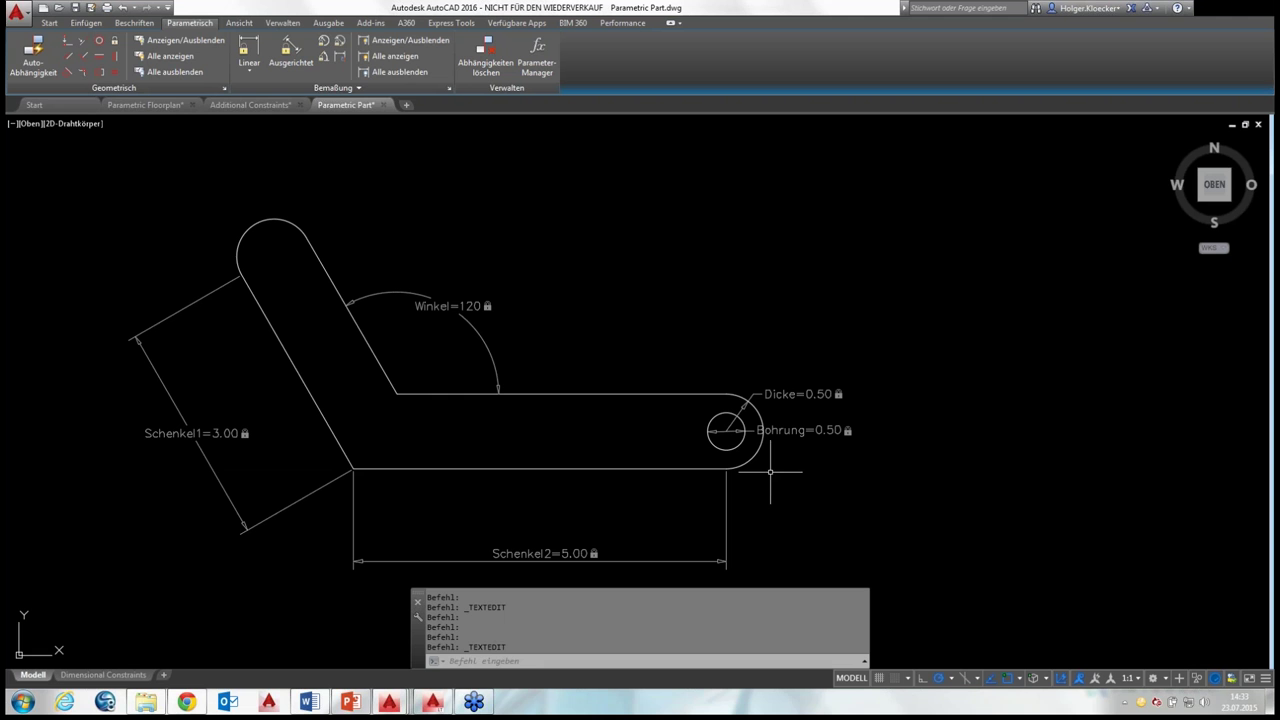
# Change Dicke to 1.00
pyautogui.doubleClick(764, 410)
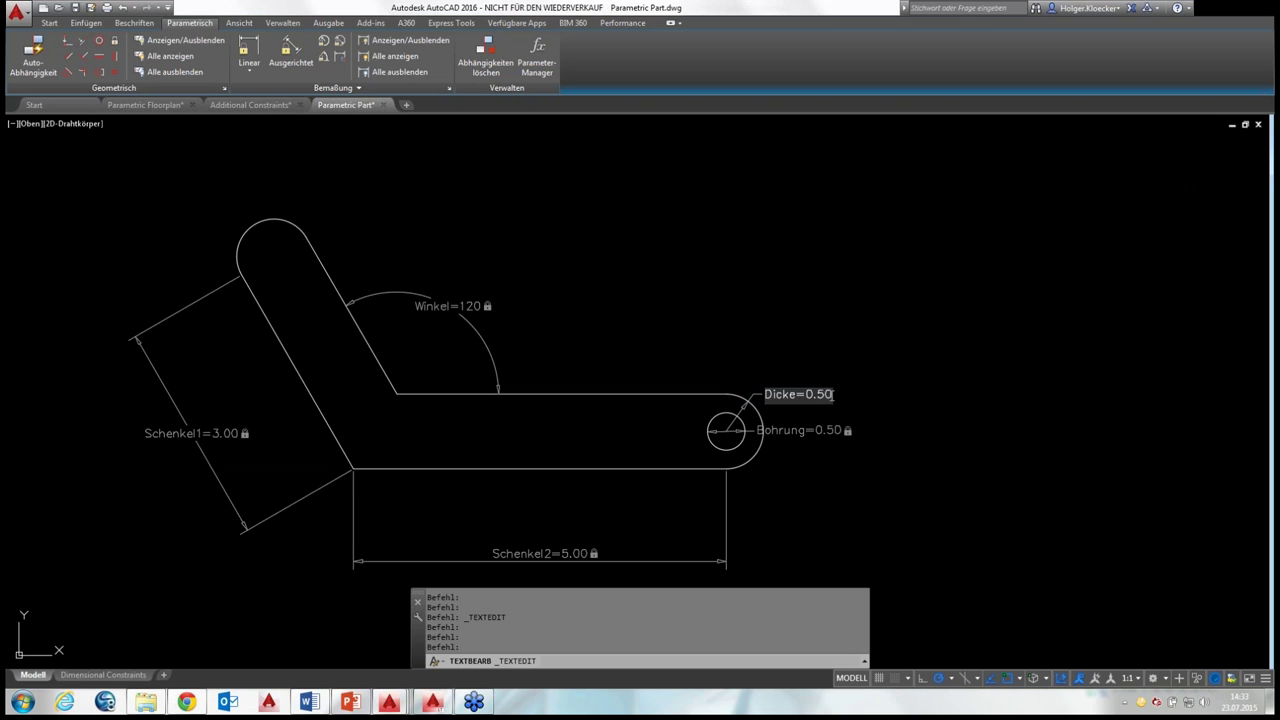
pyautogui.moveTo(829, 395); pyautogui.dragTo(817, 395)
pyautogui.write('1.')
pyautogui.press('Return')
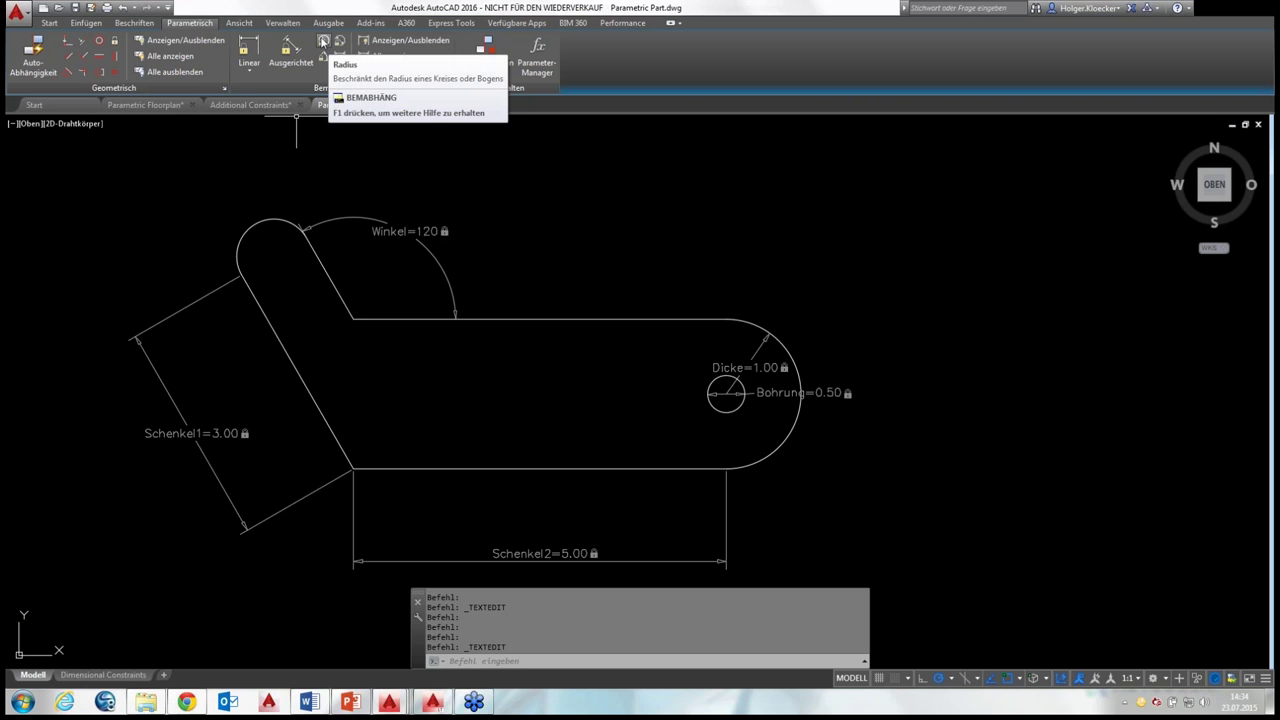
# Add a radius constraint on the upper-left end arc defined as DickeS=Dicke
pyautogui.click(323, 43)
pyautogui.click(281, 211)
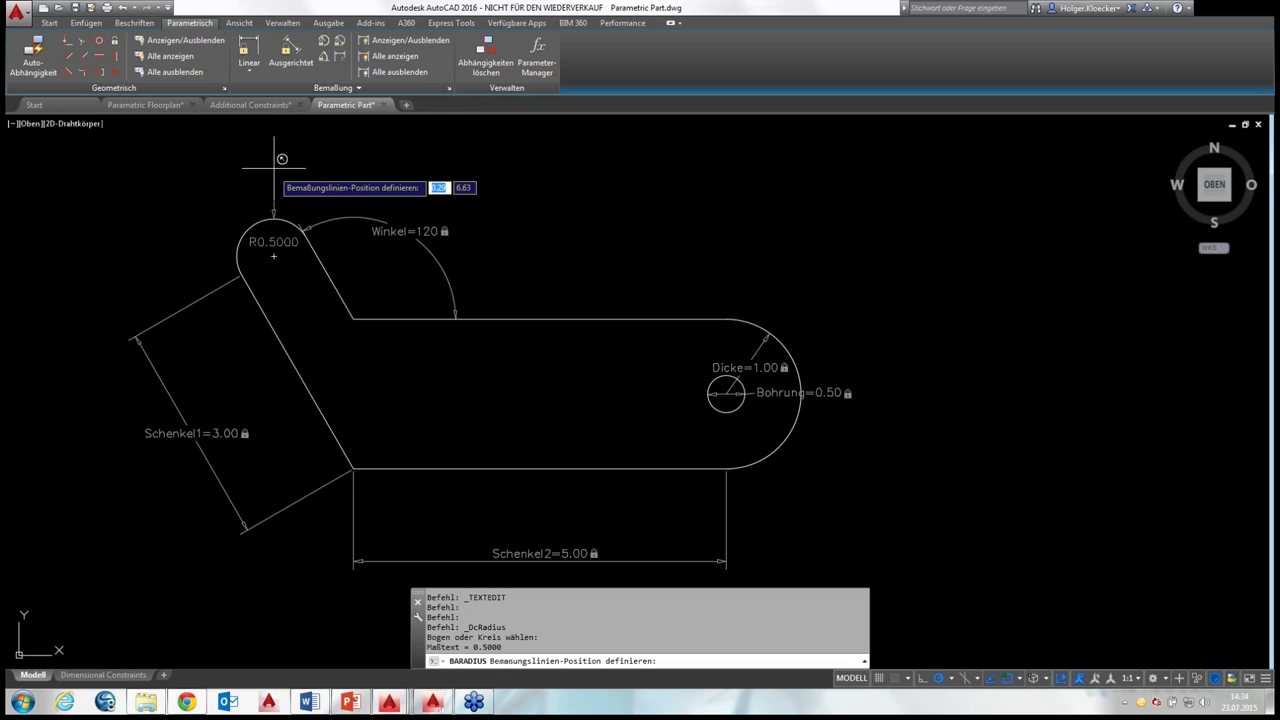
pyautogui.moveTo(285, 163); pyautogui.dragTo(291, 194, button='middle')
pyautogui.click(290, 282)
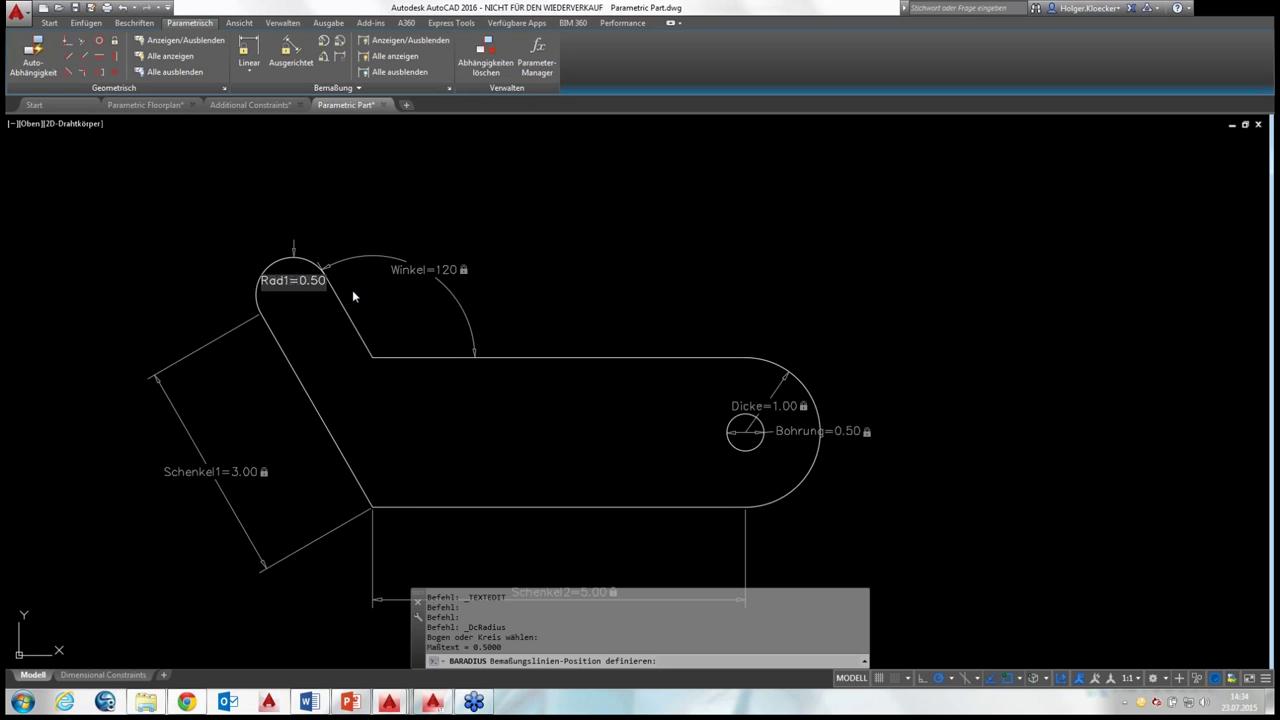
pyautogui.write('R')
pyautogui.write('Dicke')
pyautogui.write('S')
pyautogui.press('BackSpace')
pyautogui.press('BackSpace')
pyautogui.press('BackSpace')
pyautogui.press('BackSpace')
pyautogui.write('Dic')
pyautogui.write('ke')
pyautogui.press('Return')
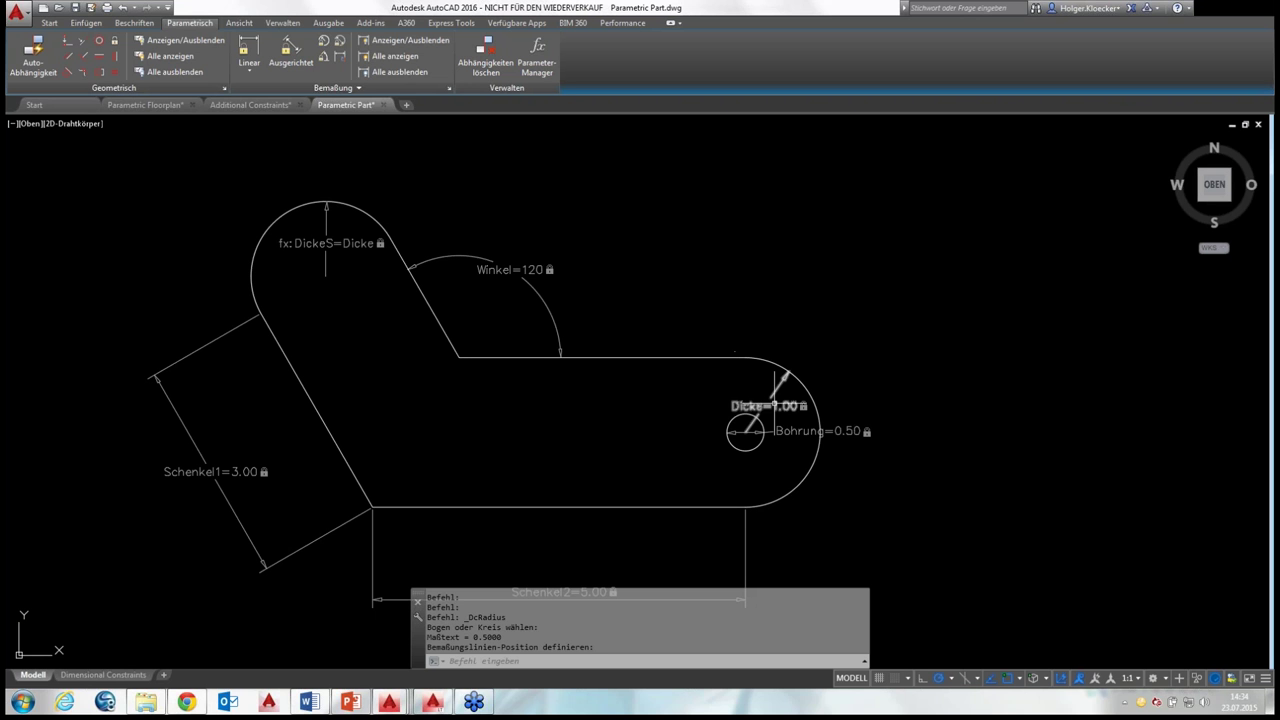
# Set Dicke back to 0.50
pyautogui.click(784, 378)
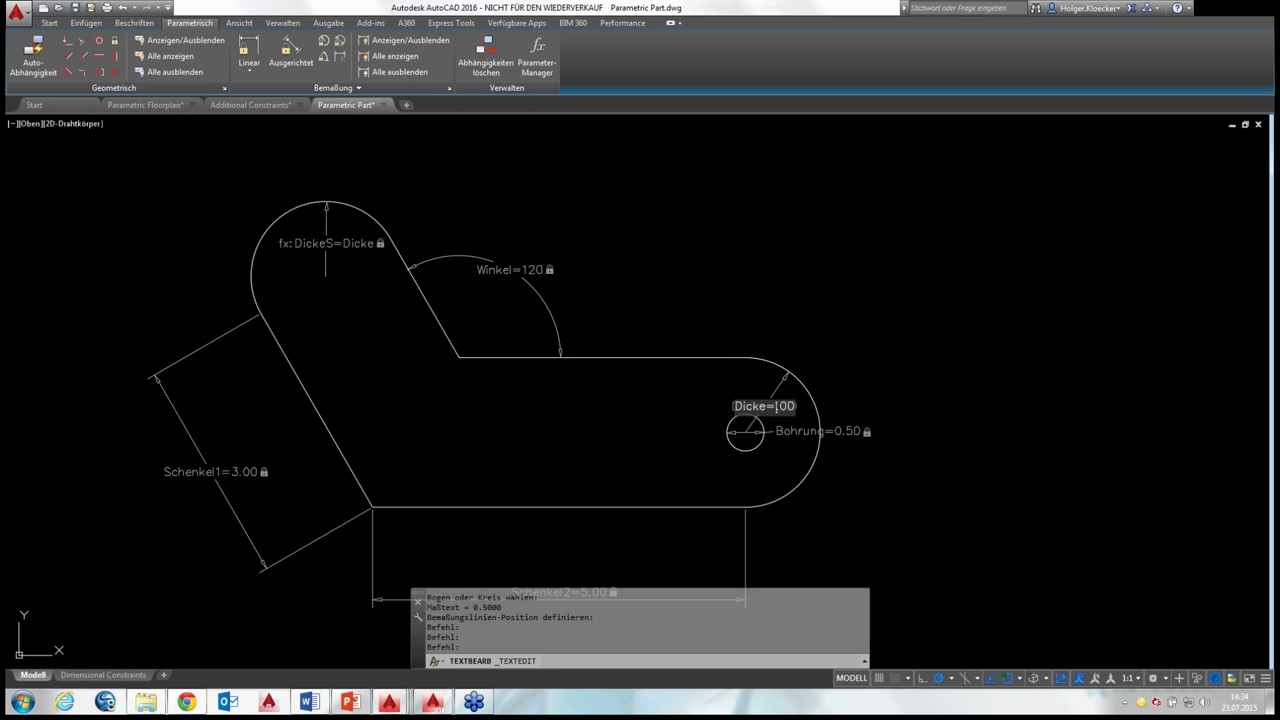
pyautogui.write('0')
pyautogui.press('Return')
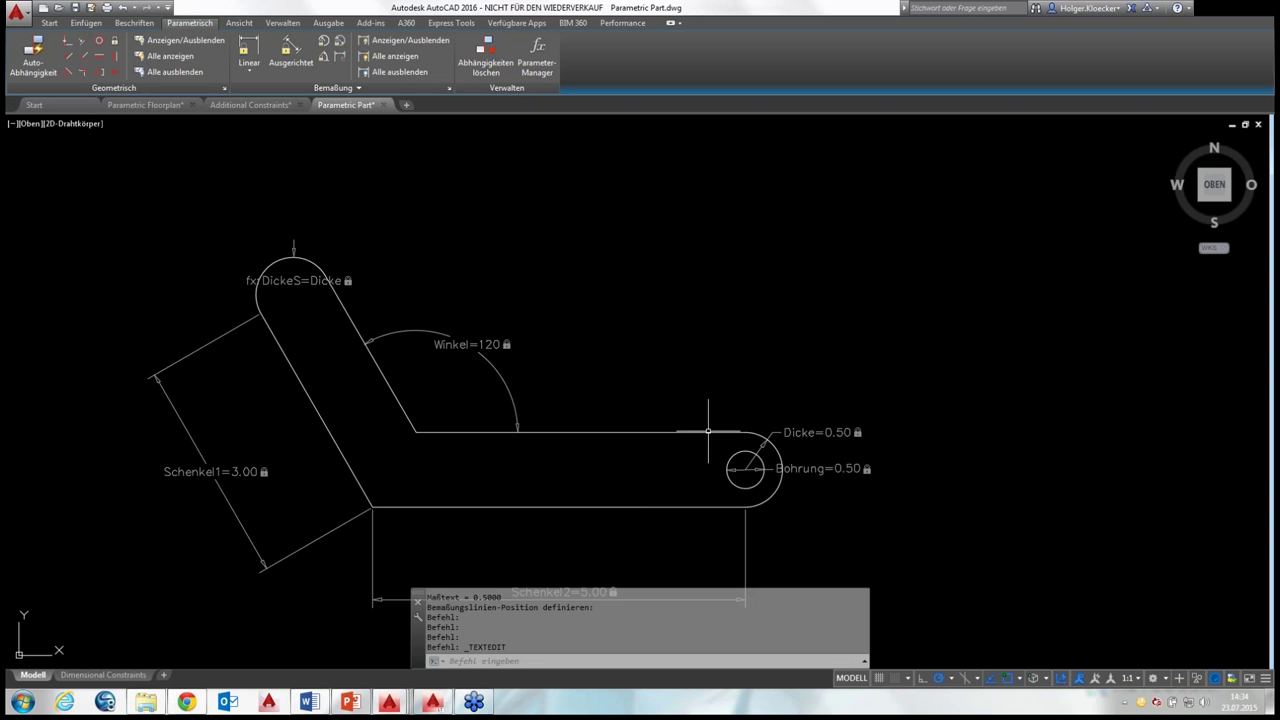
pyautogui.moveTo(669, 366); pyautogui.dragTo(714, 333, button='middle')
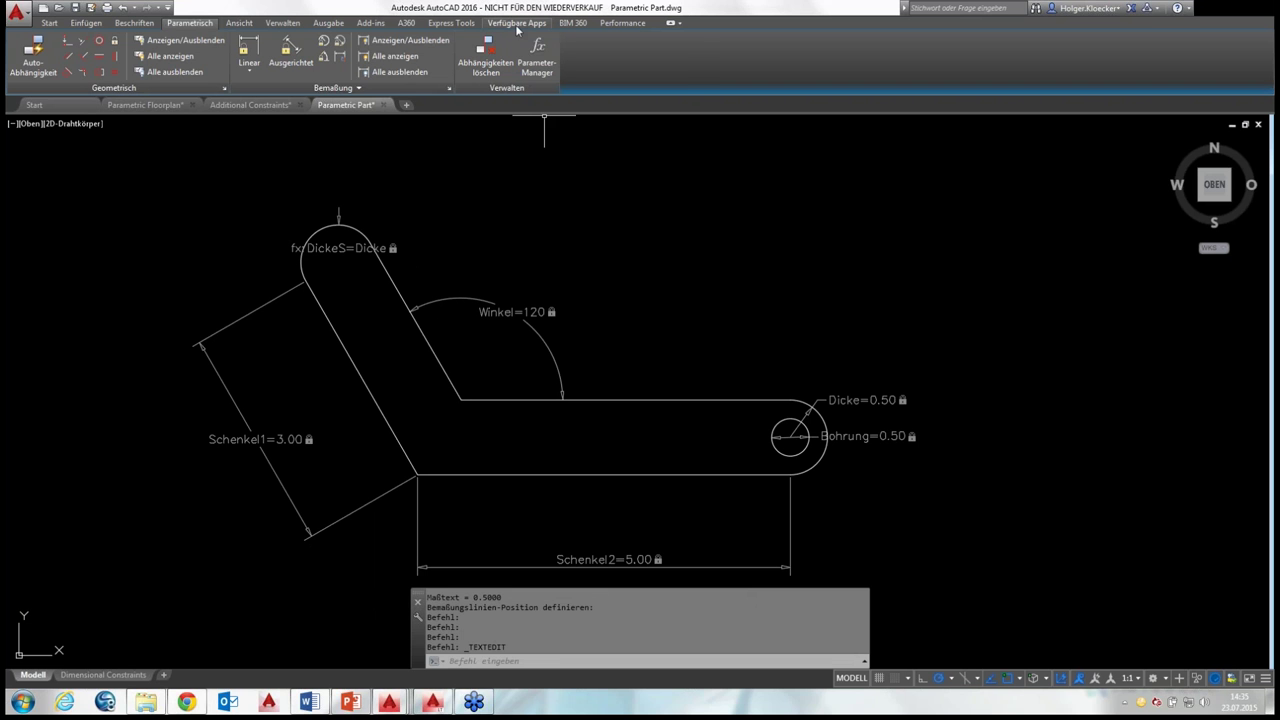
# Open the Parameters Manager and position the palette beside the drawing
pyautogui.click(541, 64)
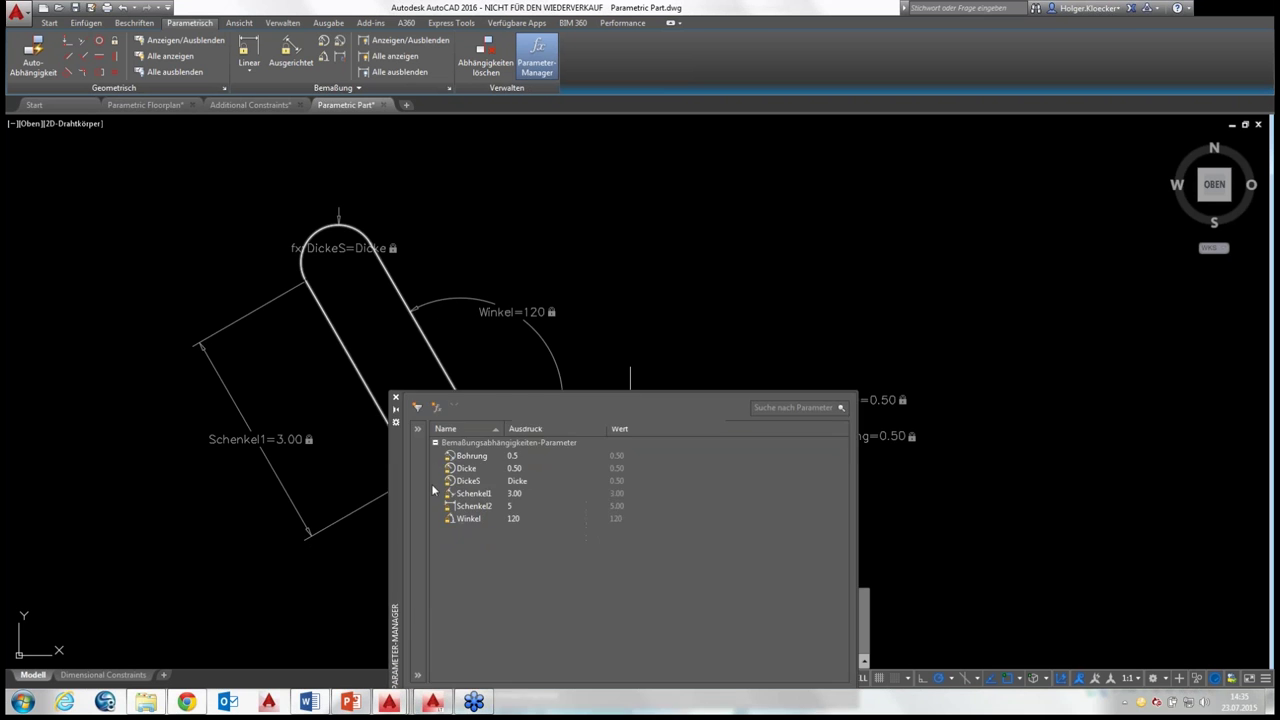
pyautogui.moveTo(410, 500); pyautogui.dragTo(693, 253)
pyautogui.moveTo(528, 292)
pyautogui.mouseDown(button='middle')
pyautogui.moveTo(410, 323)
pyautogui.moveTo(380, 373)
pyautogui.mouseUp(button='middle')
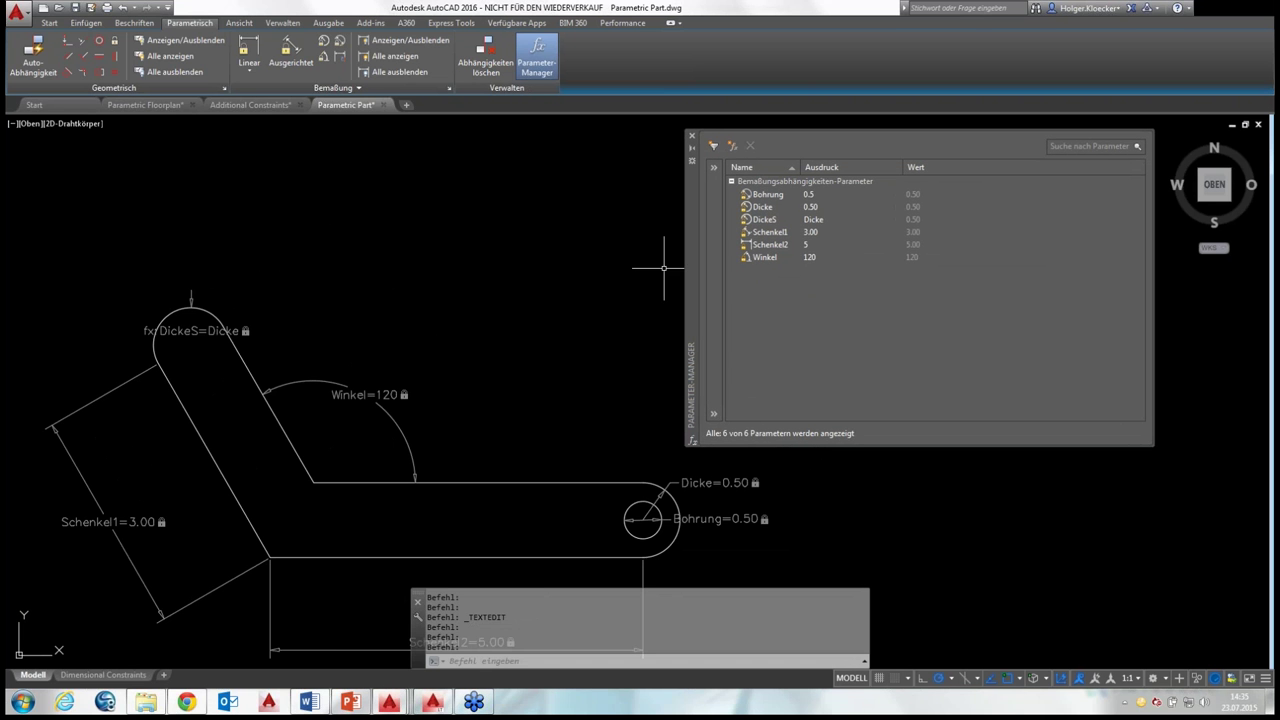
pyautogui.moveTo(693, 266); pyautogui.dragTo(571, 269)
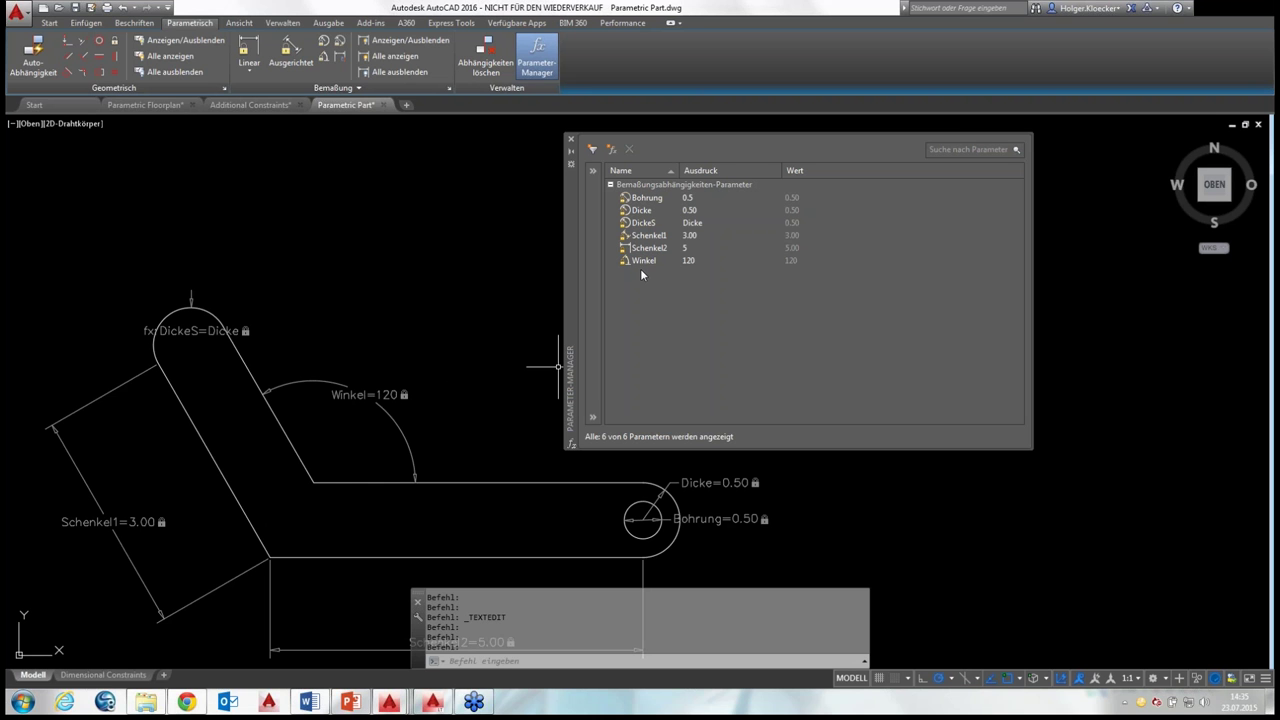
# Change the Winkel expression to 150, then restore it to 120
pyautogui.doubleClick(695, 260)
pyautogui.write('150')
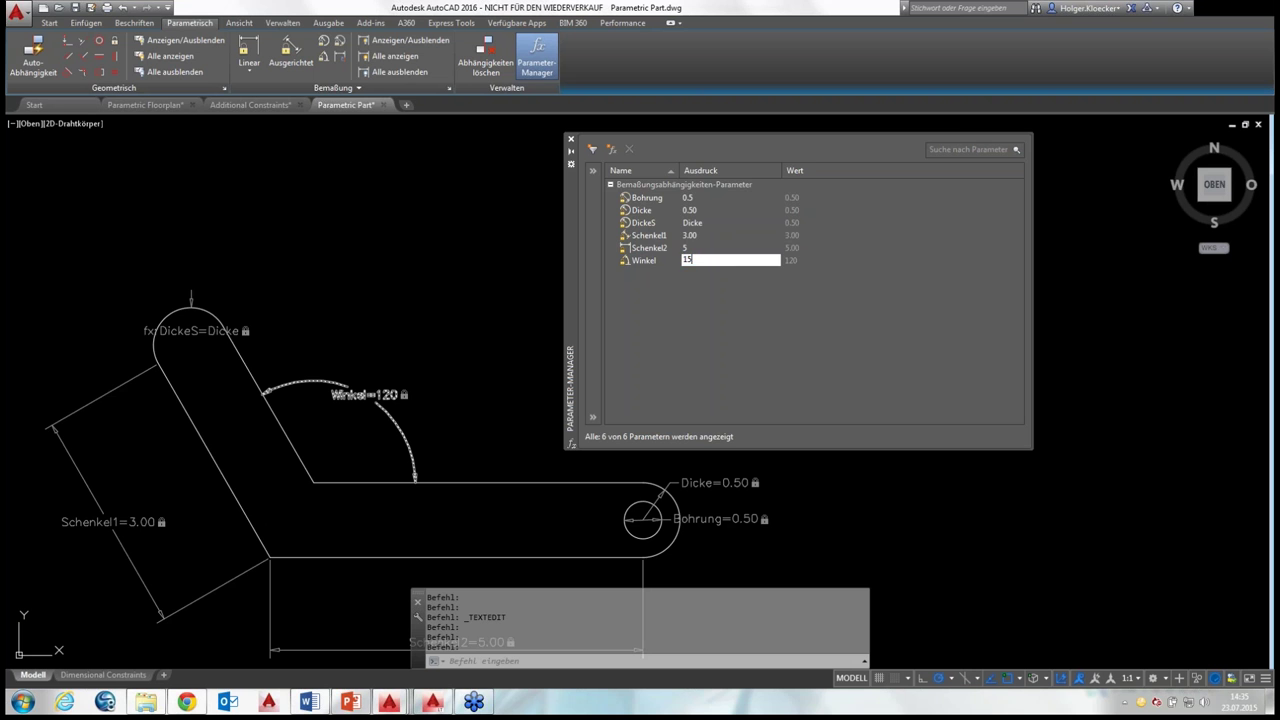
pyautogui.press('Return')
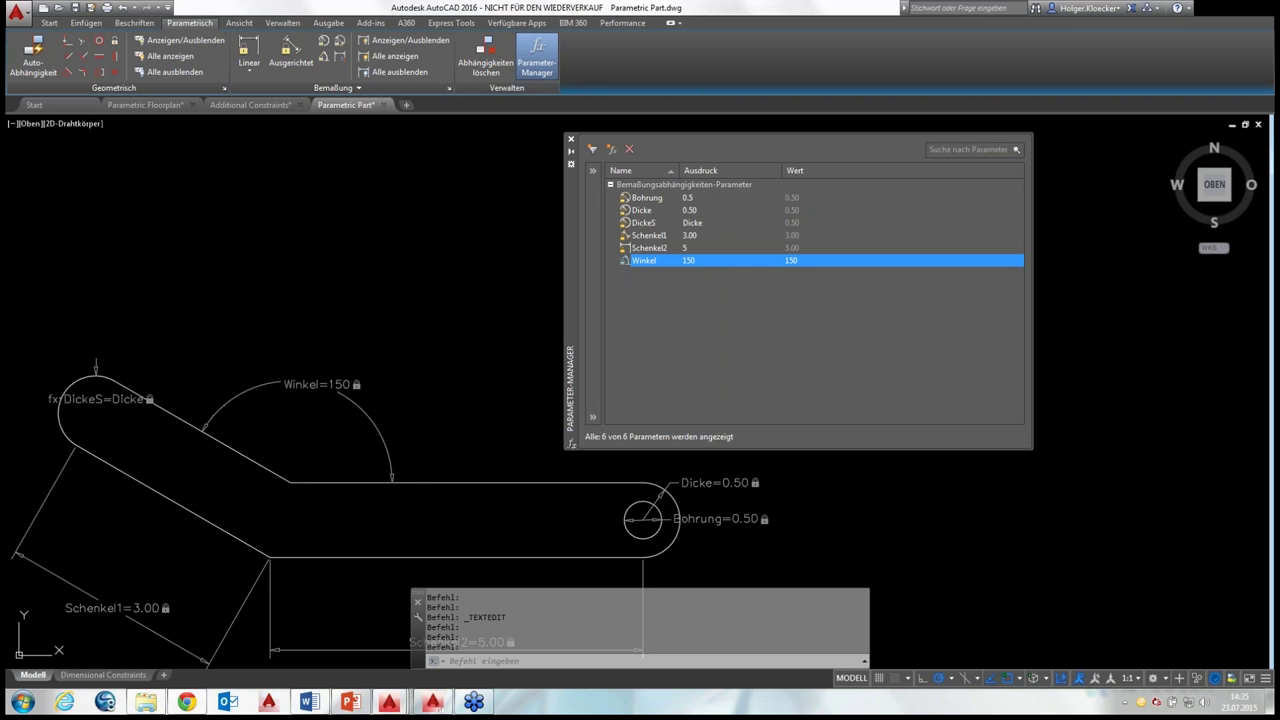
pyautogui.doubleClick(694, 259)
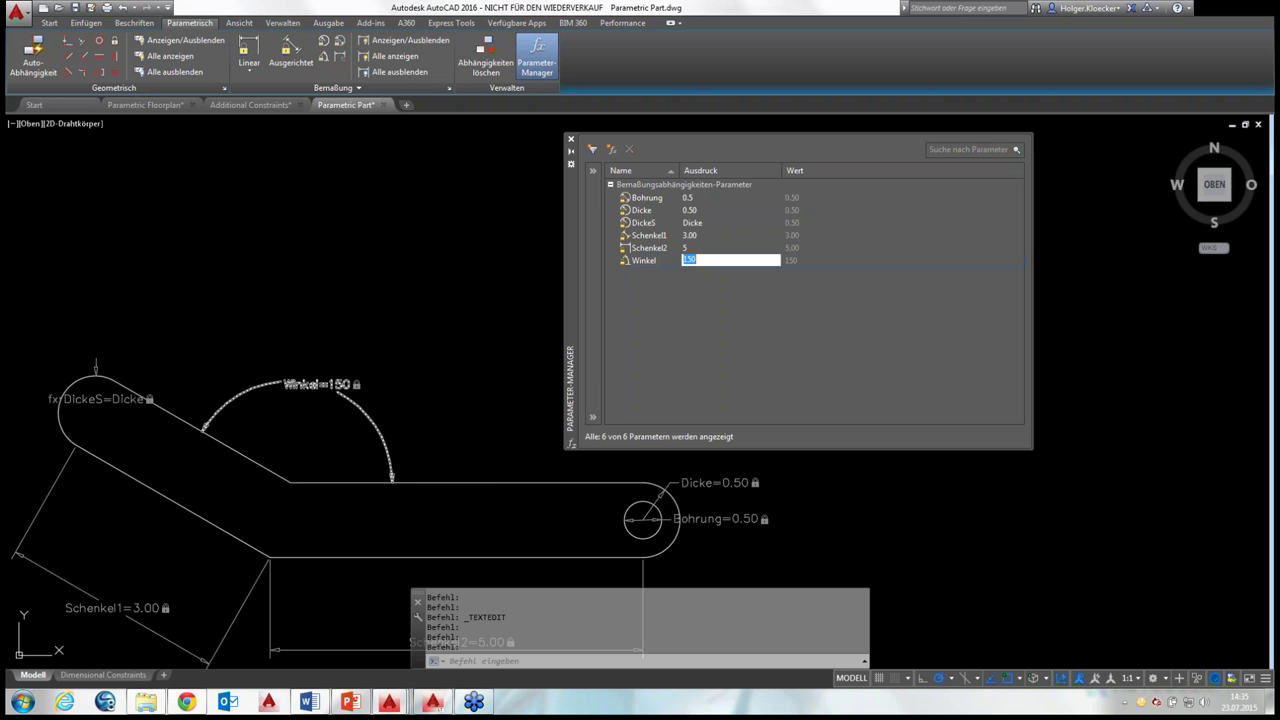
pyautogui.write('120')
pyautogui.press('Return')
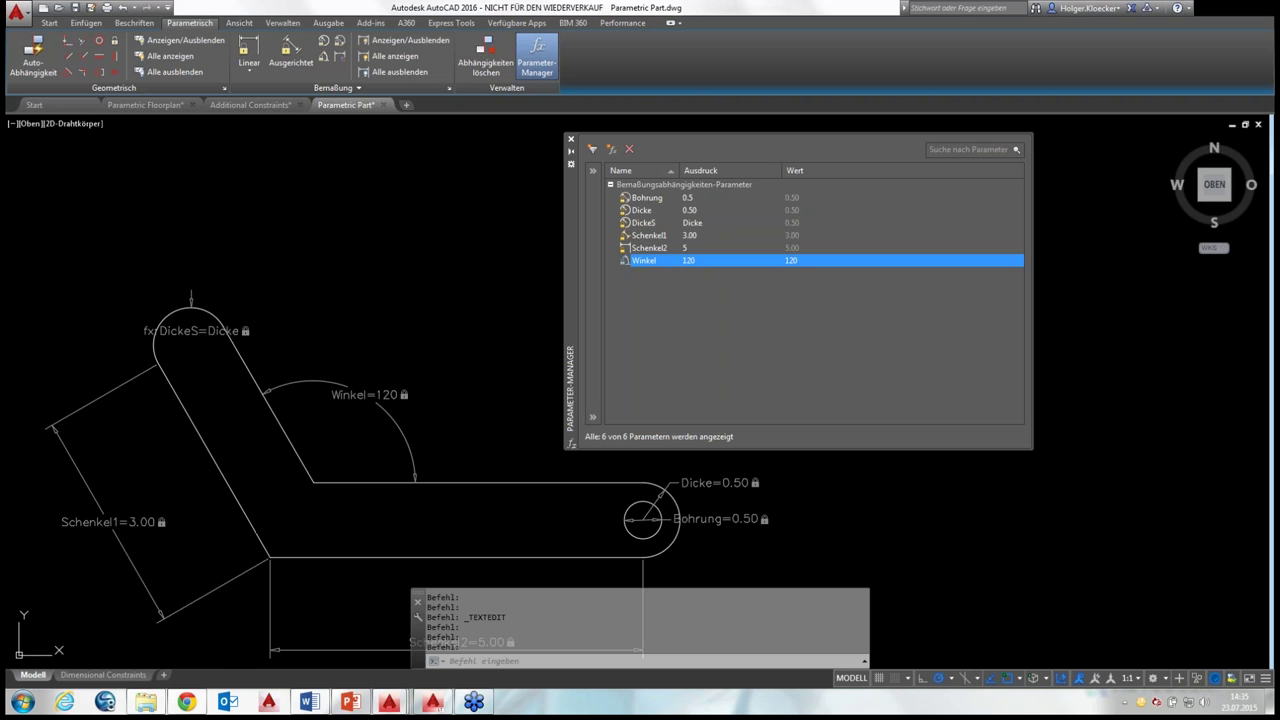
pyautogui.click(716, 343)
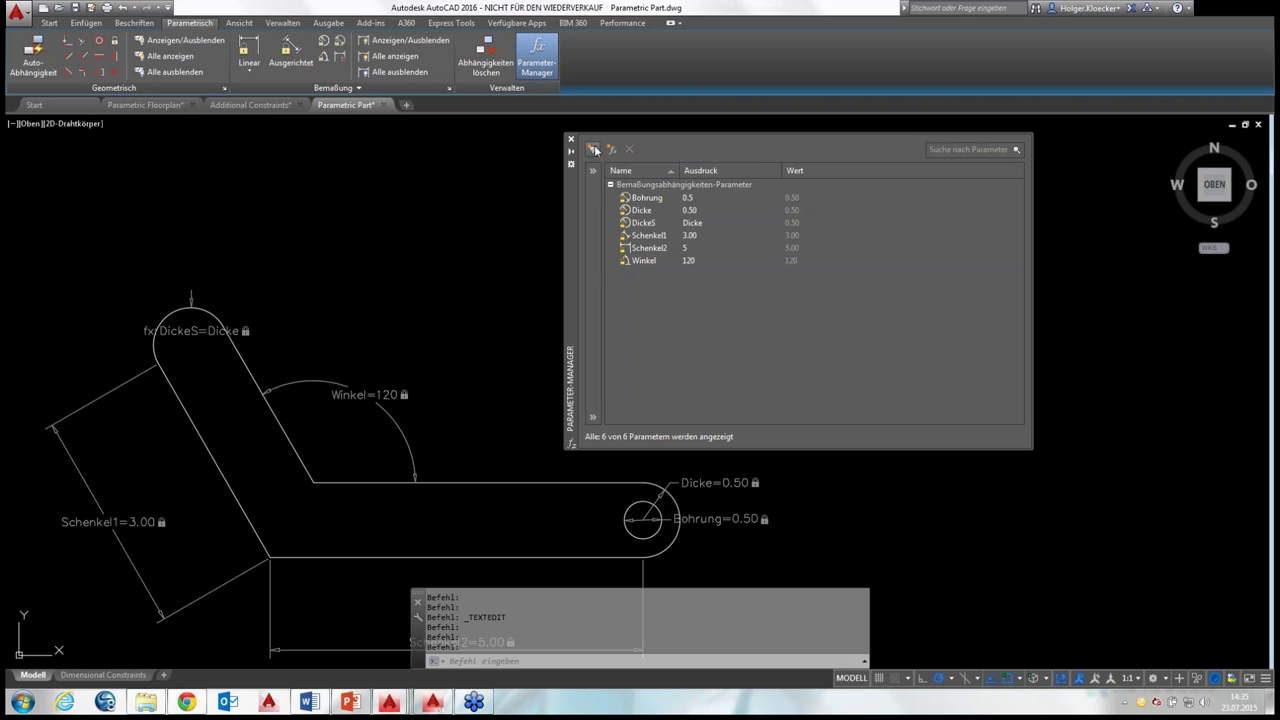
# Create user parameter user1 with value 1 in the Parameters Manager
pyautogui.click(611, 150)
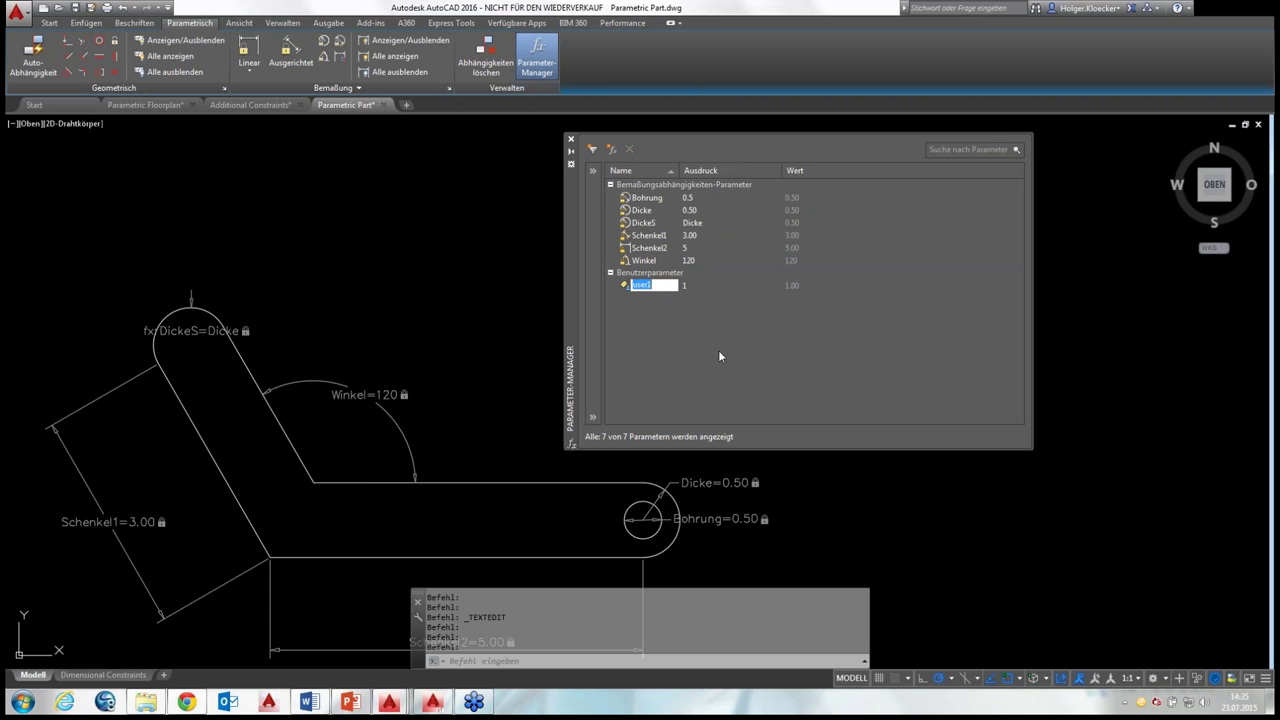
pyautogui.click(718, 351)
pyautogui.click(648, 199)
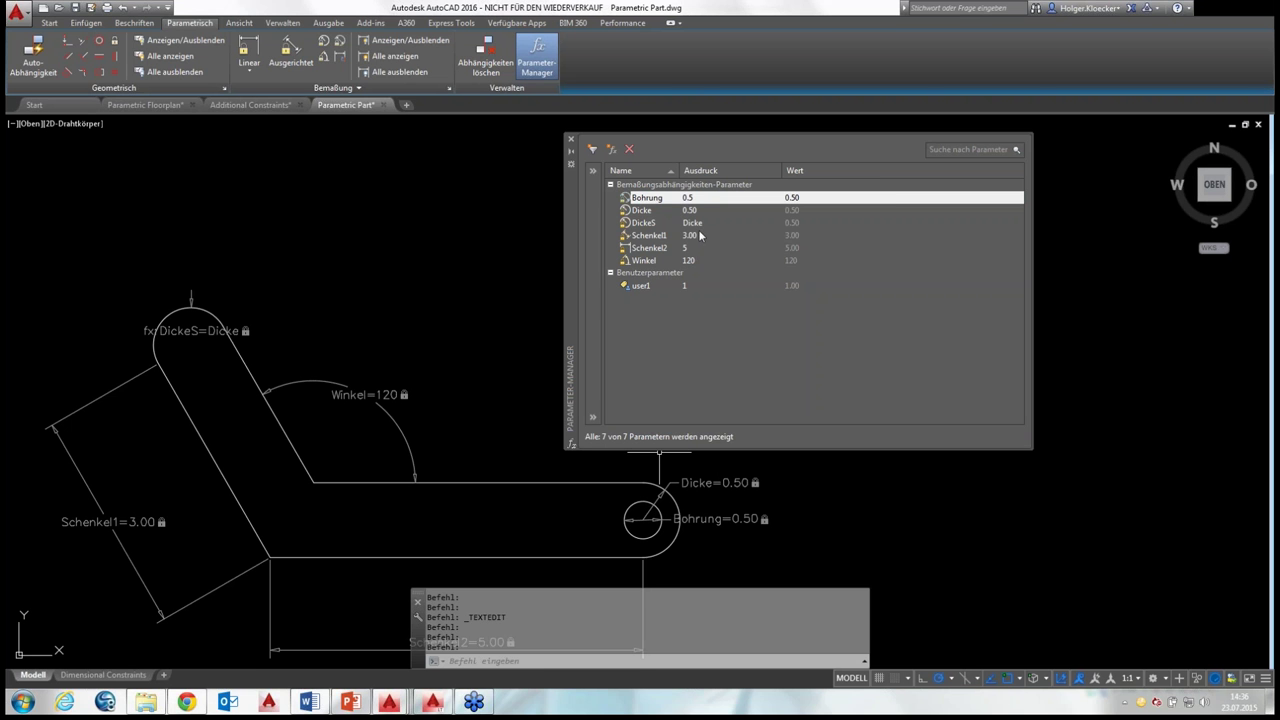
# Replace Bohrung's expression with Dicke in the Parameters Manager
pyautogui.click(695, 199)
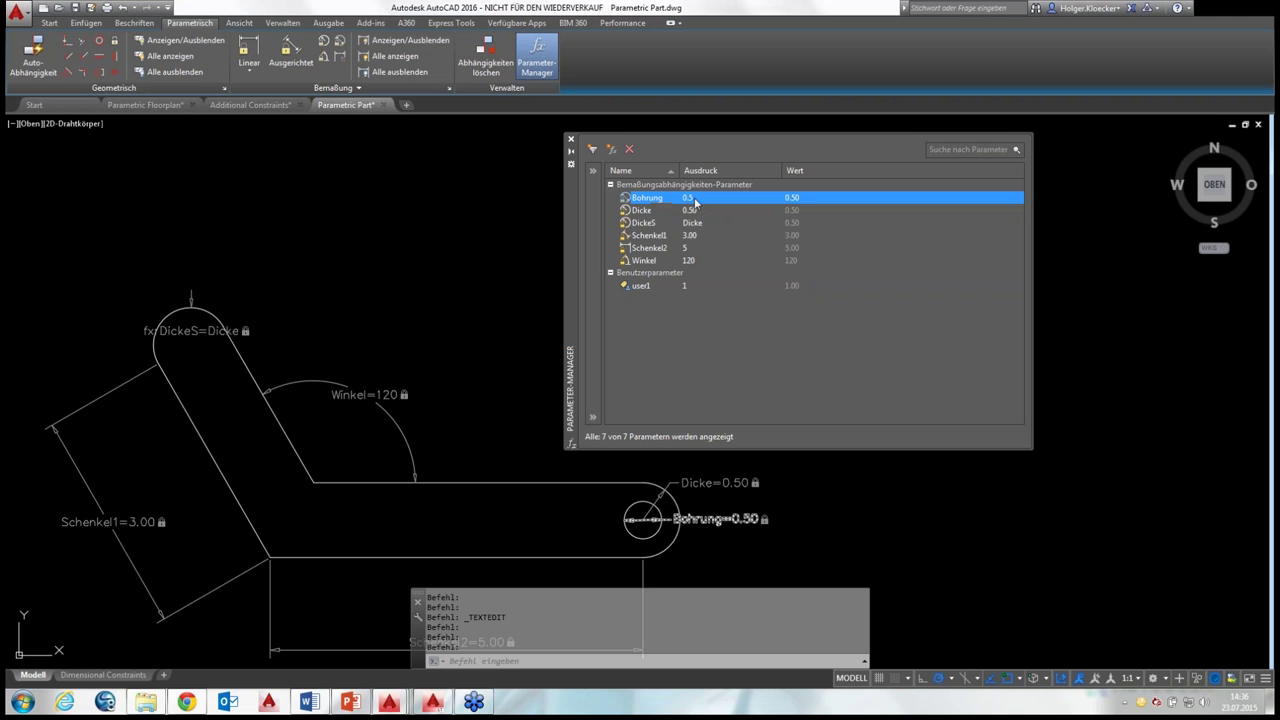
pyautogui.click(699, 198)
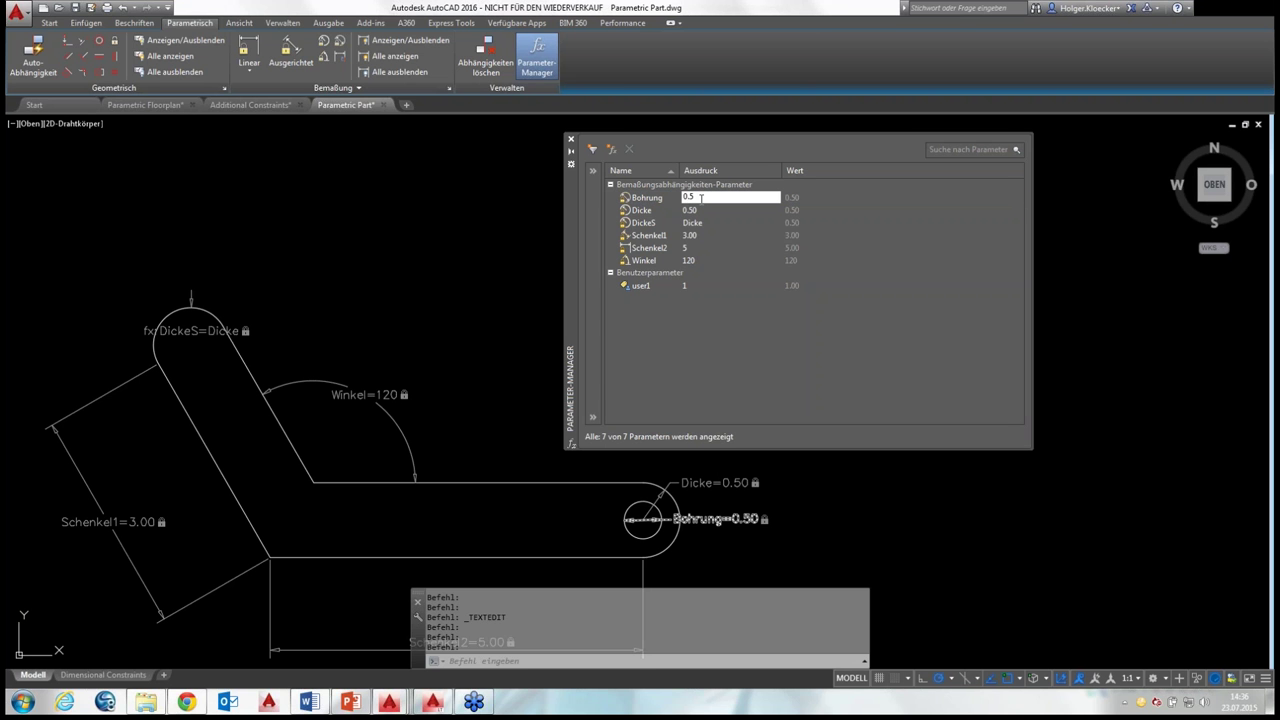
pyautogui.press('BackSpace')
pyautogui.press('BackSpace')
pyautogui.press('BackSpace')
pyautogui.write('Dicke')
pyautogui.press('Return')
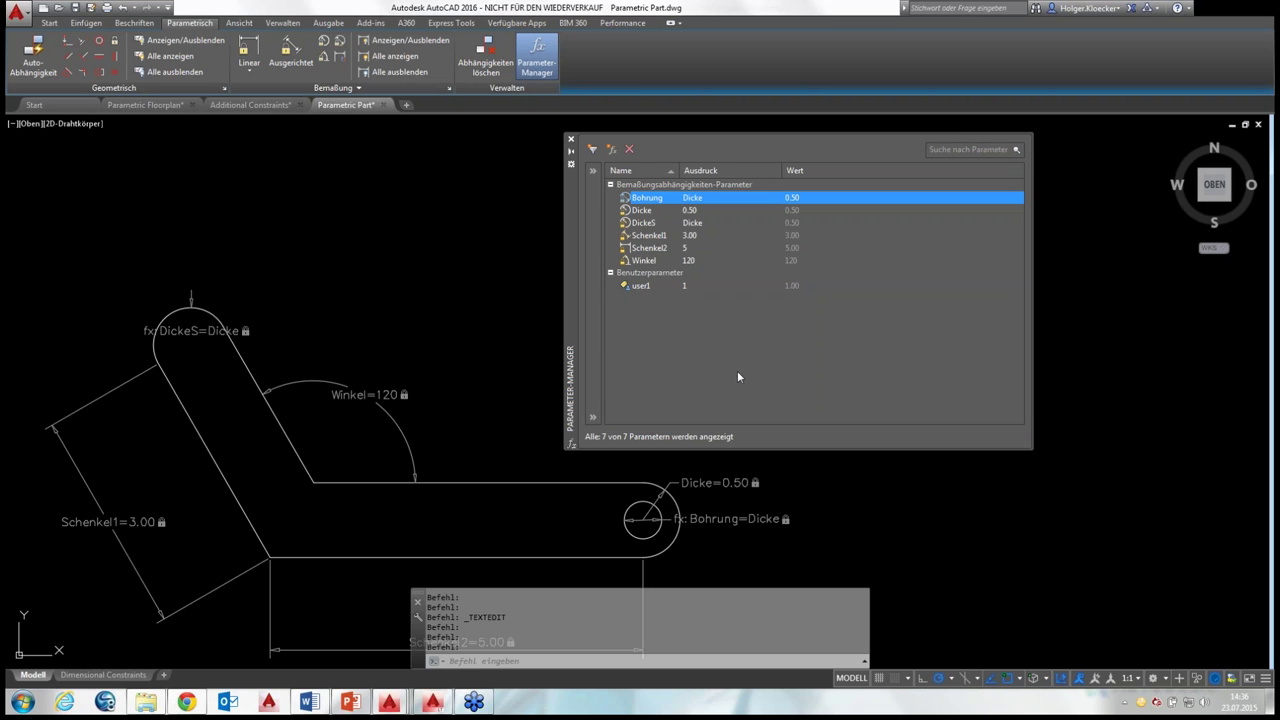
# Try Dicke values of 1 and 0.8, settling on 0.6
pyautogui.doubleClick(700, 210)
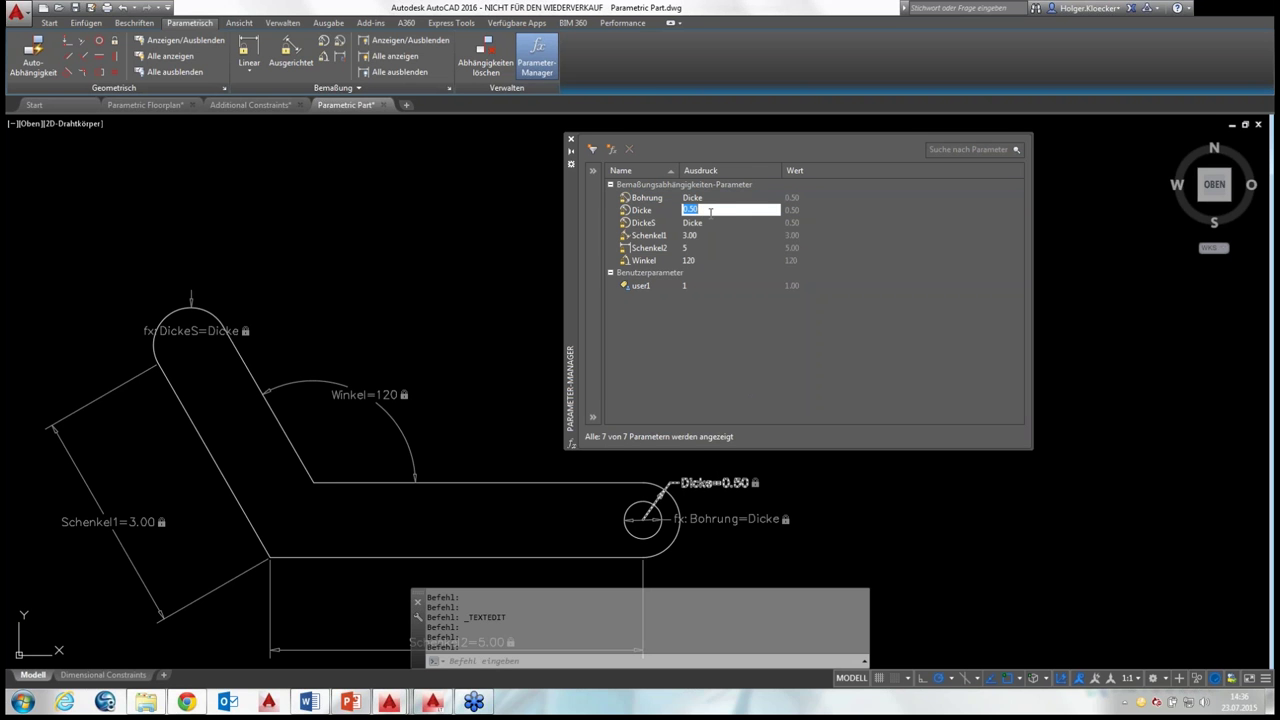
pyautogui.write('1')
pyautogui.press('Return')
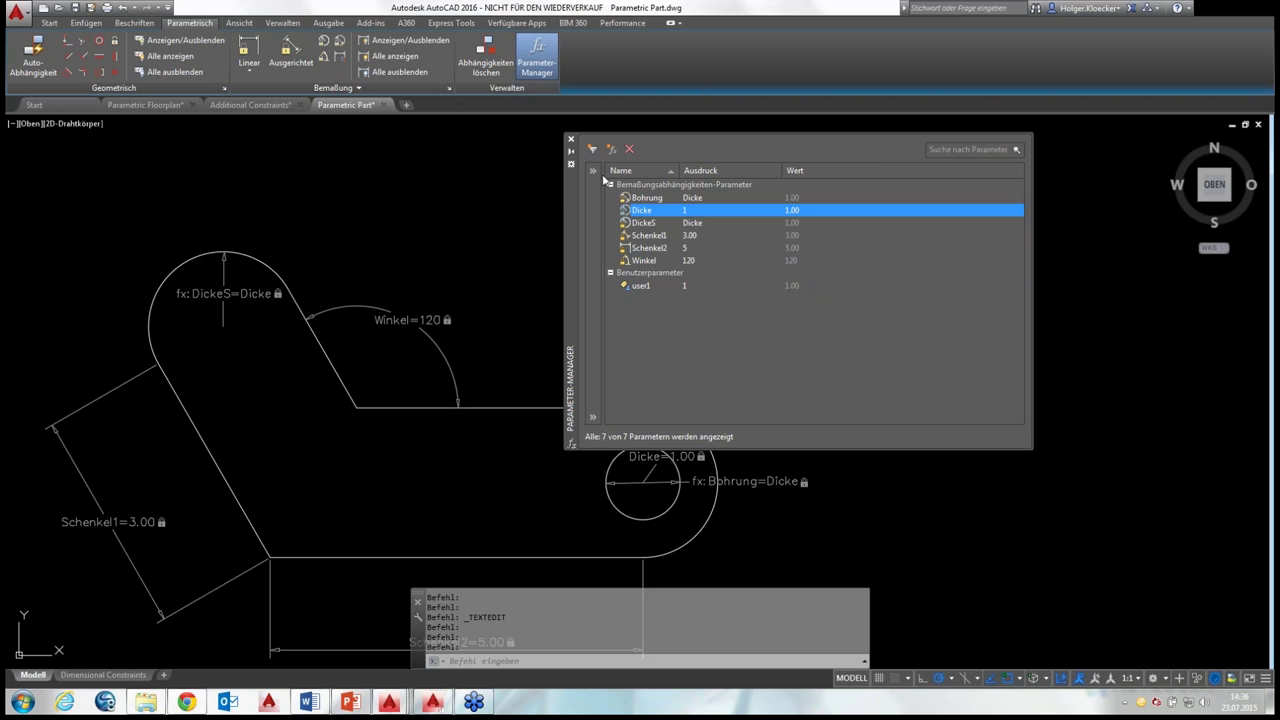
pyautogui.moveTo(570, 195); pyautogui.dragTo(779, 179)
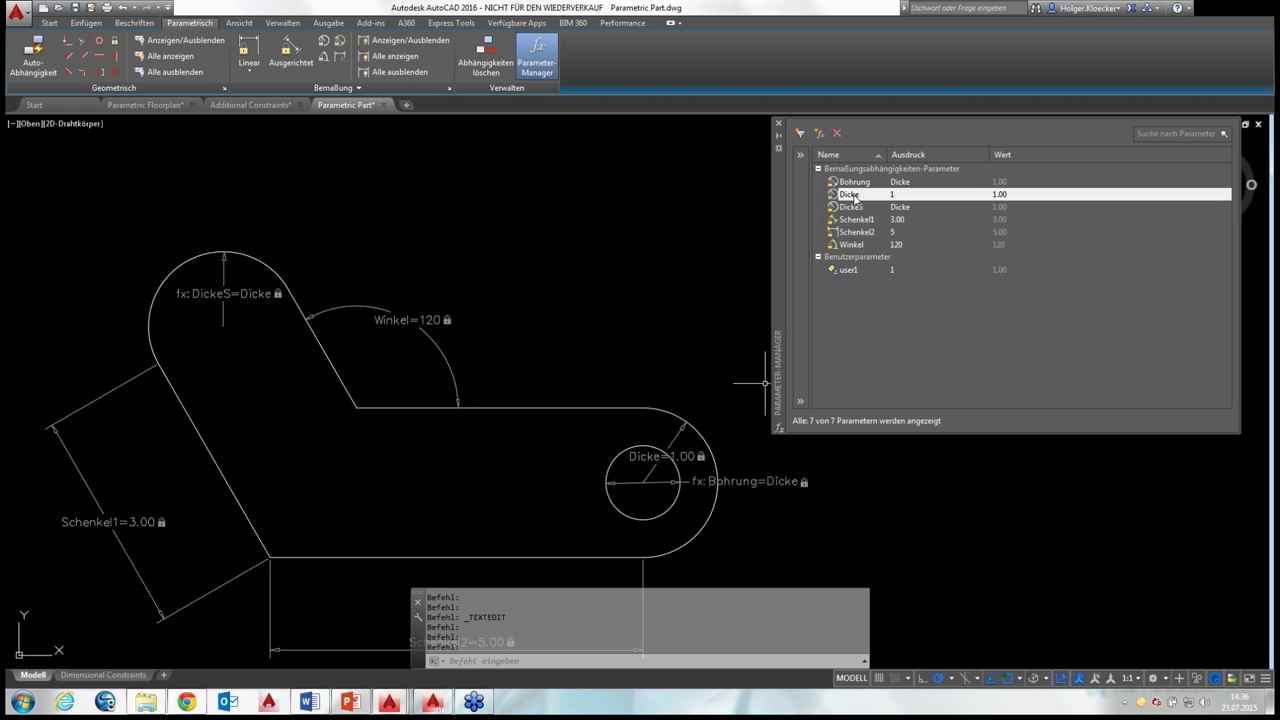
pyautogui.doubleClick(903, 195)
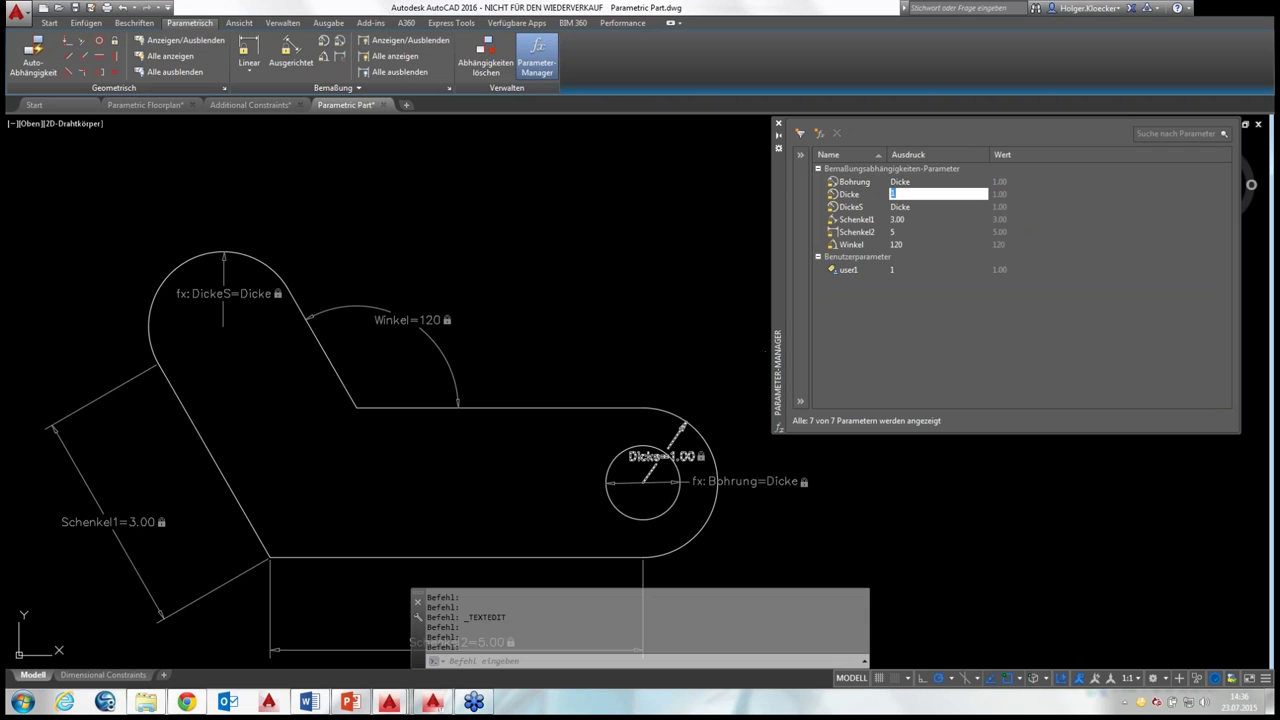
pyautogui.write('.8')
pyautogui.press('Return')
pyautogui.doubleClick(915, 195)
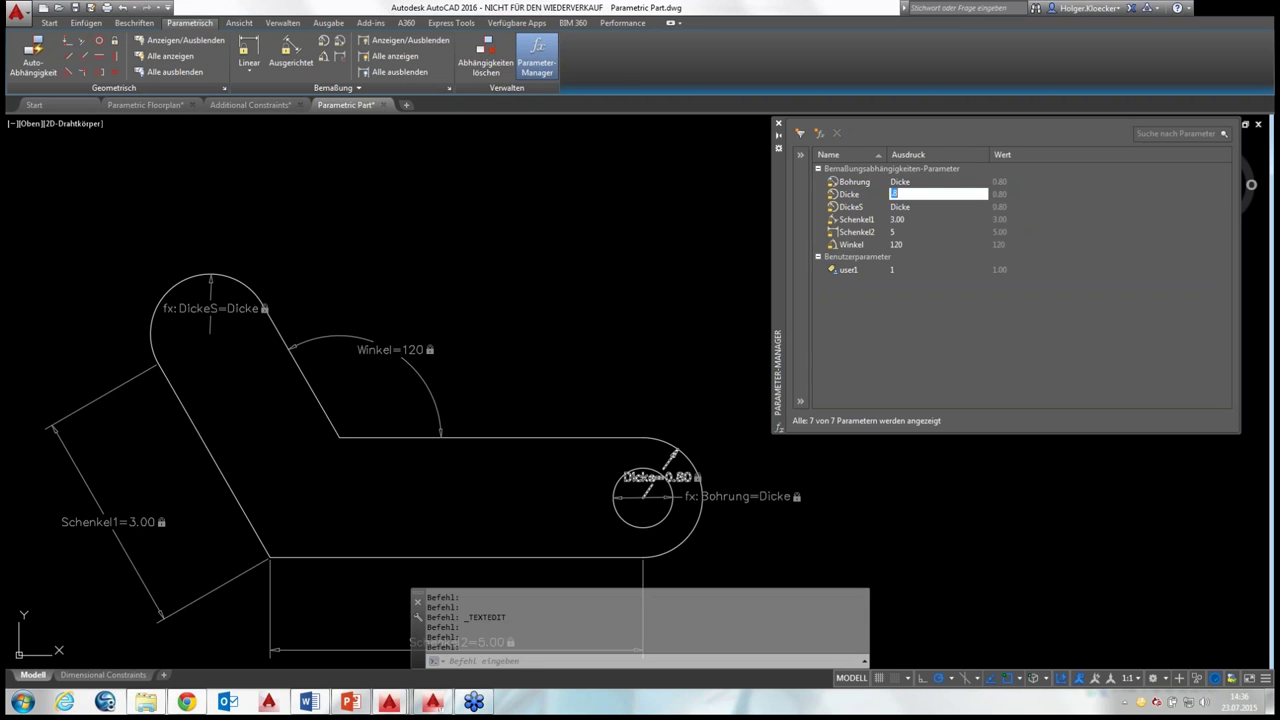
pyautogui.click(896, 194)
pyautogui.write('.6')
pyautogui.press('Return')
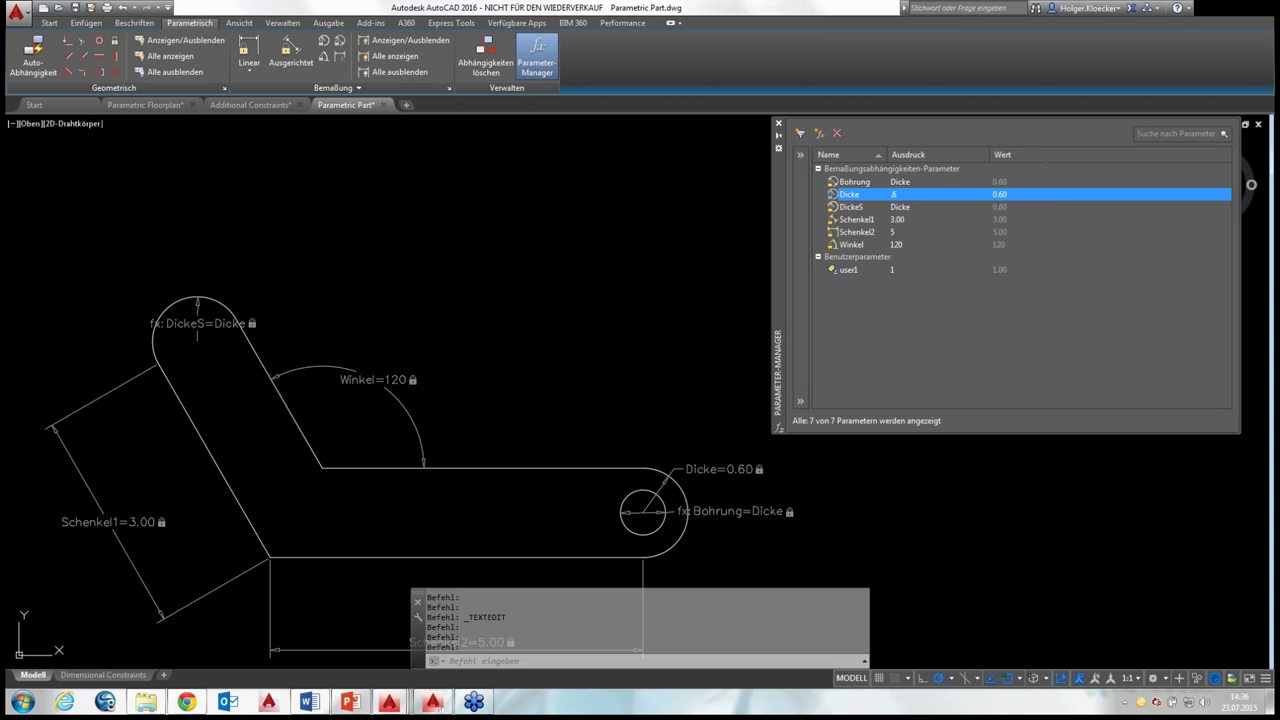
# Set the Winkel angle to 150 and Schenkel2 to 6
pyautogui.doubleClick(897, 244)
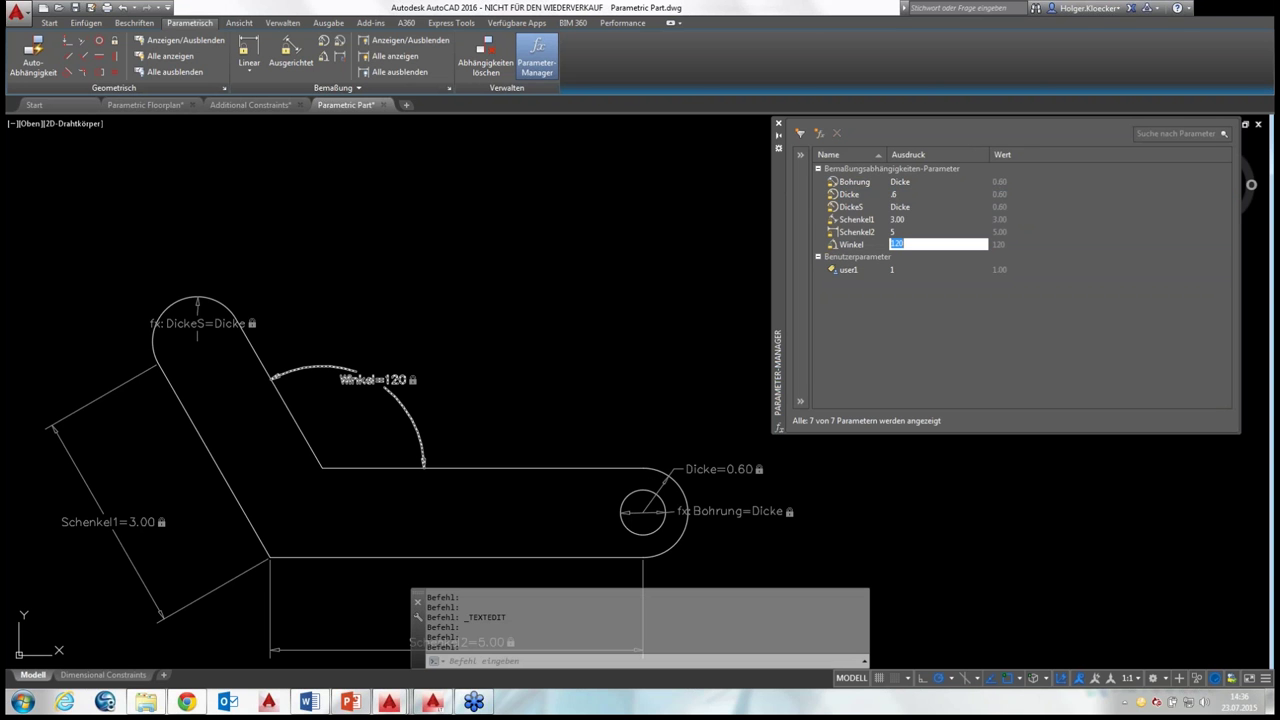
pyautogui.write('150')
pyautogui.press('Return')
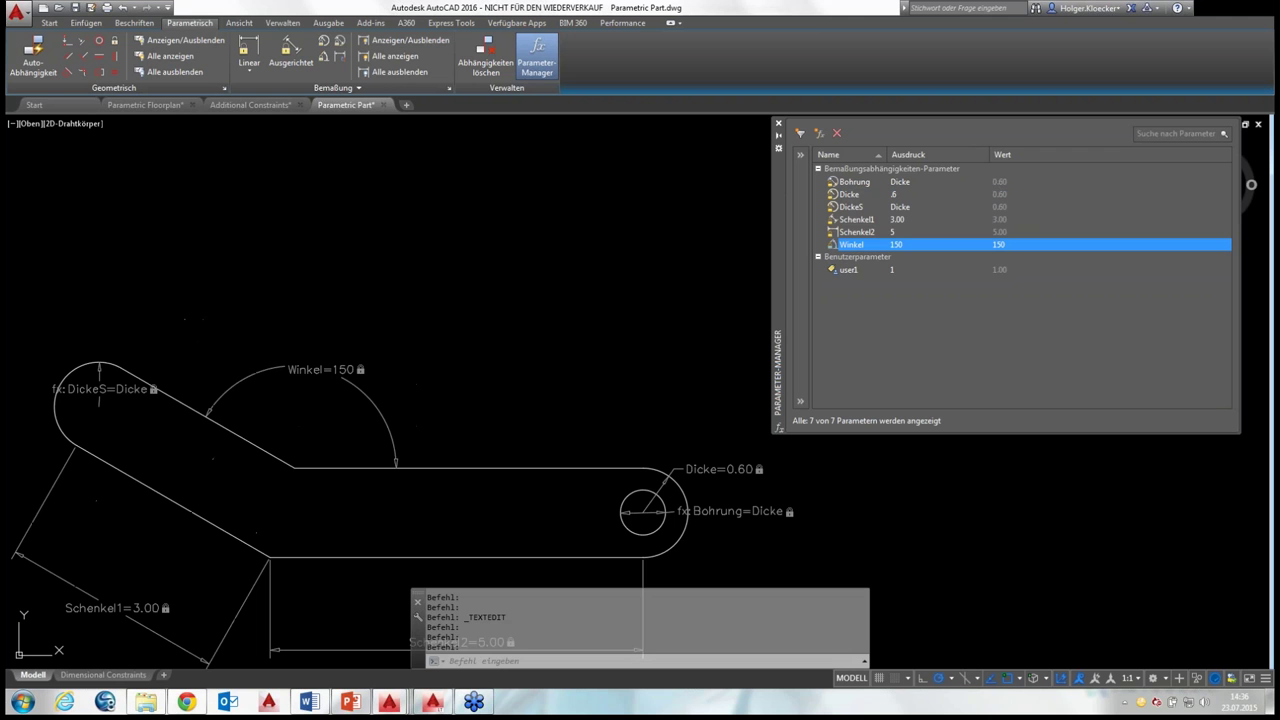
pyautogui.click(895, 232)
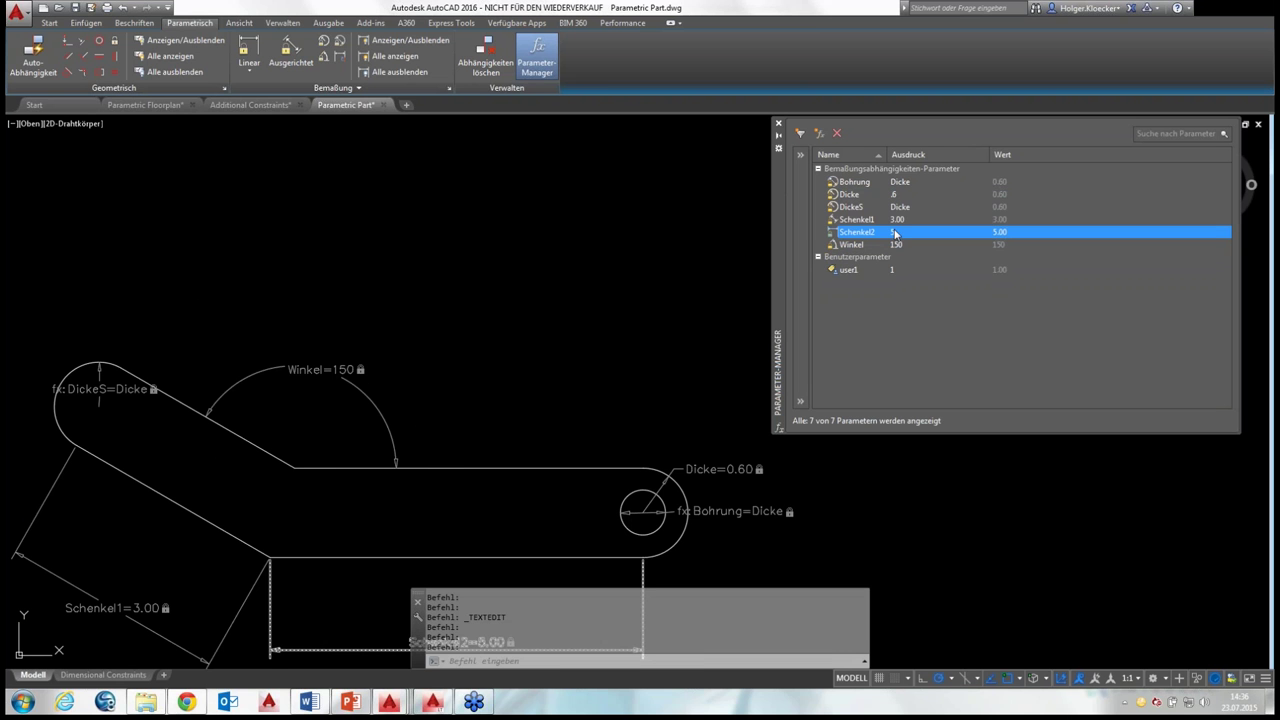
pyautogui.click(895, 232)
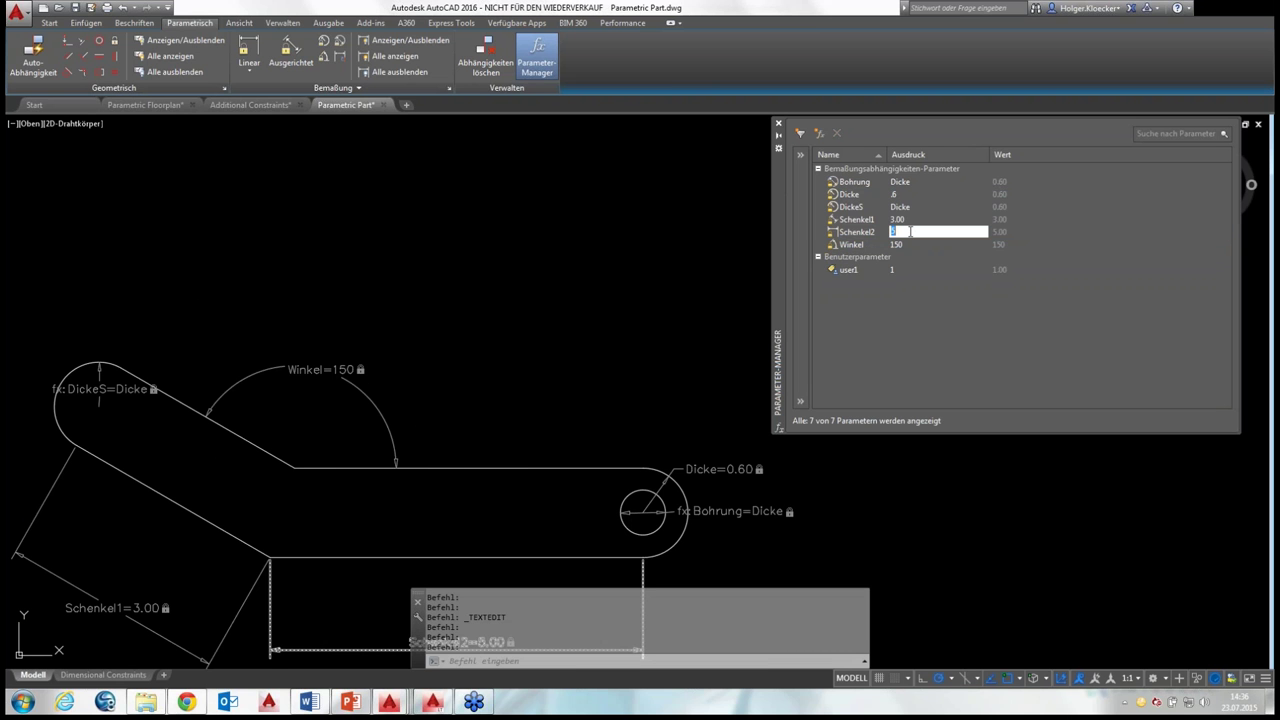
pyautogui.write('6')
pyautogui.press('Return')
pyautogui.moveTo(471, 277); pyautogui.dragTo(541, 255, button='middle')
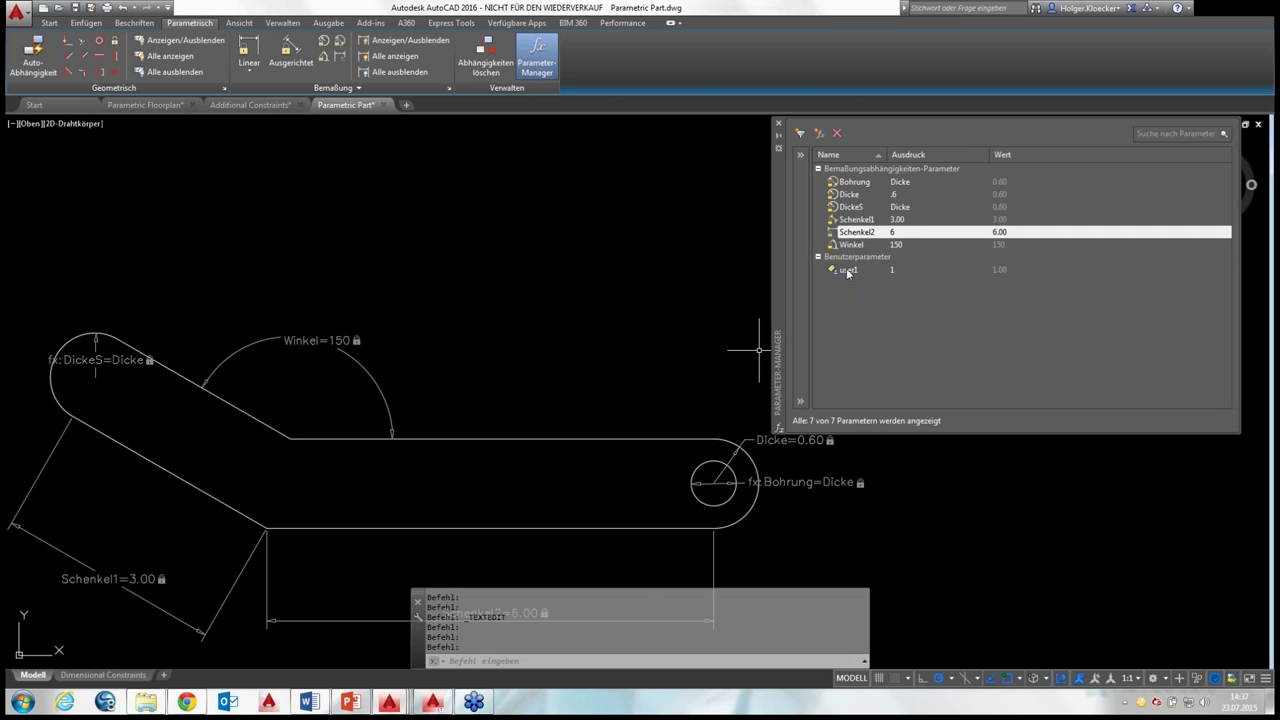
# Rename the user parameter user1 to Länge
pyautogui.click(850, 272)
pyautogui.click(850, 272)
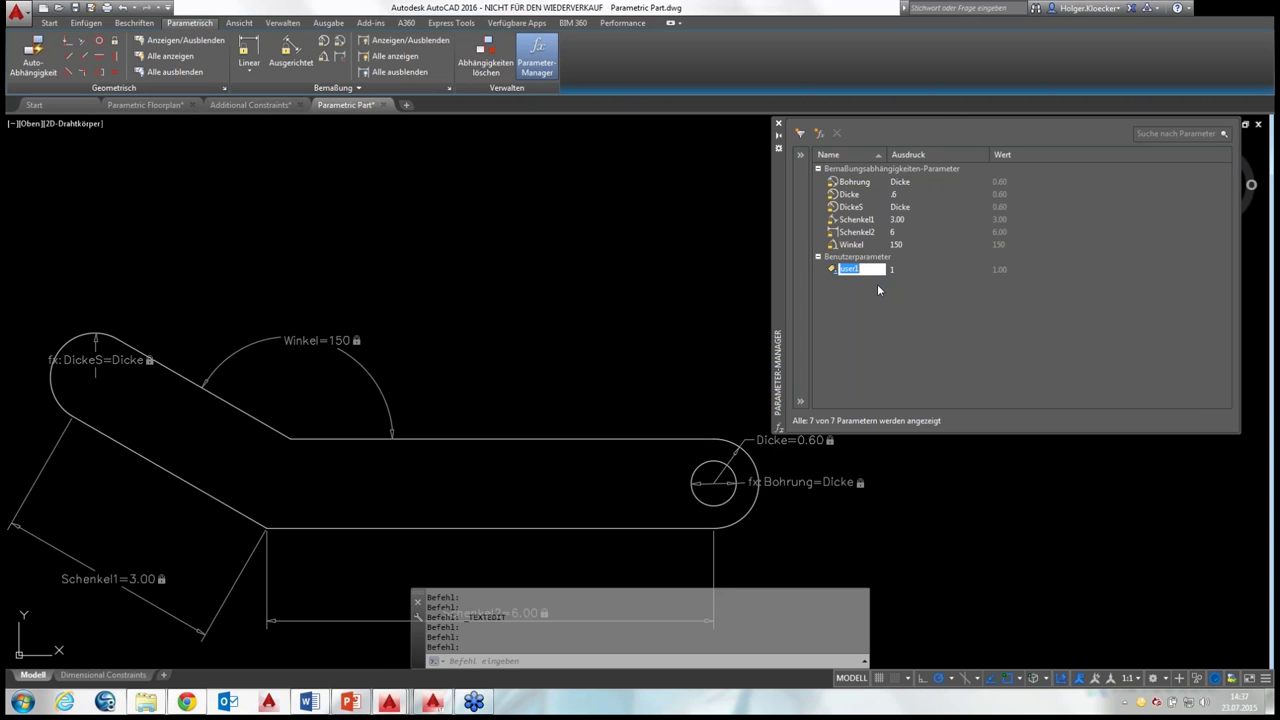
pyautogui.write('Länge')
pyautogui.press('Return')
pyautogui.click(880, 308)
# Make Schenkel2 equal Länge and Schenkel1 equal Länge*.5
pyautogui.click(896, 222)
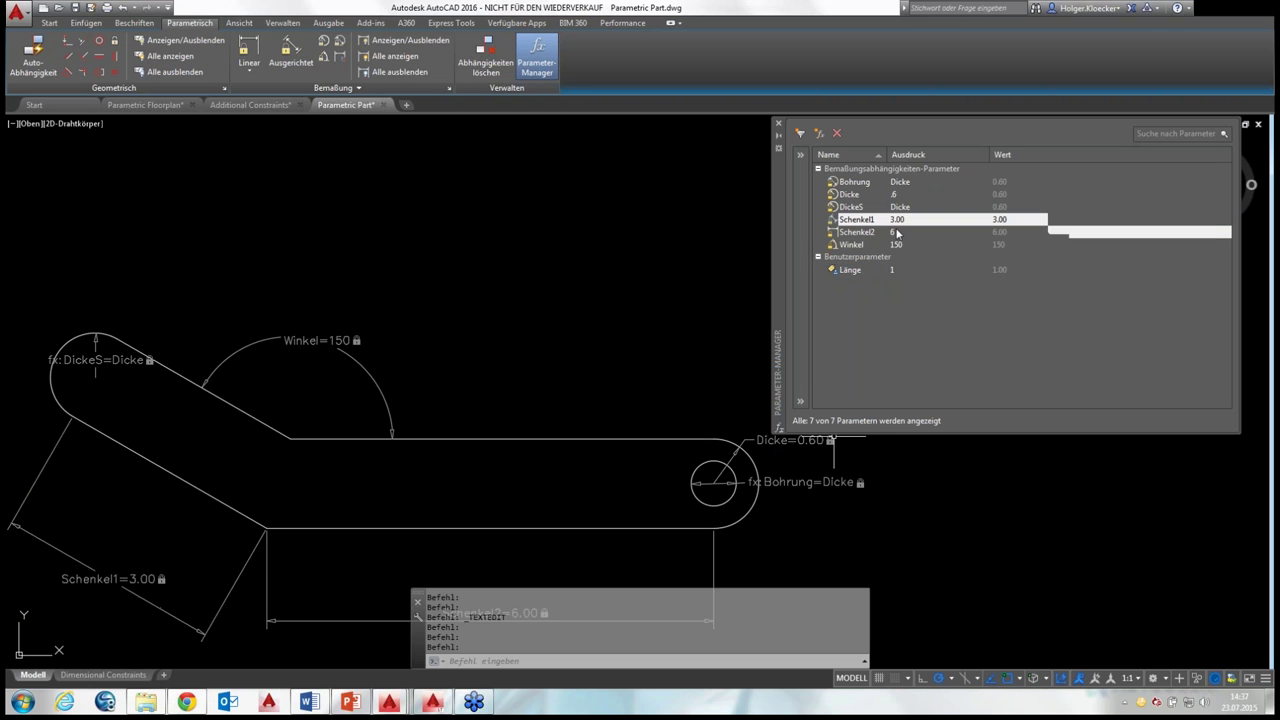
pyautogui.click(899, 233)
pyautogui.click(897, 234)
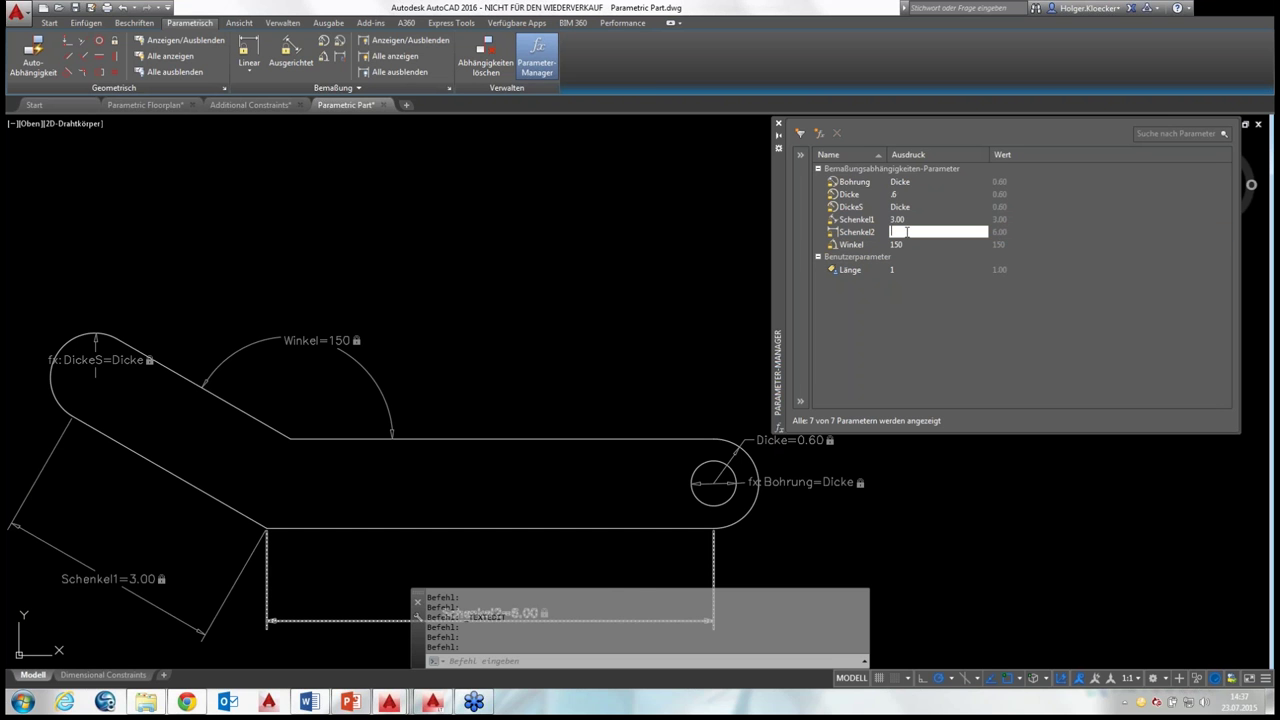
pyautogui.write('Länge')
pyautogui.press('Return')
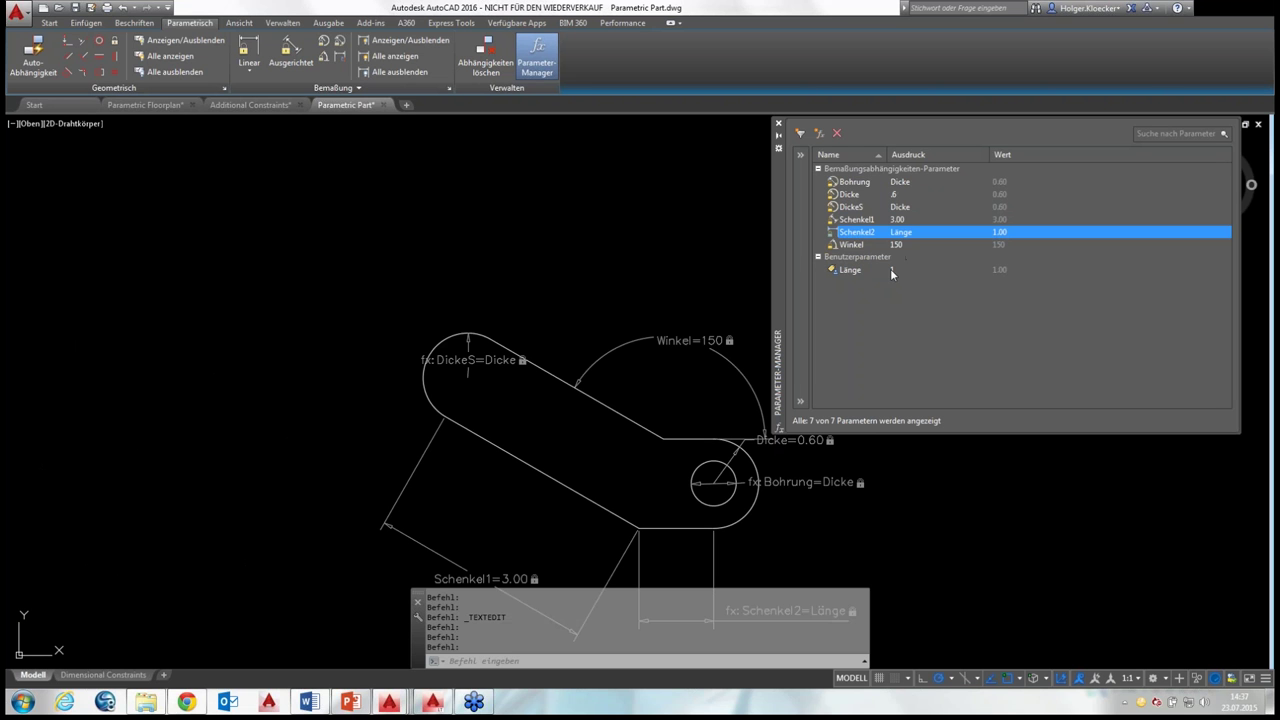
pyautogui.doubleClick(897, 219)
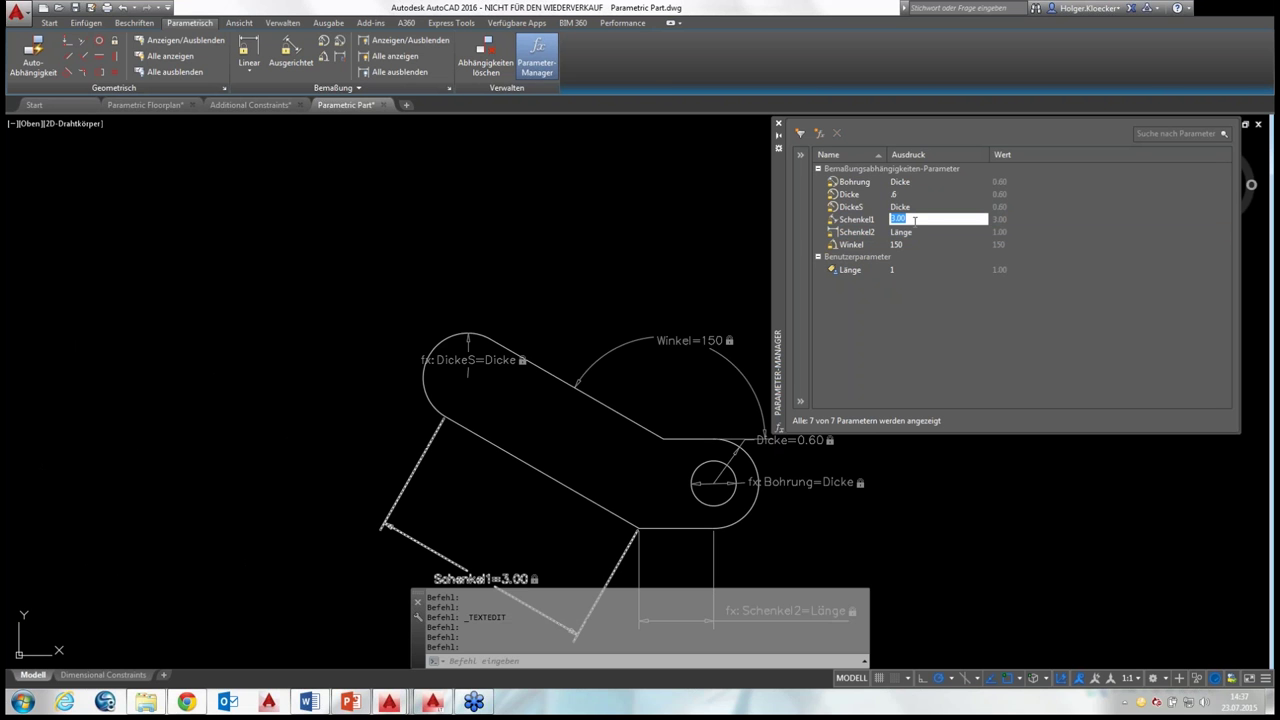
pyautogui.write('Länge*')
pyautogui.write('.5')
pyautogui.press('Return')
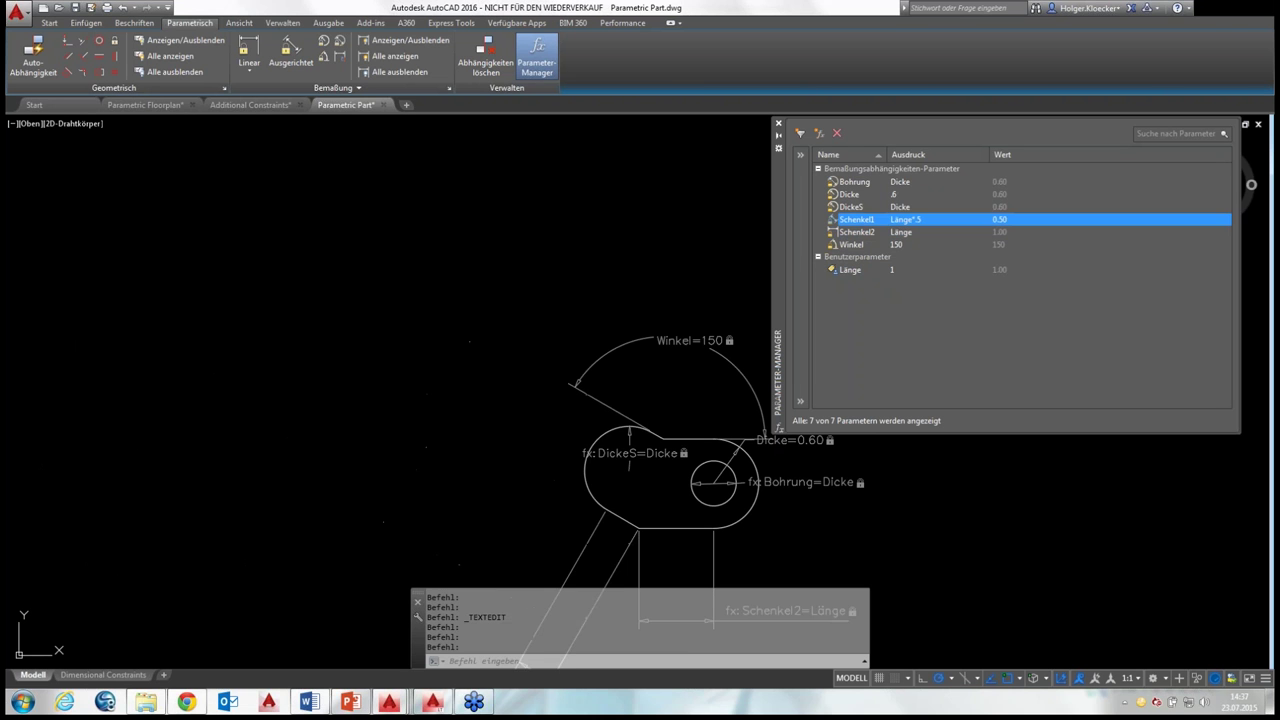
# Set Länge's expression to 5
pyautogui.doubleClick(898, 269)
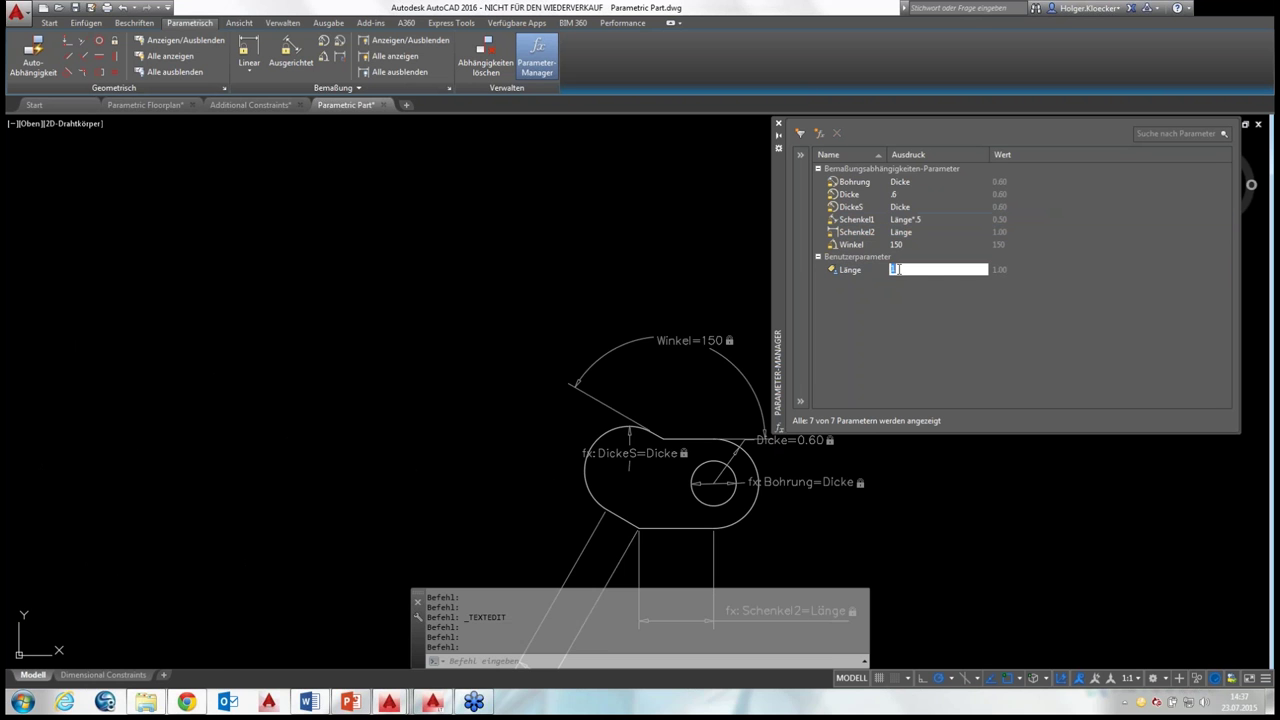
pyautogui.write('5')
pyautogui.press('Return')
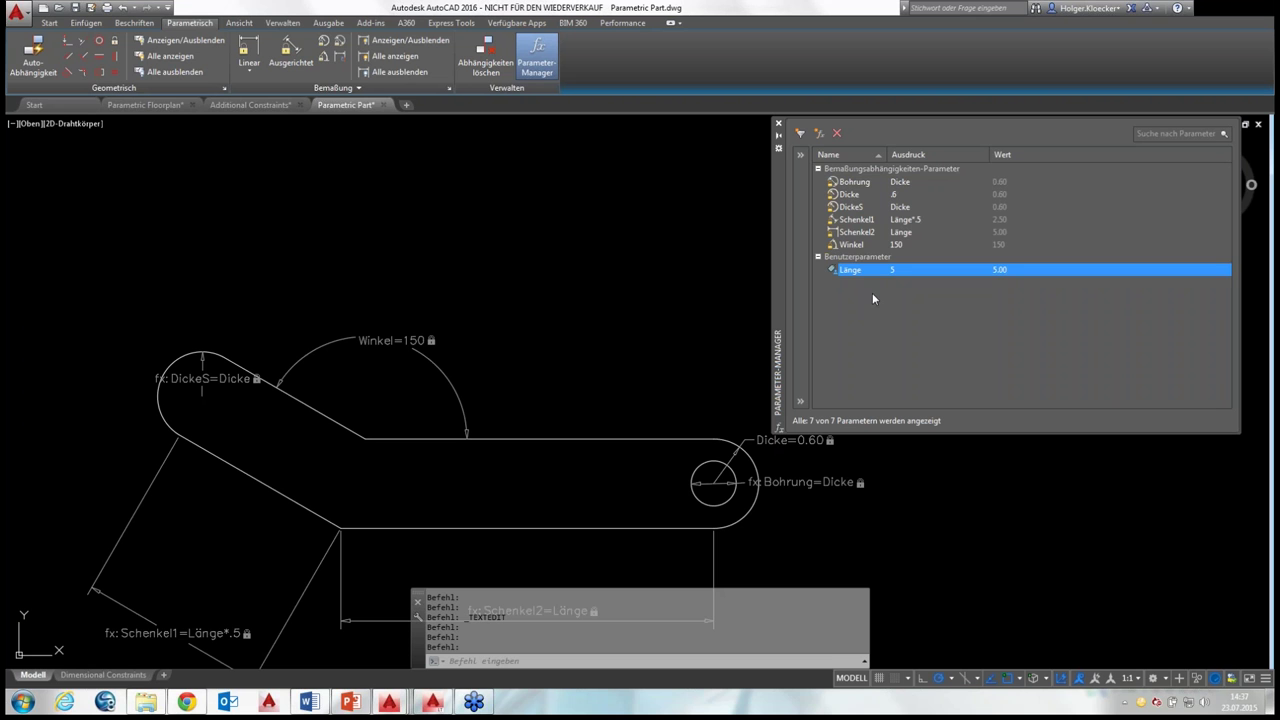
# Change Länge to 6 and pan to frame the enlarged bracket
pyautogui.doubleClick(896, 270)
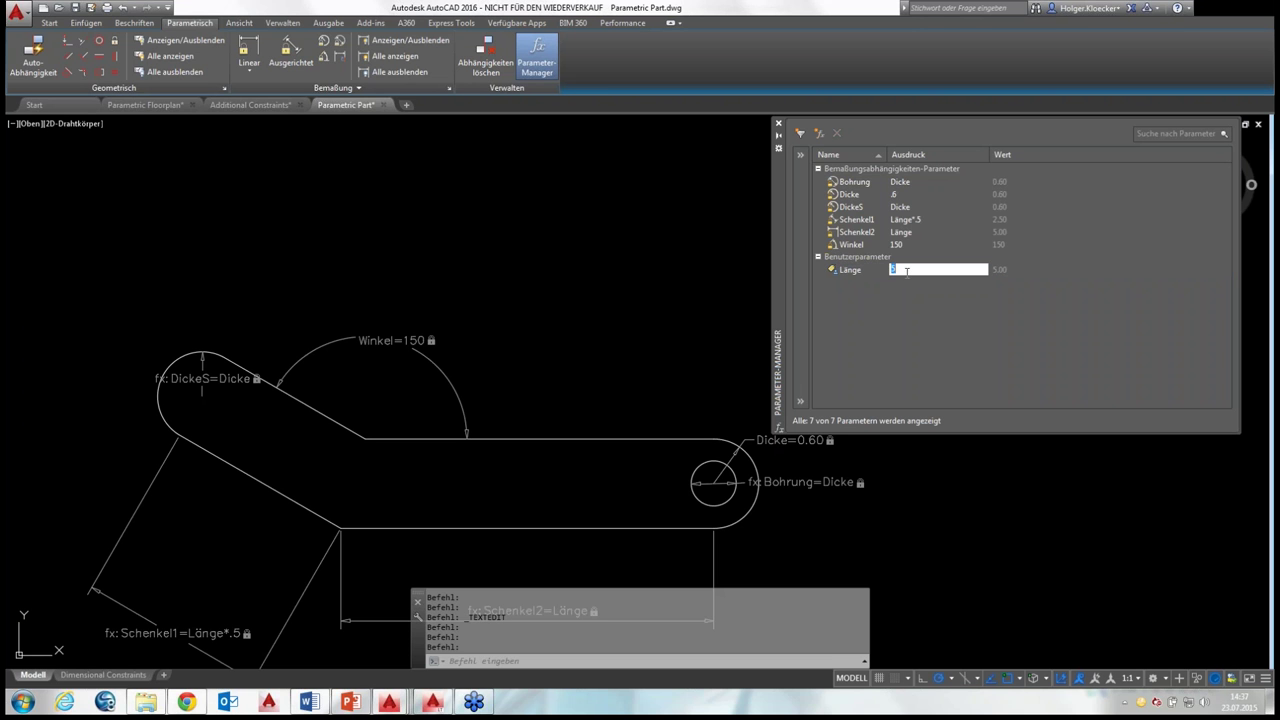
pyautogui.write('6')
pyautogui.press('Return')
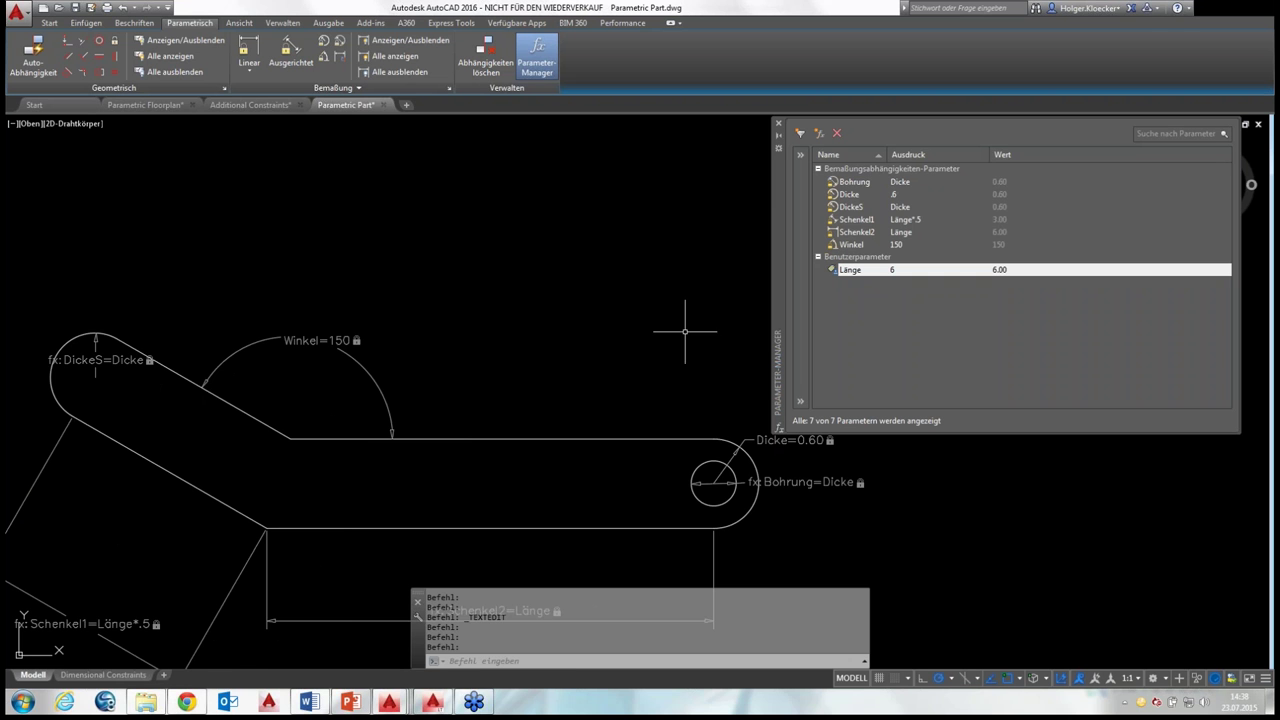
pyautogui.moveTo(654, 386); pyautogui.dragTo(661, 311, button='middle')
pyautogui.scroll(2, 608, 403)
pyautogui.scroll(-3, 608, 403)
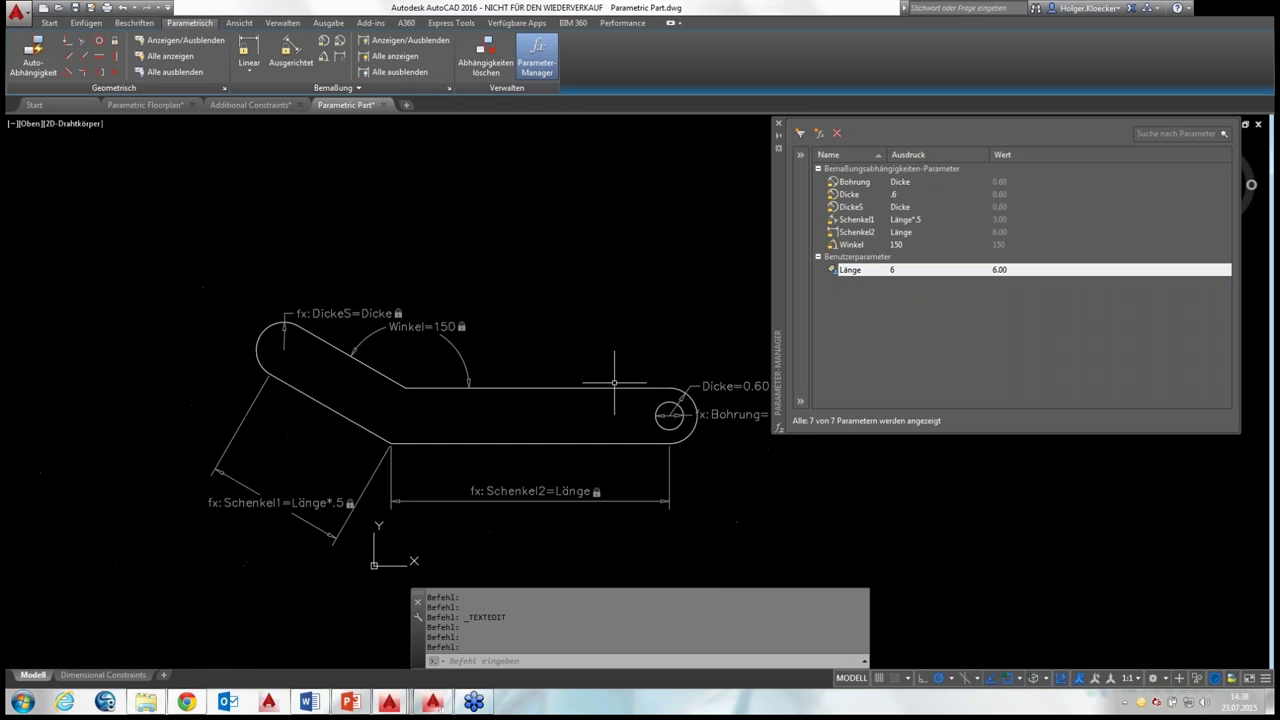
pyautogui.scroll(1, 608, 363)
pyautogui.moveTo(608, 363); pyautogui.dragTo(548, 460, button='middle')
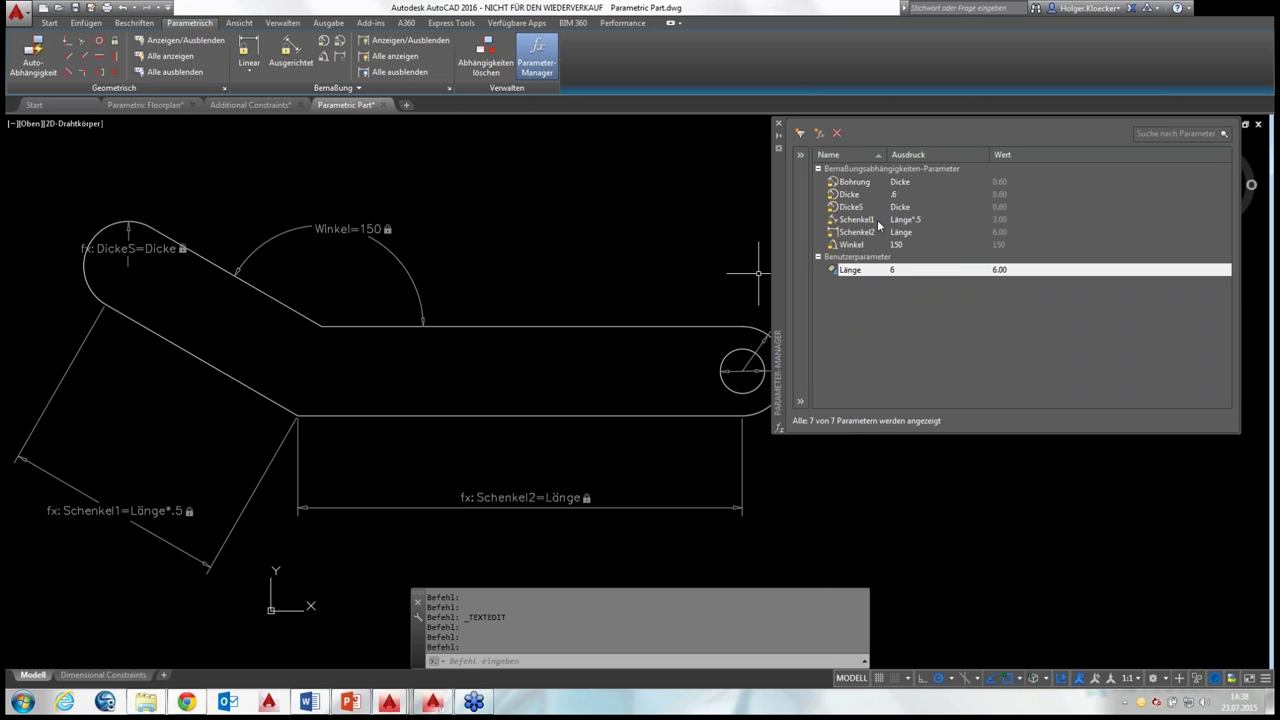
pyautogui.moveTo(586, 255); pyautogui.dragTo(582, 279, button='middle')
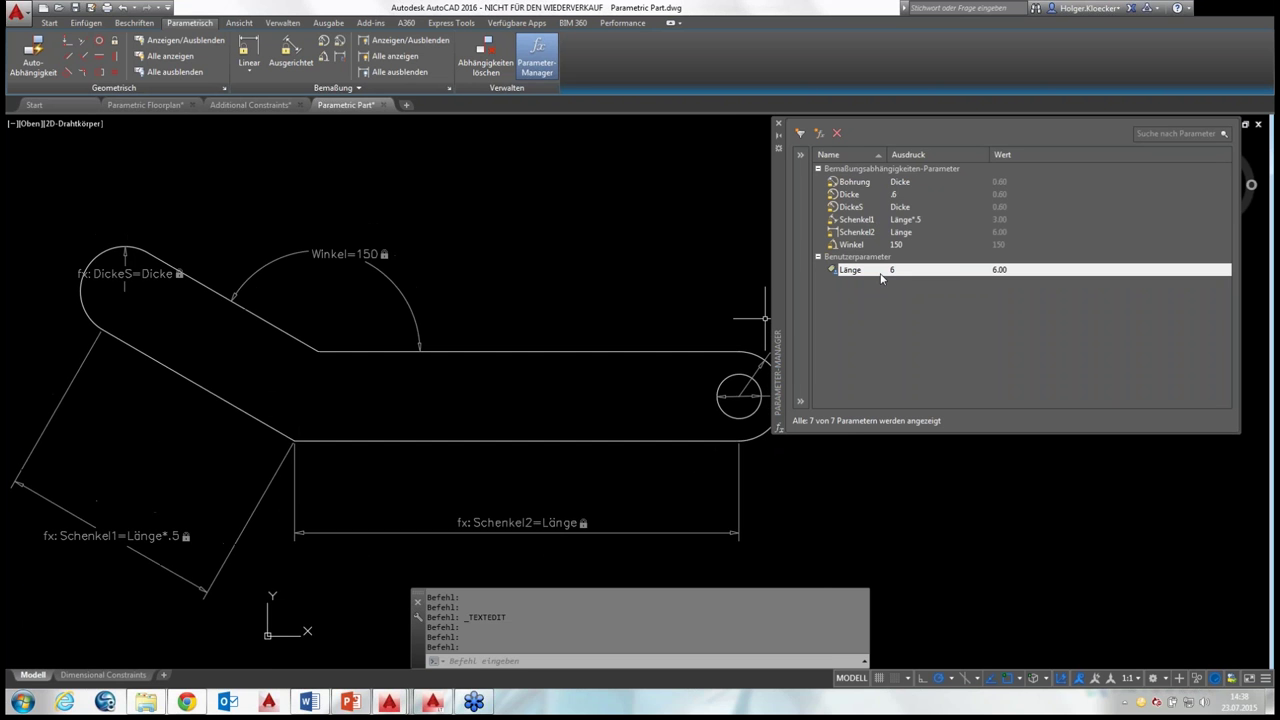
pyautogui.doubleClick(894, 270)
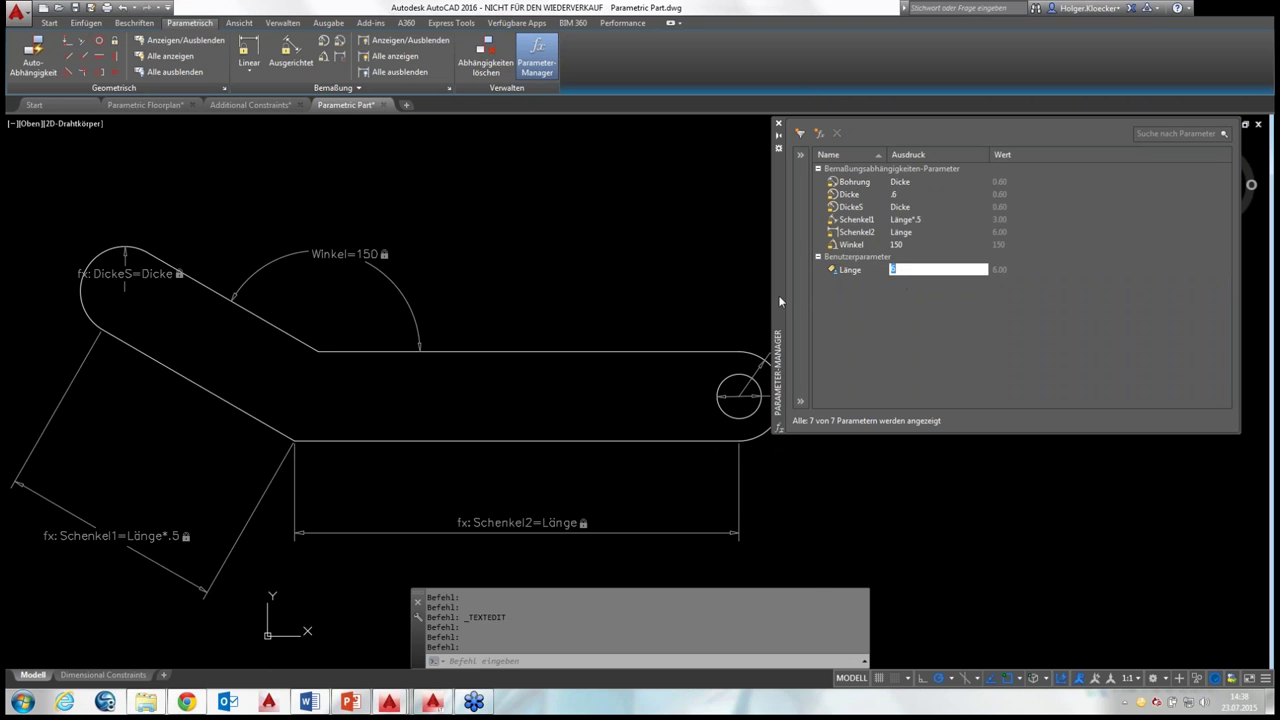
# Commit Länge = 6, inspect the bracket outline's properties, then close them and recentre the view
pyautogui.press('Return')
pyautogui.click(697, 351)
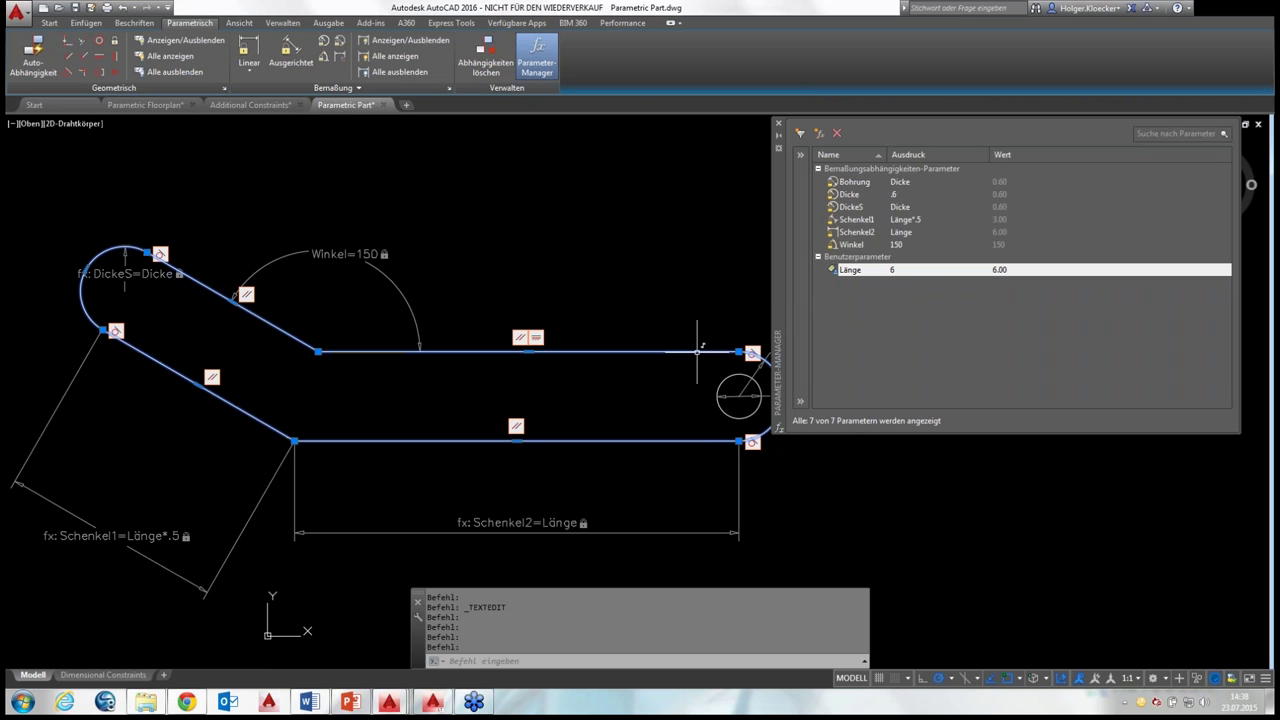
pyautogui.hotkey('ctrl', '1')
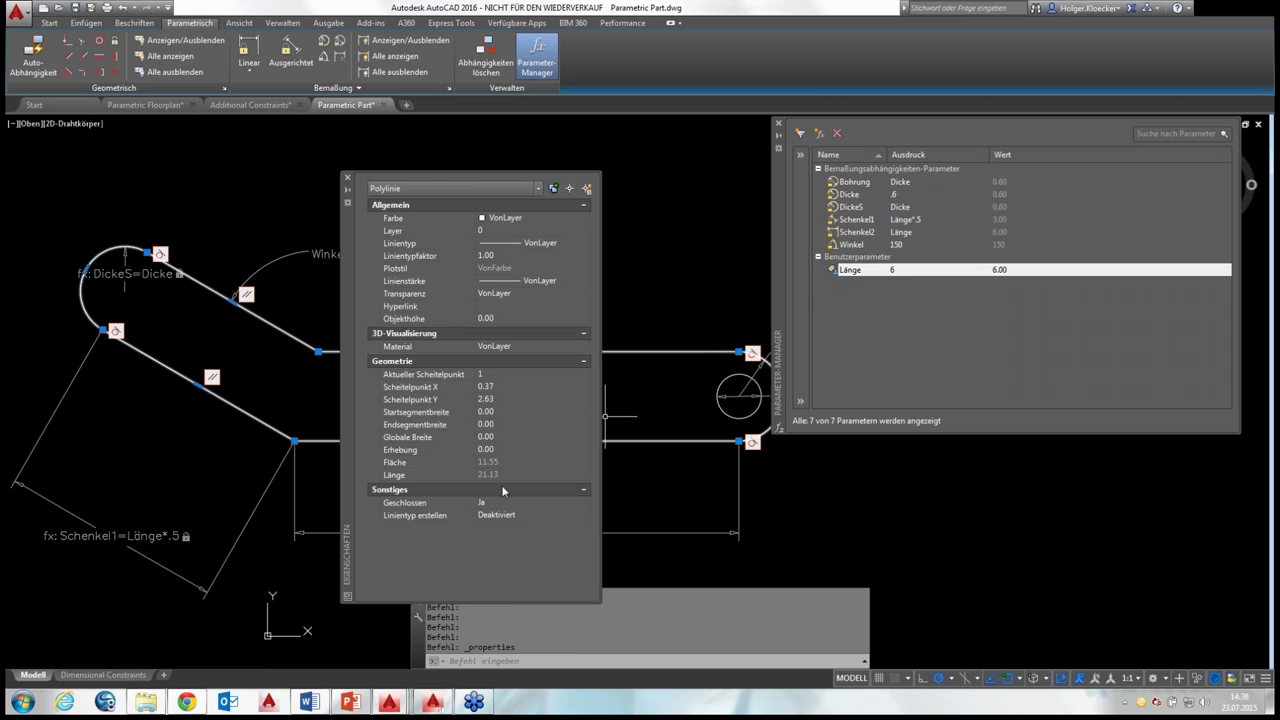
pyautogui.moveTo(345, 466); pyautogui.dragTo(12, 440)
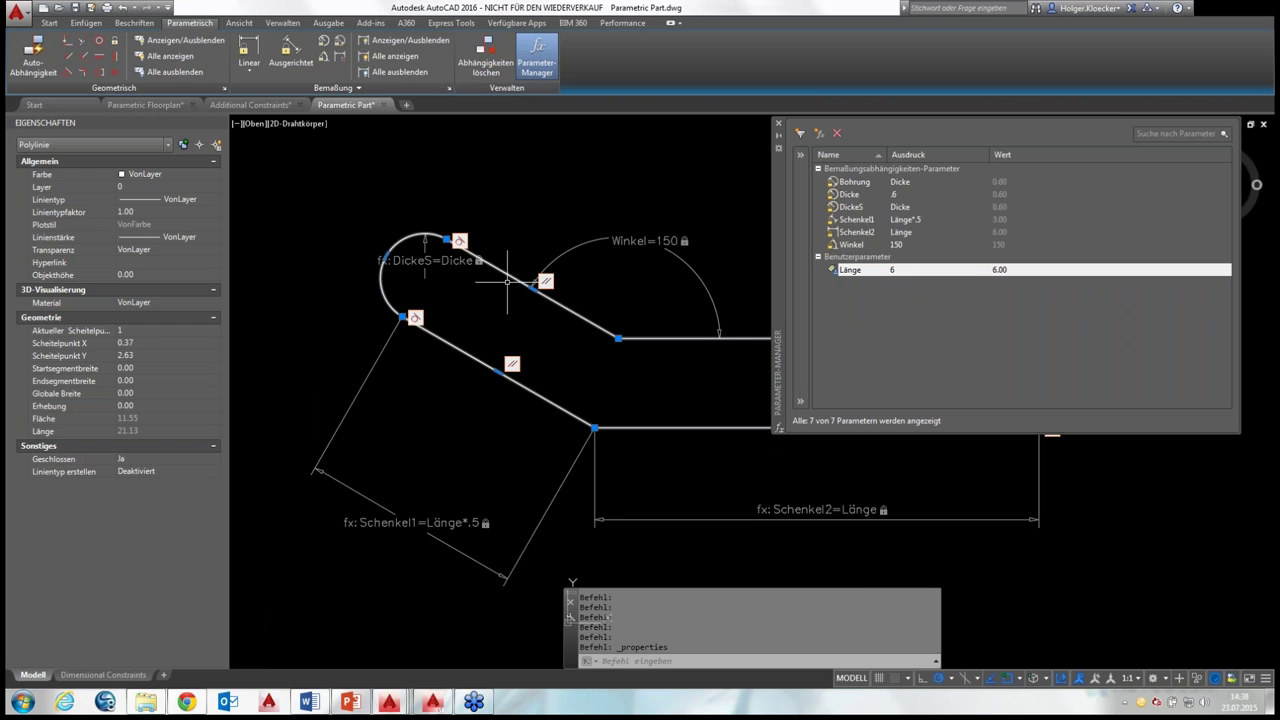
pyautogui.moveTo(346, 380)
pyautogui.click(220, 124)
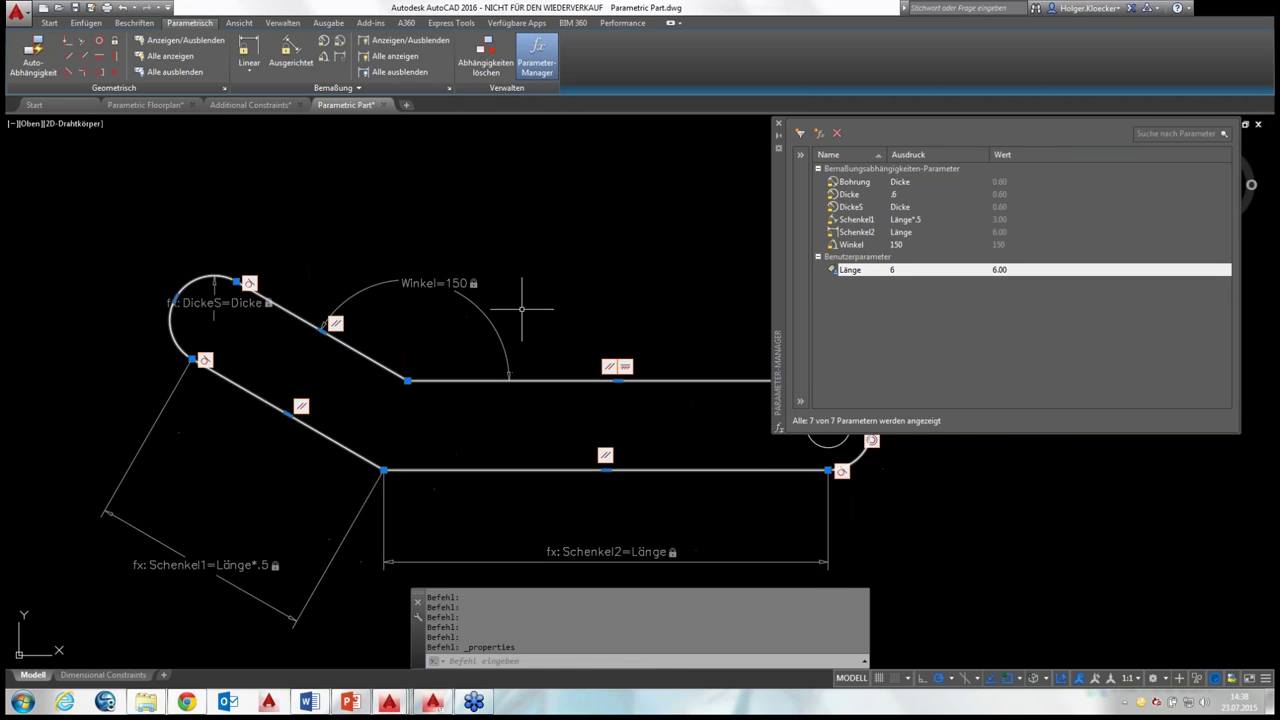
pyautogui.press('Escape')
pyautogui.moveTo(549, 328); pyautogui.dragTo(525, 337, button='middle')
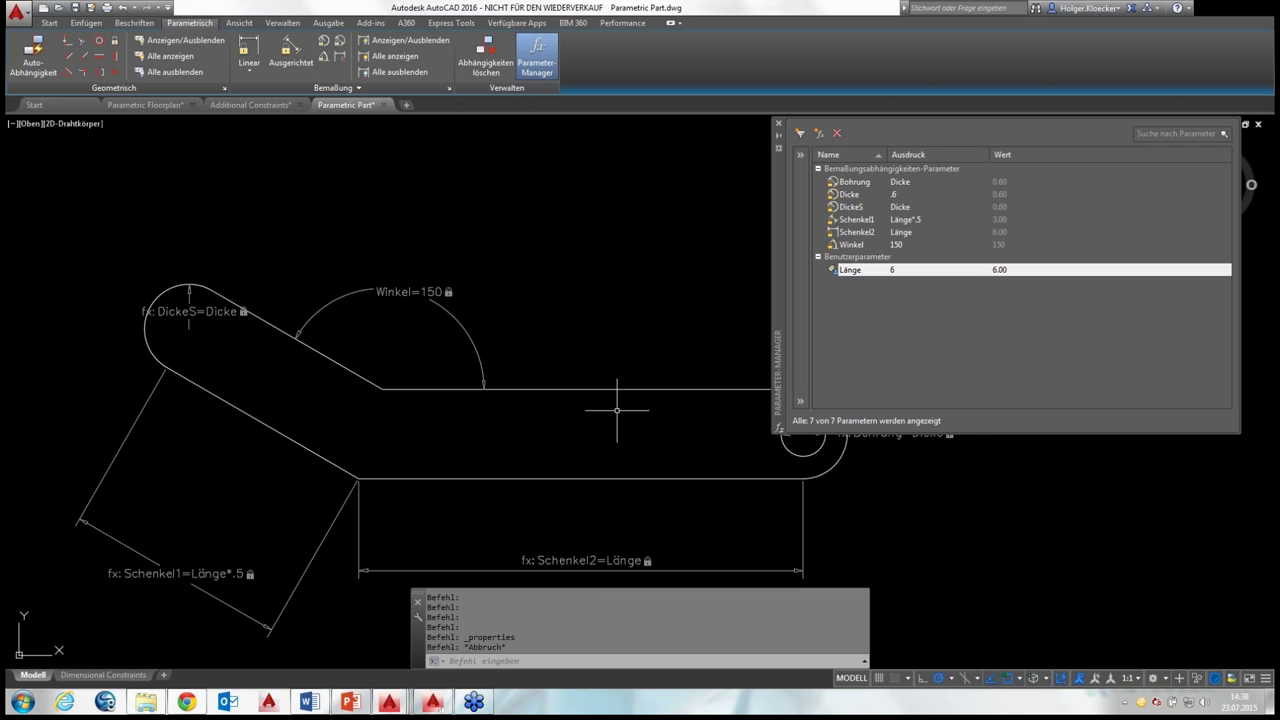
pyautogui.click(890, 337)
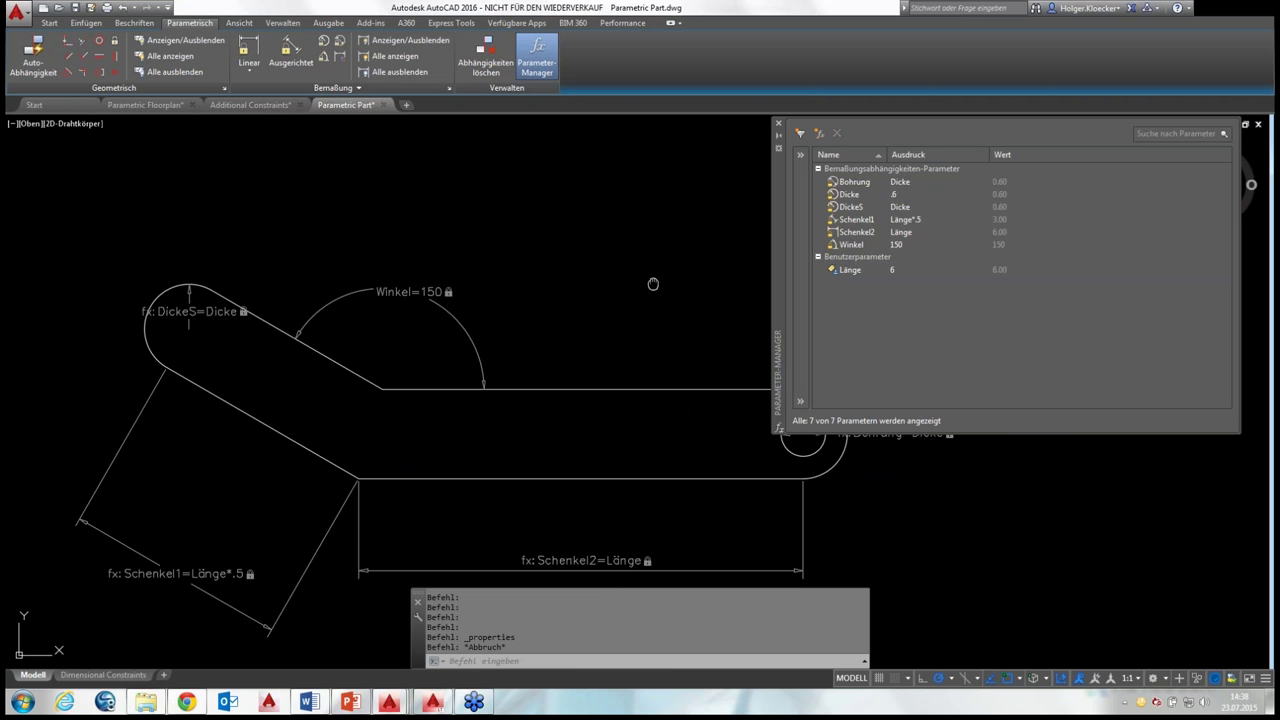
pyautogui.moveTo(654, 283)
pyautogui.mouseDown(button='middle')
pyautogui.moveTo(591, 254)
pyautogui.moveTo(635, 255)
pyautogui.mouseUp(button='middle')
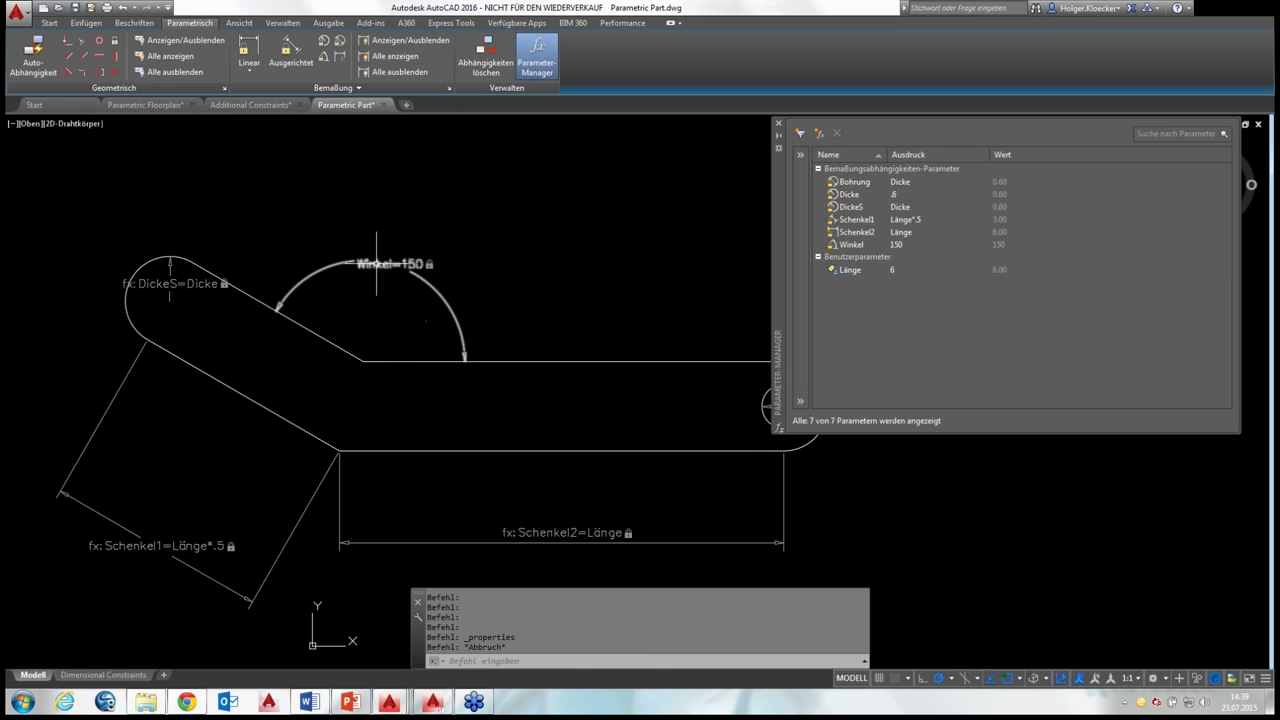
pyautogui.click(358, 88)
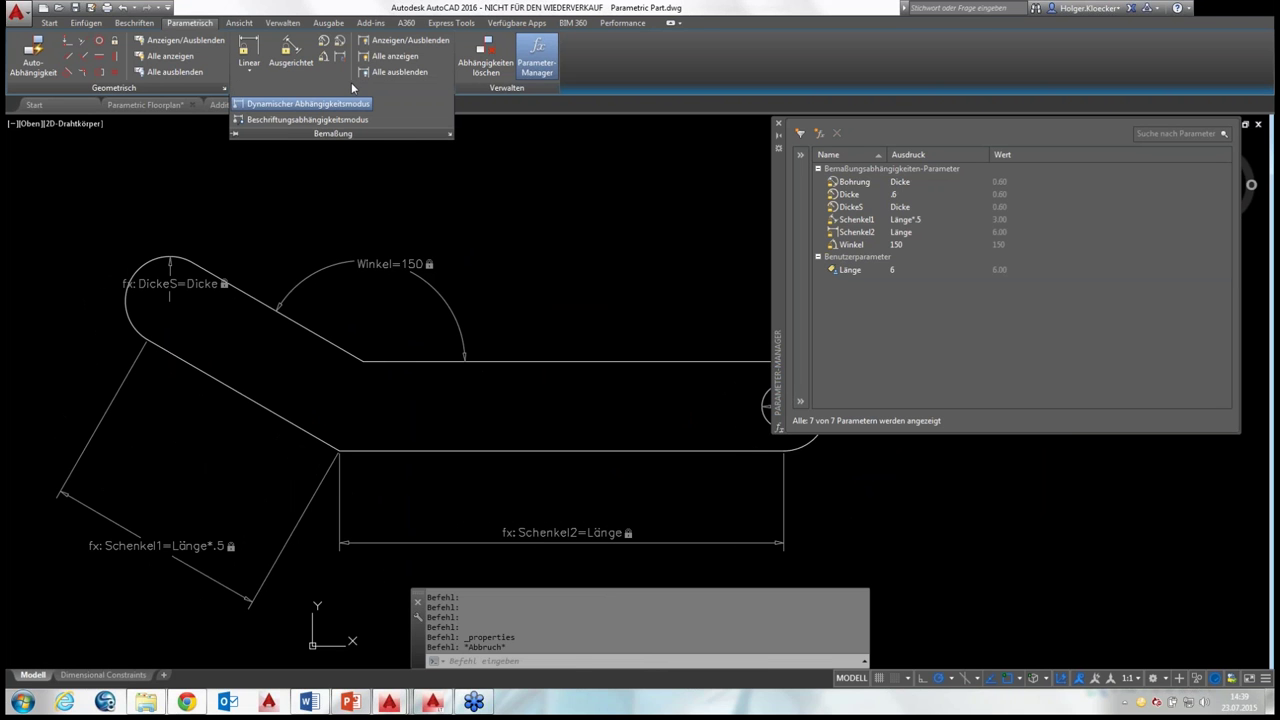
pyautogui.click(449, 135)
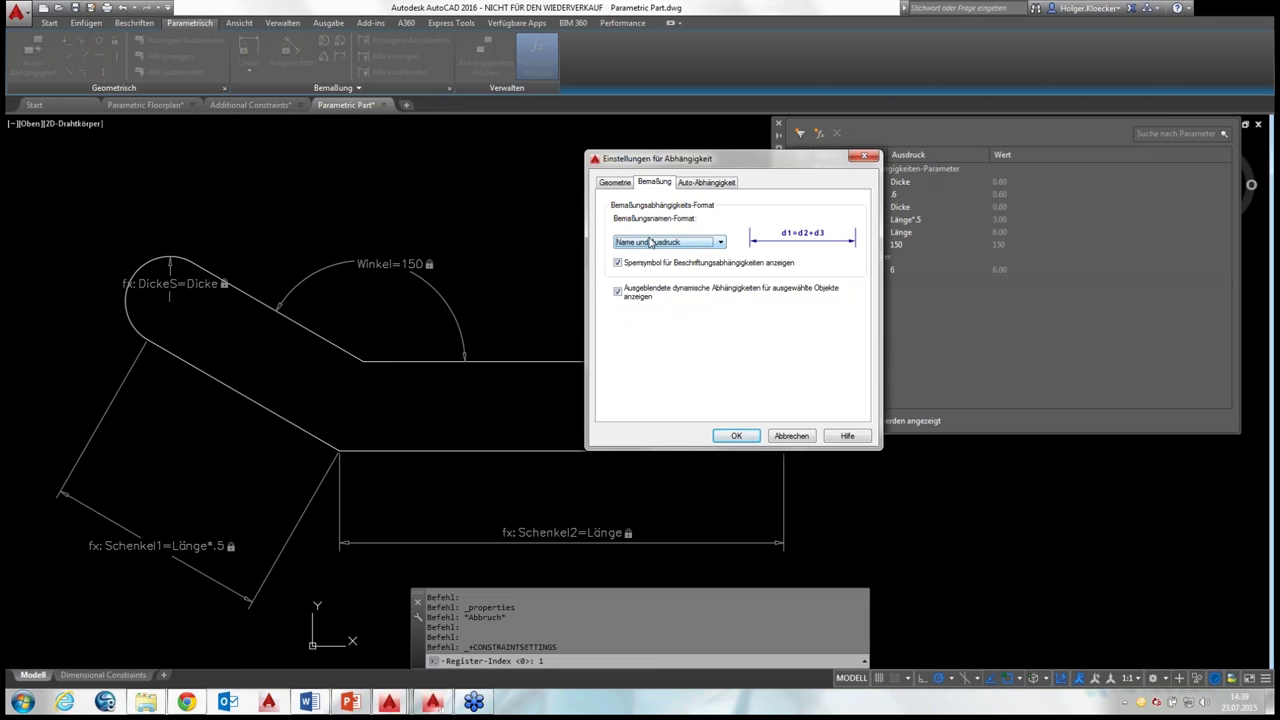
pyautogui.click(805, 438)
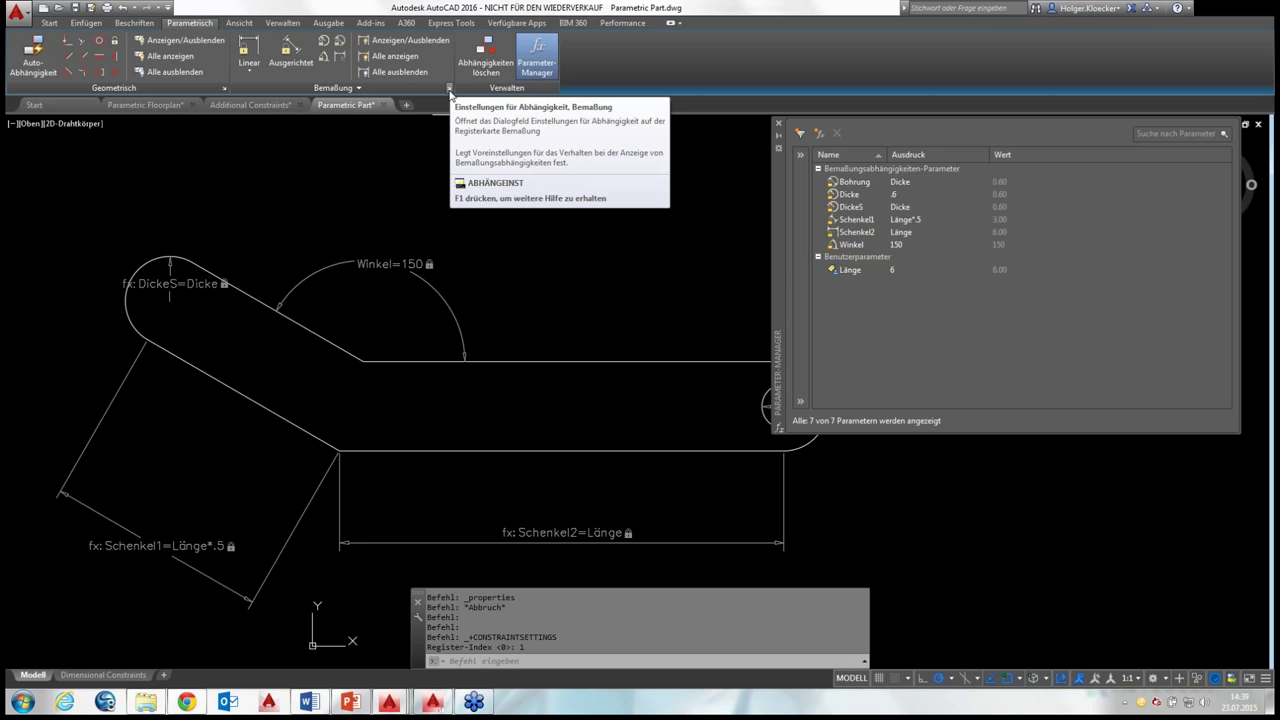
pyautogui.click(450, 89)
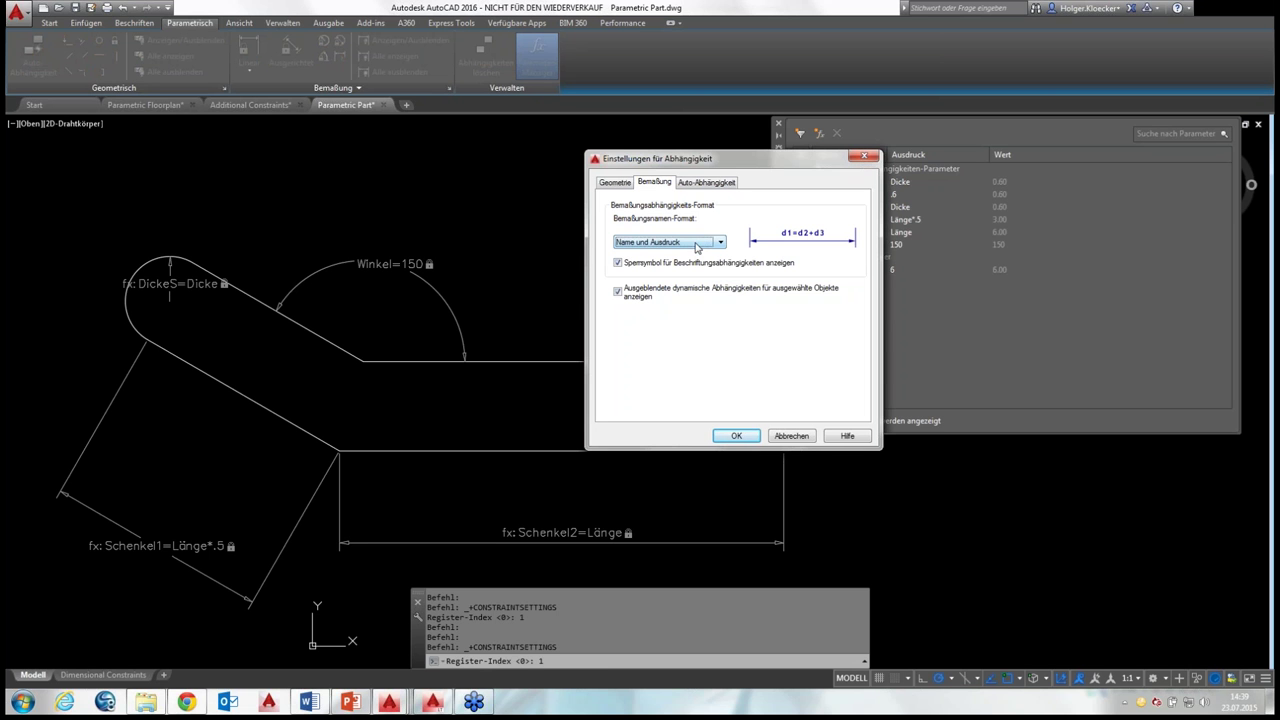
pyautogui.click(697, 246)
pyautogui.click(697, 251)
pyautogui.click(697, 246)
pyautogui.click(636, 263)
pyautogui.click(650, 245)
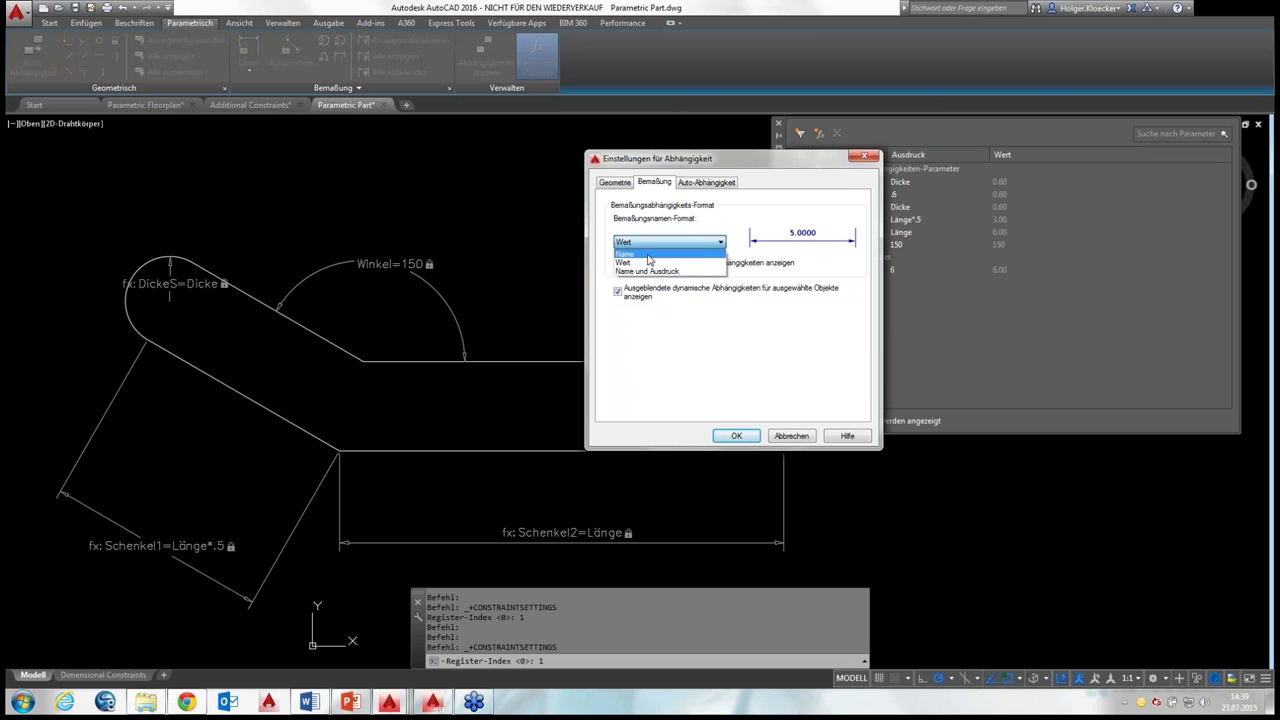
pyautogui.click(648, 254)
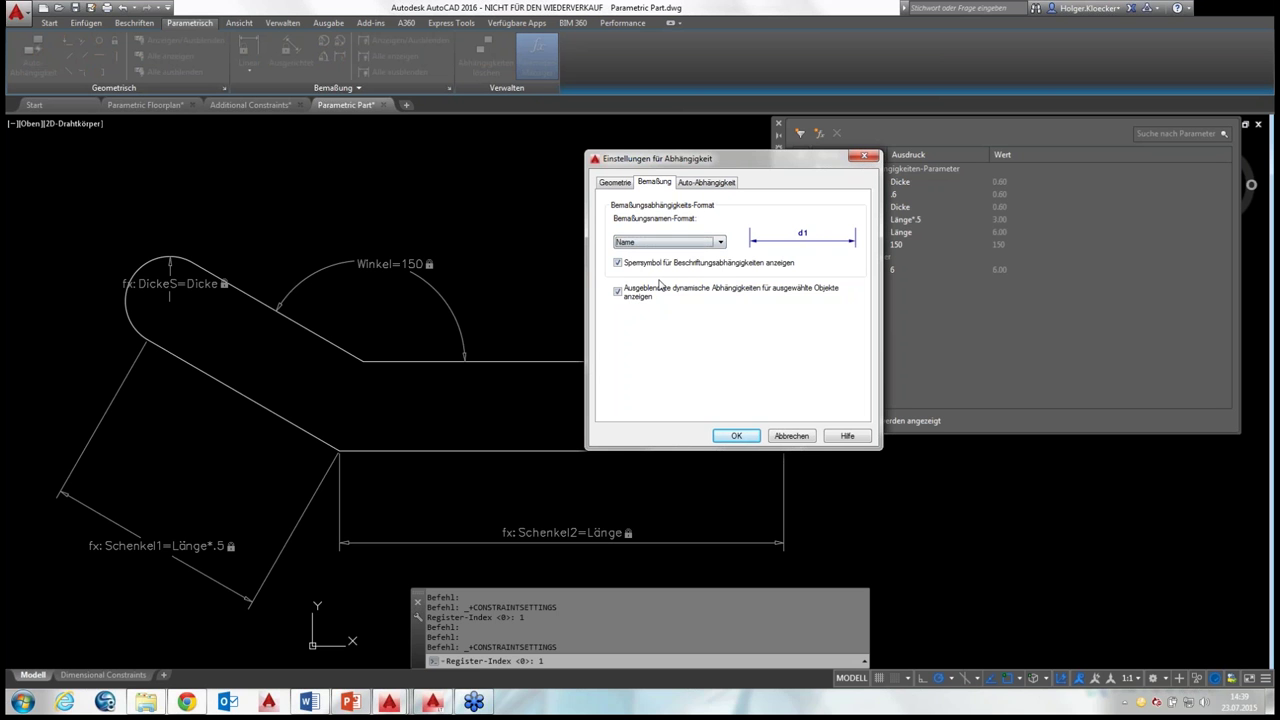
pyautogui.click(736, 436)
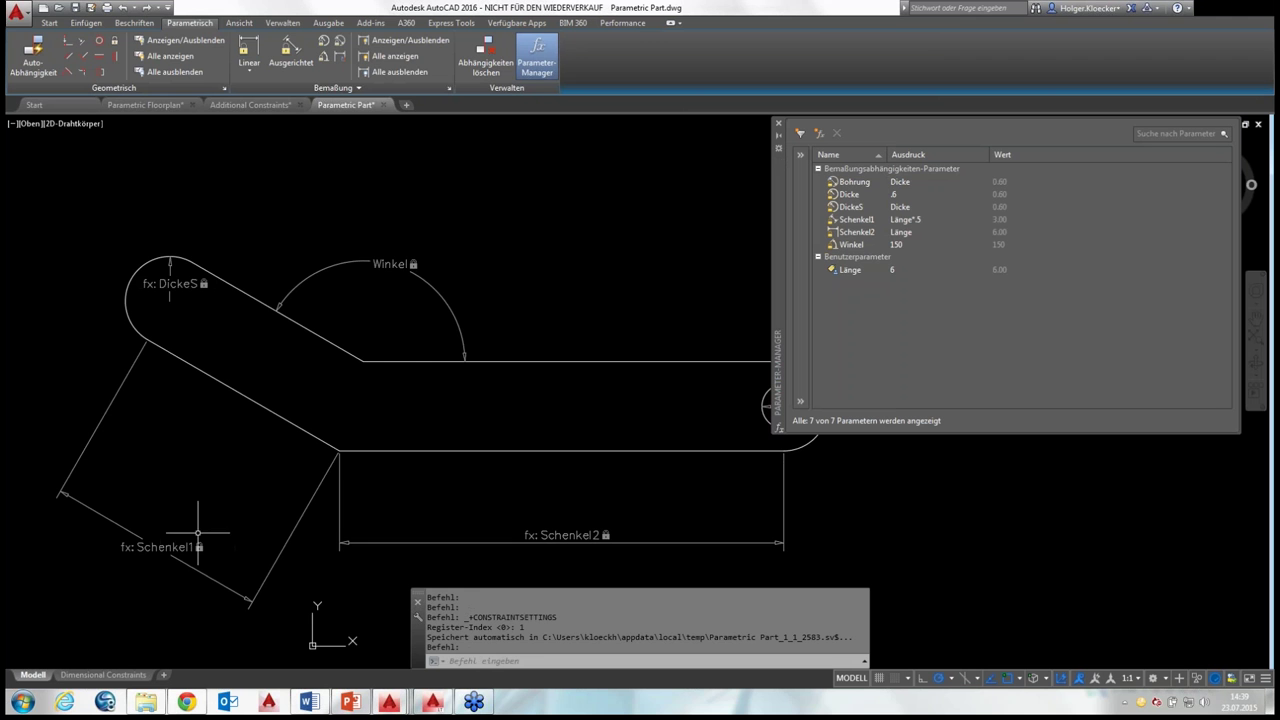
pyautogui.moveTo(467, 475); pyautogui.dragTo(405, 491, button='middle')
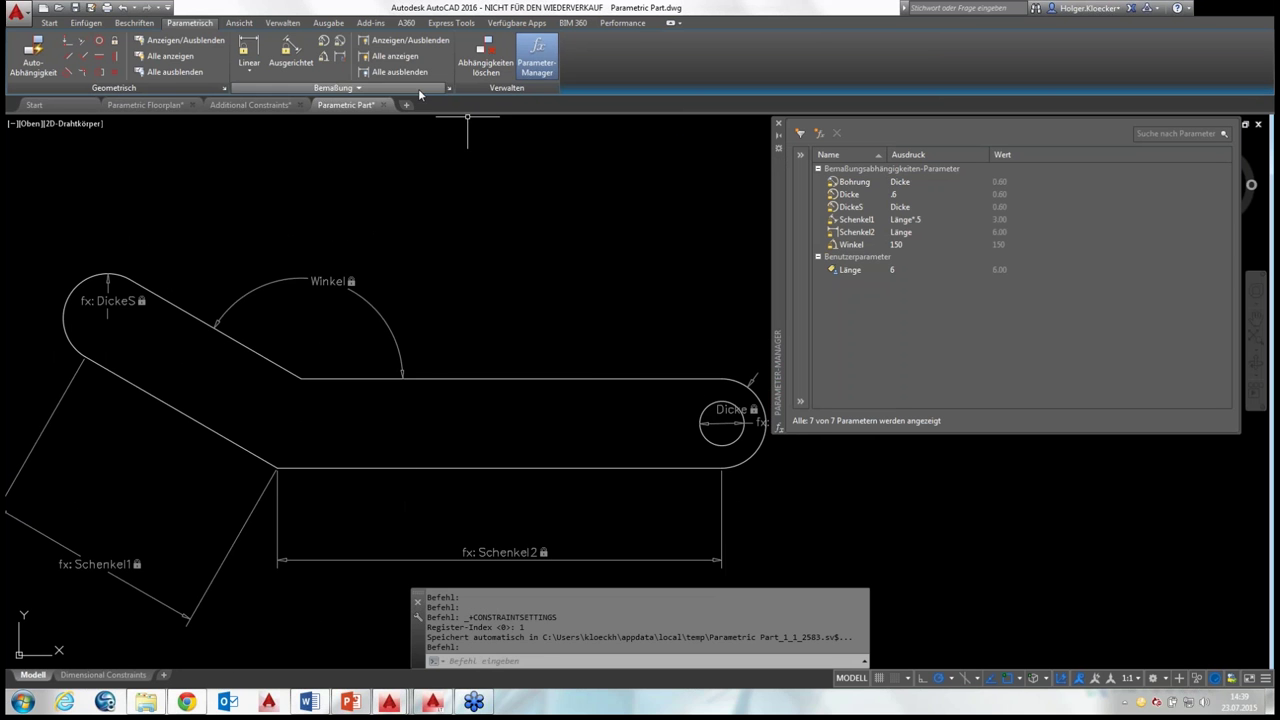
pyautogui.click(450, 89)
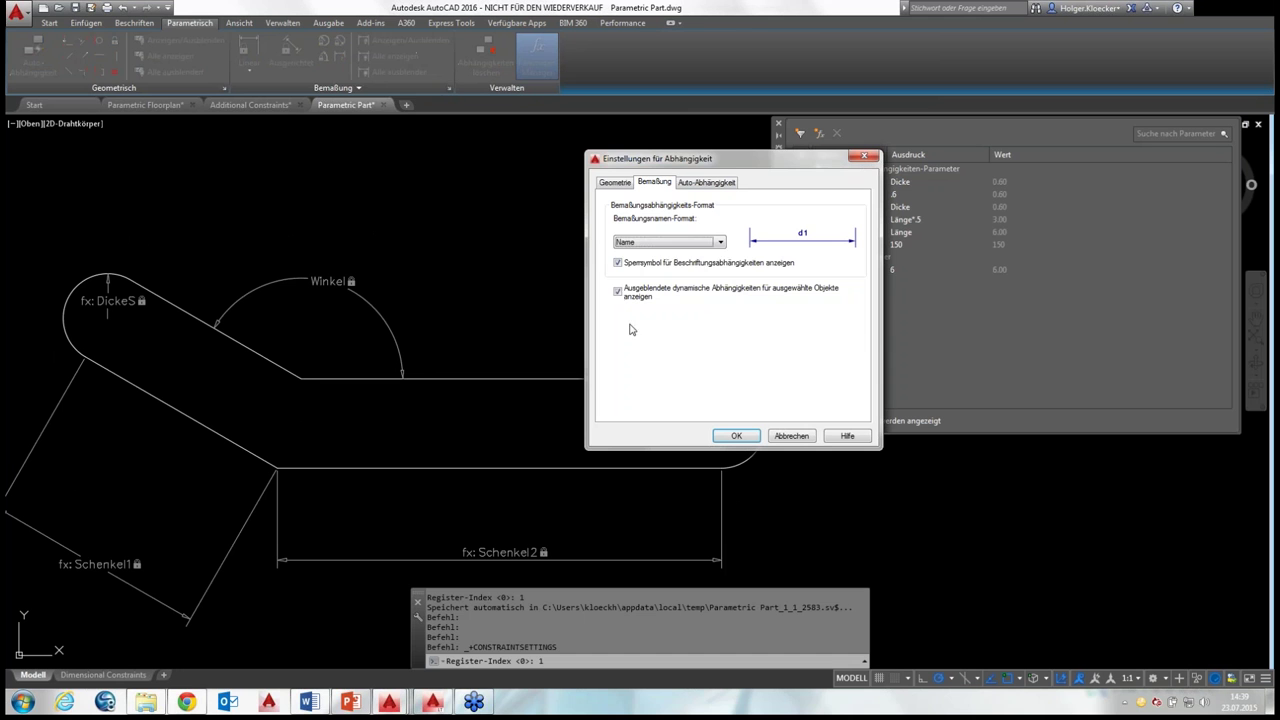
pyautogui.click(634, 242)
pyautogui.click(640, 274)
pyautogui.click(736, 435)
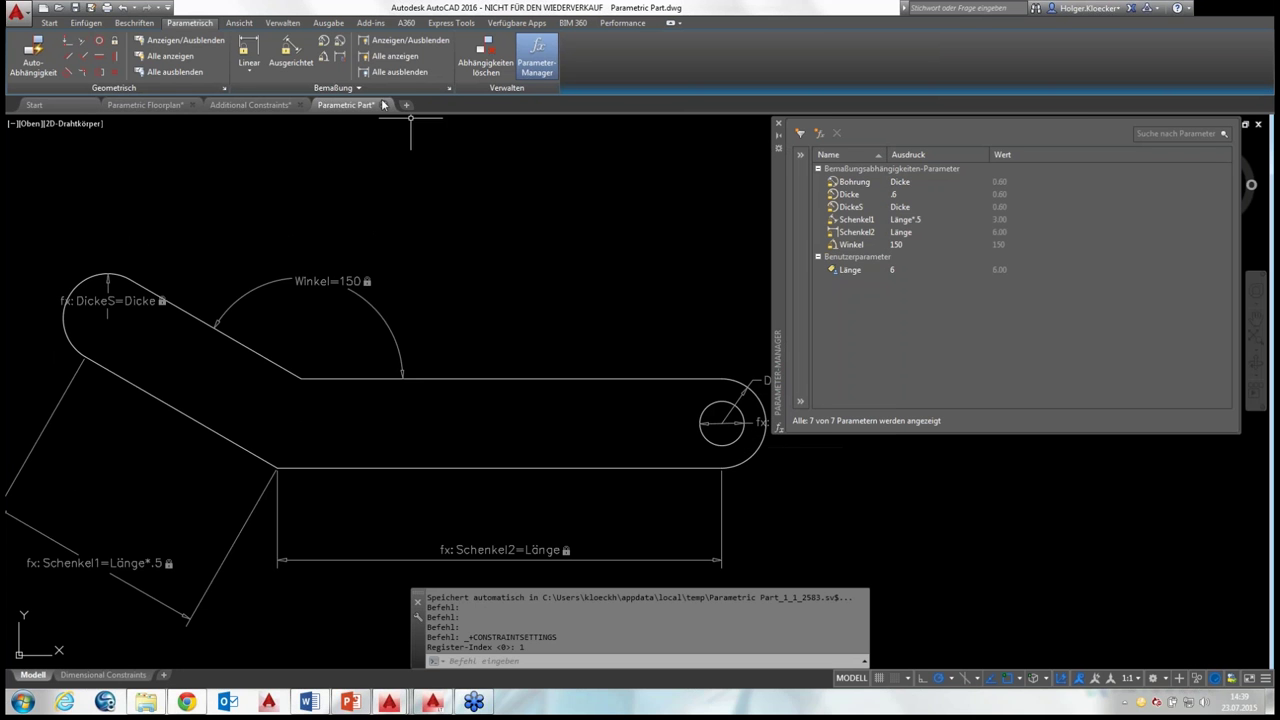
pyautogui.moveTo(470, 215); pyautogui.dragTo(502, 170, button='middle')
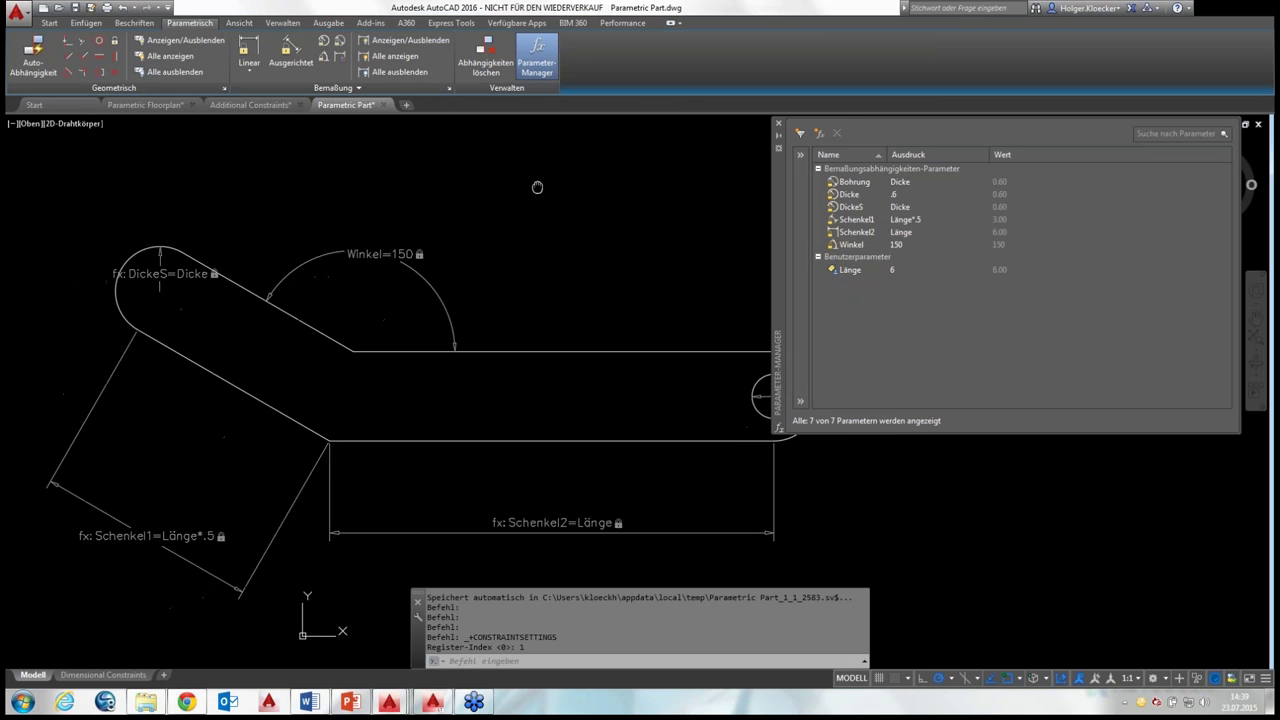
# Hide and reshow all dimensional constraints twice, then launch the Constraint Settings dialog
pyautogui.click(405, 75)
pyautogui.click(395, 56)
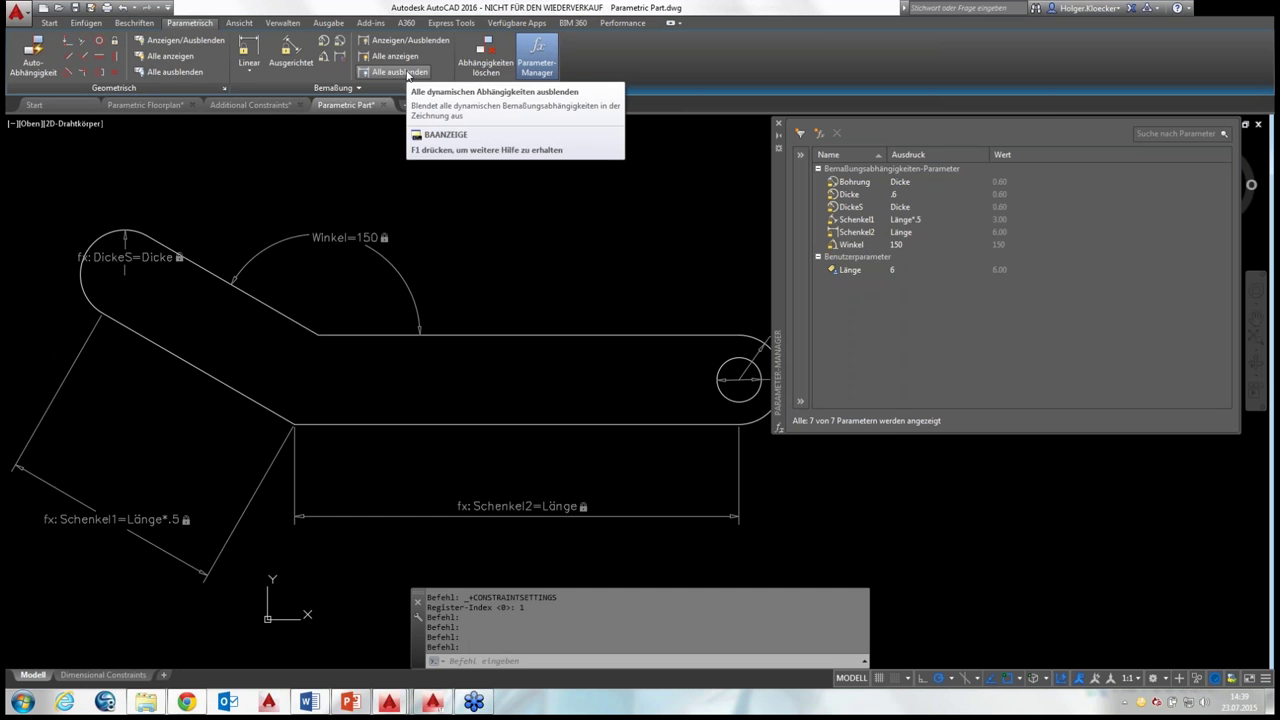
pyautogui.click(408, 75)
pyautogui.click(395, 56)
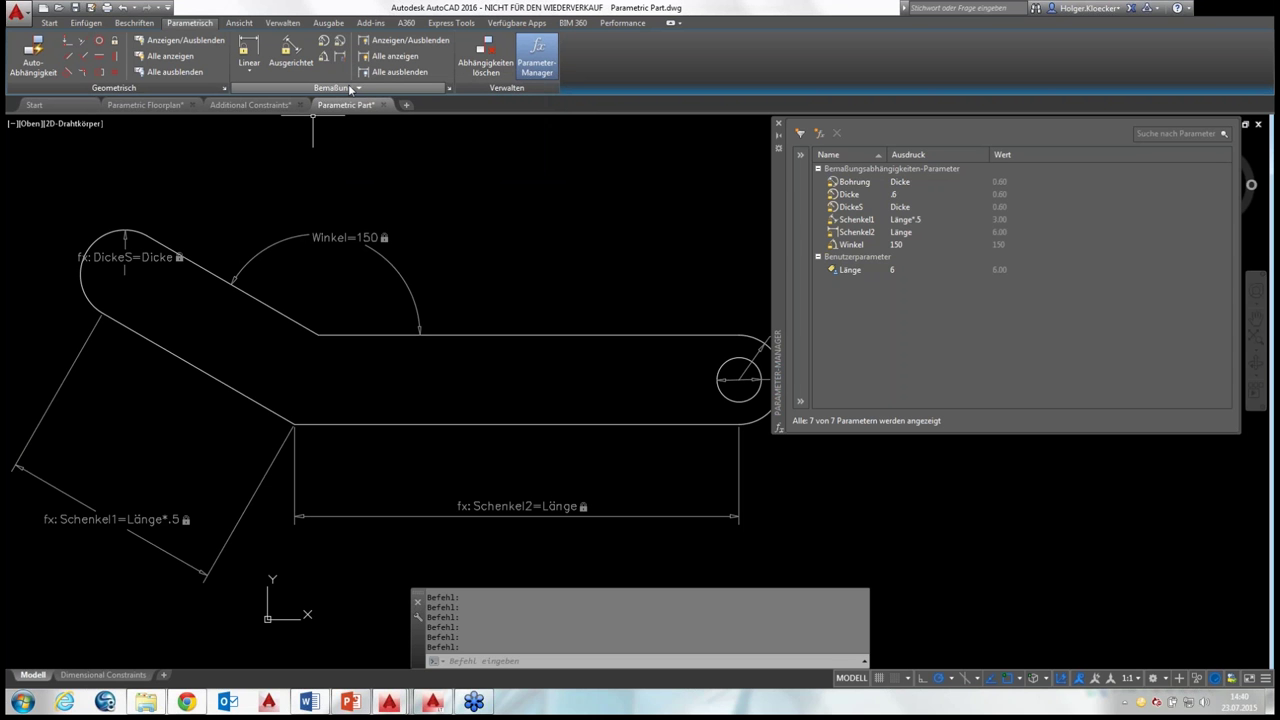
pyautogui.click(350, 89)
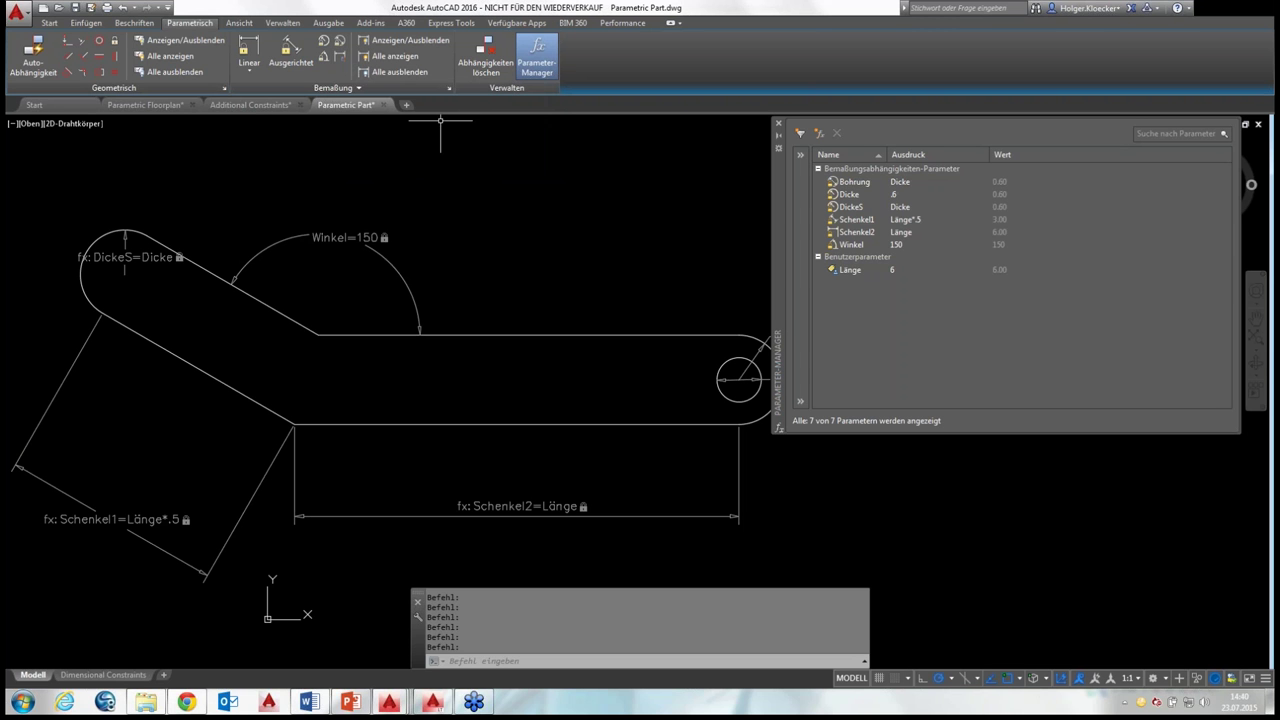
pyautogui.click(449, 88)
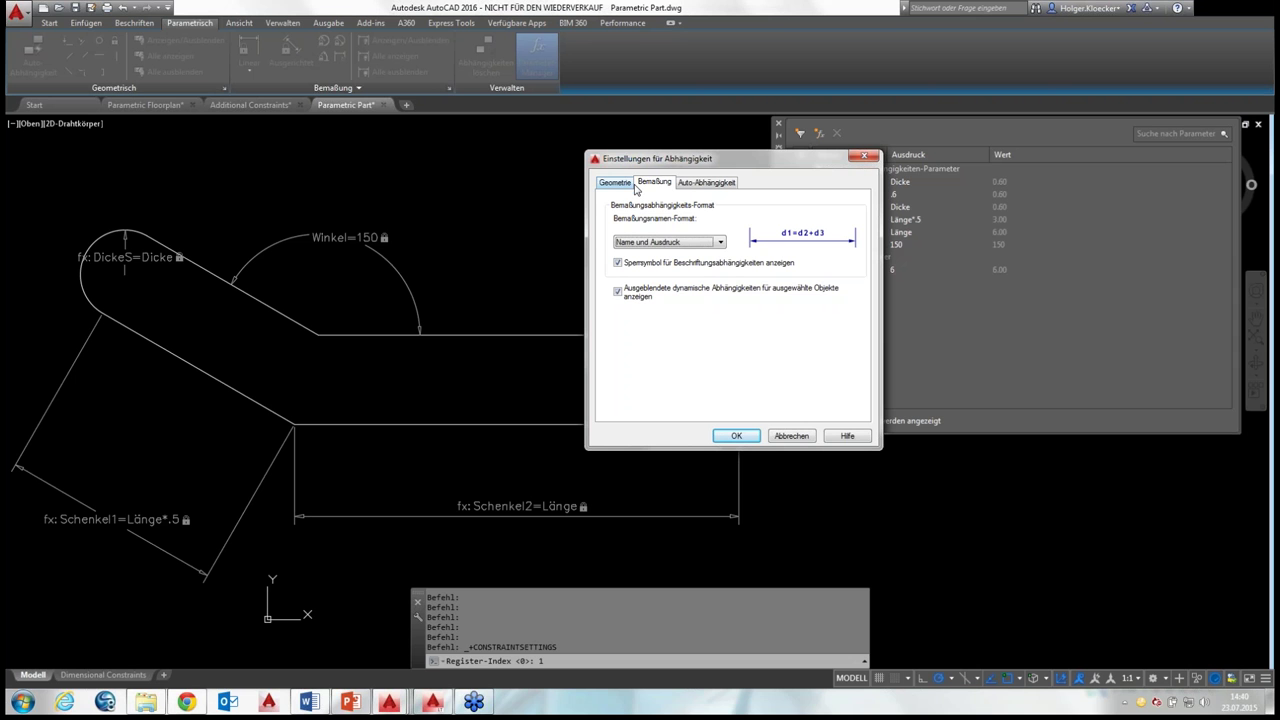
# Close Constraint Settings unchanged and show the Winkel=150 constraint's properties with the bracket framed
pyautogui.click(636, 243)
pyautogui.click(800, 436)
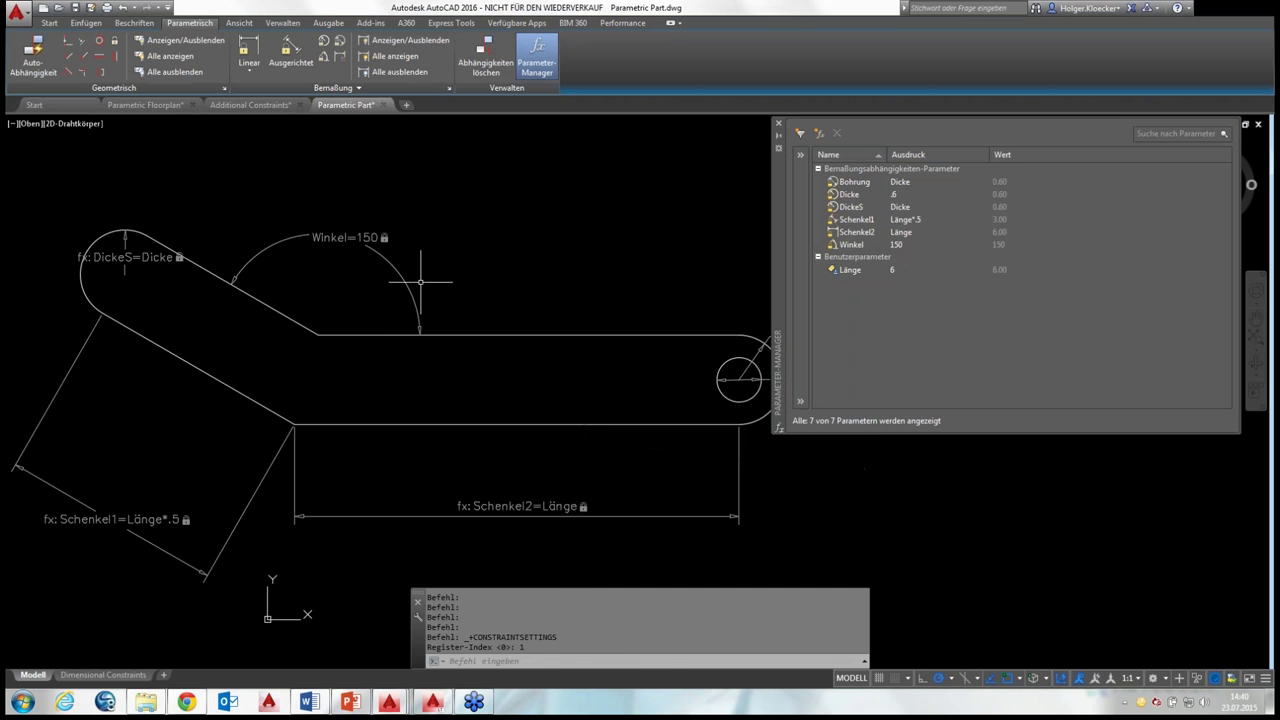
pyautogui.hotkey('ctrl', '1')
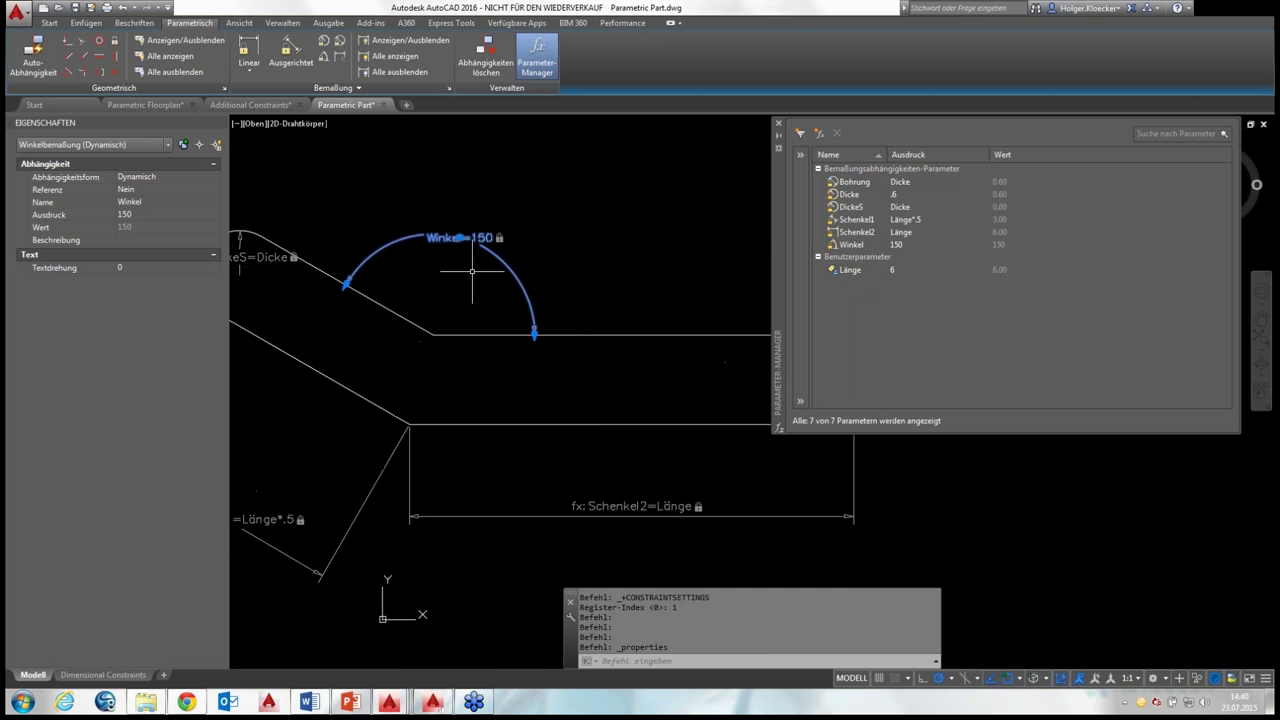
pyautogui.moveTo(445, 267); pyautogui.dragTo(497, 254, button='middle')
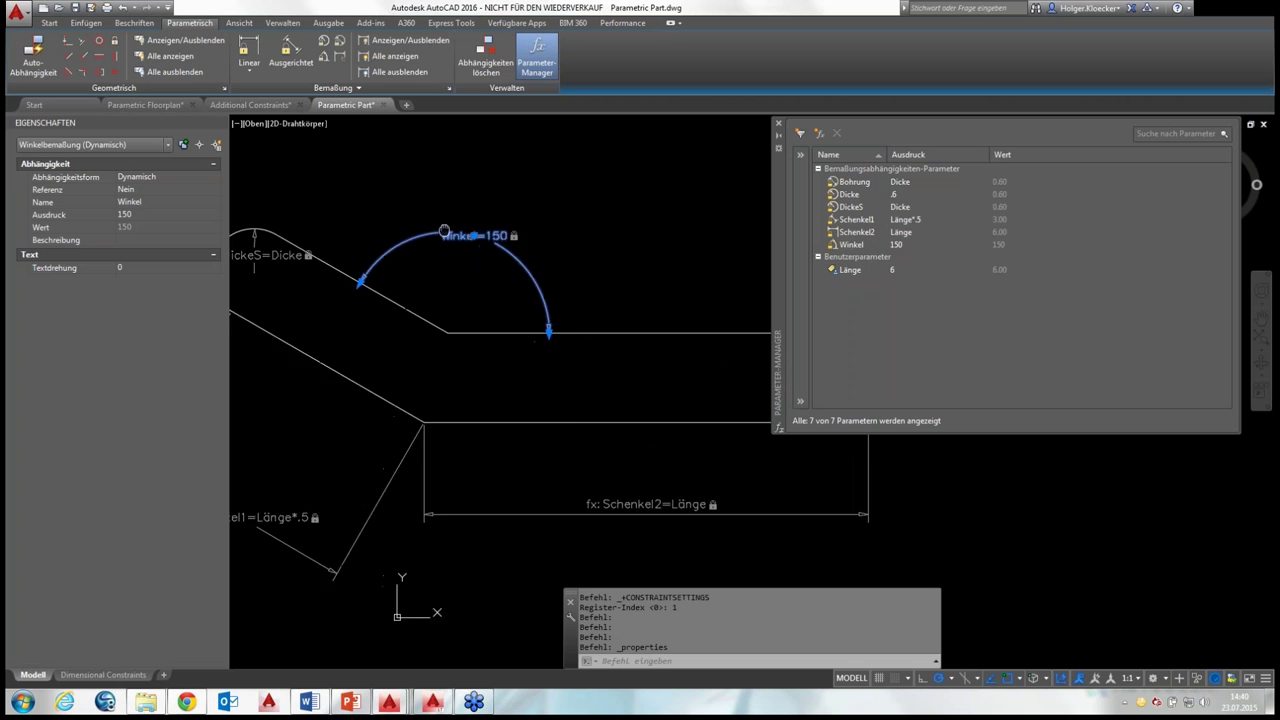
pyautogui.scroll(-1, 497, 254)
pyautogui.scroll(-1, 497, 254)
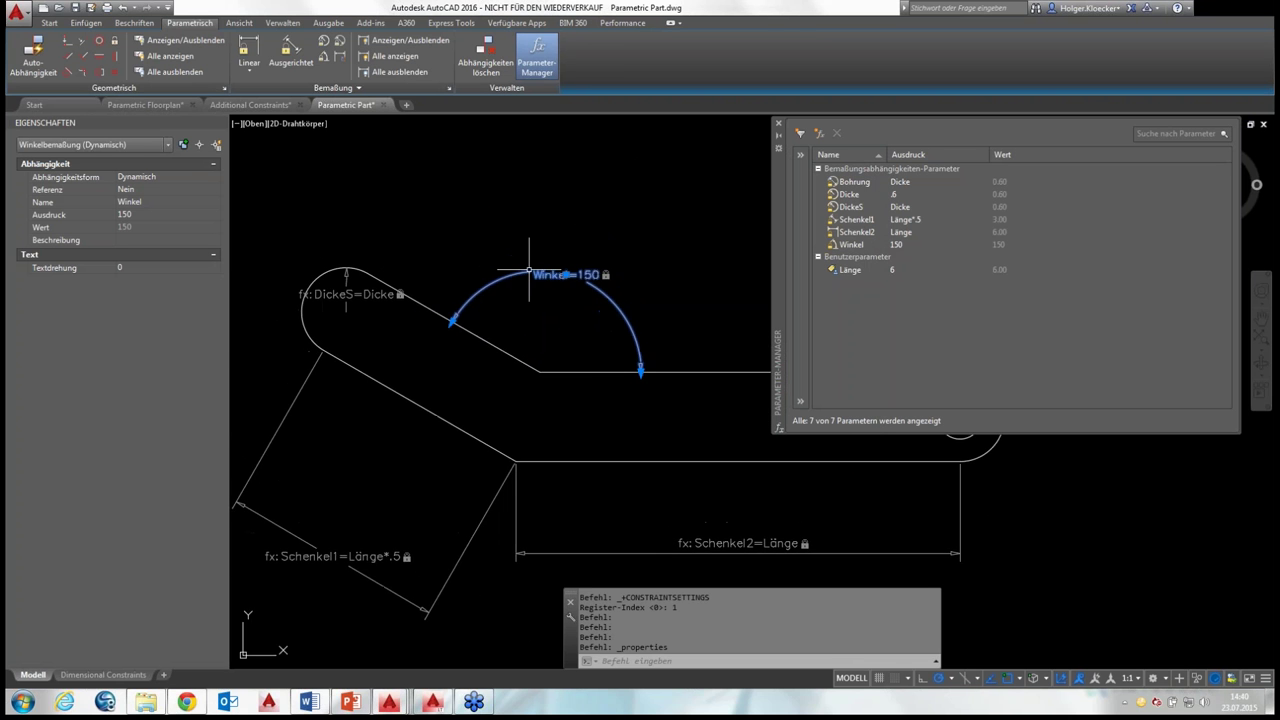
pyautogui.scroll(-1, 497, 254)
pyautogui.moveTo(497, 254); pyautogui.dragTo(494, 352, button='middle')
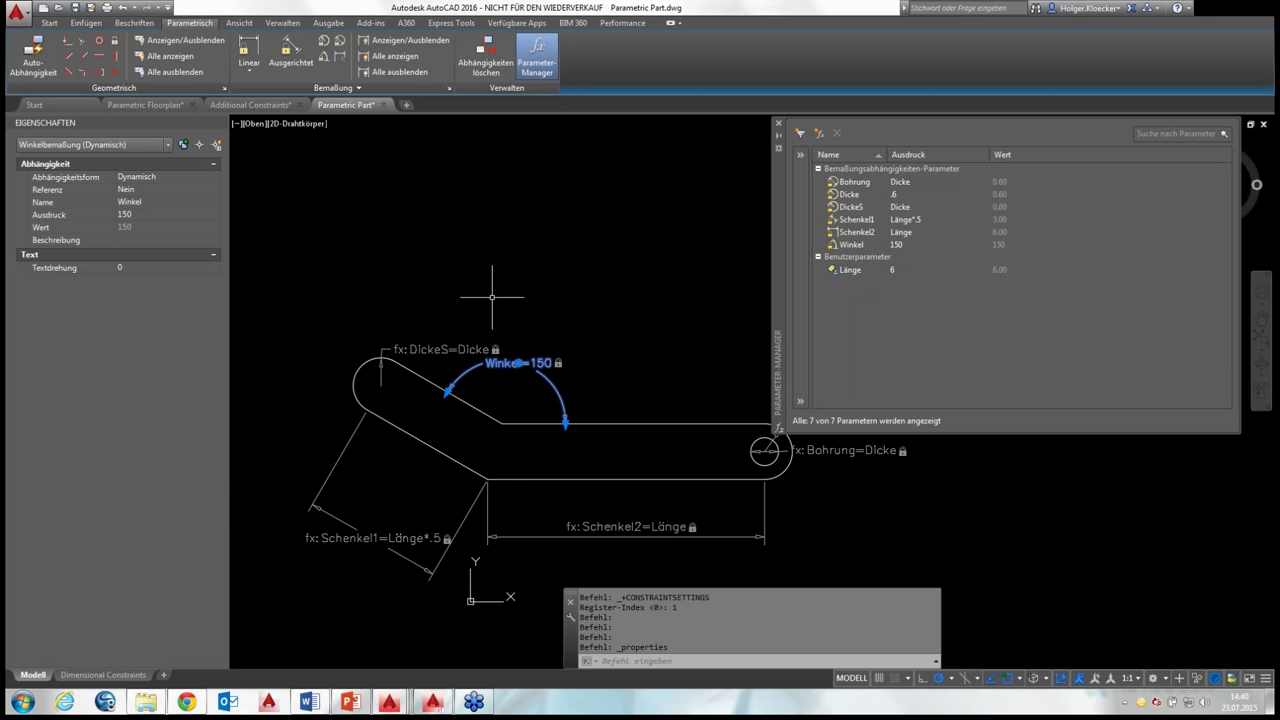
pyautogui.moveTo(491, 269); pyautogui.dragTo(483, 283, button='middle')
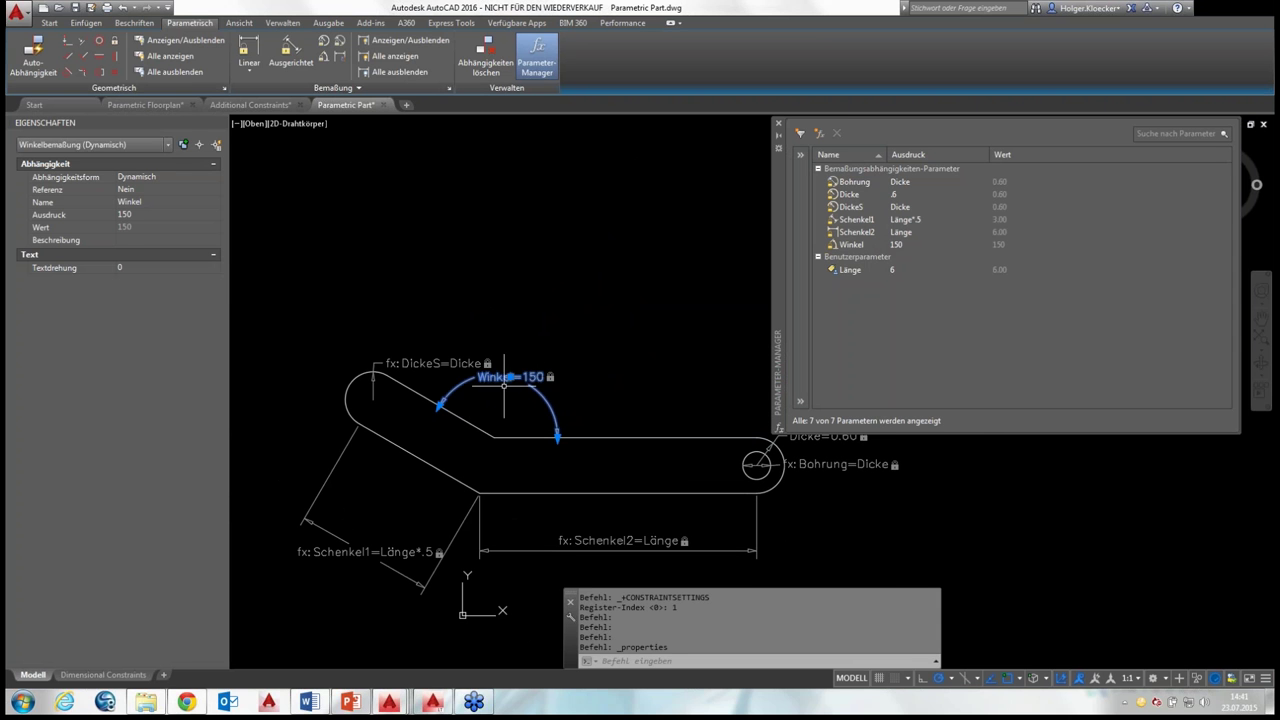
pyautogui.press('Escape')
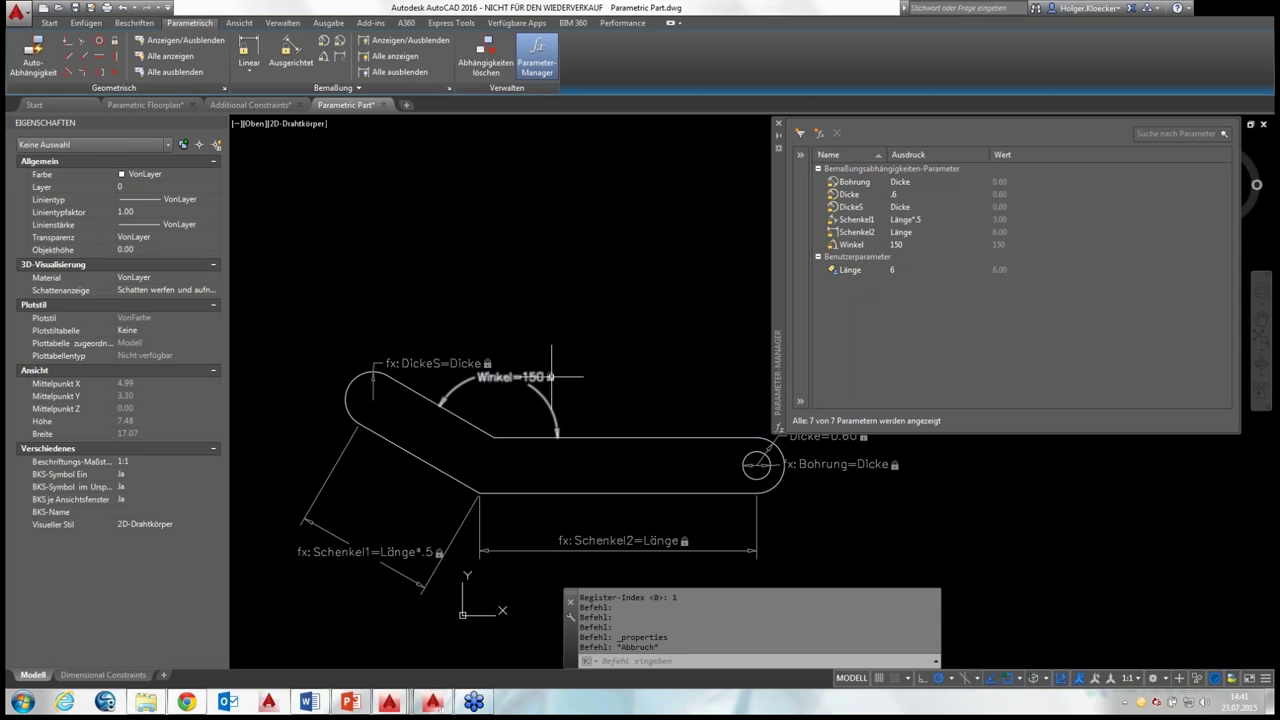
pyautogui.moveTo(564, 338); pyautogui.dragTo(546, 303, button='middle')
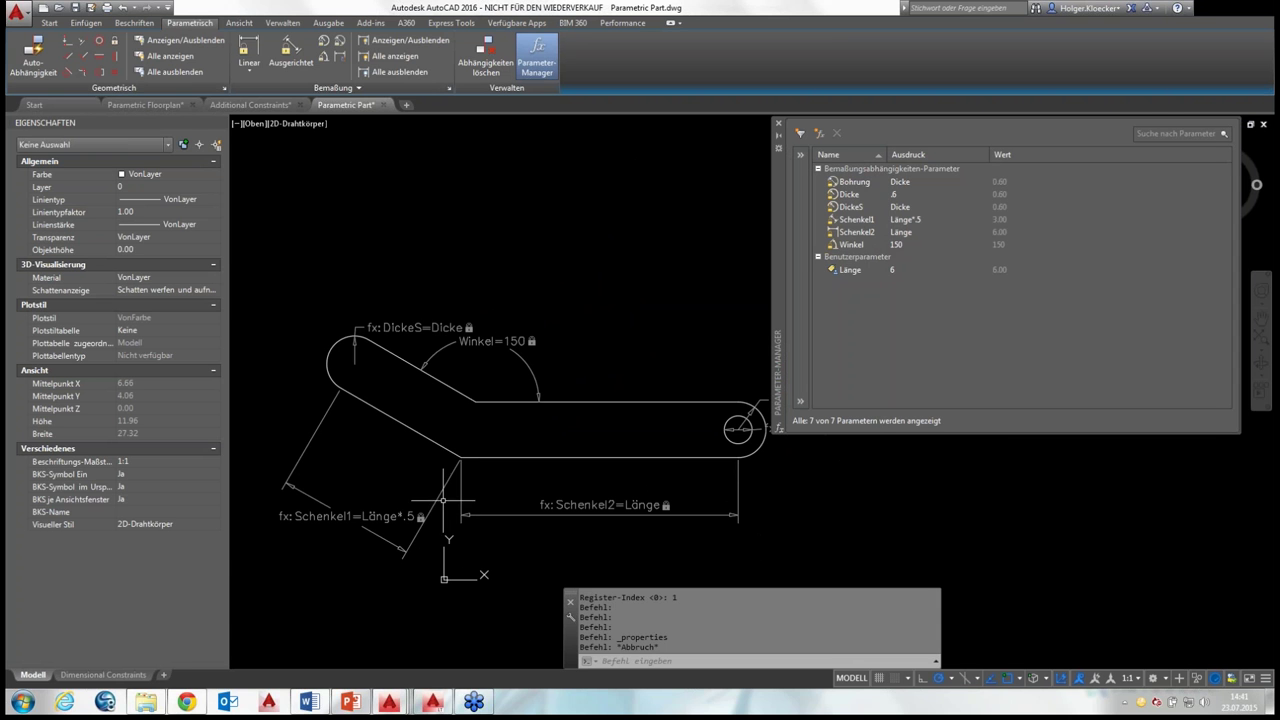
pyautogui.click(537, 395)
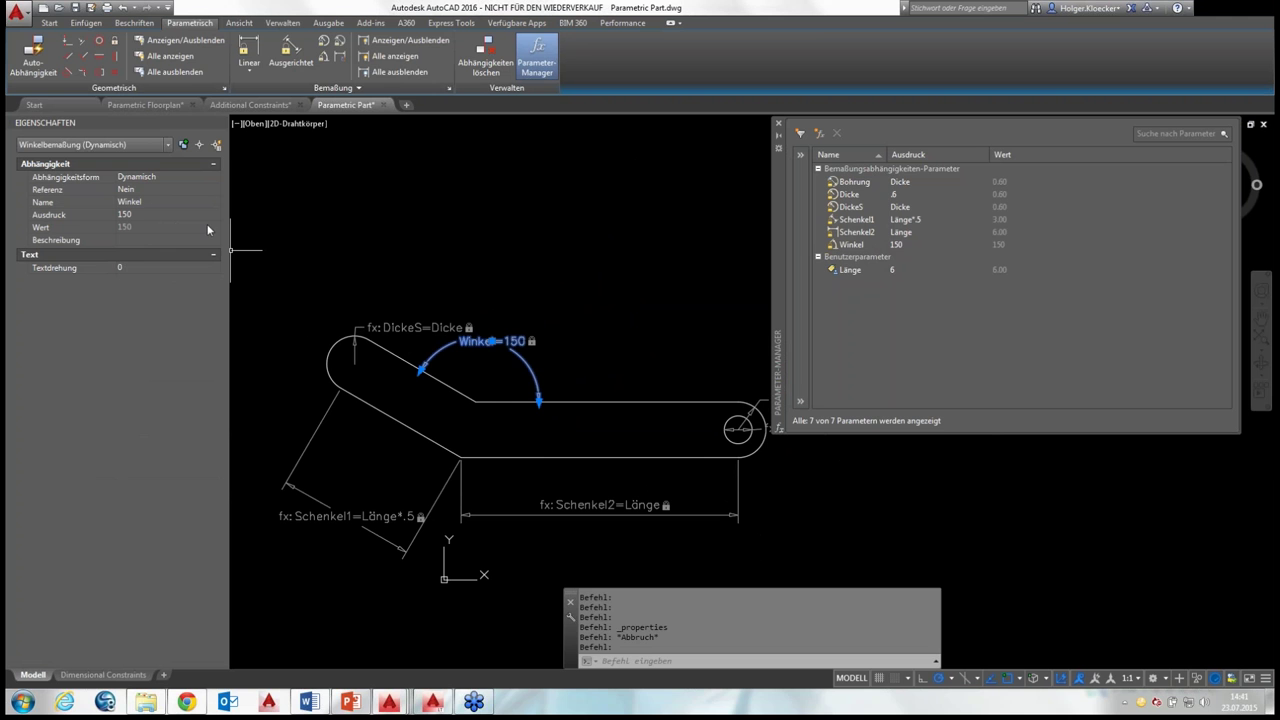
# Change the Winkel constraint's Abhängigkeitsform from dynamic to Beschriftend
pyautogui.click(145, 176)
pyautogui.click(145, 176)
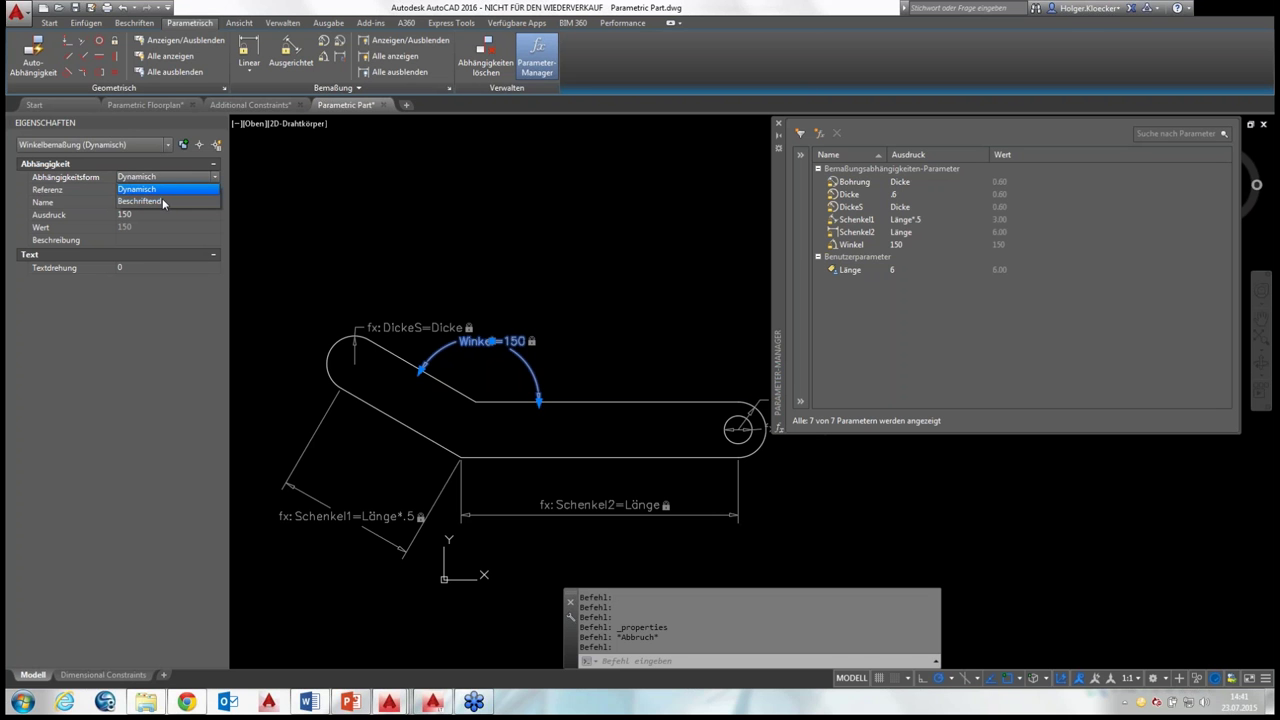
pyautogui.click(163, 202)
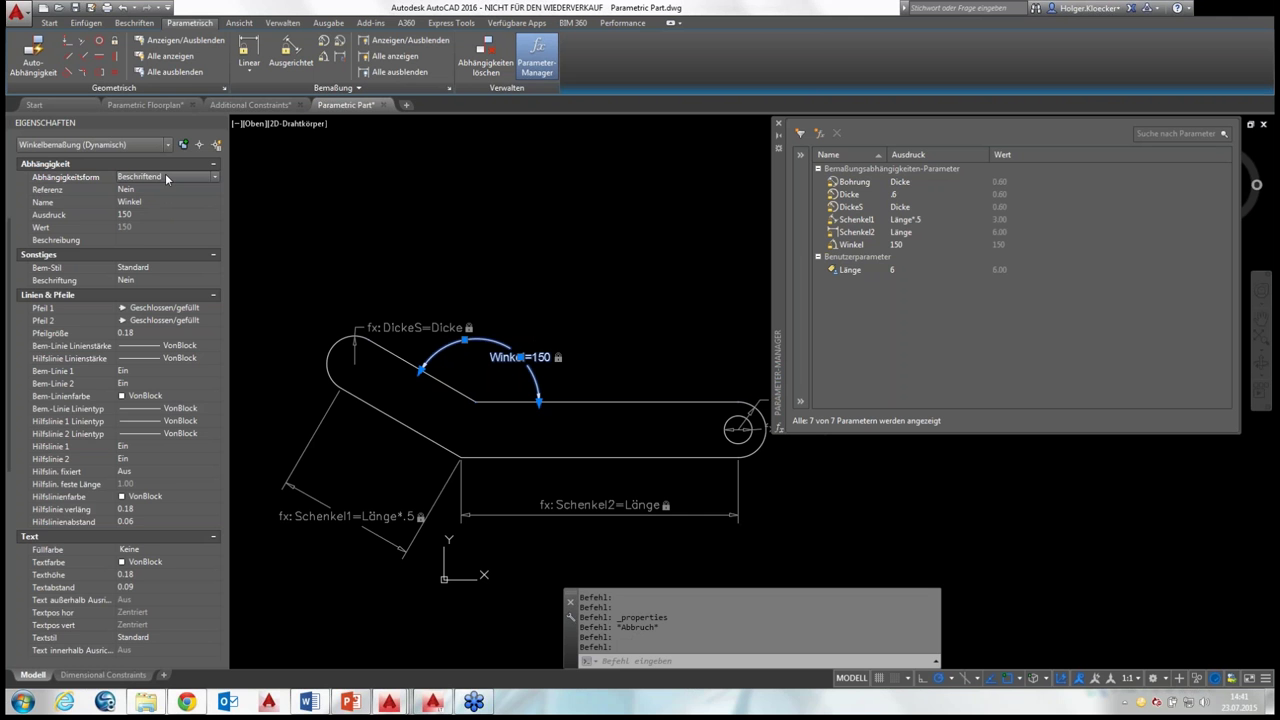
pyautogui.press('Escape')
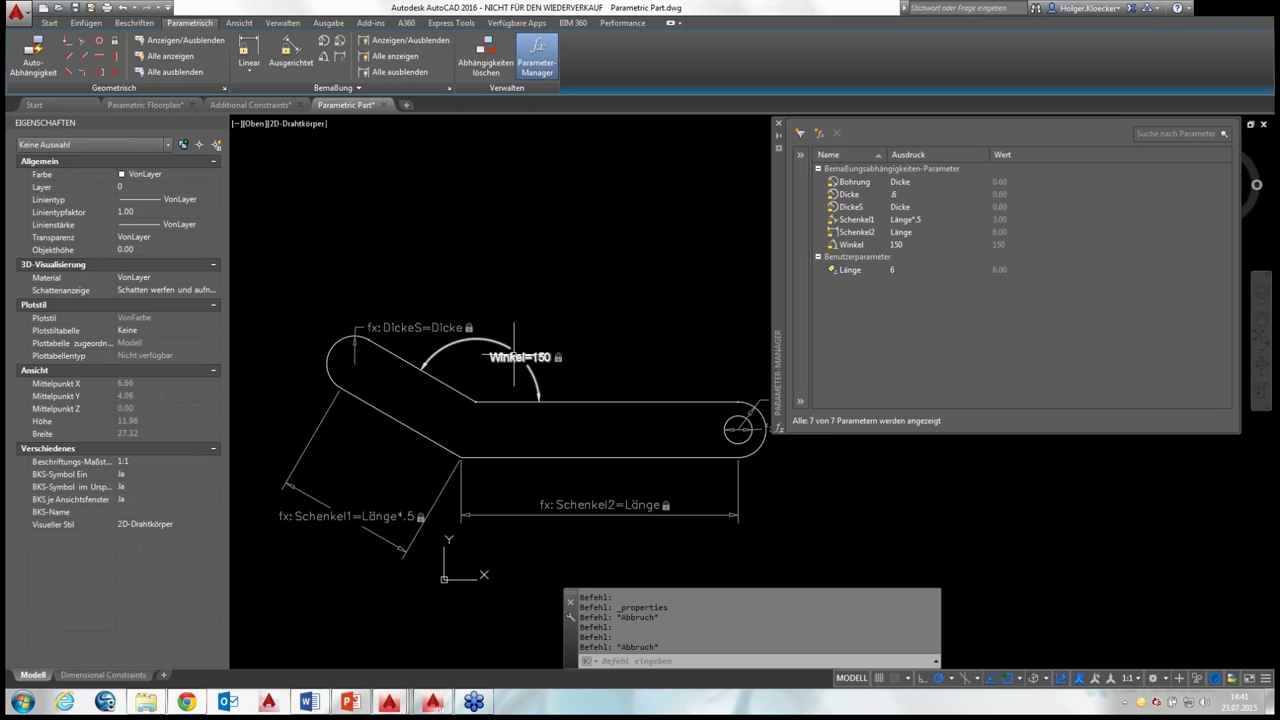
pyautogui.click(508, 347)
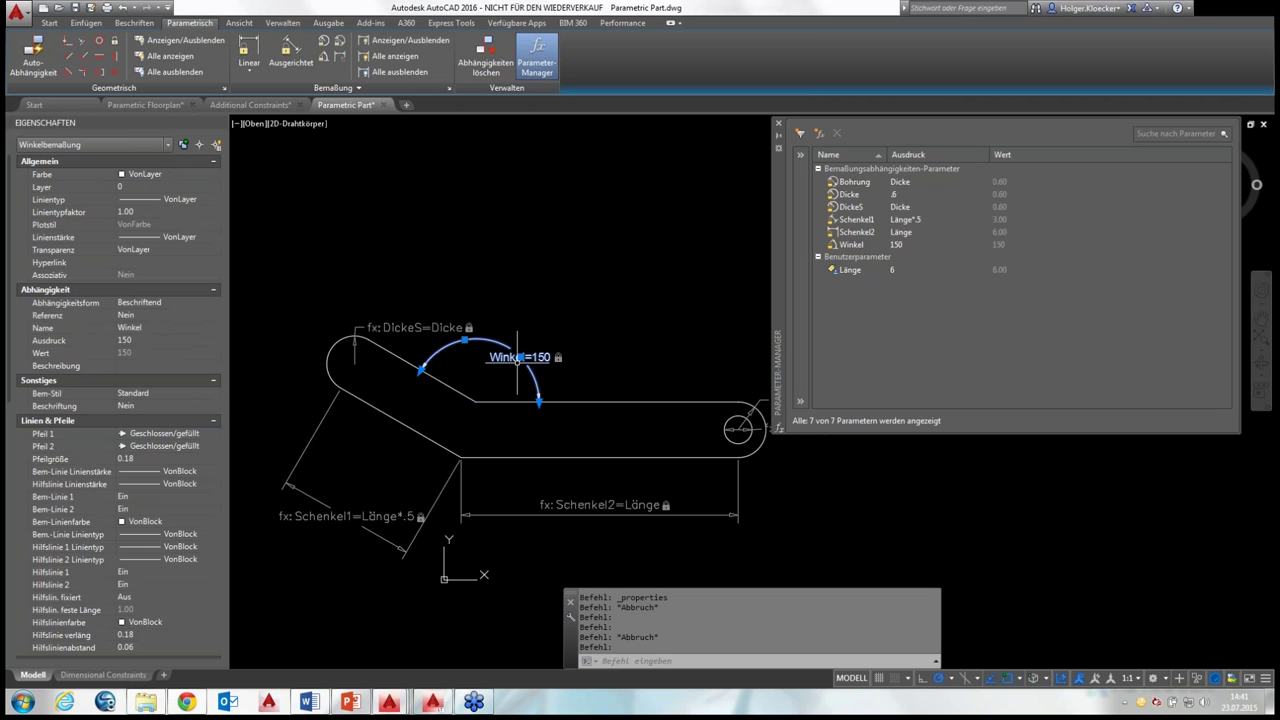
pyautogui.press('Escape')
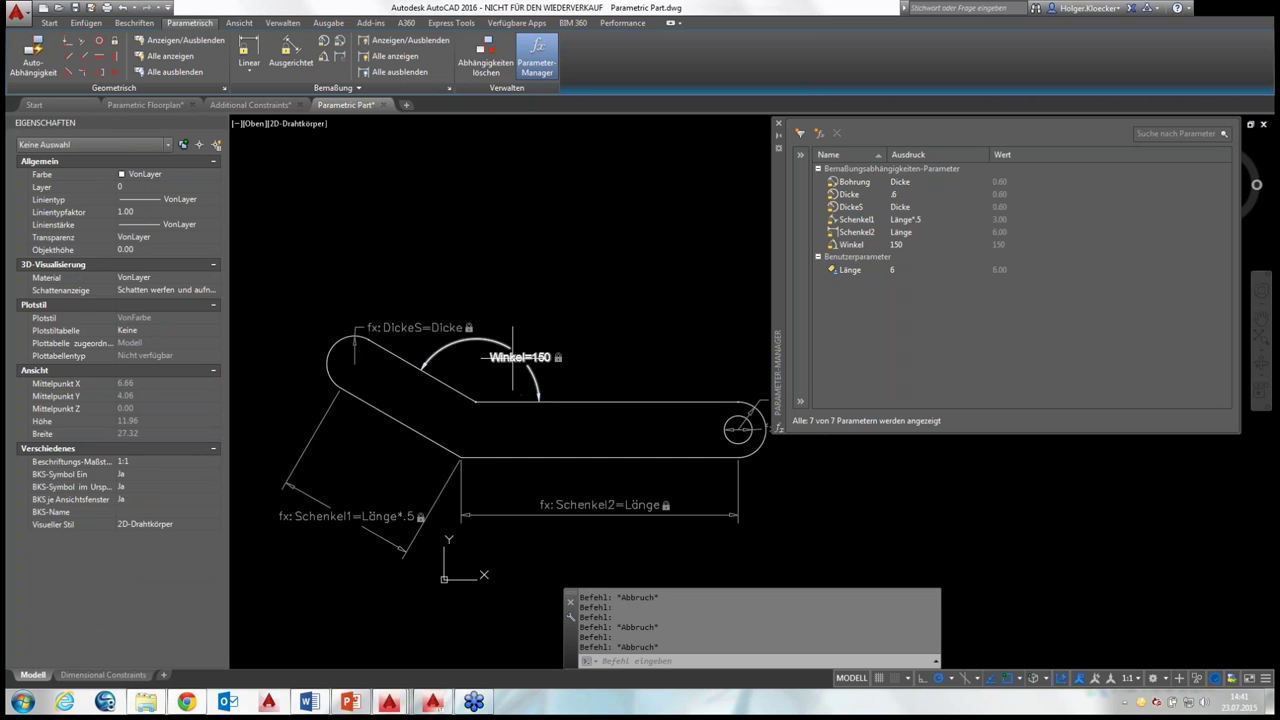
pyautogui.click(518, 355)
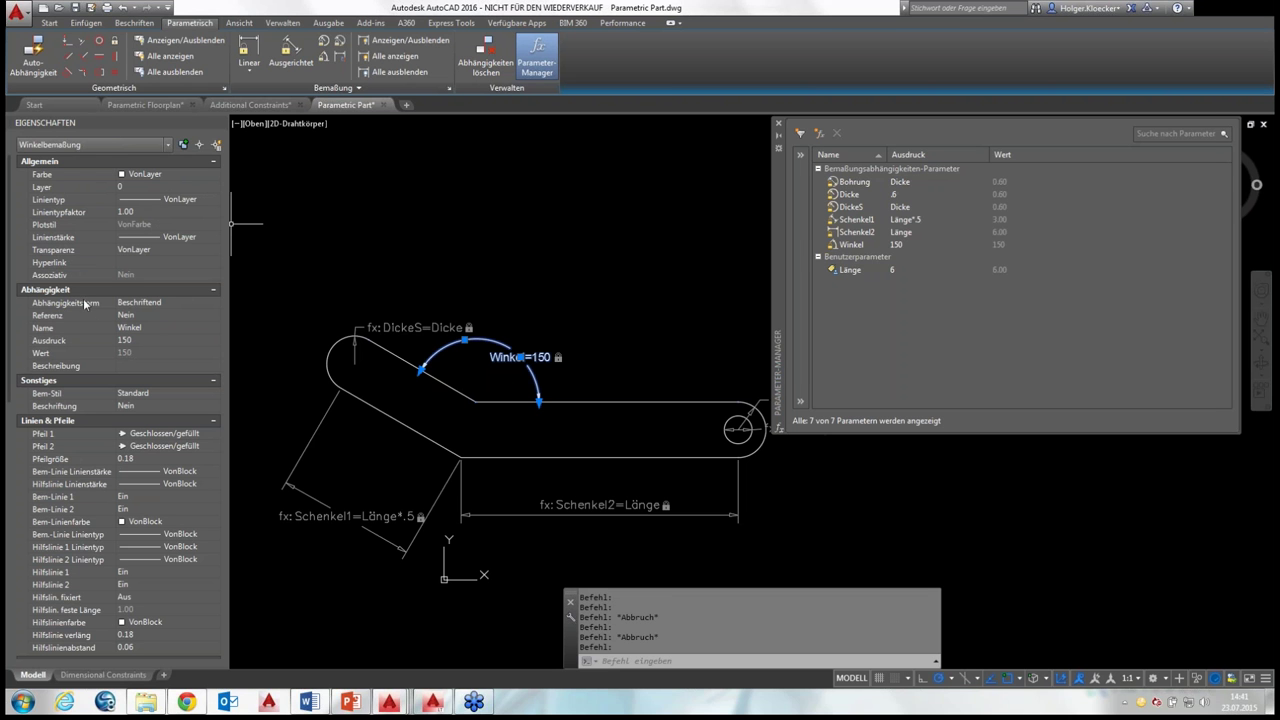
pyautogui.click(180, 302)
pyautogui.click(180, 302)
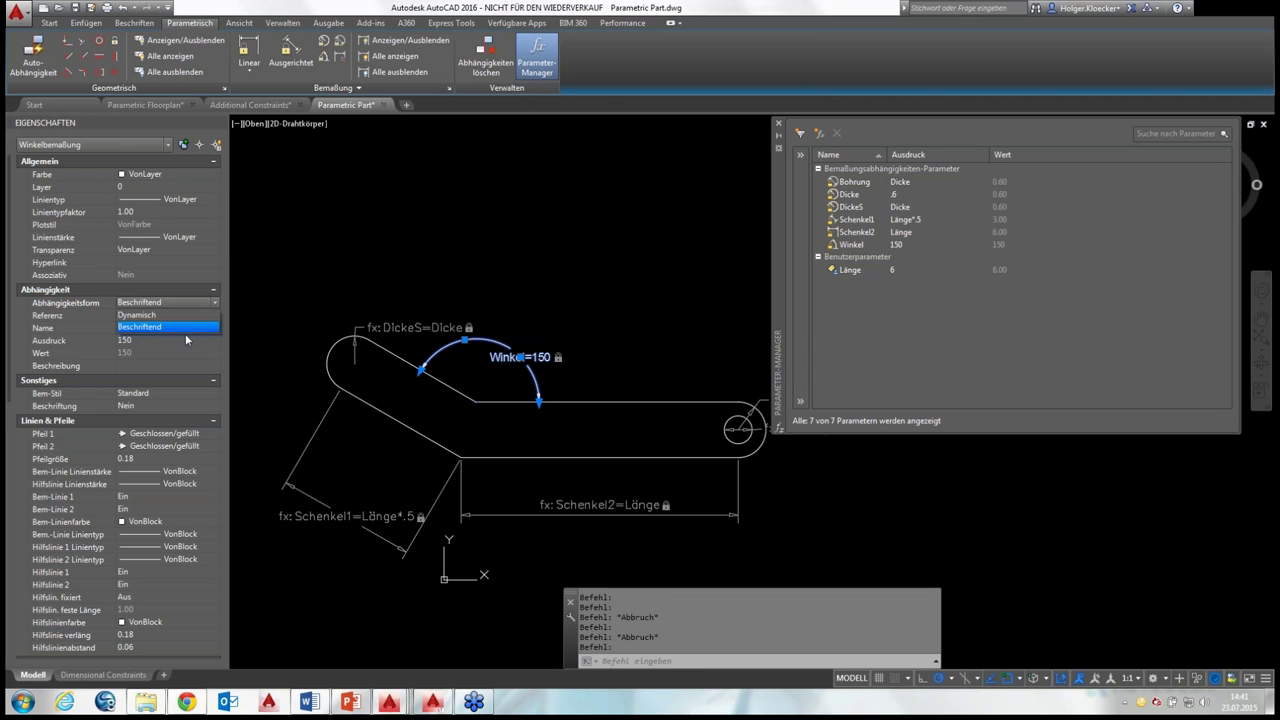
pyautogui.click(181, 373)
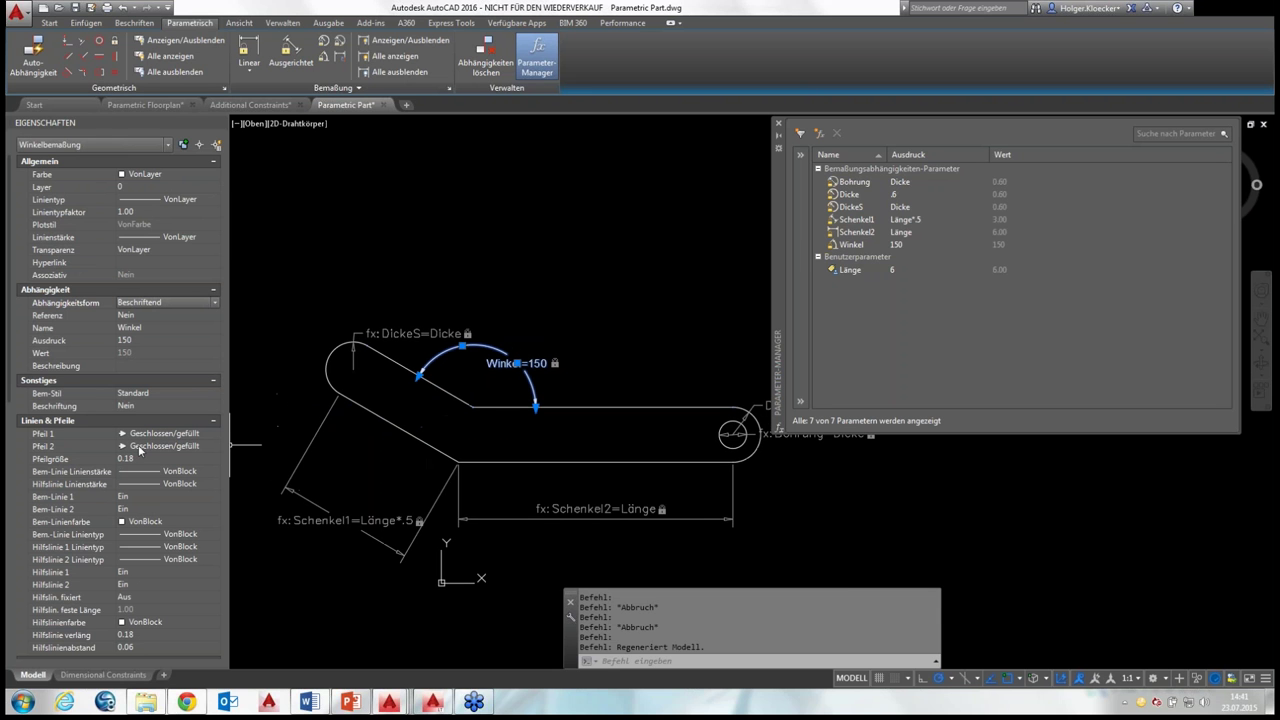
# Clear the Winkel selection, dismiss the Properties palette and recentre the bracket
pyautogui.press('Escape')
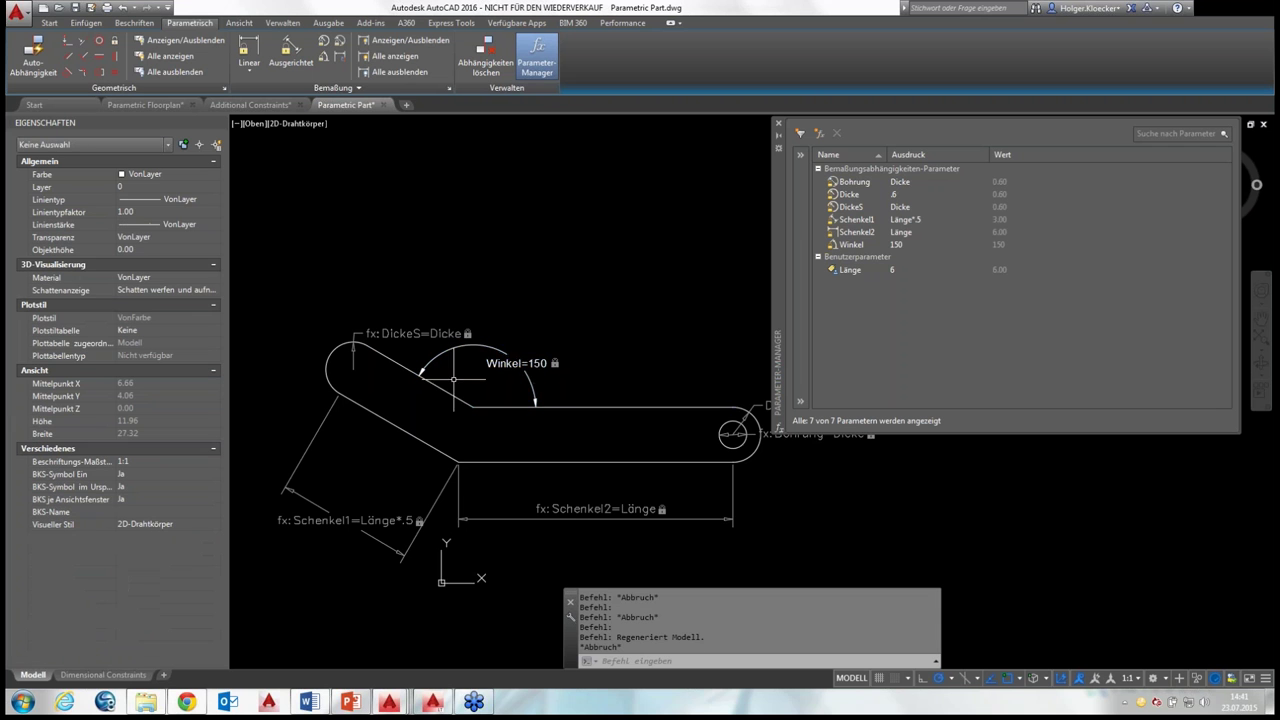
pyautogui.moveTo(497, 361)
pyautogui.mouseDown(button='middle')
pyautogui.moveTo(499, 329)
pyautogui.moveTo(501, 351)
pyautogui.mouseUp(button='middle')
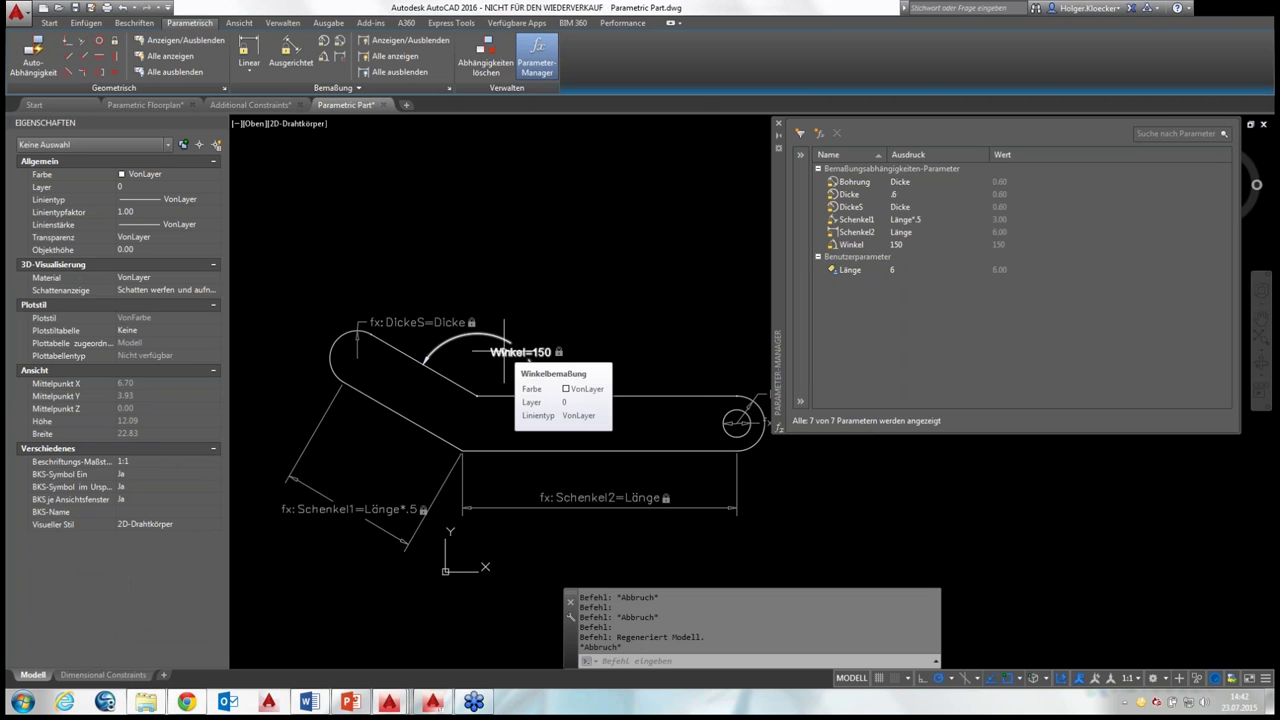
pyautogui.press('Escape')
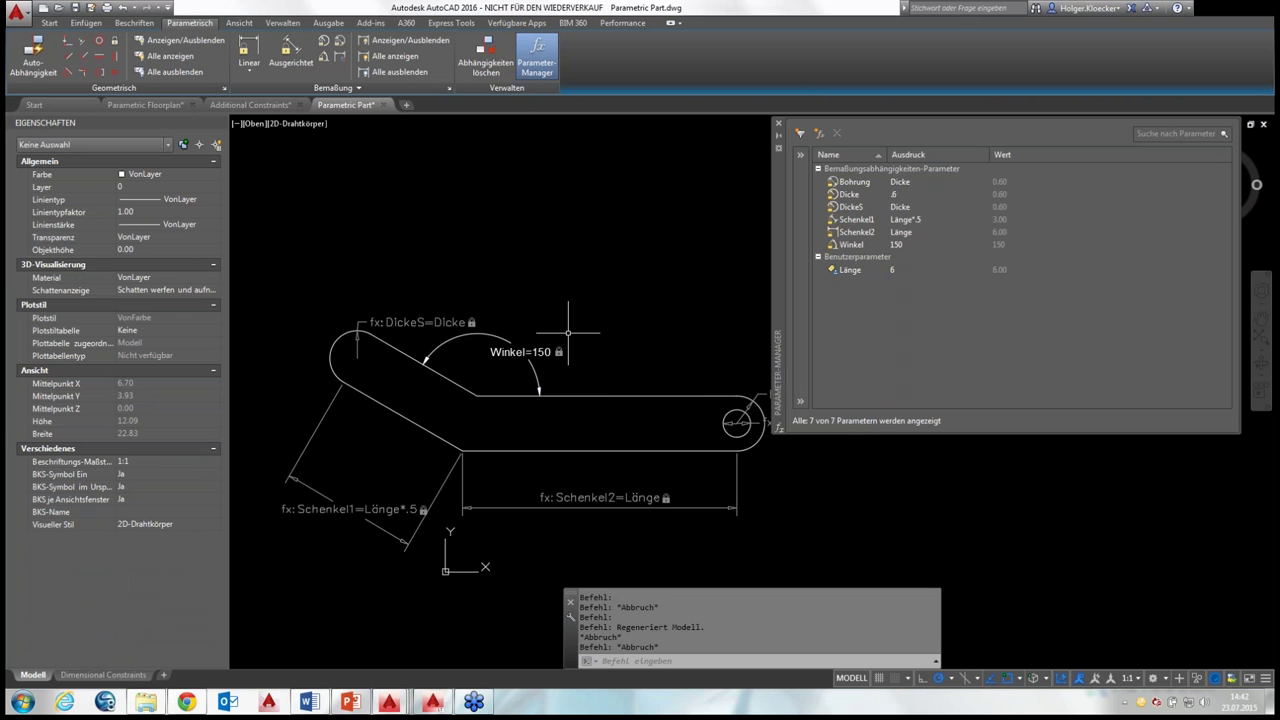
pyautogui.moveTo(568, 334); pyautogui.dragTo(563, 358, button='middle')
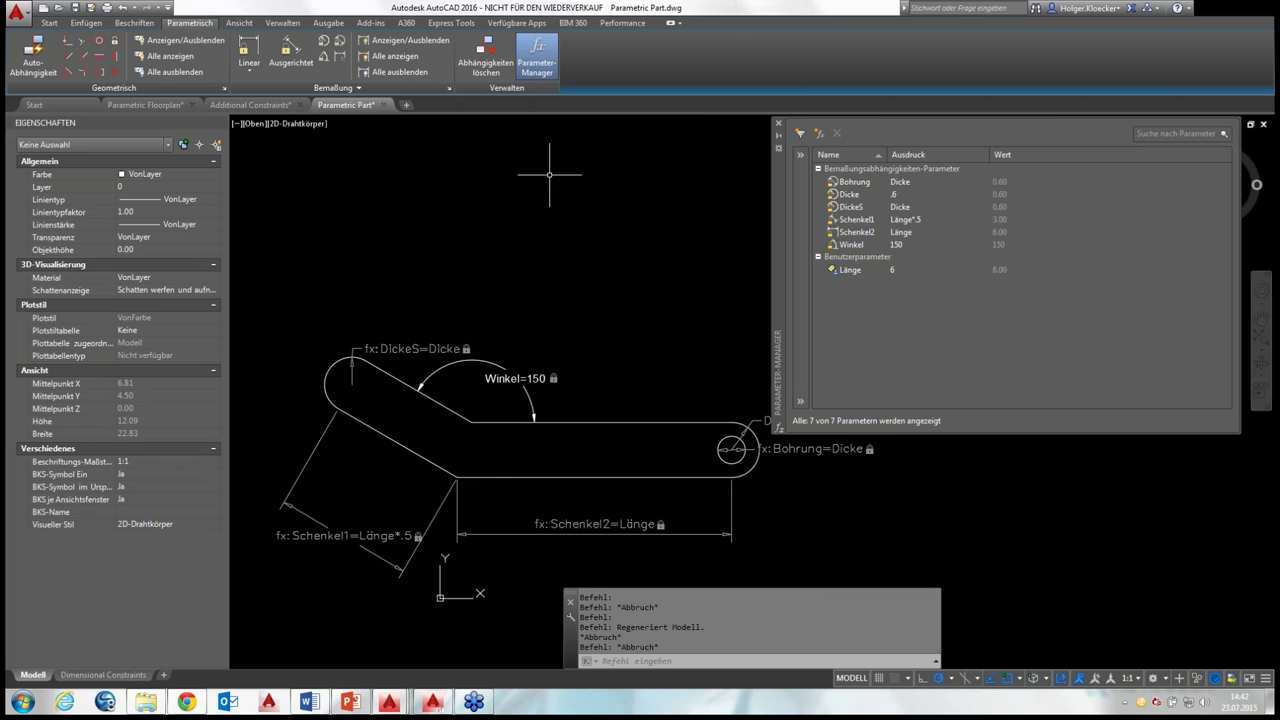
pyautogui.click(225, 123)
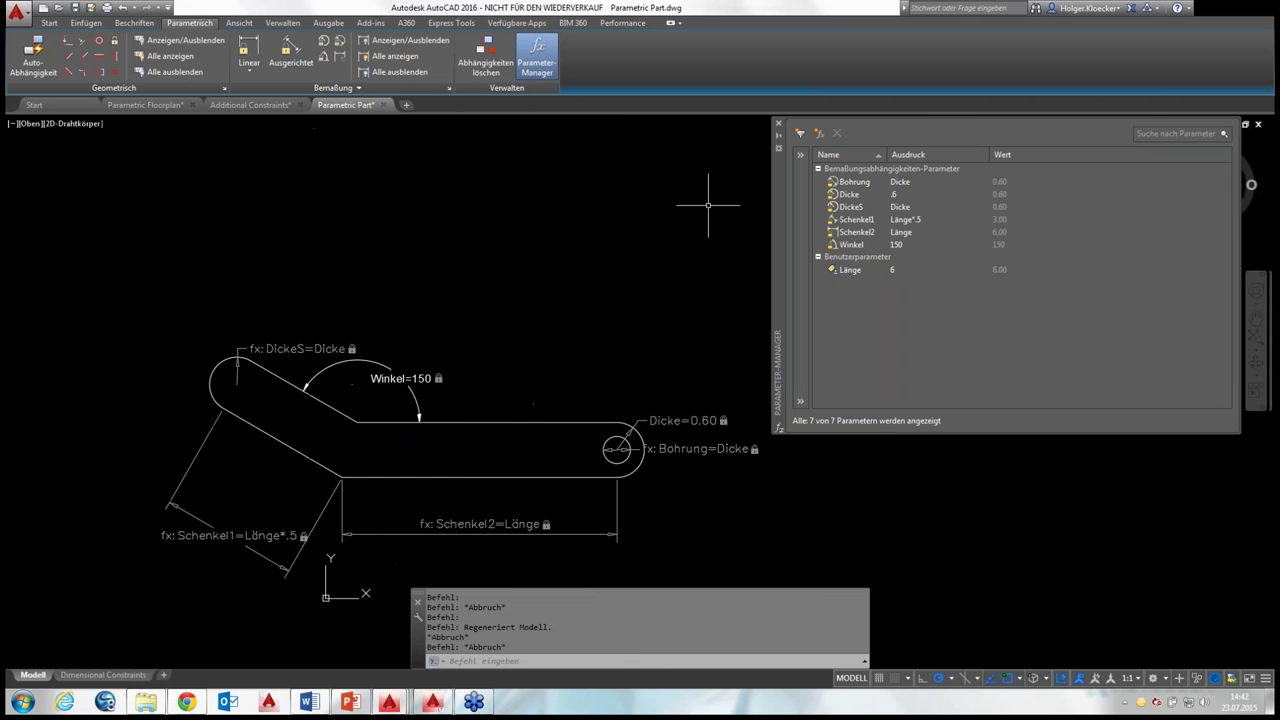
pyautogui.moveTo(700, 218); pyautogui.dragTo(663, 161, button='middle')
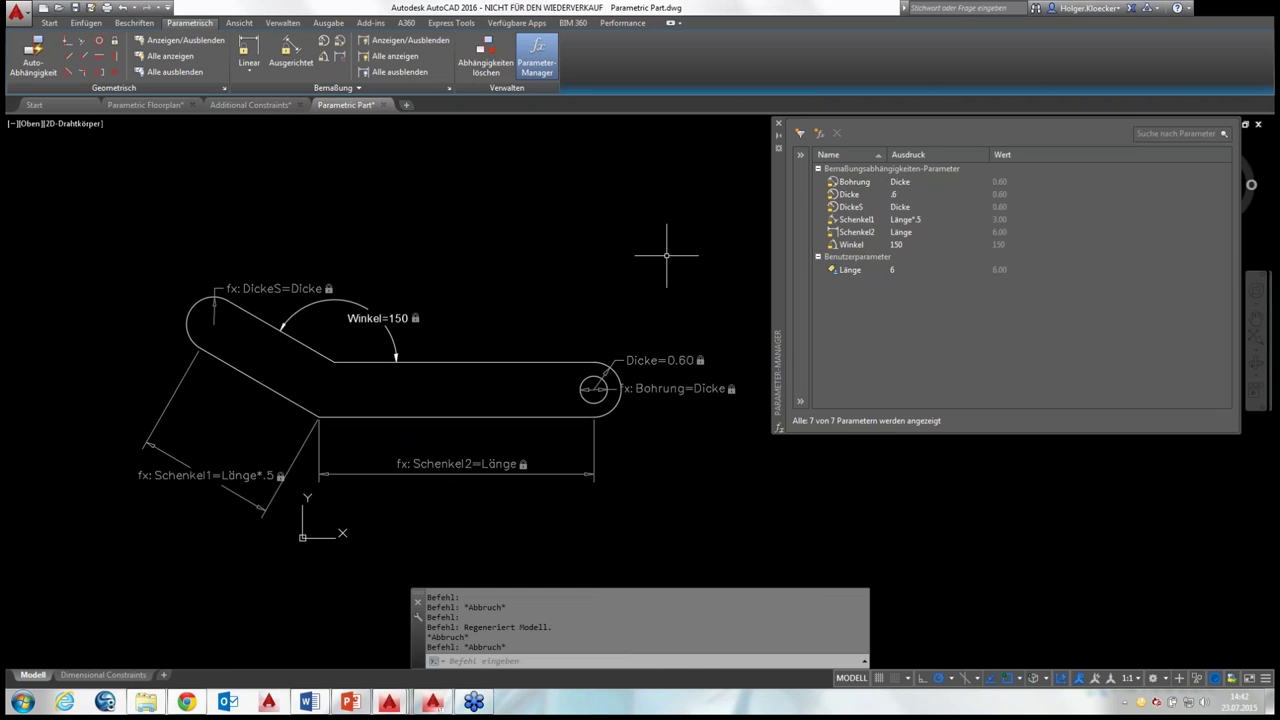
# Switch to AutoCAD LT 2016 and open Parametric Part Complete.dwg from the Working with Constraints folder
pyautogui.click(433, 701)
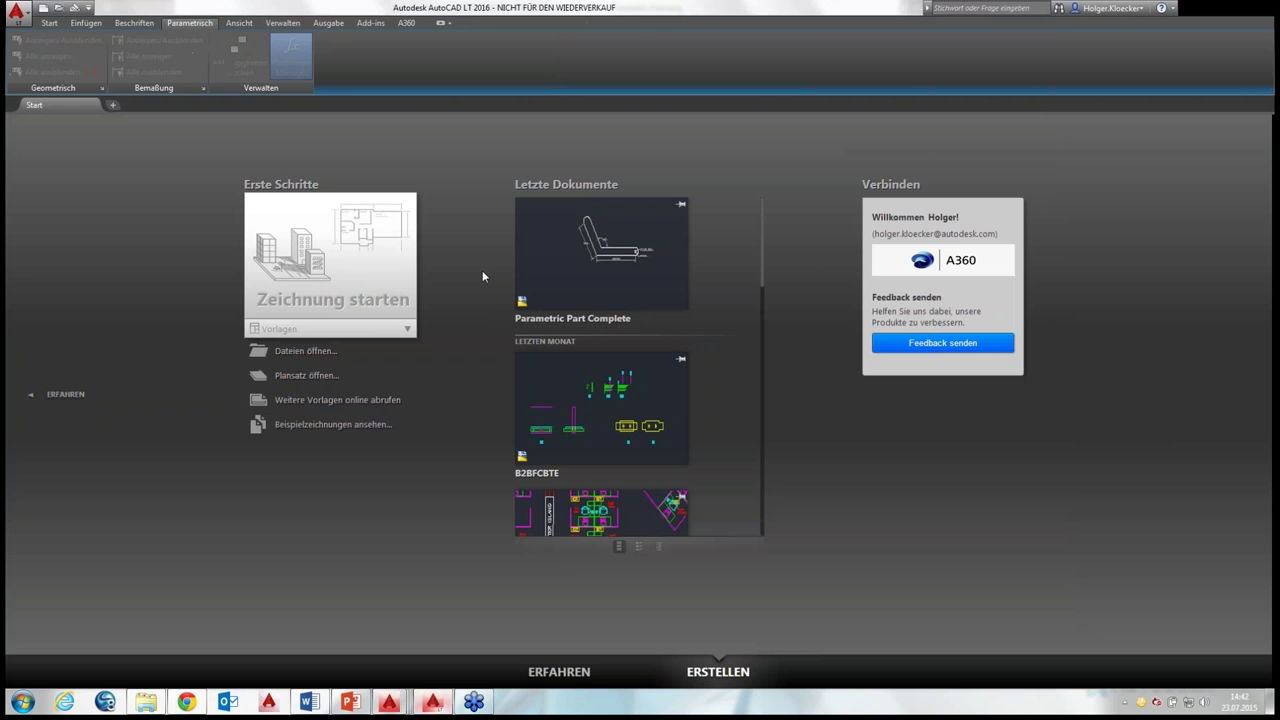
pyautogui.click(57, 7)
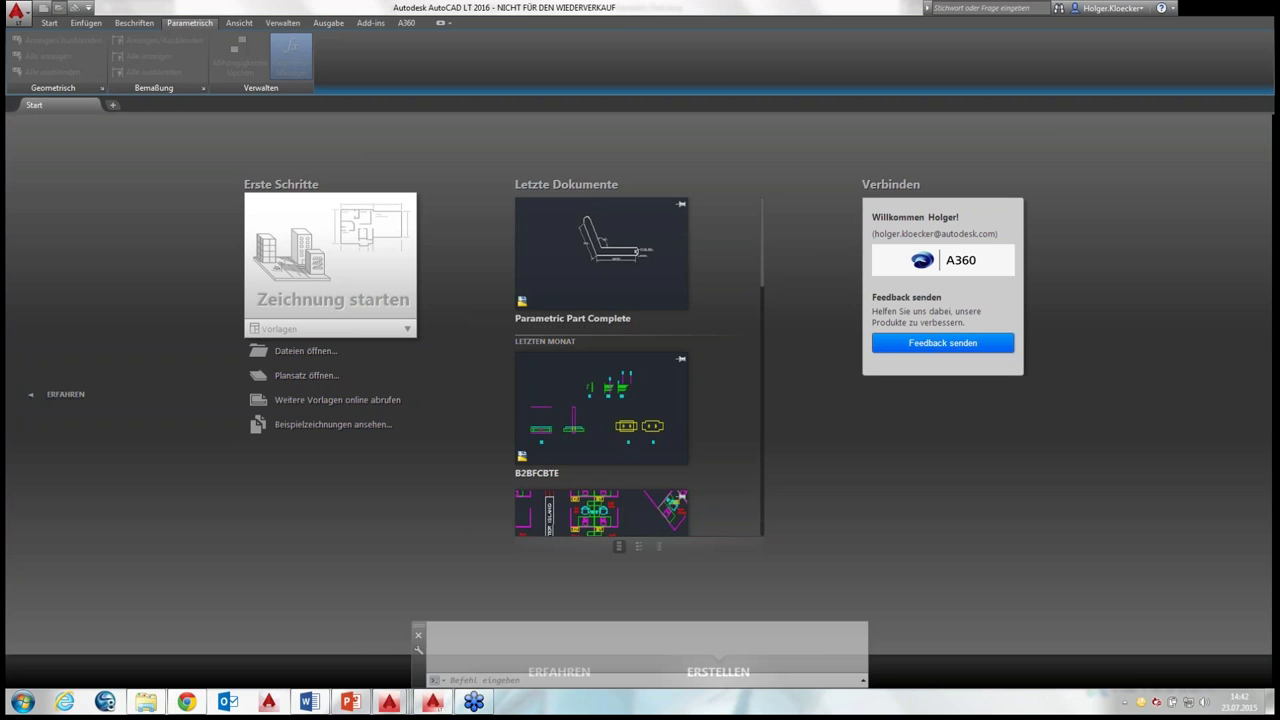
pyautogui.click(645, 248)
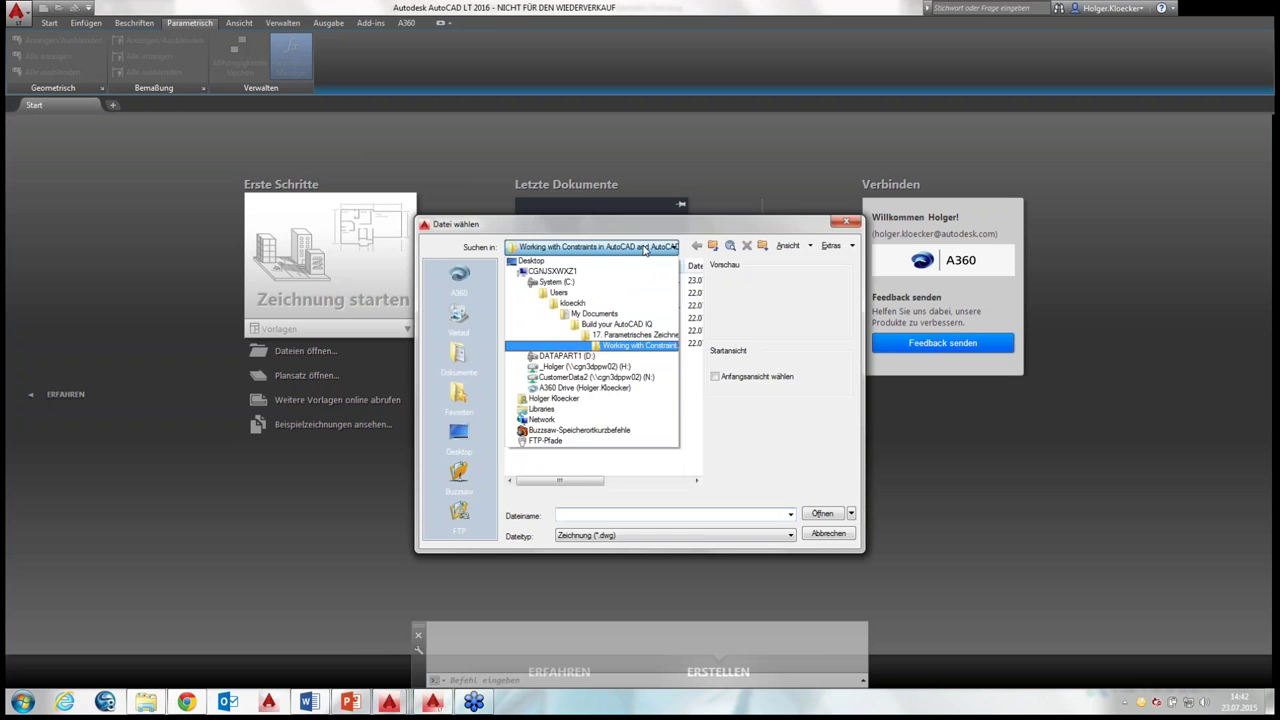
pyautogui.click(622, 345)
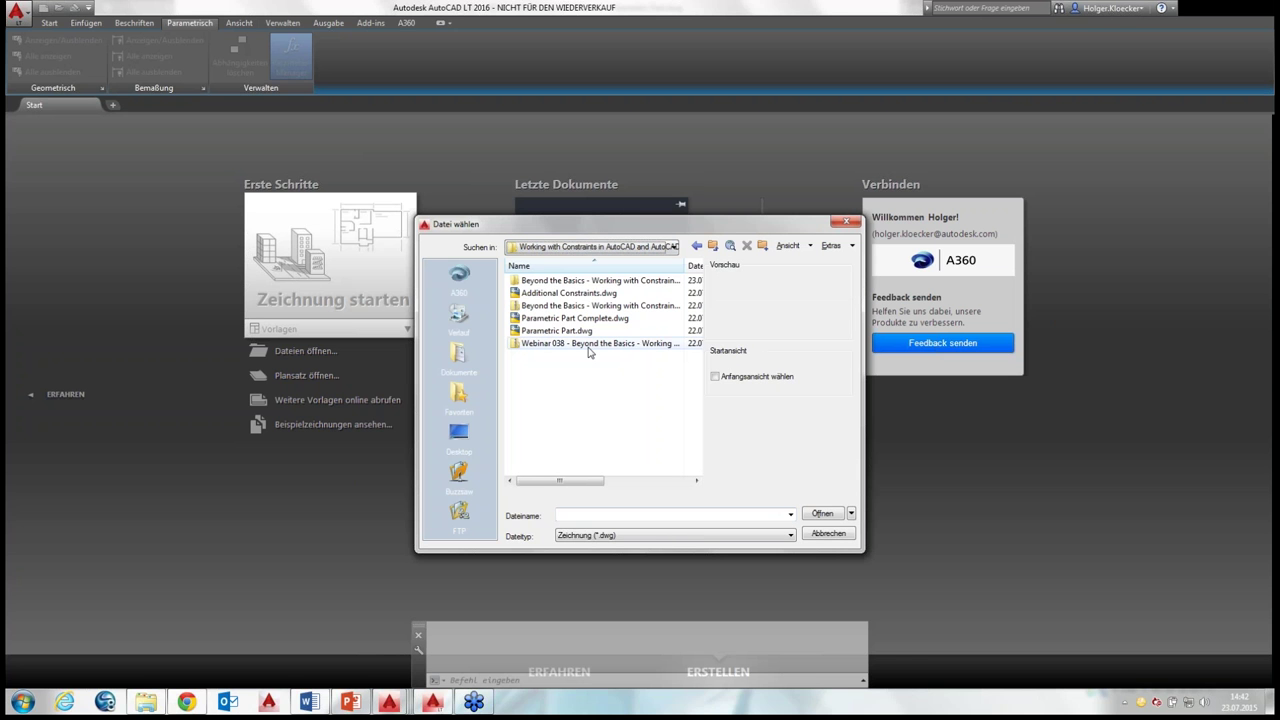
pyautogui.click(575, 318)
pyautogui.click(822, 513)
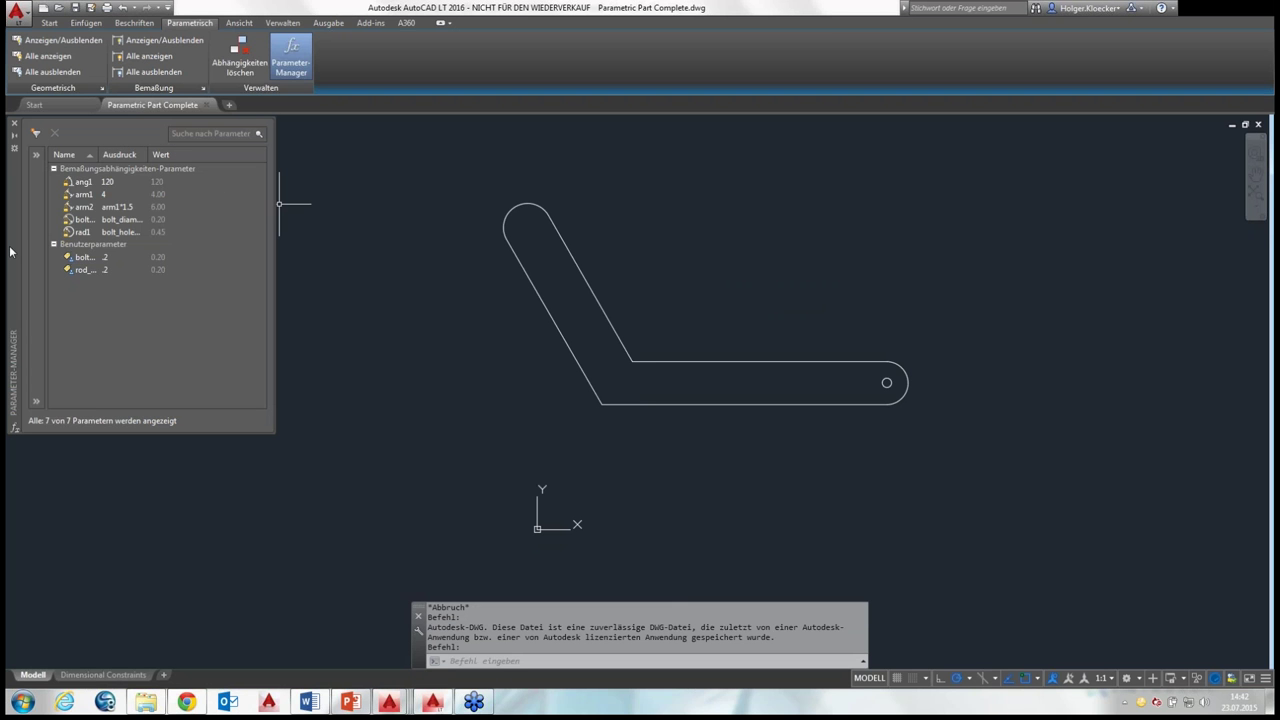
# Float the Parameters Manager palette, then turn it off with the Parameter-Manager ribbon button
pyautogui.moveTo(12, 250)
pyautogui.mouseDown()
pyautogui.moveTo(99, 327)
pyautogui.moveTo(88, 310)
pyautogui.mouseUp()
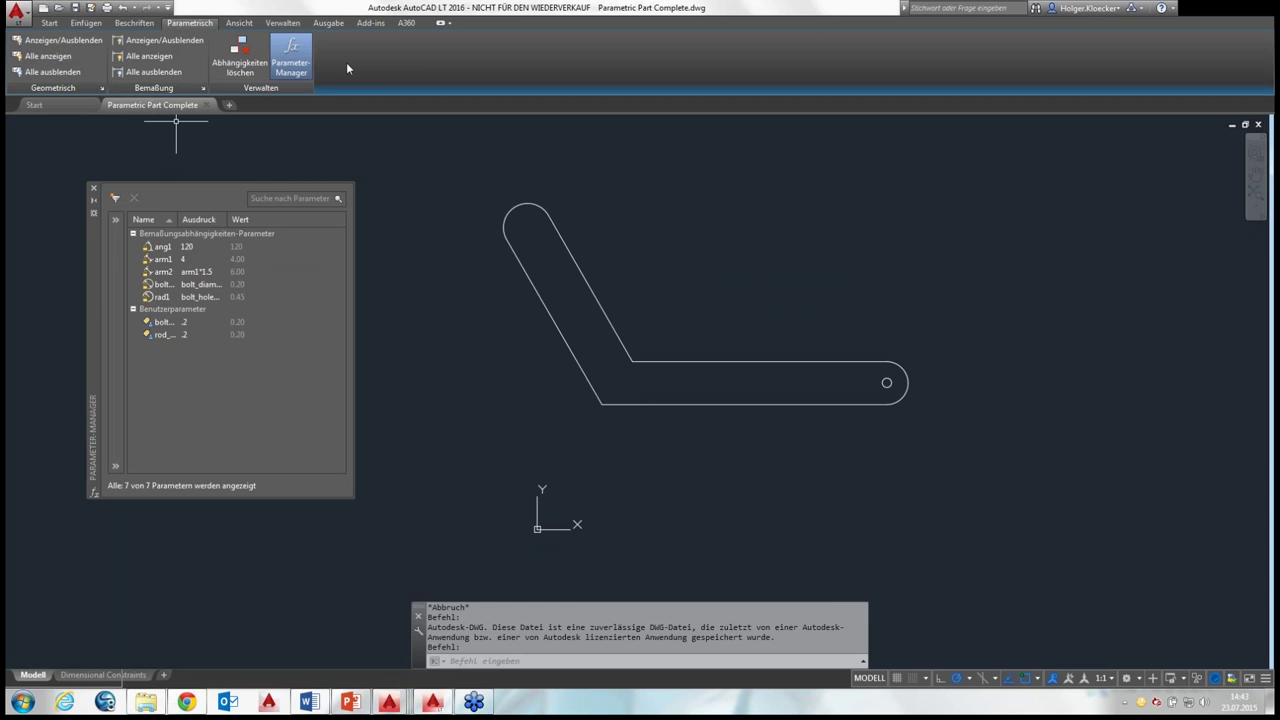
pyautogui.click(291, 58)
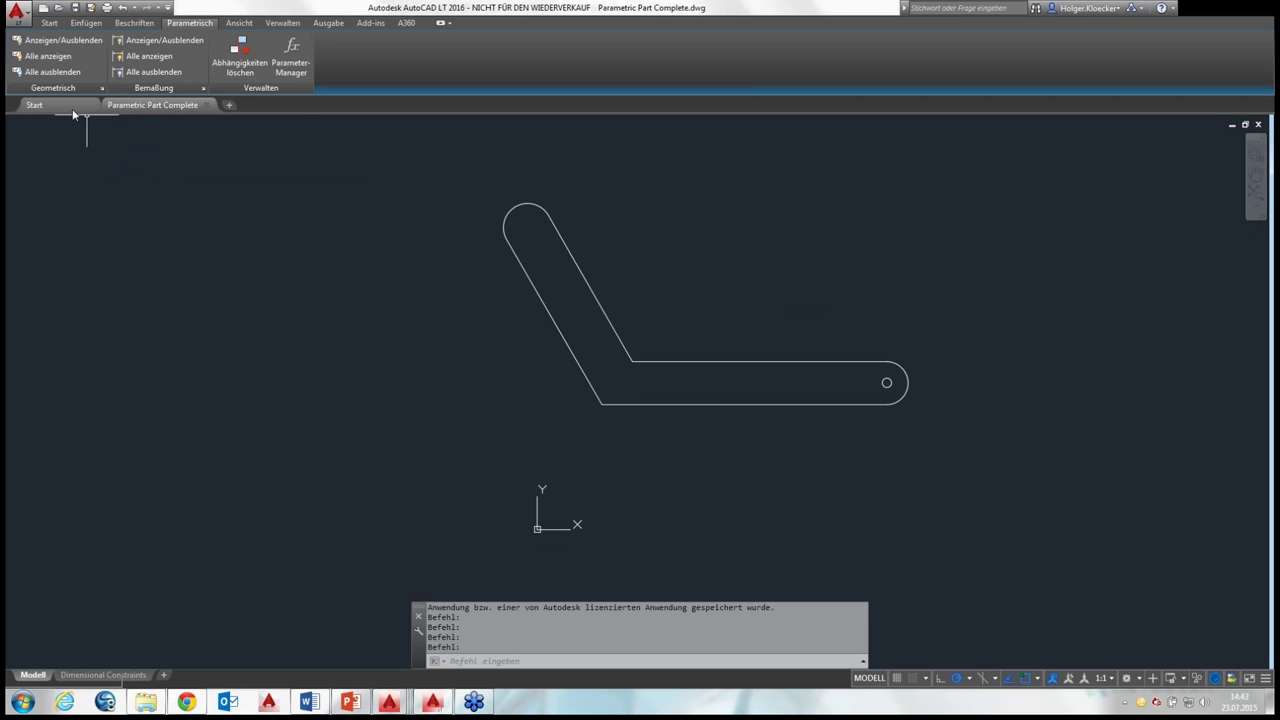
# Show all geometric and dimensional constraints on the bracket, briefly hiding and re-showing the dimensional ones
pyautogui.click(72, 46)
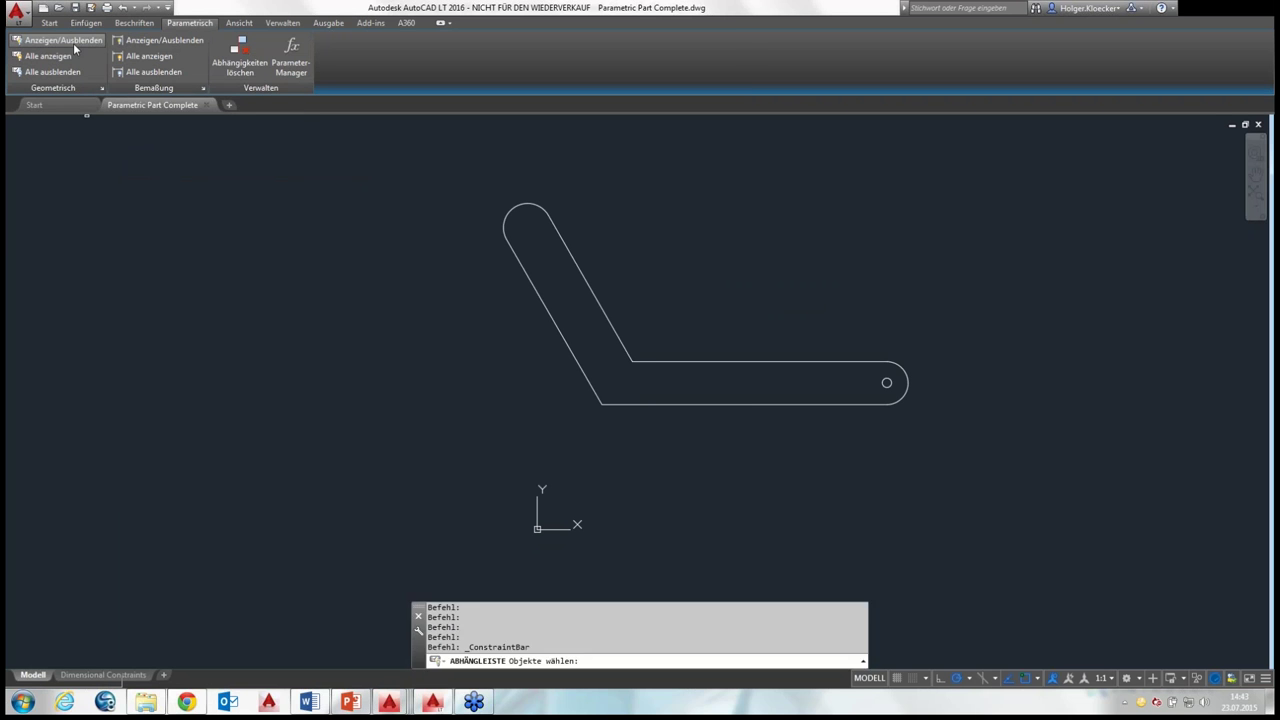
pyautogui.click(140, 42)
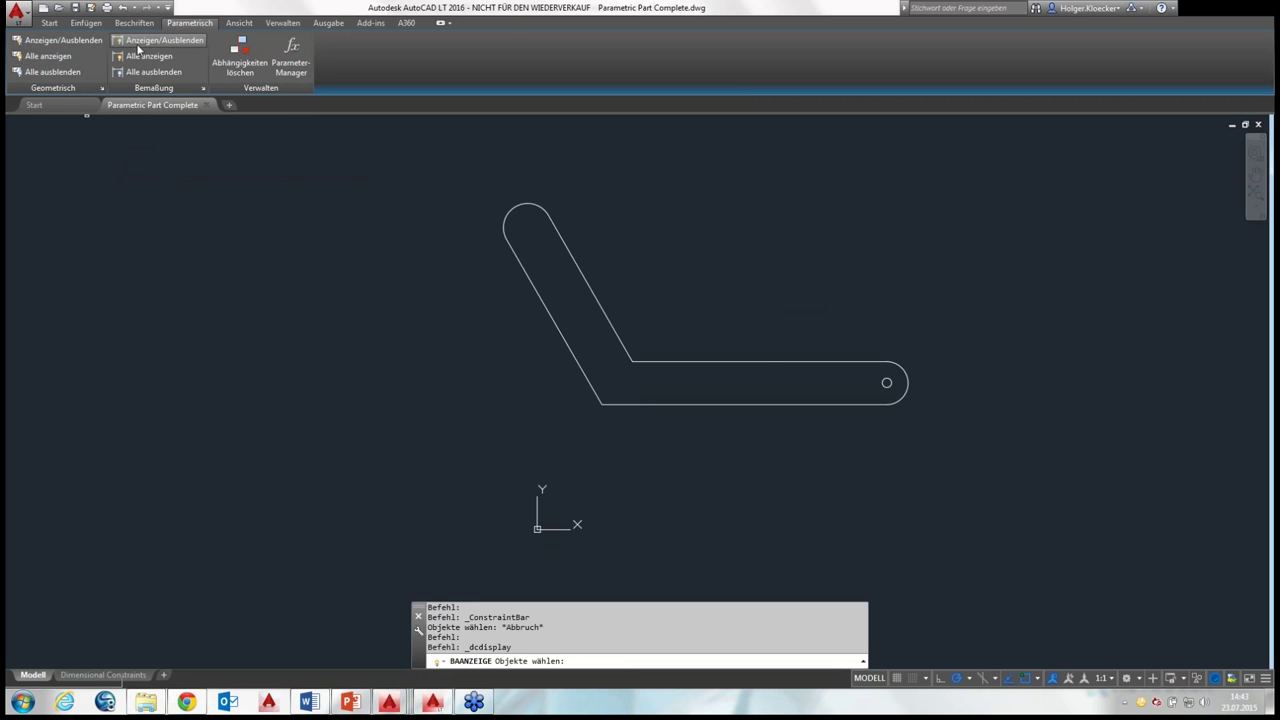
pyautogui.click(48, 56)
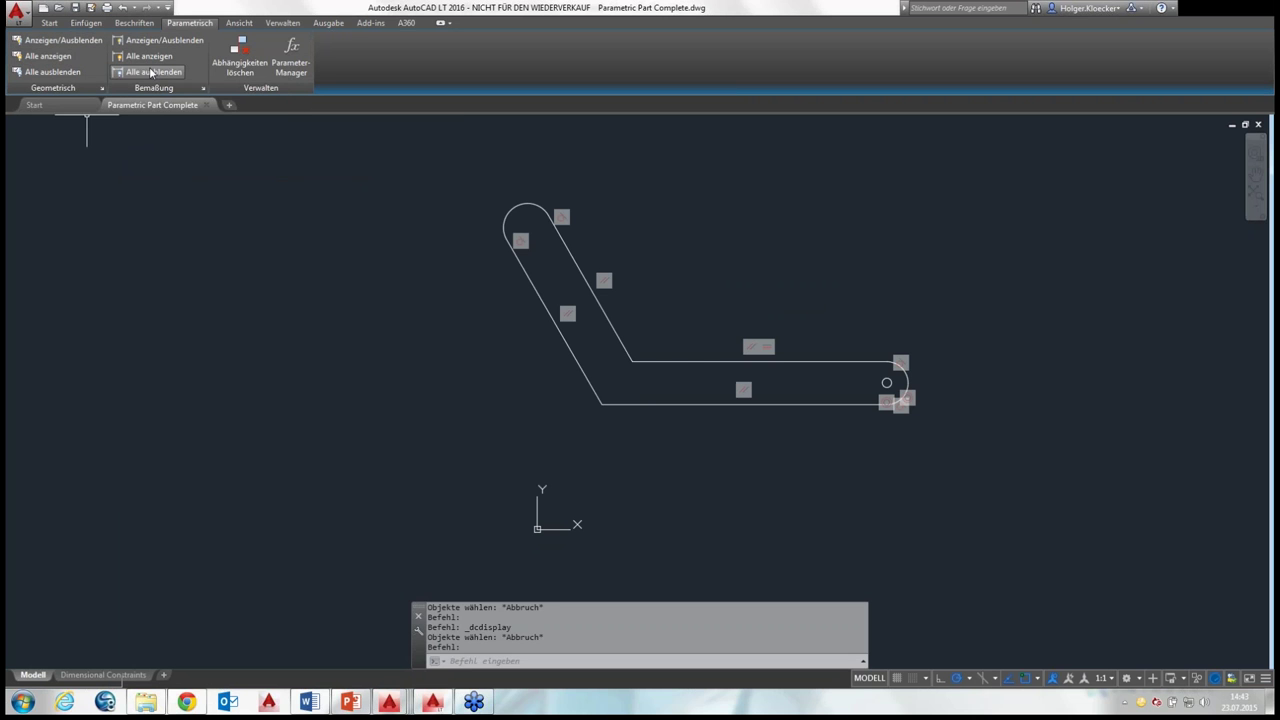
pyautogui.click(149, 56)
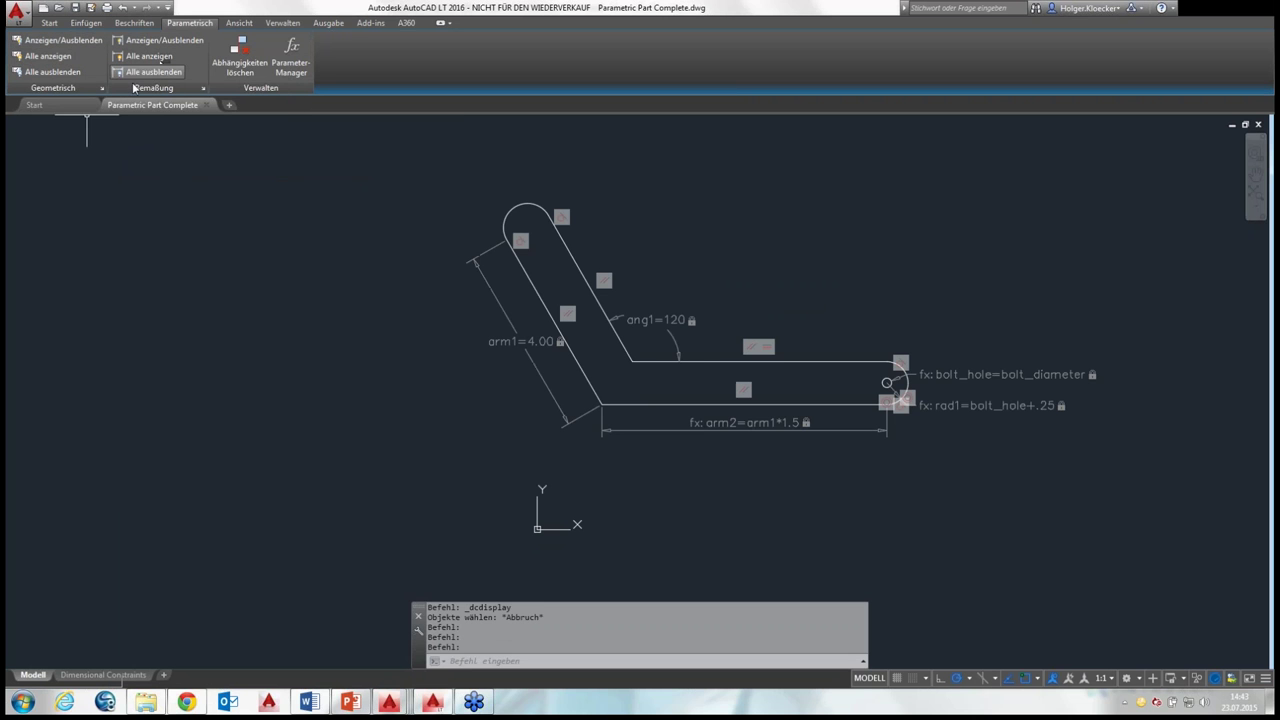
pyautogui.click(52, 58)
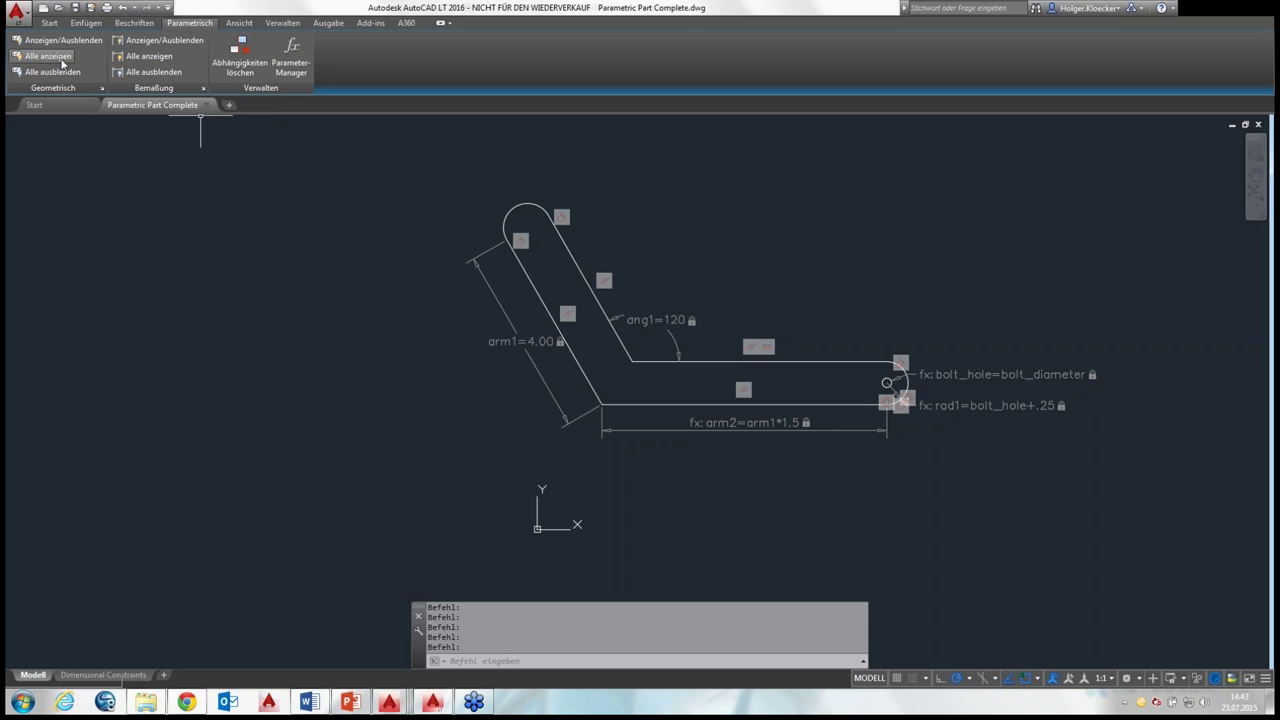
pyautogui.click(140, 74)
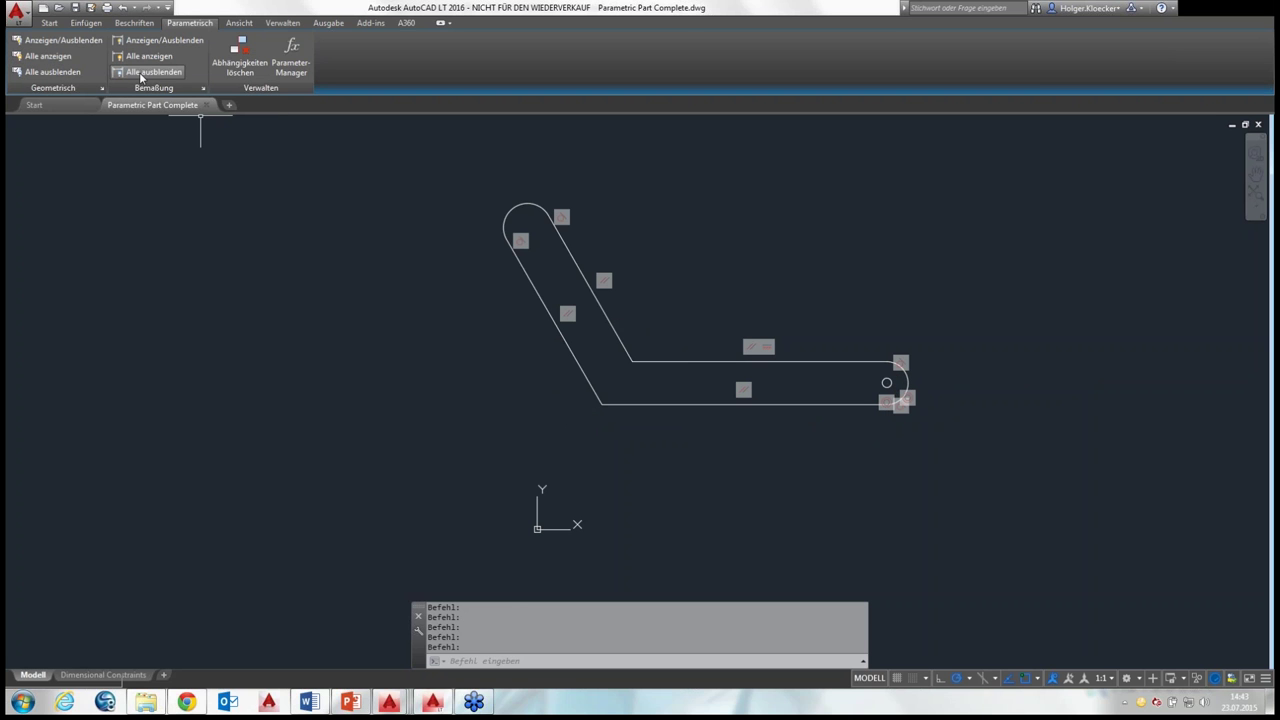
pyautogui.click(146, 57)
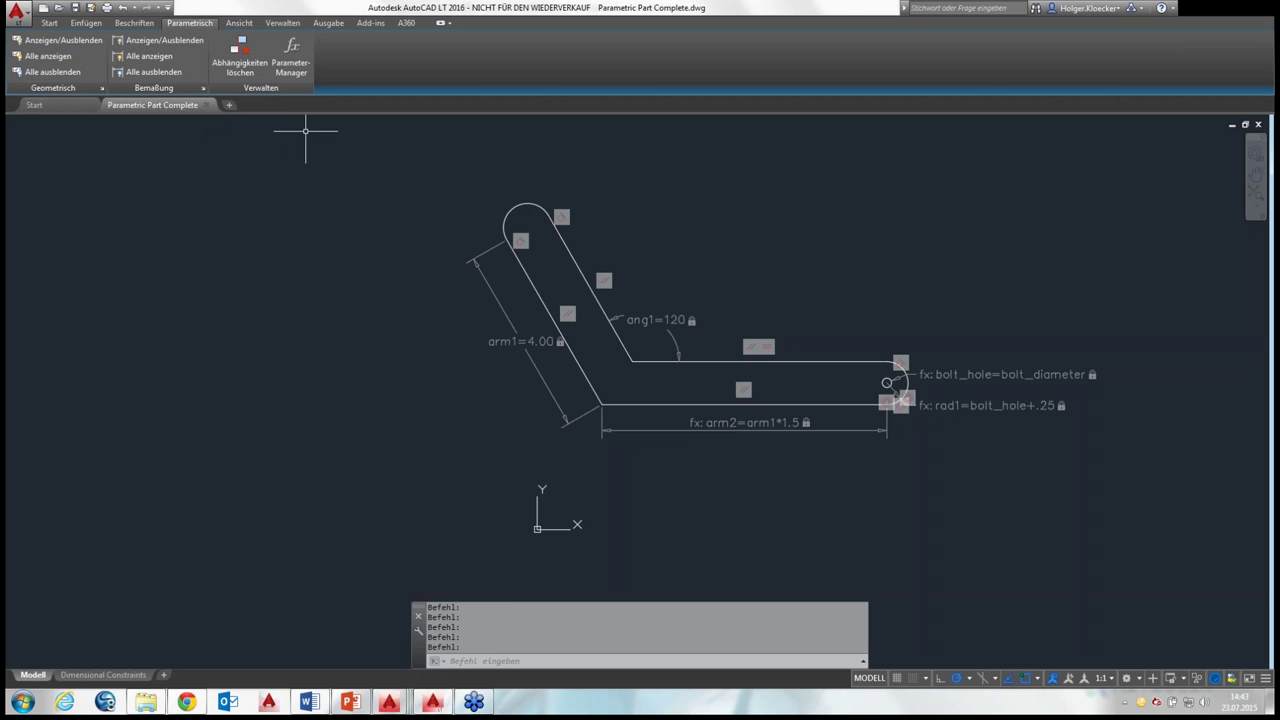
# Pan the bracket to the left and bring up the Parameters Manager with its named parameters
pyautogui.moveTo(703, 191); pyautogui.dragTo(511, 202, button='middle')
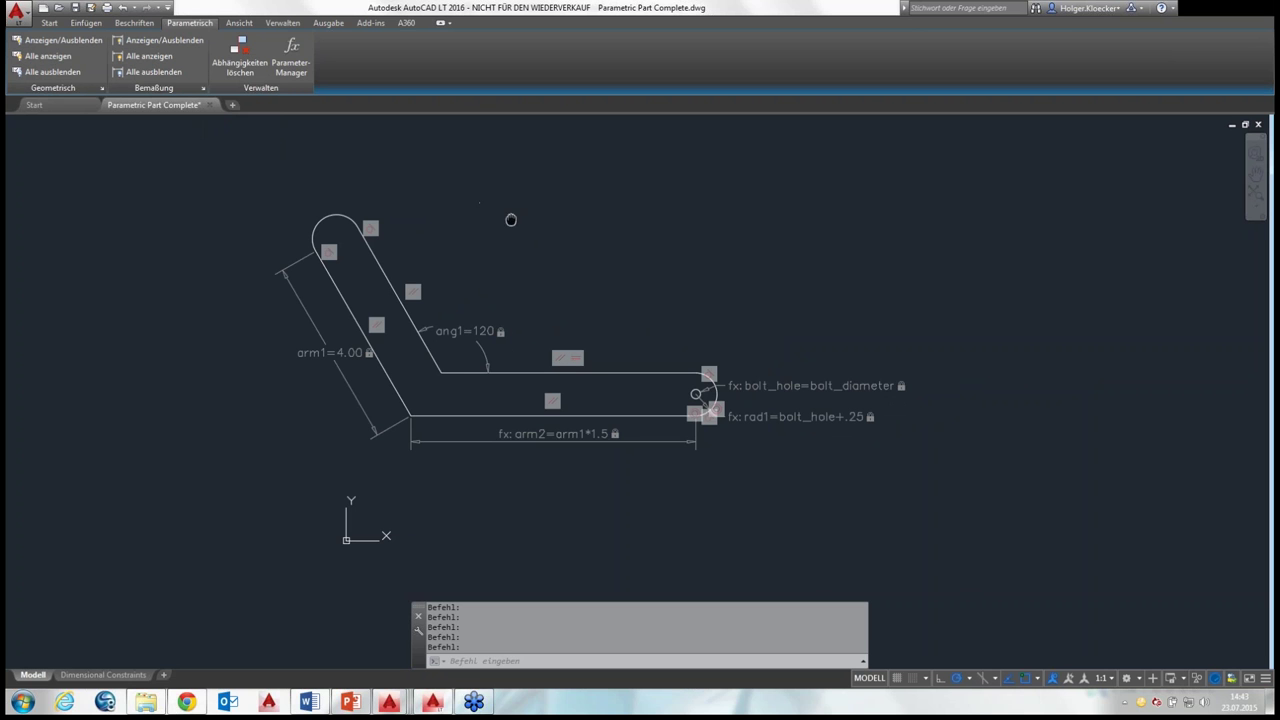
pyautogui.moveTo(509, 217); pyautogui.dragTo(551, 200, button='middle')
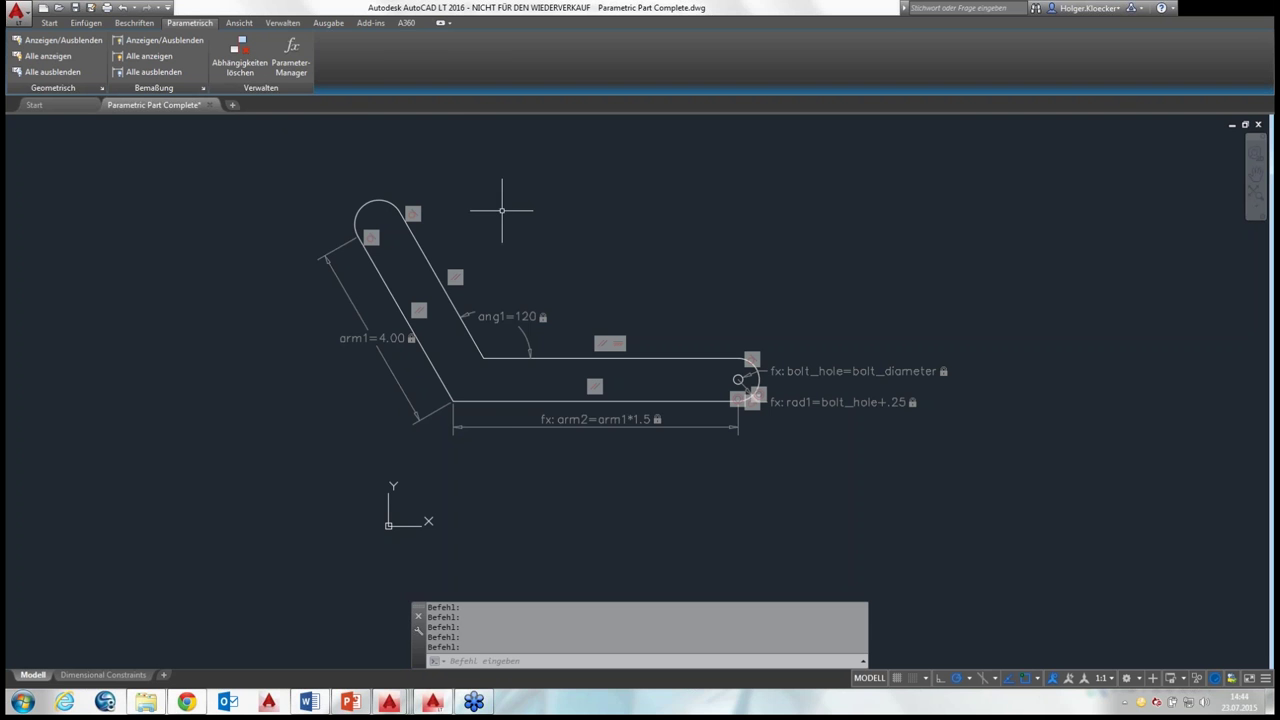
pyautogui.moveTo(506, 206); pyautogui.dragTo(415, 215, button='middle')
pyautogui.click(291, 58)
# Change ang1 to 150 and arm1 to 3 so arm2 becomes 4.50, then close the Parameters Manager
pyautogui.moveTo(462, 280); pyautogui.dragTo(643, 258, button='middle')
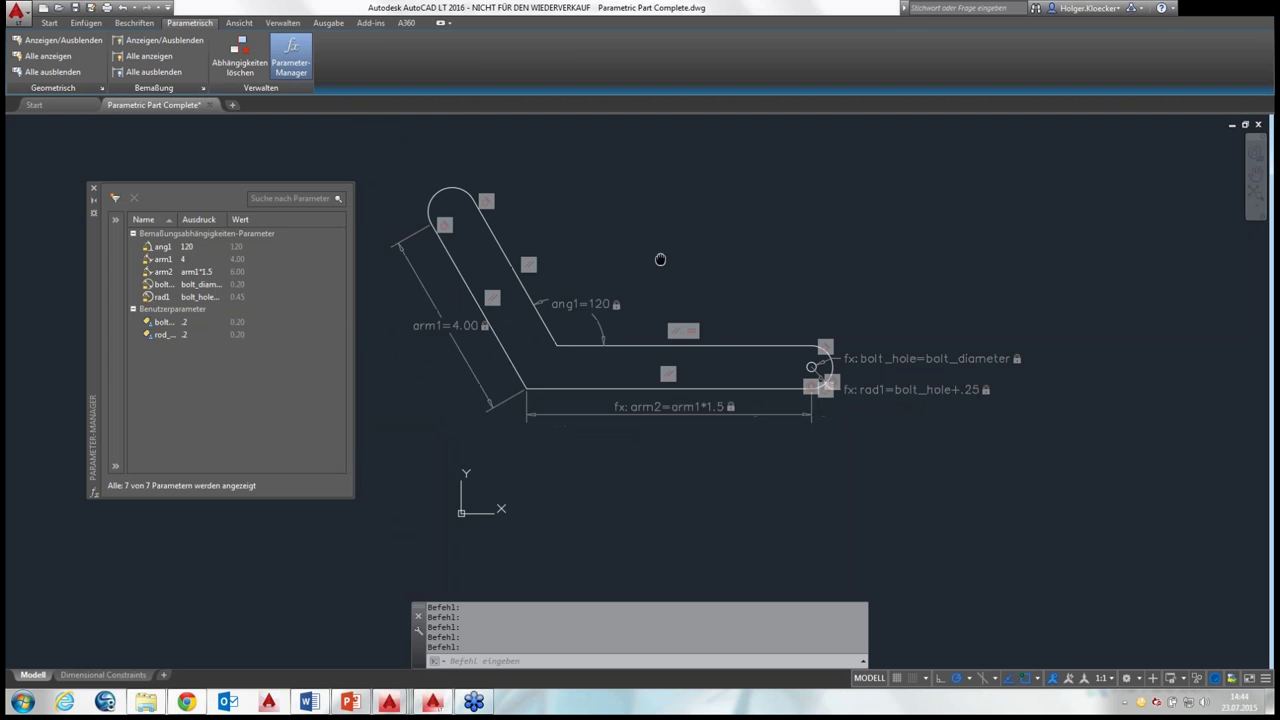
pyautogui.doubleClick(188, 248)
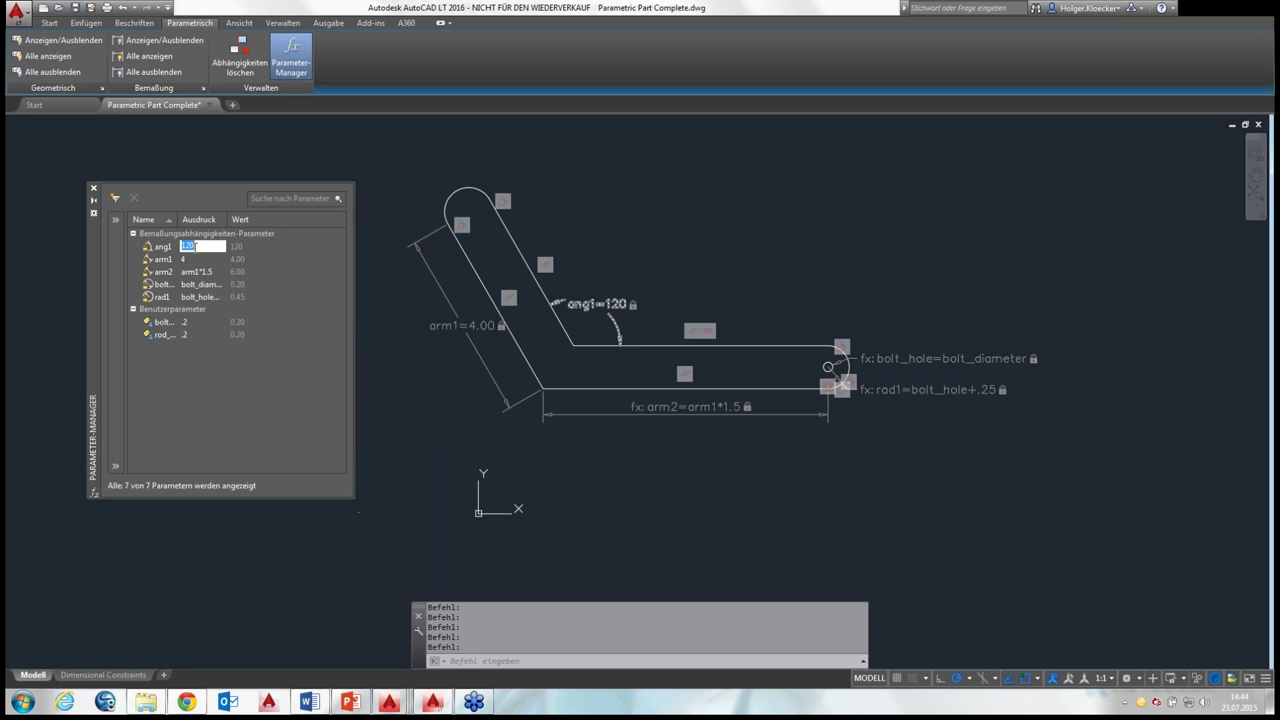
pyautogui.write('1')
pyautogui.press('Return')
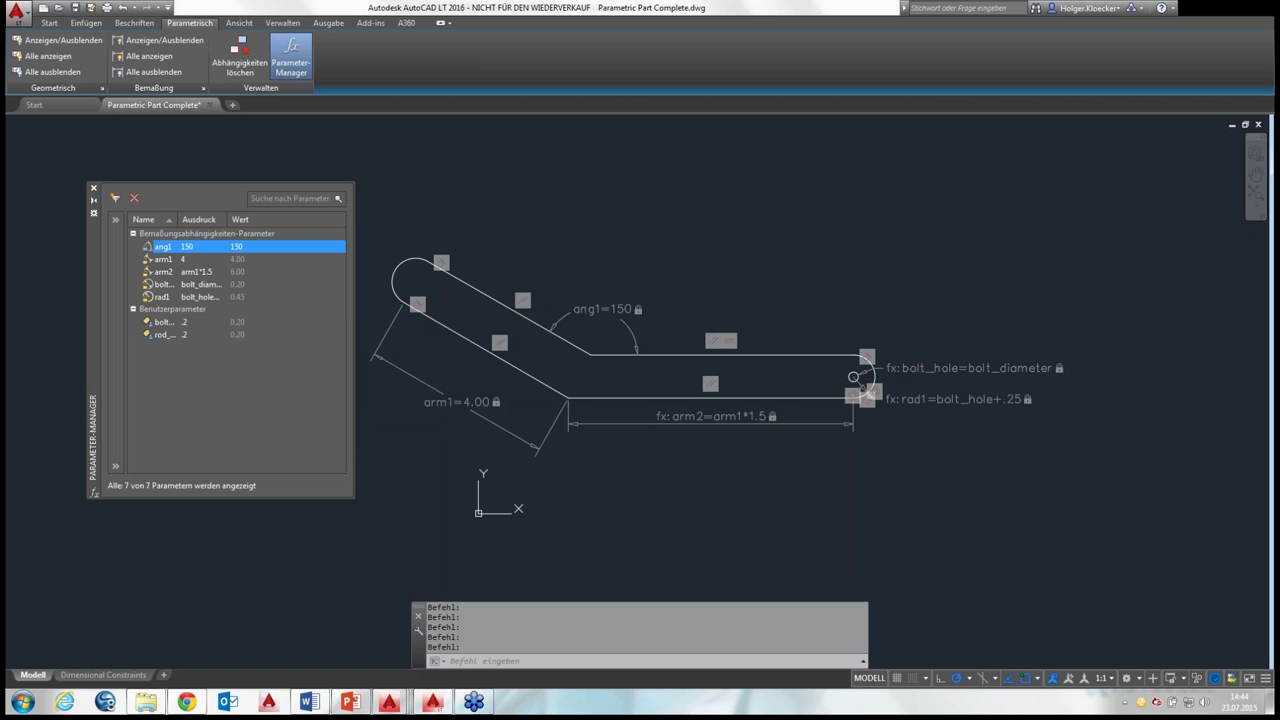
pyautogui.doubleClick(201, 259)
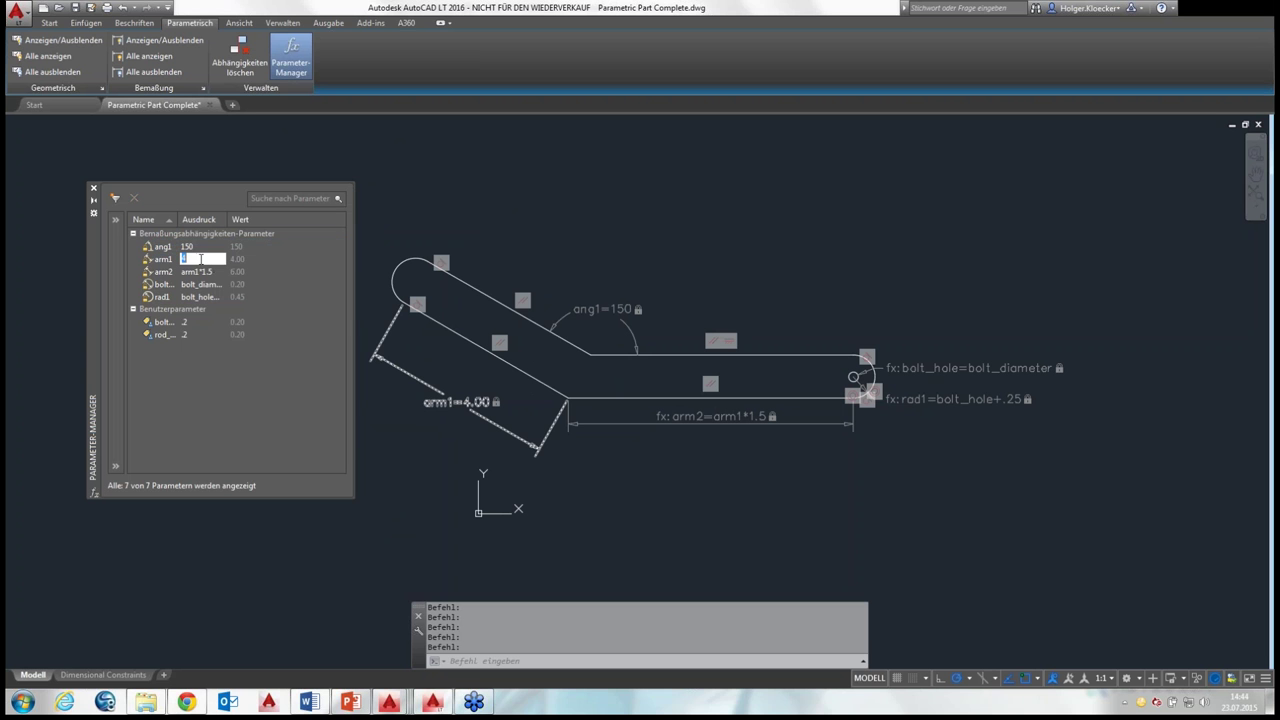
pyautogui.write('3')
pyautogui.press('Return')
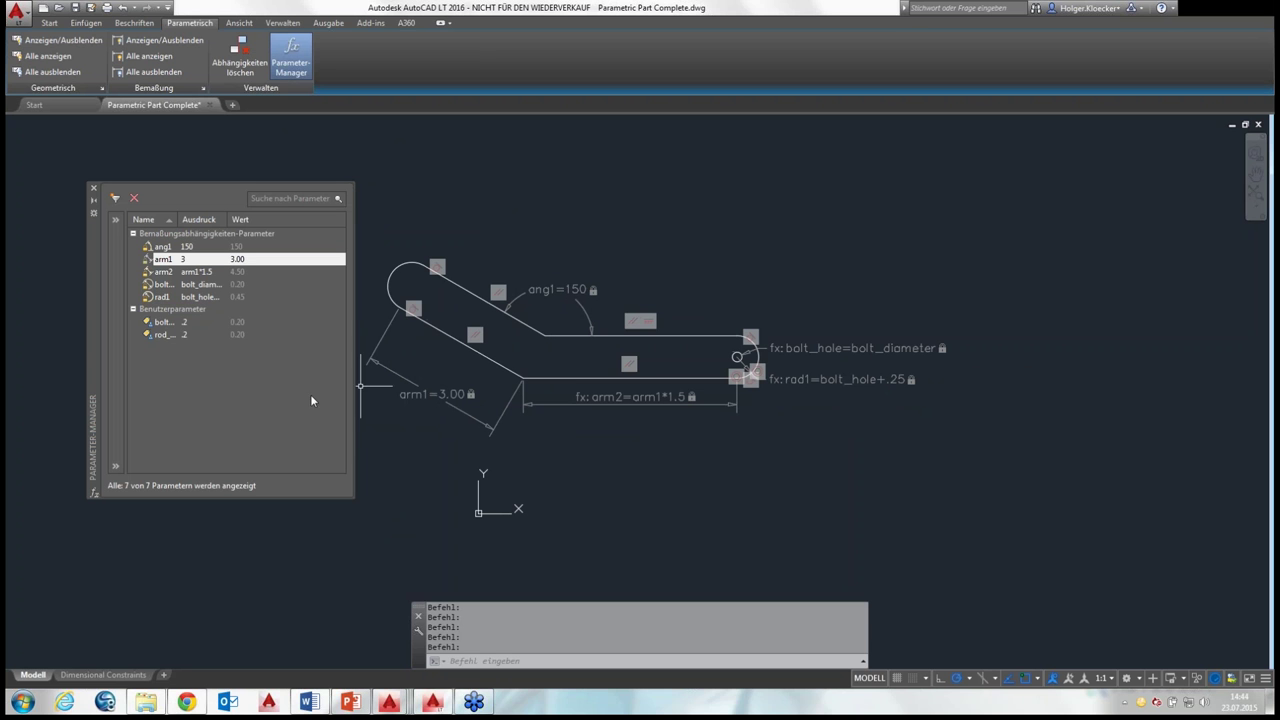
pyautogui.press('Escape')
pyautogui.click(93, 190)
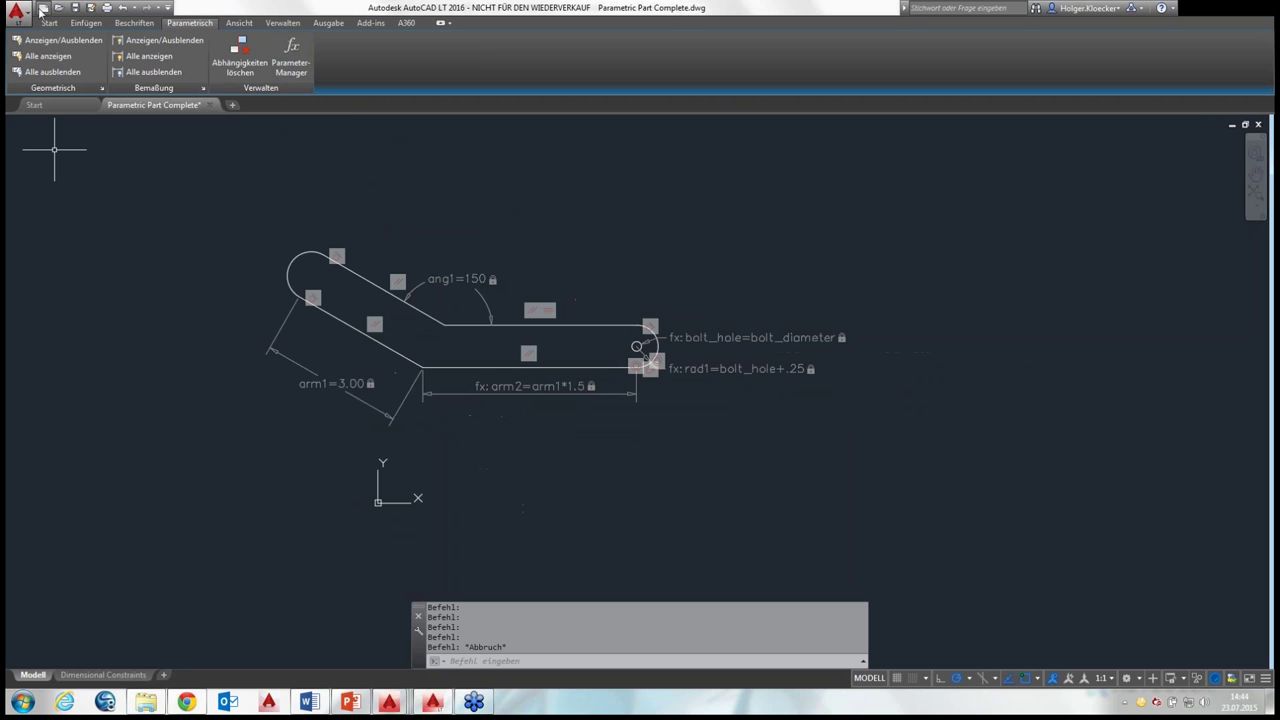
# Hide all dimensional and geometric constraints, then select the bracket to check them
pyautogui.click(135, 73)
pyautogui.click(50, 72)
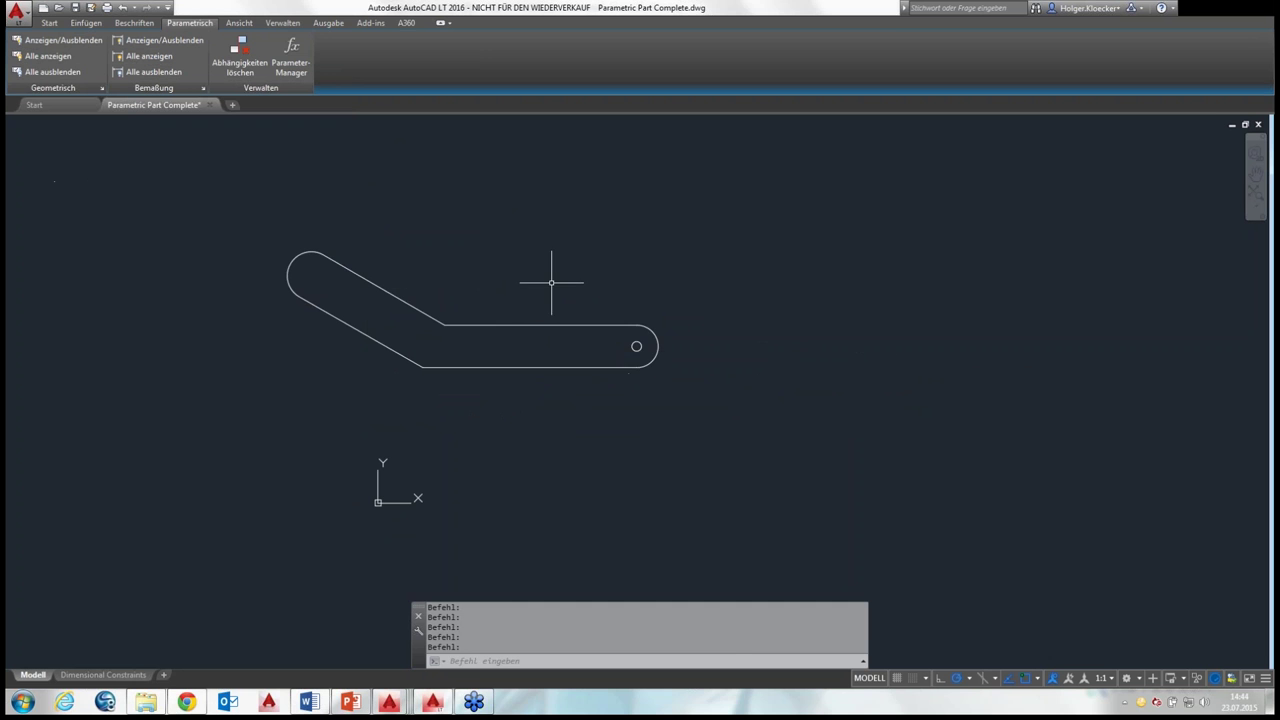
pyautogui.click(551, 325)
pyautogui.click(544, 314)
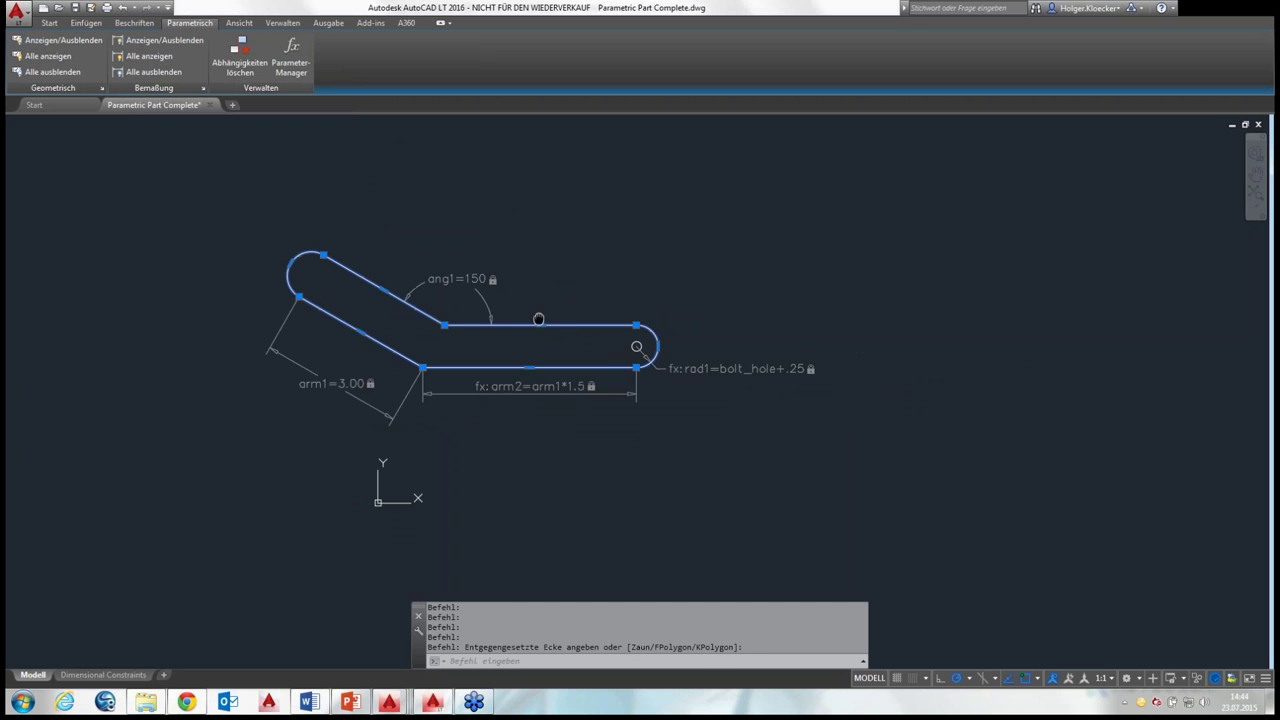
# In Constraint Settings, stop showing hidden dimensional constraints on selection, then verify by reselecting the bracket
pyautogui.click(102, 88)
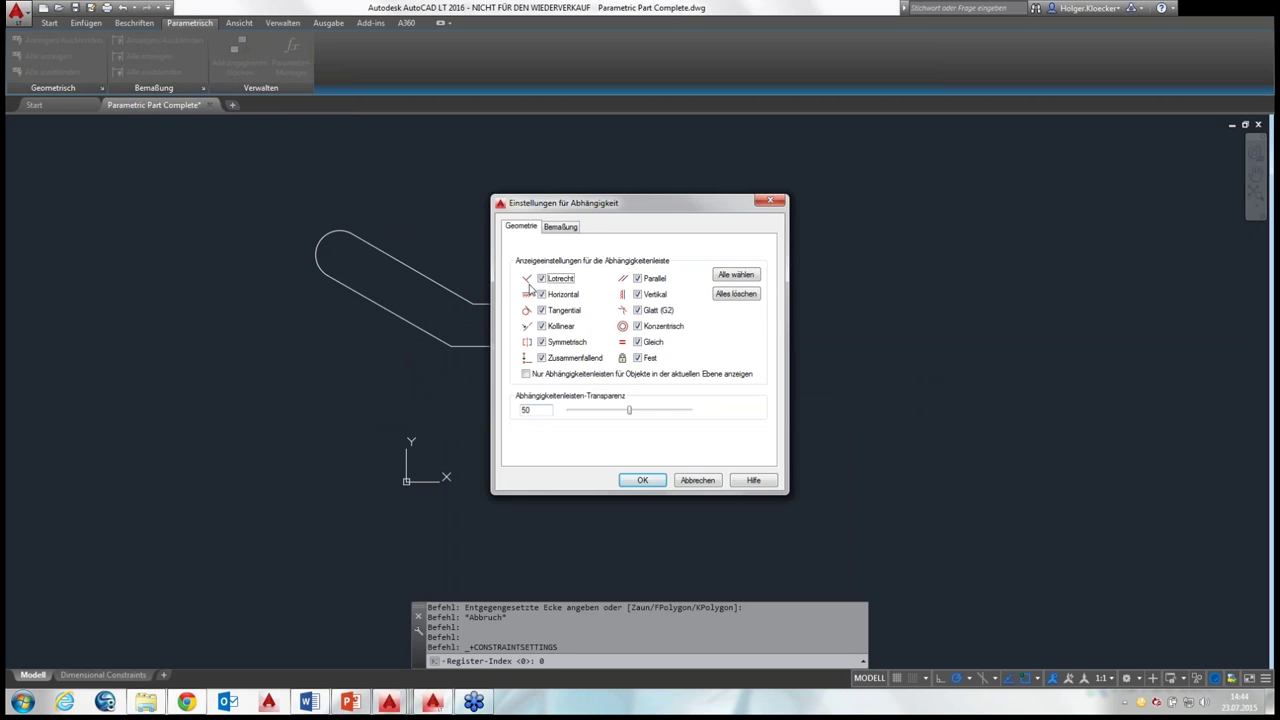
pyautogui.click(560, 227)
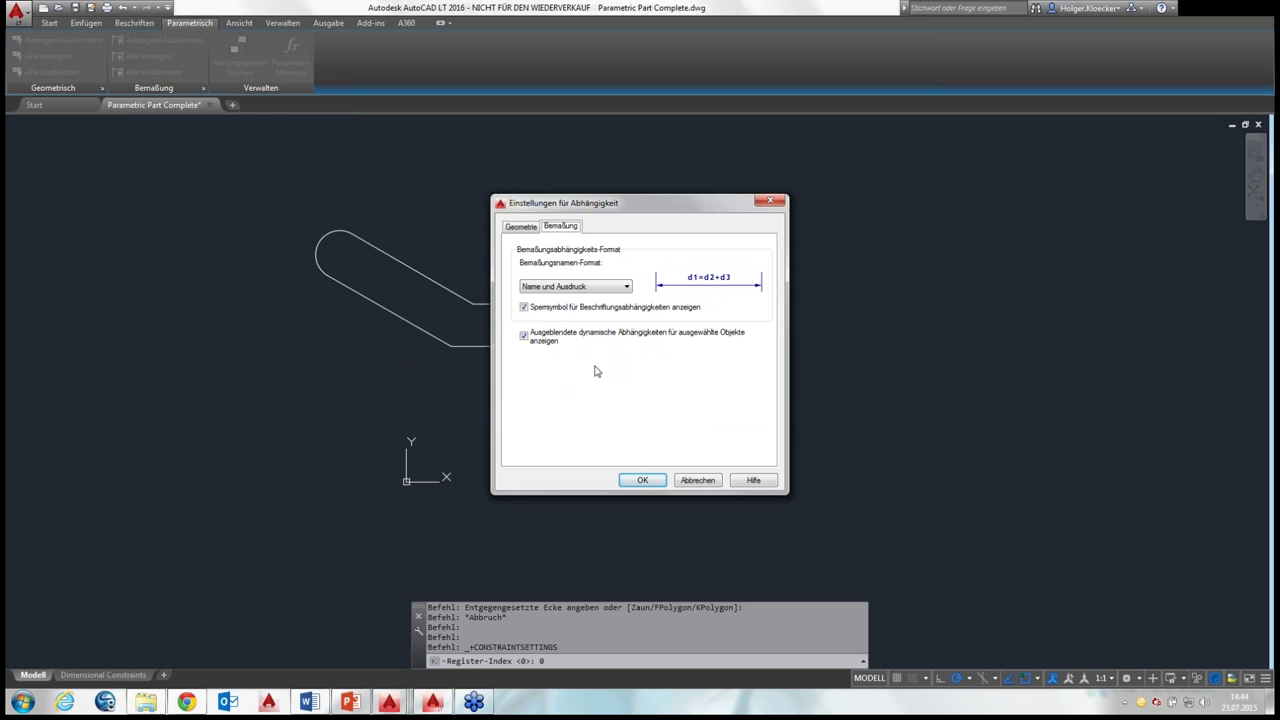
pyautogui.click(578, 340)
pyautogui.click(643, 480)
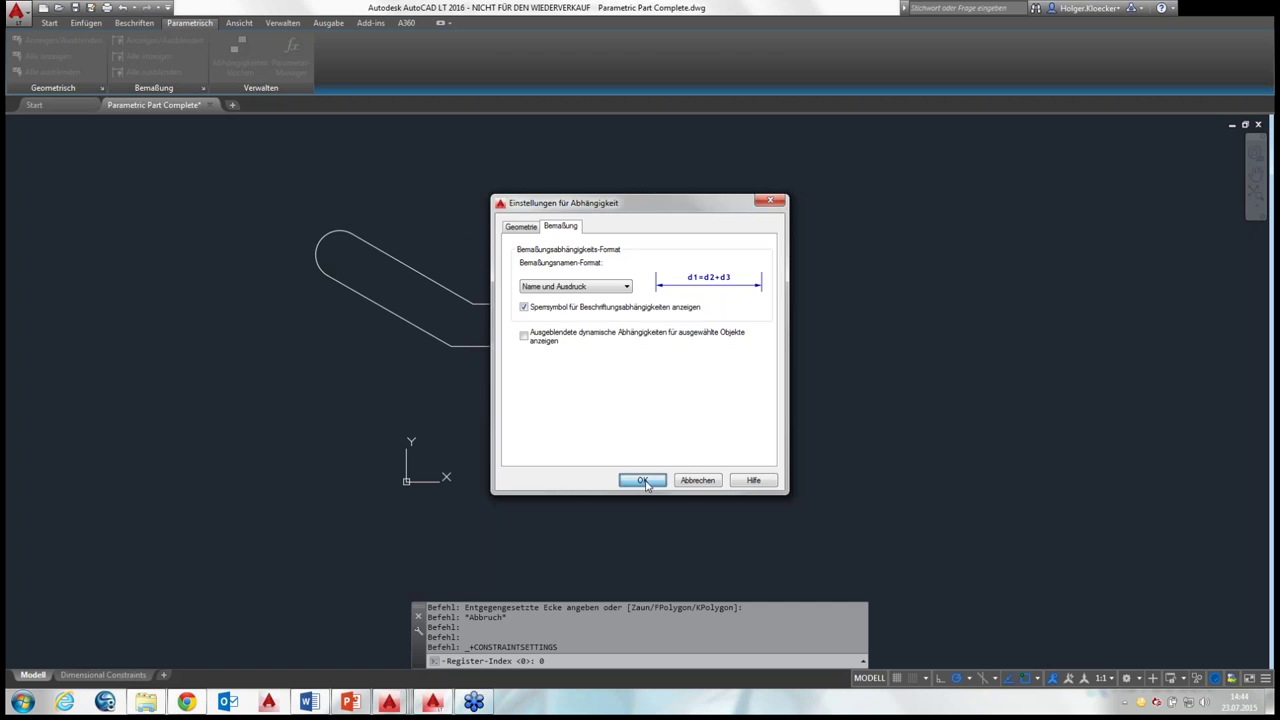
pyautogui.click(588, 347)
pyautogui.press('Escape')
pyautogui.click(531, 346)
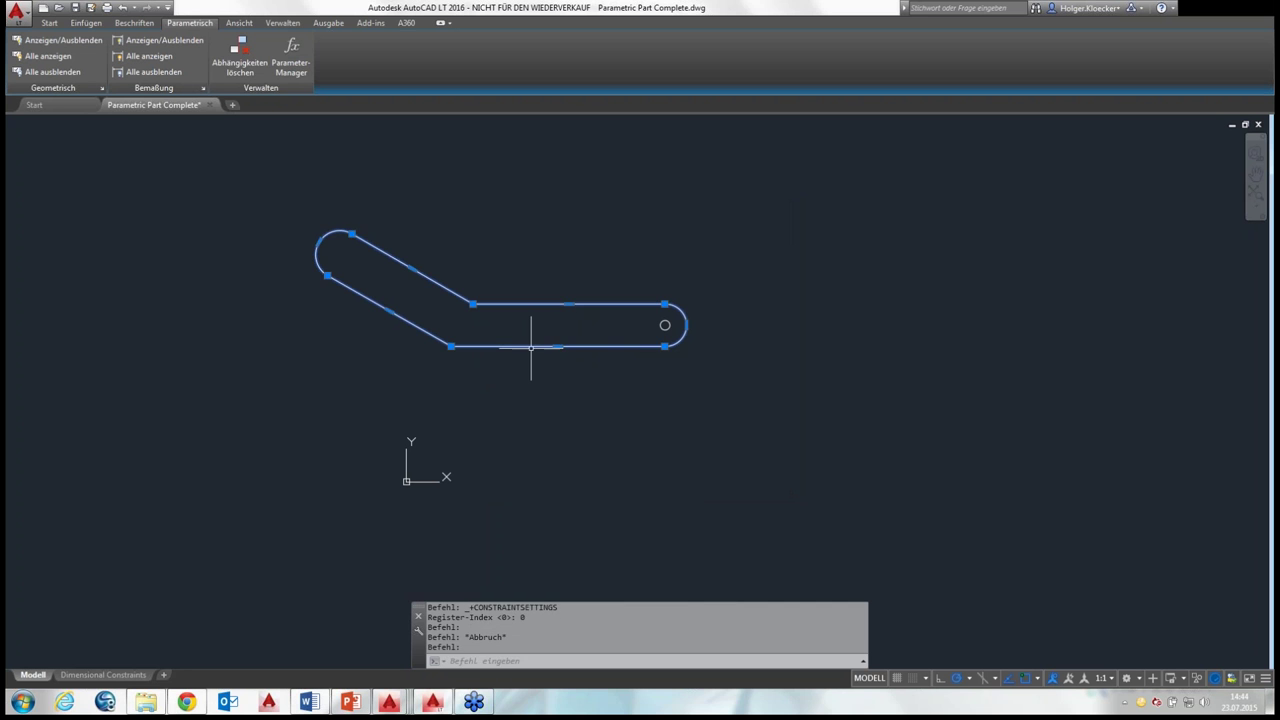
pyautogui.press('Escape')
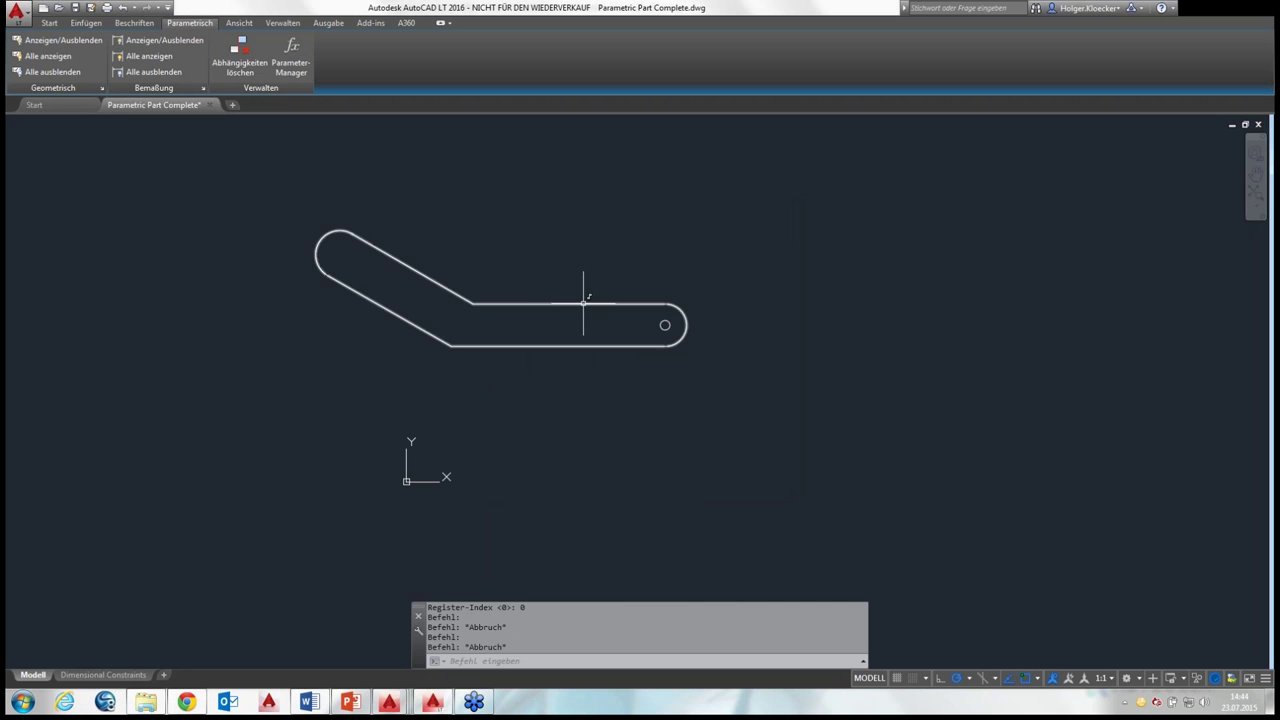
pyautogui.click(583, 303)
pyautogui.press('Escape')
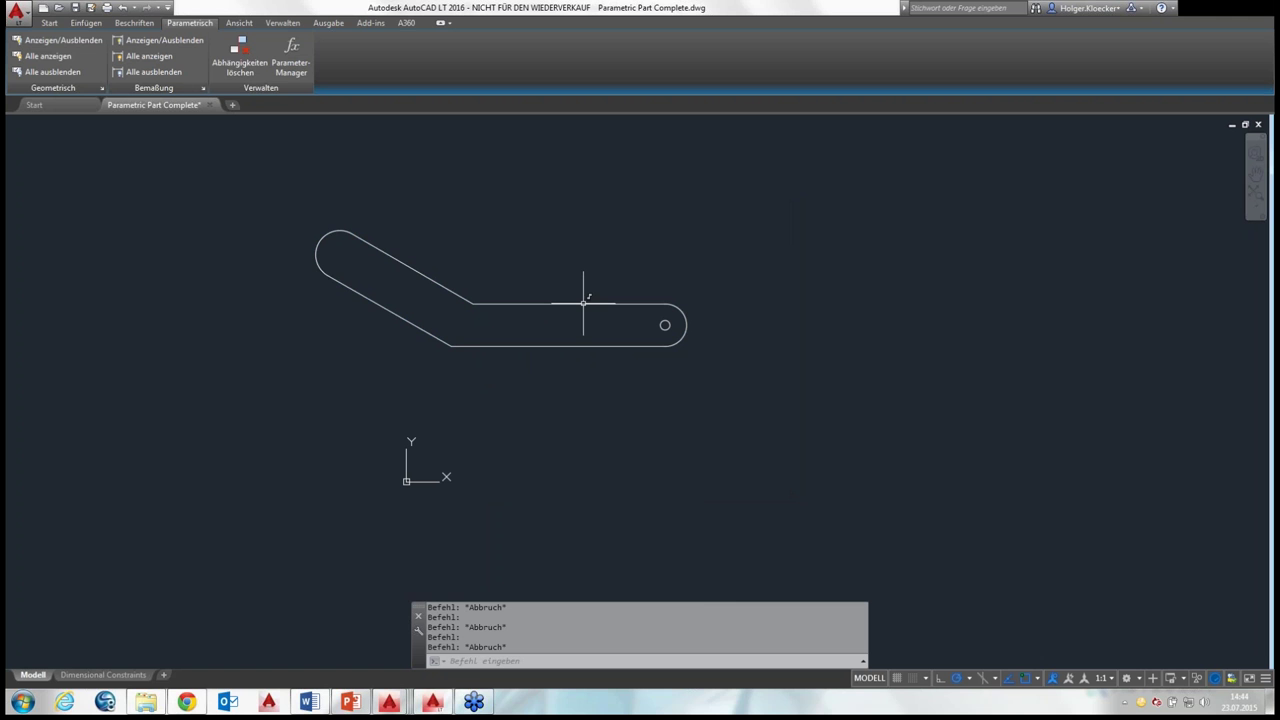
pyautogui.click(583, 303)
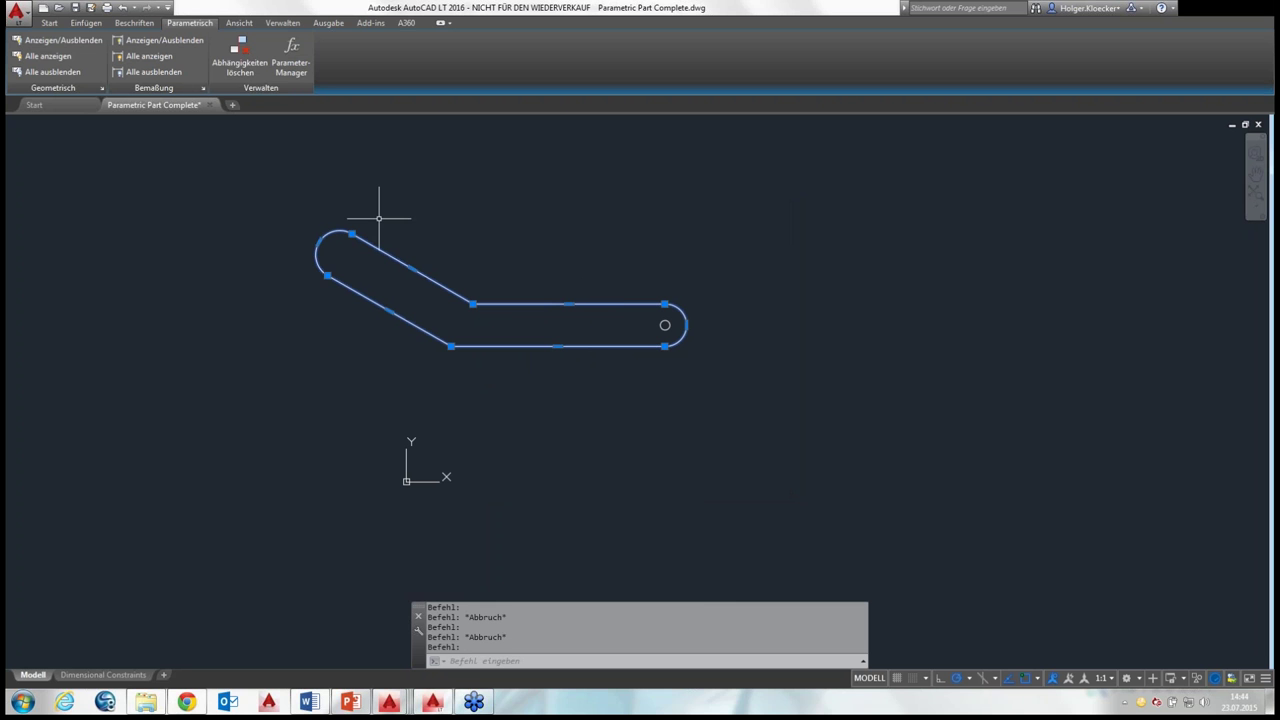
pyautogui.click(321, 240)
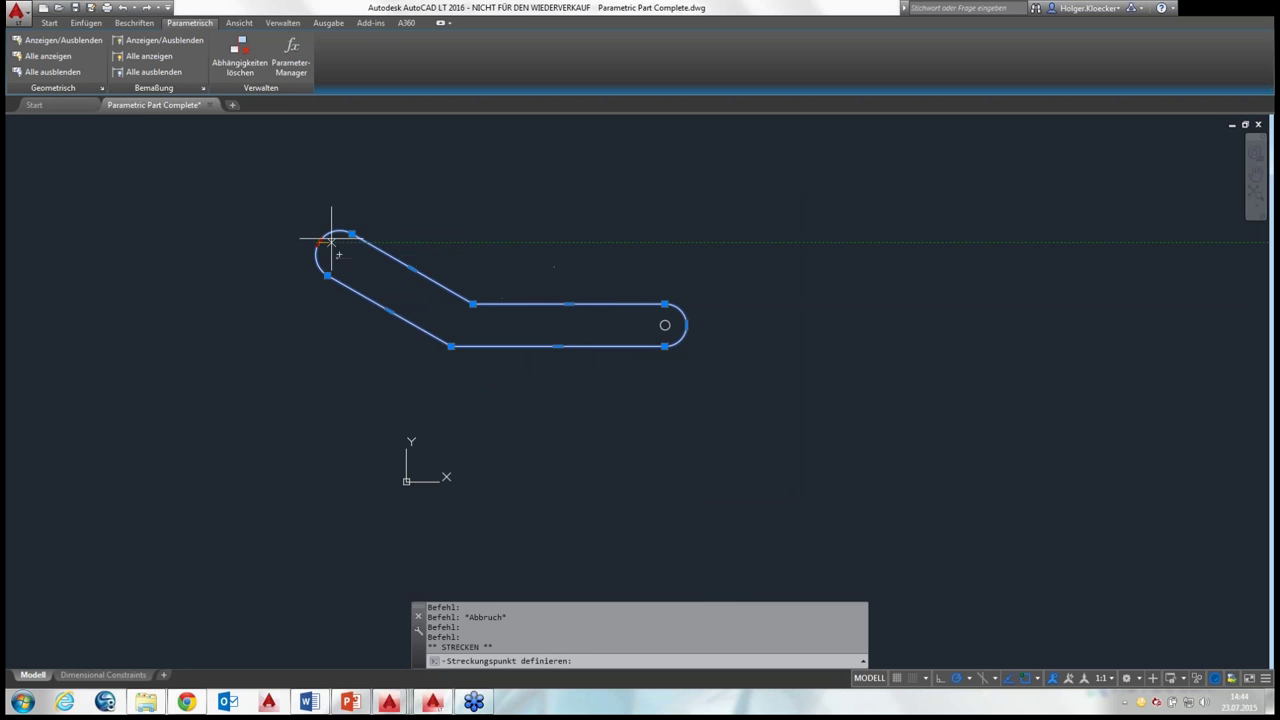
pyautogui.click(343, 245)
pyautogui.click(665, 303)
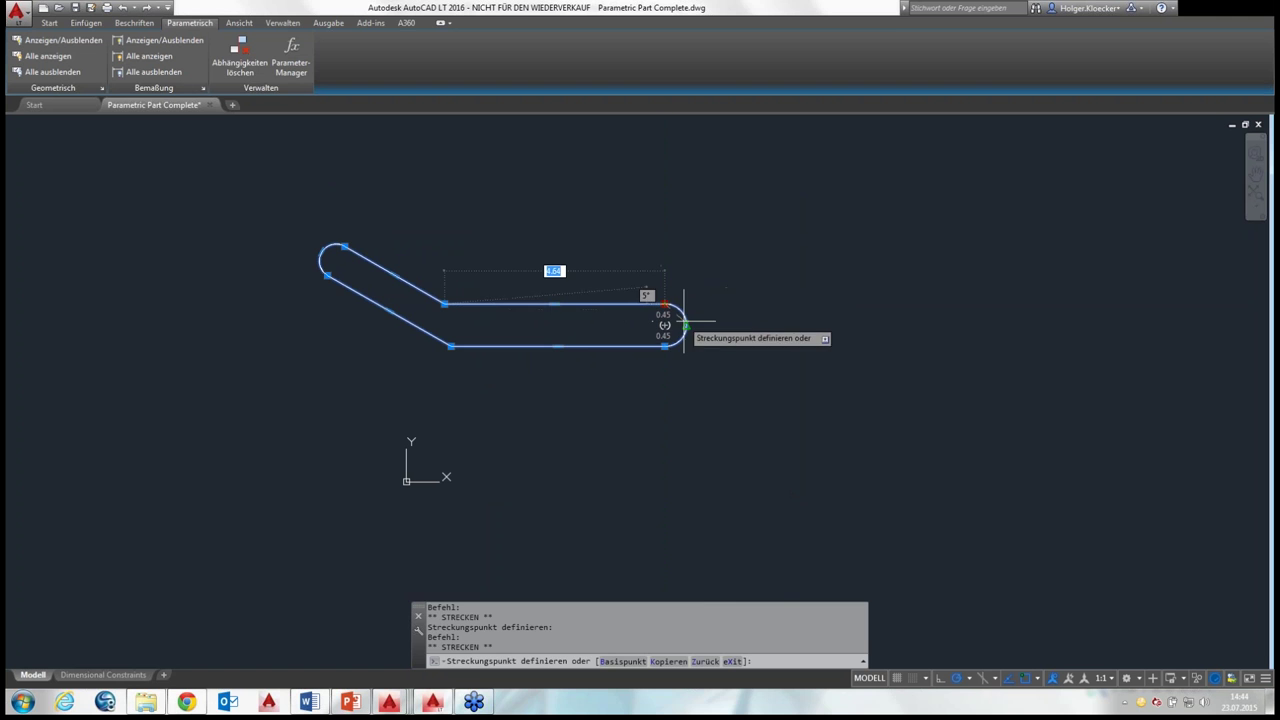
pyautogui.press('Down')
pyautogui.press('Escape')
pyautogui.click(686, 325)
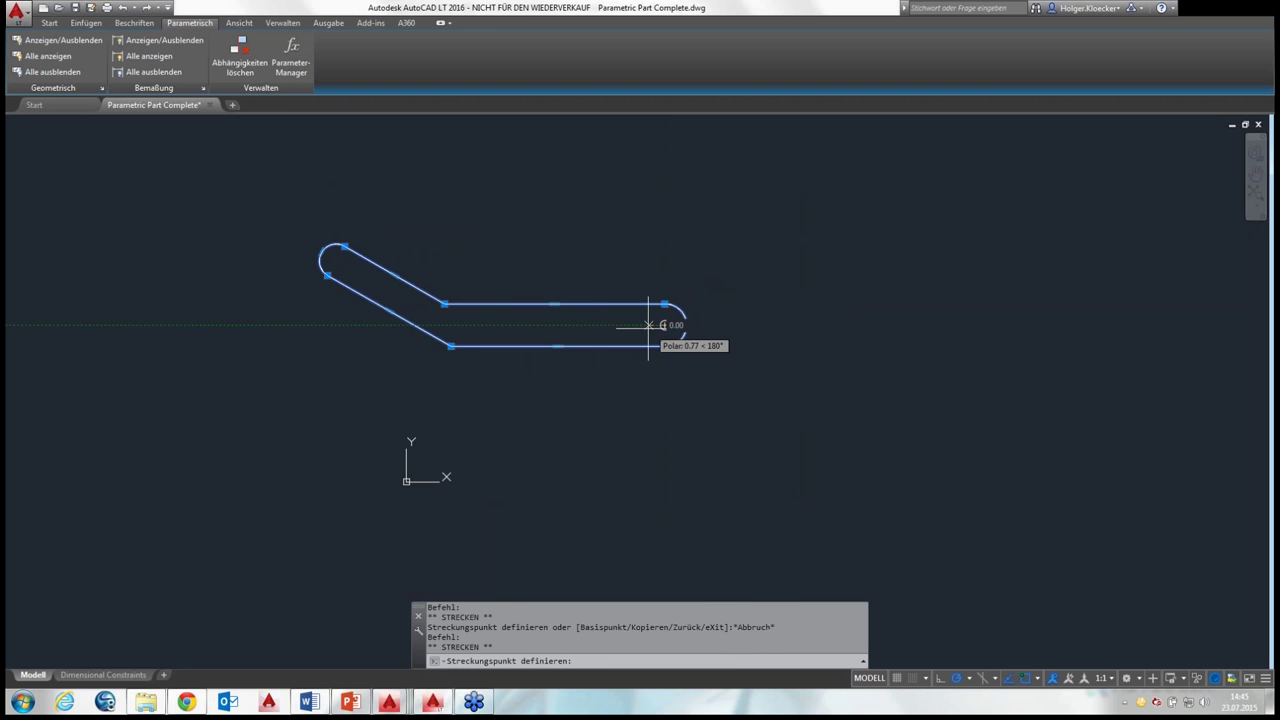
pyautogui.press('Escape')
pyautogui.press('Escape')
pyautogui.scroll(2, 660, 326)
pyautogui.moveTo(620, 329); pyautogui.dragTo(662, 338, button='middle')
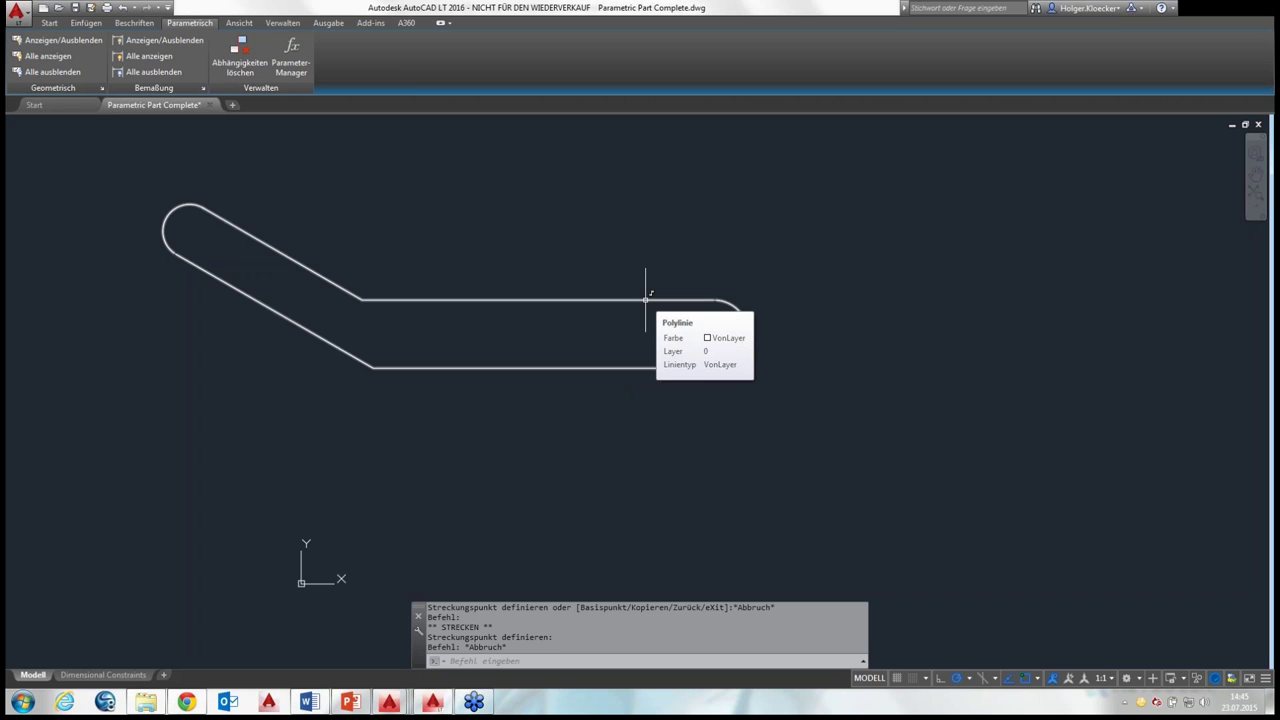
# Show all dimensional and geometric constraints, including ang1=150 and arm2=arm1*1.5, and reframe the bracket
pyautogui.click(160, 58)
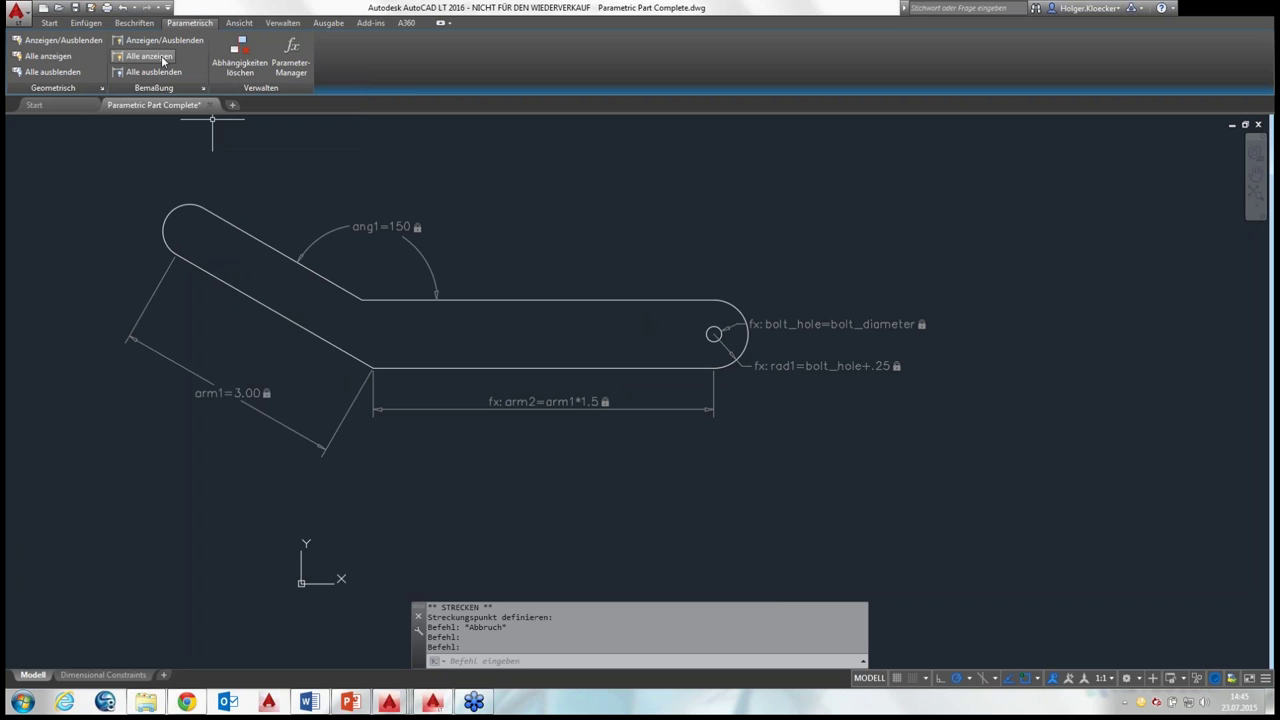
pyautogui.click(50, 60)
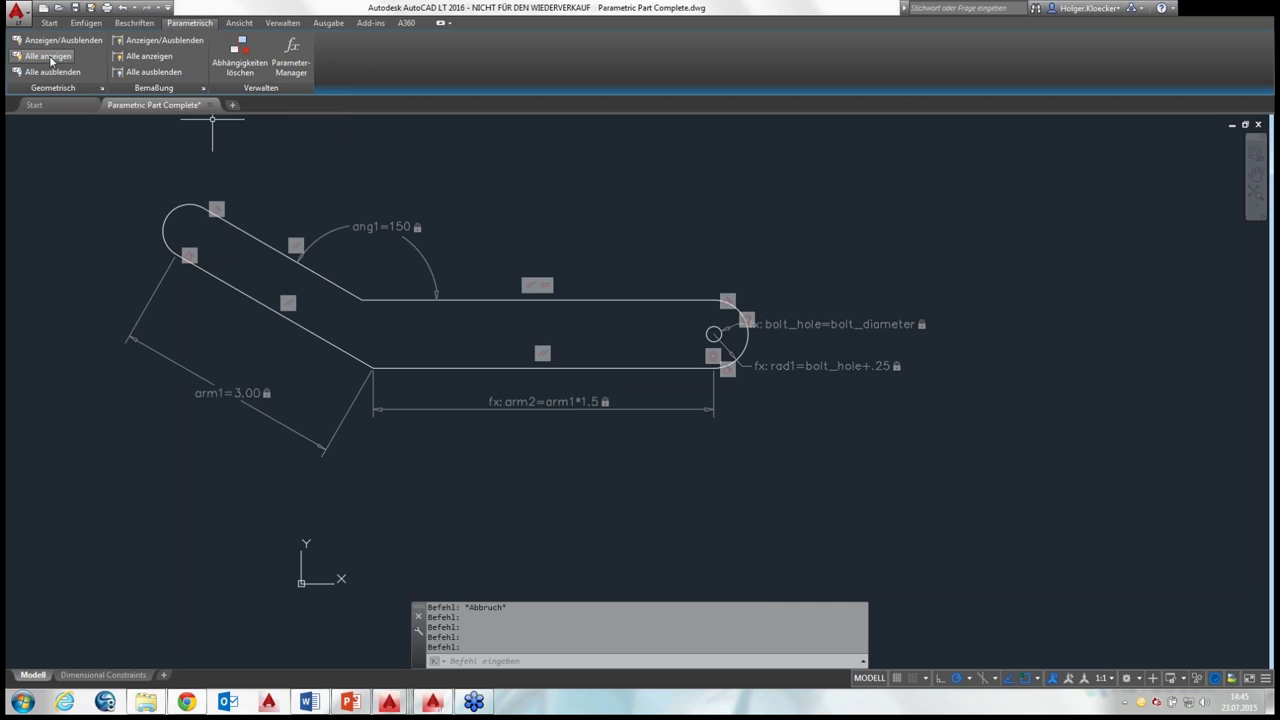
pyautogui.moveTo(327, 372); pyautogui.dragTo(300, 386, button='middle')
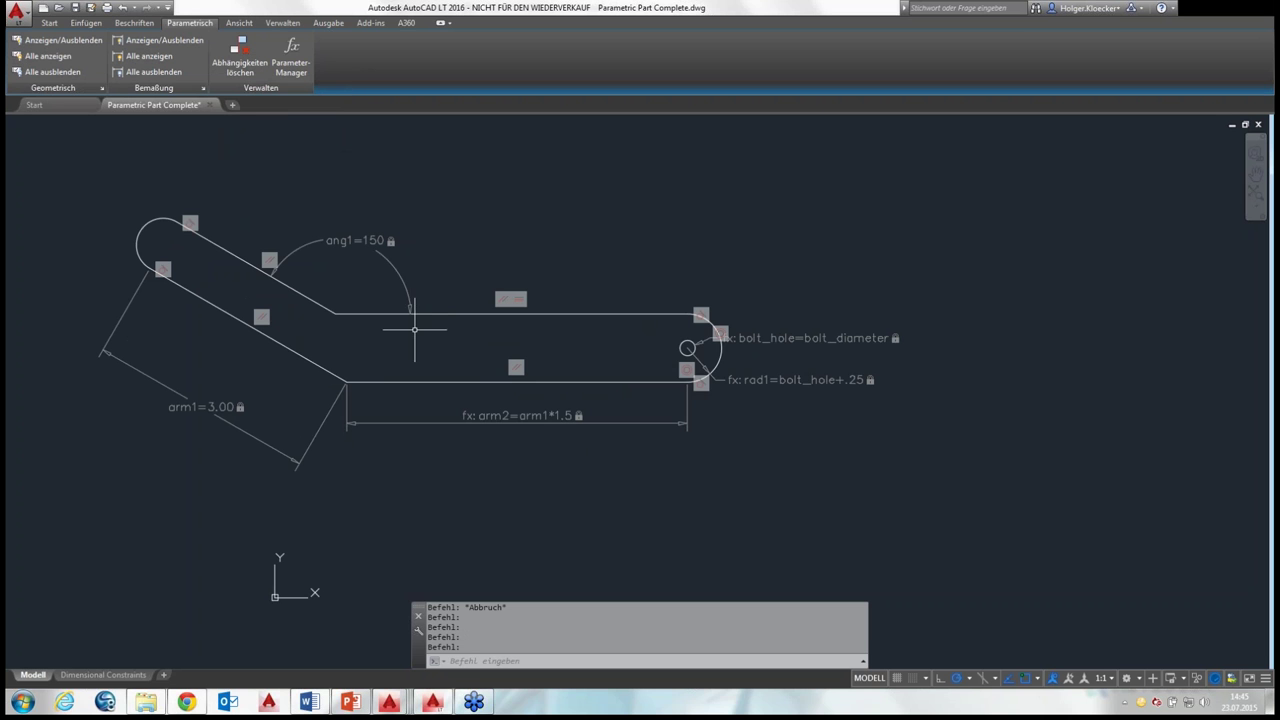
pyautogui.moveTo(475, 327); pyautogui.dragTo(540, 343, button='middle')
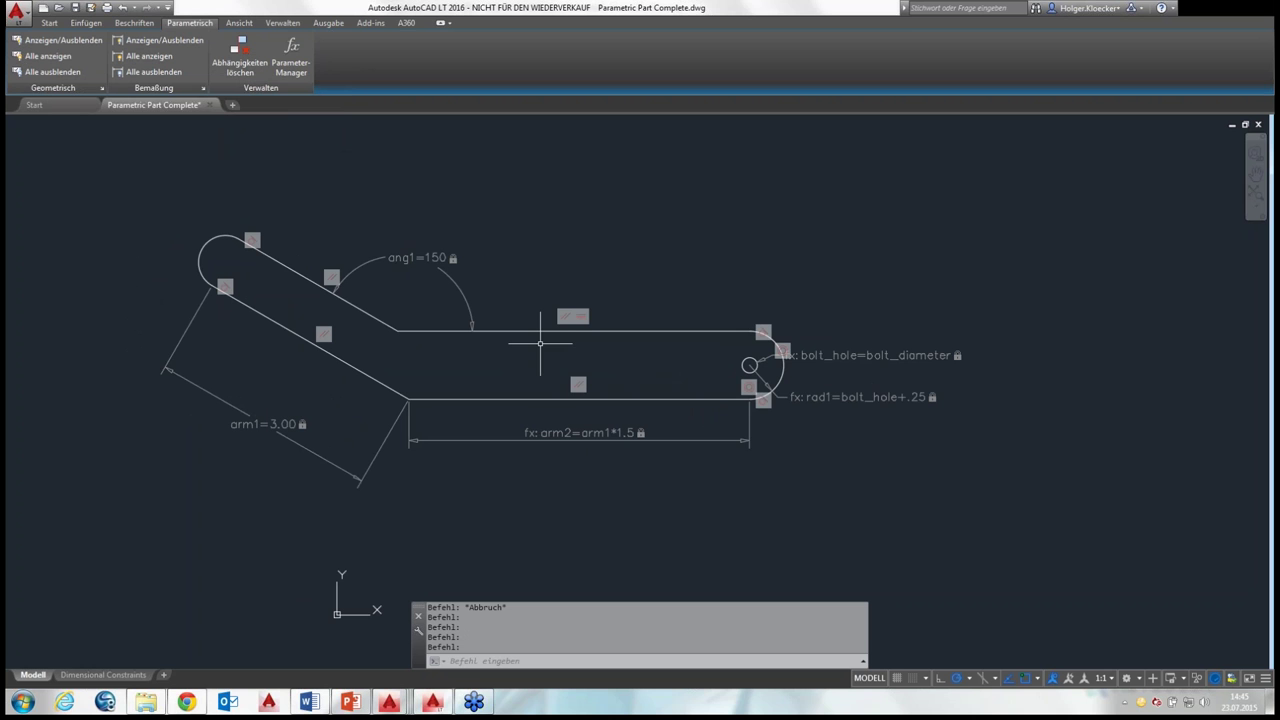
pyautogui.scroll(-3, 334, 201)
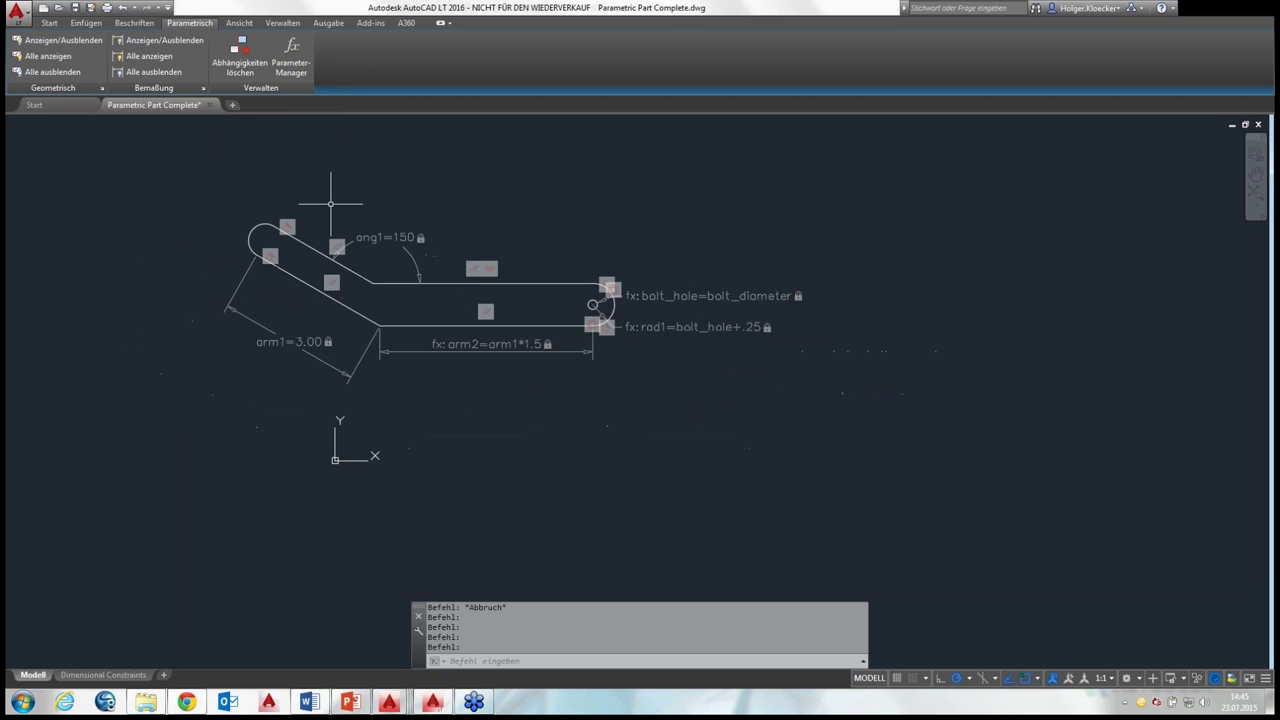
pyautogui.scroll(3, 331, 203)
pyautogui.moveTo(331, 203); pyautogui.dragTo(323, 180, button='middle')
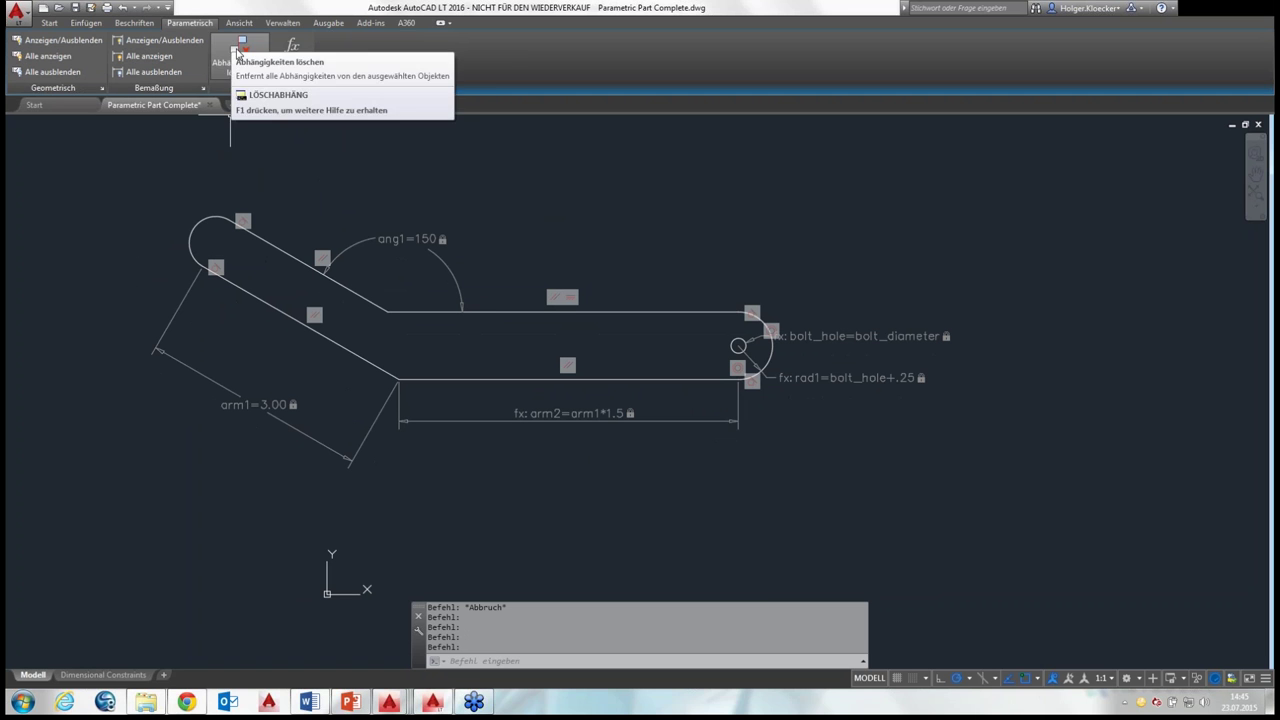
# Delete all constraints from the bracket outline, then switch to the AutoCAD 2016 session
pyautogui.click(245, 47)
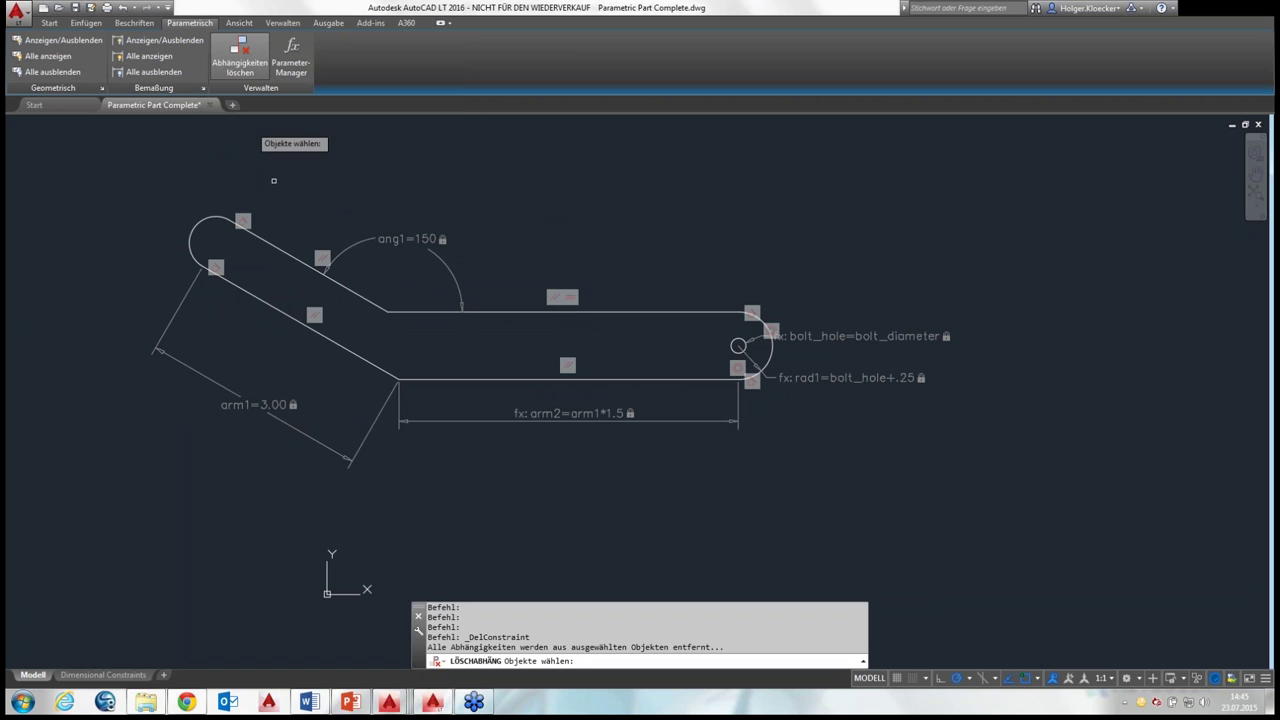
pyautogui.click(244, 215)
pyautogui.click(246, 217)
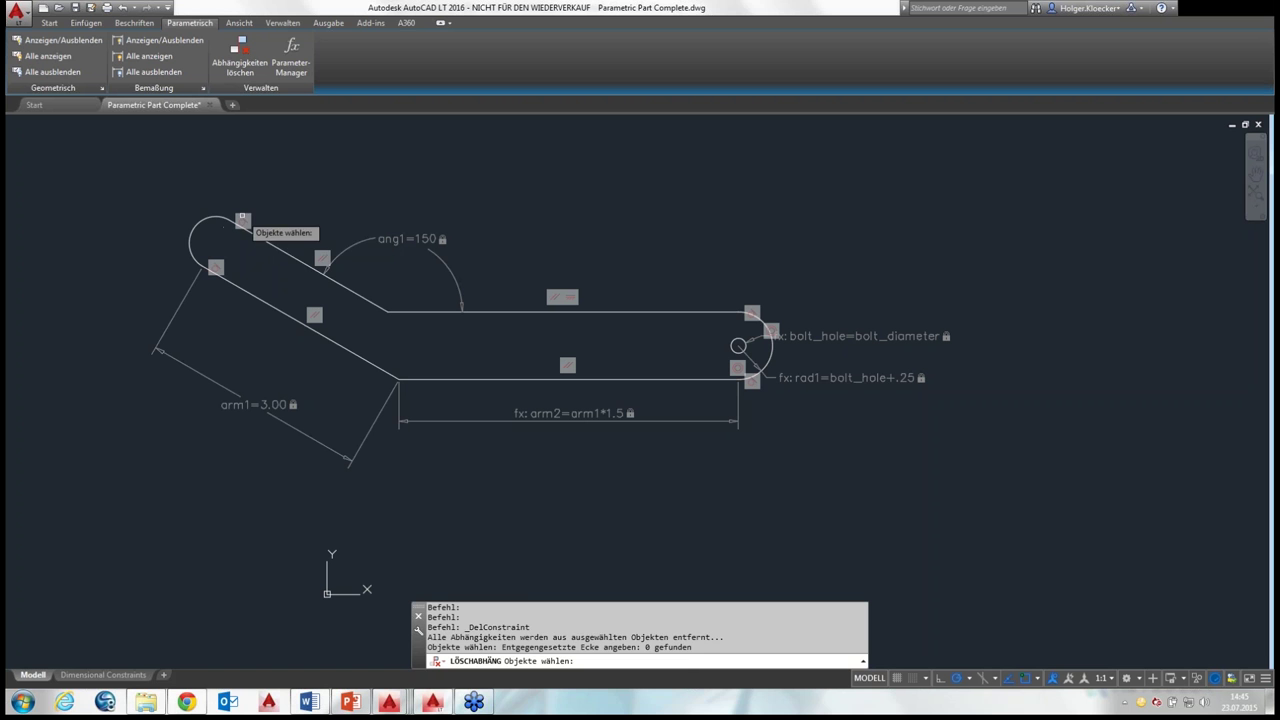
pyautogui.click(240, 208)
pyautogui.click(244, 205)
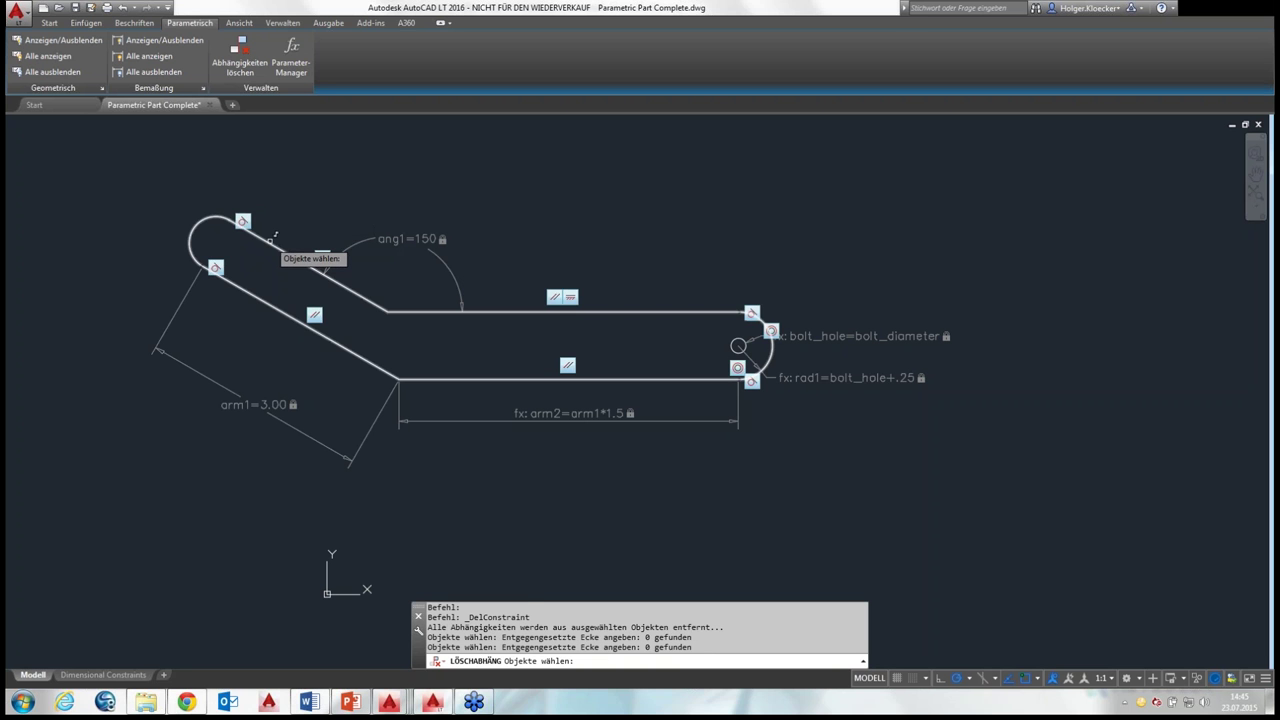
pyautogui.click(268, 229)
pyautogui.press('Return')
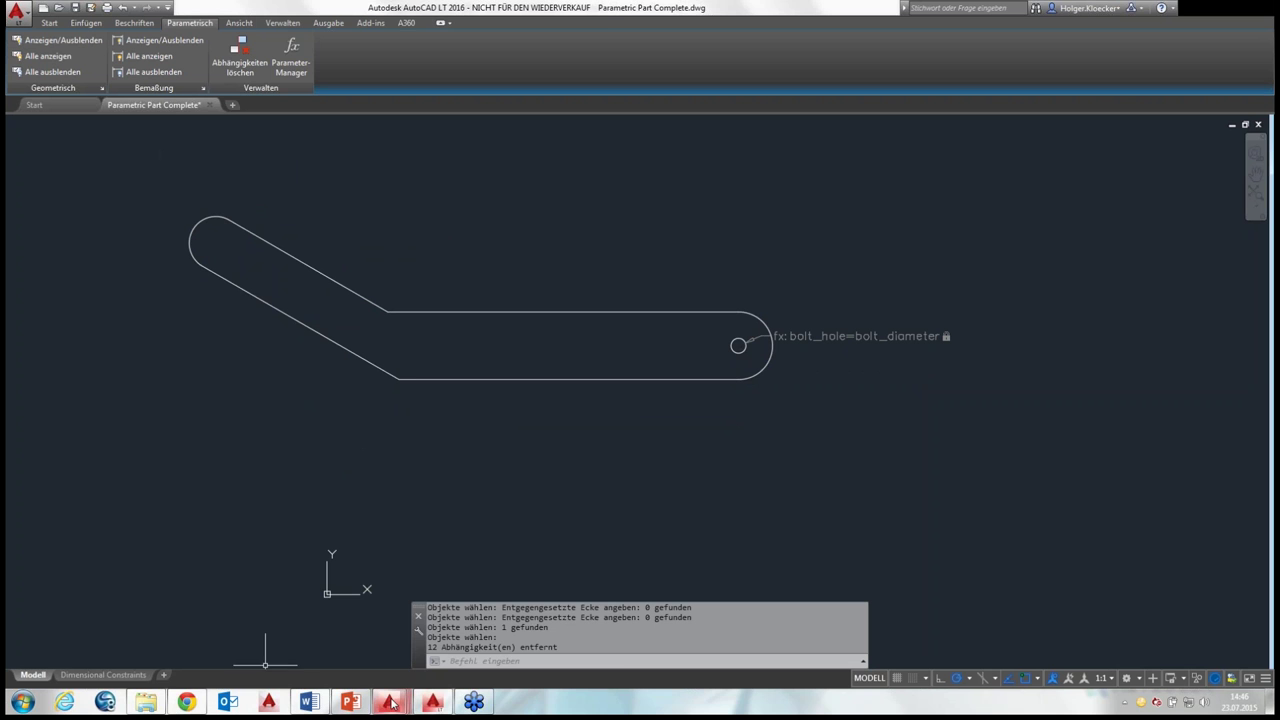
pyautogui.moveTo(389, 701)
pyautogui.click(496, 625)
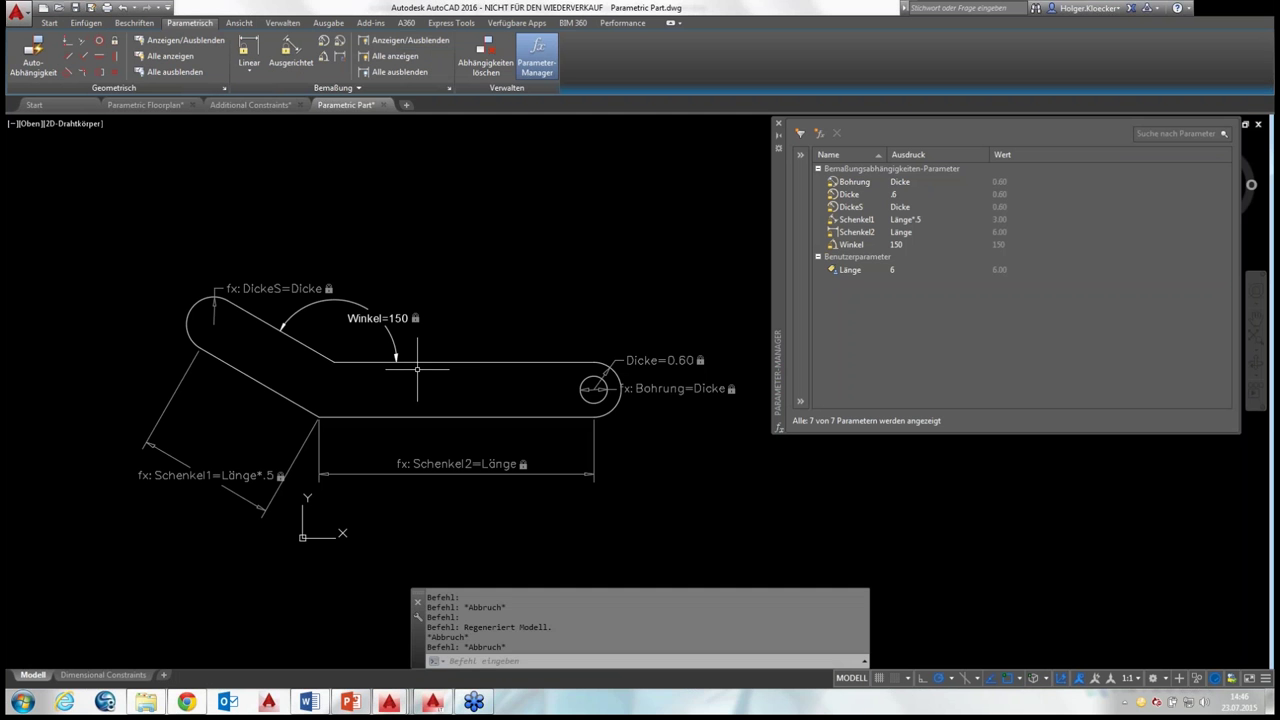
# In Parametric Floorplan, delete the rectangle's top-left and bottom-left corner constraints, then return to PowerPoint
pyautogui.click(248, 105)
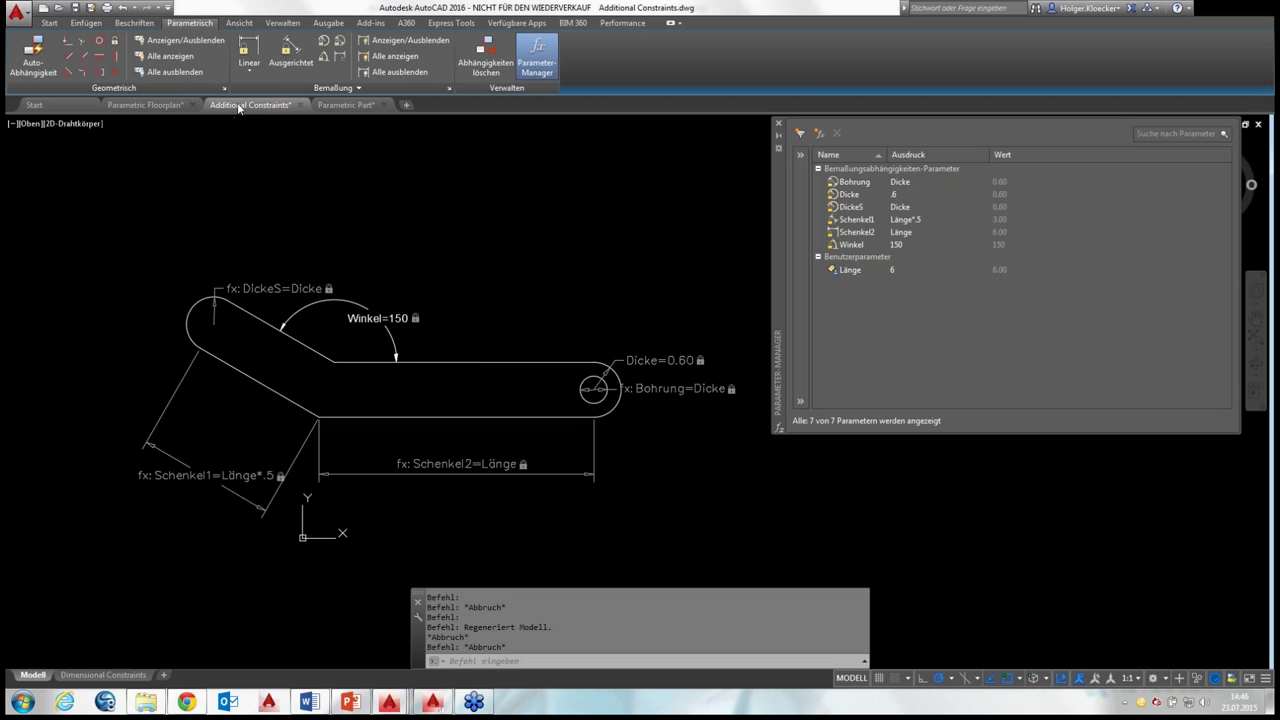
pyautogui.click(145, 105)
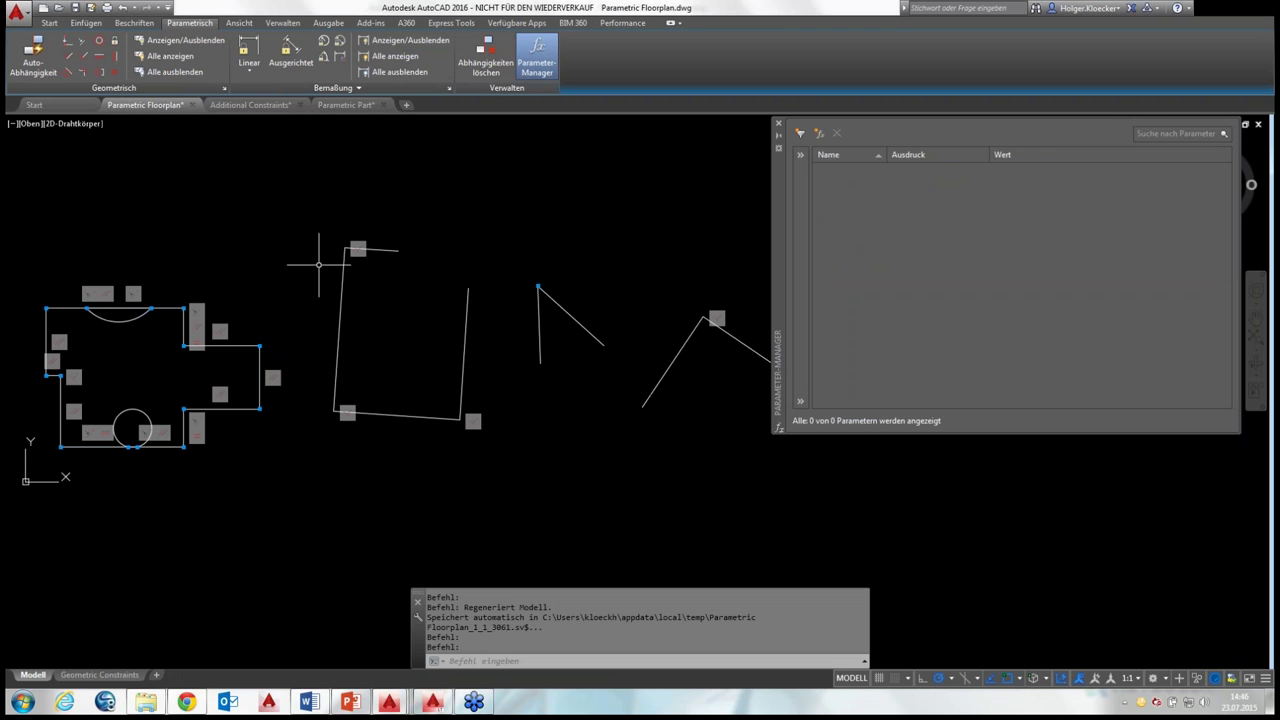
pyautogui.rightClick(352, 245)
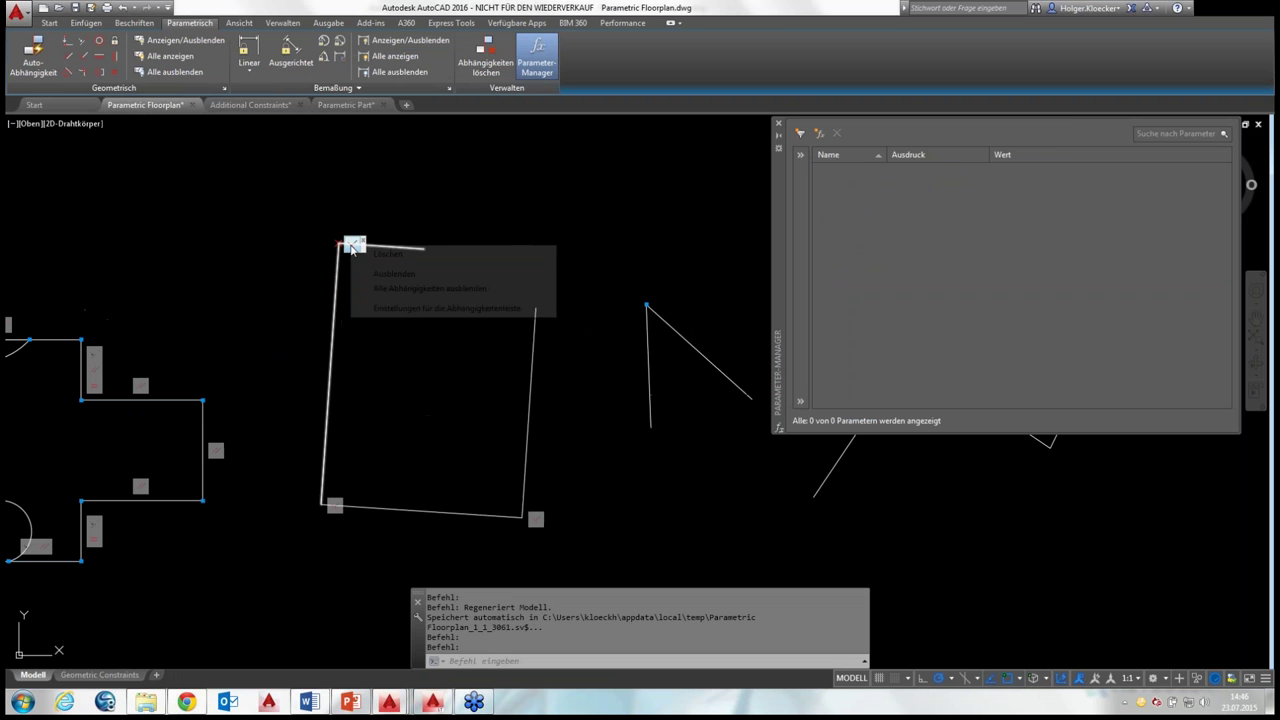
pyautogui.click(402, 259)
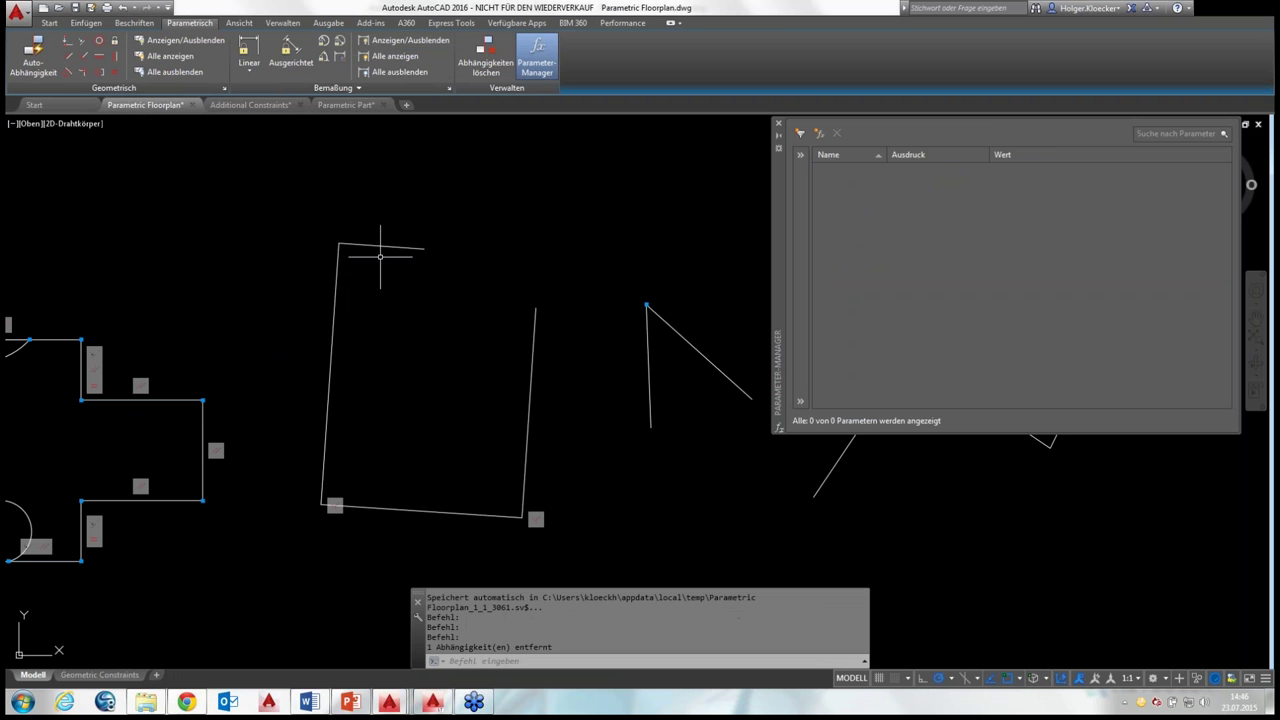
pyautogui.rightClick(338, 506)
pyautogui.click(372, 519)
pyautogui.click(280, 313)
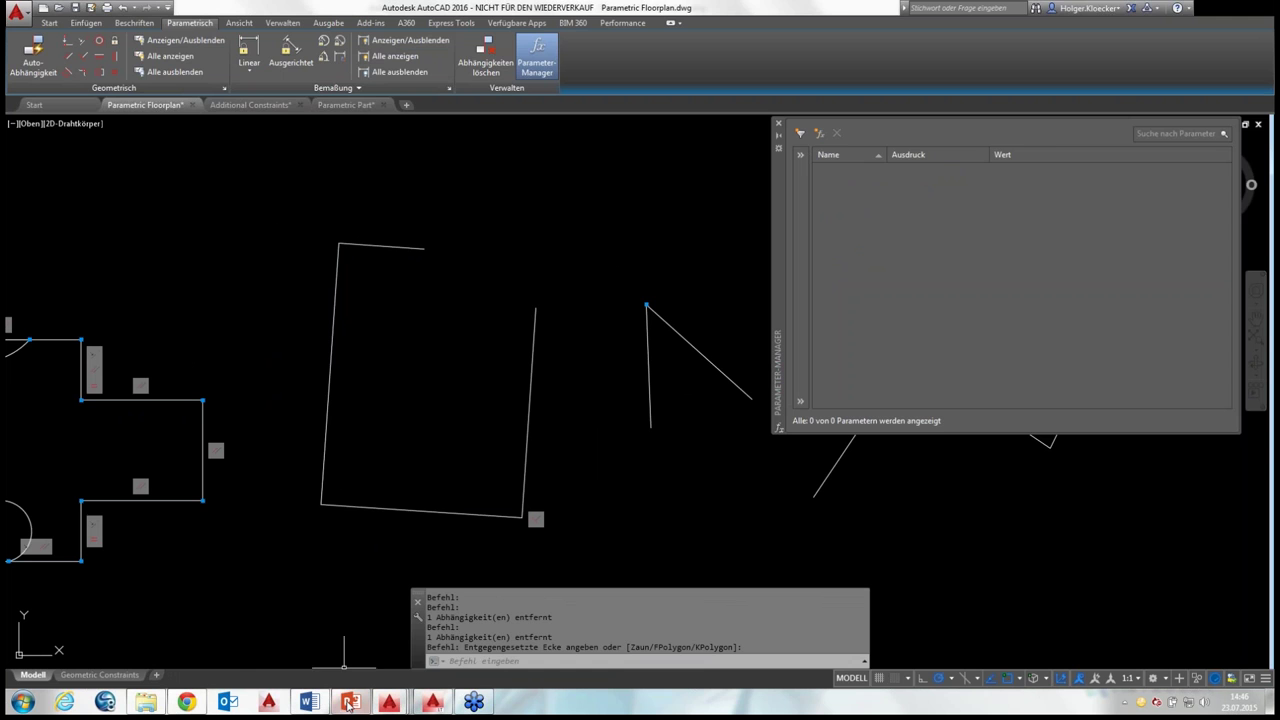
pyautogui.click(348, 703)
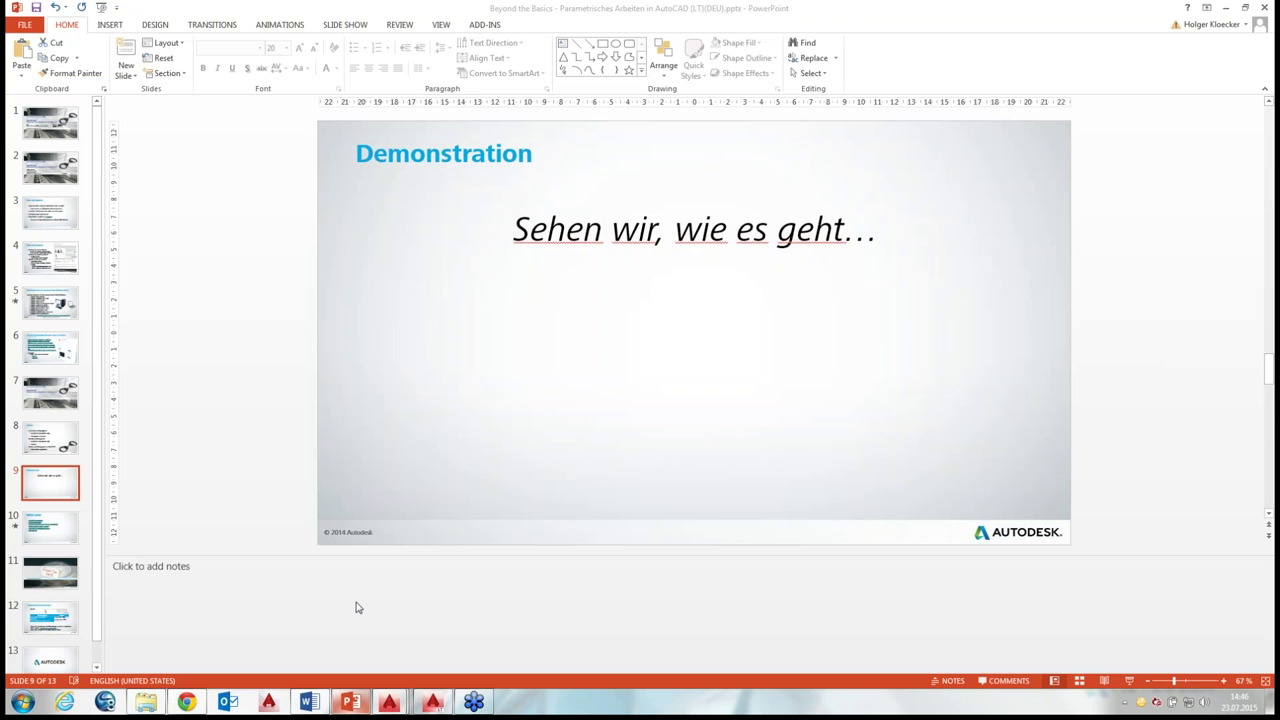
# Select slide 10 'Weitere Quellen' and start the slide show from it
pyautogui.click(63, 529)
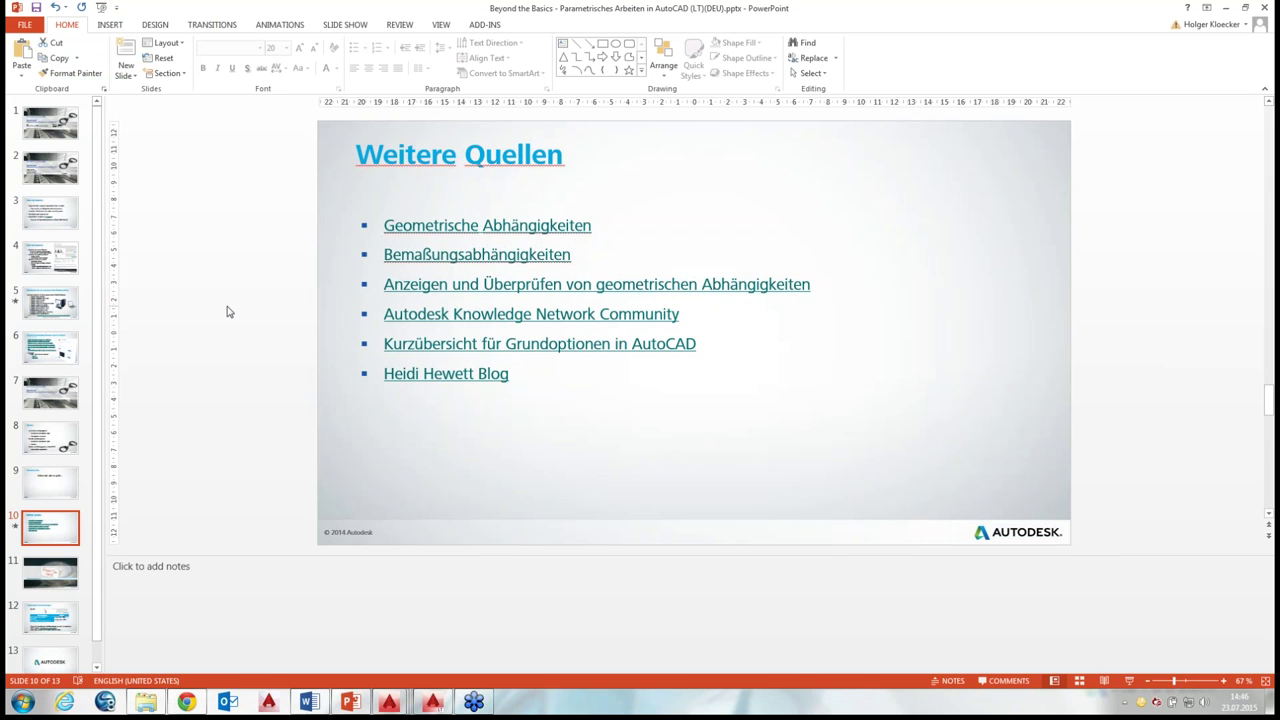
pyautogui.click(1129, 680)
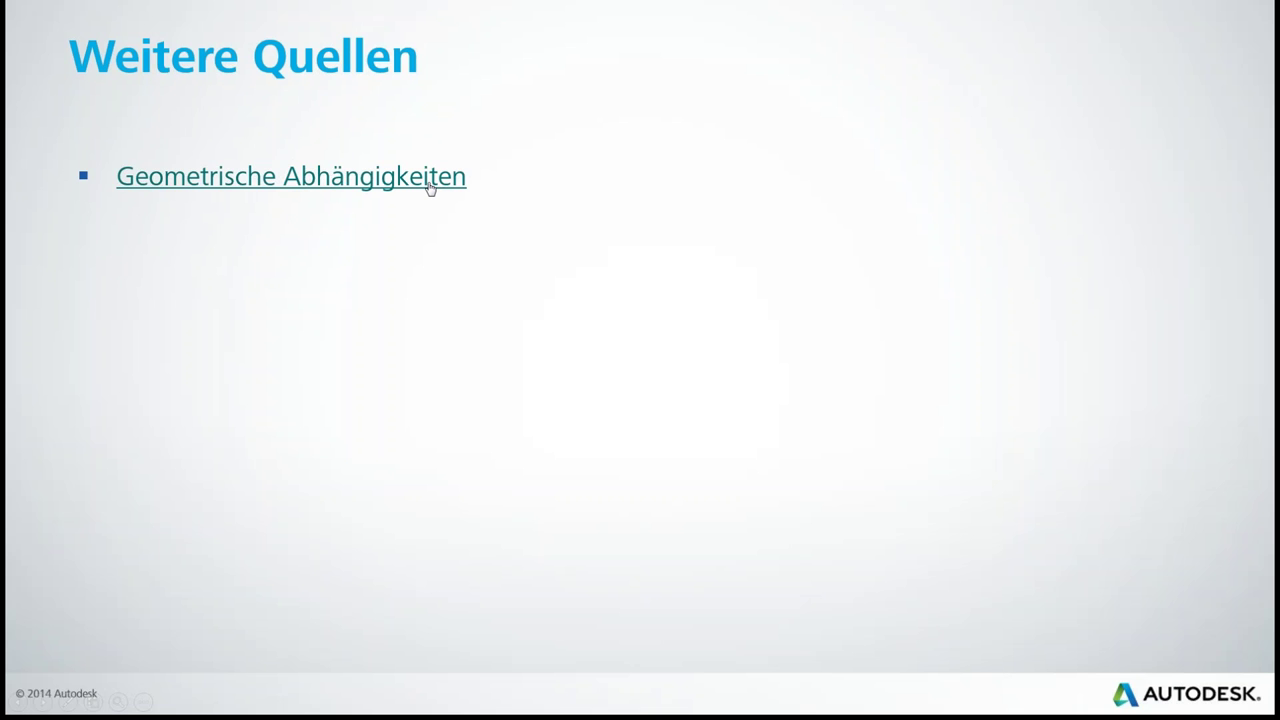
# Open the 'Geometrische Abhängigkeiten' help page, scroll through it, and close it
pyautogui.click(430, 188)
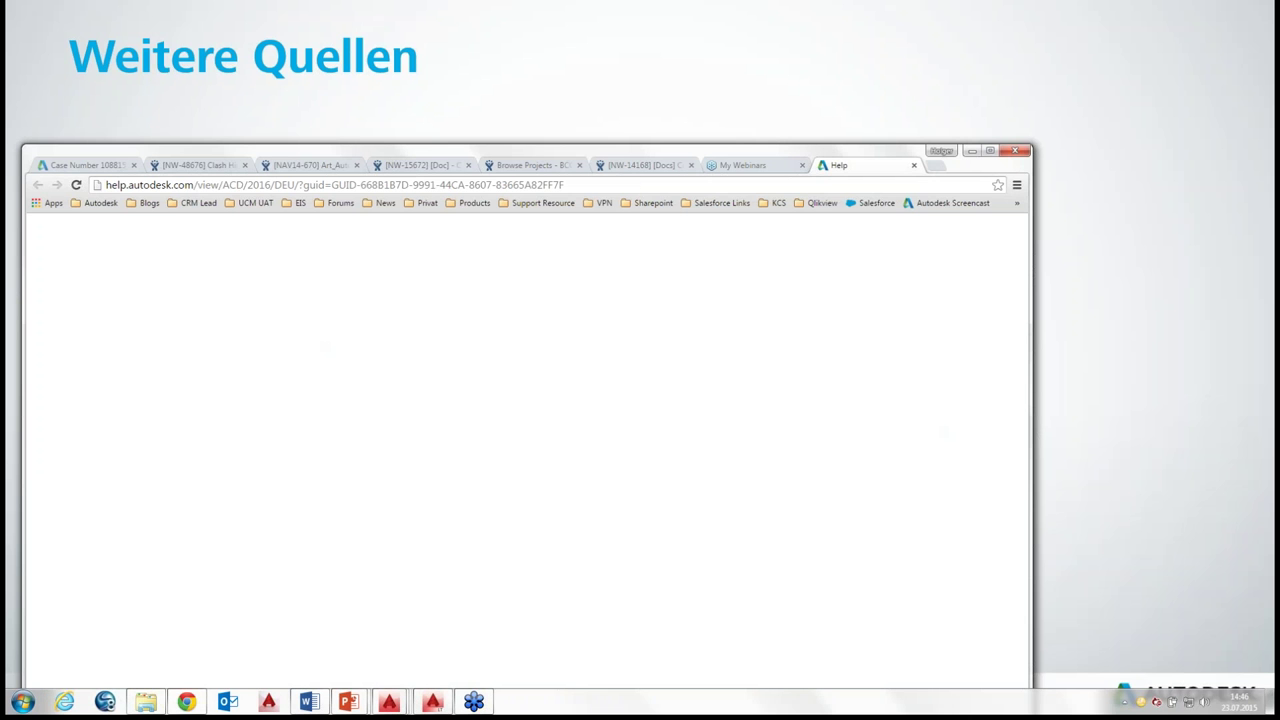
pyautogui.moveTo(503, 155); pyautogui.dragTo(517, 44)
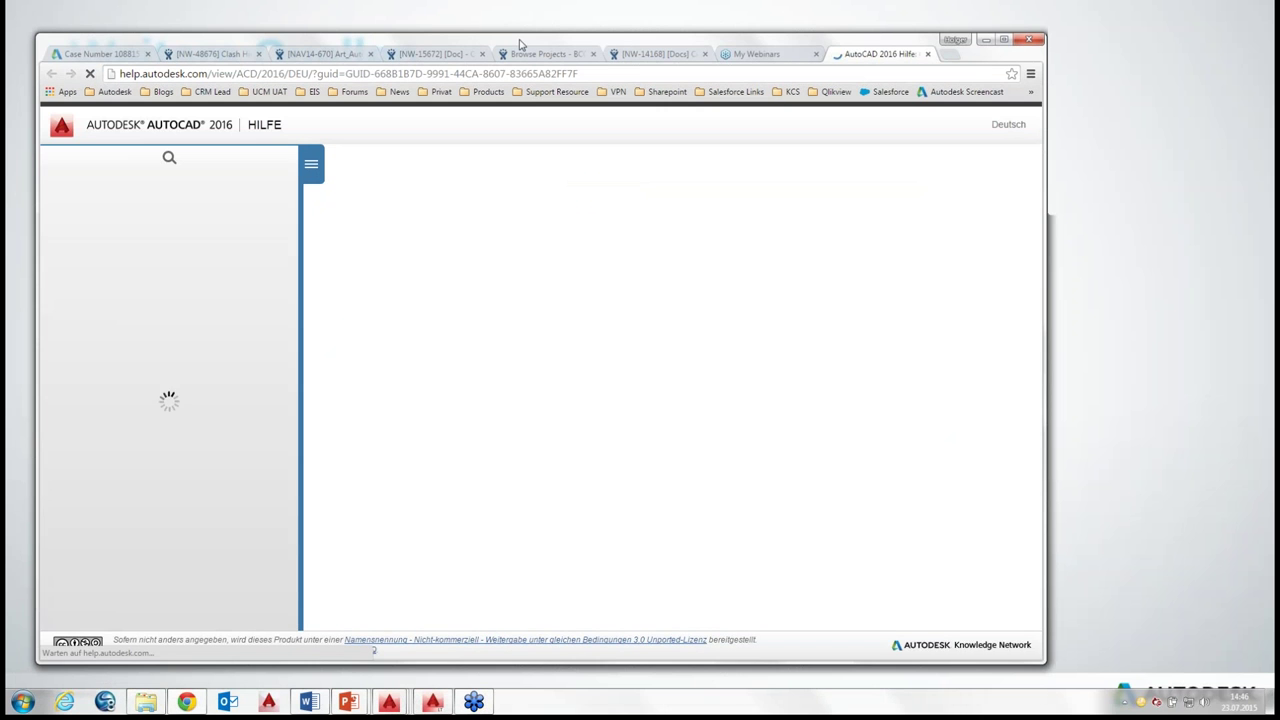
pyautogui.scroll(-3, 512, 412)
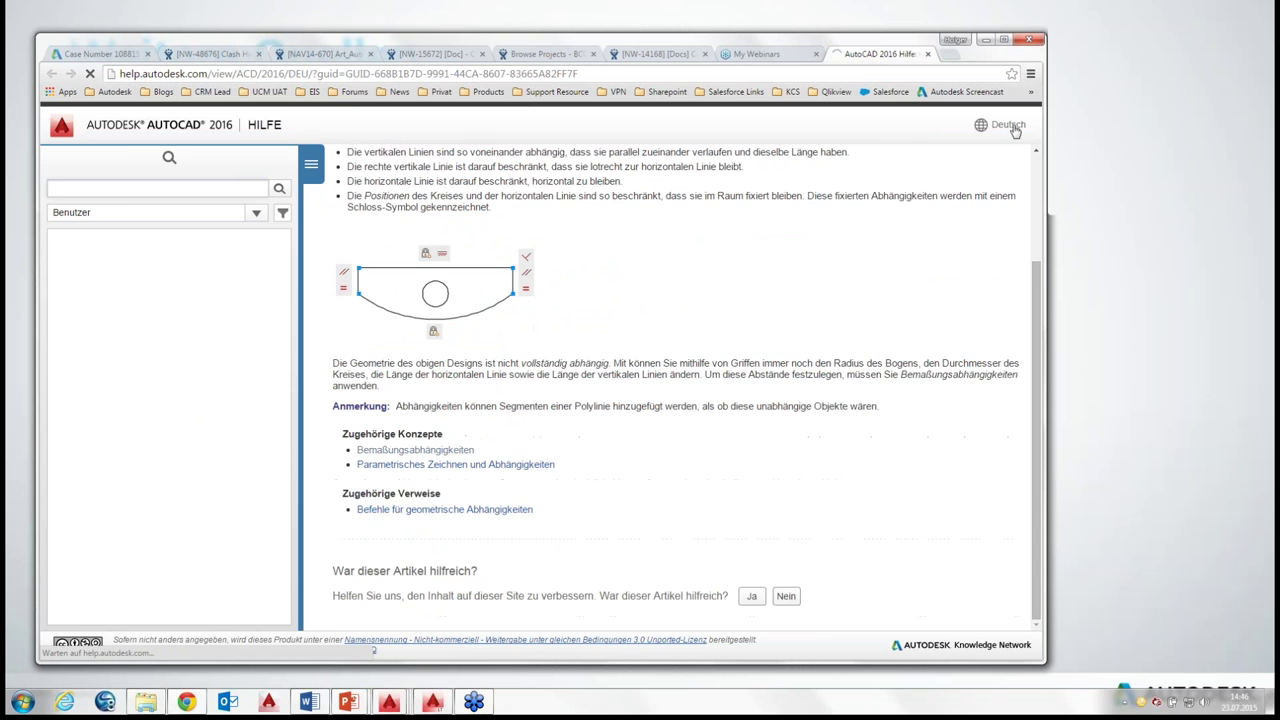
pyautogui.click(1027, 40)
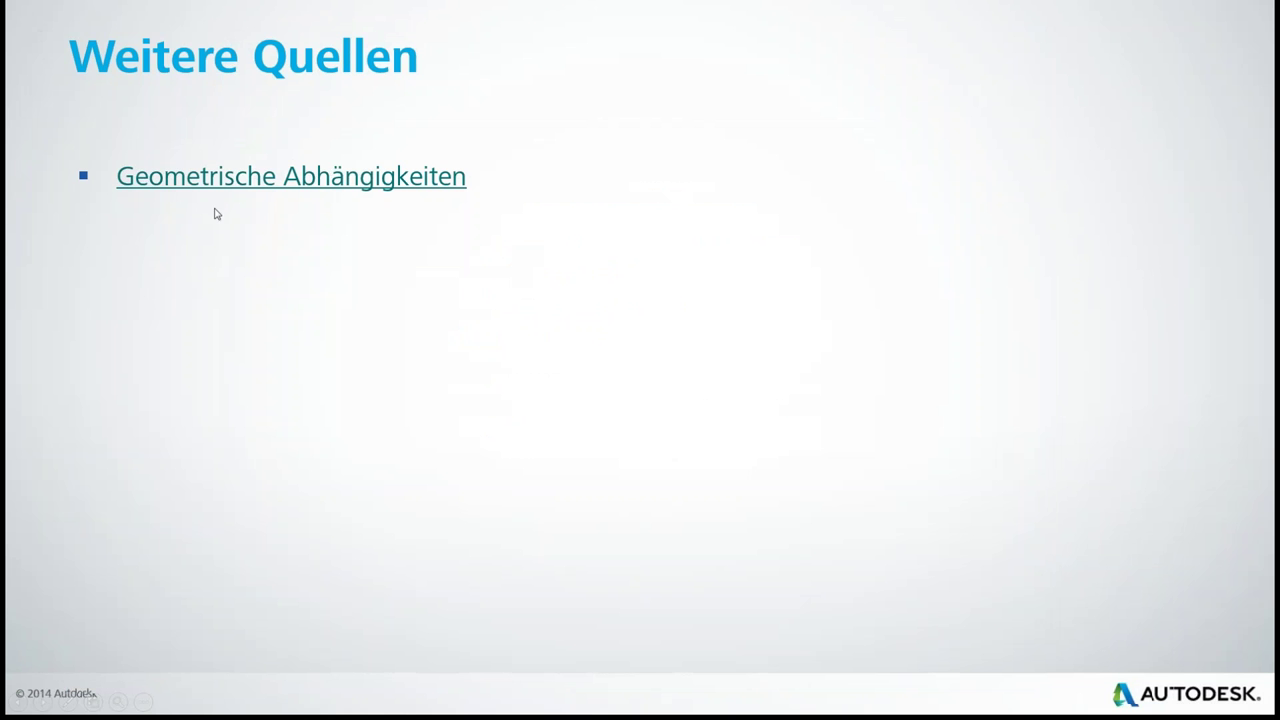
# Reveal and read the 'Bemaßungsabhängigkeiten' help page, close it, and click the third link
pyautogui.click(410, 283)
pyautogui.click(345, 233)
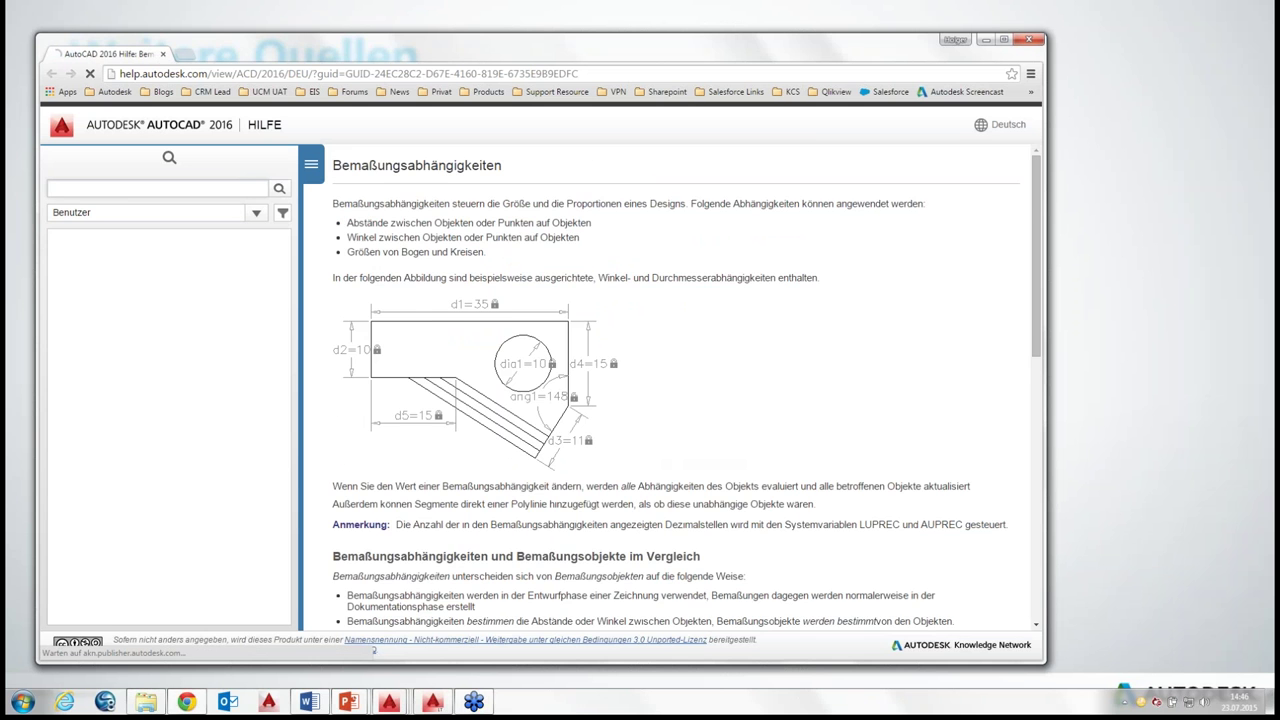
pyautogui.scroll(-2, 687, 390)
pyautogui.scroll(-2, 687, 390)
pyautogui.scroll(-2, 687, 390)
pyautogui.scroll(-1, 687, 390)
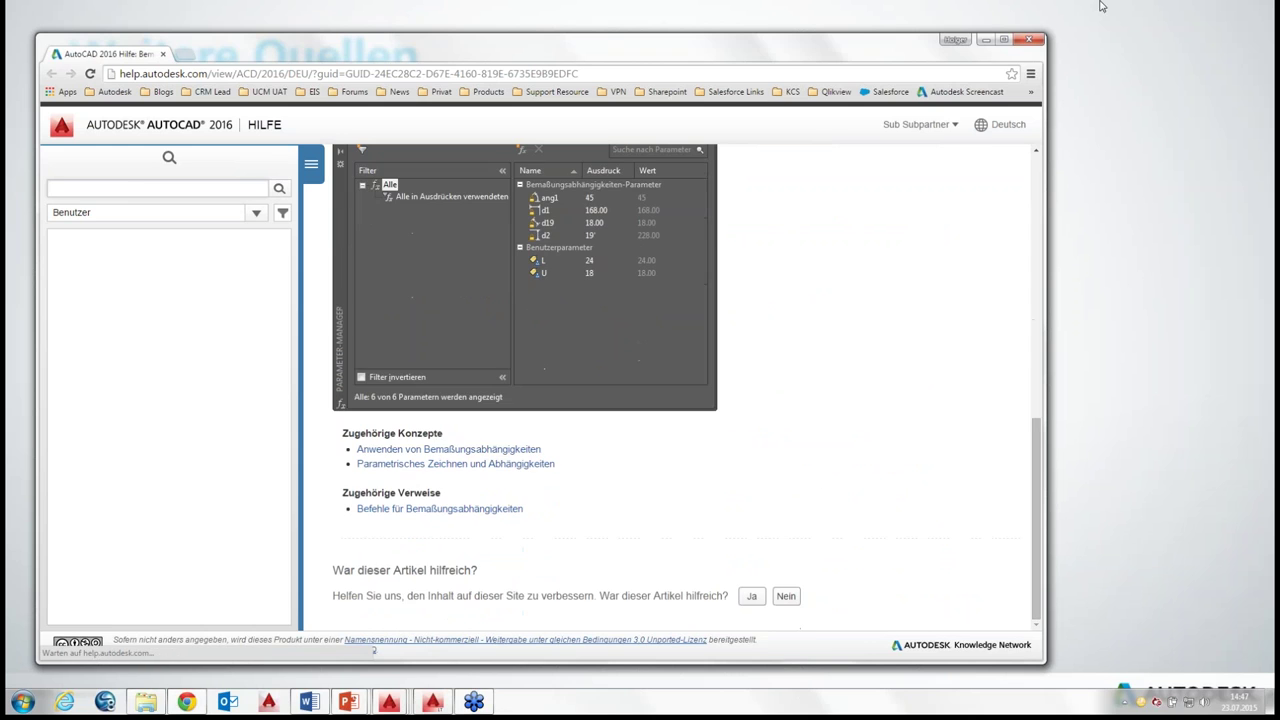
pyautogui.click(1030, 40)
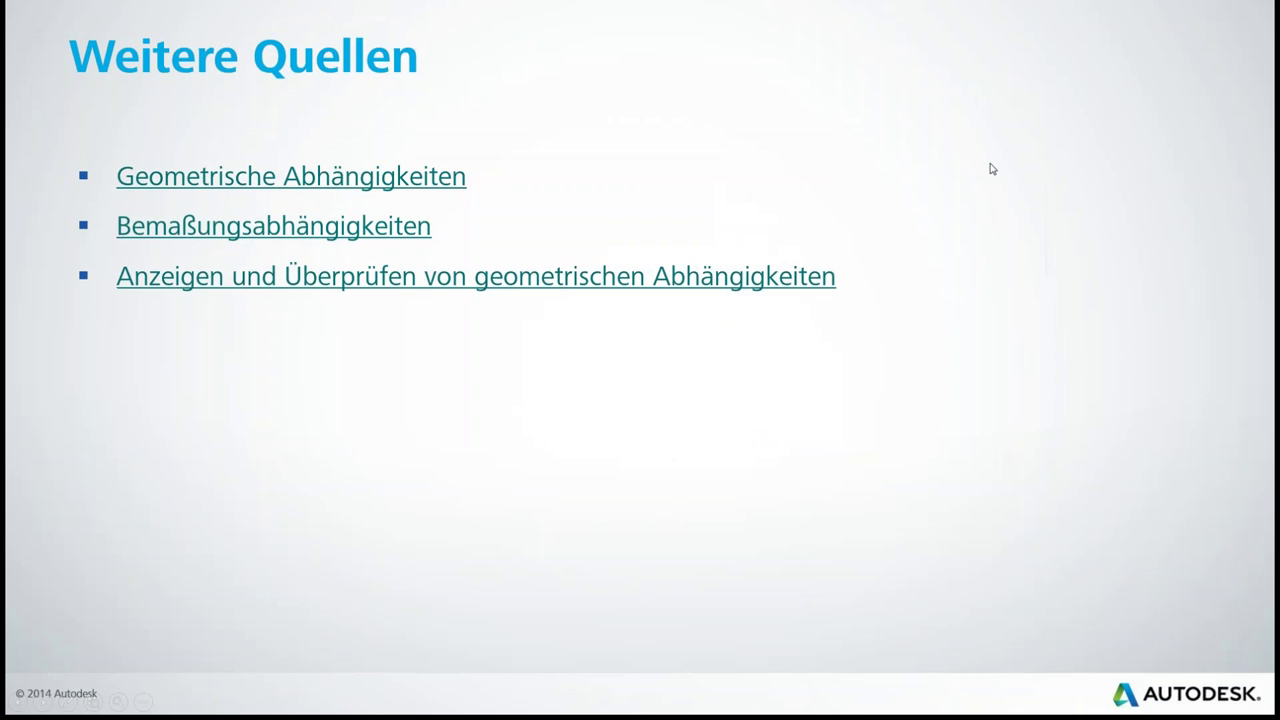
pyautogui.click(809, 284)
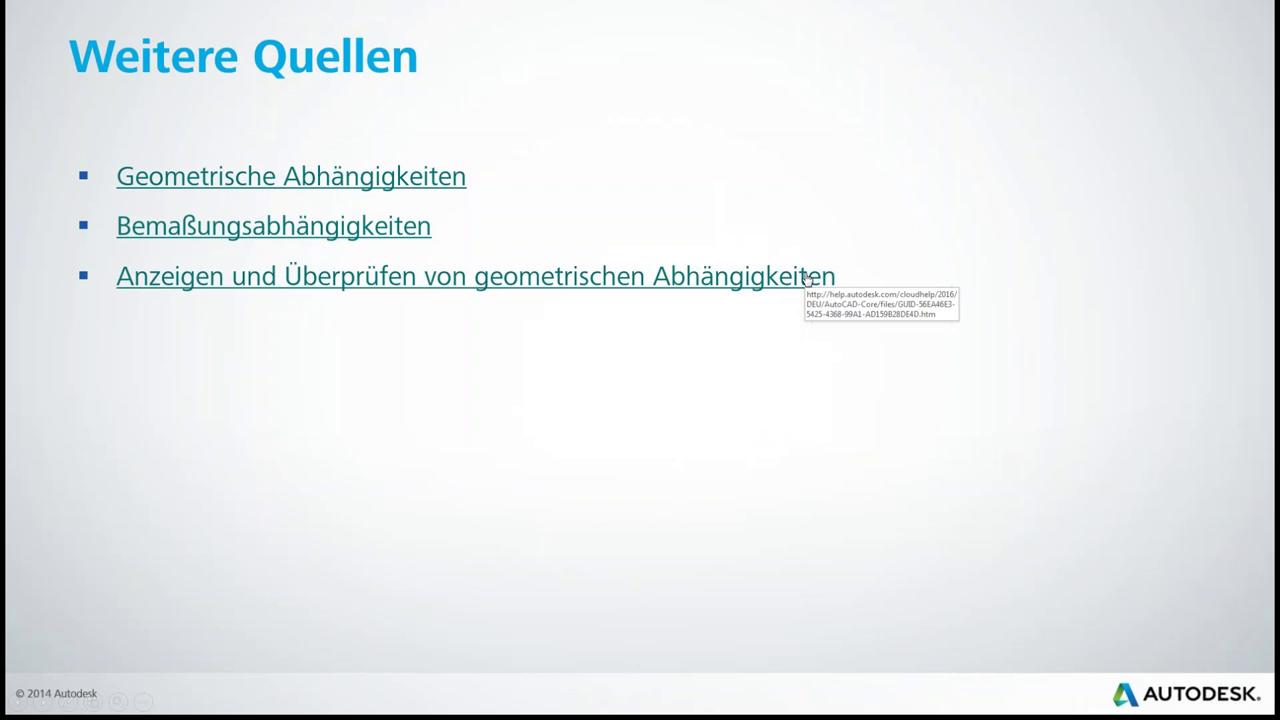
# Open the help page on showing and checking geometric constraints, scroll it, and close the browser
pyautogui.click(806, 282)
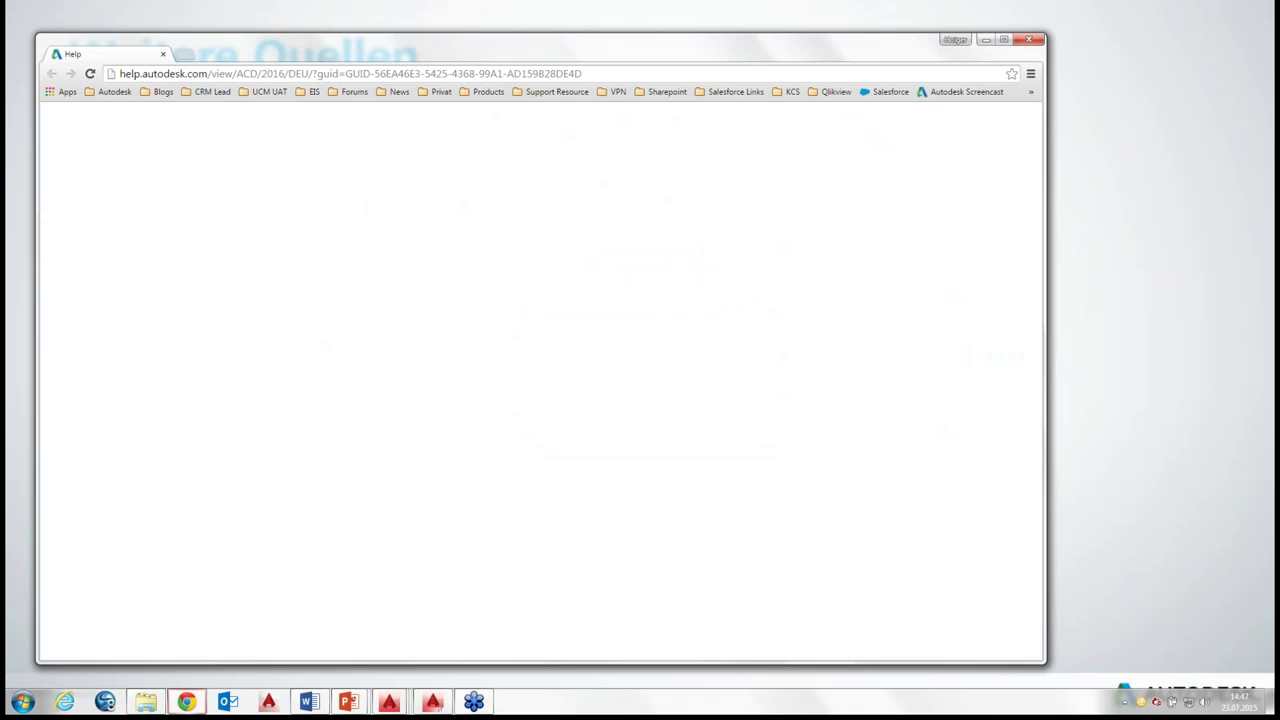
pyautogui.scroll(-3, 680, 400)
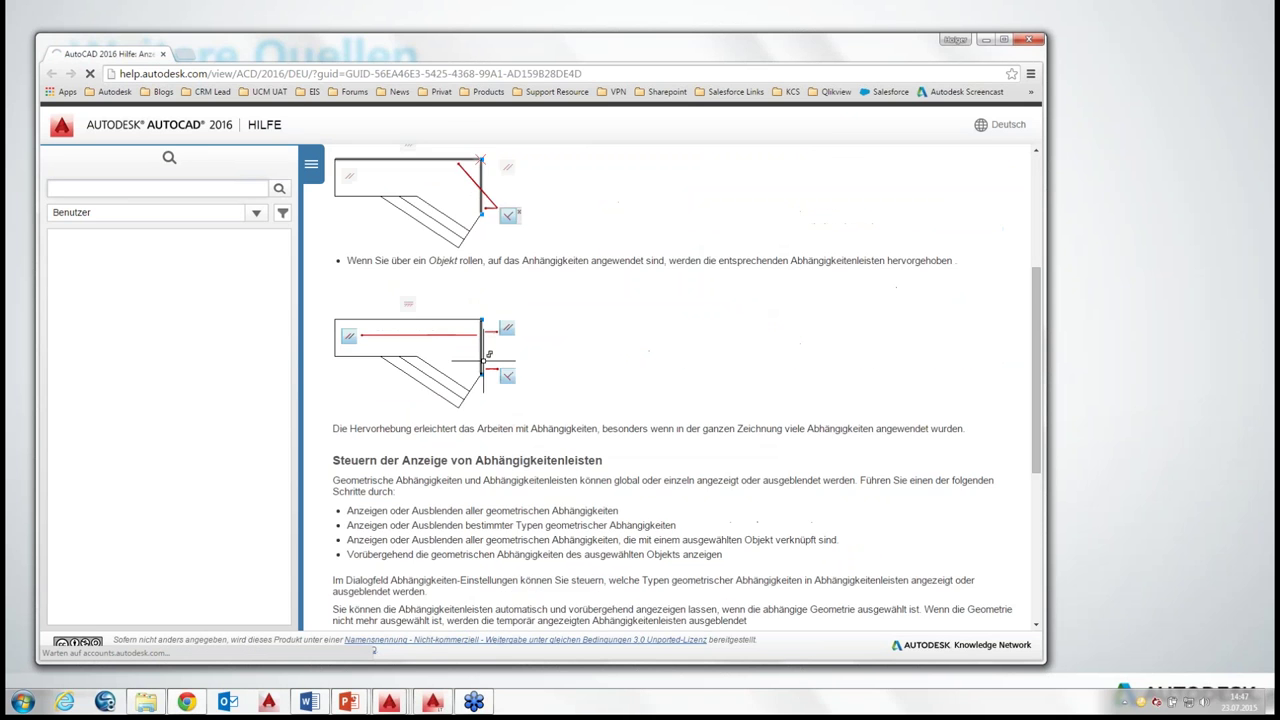
pyautogui.click(1027, 39)
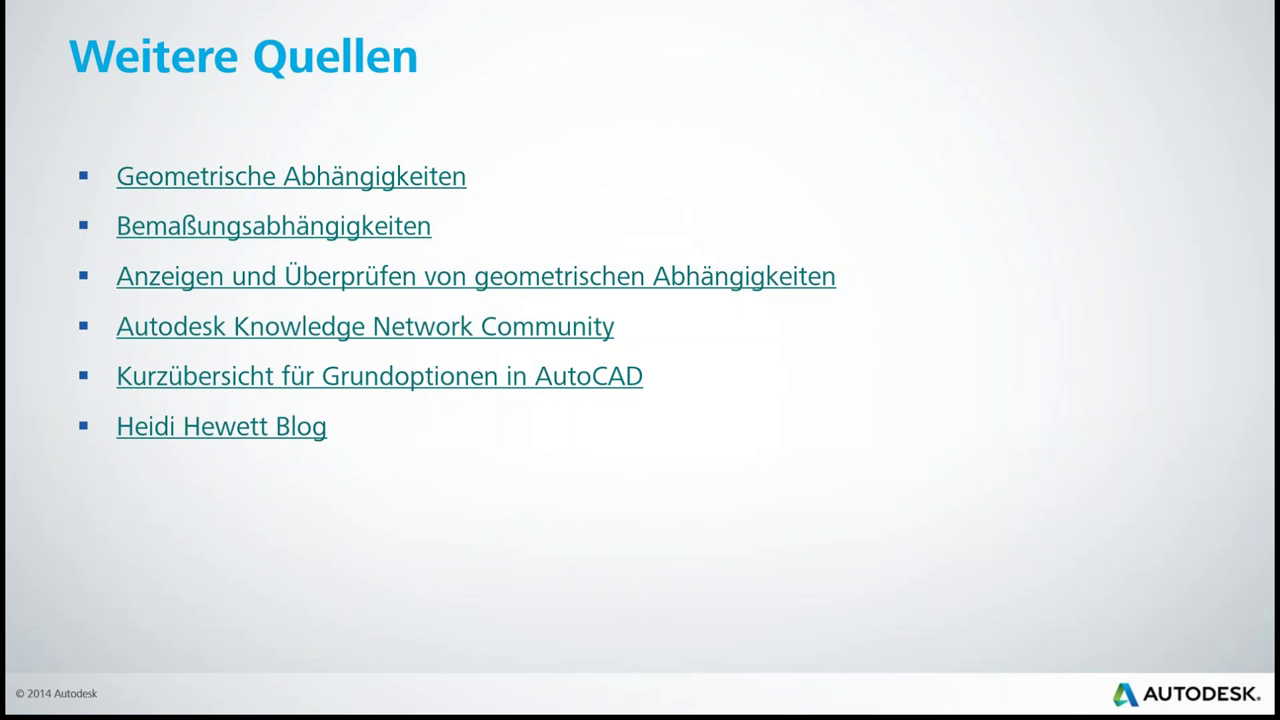
# Advance to 'Fragen Sie uns', exit the show, pass 'Kommende Veranstaltungen', and present Autodesk slide 13
pyautogui.click(821, 398)
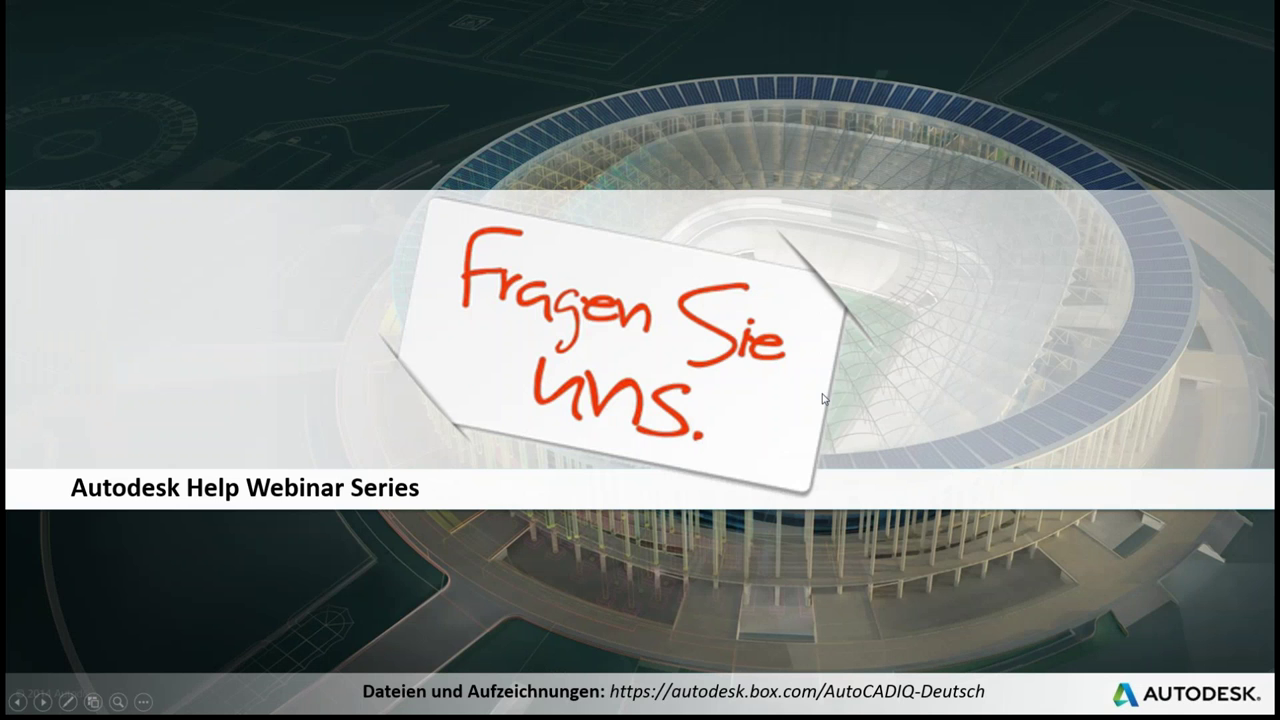
pyautogui.press('Escape')
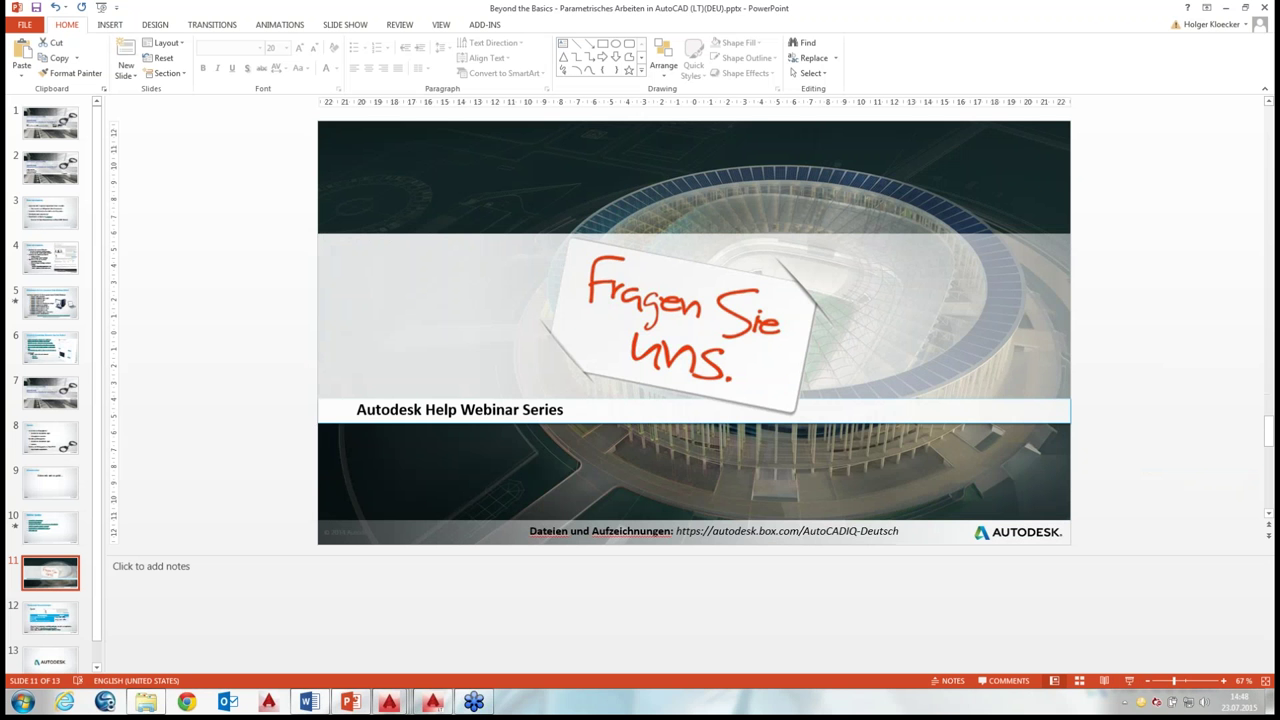
pyautogui.click(474, 701)
pyautogui.click(50, 617)
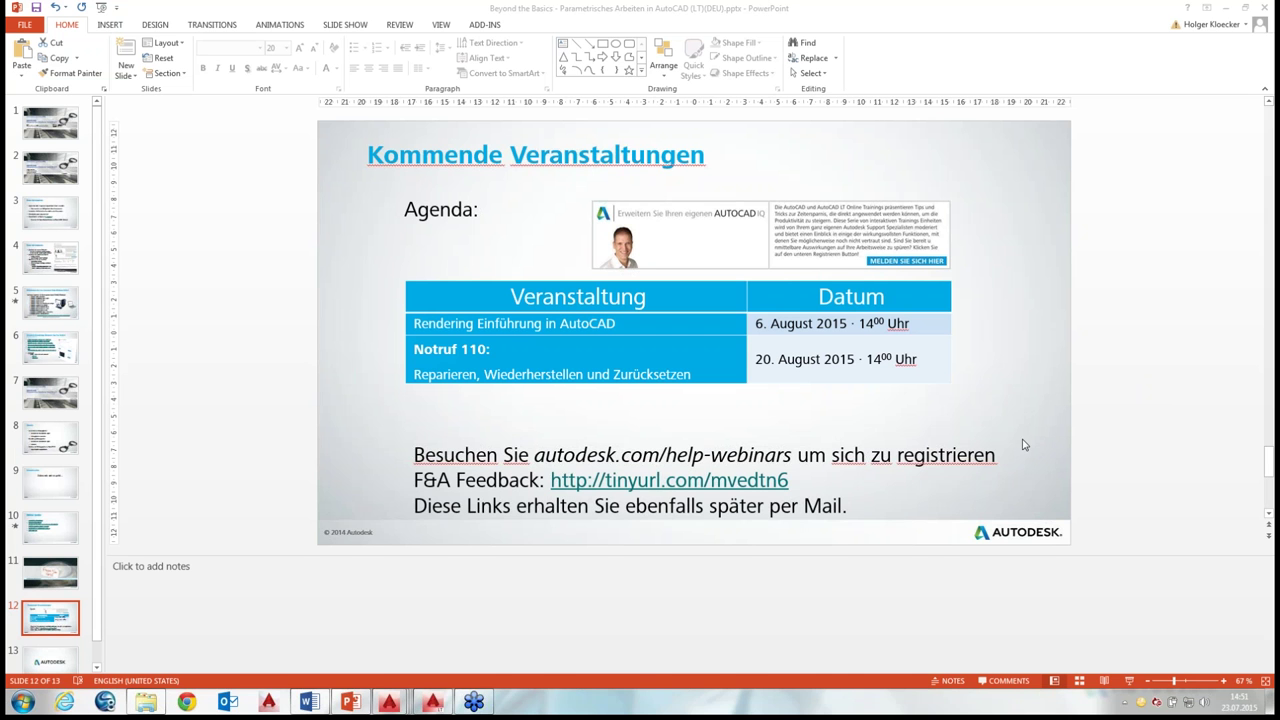
pyautogui.click(50, 662)
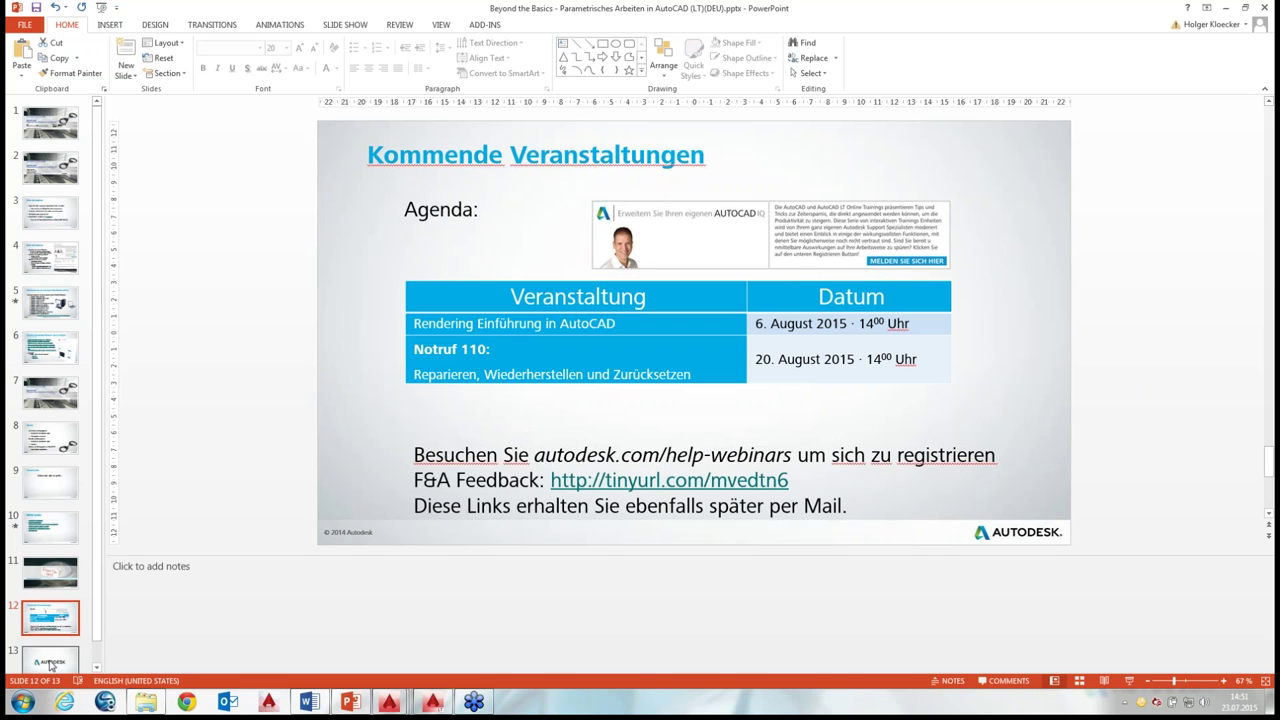
pyautogui.click(1129, 684)
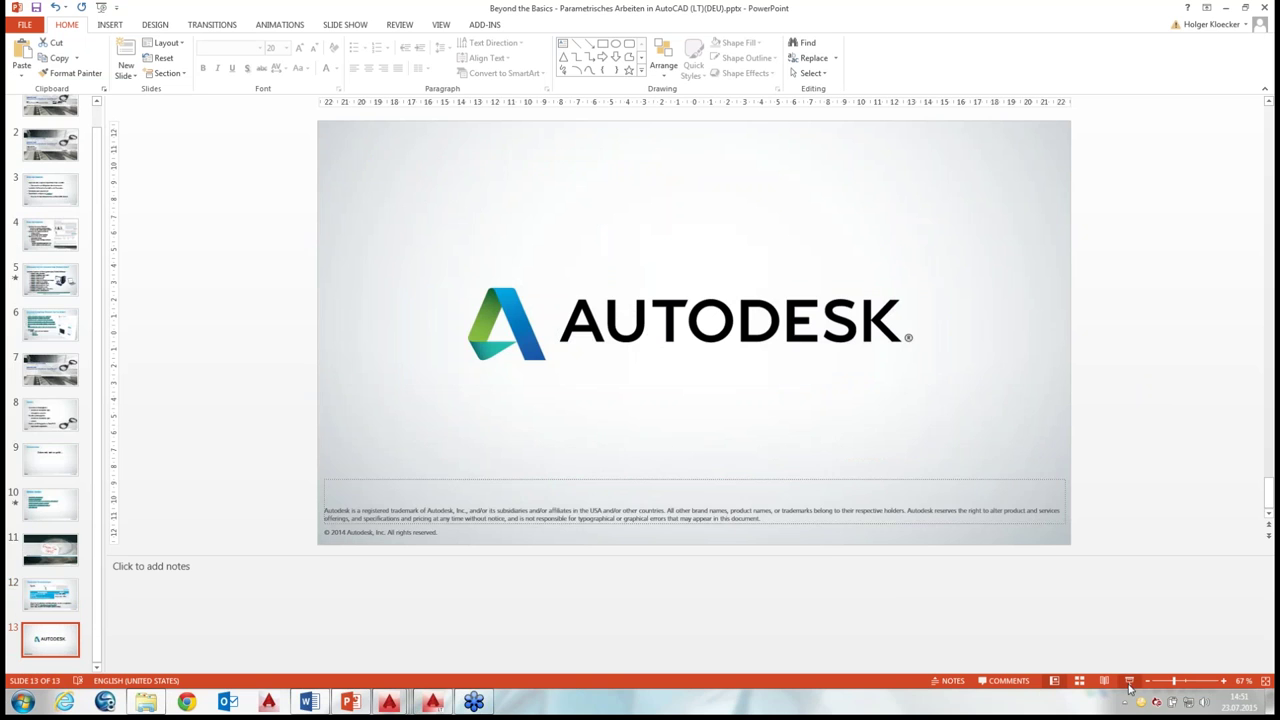